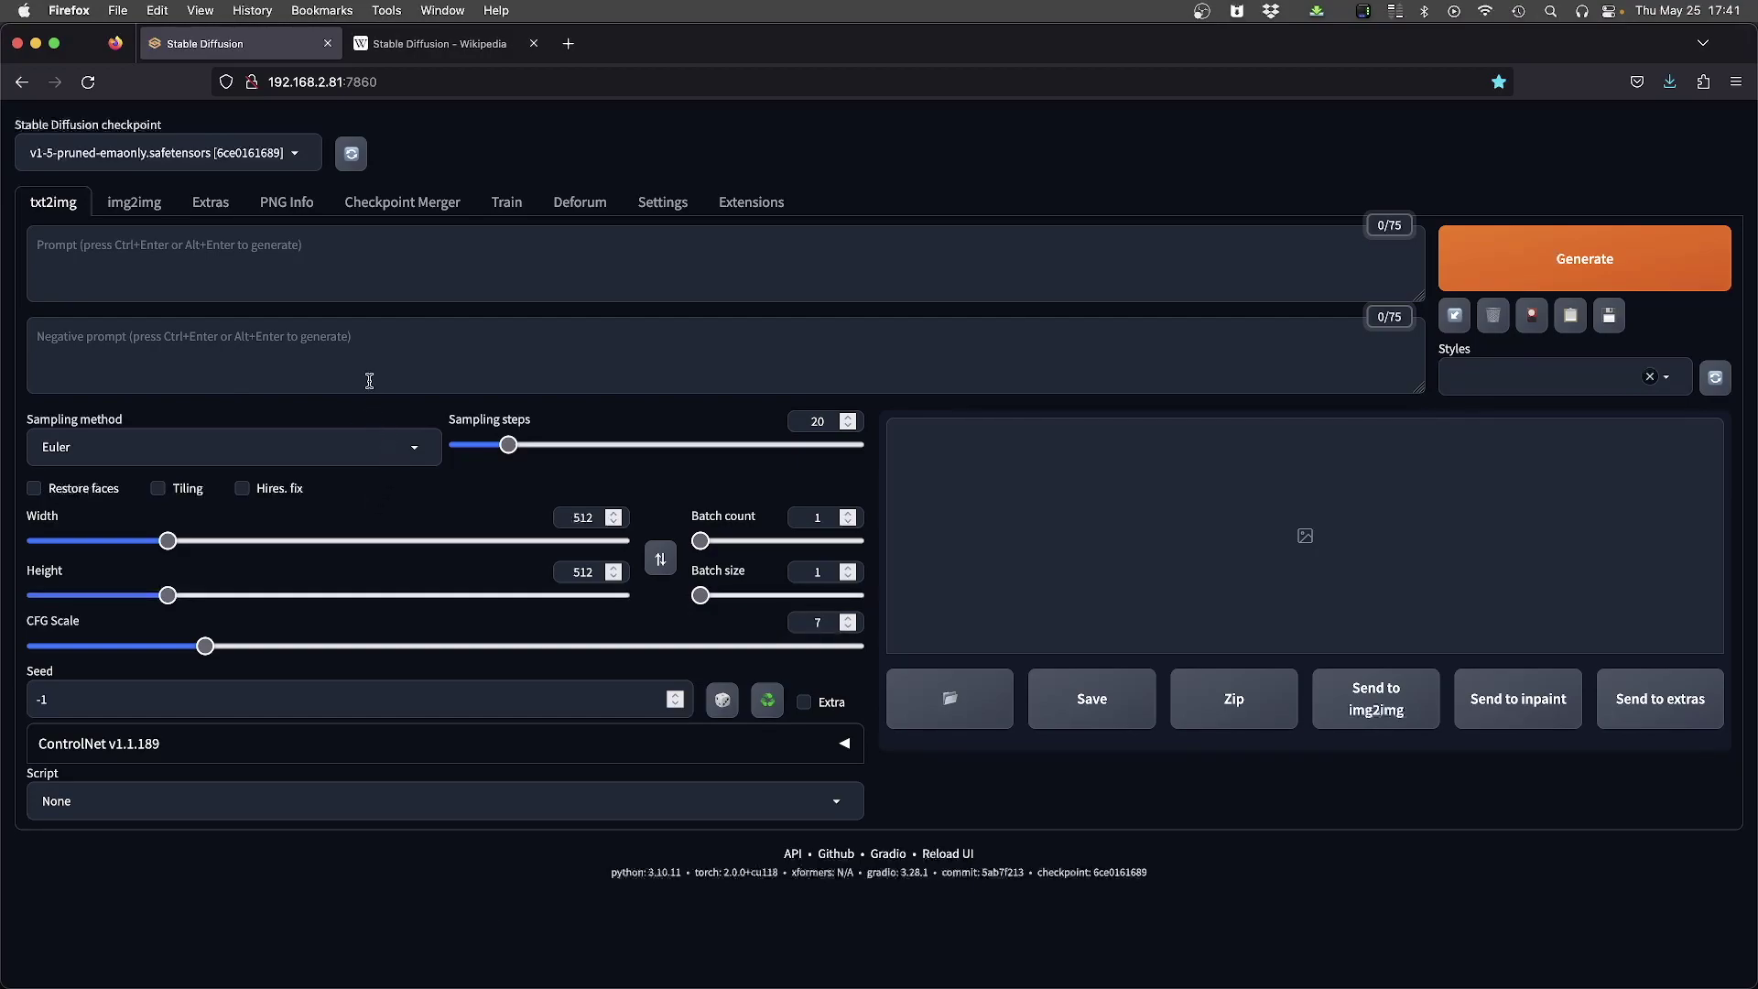
# Step: Enter the prompt "a frog" and generate three images from it with the default text-to-image settings
pyautogui.click(152, 257)
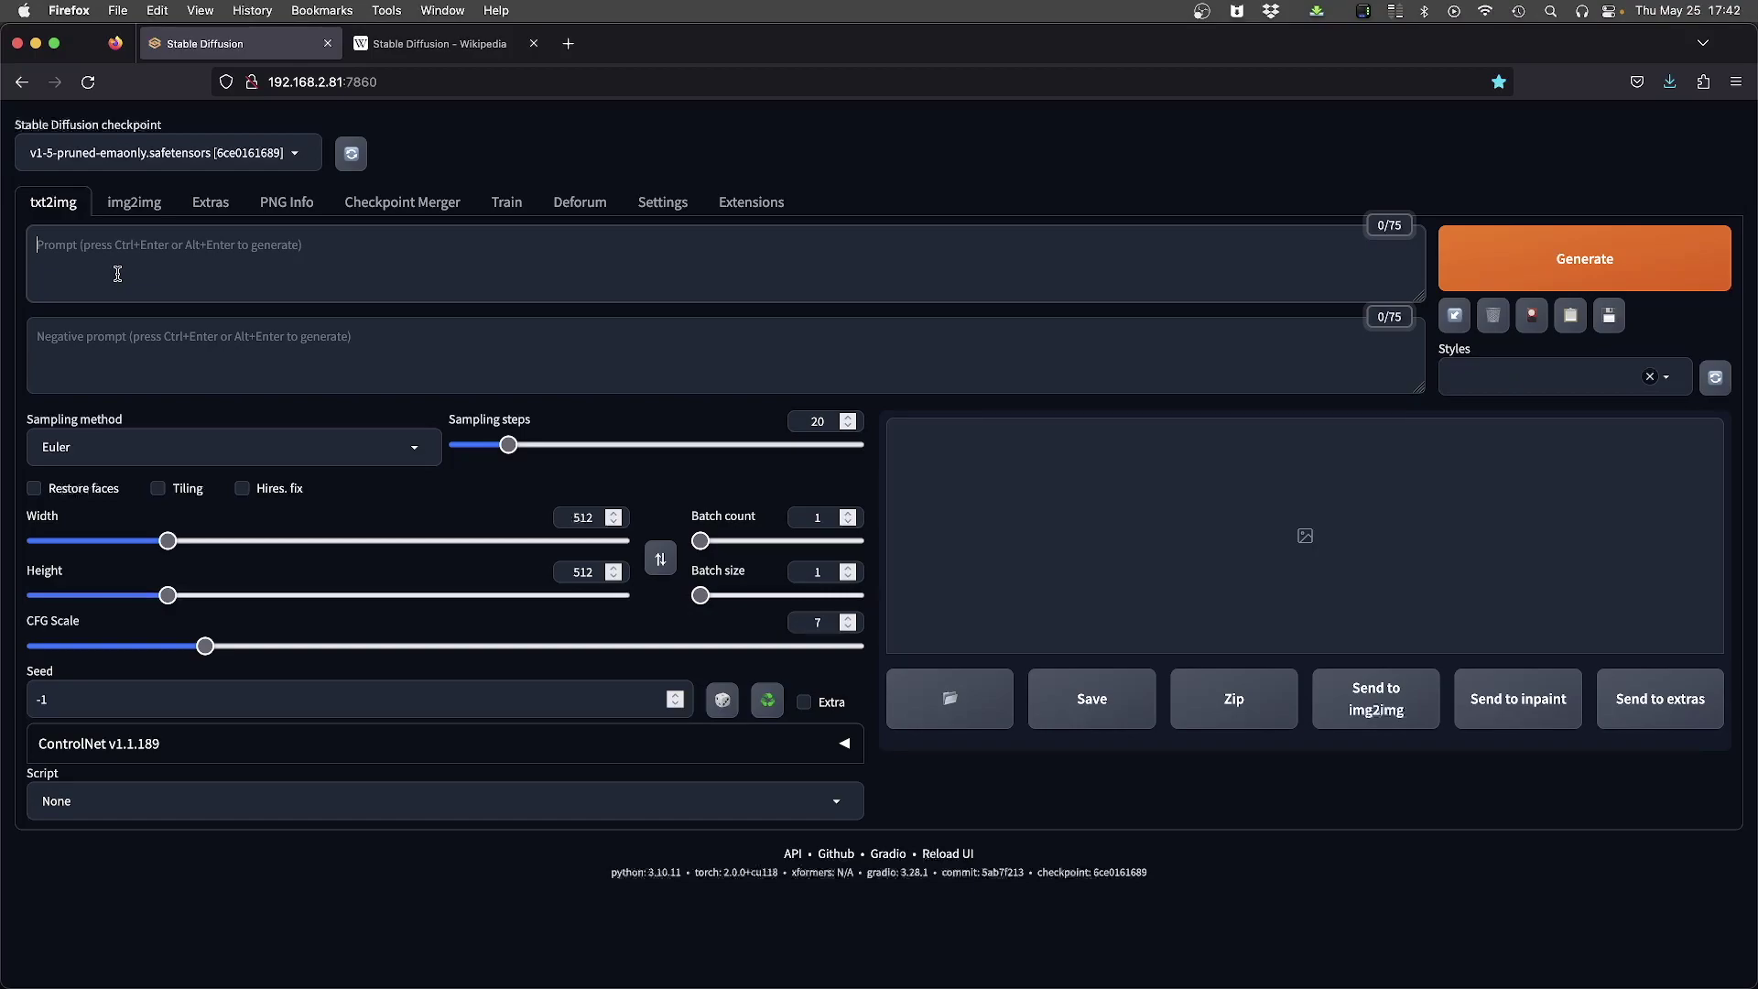
pyautogui.write('a frog')
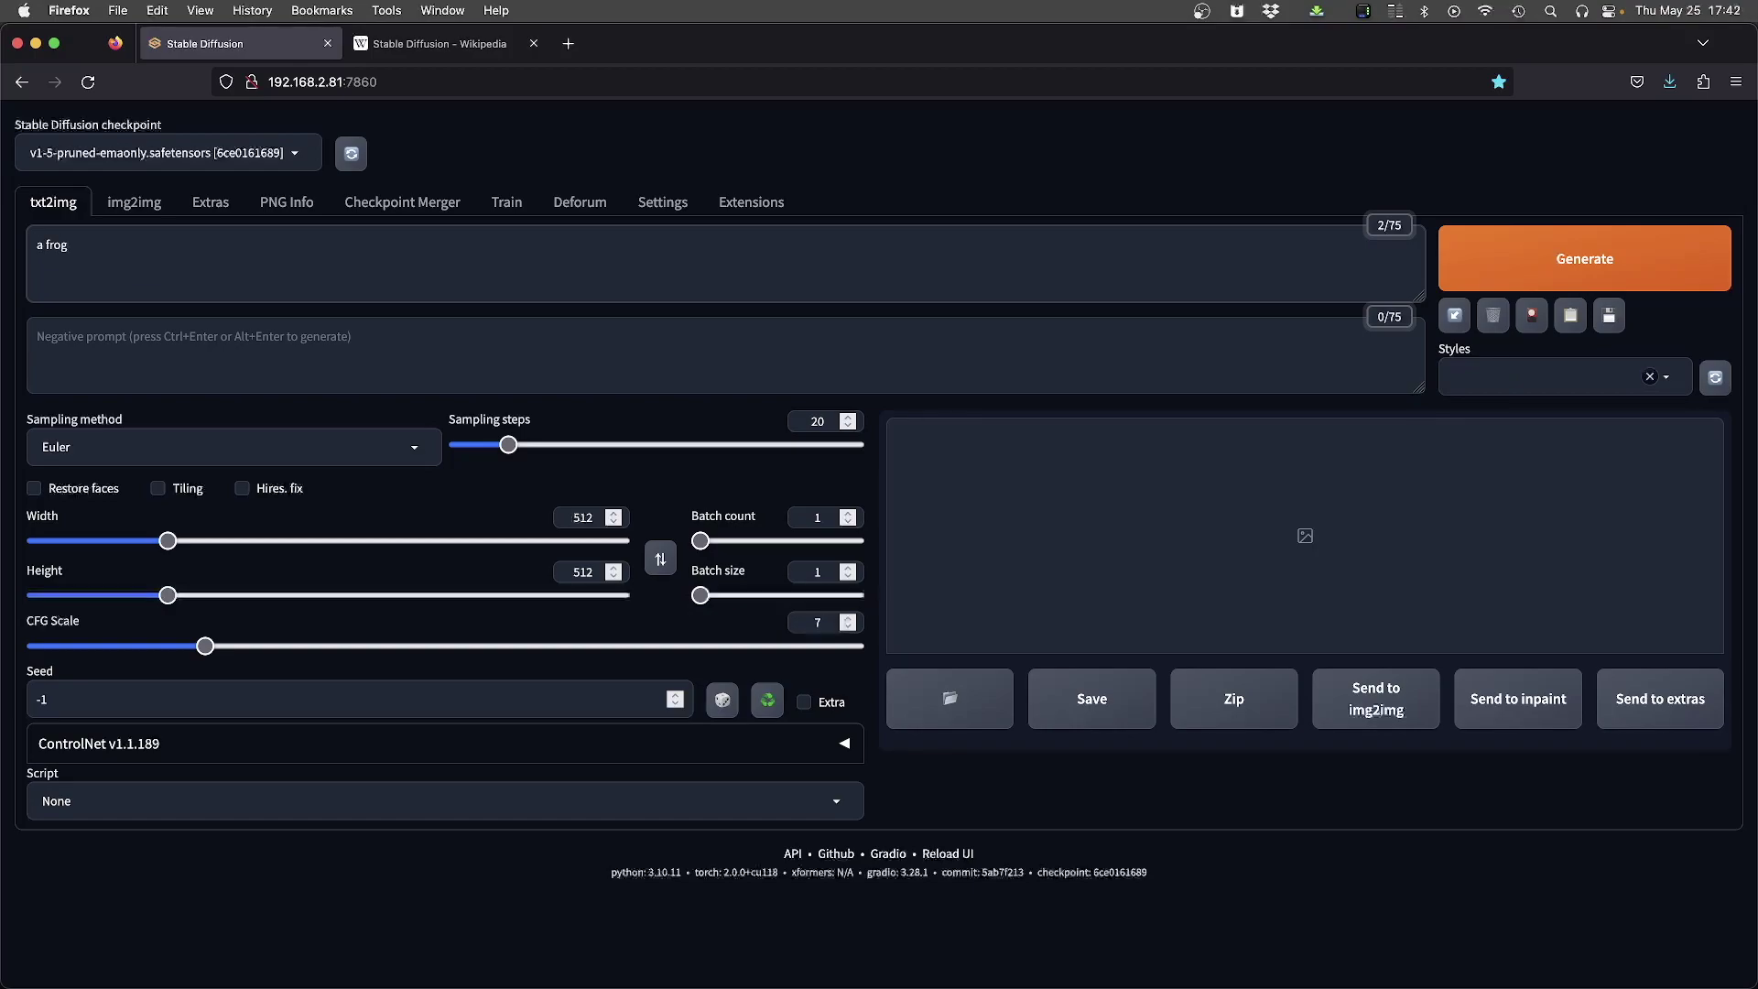
pyautogui.hotkey('ctrl', 'Return')
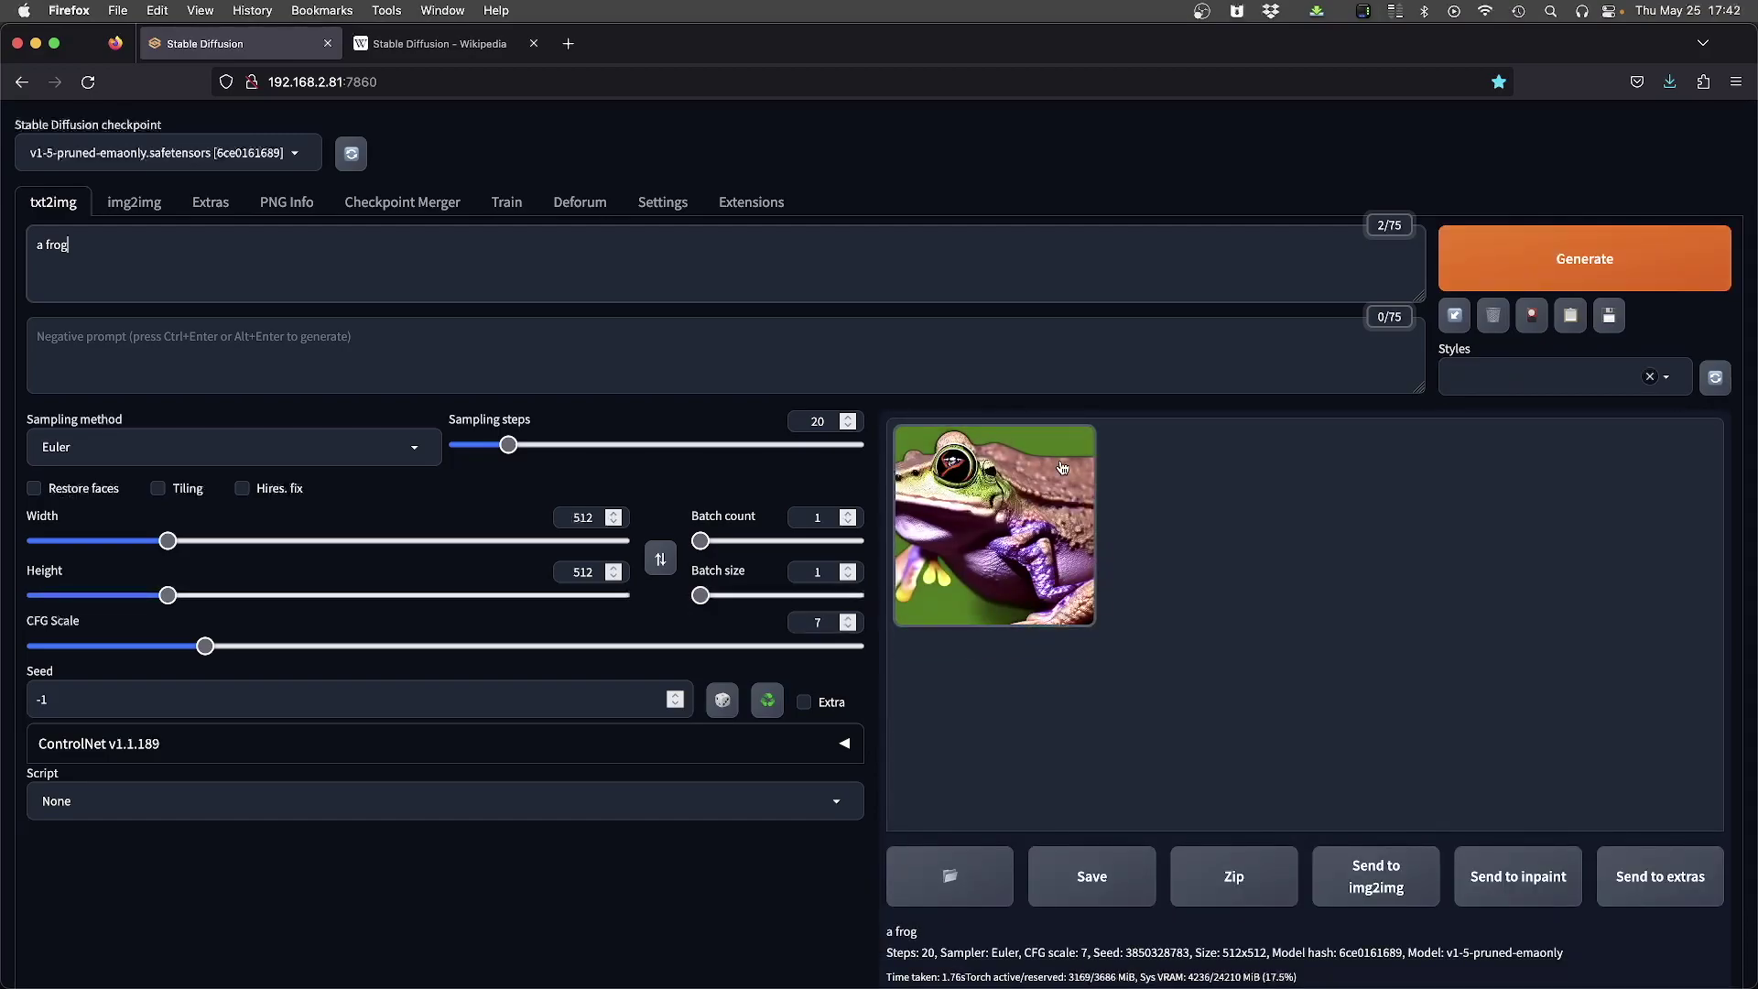
pyautogui.click(1498, 266)
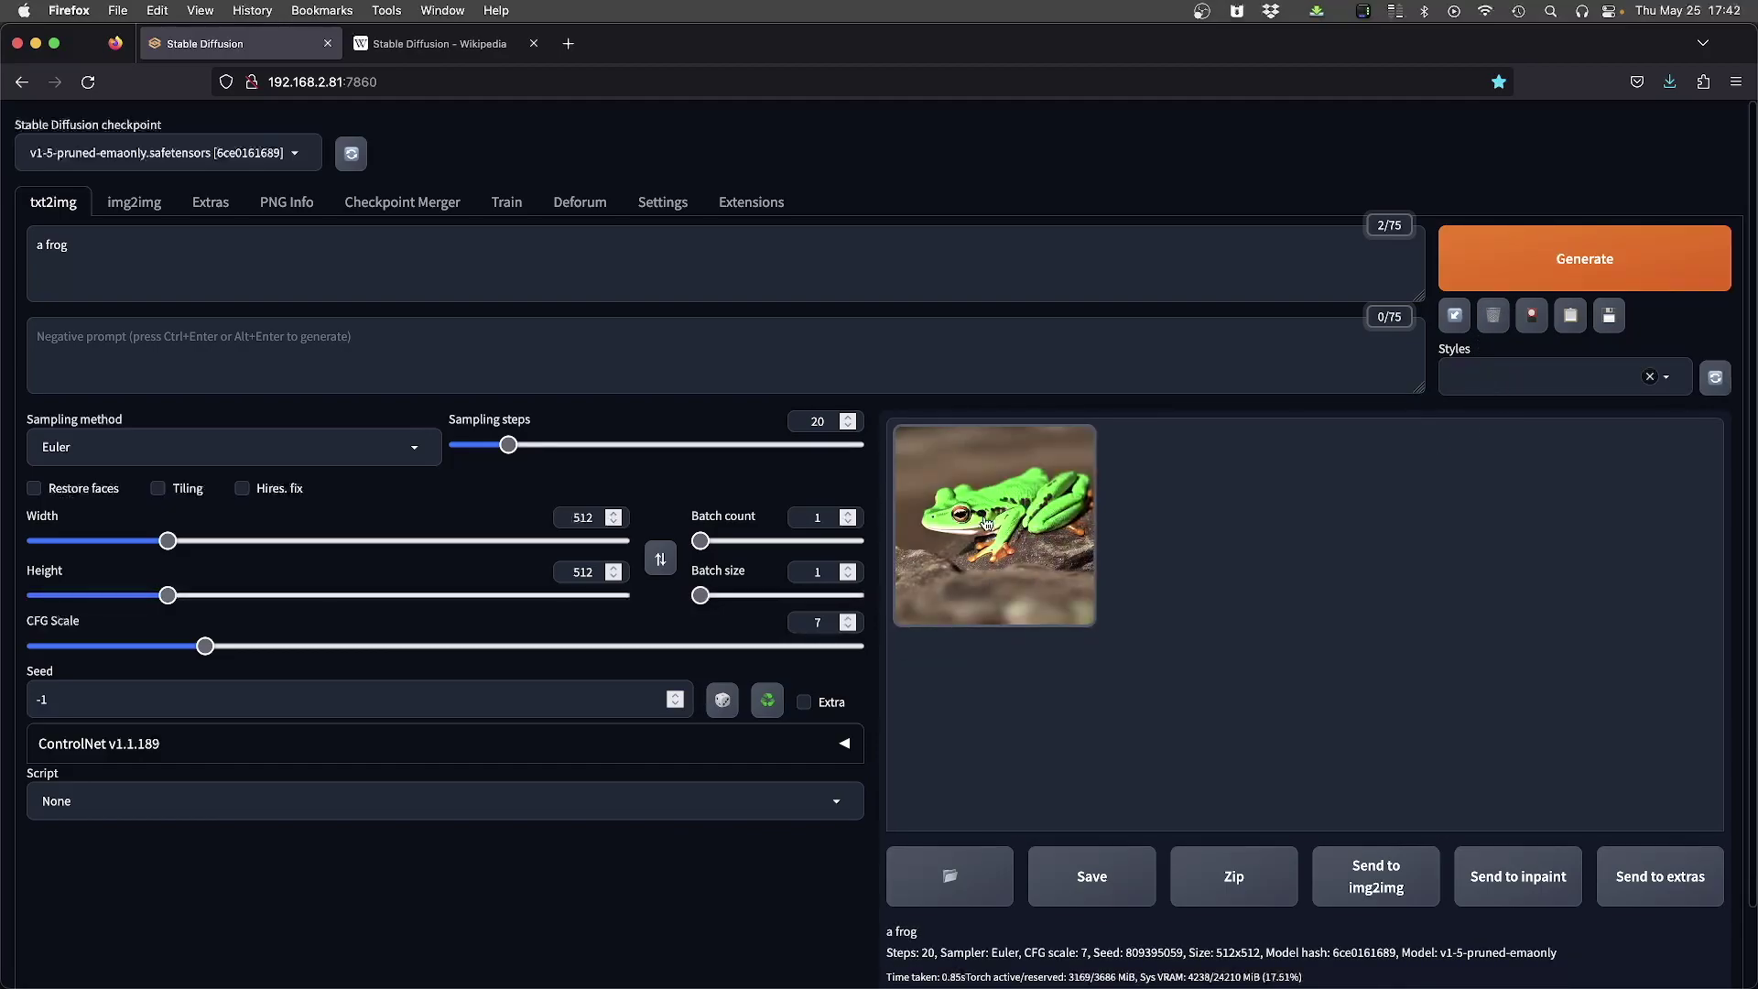
pyautogui.click(1501, 279)
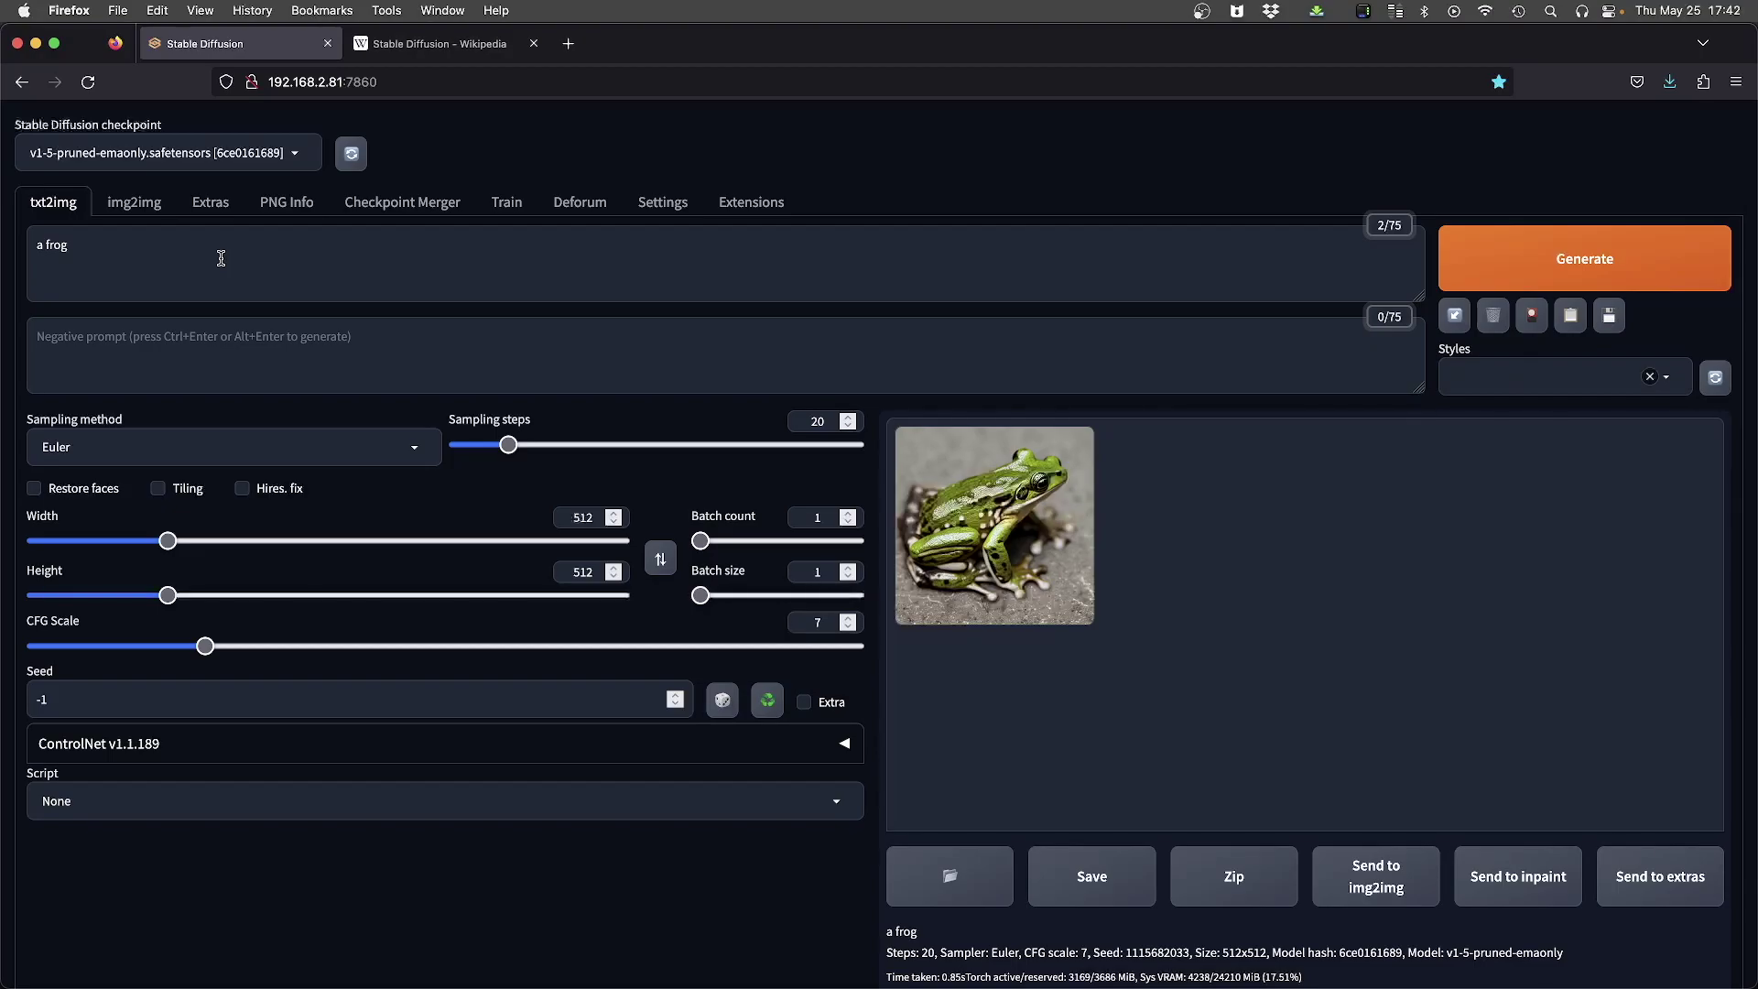
# Step: Extend the prompt to "a frog in a tree" and generate five images from it
pyautogui.click(114, 241)
pyautogui.write('in a')
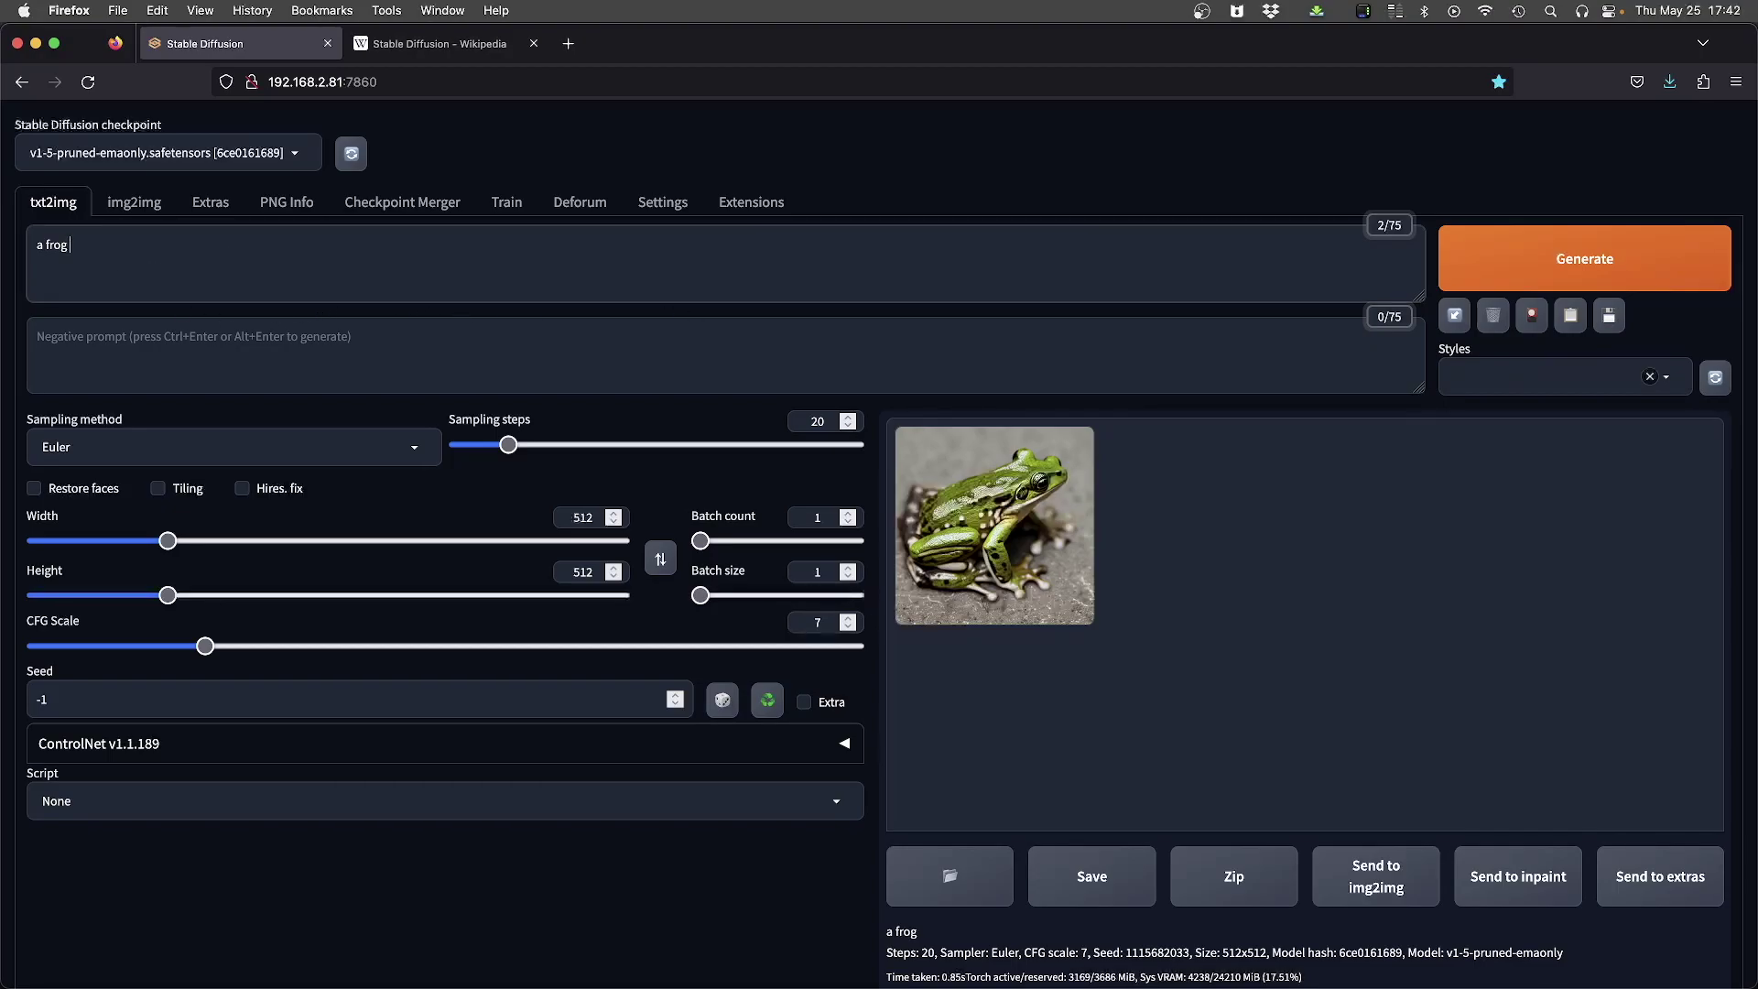
pyautogui.write(' tree')
pyautogui.hotkey('ctrl', 'Return')
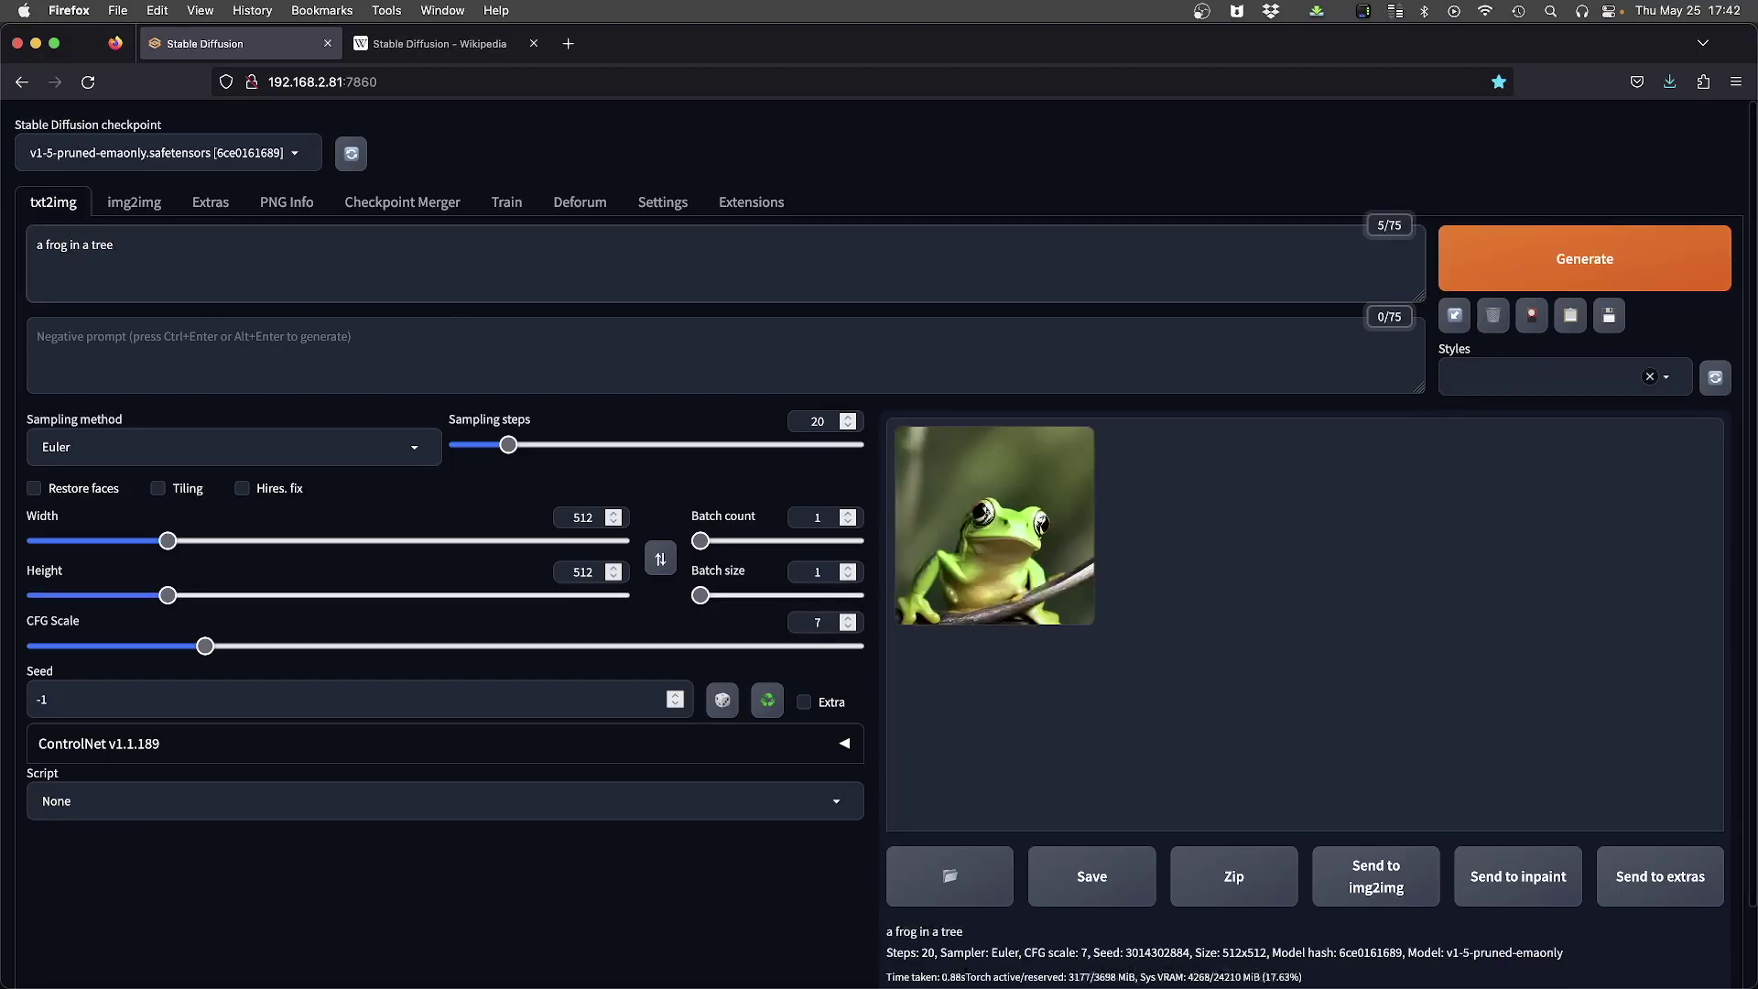
pyautogui.hotkey('ctrl', 'Return')
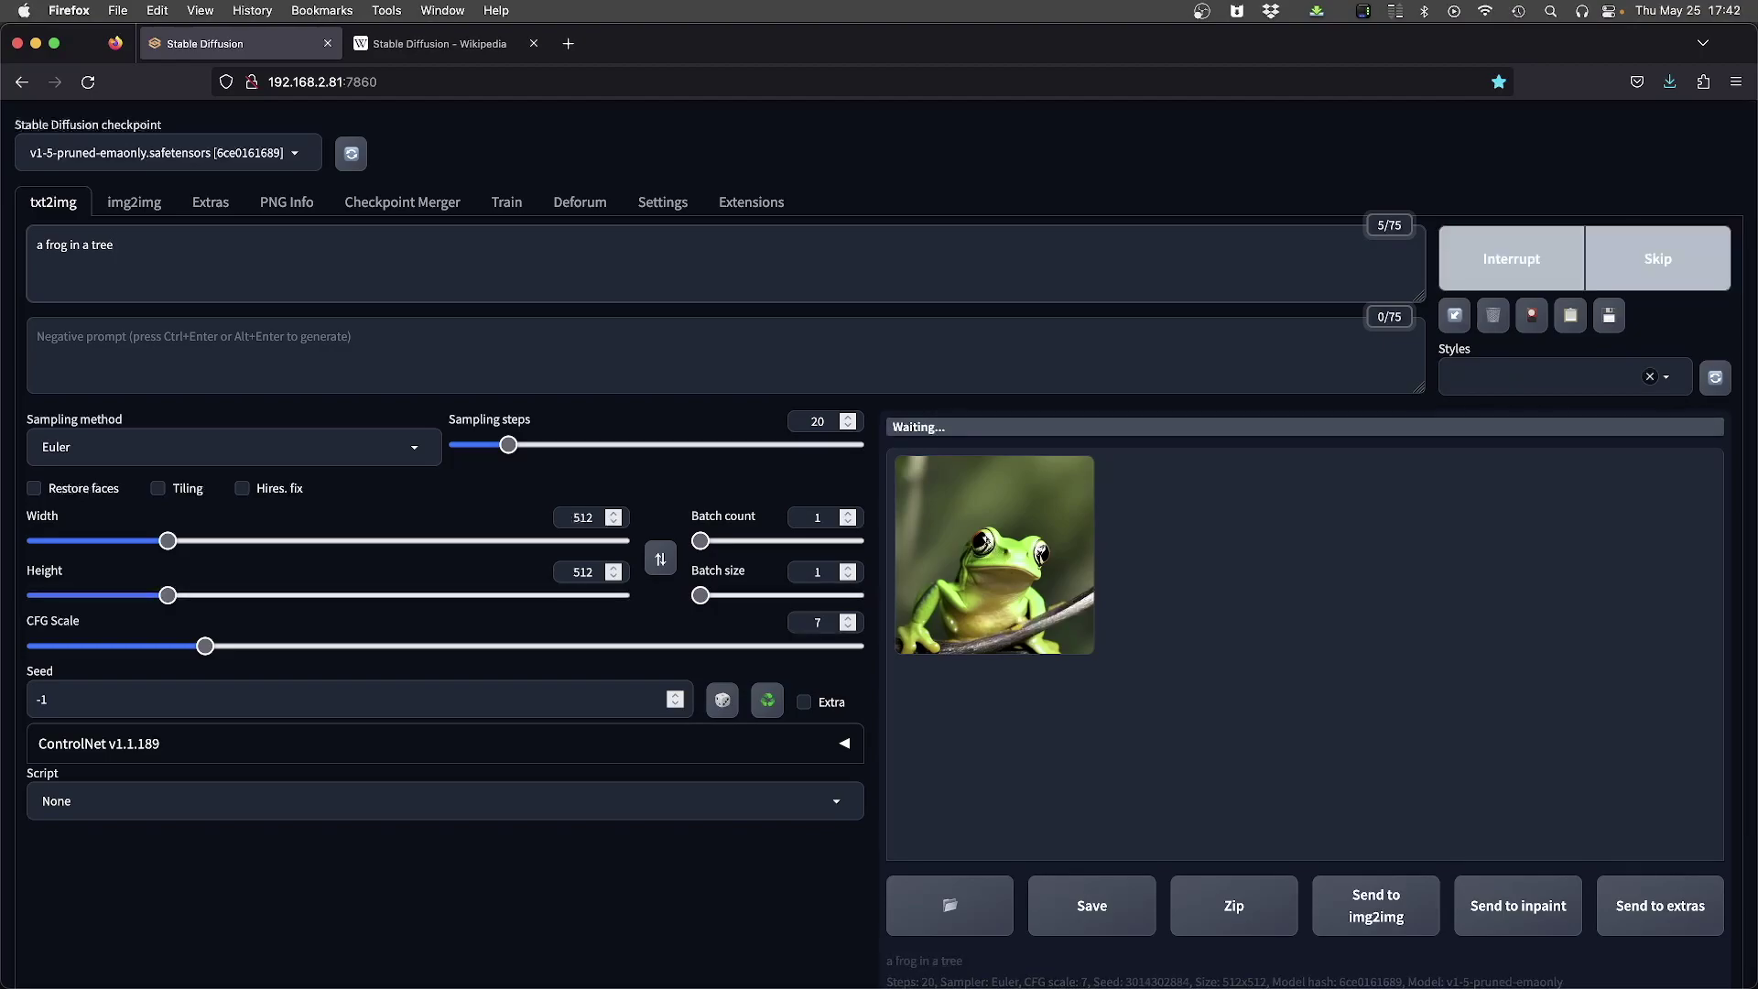
pyautogui.hotkey('ctrl', 'Return')
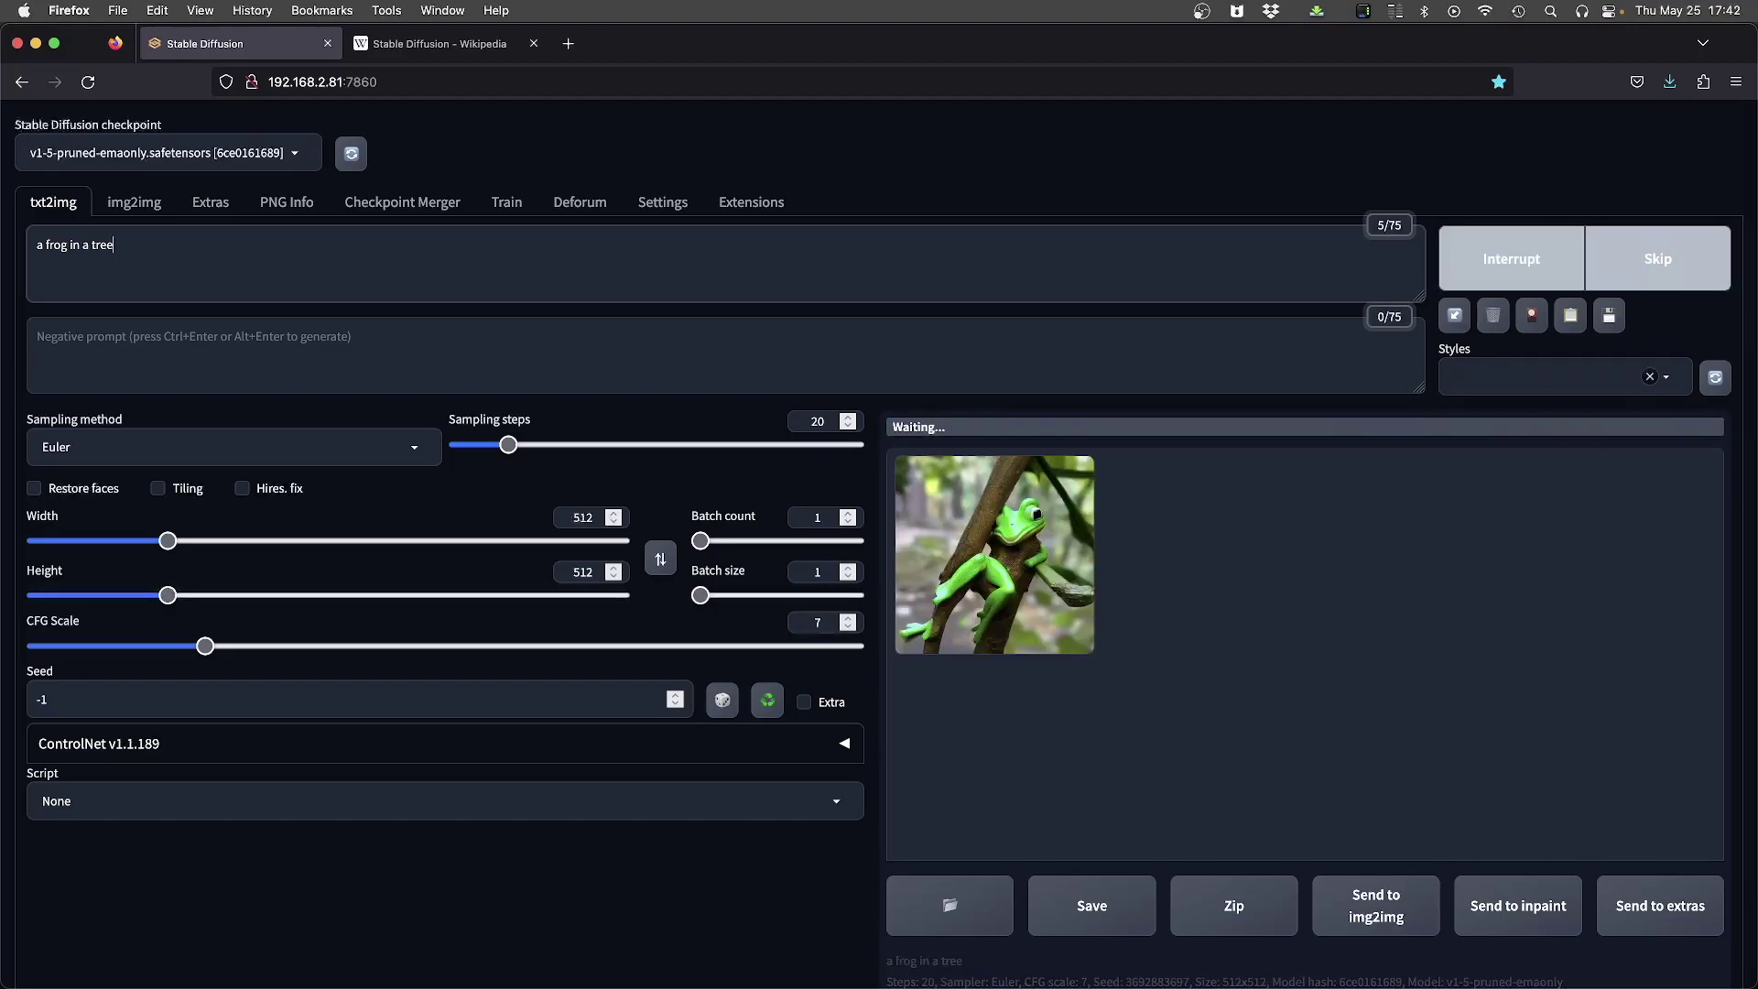
pyautogui.hotkey('ctrl', 'Return')
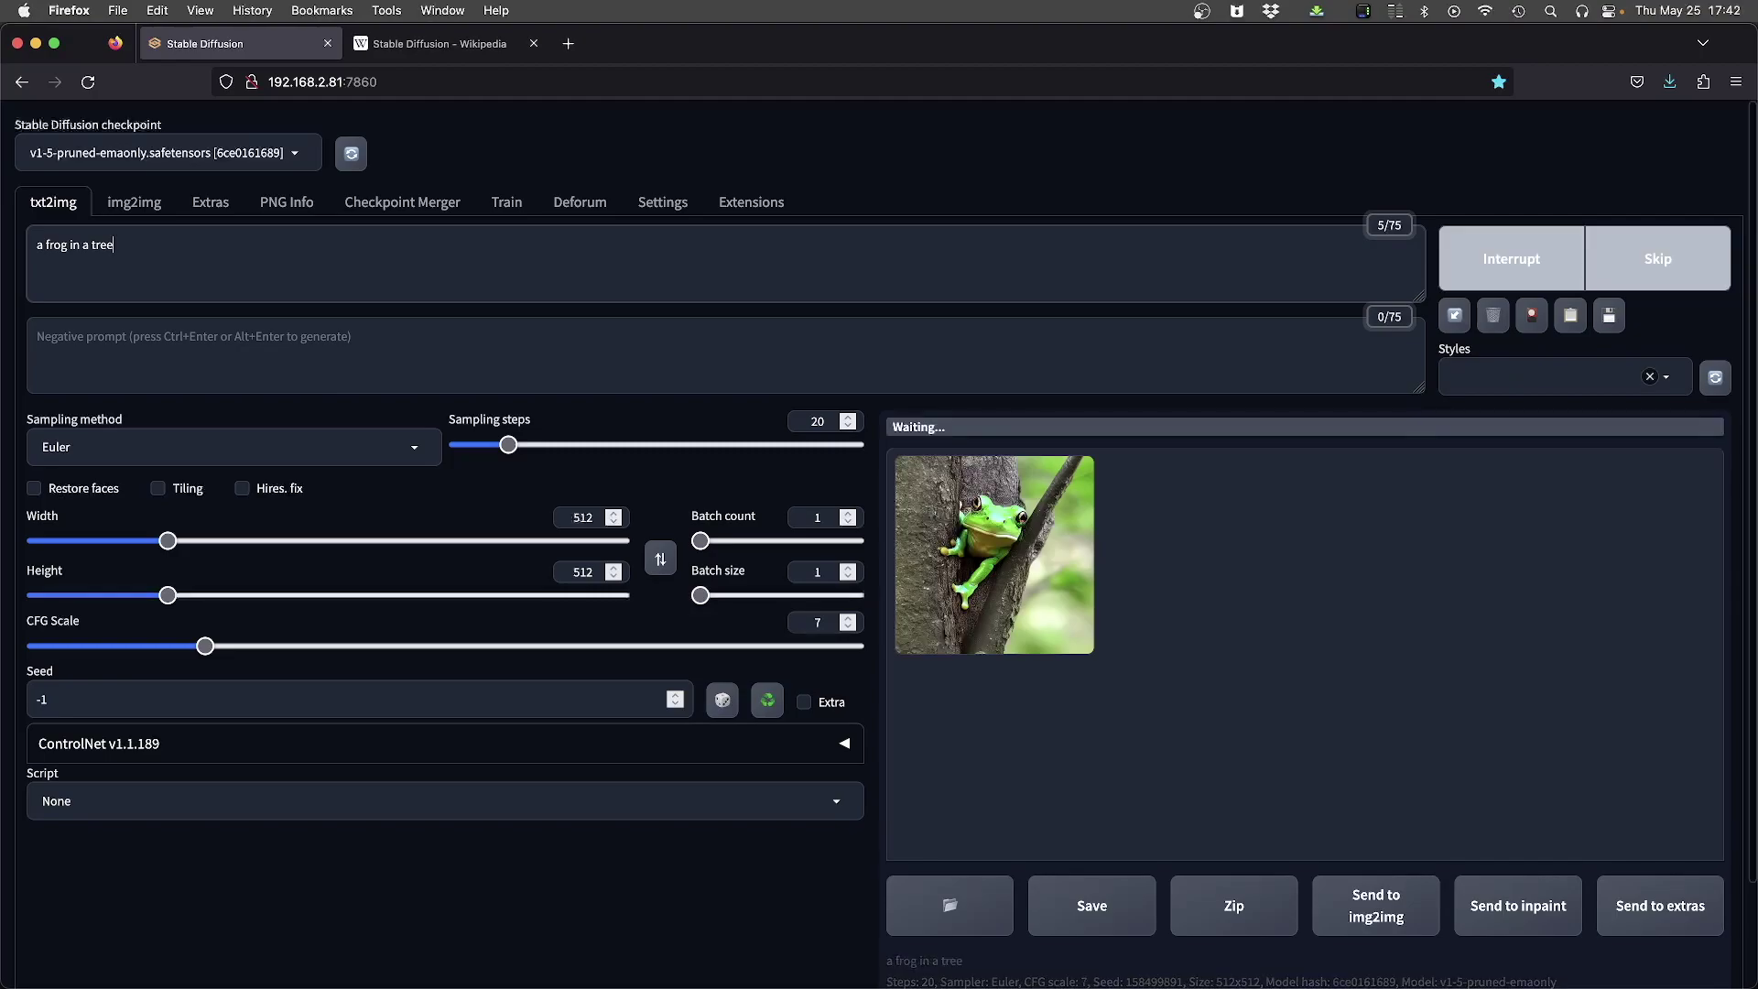
pyautogui.hotkey('ctrl', 'Return')
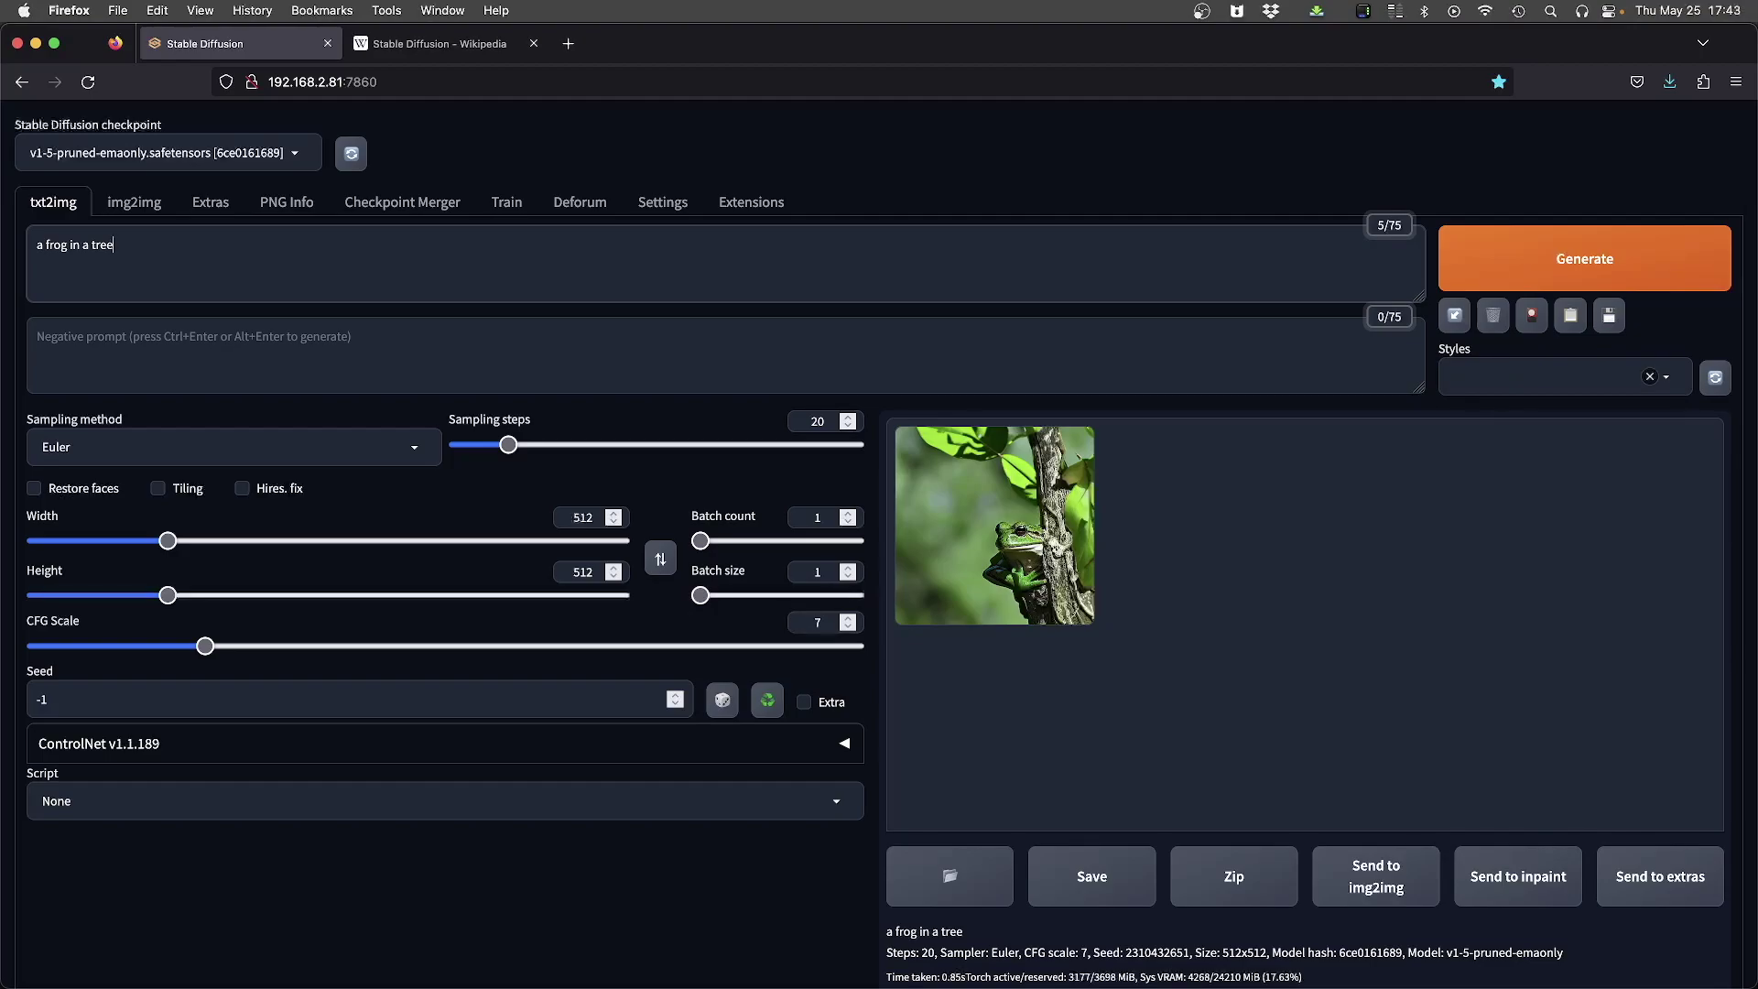
# Step: Extend the prompt to "a frog in a tree by van gogh" and generate three images from it
pyautogui.write('by van gogh')
pyautogui.hotkey('ctrl', 'Return')
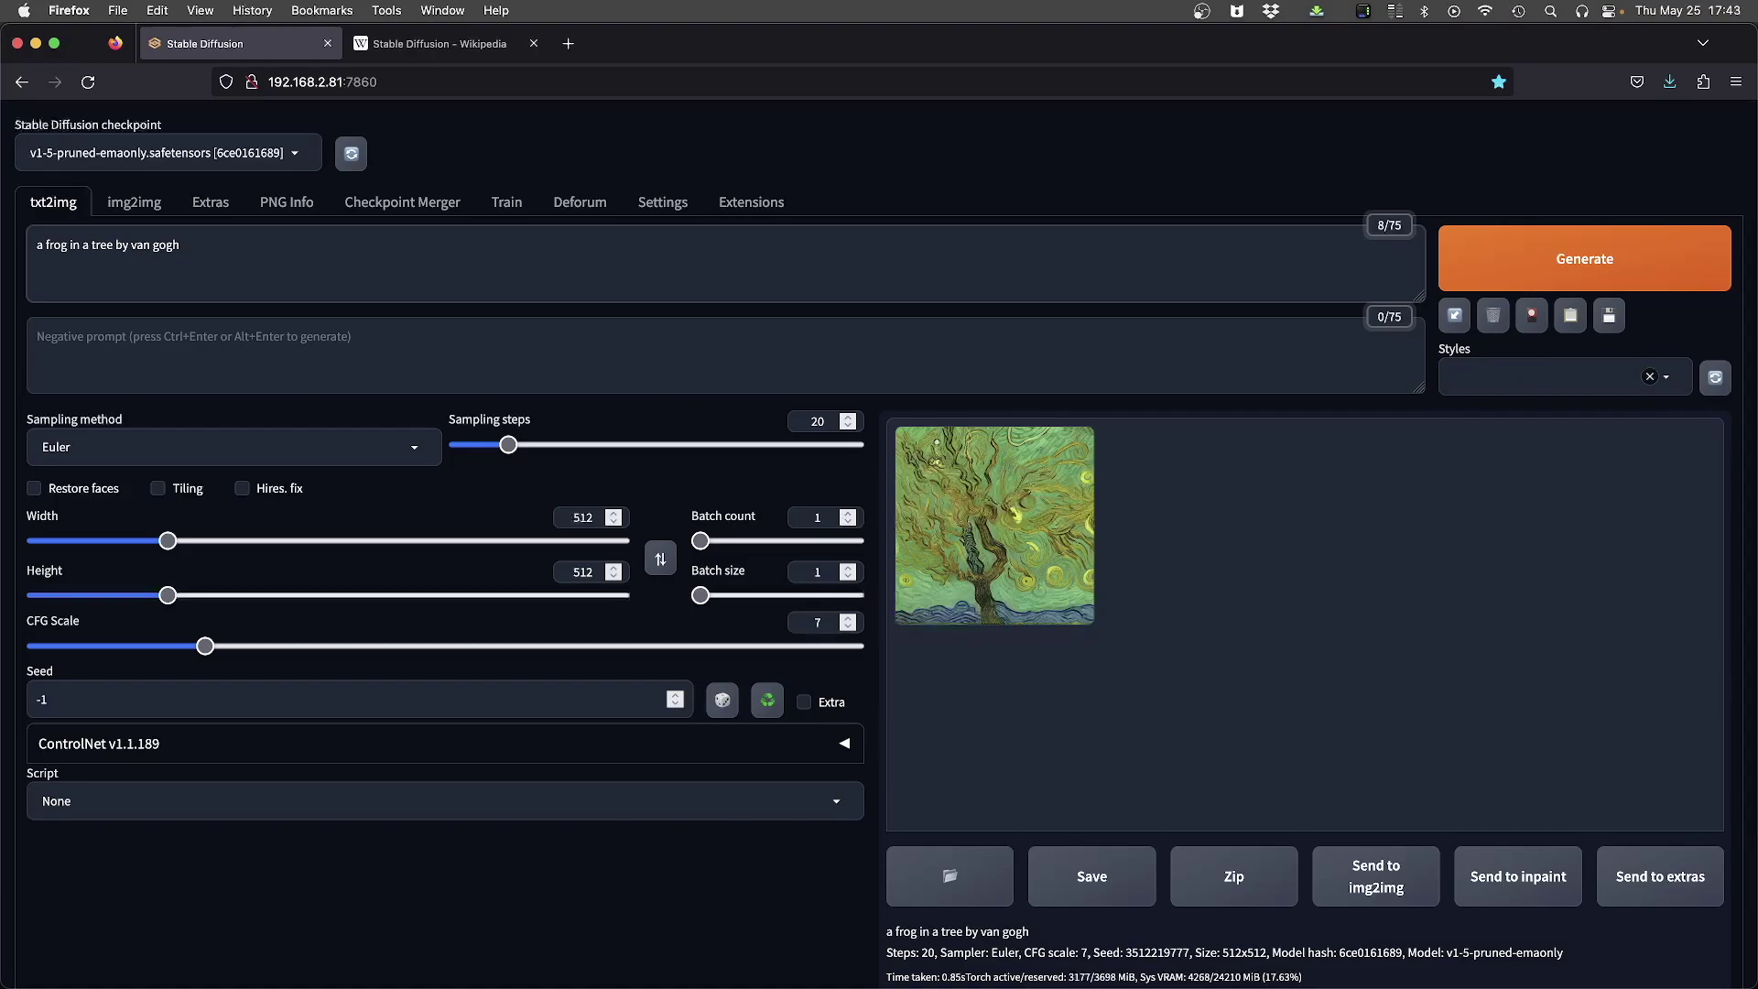
pyautogui.hotkey('ctrl', 'Return')
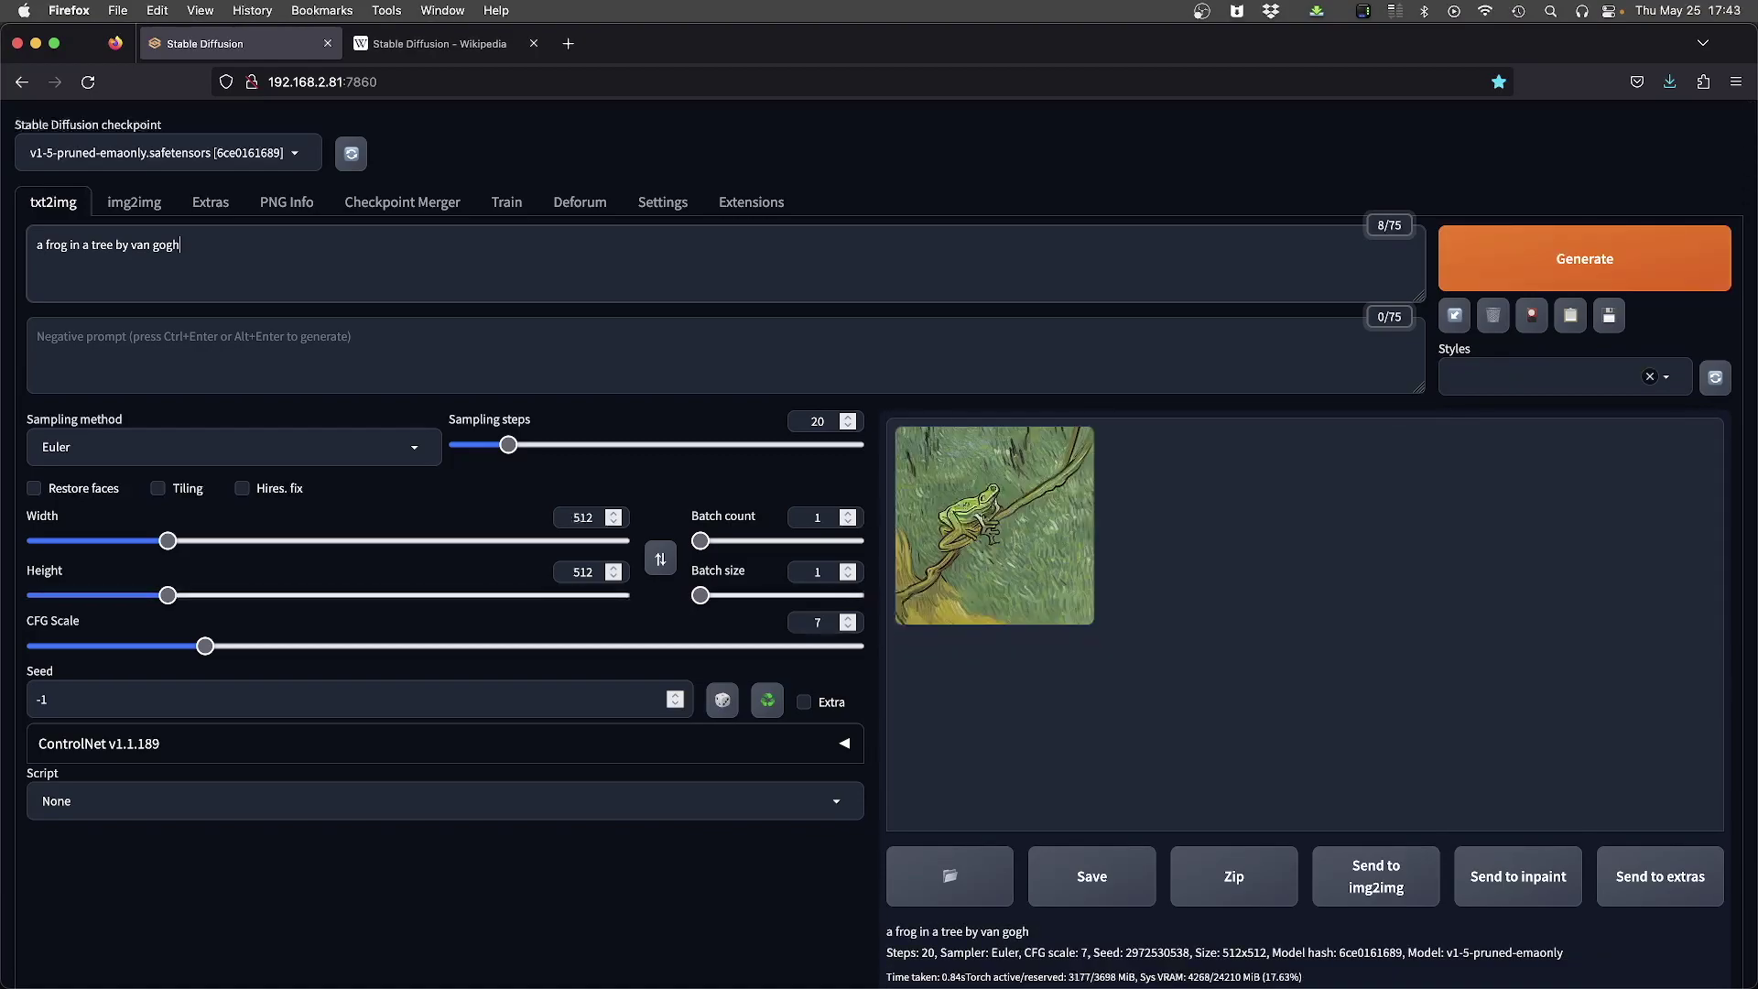
pyautogui.hotkey('ctrl', 'Return')
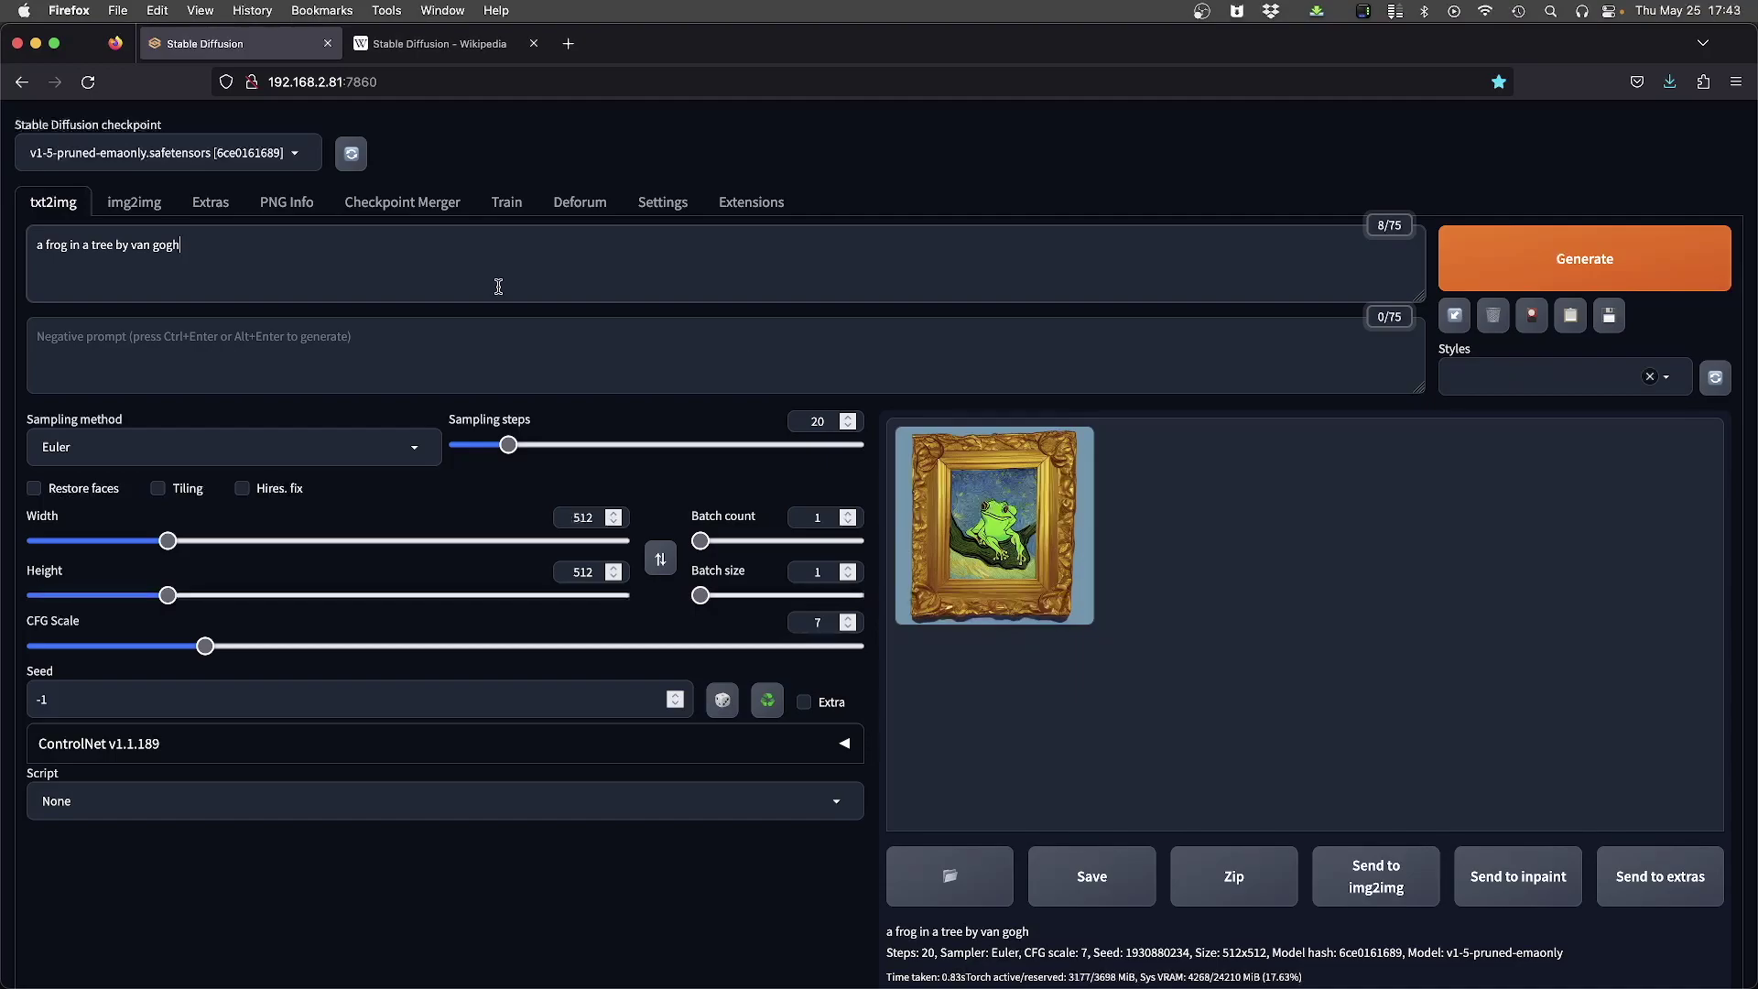
# Step: From the Stable Diffusion Wikipedia article, open the Stability-AI/stablediffusion GitHub repository and examine the permissions in its LICENSE file
pyautogui.click(434, 57)
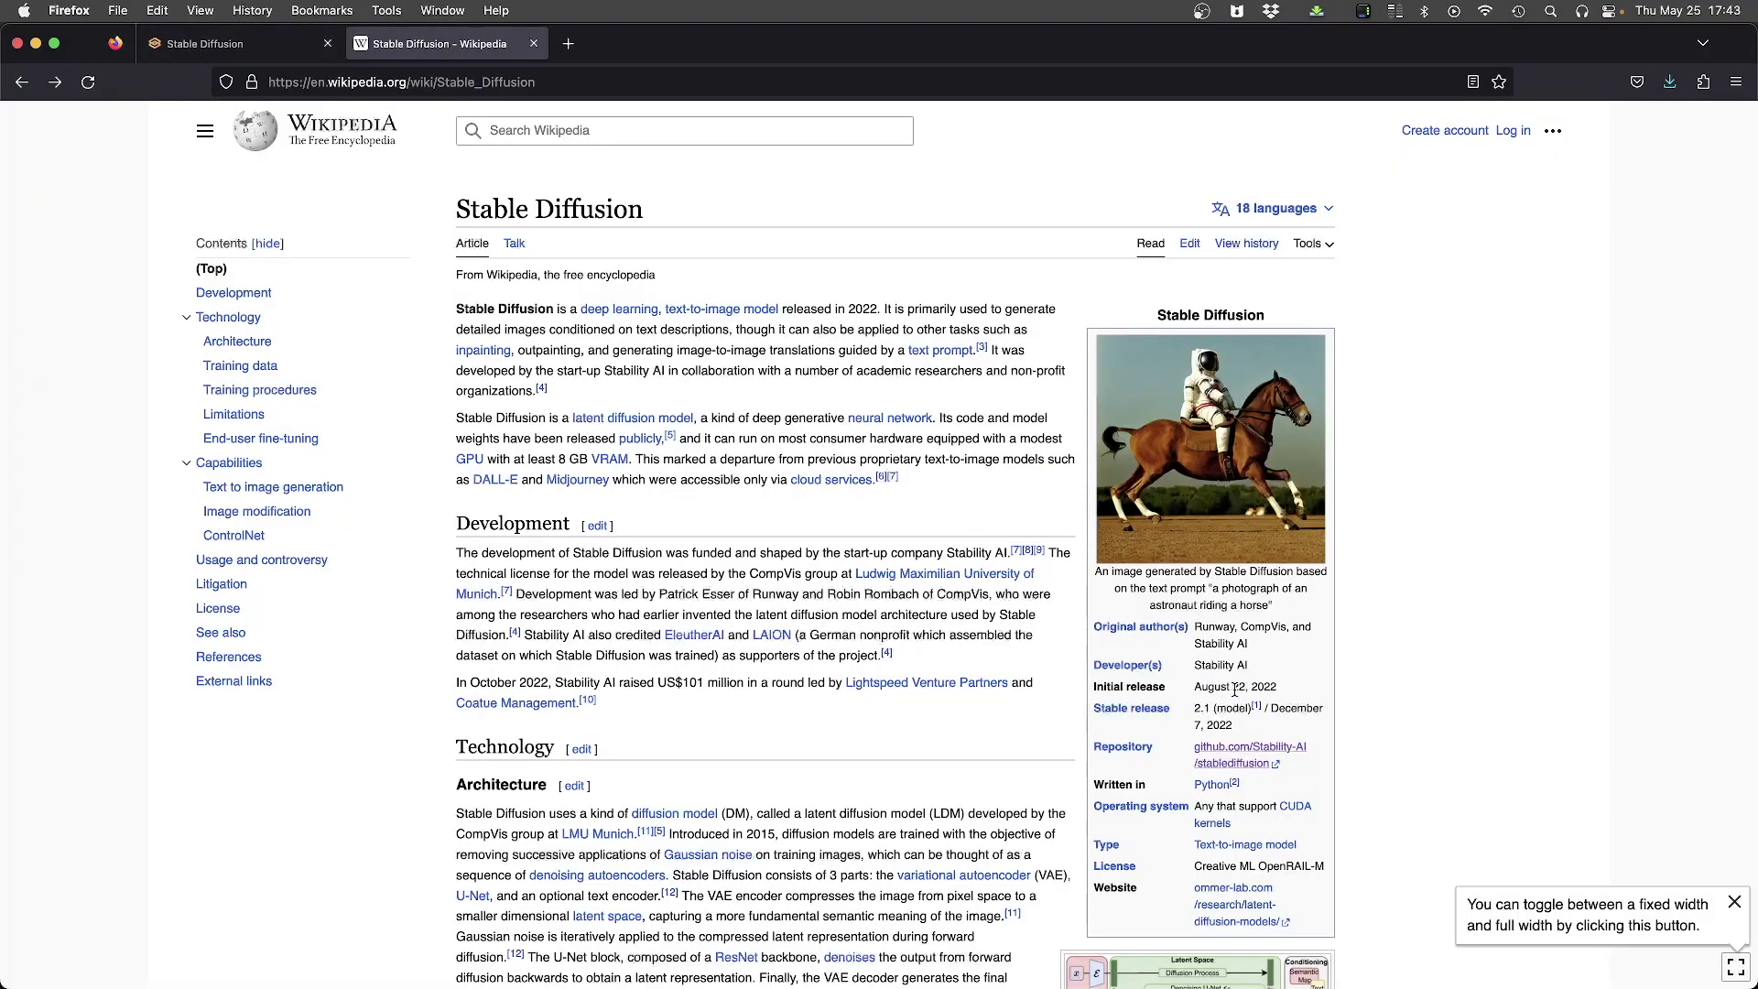
pyautogui.moveTo(1194, 664); pyautogui.dragTo(1256, 668)
pyautogui.click(1223, 757)
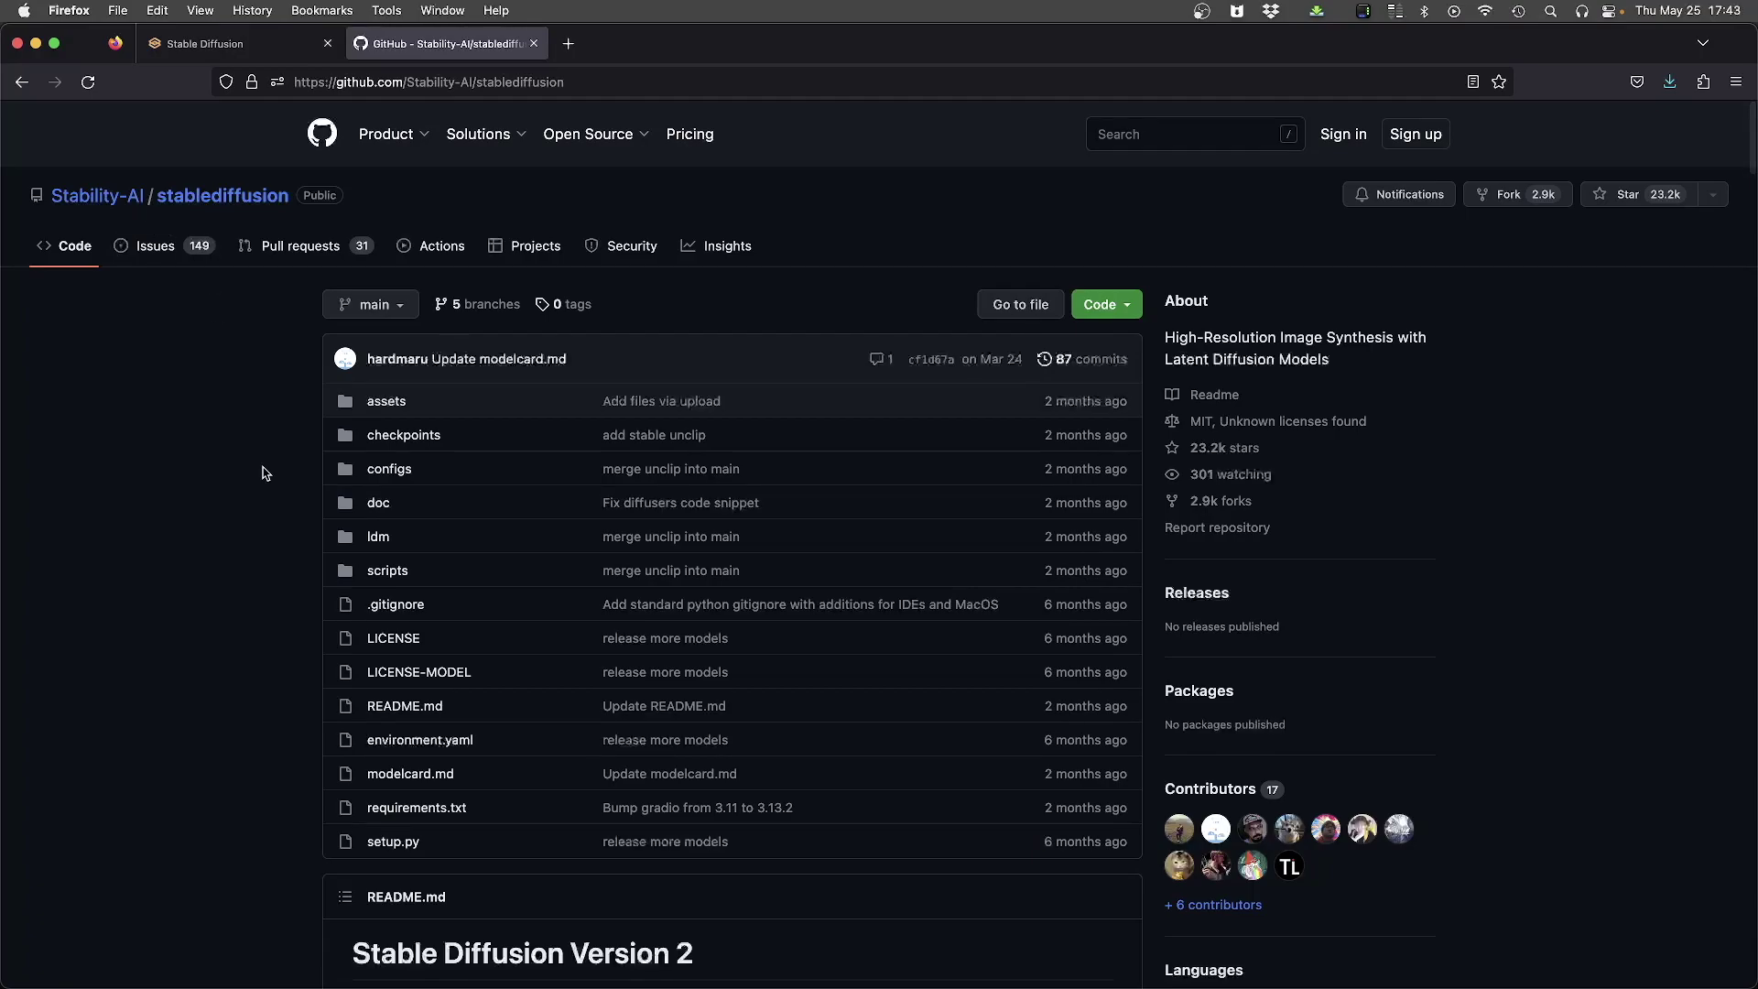
pyautogui.click(393, 648)
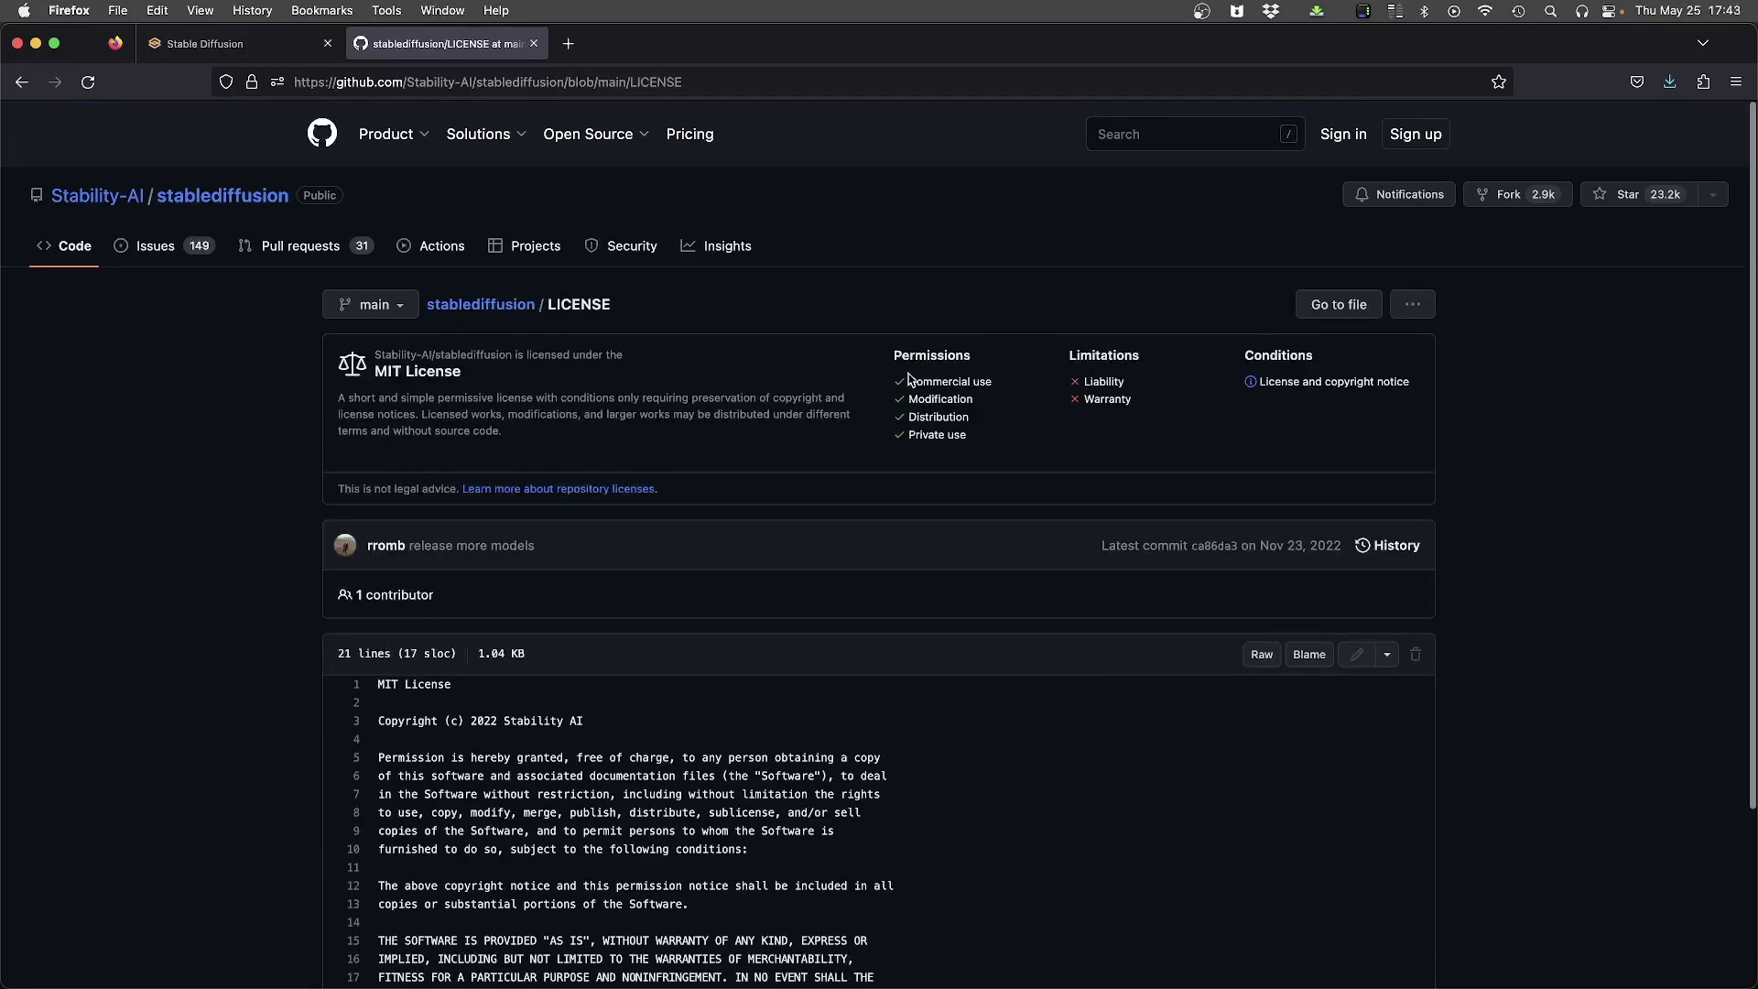
pyautogui.moveTo(888, 387); pyautogui.dragTo(991, 445)
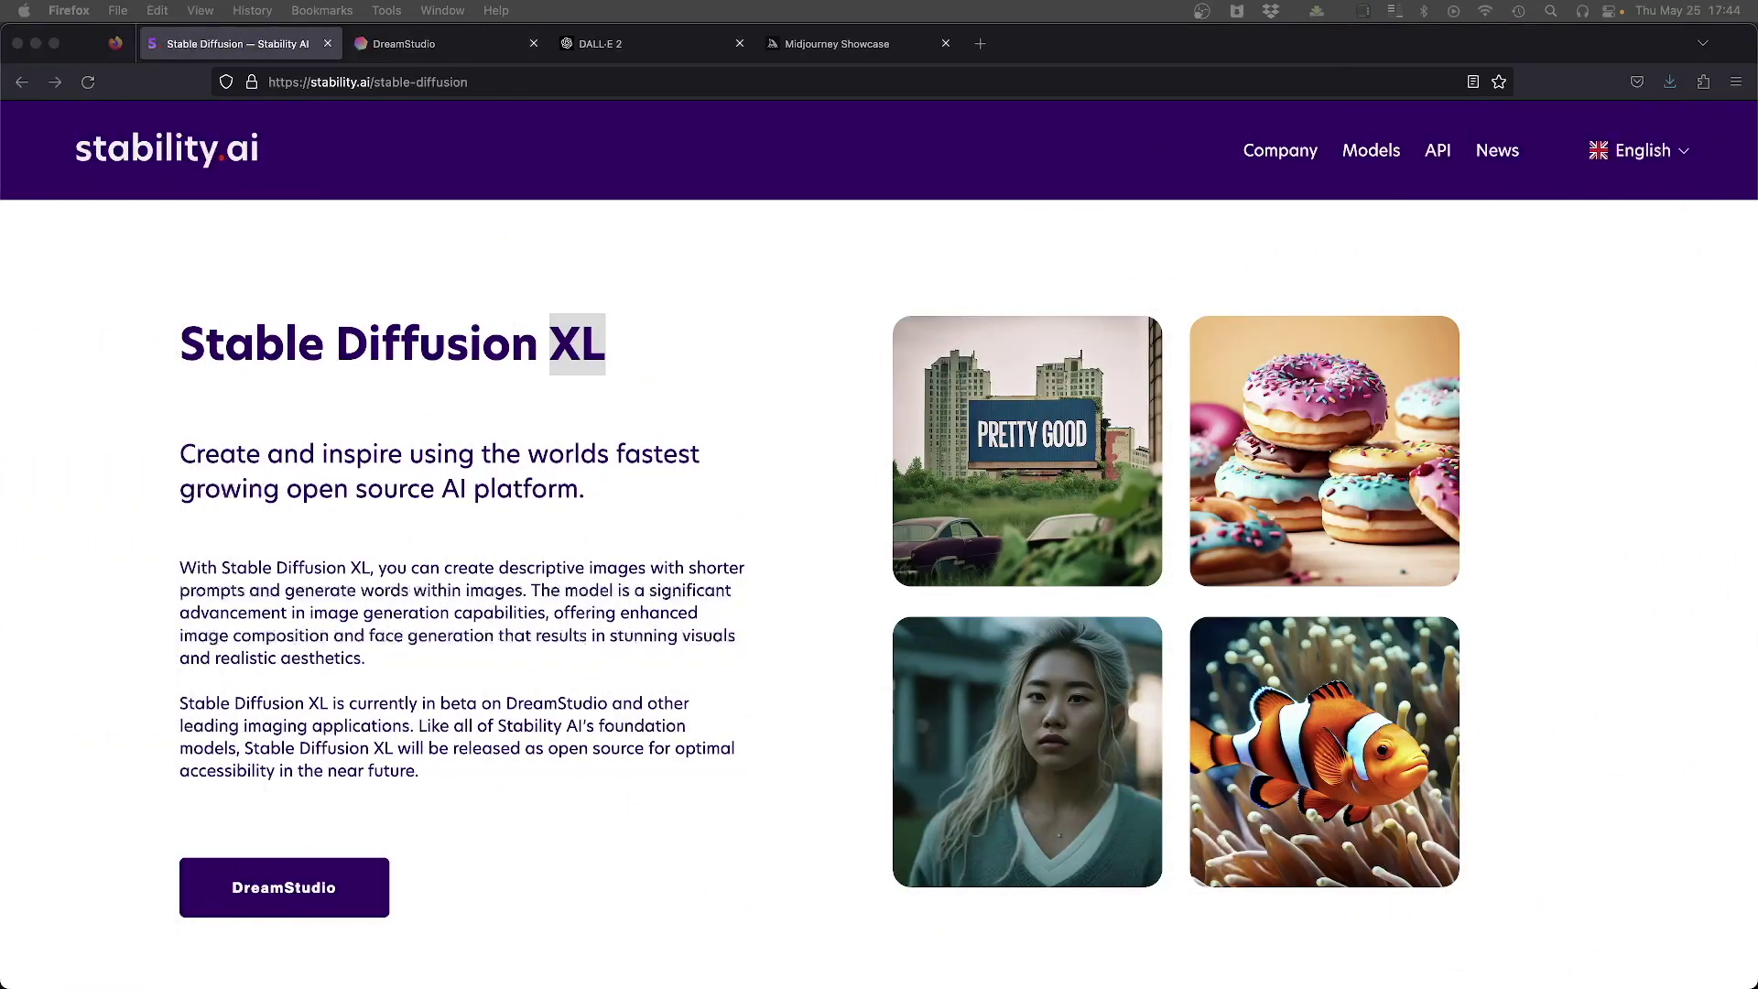
# Step: Examine Stability AI's Stable Diffusion XL page and the DreamStudio home page
pyautogui.moveTo(180, 351); pyautogui.dragTo(609, 347)
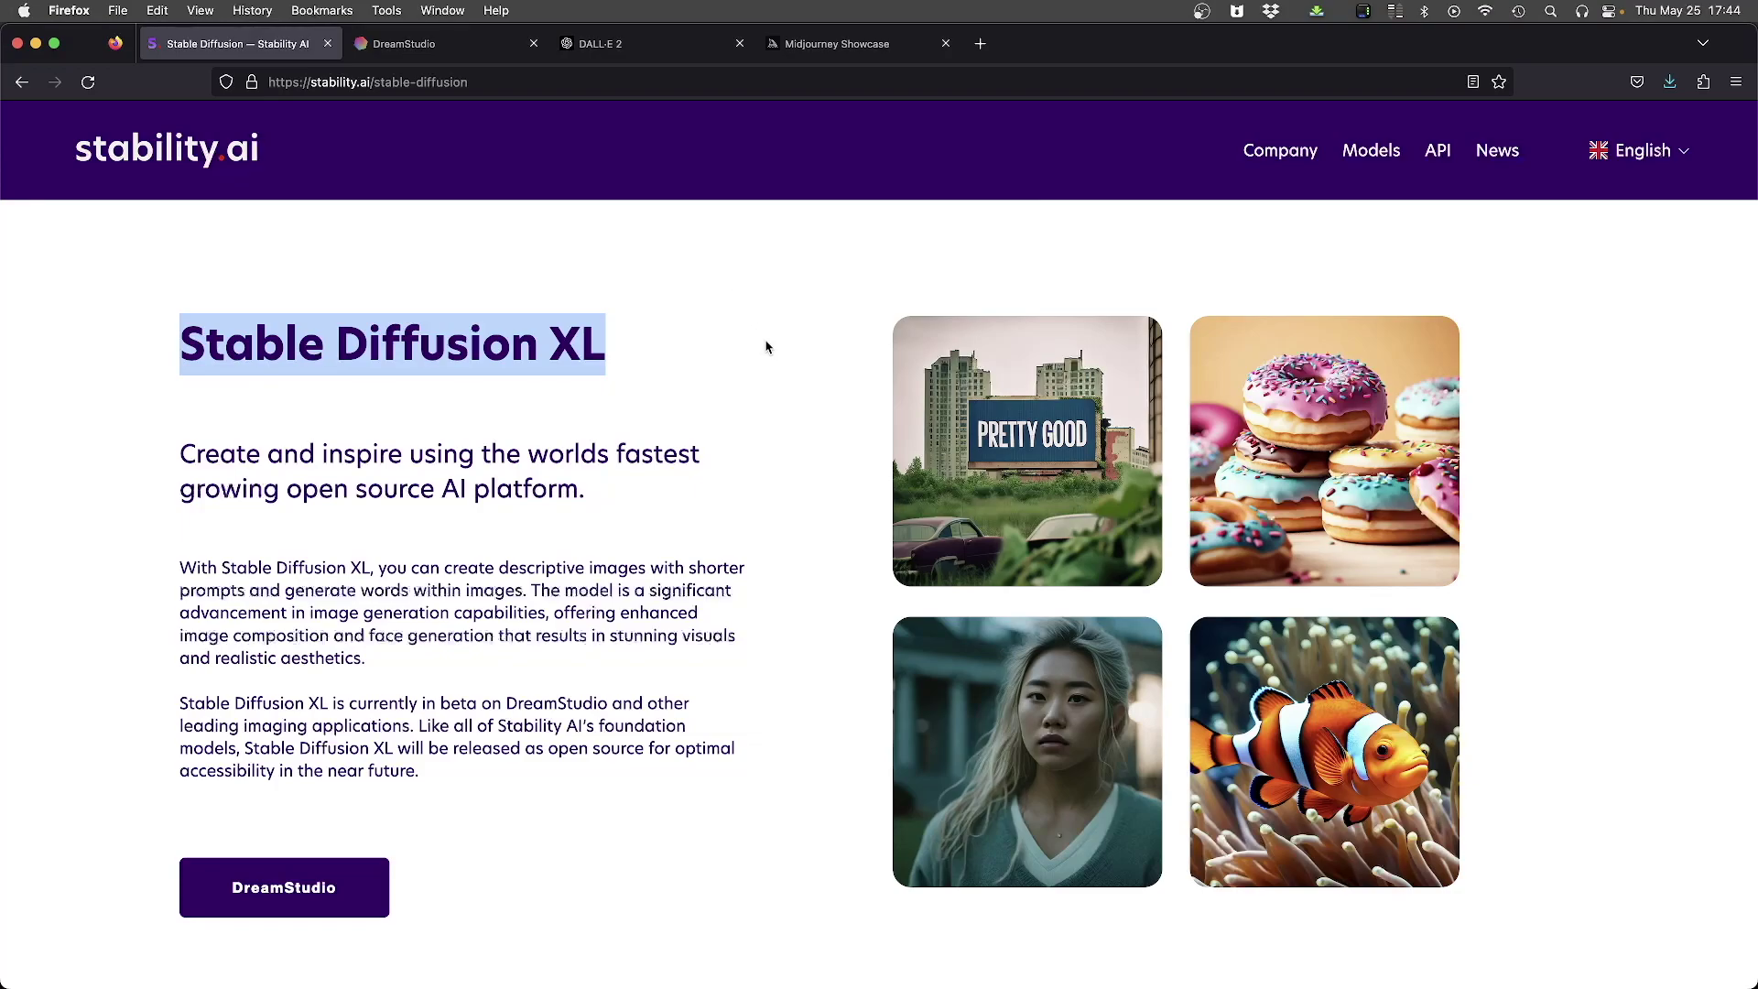
pyautogui.click(390, 257)
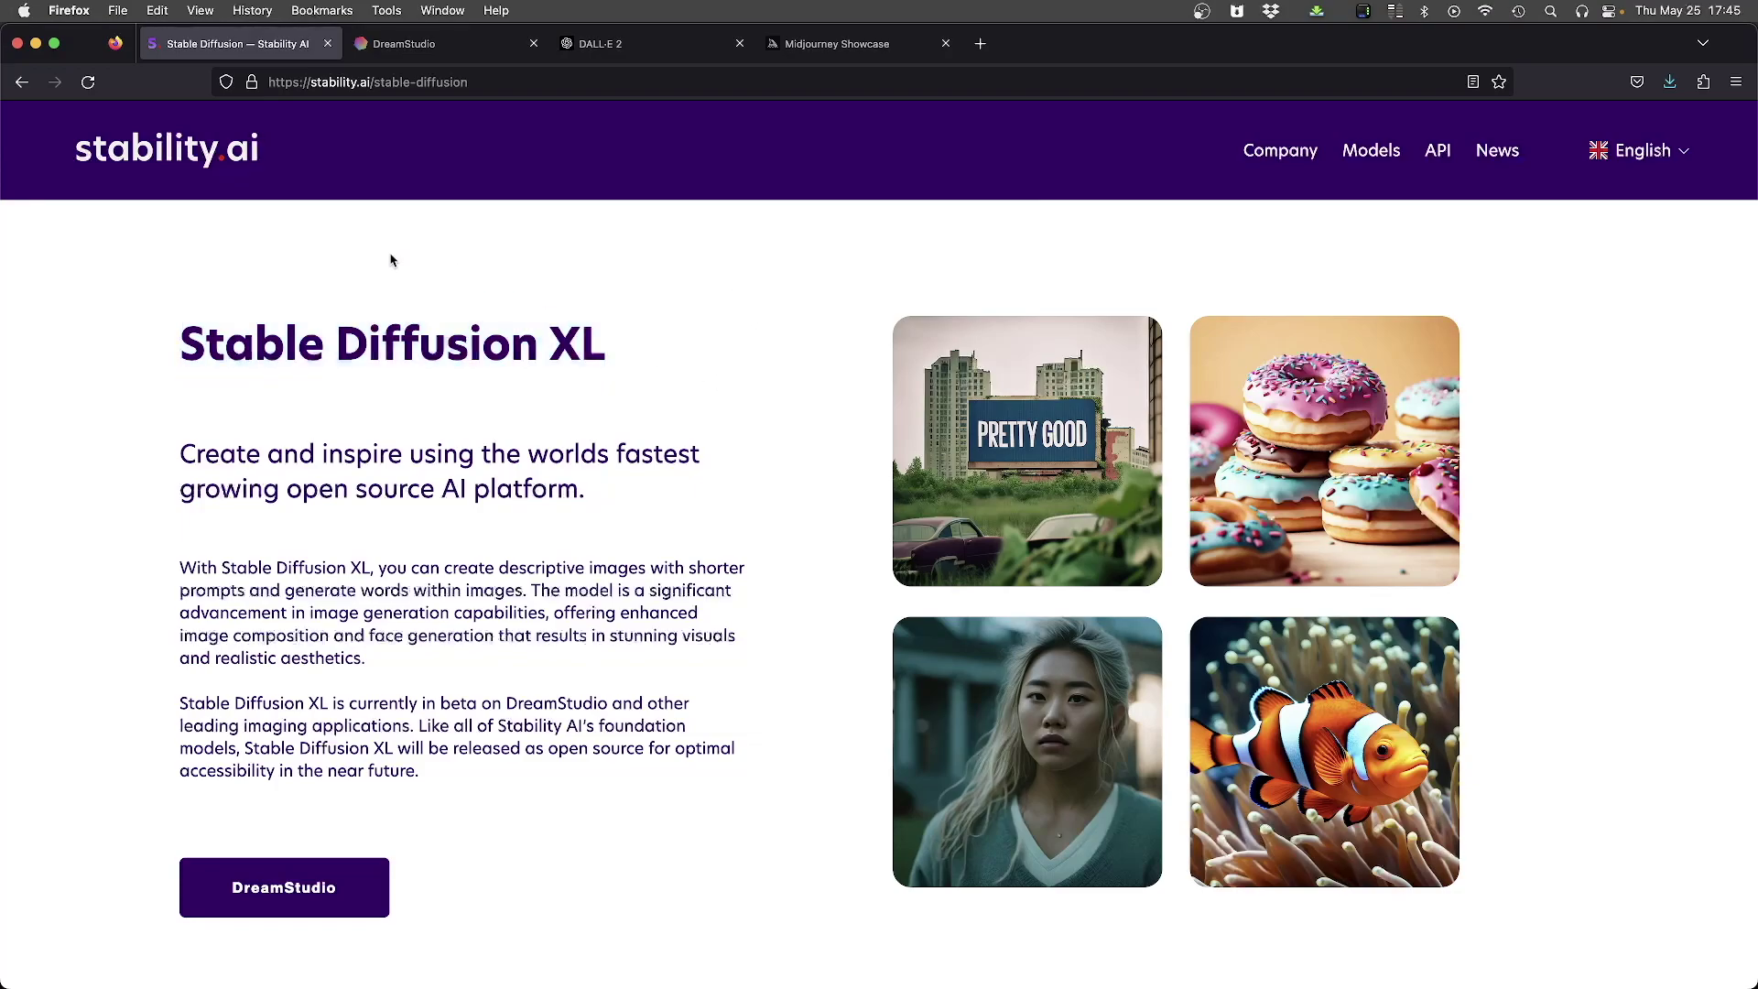
pyautogui.click(395, 45)
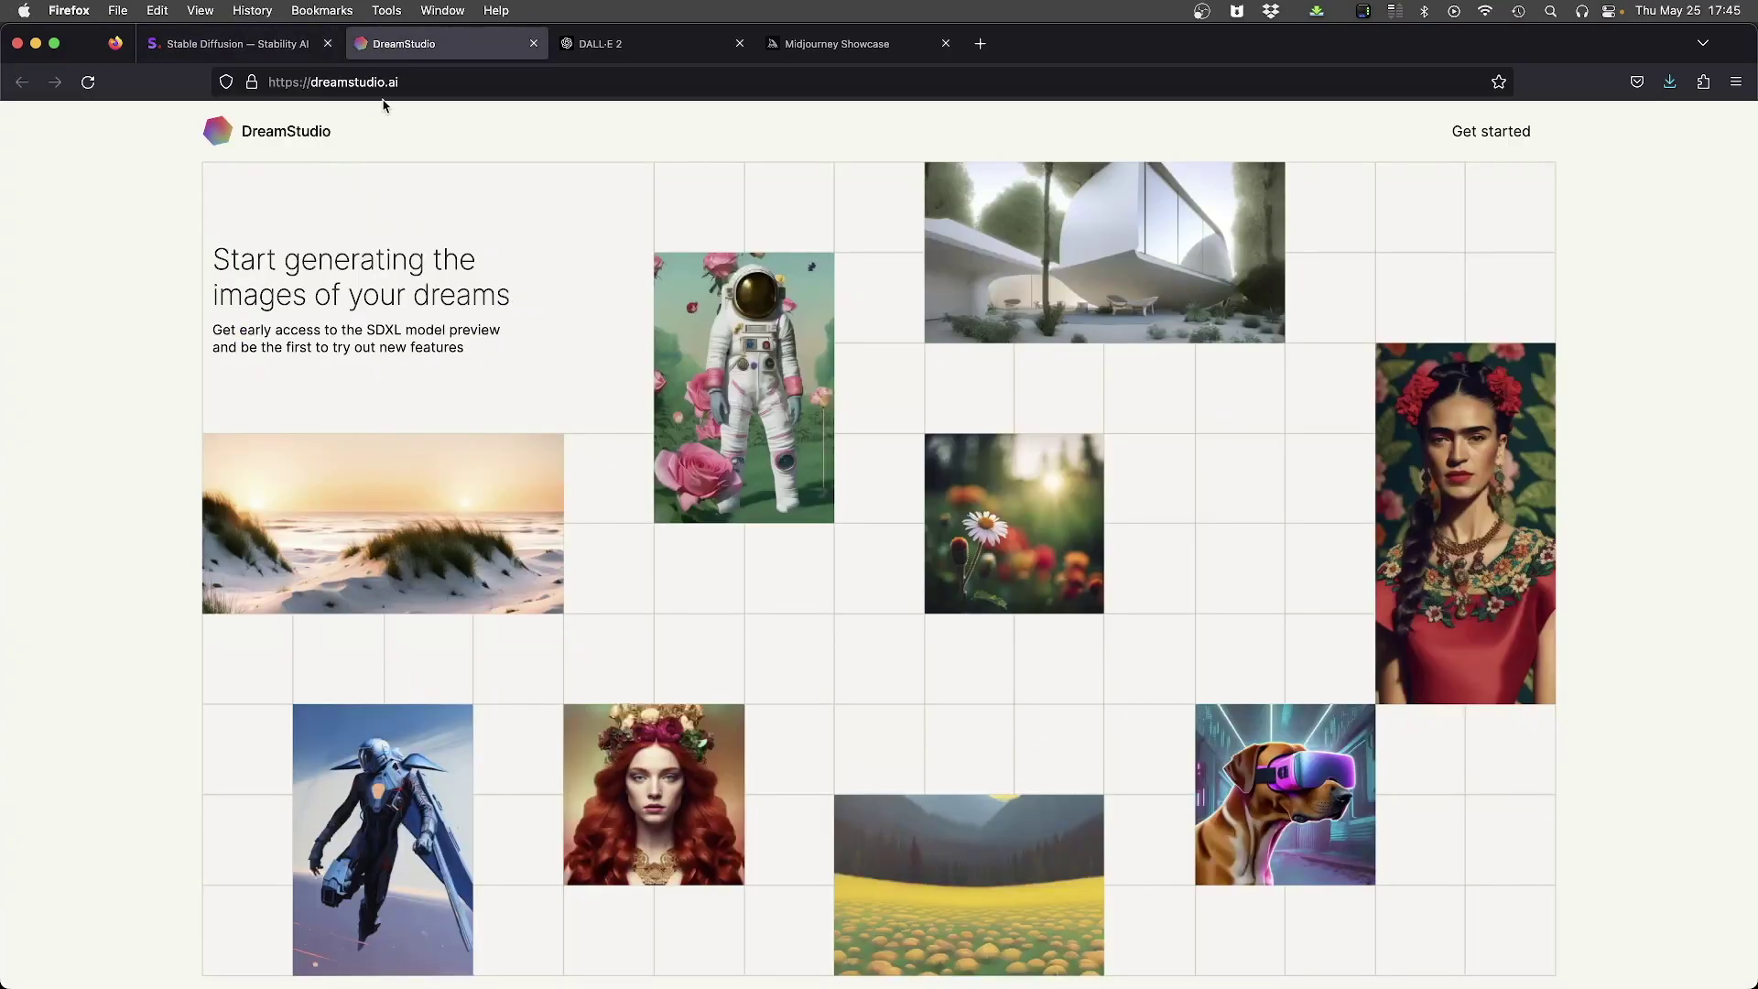
pyautogui.click(210, 56)
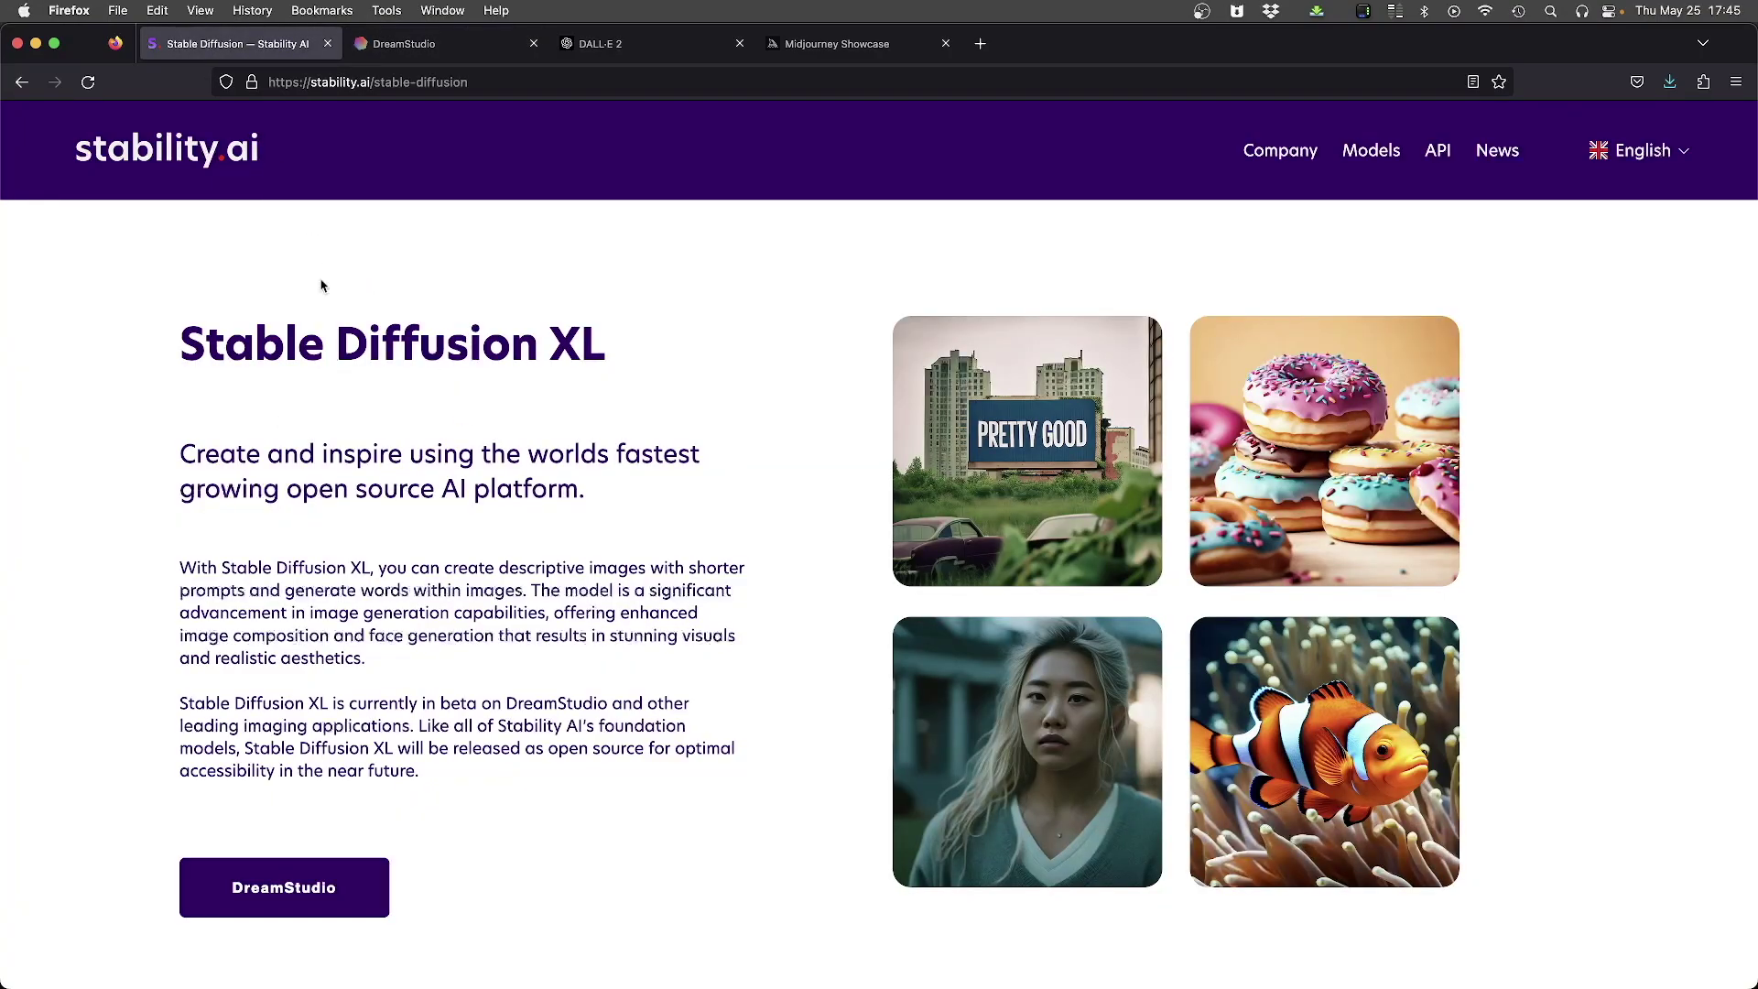
# Step: Look through the DALL·E 2 page and the Midjourney Community Showcase as alternatives, comparing them with DreamStudio
pyautogui.click(604, 45)
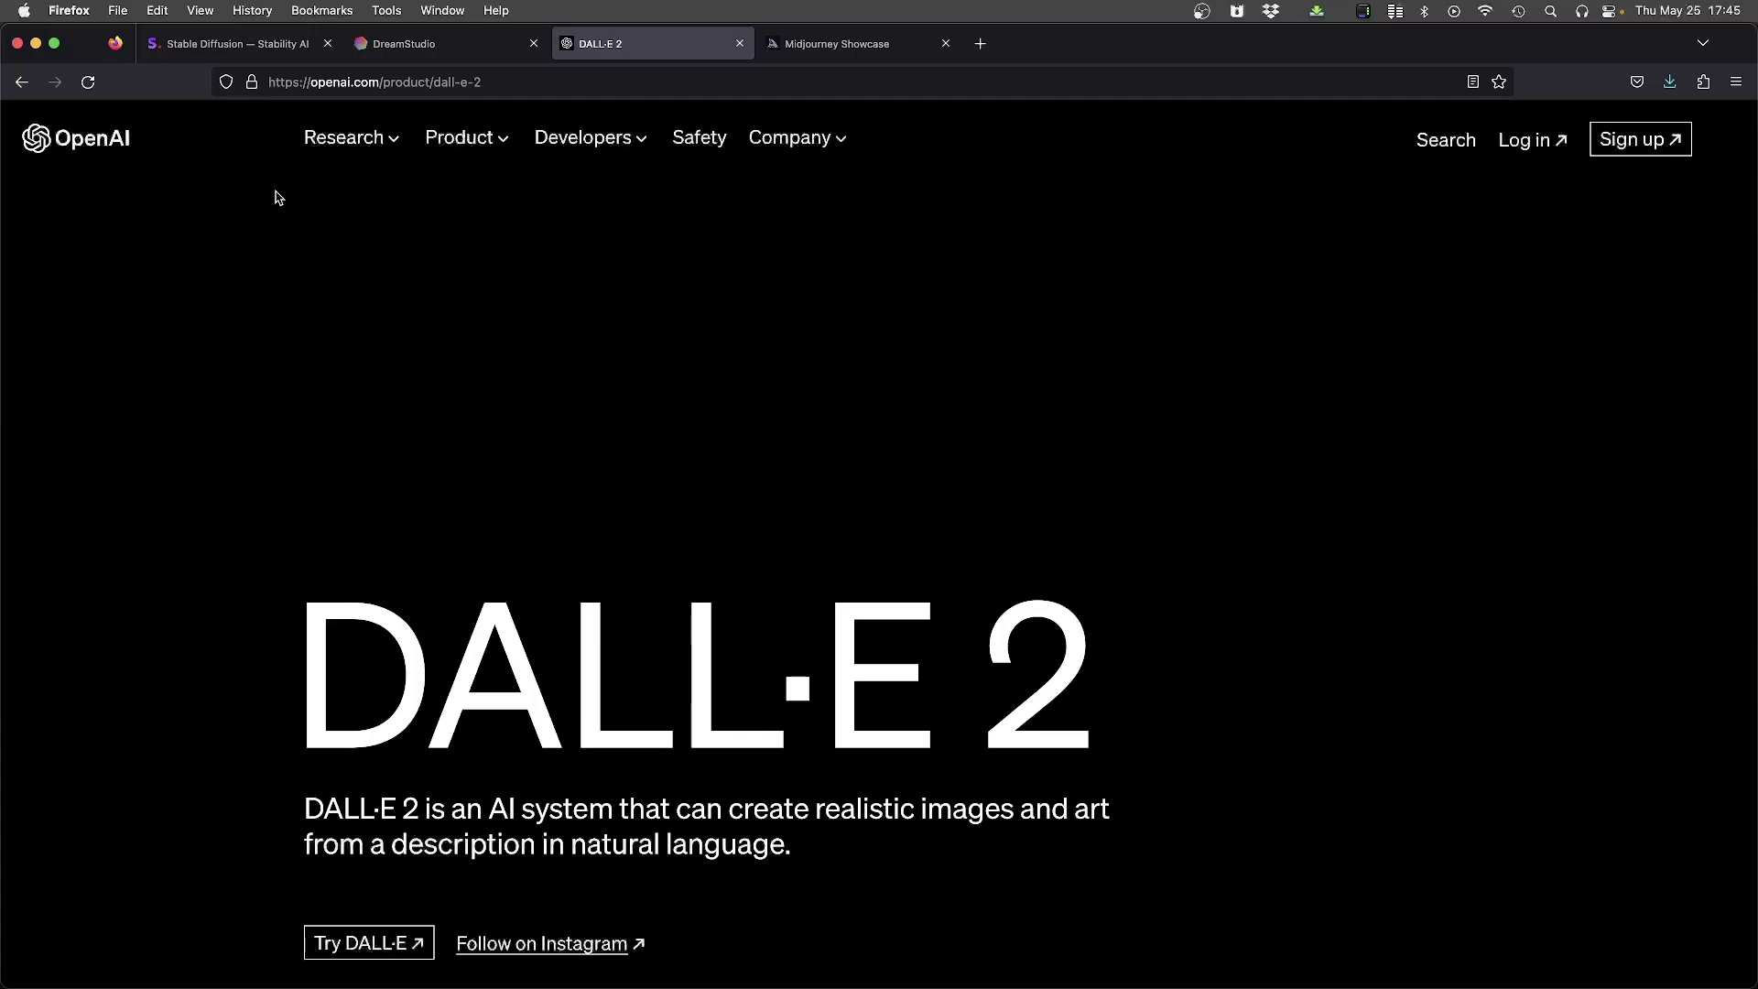
pyautogui.click(822, 53)
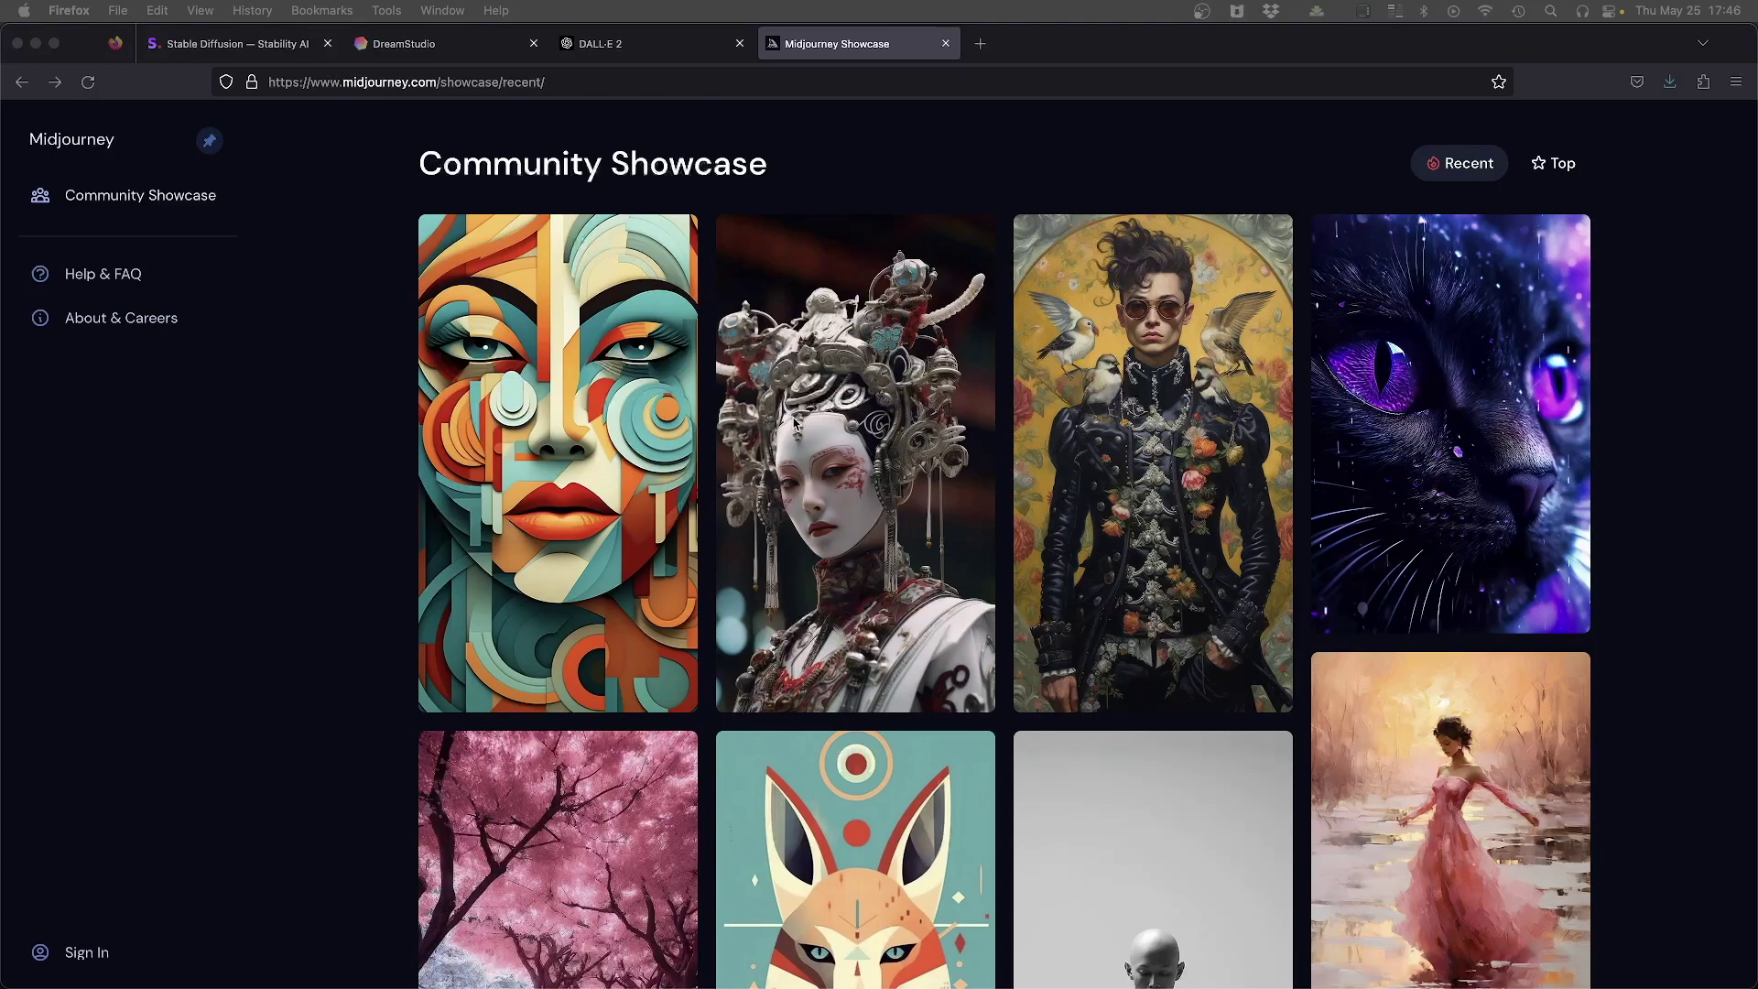
pyautogui.click(414, 51)
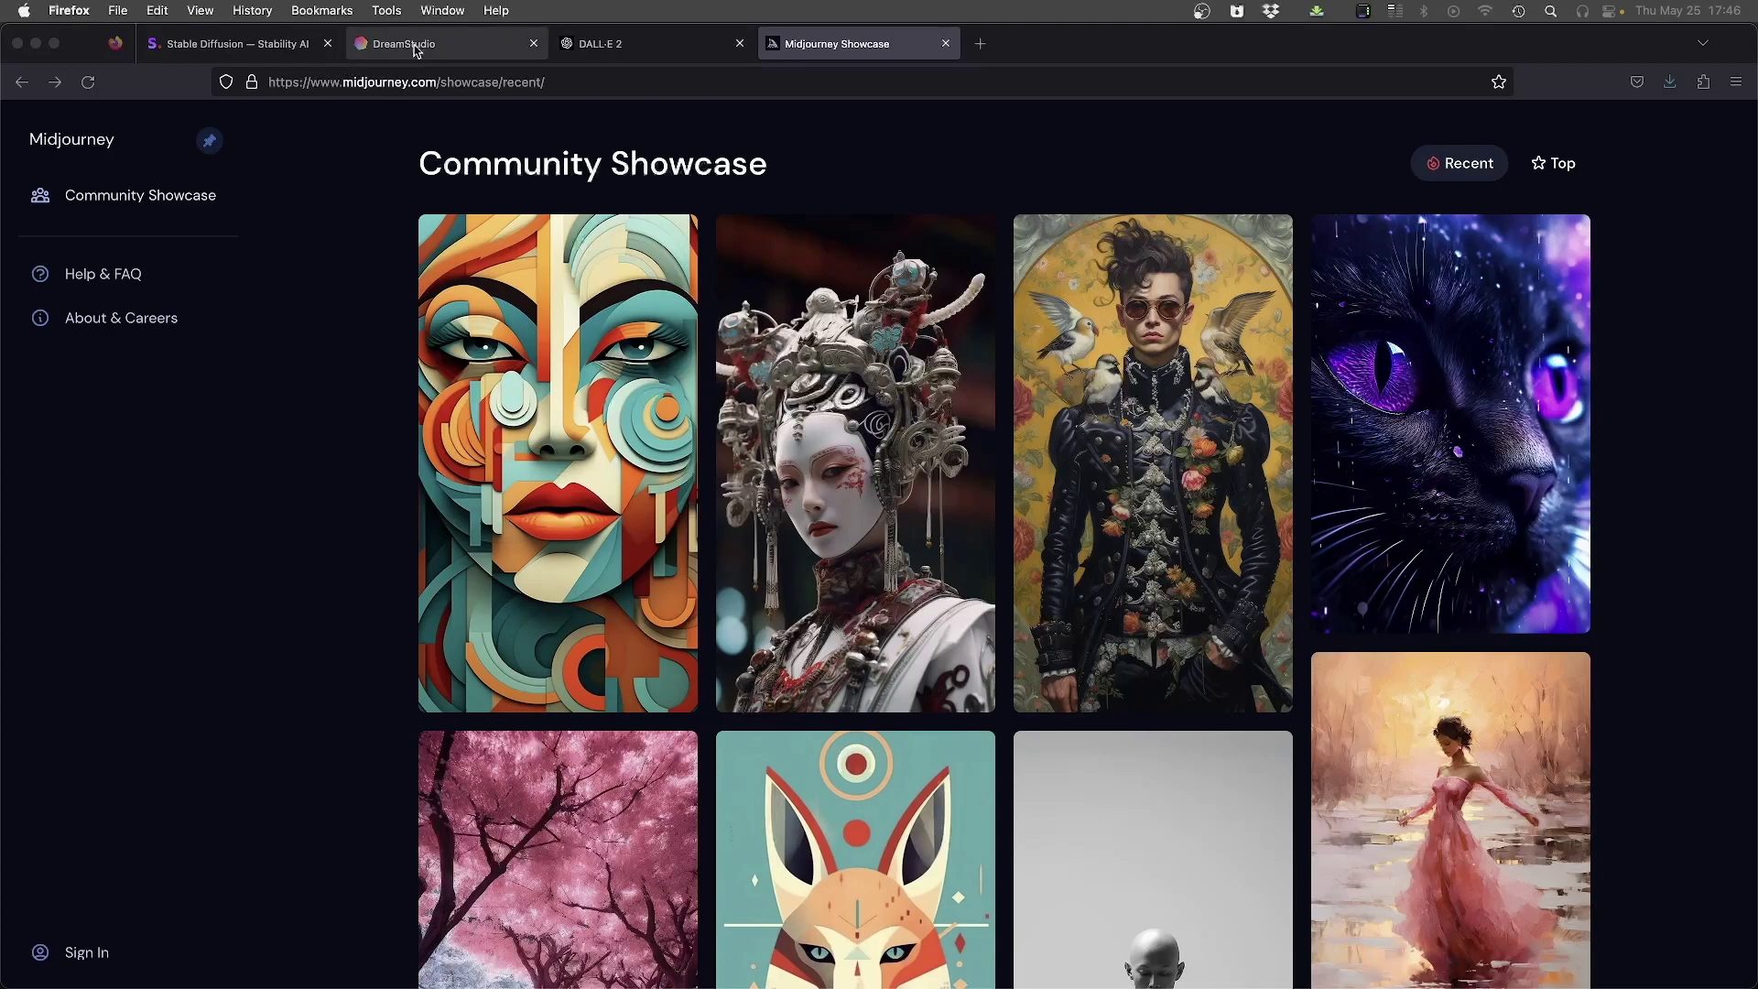
pyautogui.click(413, 51)
pyautogui.click(616, 47)
pyautogui.click(805, 46)
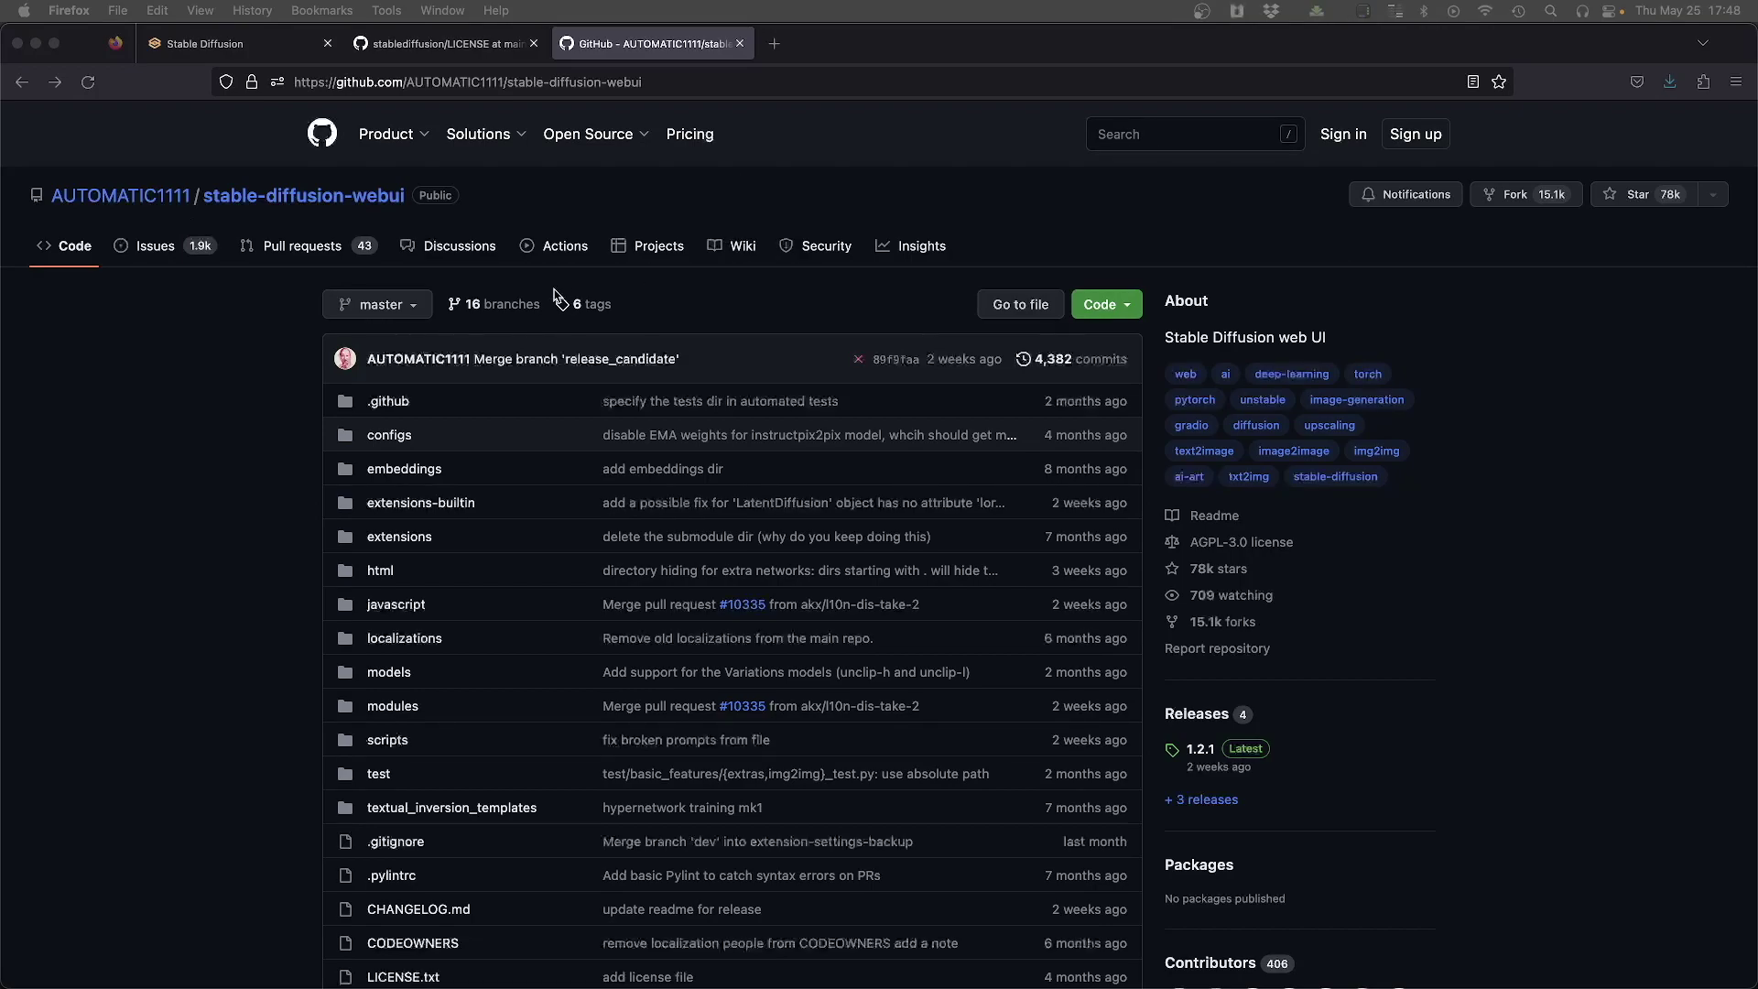
# Step: Read the AUTOMATIC1111 stable-diffusion-webui README from the interface screenshot and feature list down to the installation instructions
pyautogui.scroll(-10, 220, 507)
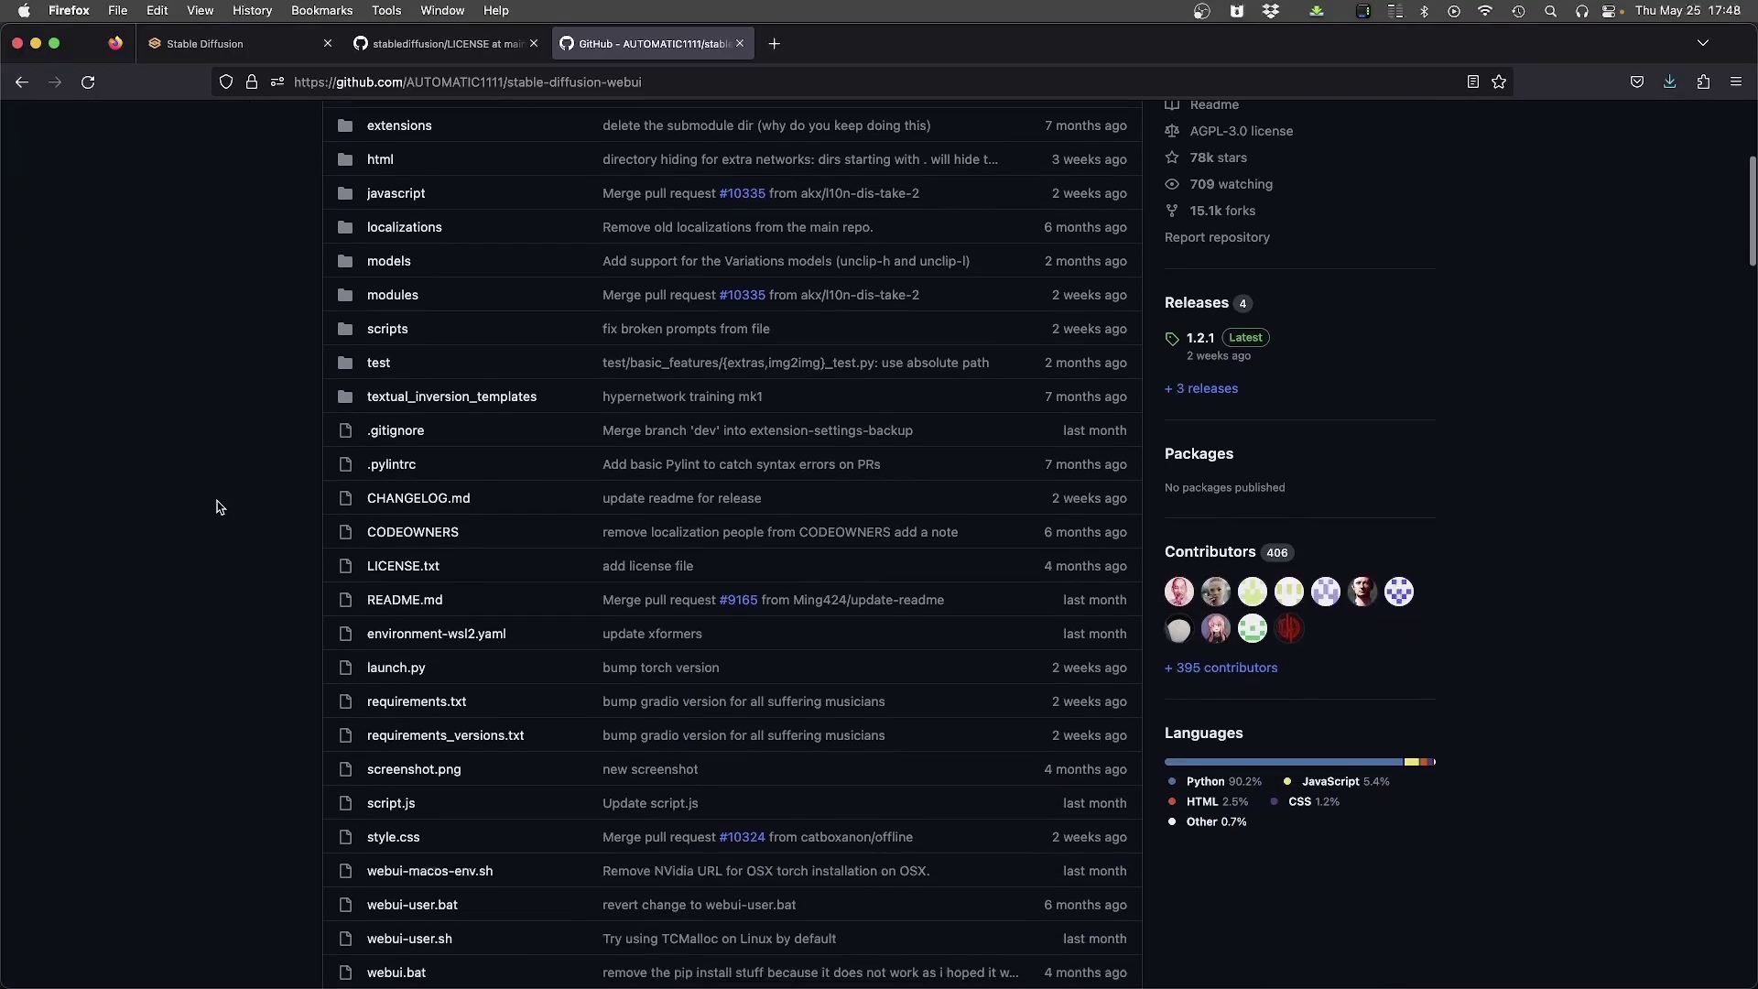
pyautogui.scroll(-6, 220, 506)
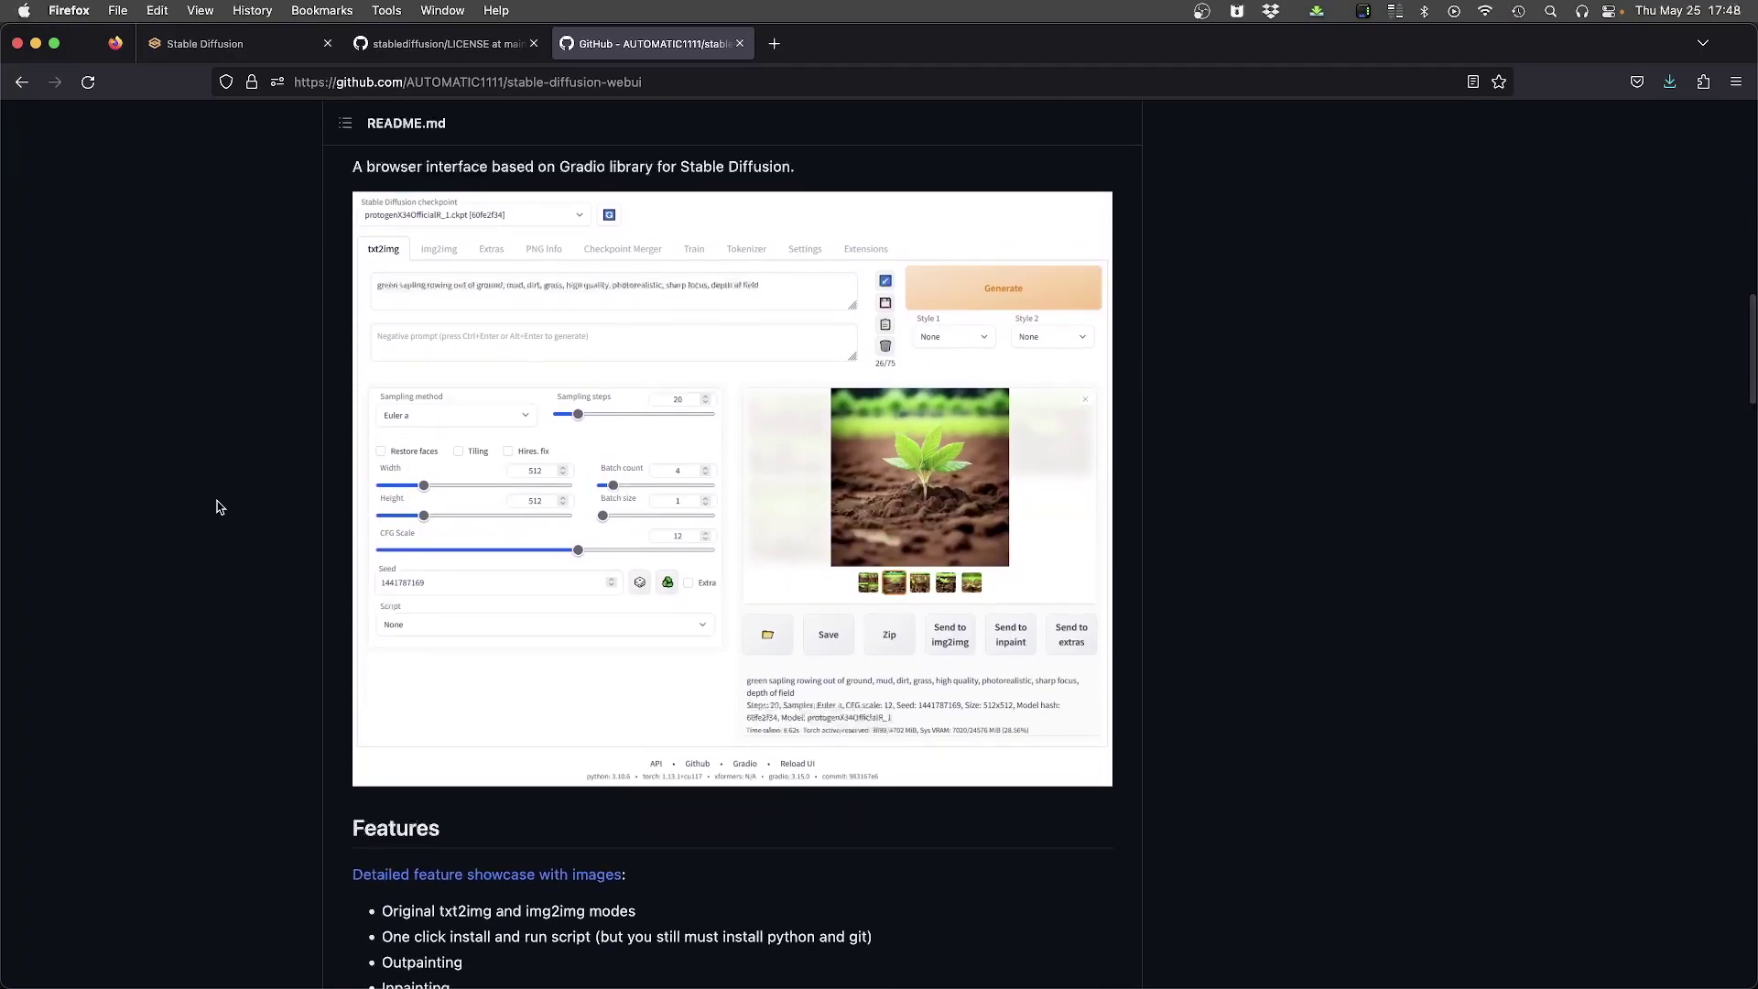
pyautogui.scroll(-7, 220, 506)
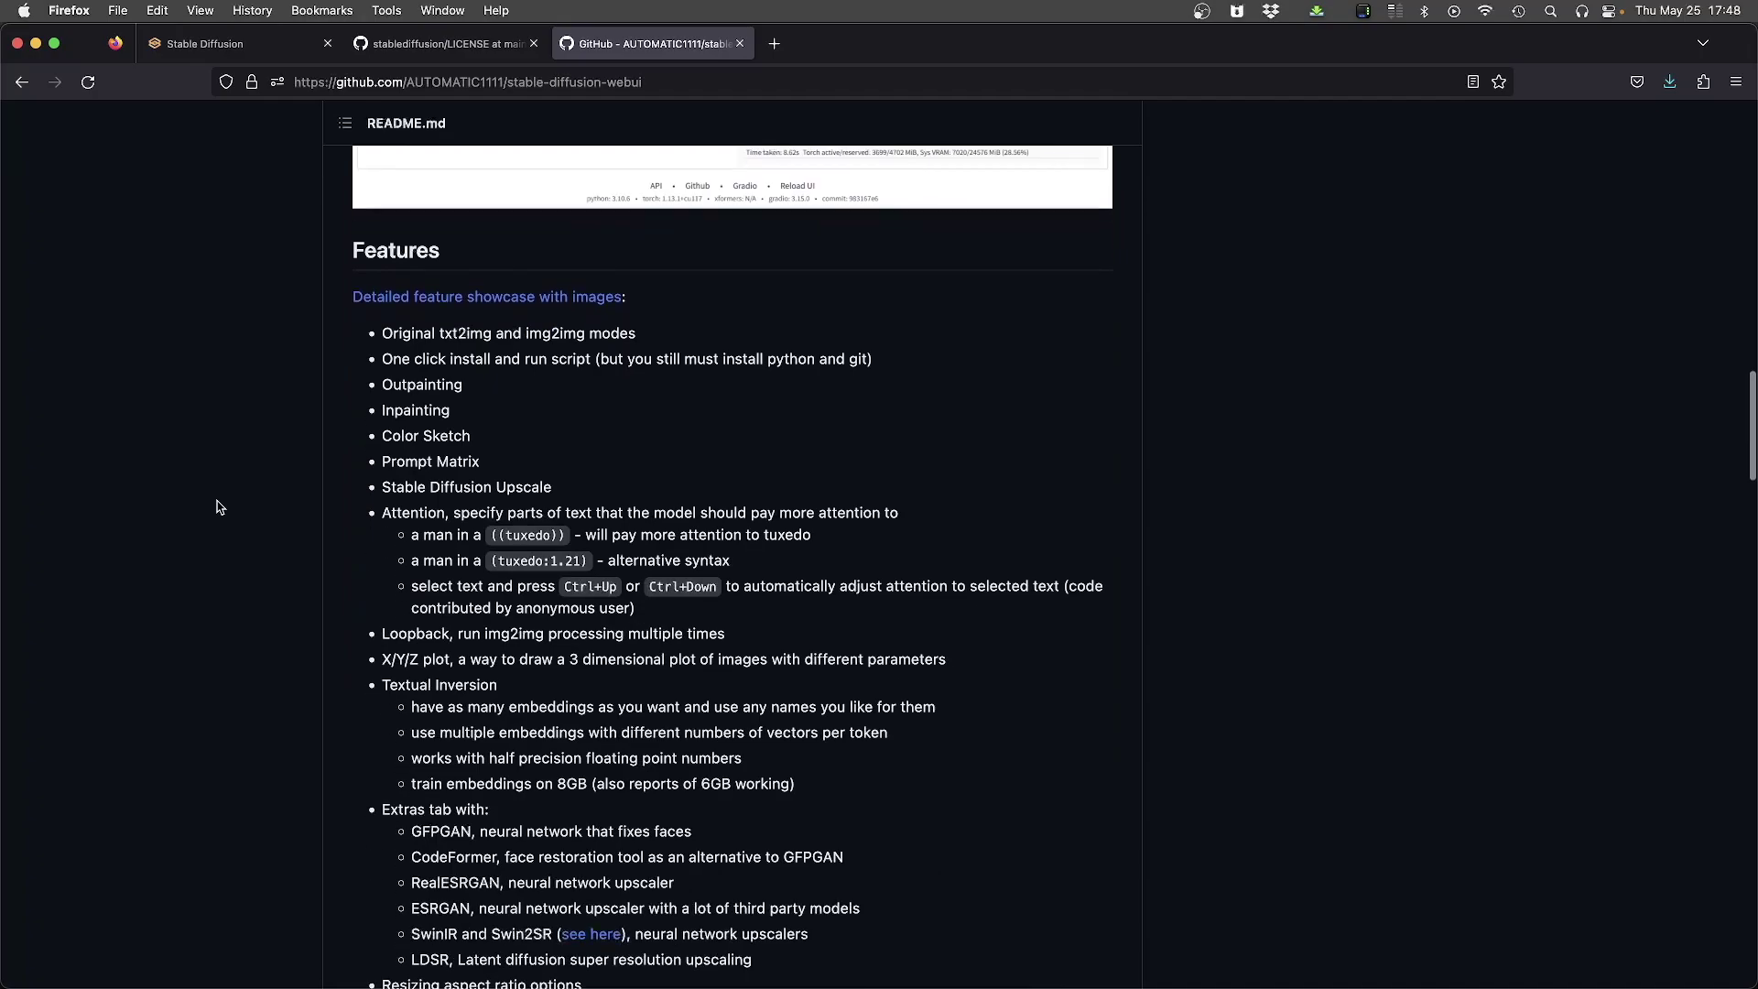
pyautogui.scroll(-12, 220, 506)
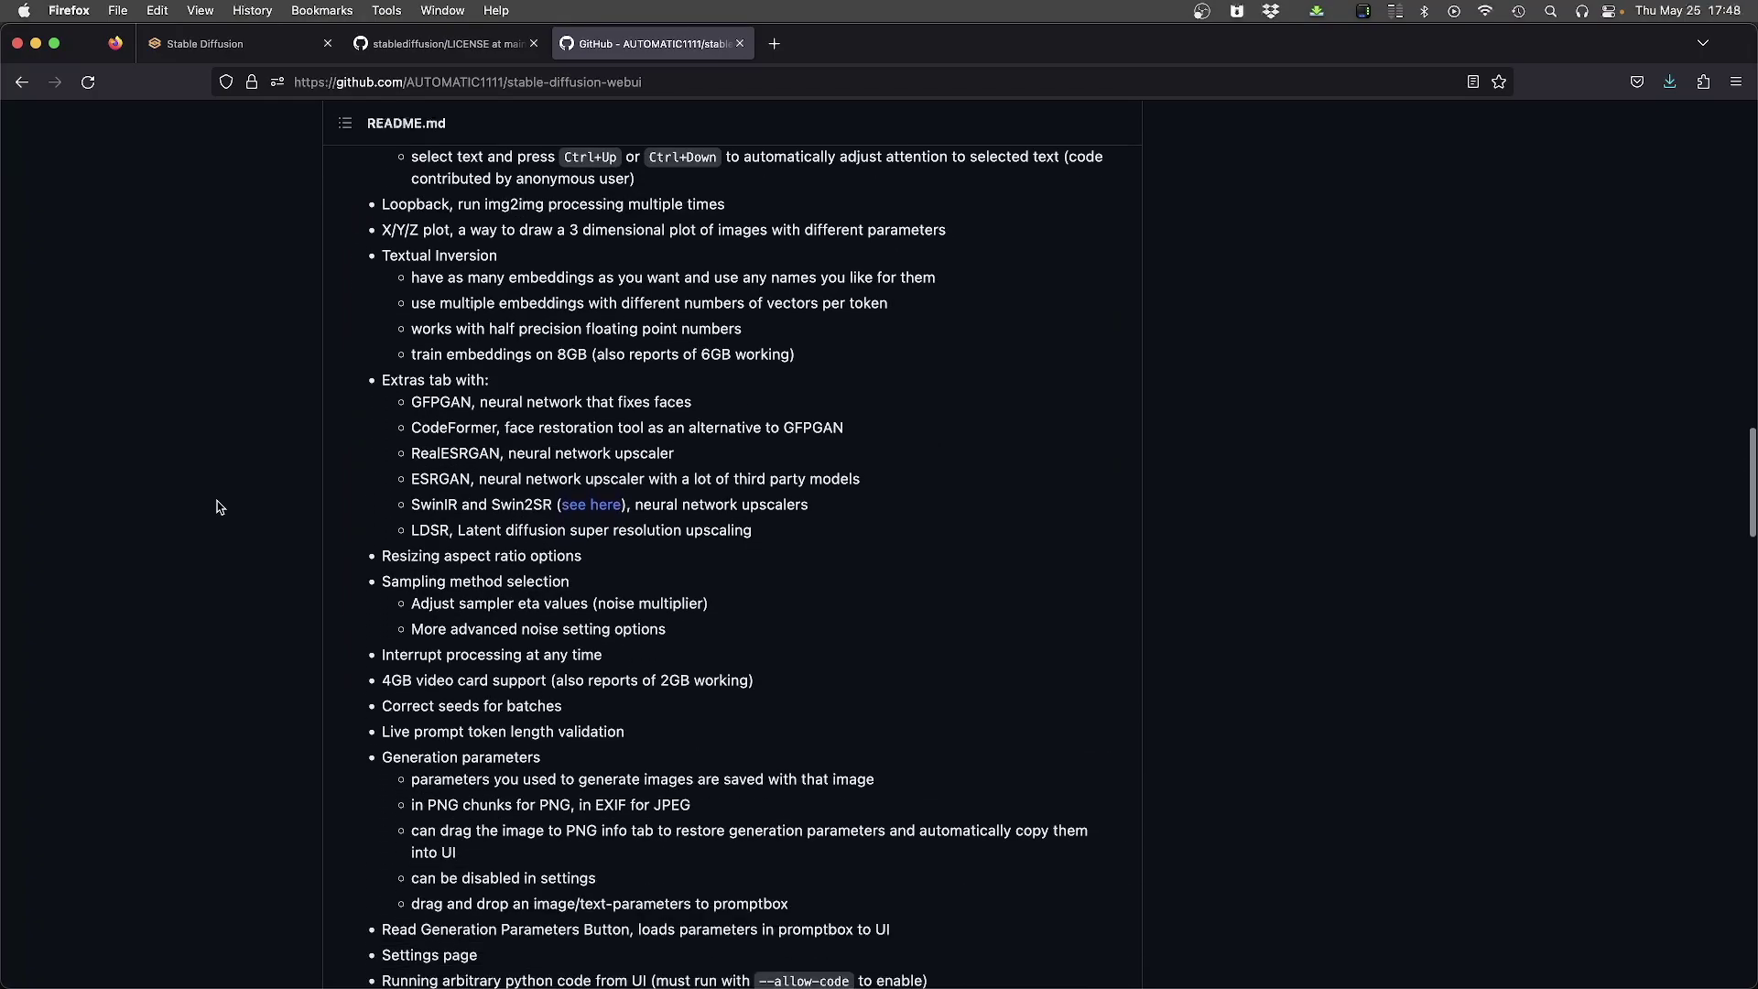
pyautogui.scroll(-5, 220, 506)
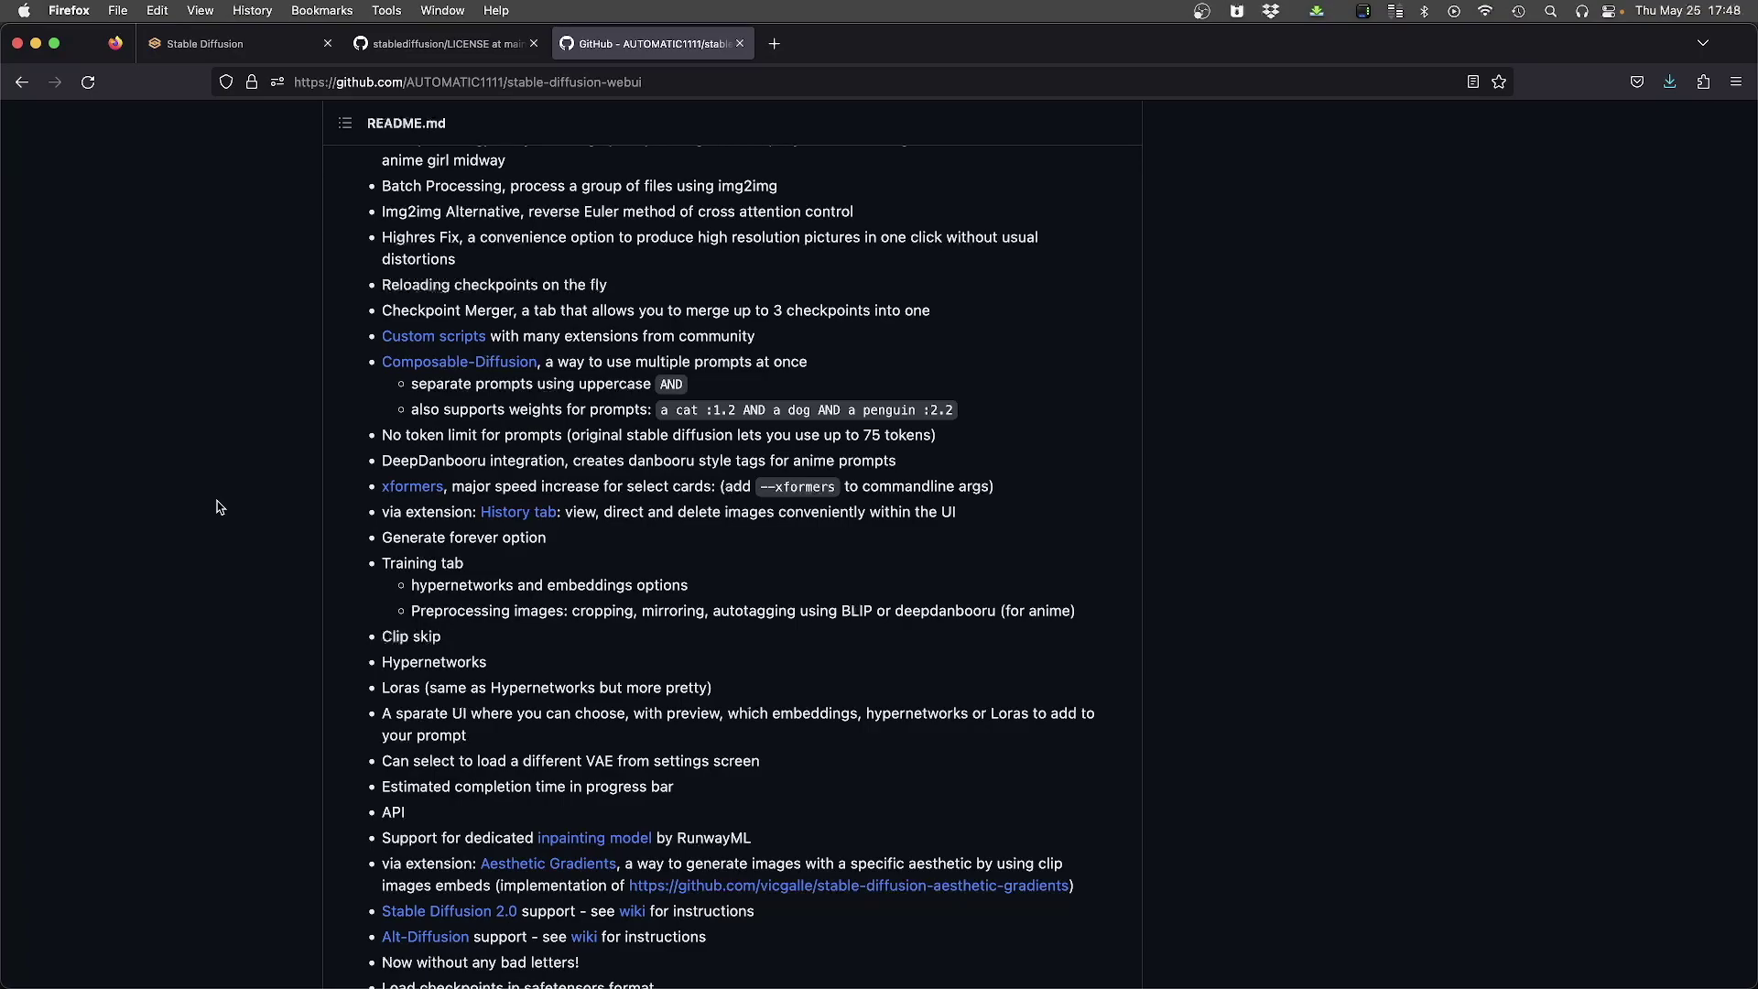
pyautogui.scroll(-5, 699, 637)
pyautogui.scroll(-12, 698, 636)
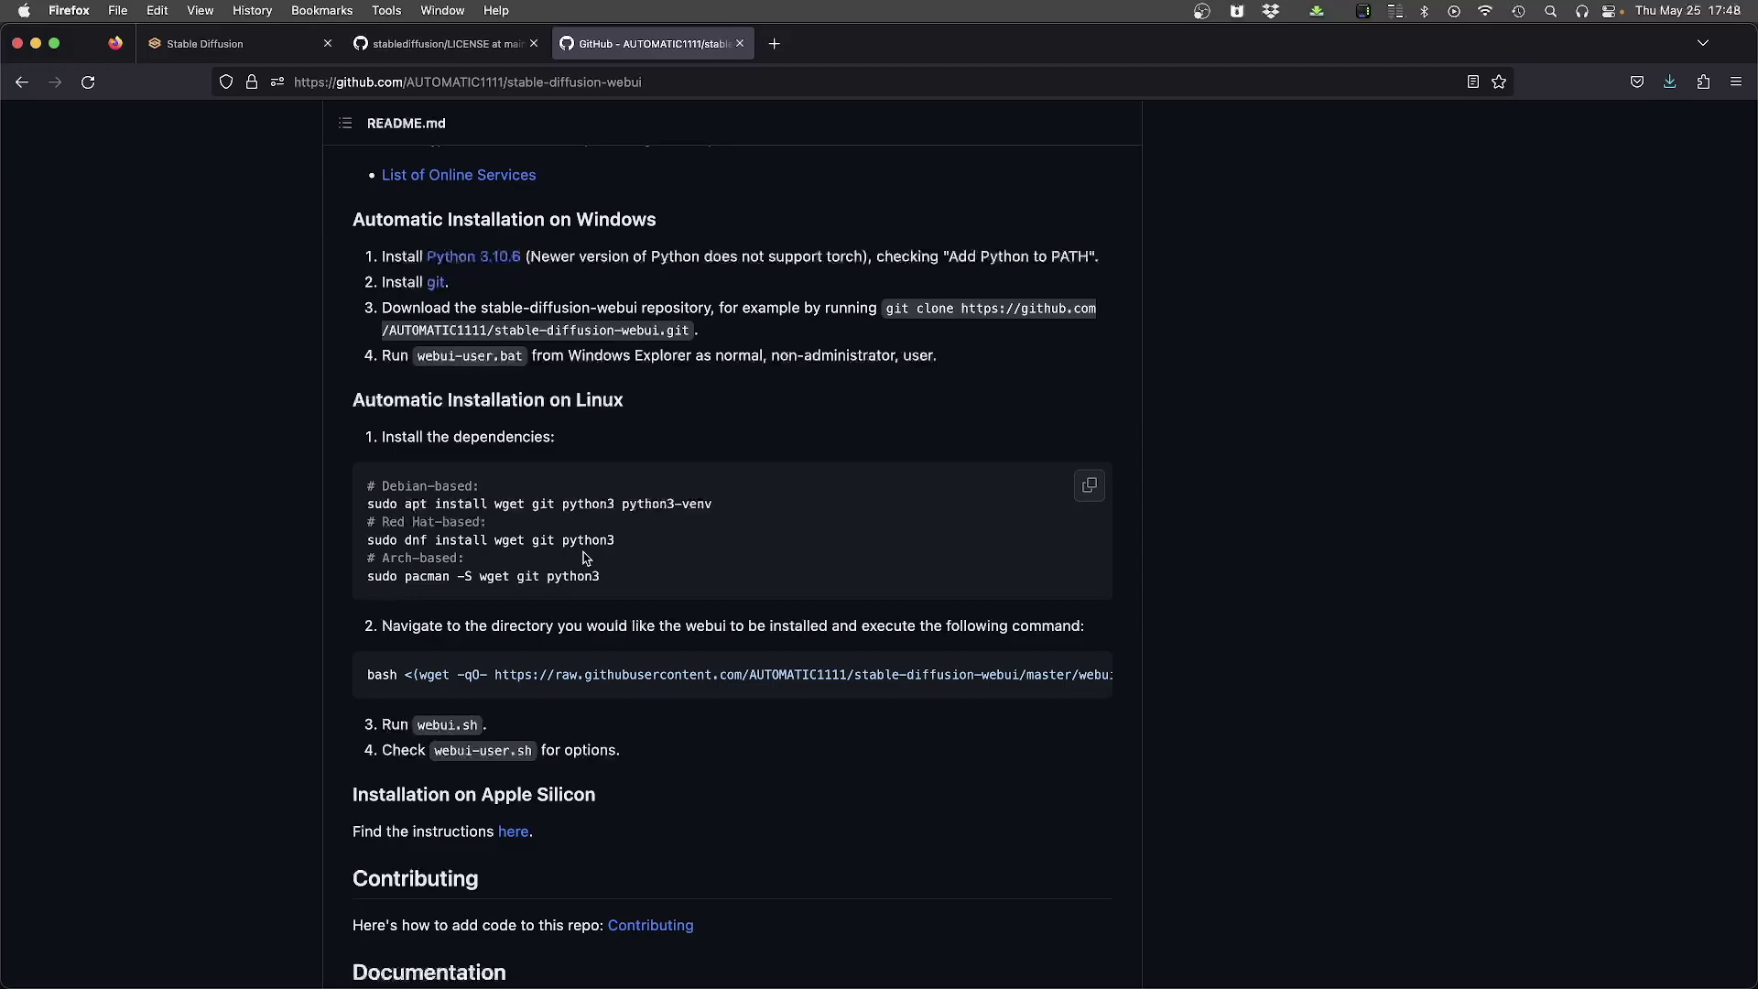
# Step: Return to the Stable Diffusion web UI to review its txt2img page, and open civitai.com in a new browser tab
pyautogui.click(186, 51)
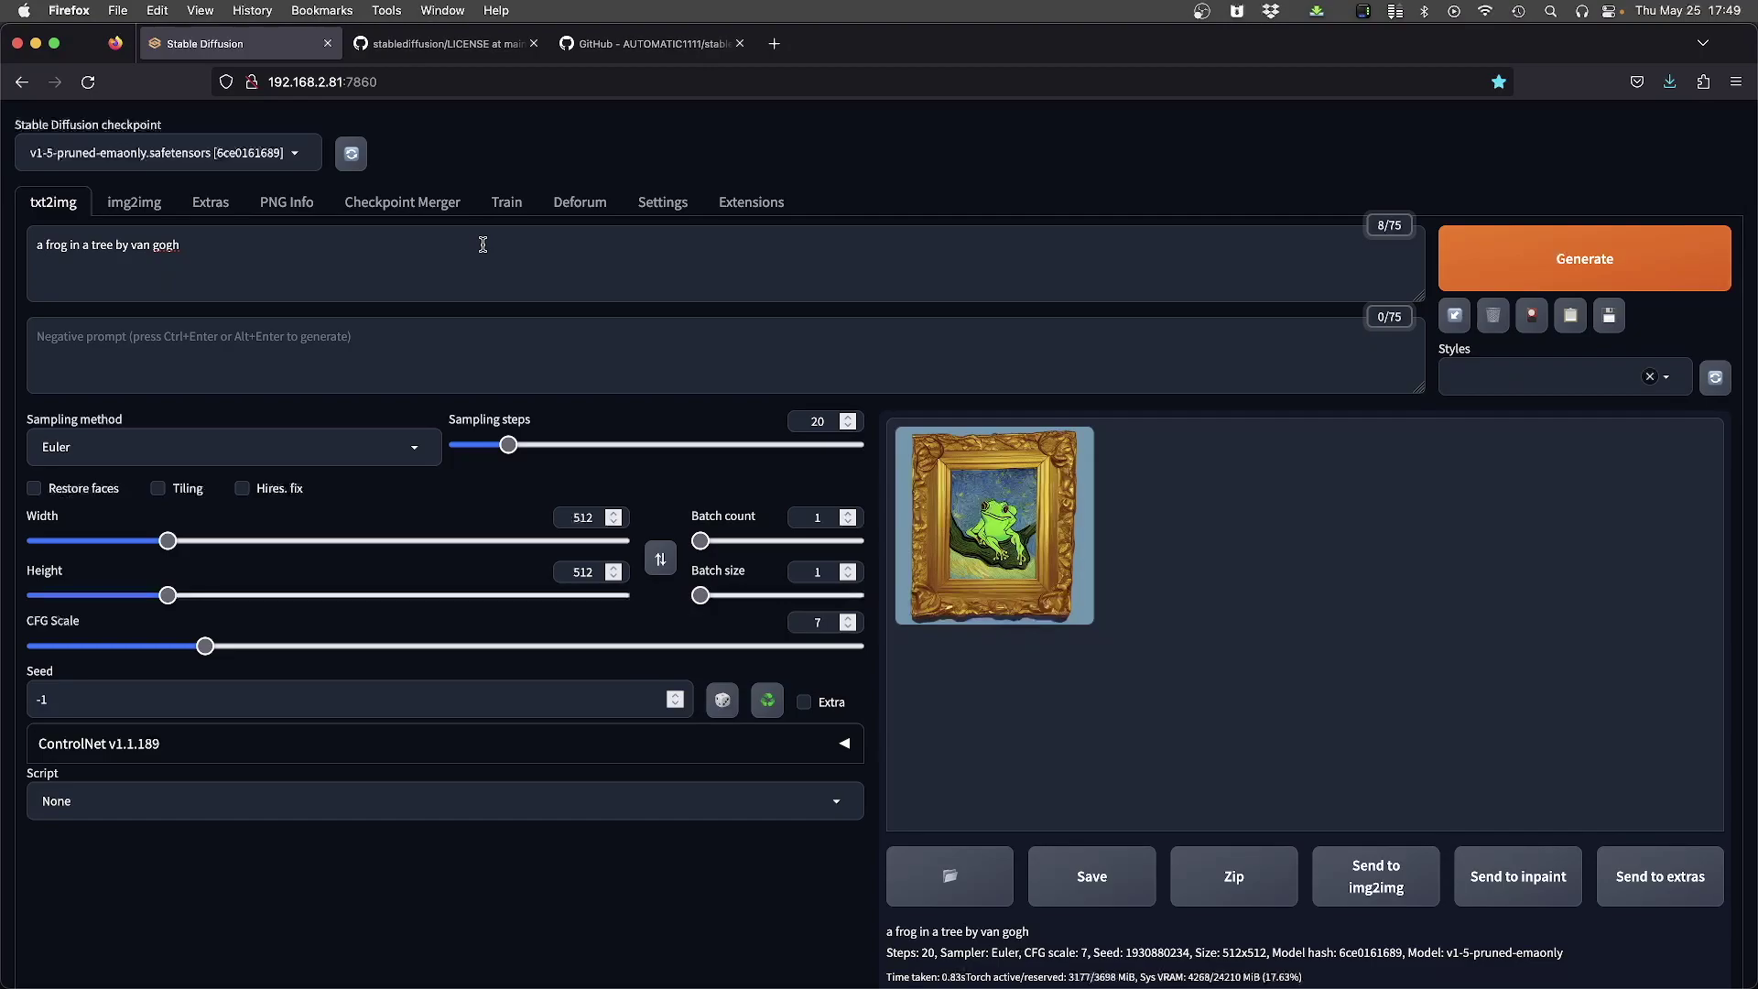
pyautogui.click(482, 245)
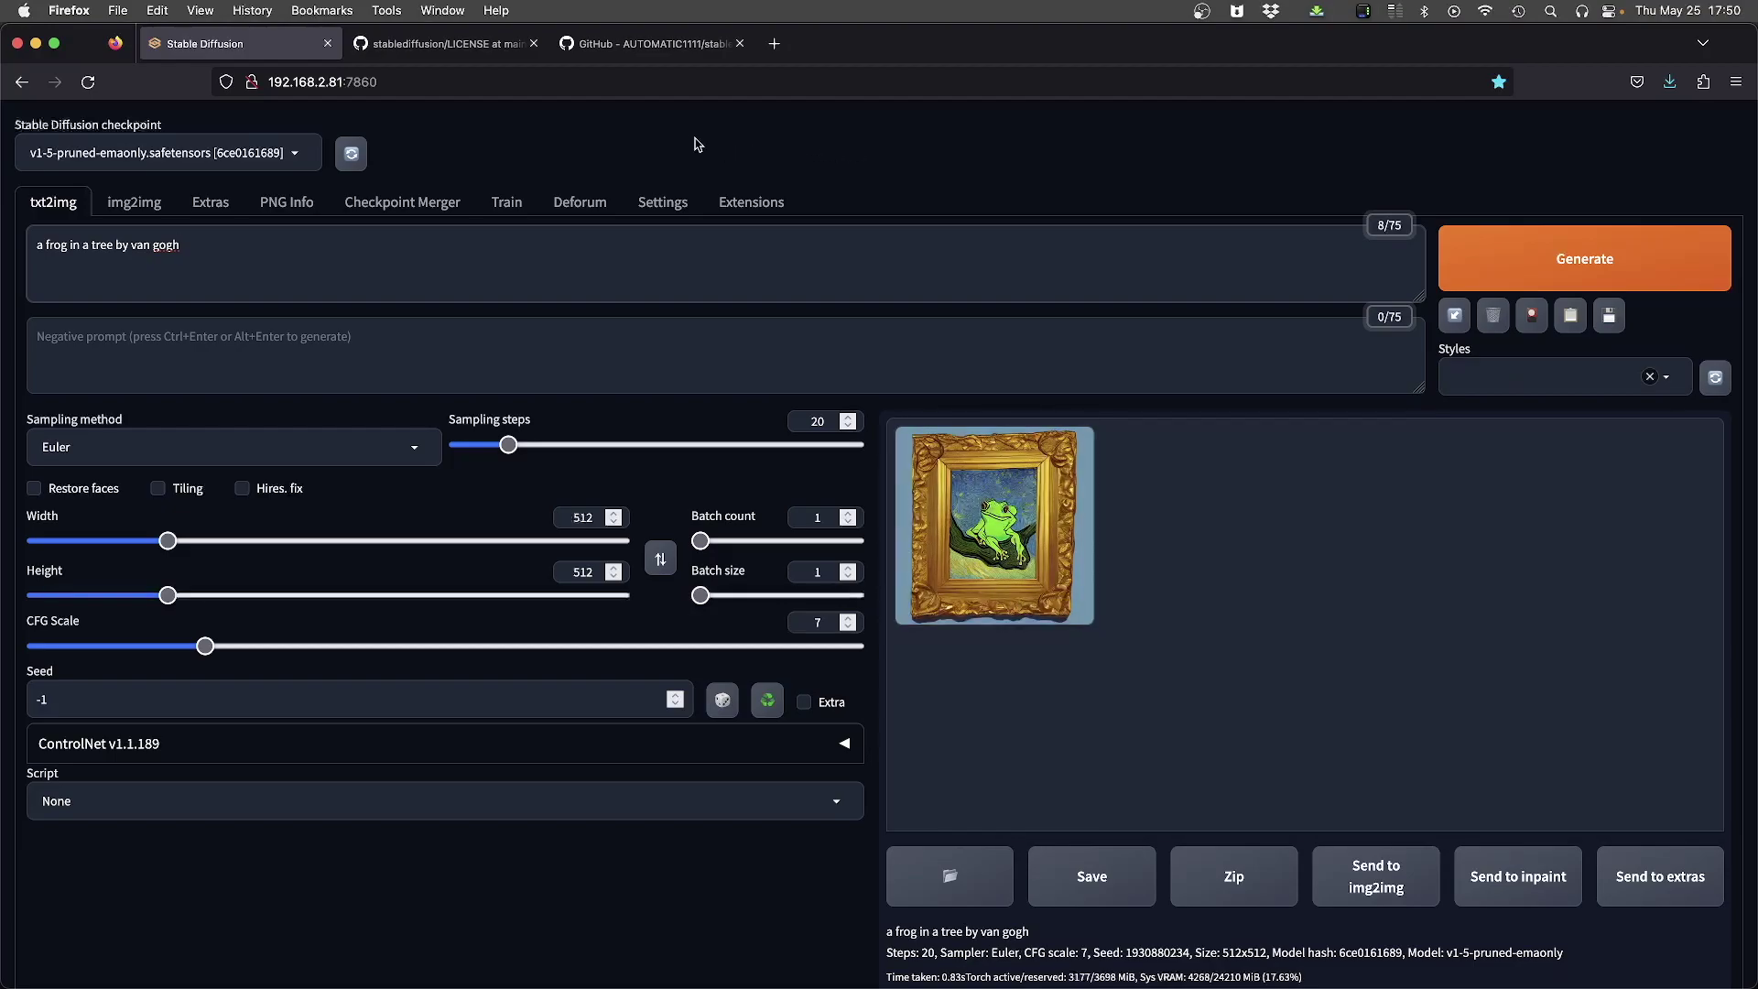
pyautogui.press('super+t')
pyautogui.write('civi')
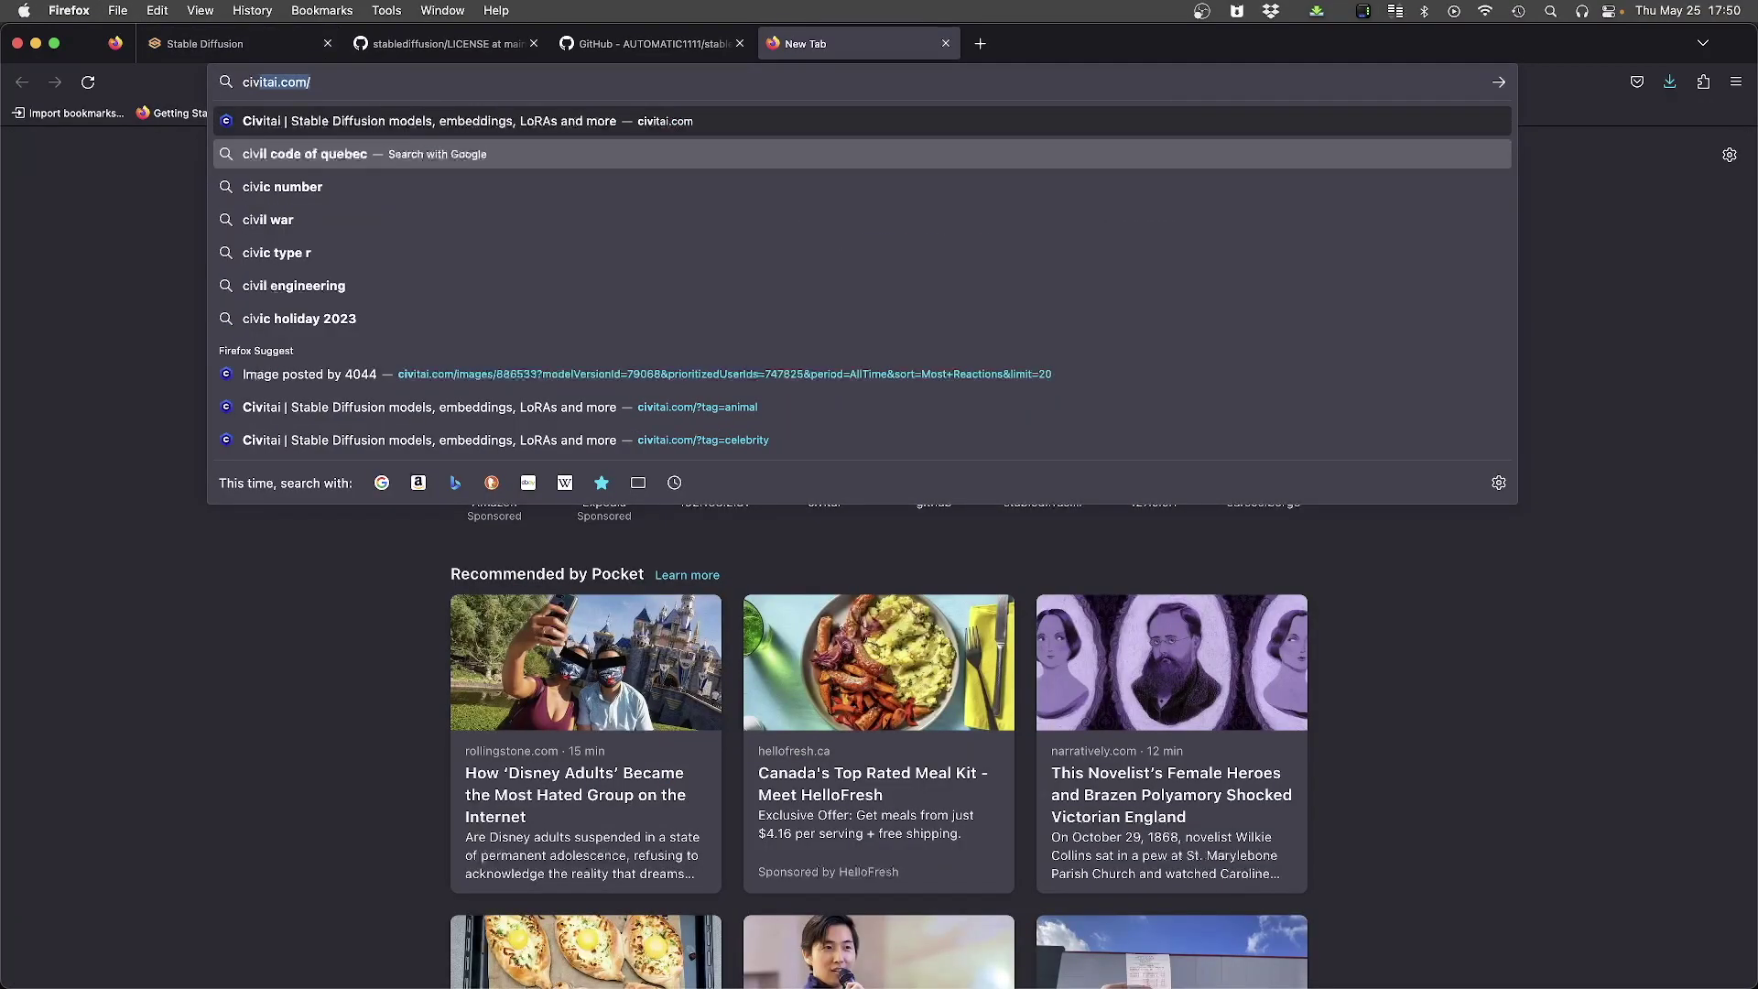
pyautogui.press('Return')
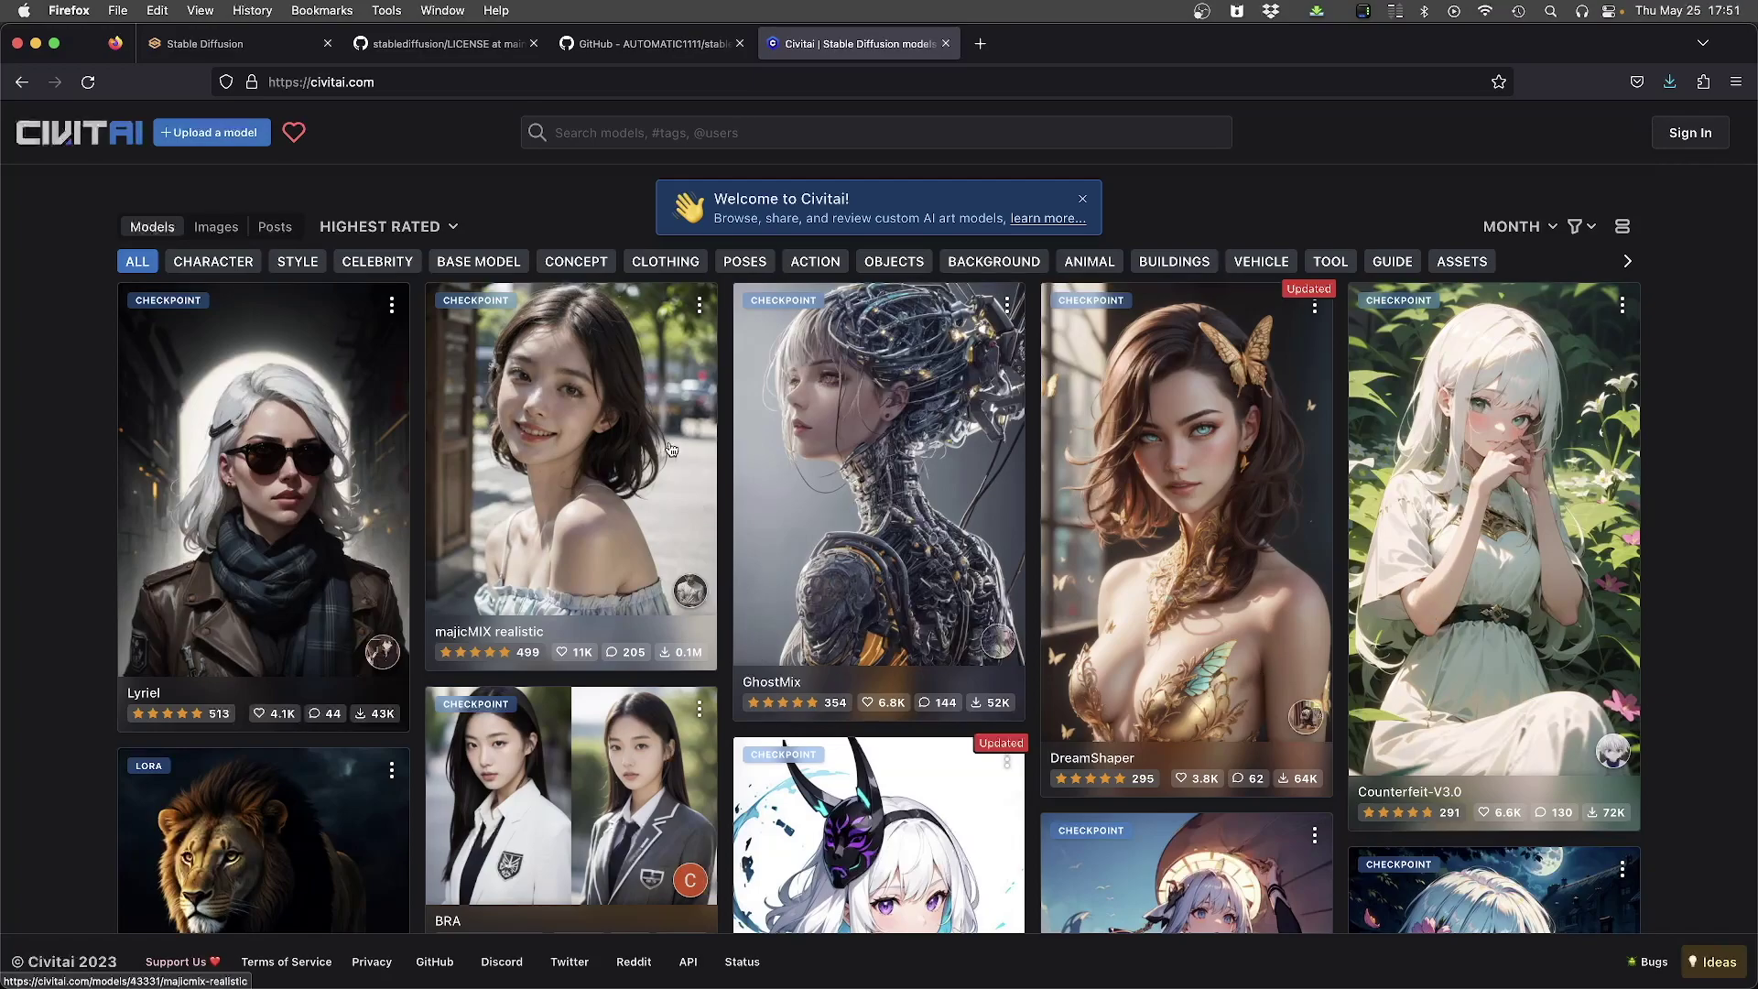
# Step: Browse Civitai's models in the celebrity and objects categories, looking through the objects results
pyautogui.click(378, 265)
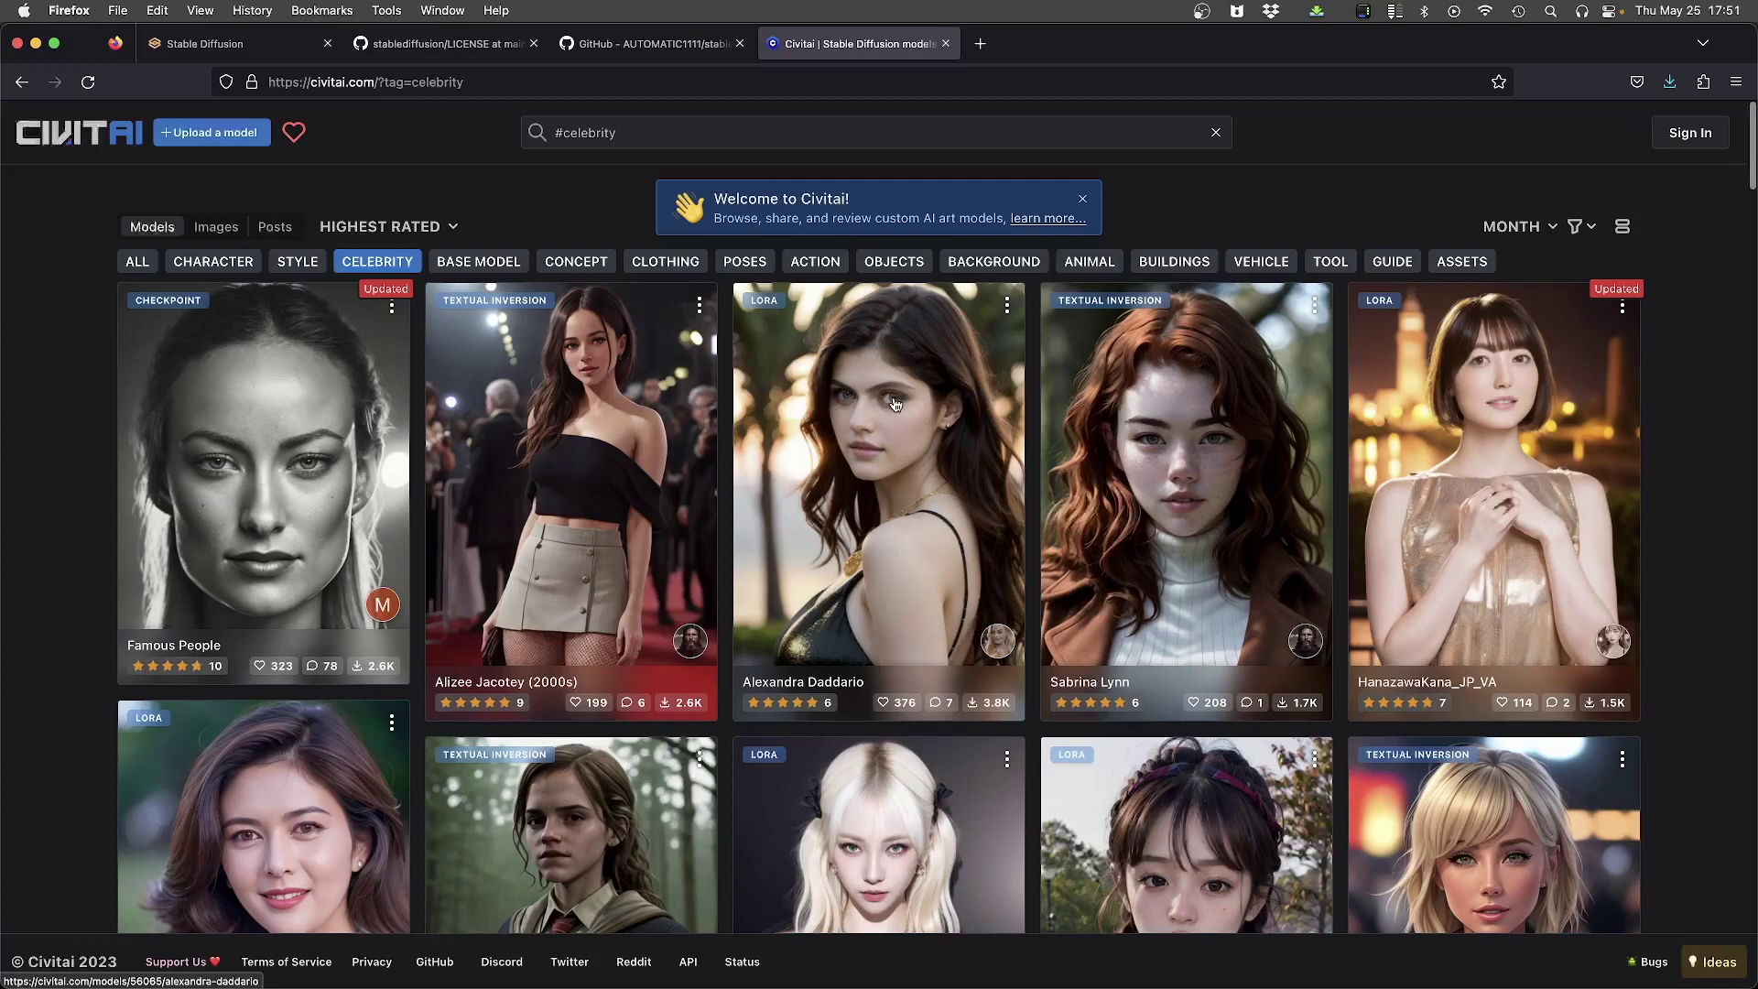
pyautogui.click(888, 265)
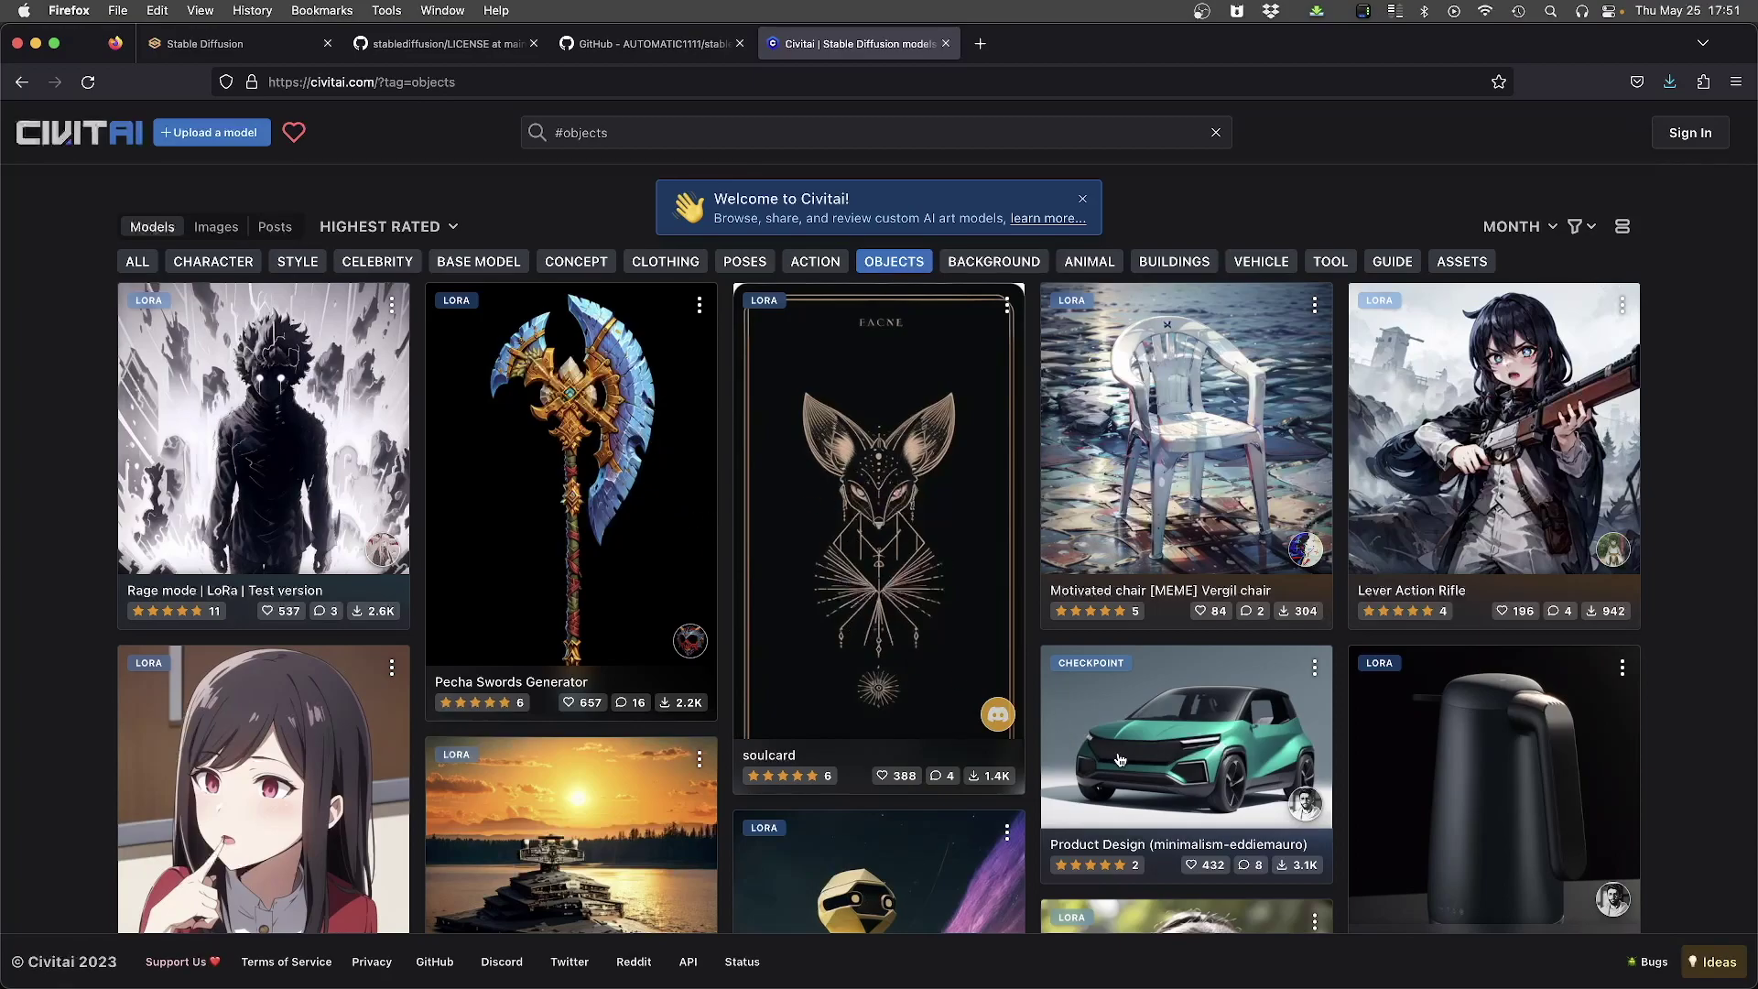
pyautogui.scroll(-4, 1155, 737)
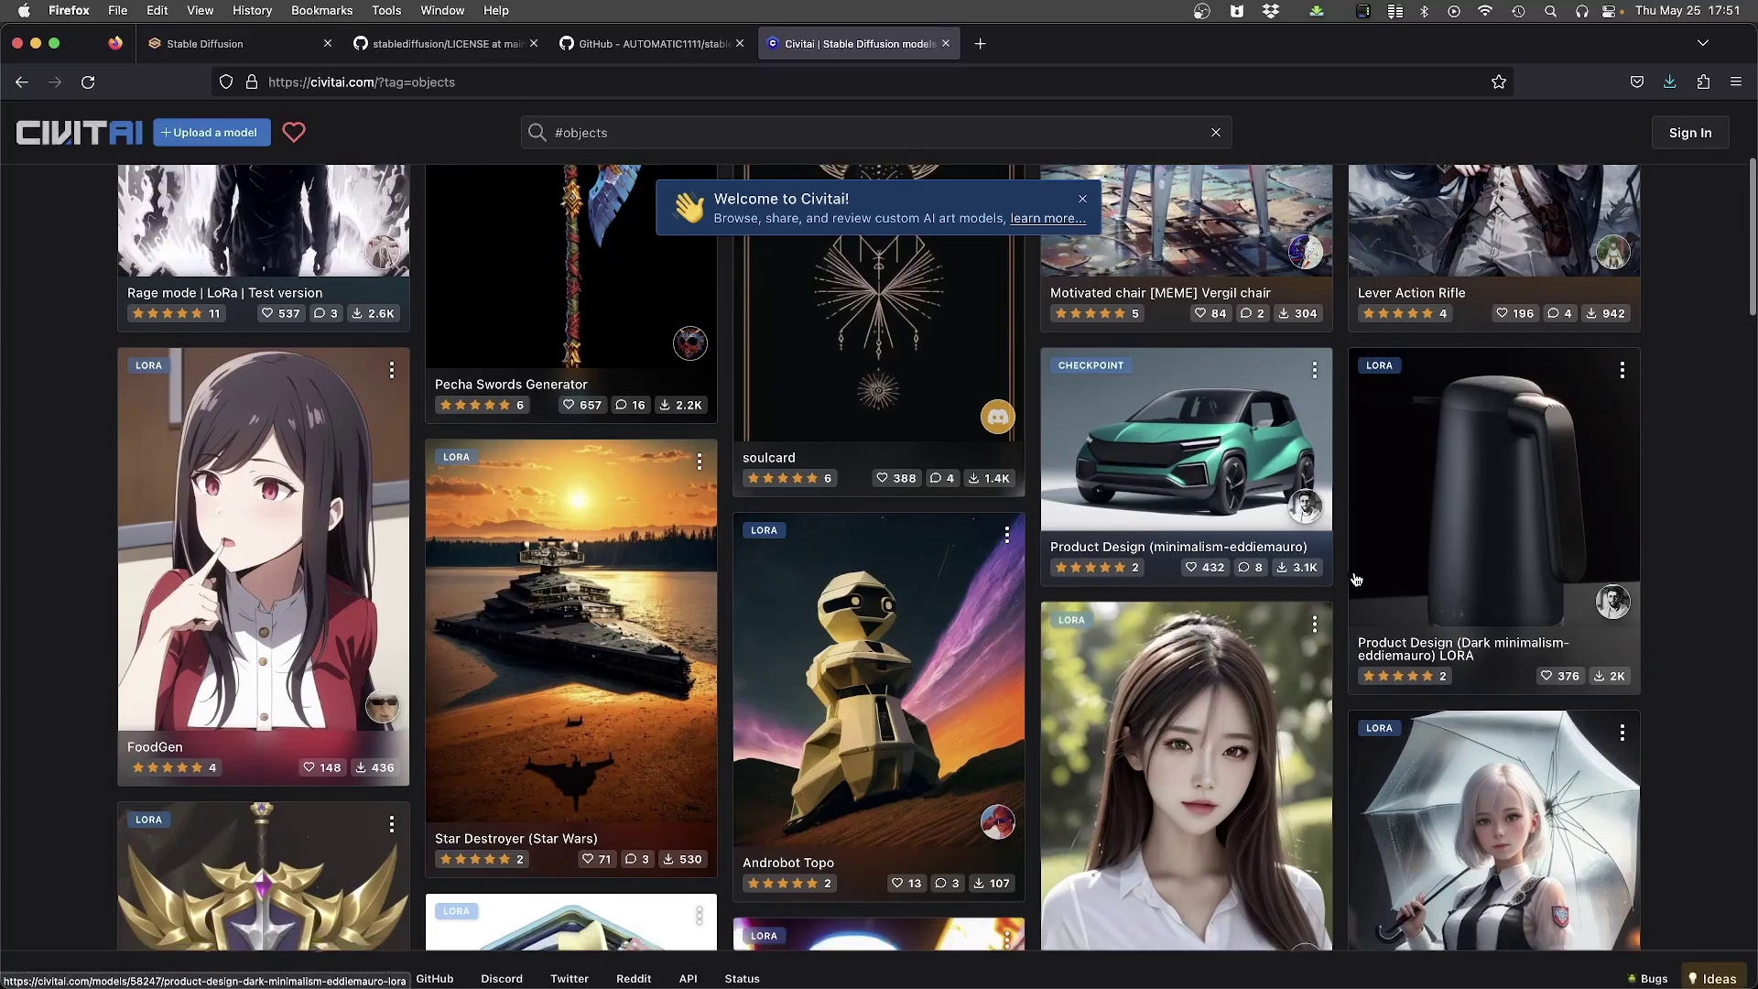
pyautogui.scroll(4, 1053, 641)
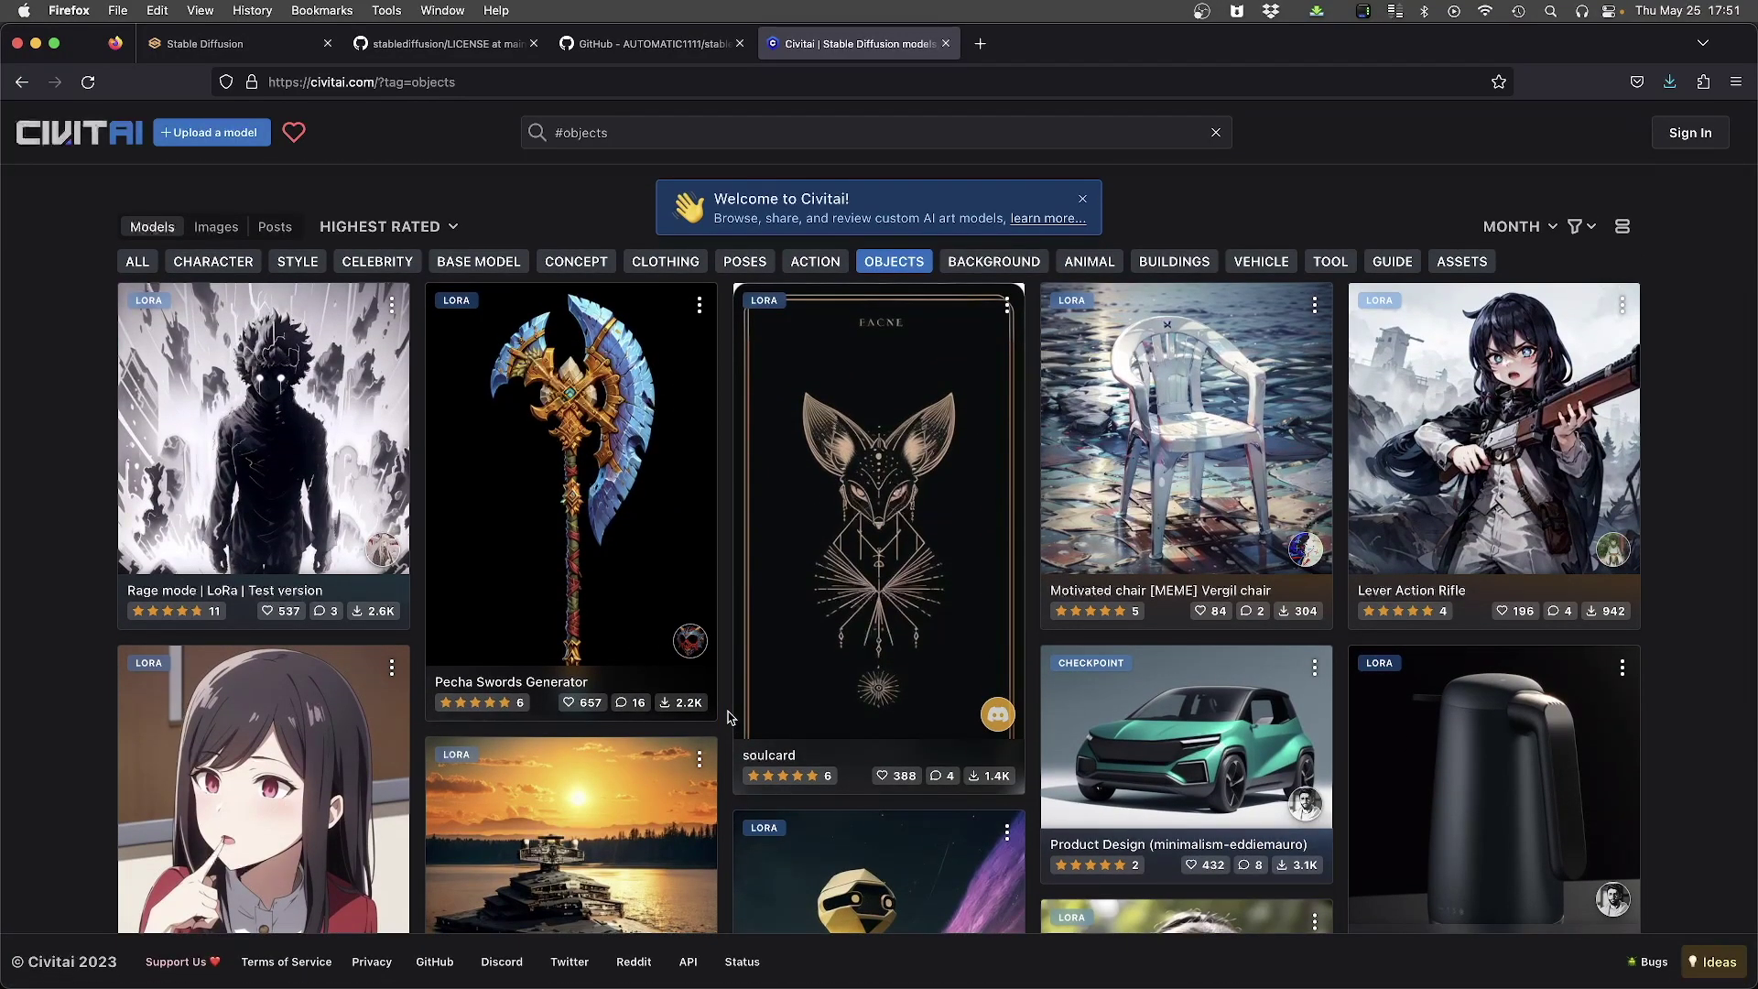
# Step: Revisit the stablediffusion LICENSE page and the stable-diffusion-webui repository's file listing, and return to the Stable Diffusion web UI
pyautogui.click(218, 50)
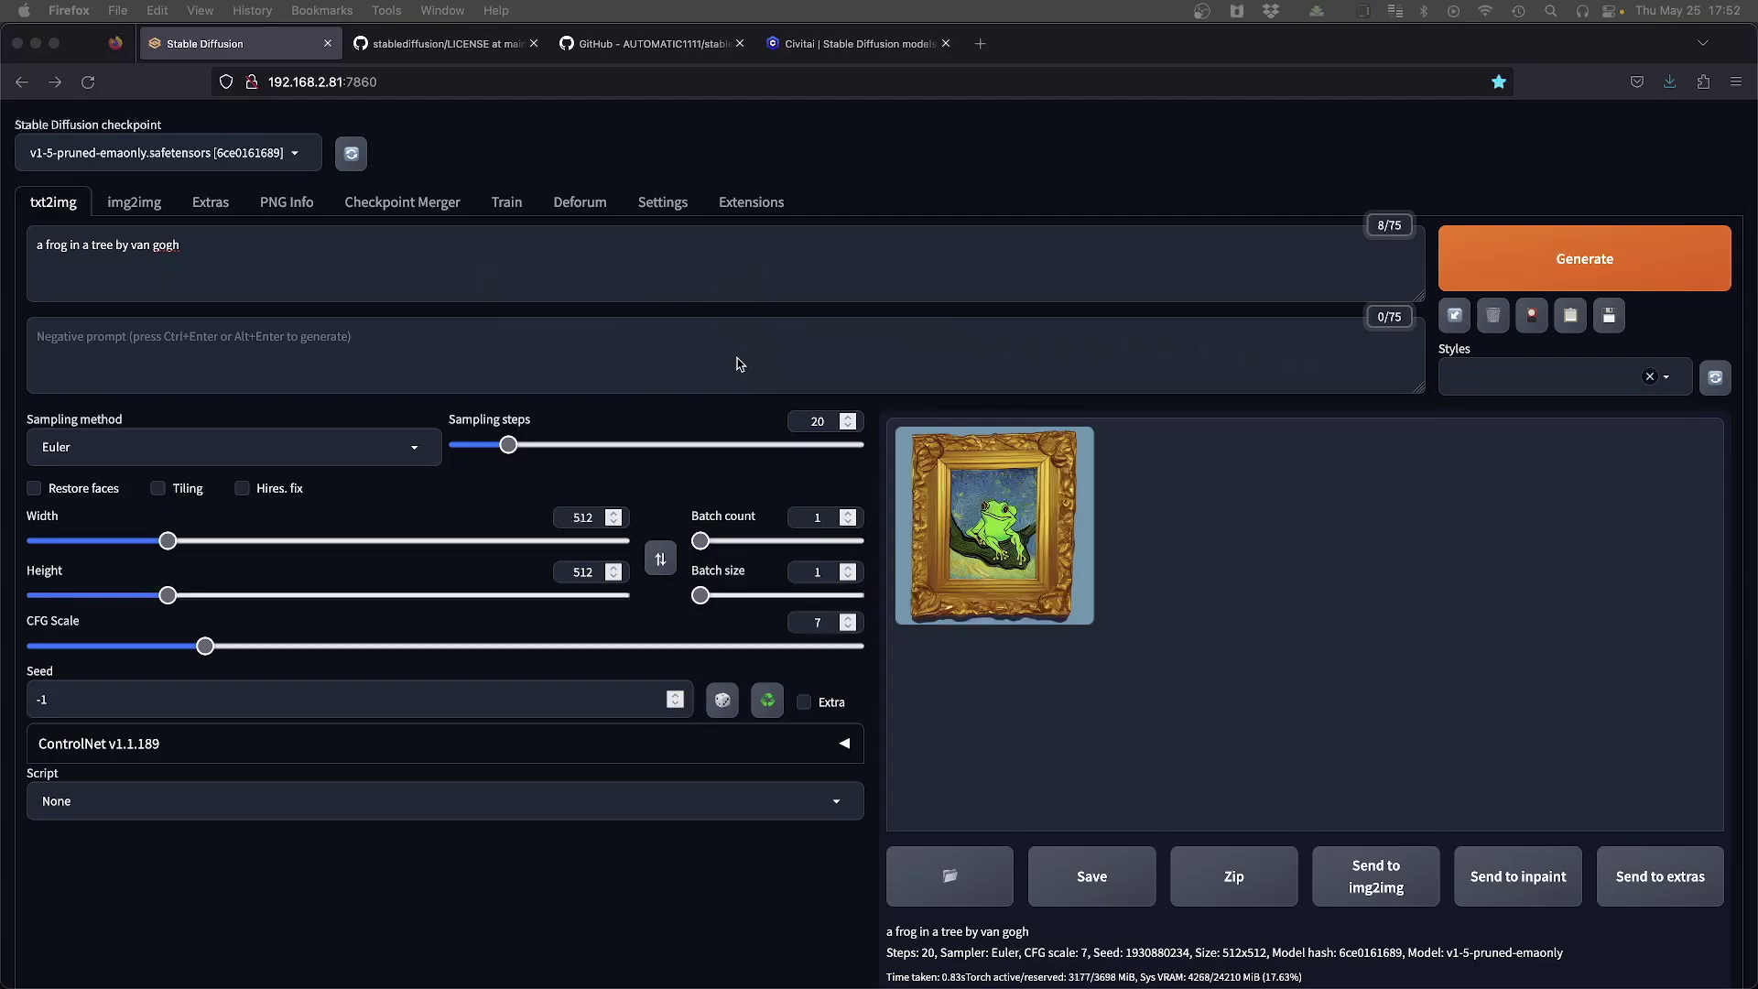
pyautogui.click(439, 43)
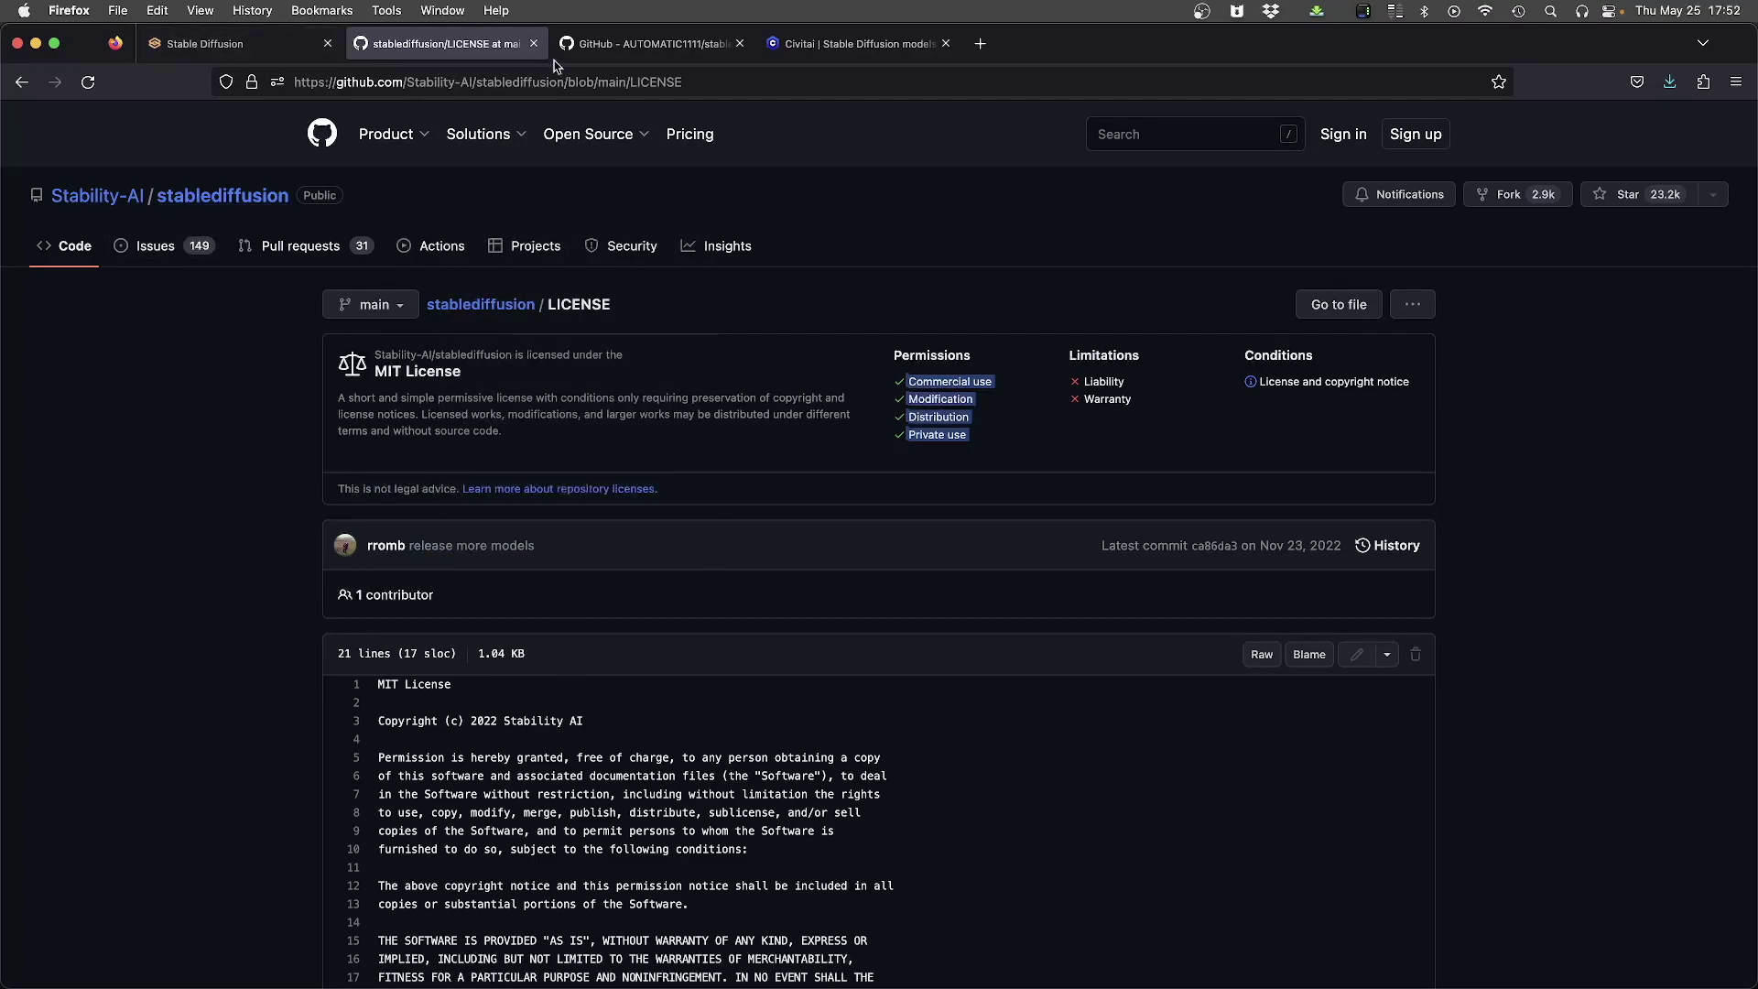
pyautogui.click(597, 50)
pyautogui.scroll(20, 666, 369)
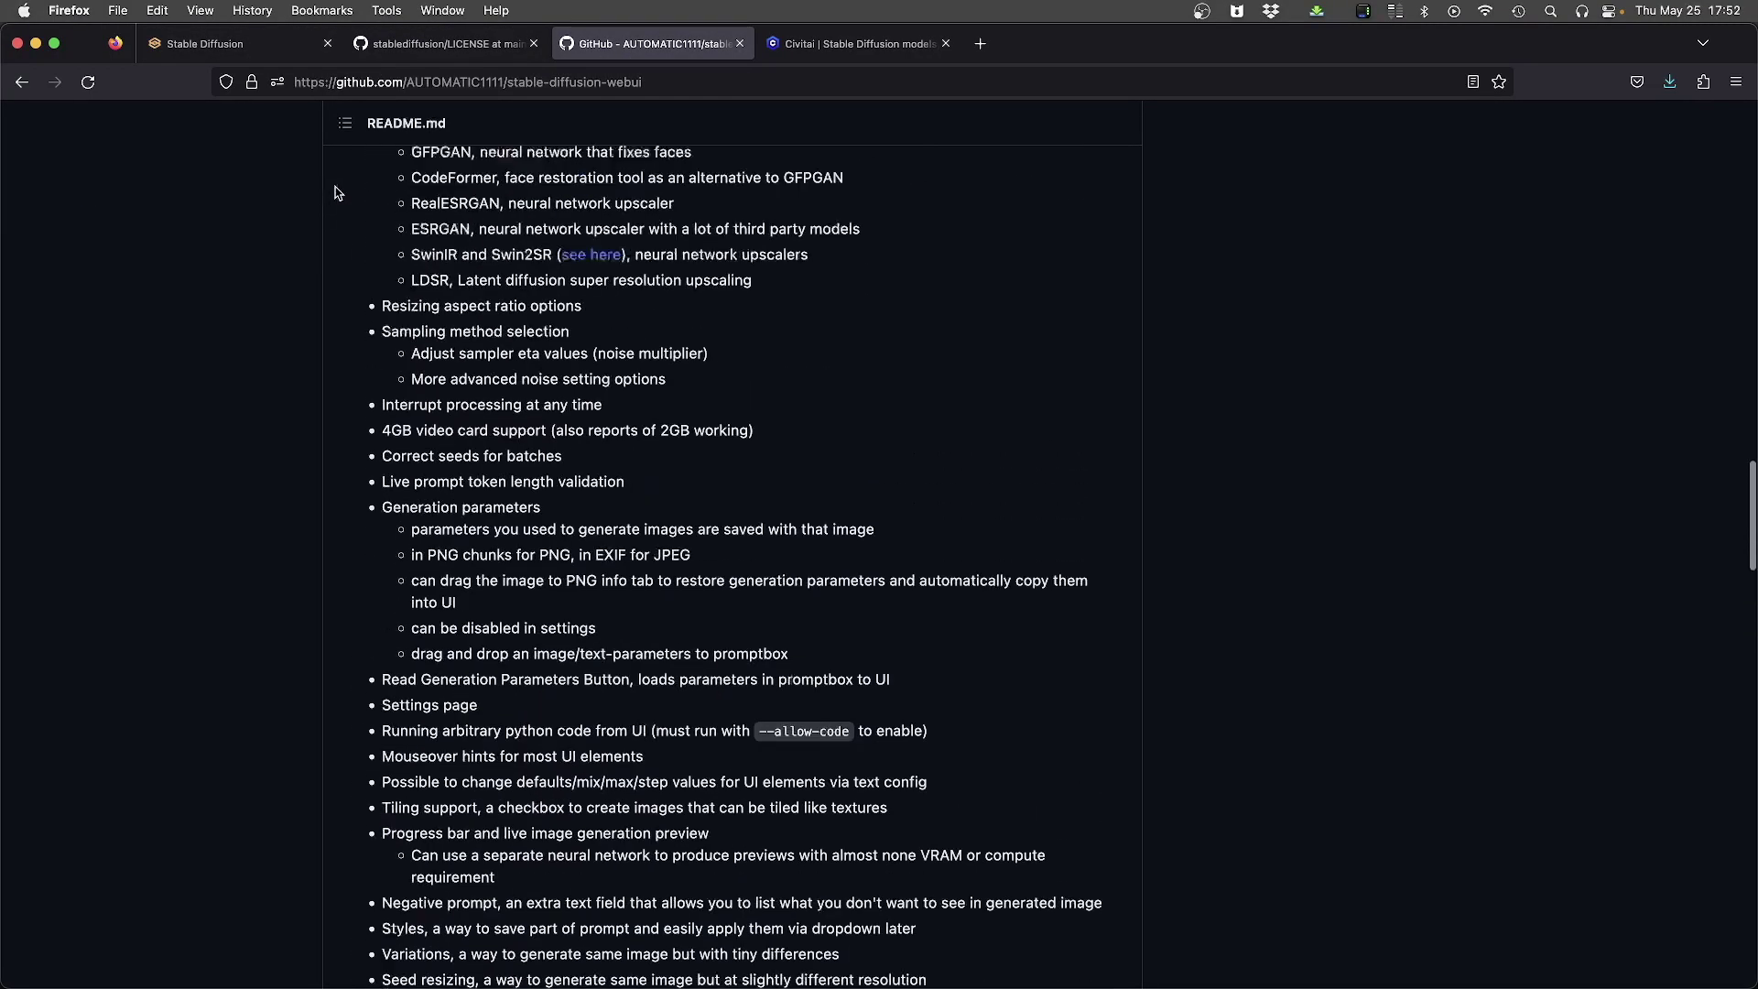
pyautogui.scroll(-1, 540, 549)
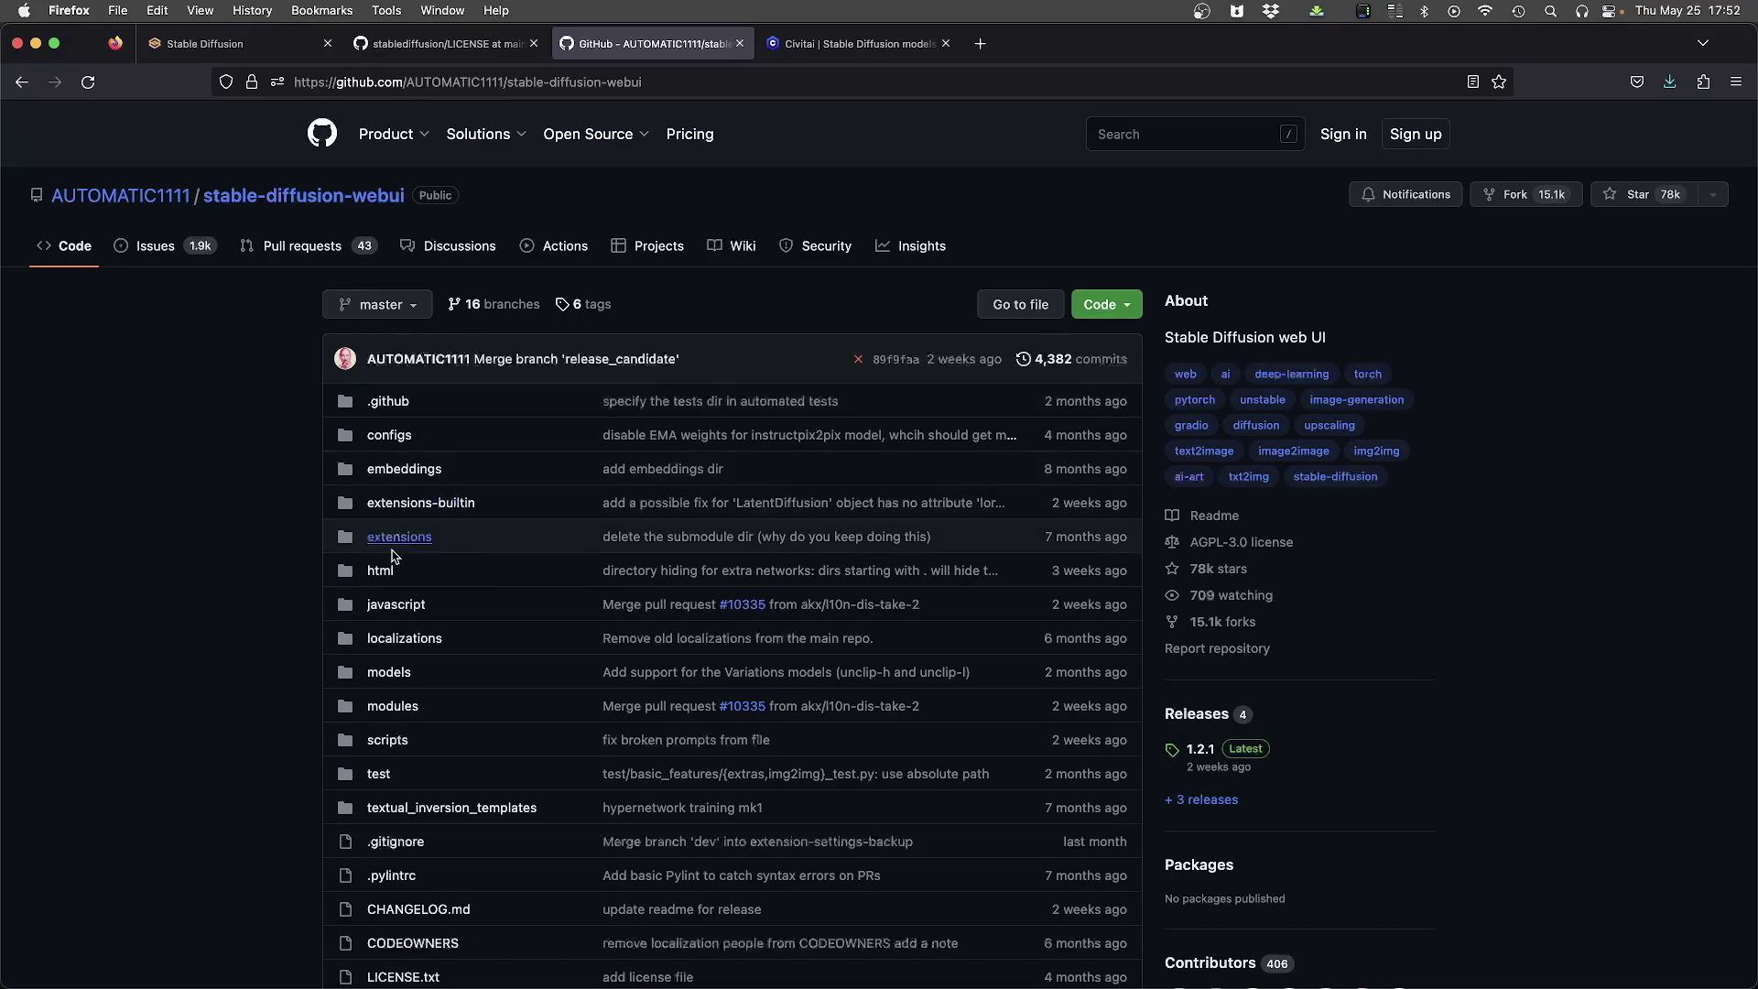
pyautogui.click(209, 46)
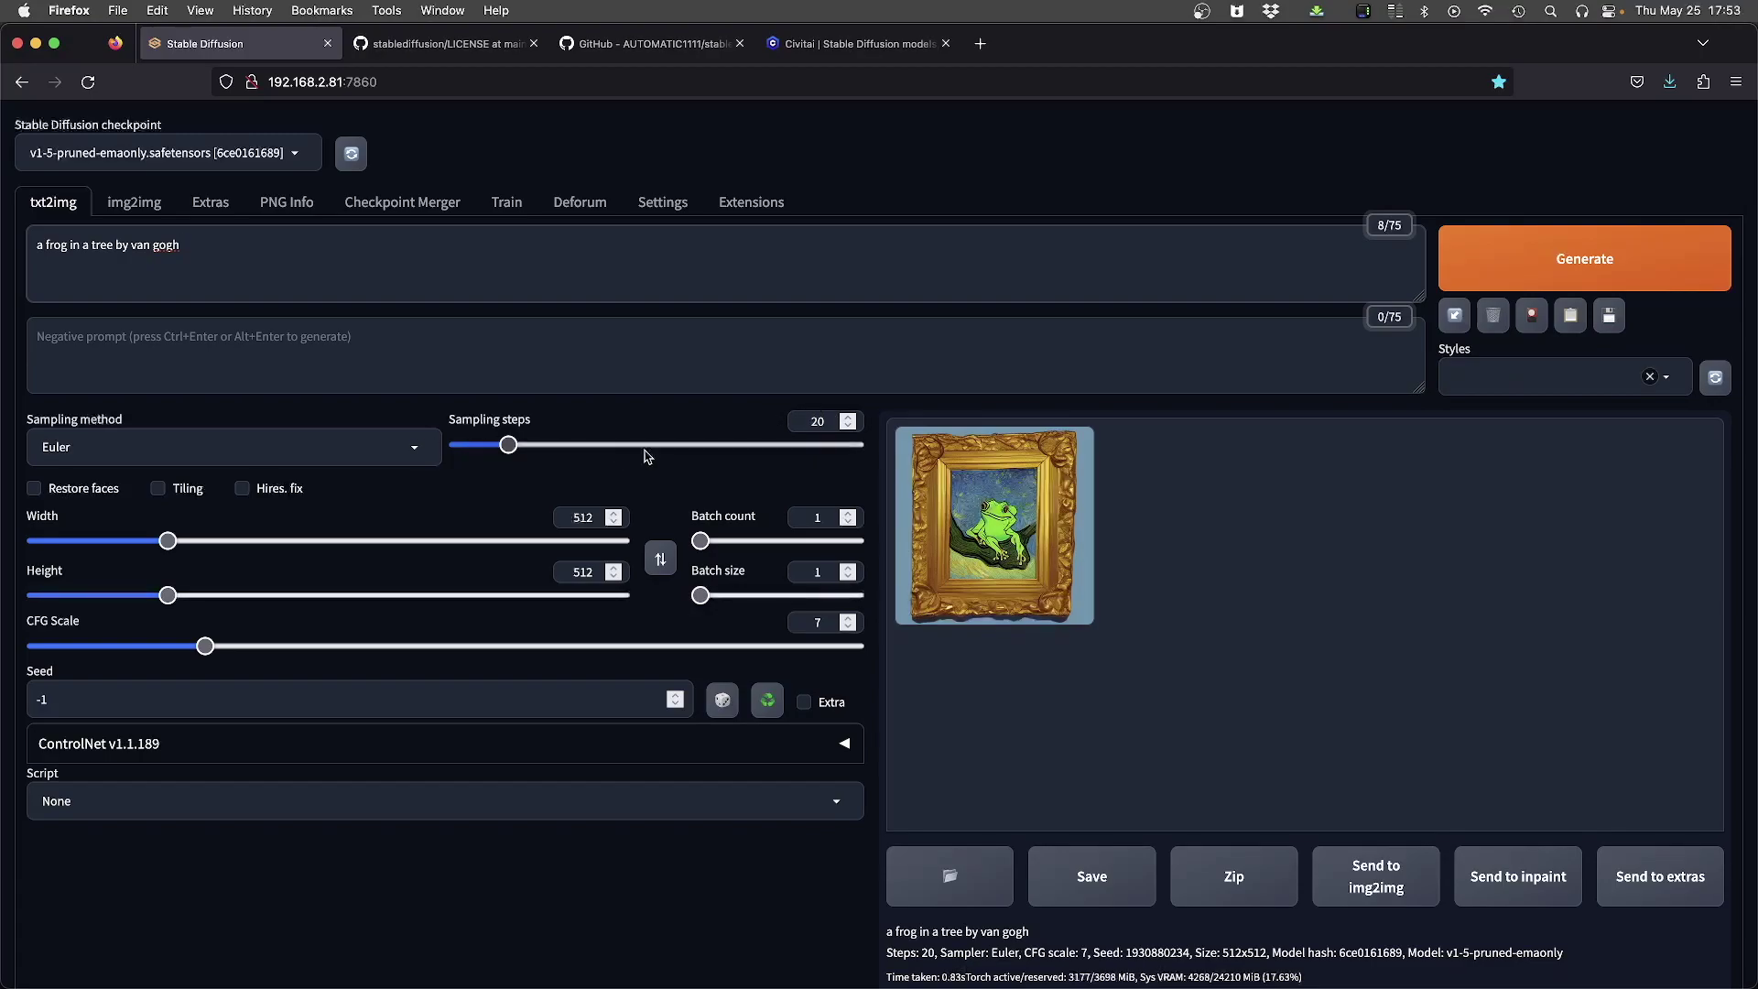
# Step: Set the sampling steps to 1 and generate several images of "a frog in a tree by van gogh"
pyautogui.doubleClick(824, 421)
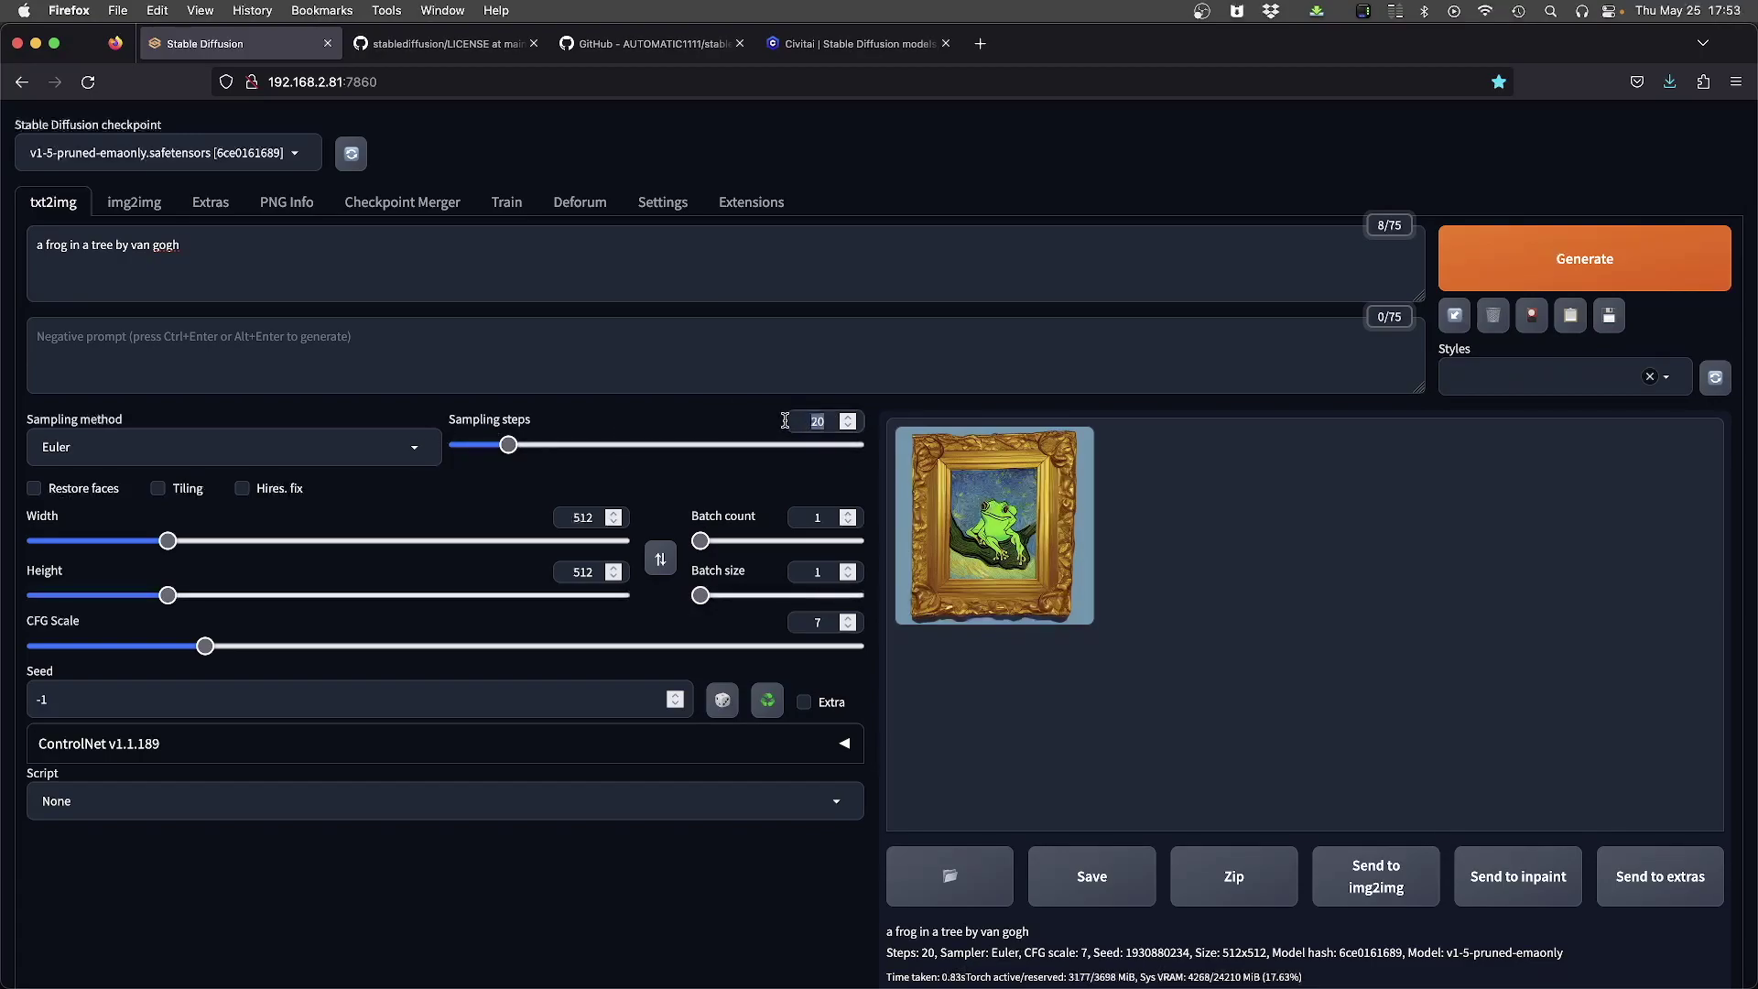
pyautogui.write('1')
pyautogui.click(1535, 271)
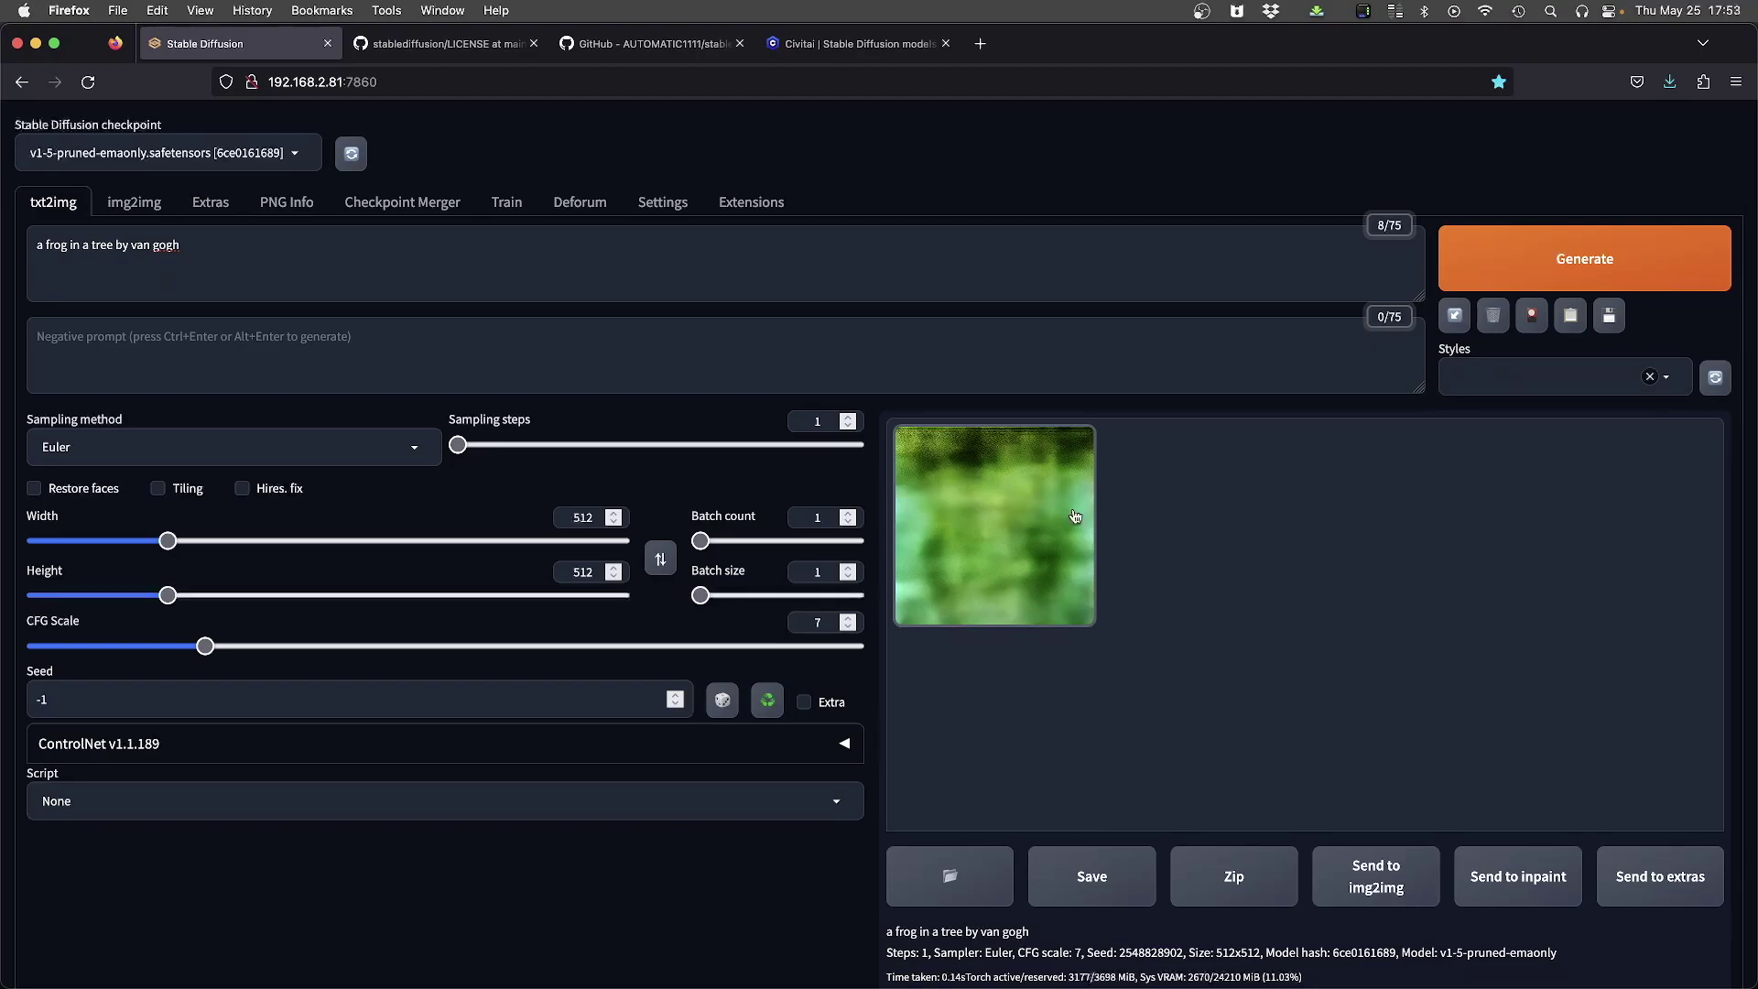
pyautogui.hotkey('ctrl', 'Return')
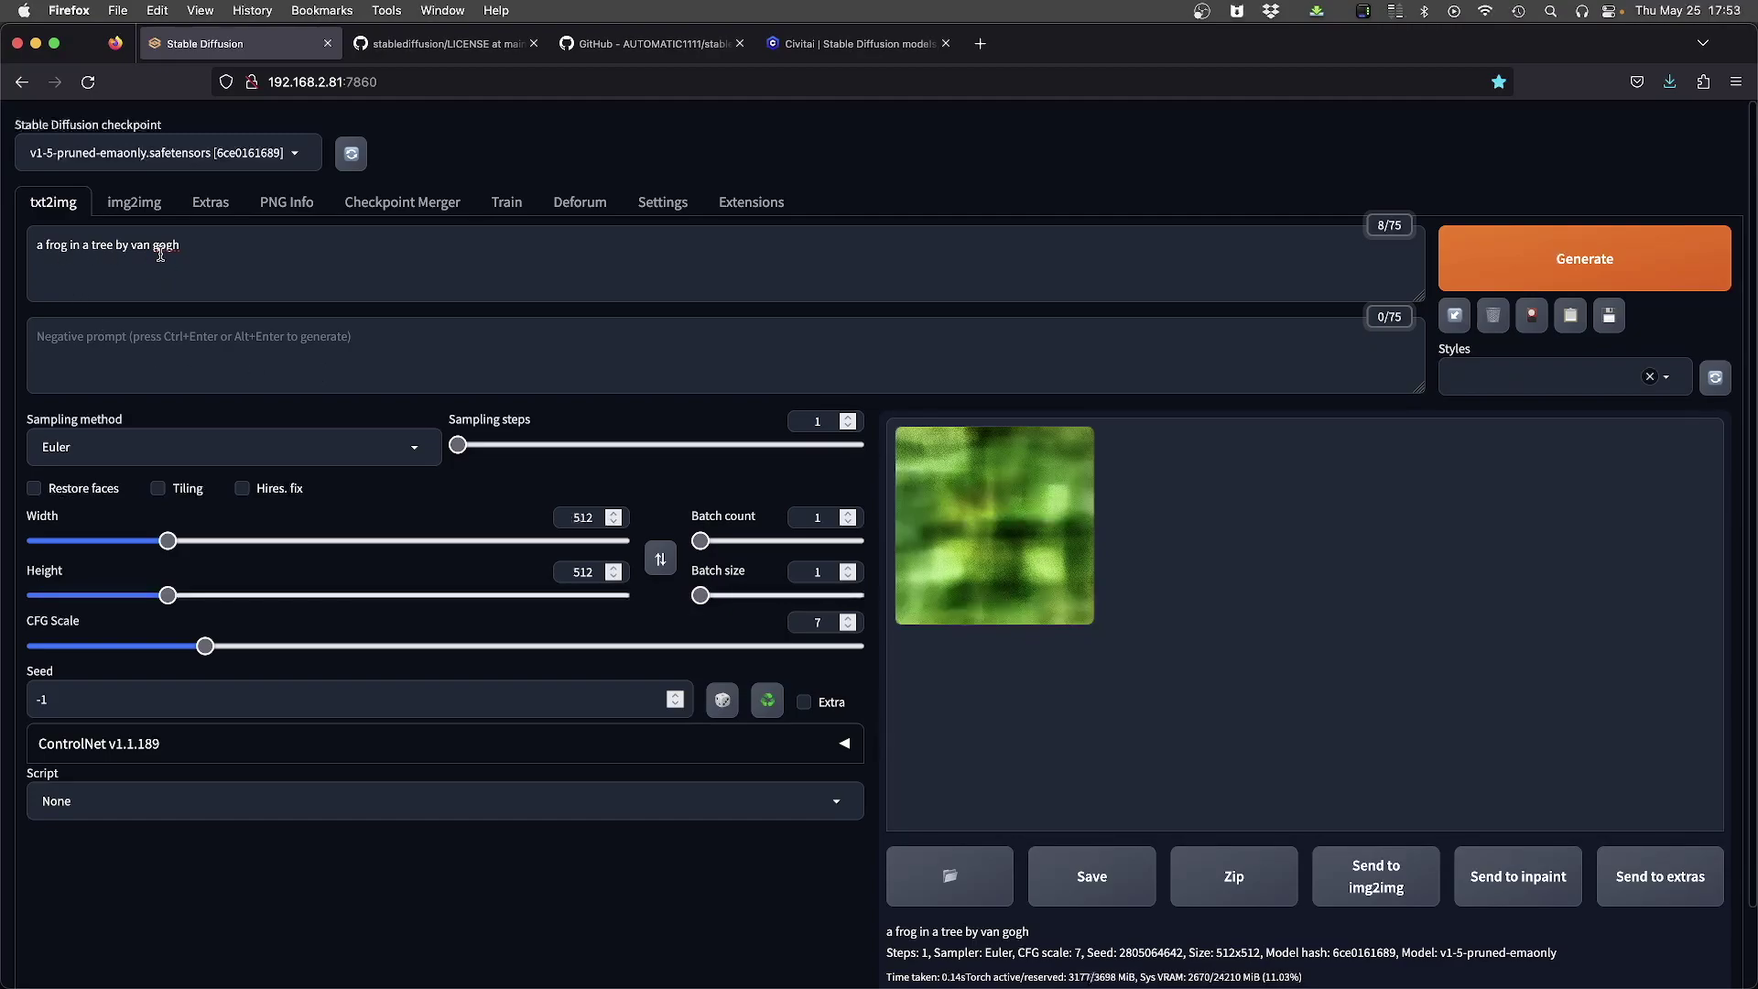
pyautogui.click(805, 421)
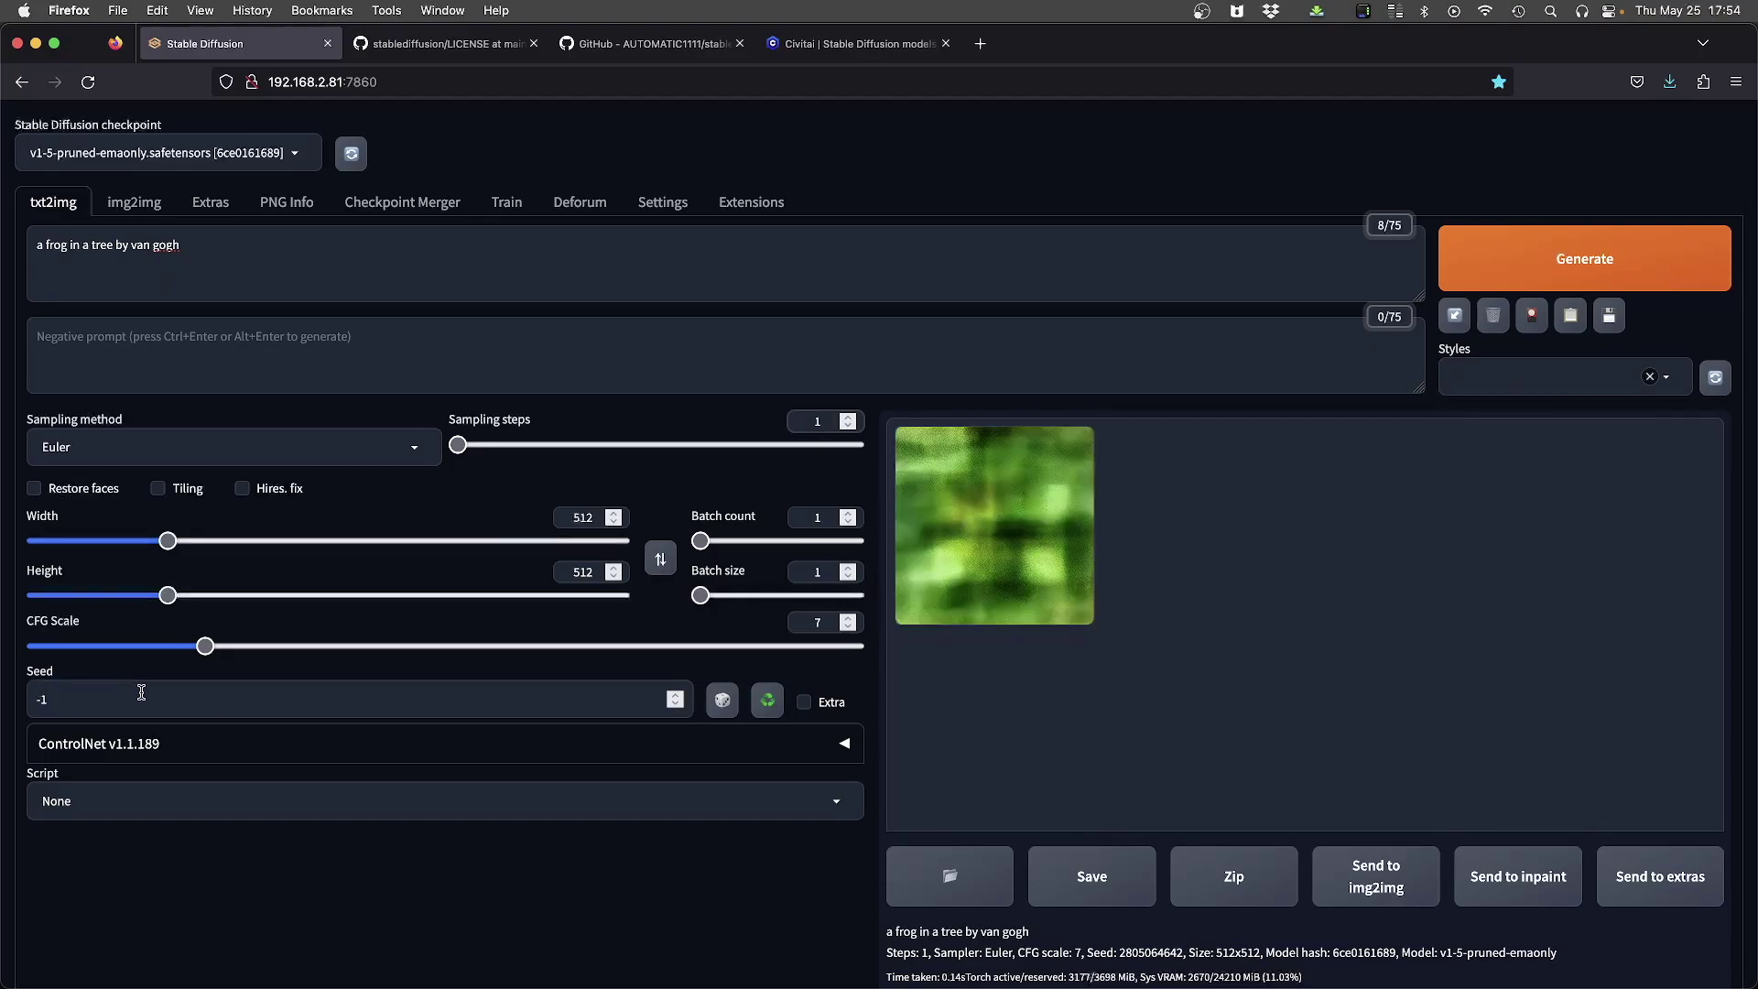
pyautogui.hotkey('ctrl', 'Return')
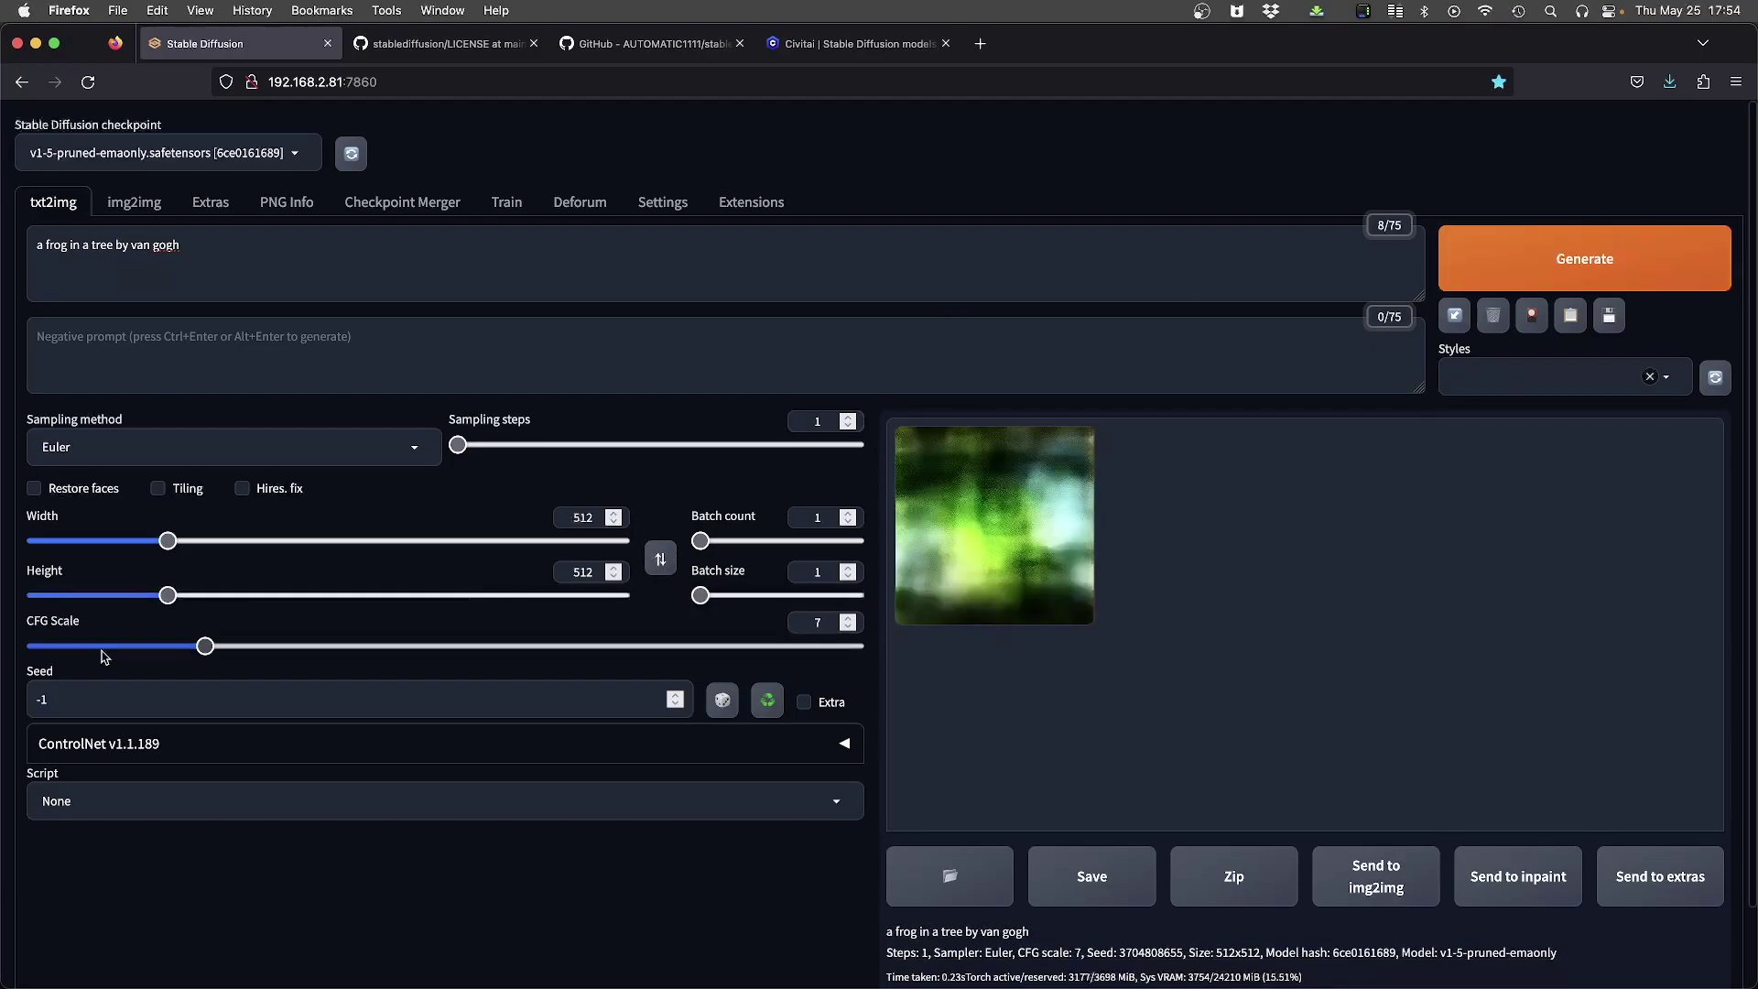
# Step: Set the seed to 123 and generate the frog image repeatedly with that fixed seed
pyautogui.doubleClick(43, 699)
pyautogui.write('123')
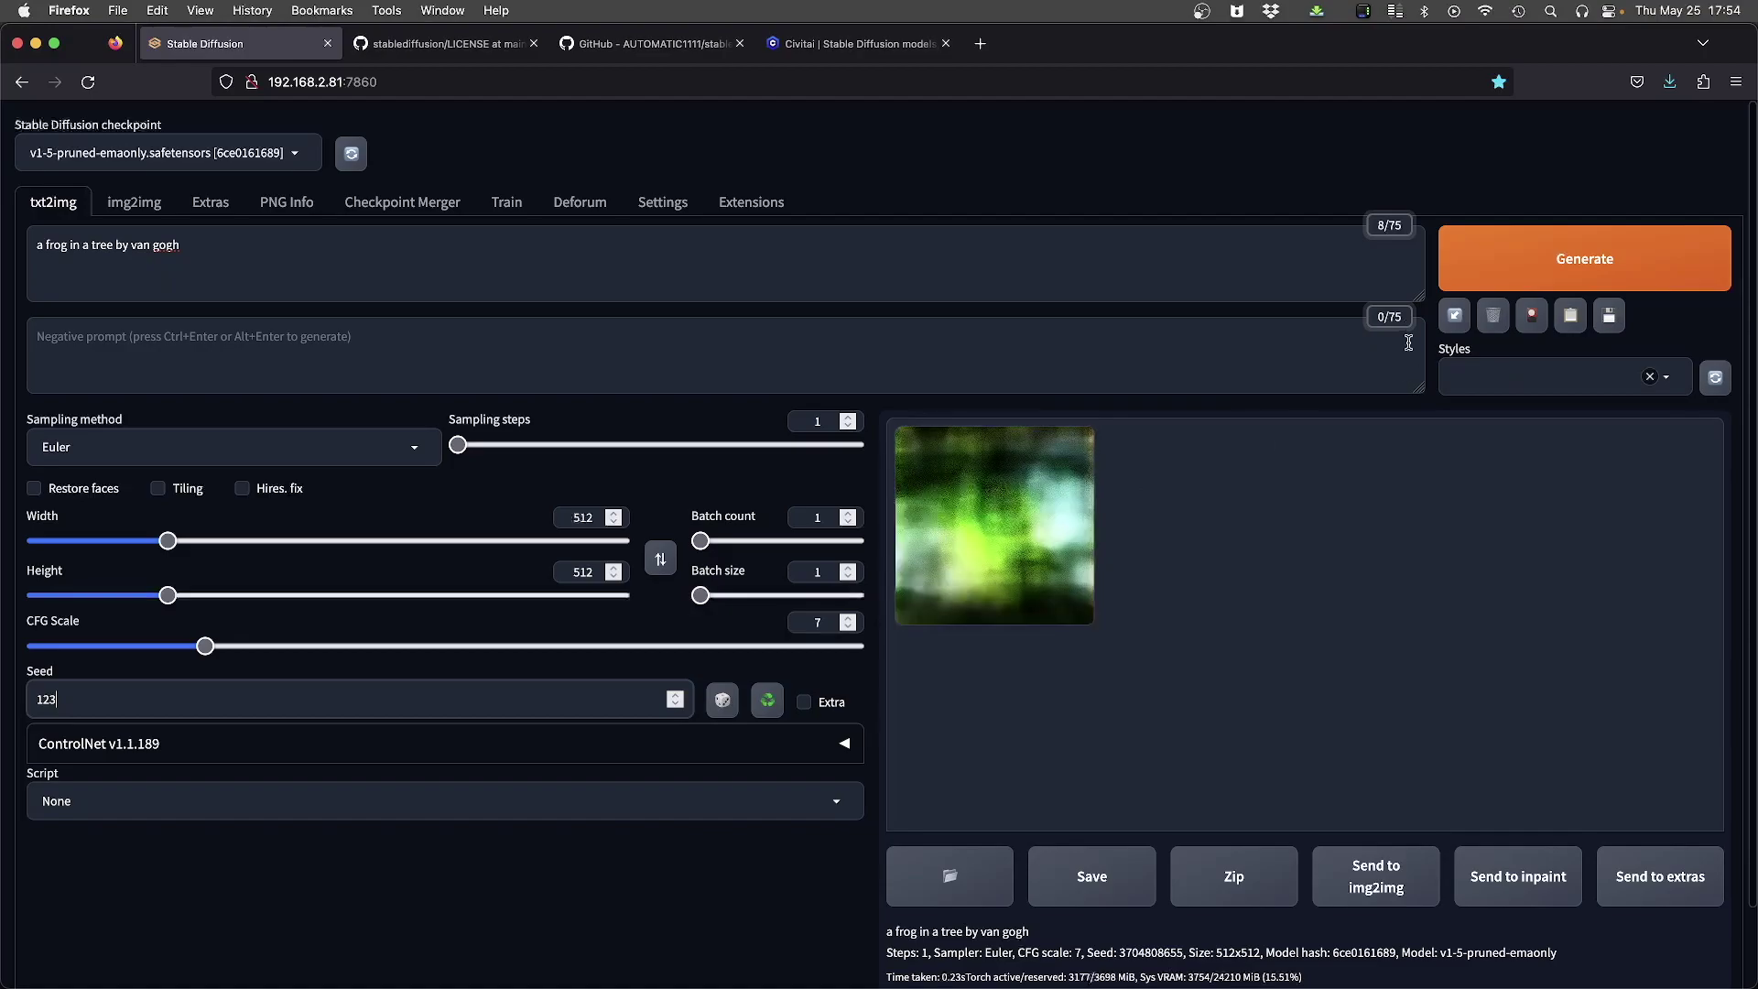
pyautogui.click(1502, 265)
pyautogui.click(1529, 281)
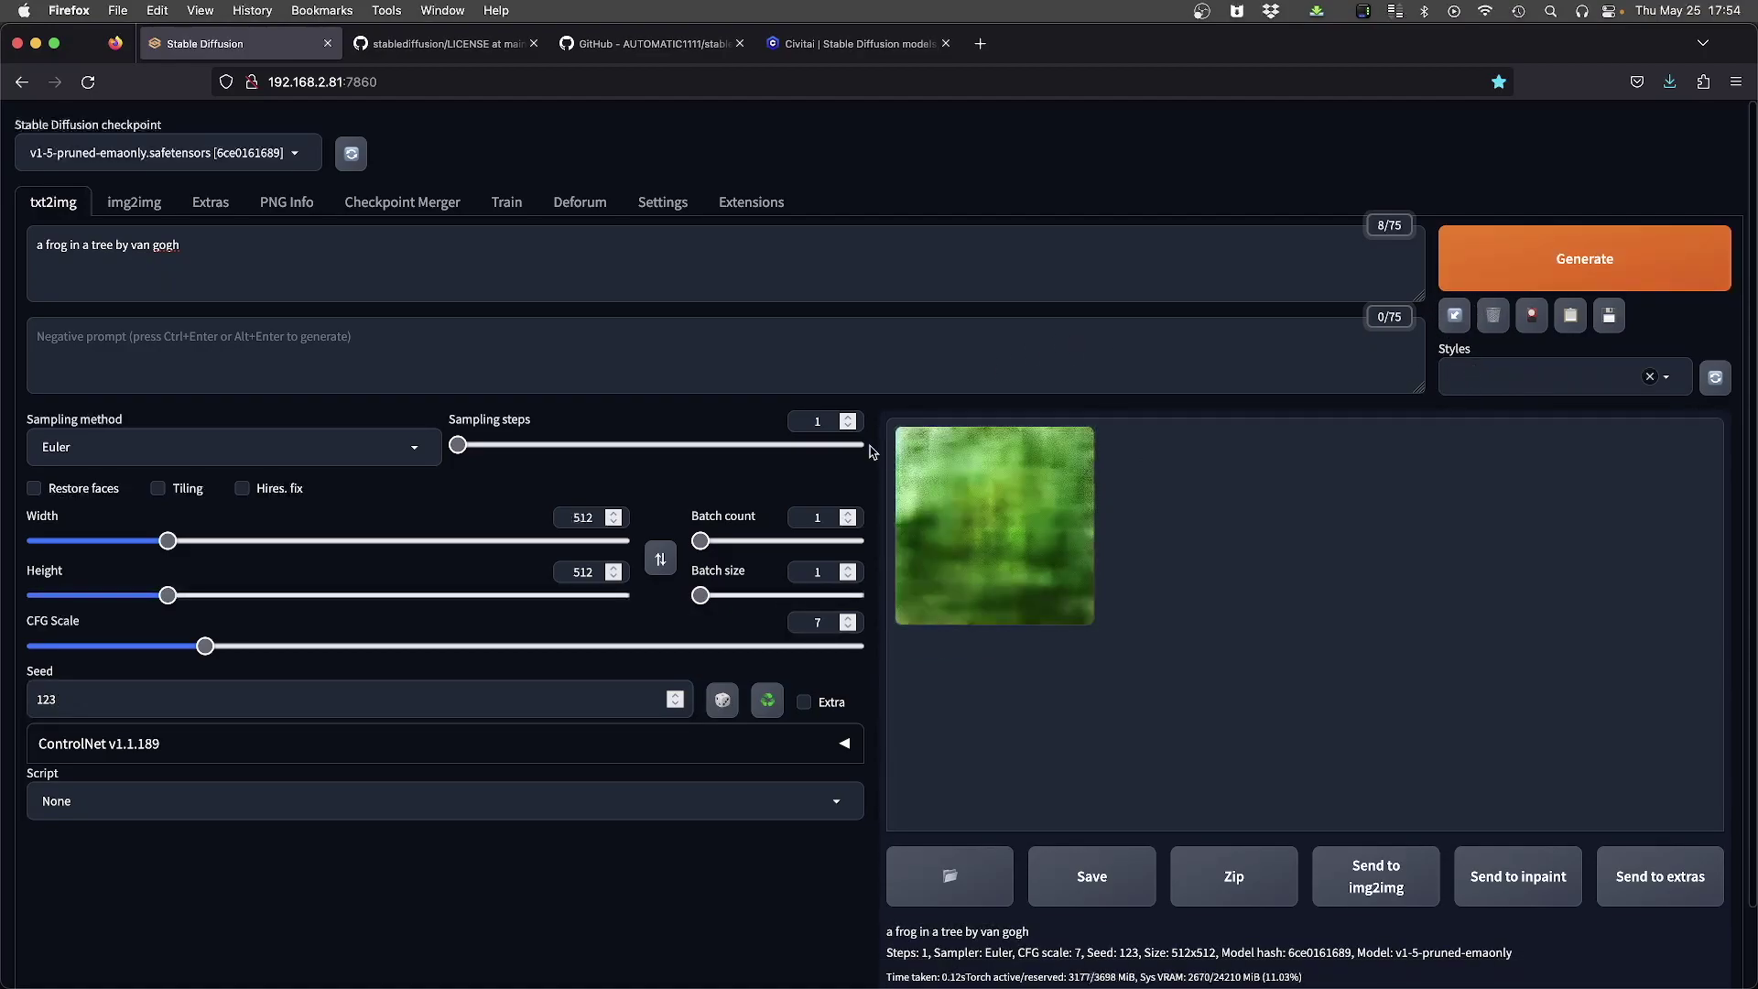
# Step: Generate the frog image with 2 sampling steps and again with 5, using the same seed
pyautogui.doubleClick(812, 423)
pyautogui.write('2')
pyautogui.hotkey('ctrl', 'Return')
pyautogui.doubleClick(823, 423)
pyautogui.write('25')
pyautogui.doubleClick(802, 422)
pyautogui.write('55')
pyautogui.click(1506, 261)
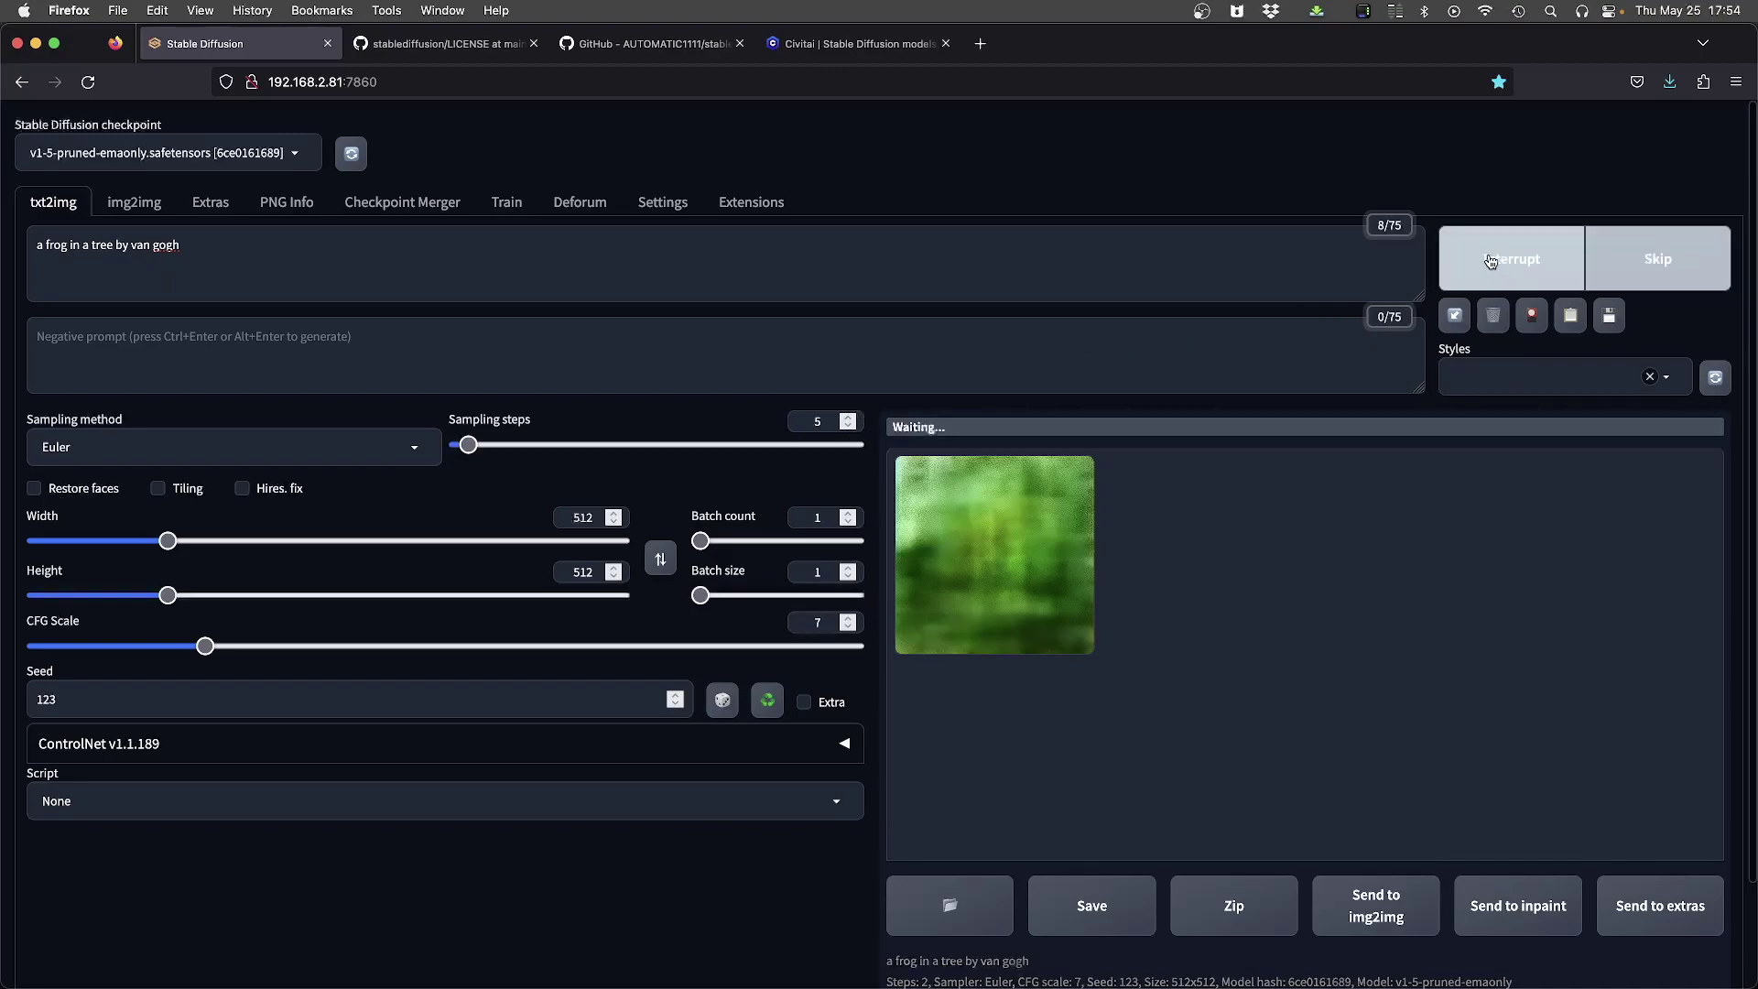
# Step: Generate the frog image with 6, 7 and 8 sampling steps in succession
pyautogui.doubleClick(809, 419)
pyautogui.write('6')
pyautogui.click(1455, 286)
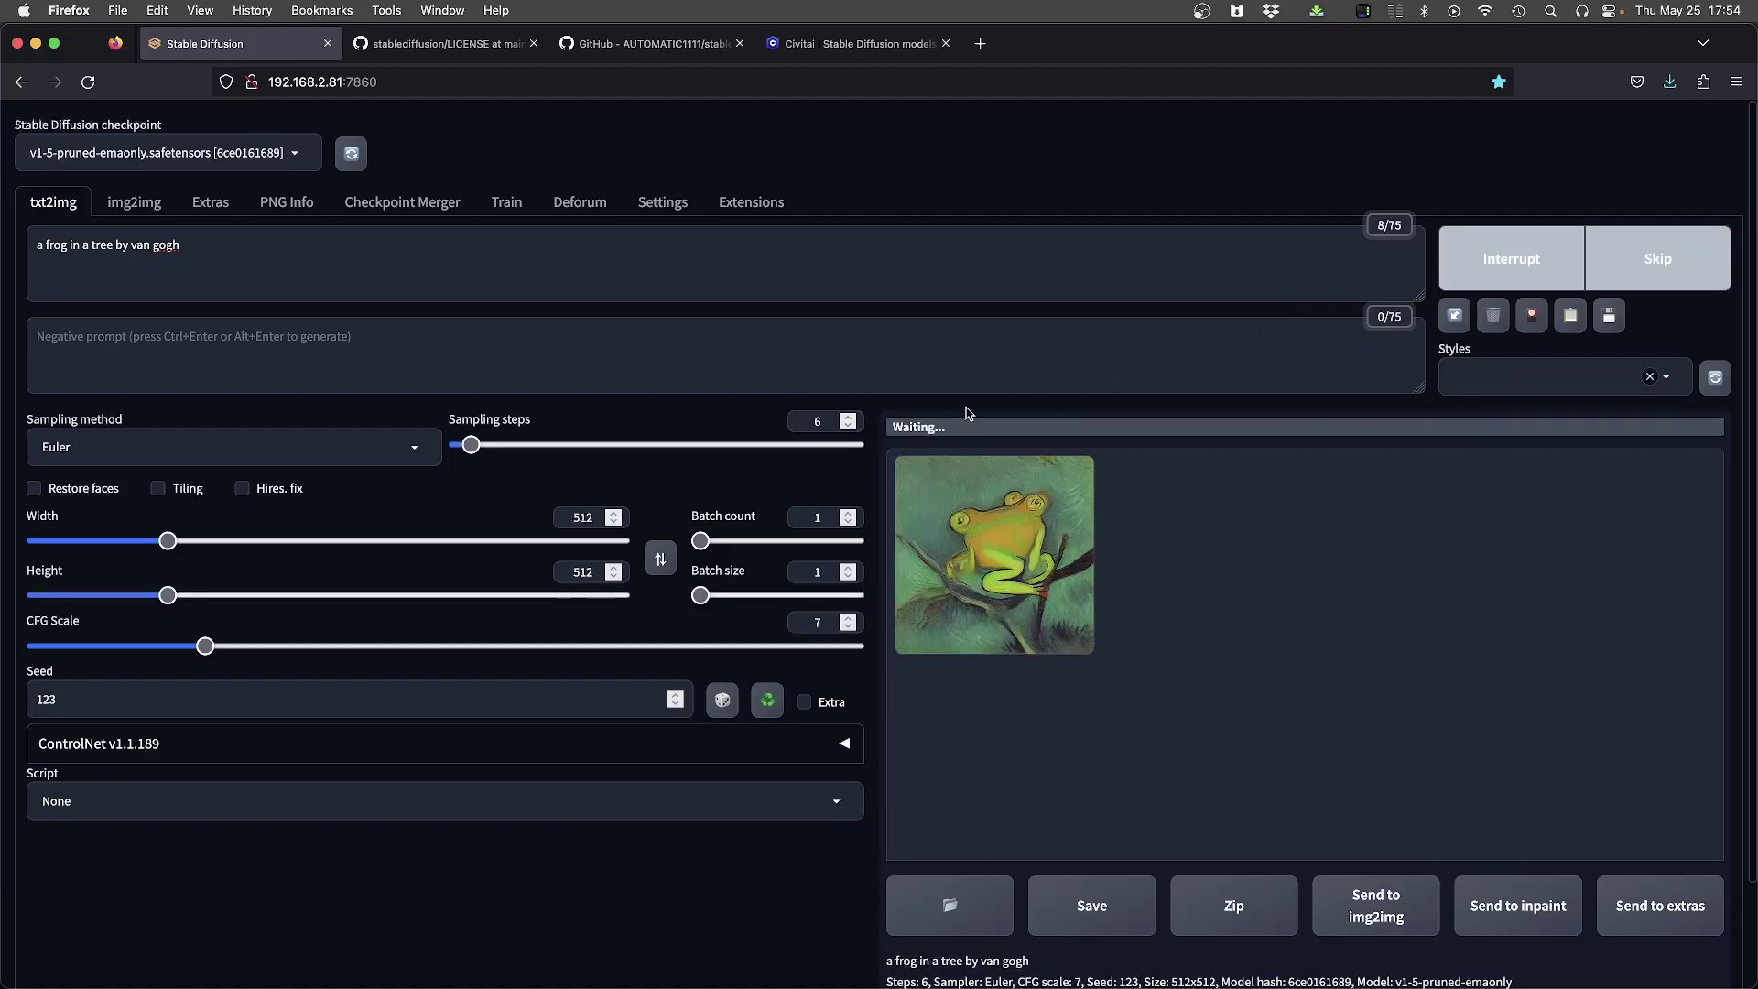
pyautogui.press('Up')
pyautogui.click(1451, 284)
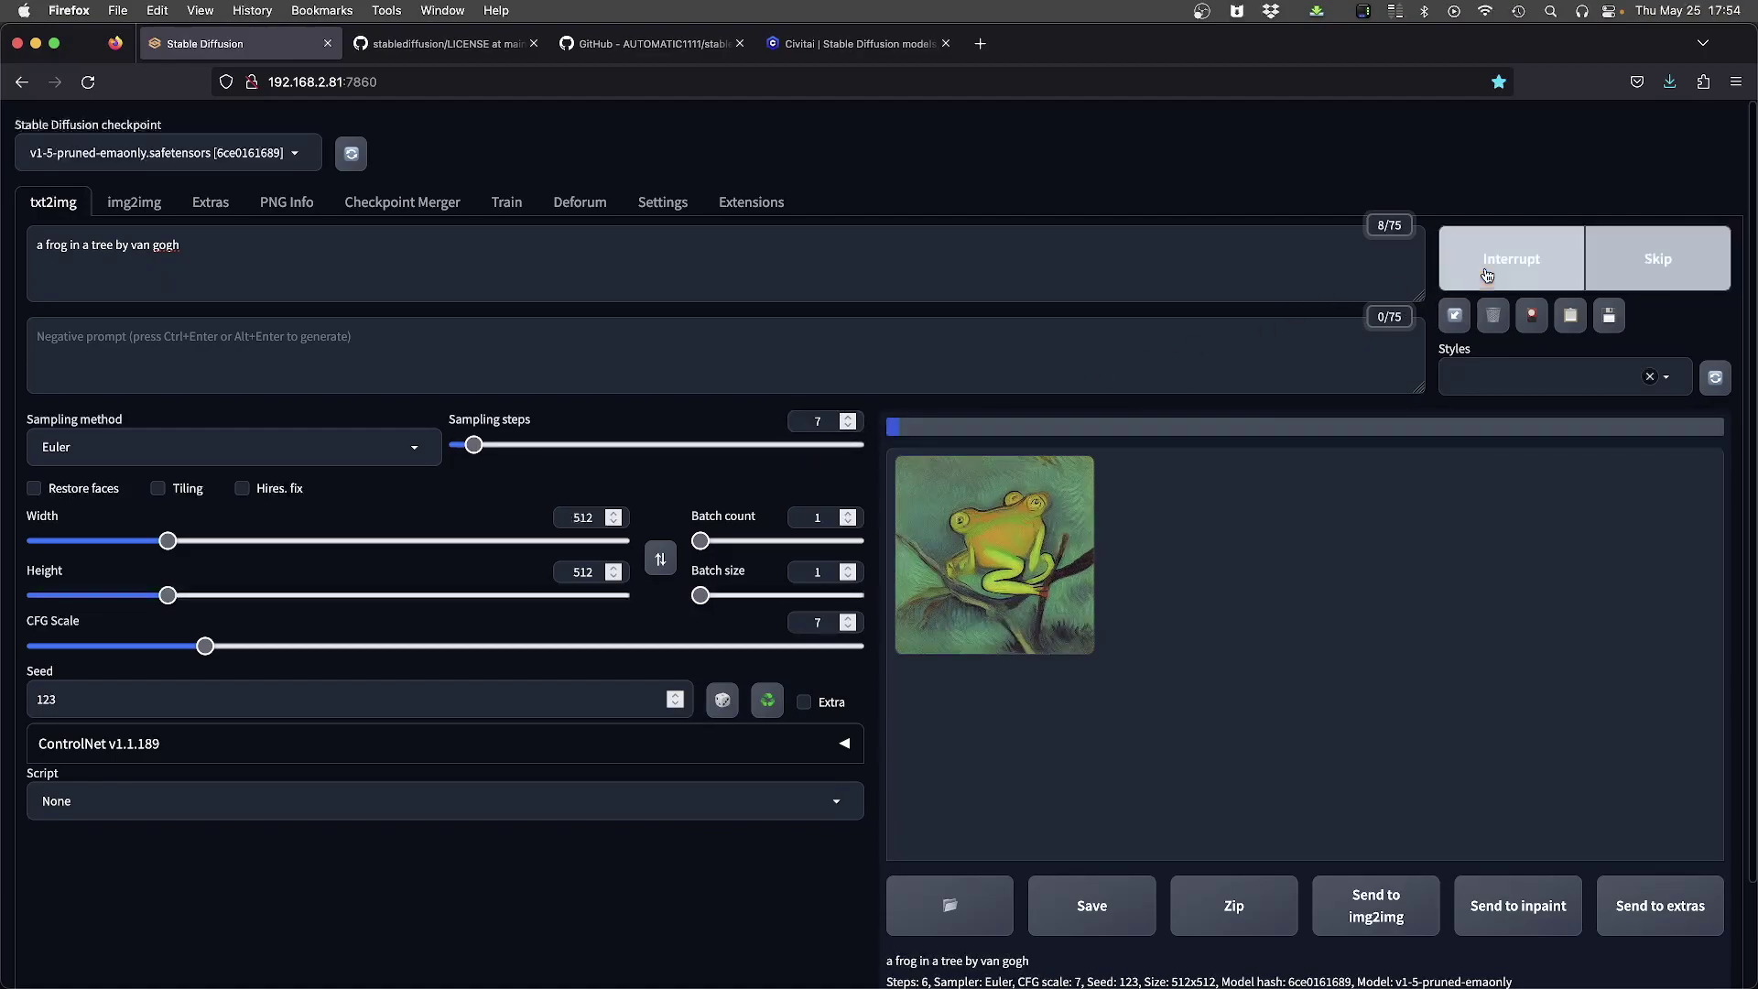
pyautogui.press('Up')
pyautogui.click(1488, 270)
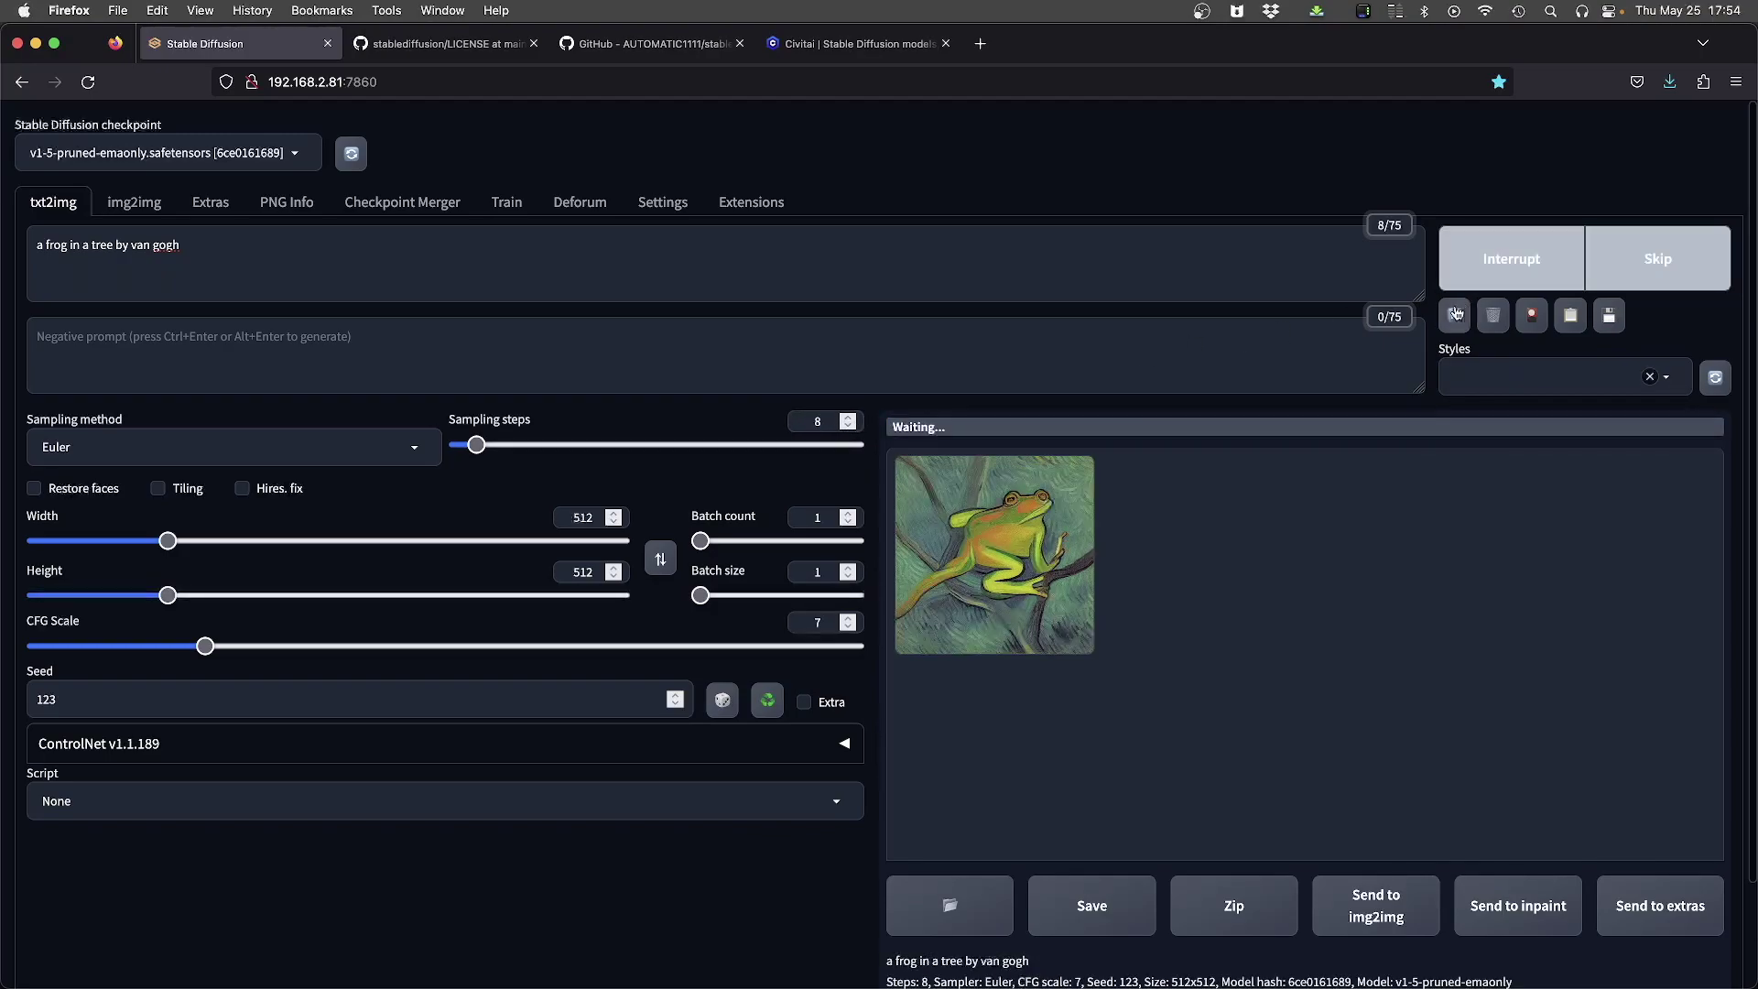
# Step: Raise the sampling steps to 10 and regenerate the frog image
pyautogui.click(811, 419)
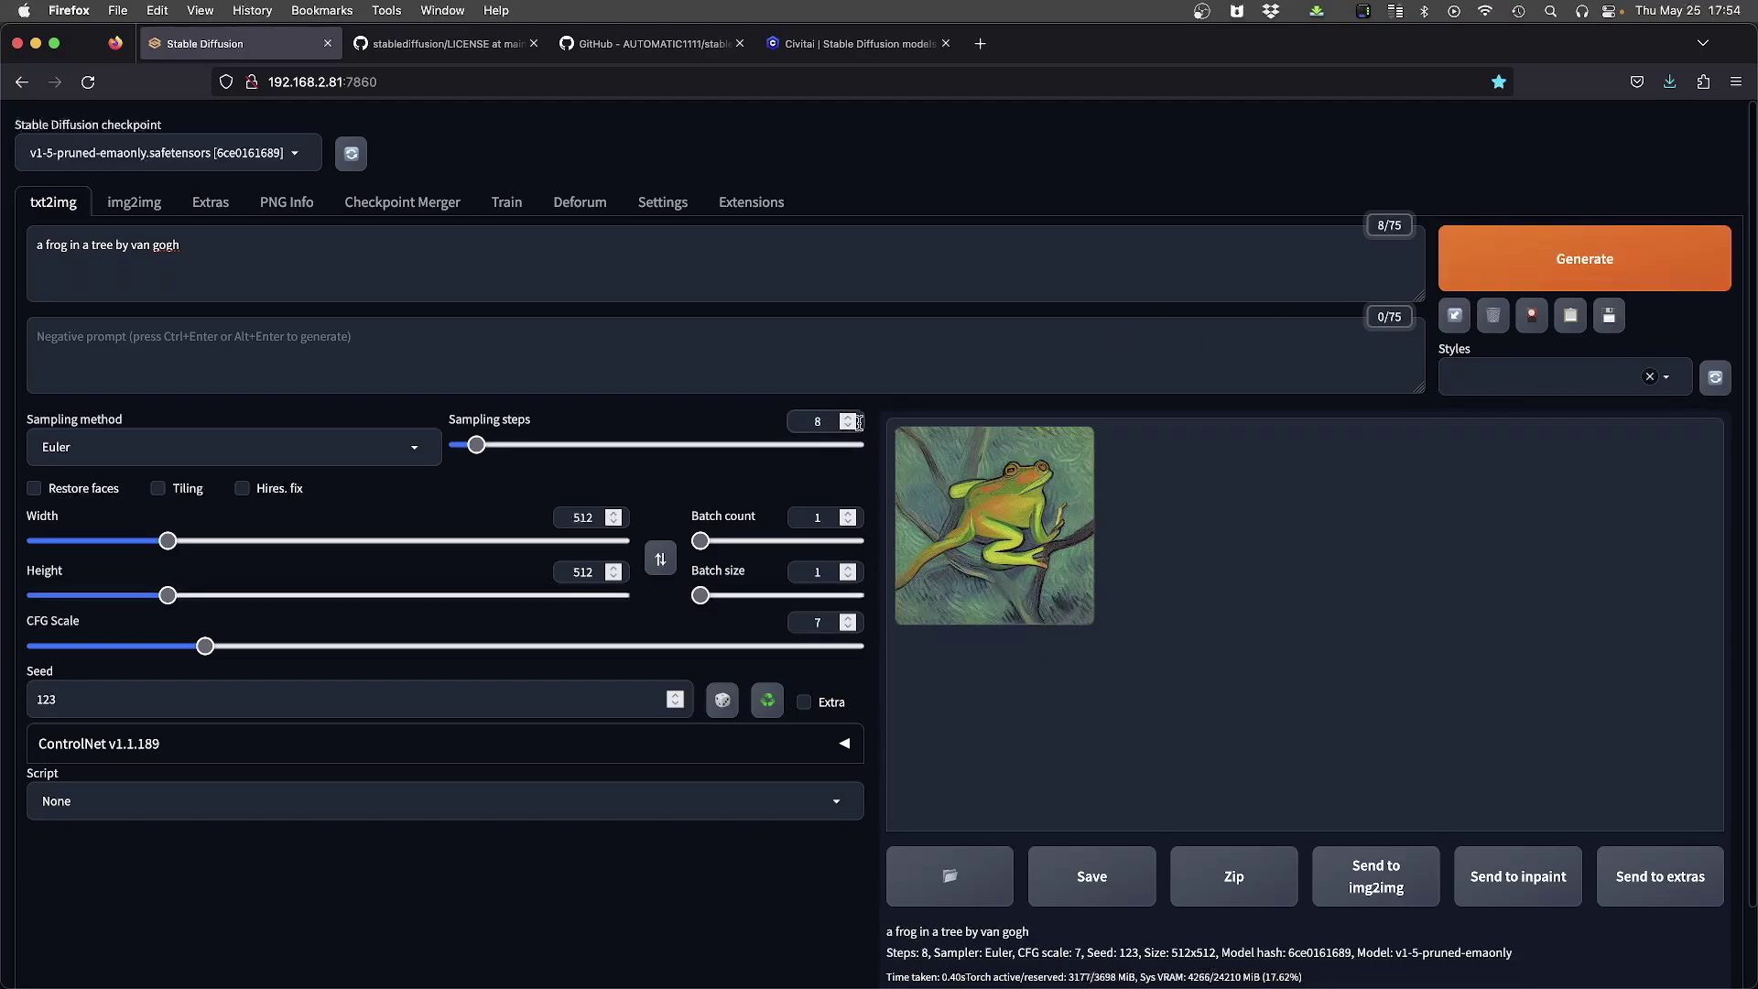
pyautogui.press('Up')
pyautogui.press('Up')
pyautogui.click(1458, 255)
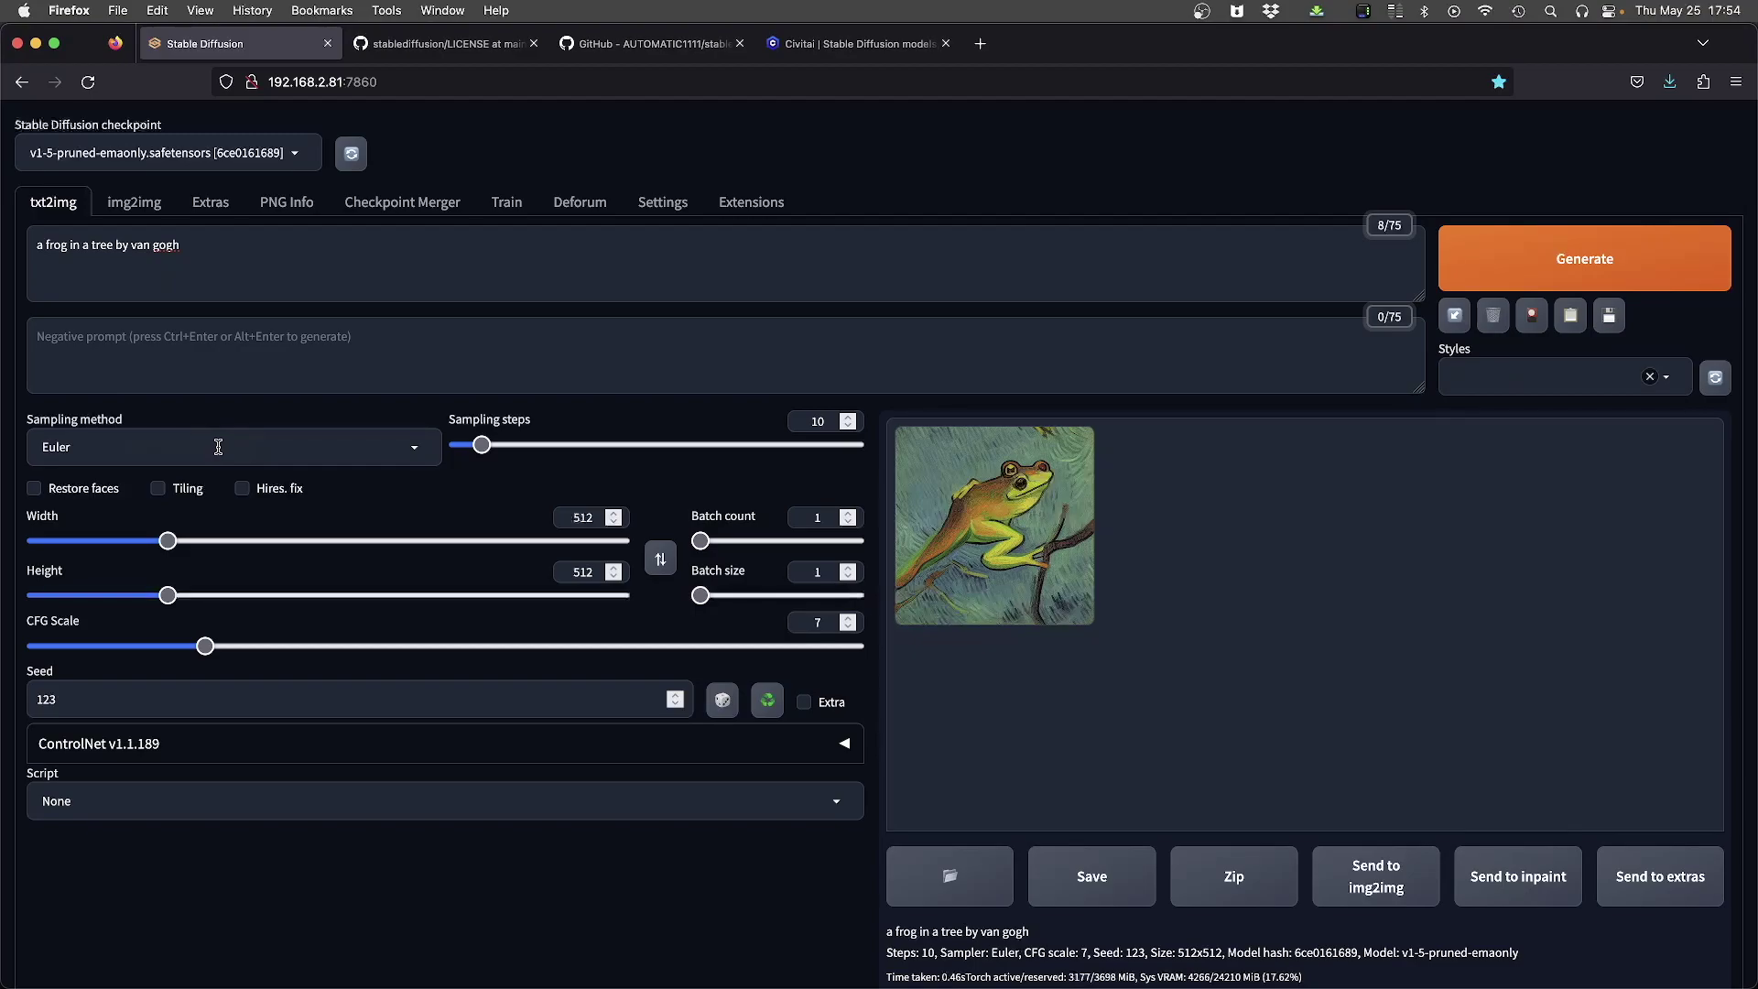
# Step: Look through the available sampling methods and keep Euler selected
pyautogui.click(410, 452)
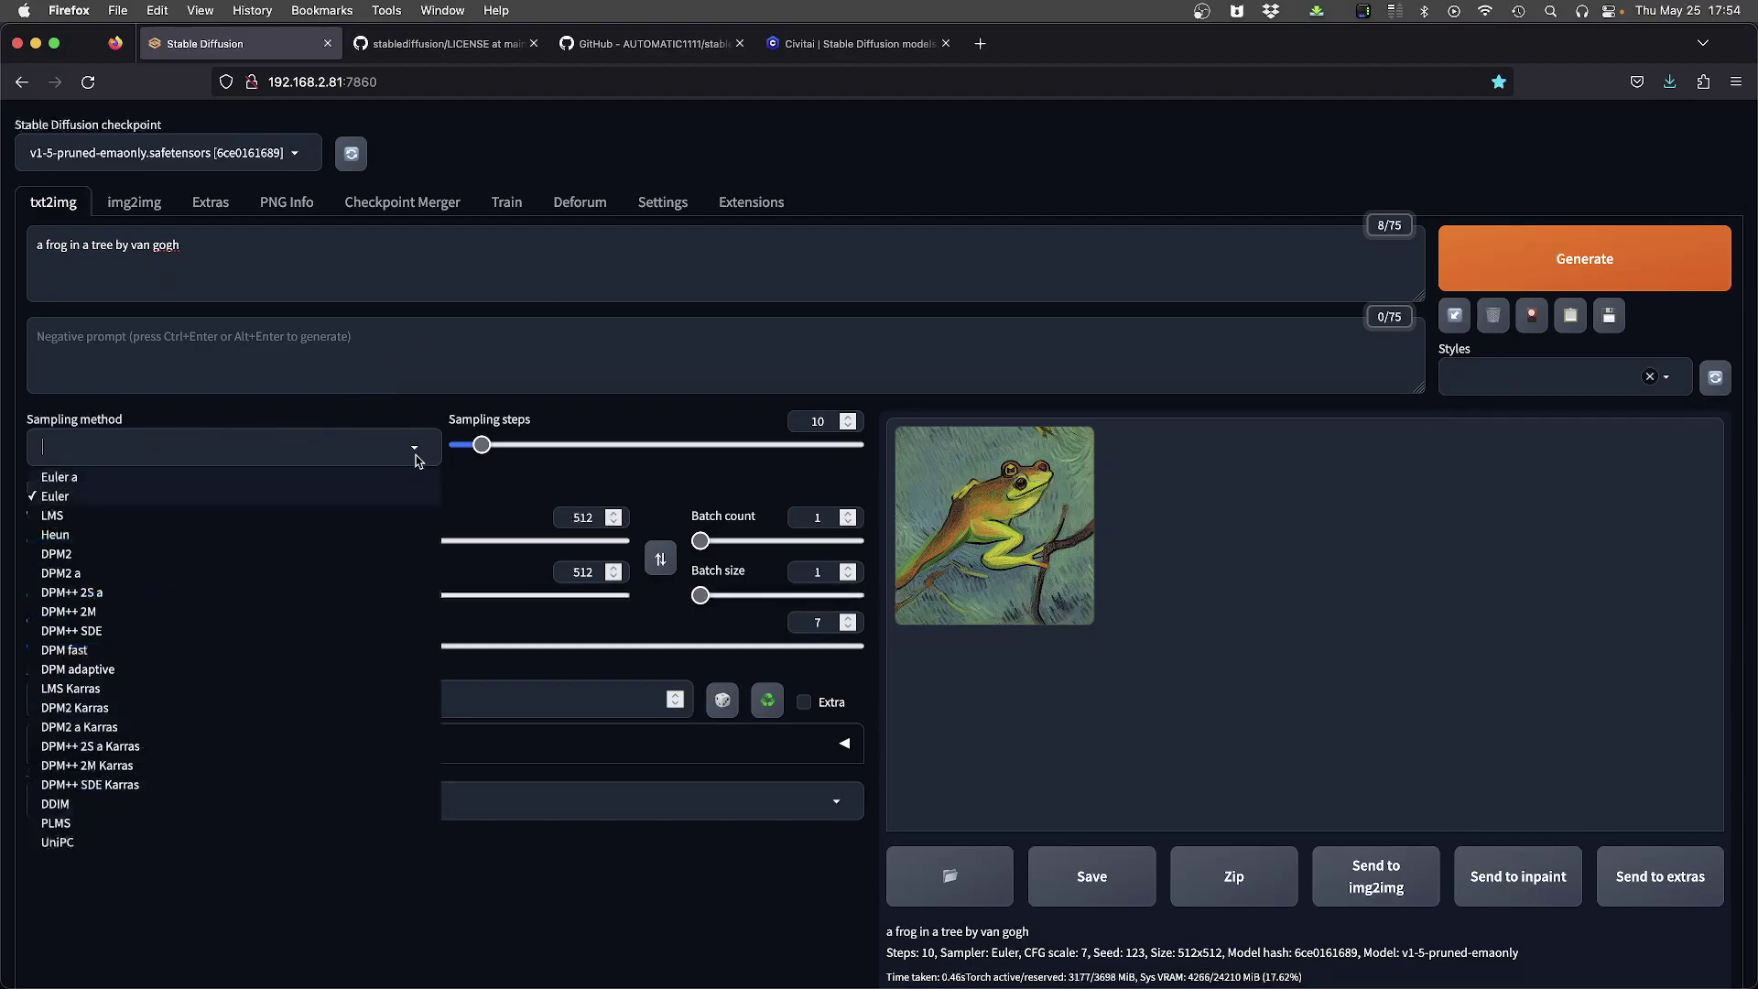
pyautogui.click(279, 911)
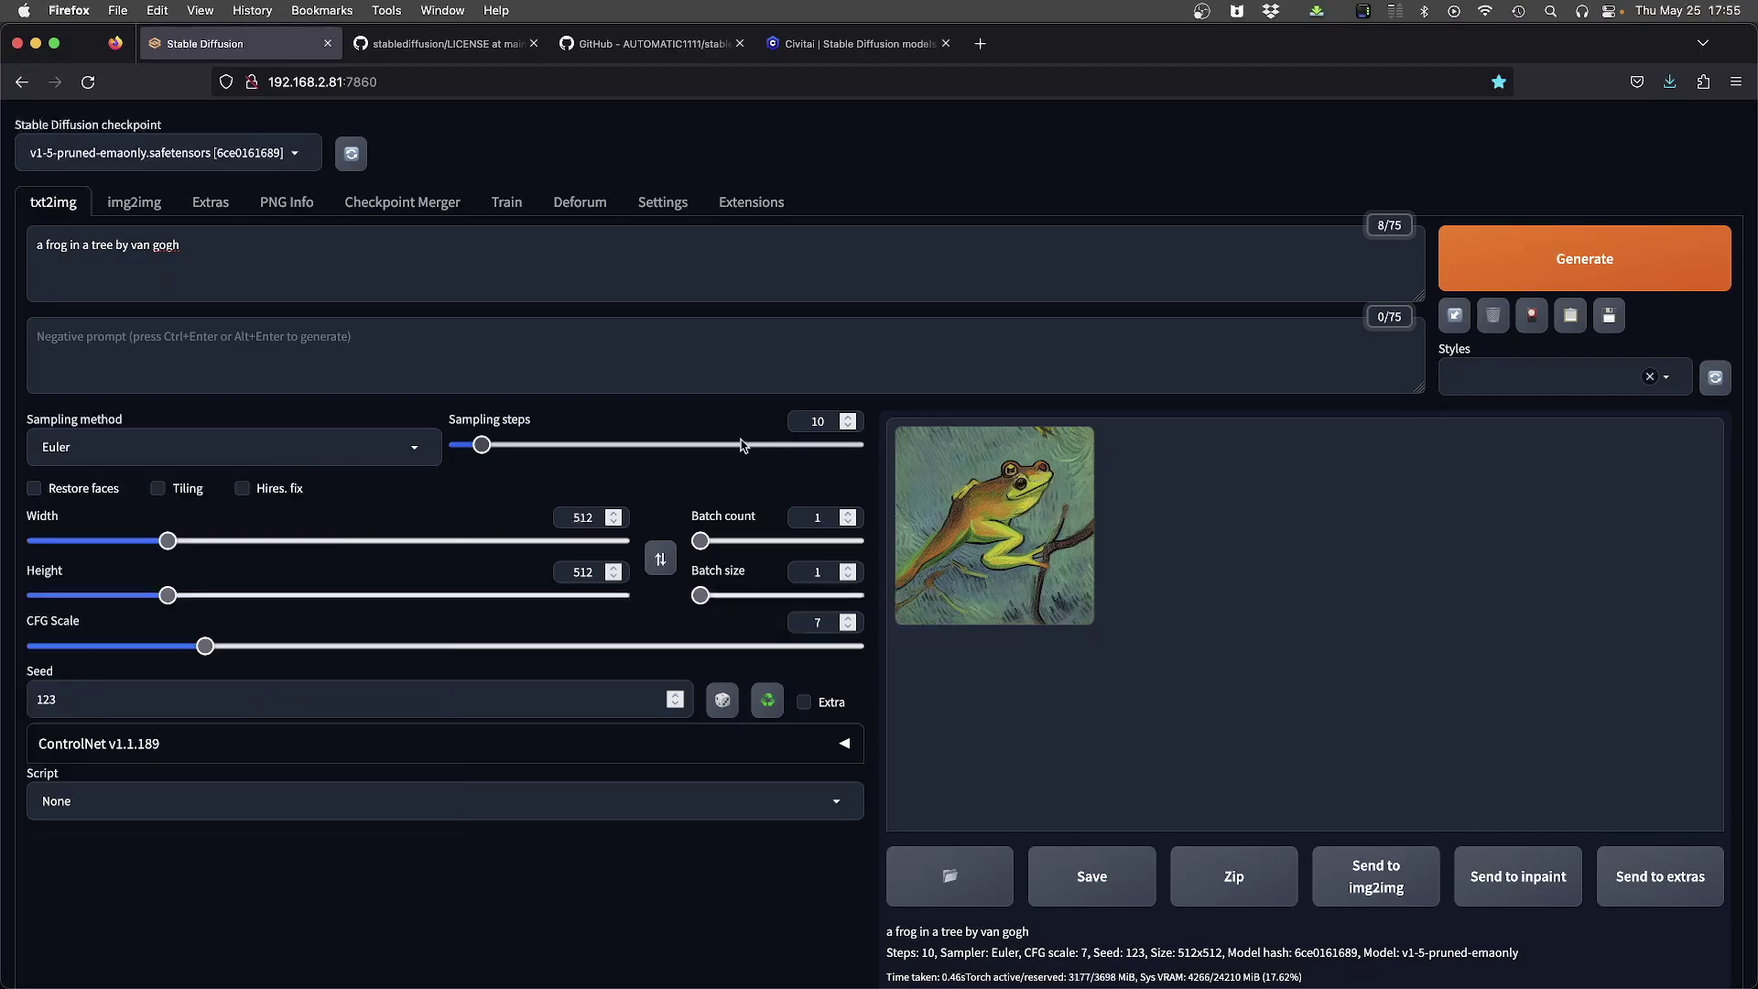
pyautogui.click(195, 443)
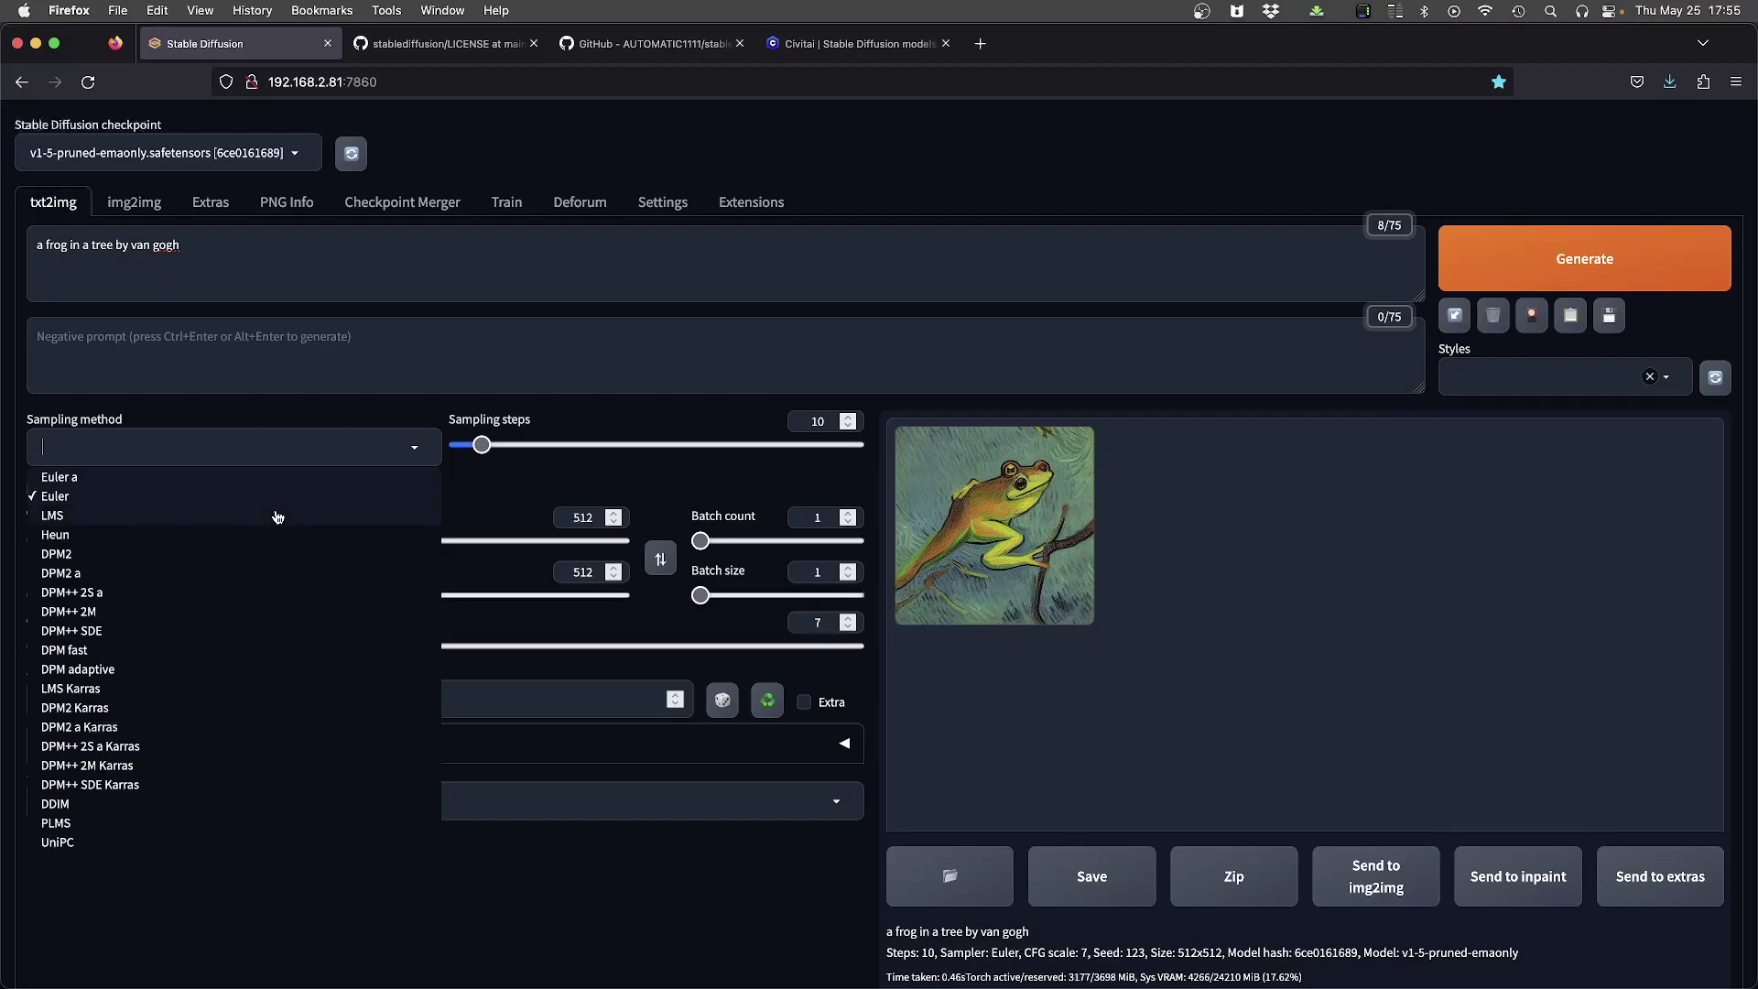
pyautogui.click(176, 497)
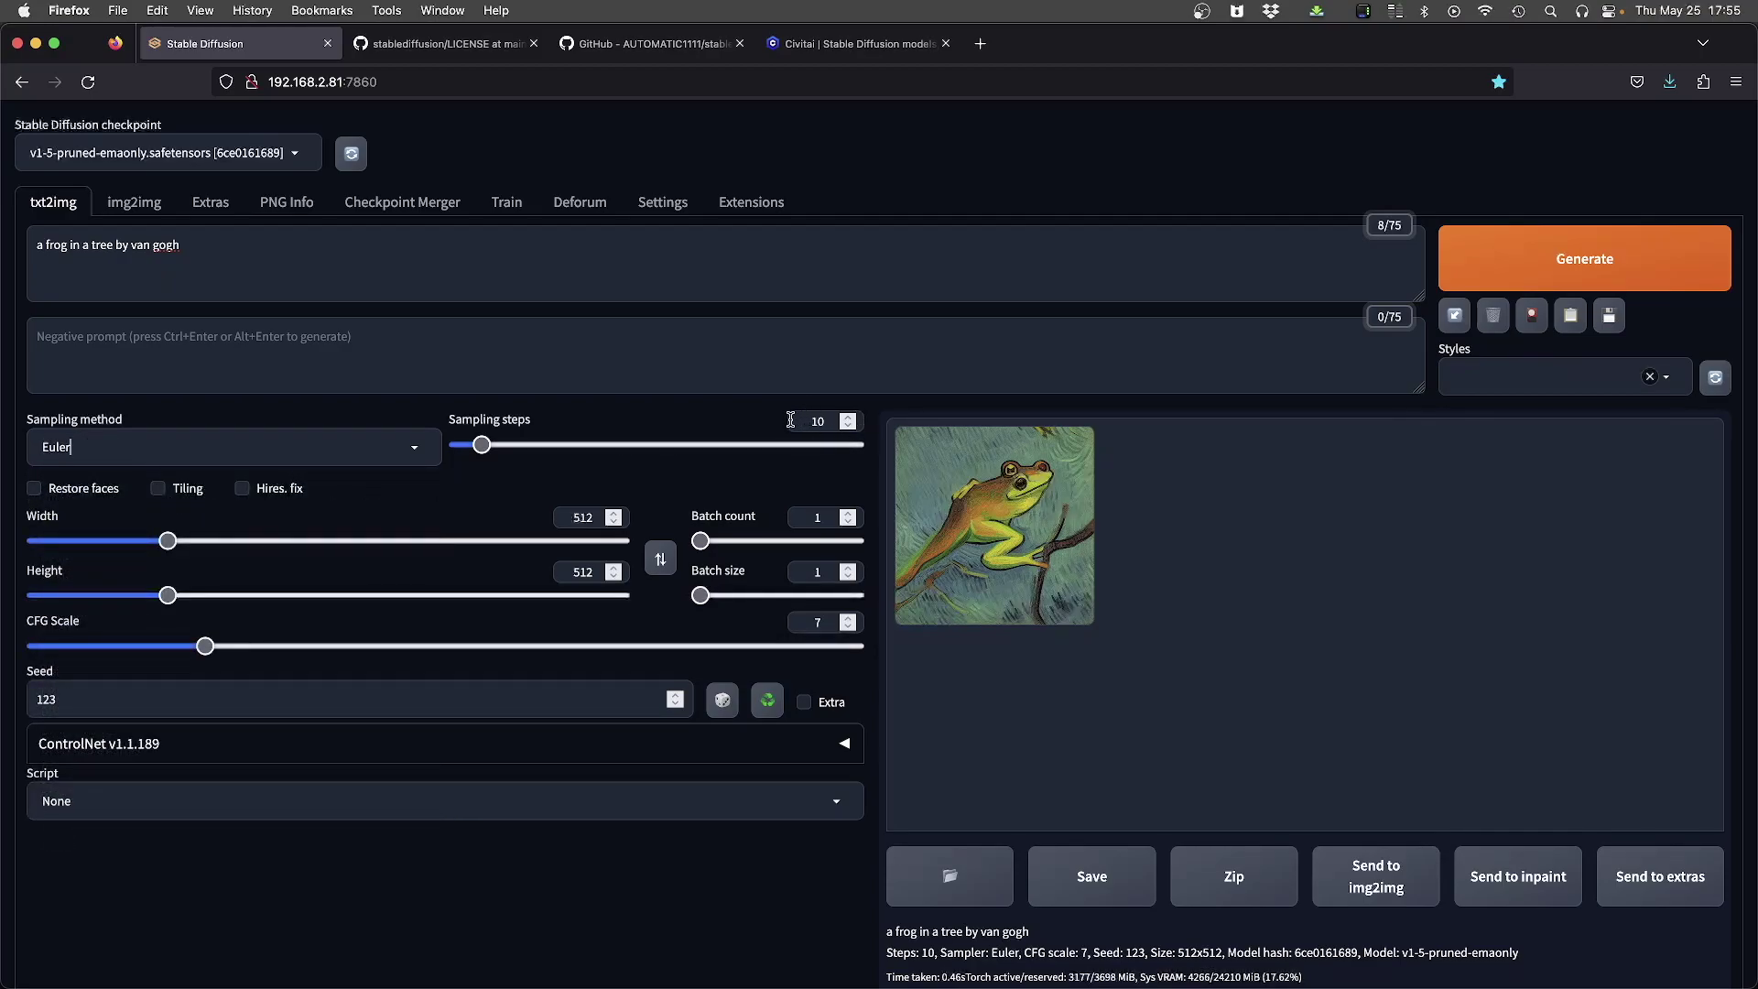
# Step: Set the sampling steps to 15 and generate the frog image again
pyautogui.doubleClick(818, 421)
pyautogui.write('2015')
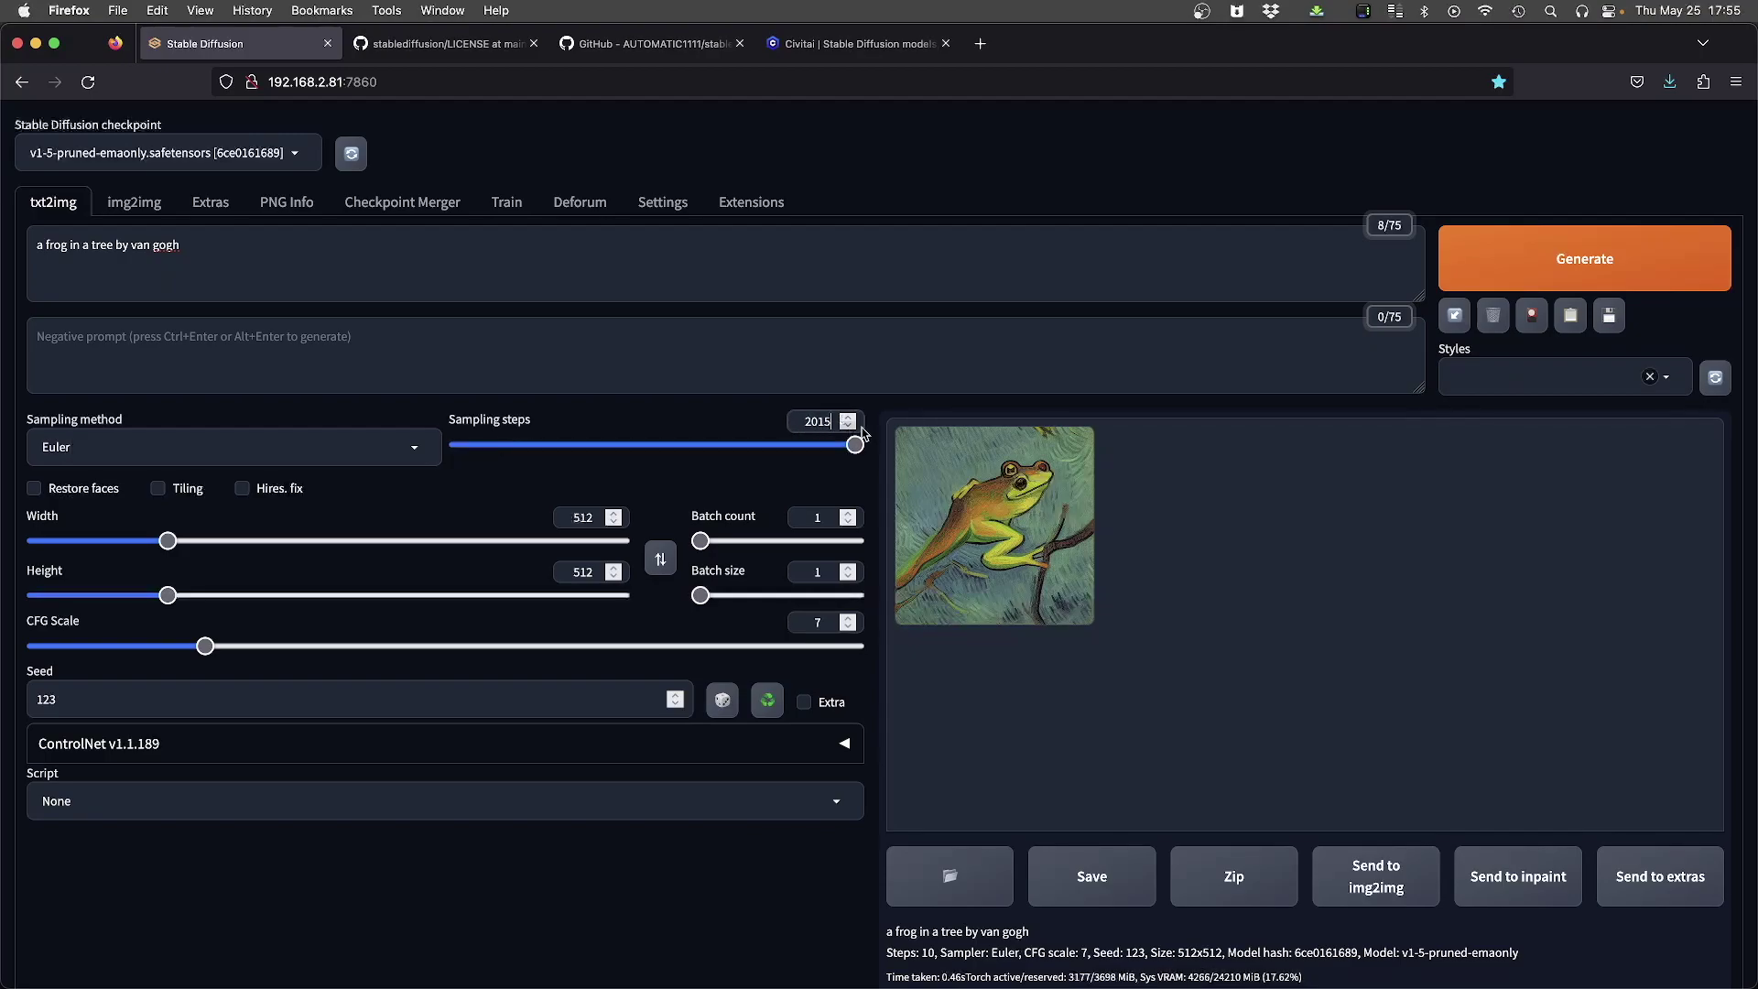
pyautogui.press('Delete')
pyautogui.press('Delete')
pyautogui.click(1508, 256)
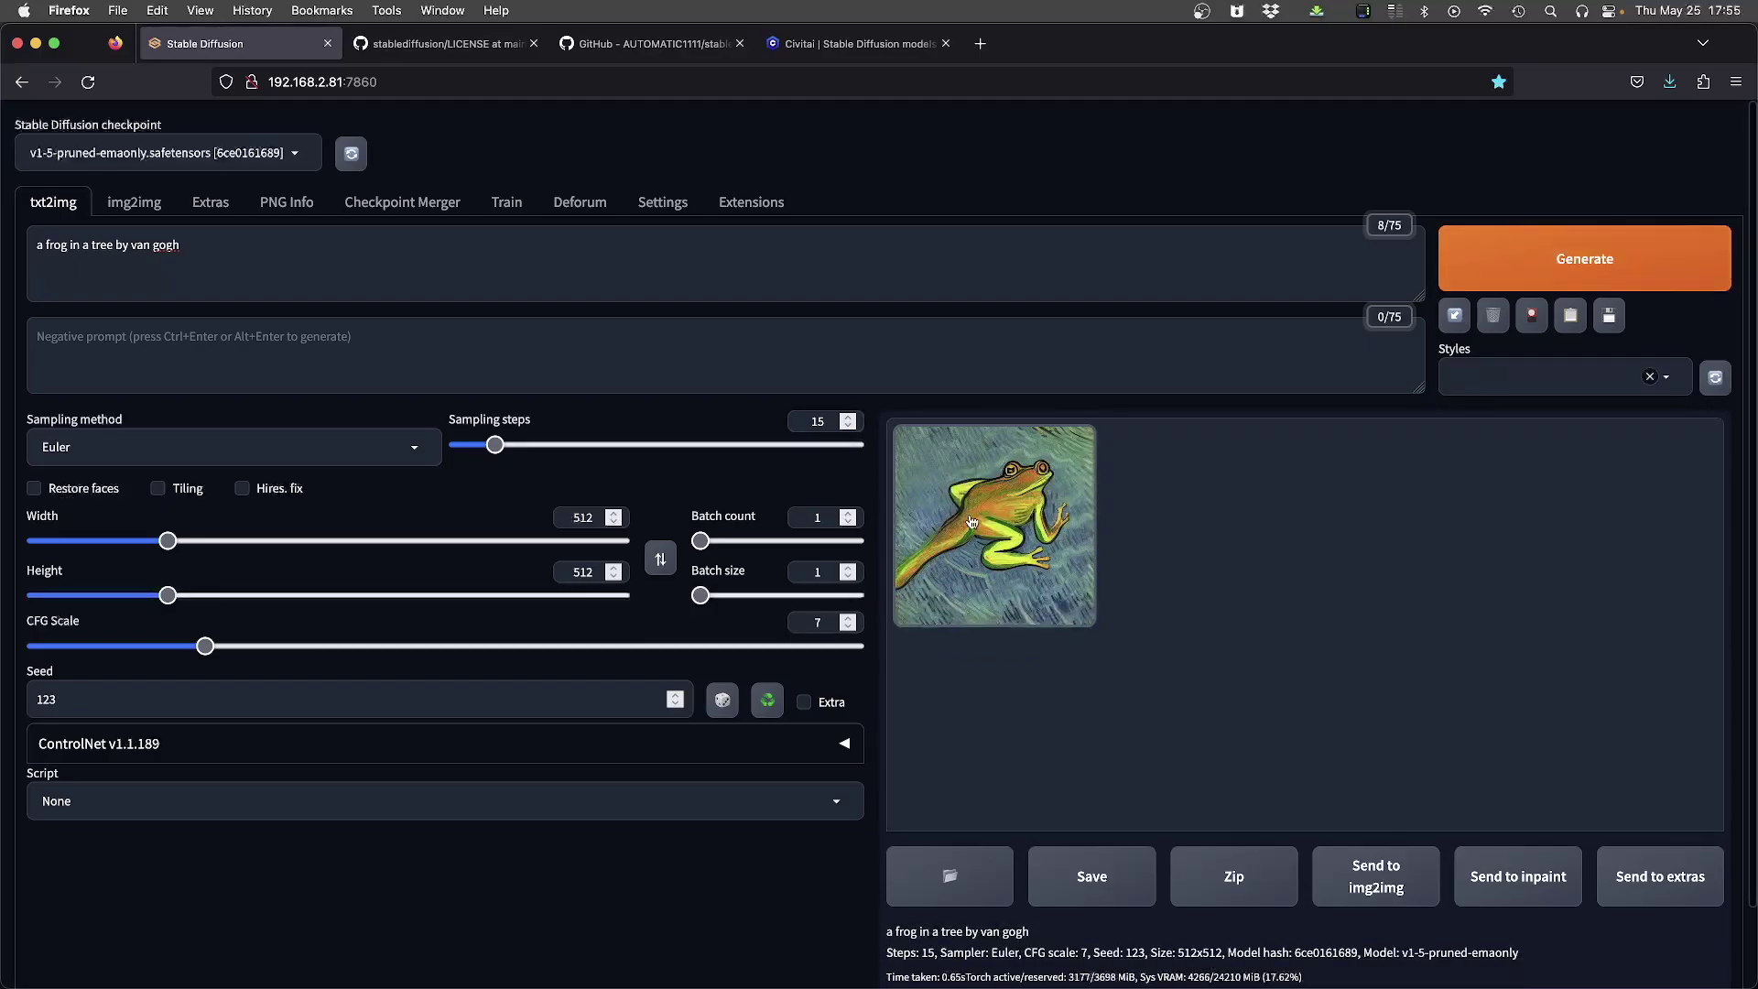
# Step: With the seed set to random (-1), set the batch count to 10 and generate the batch of frog images
pyautogui.click(205, 261)
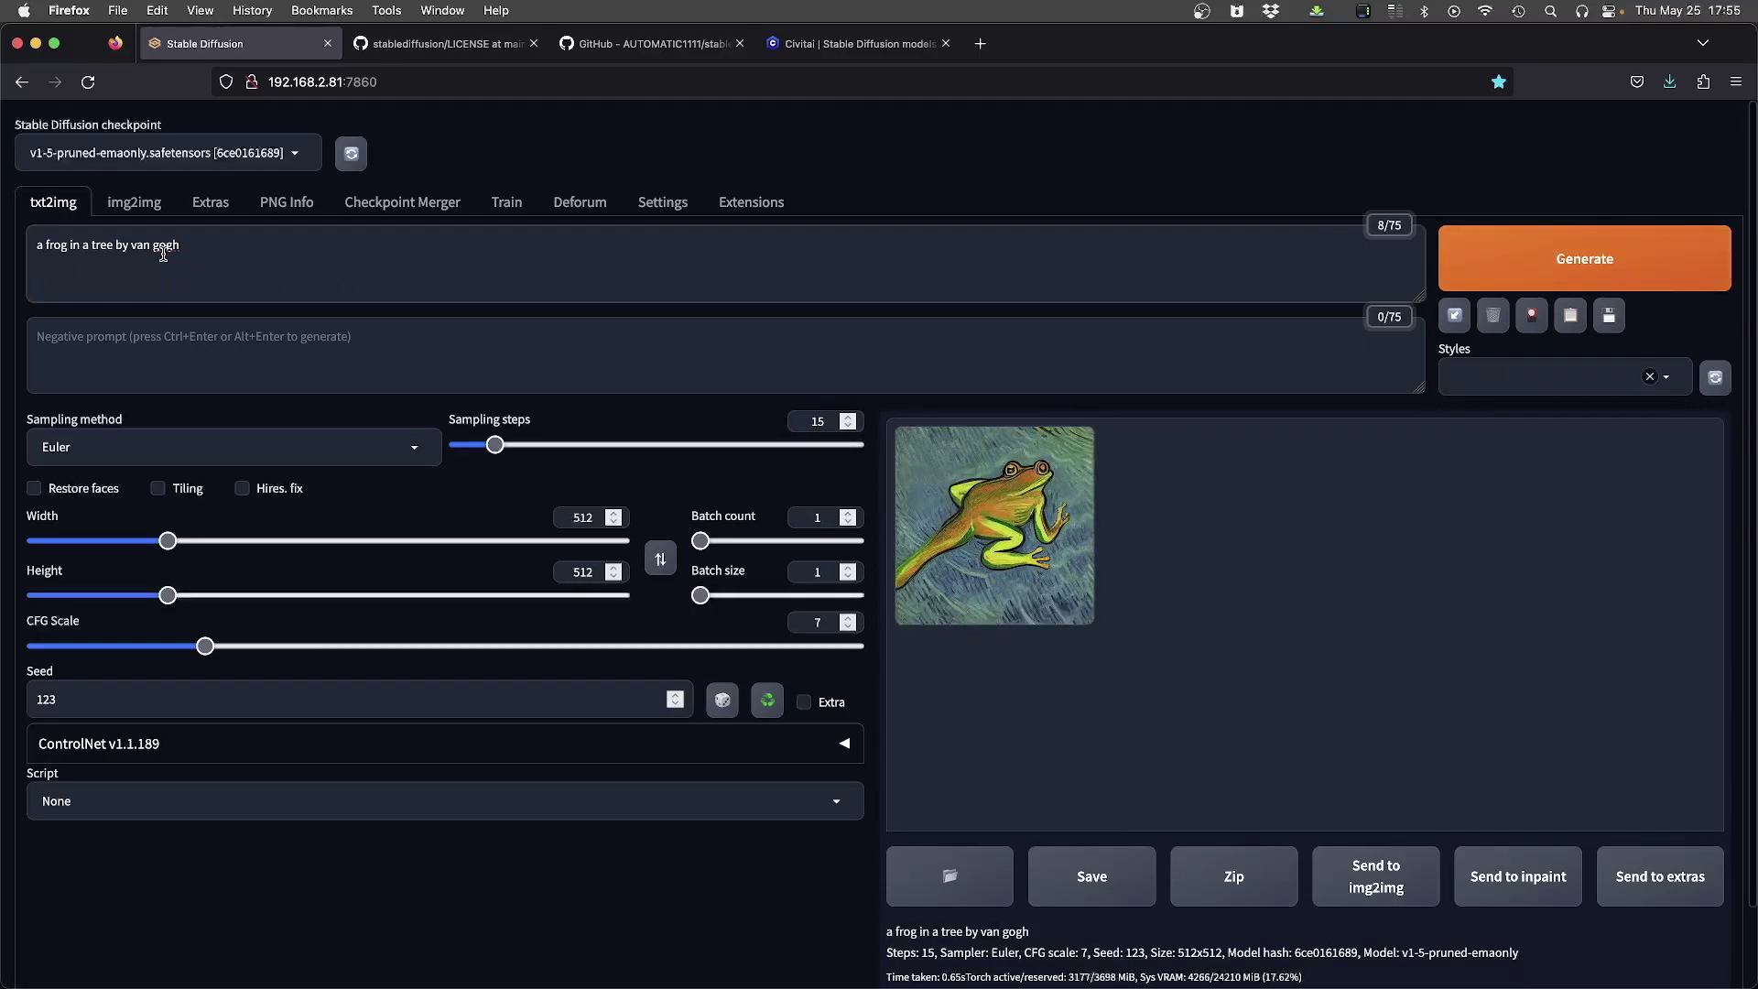
pyautogui.press('super+a')
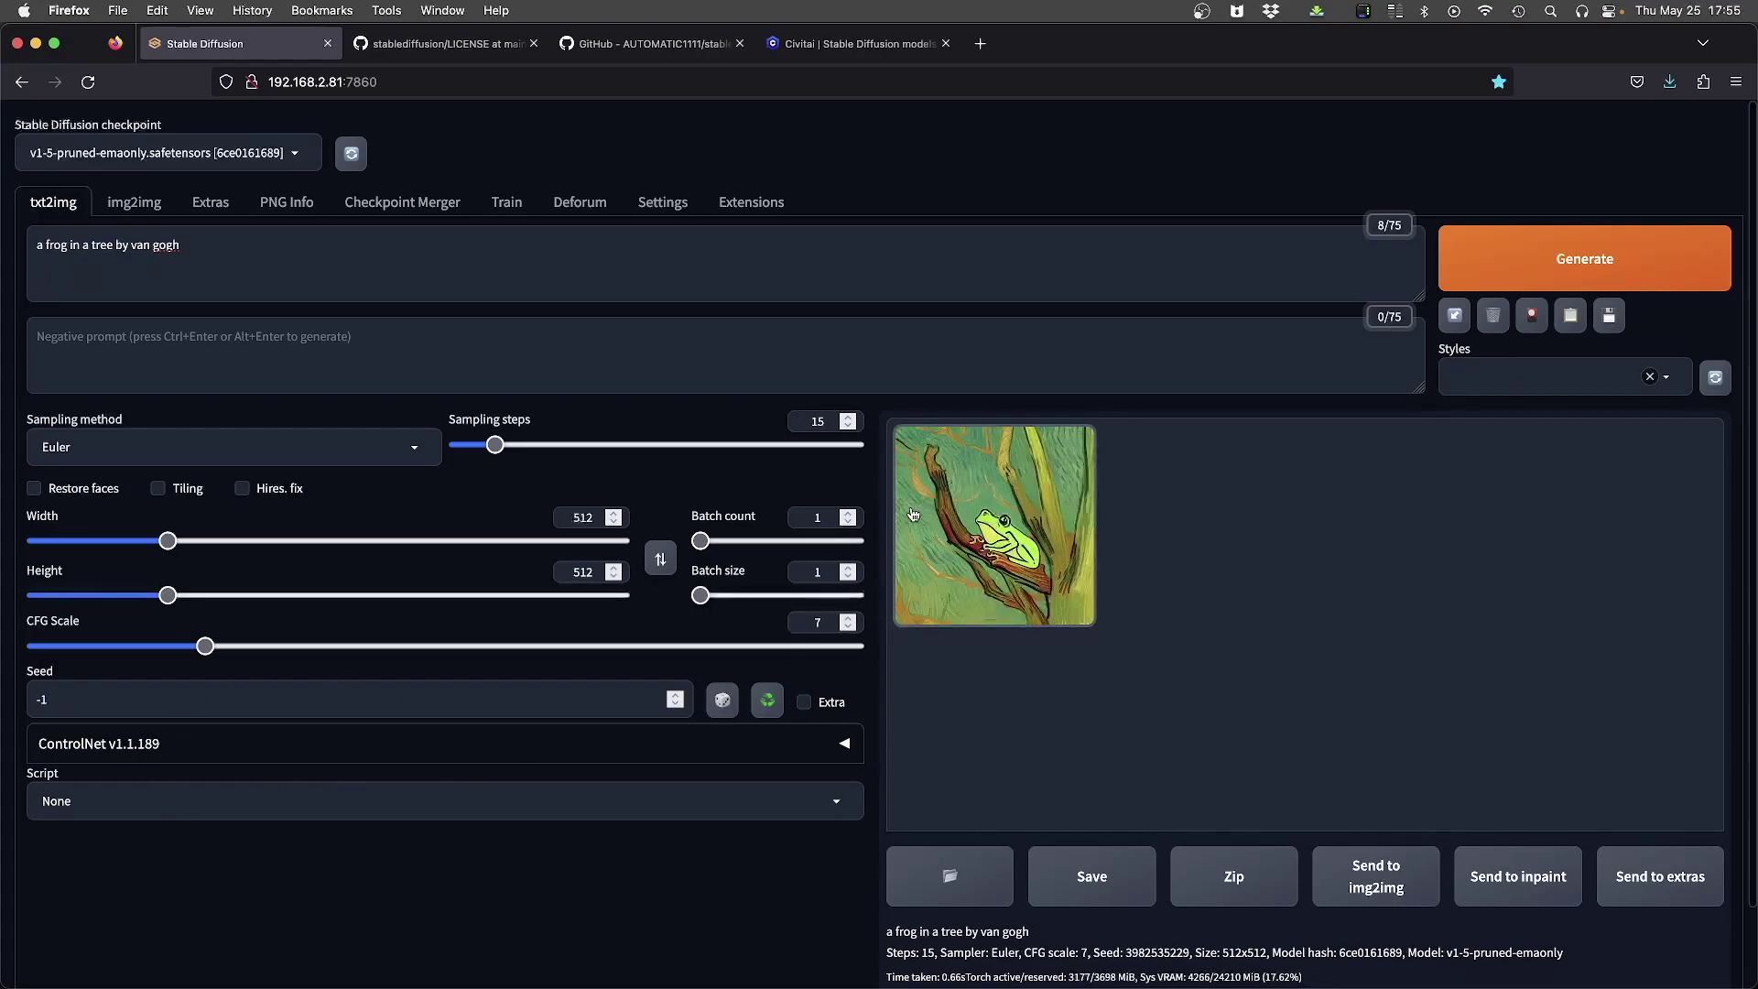
pyautogui.moveTo(224, 242); pyautogui.dragTo(20, 243)
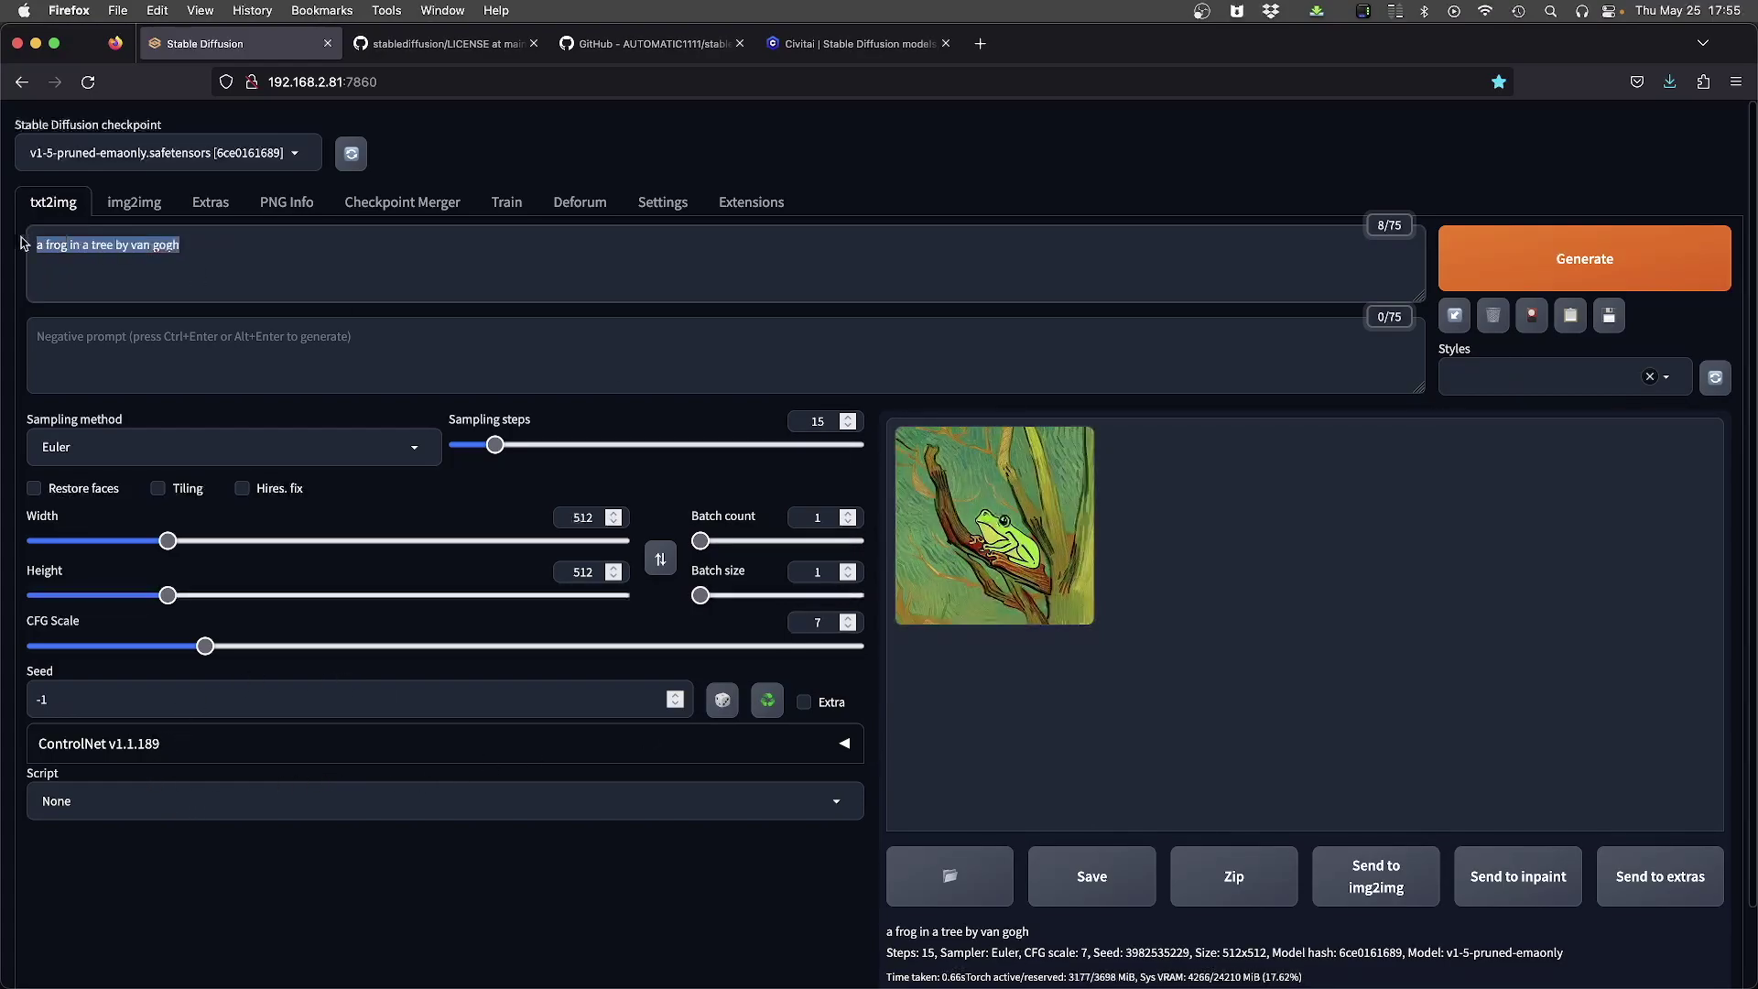
pyautogui.doubleClick(816, 517)
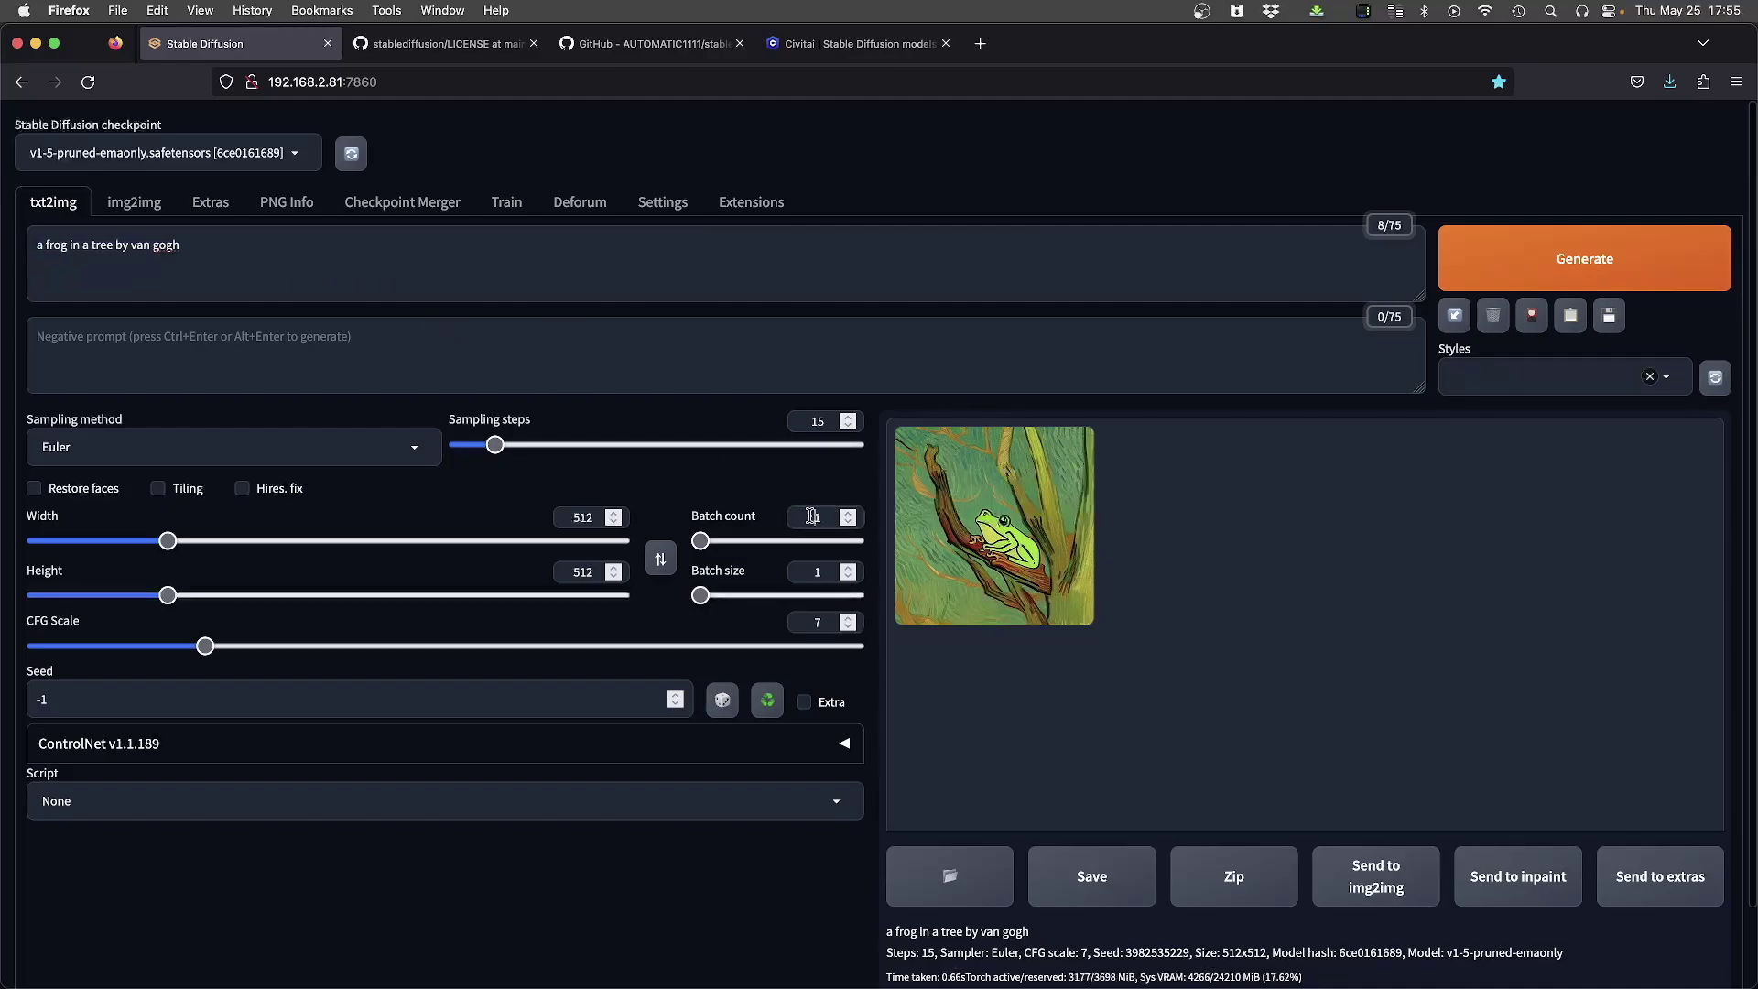
pyautogui.write('10')
pyautogui.click(1582, 264)
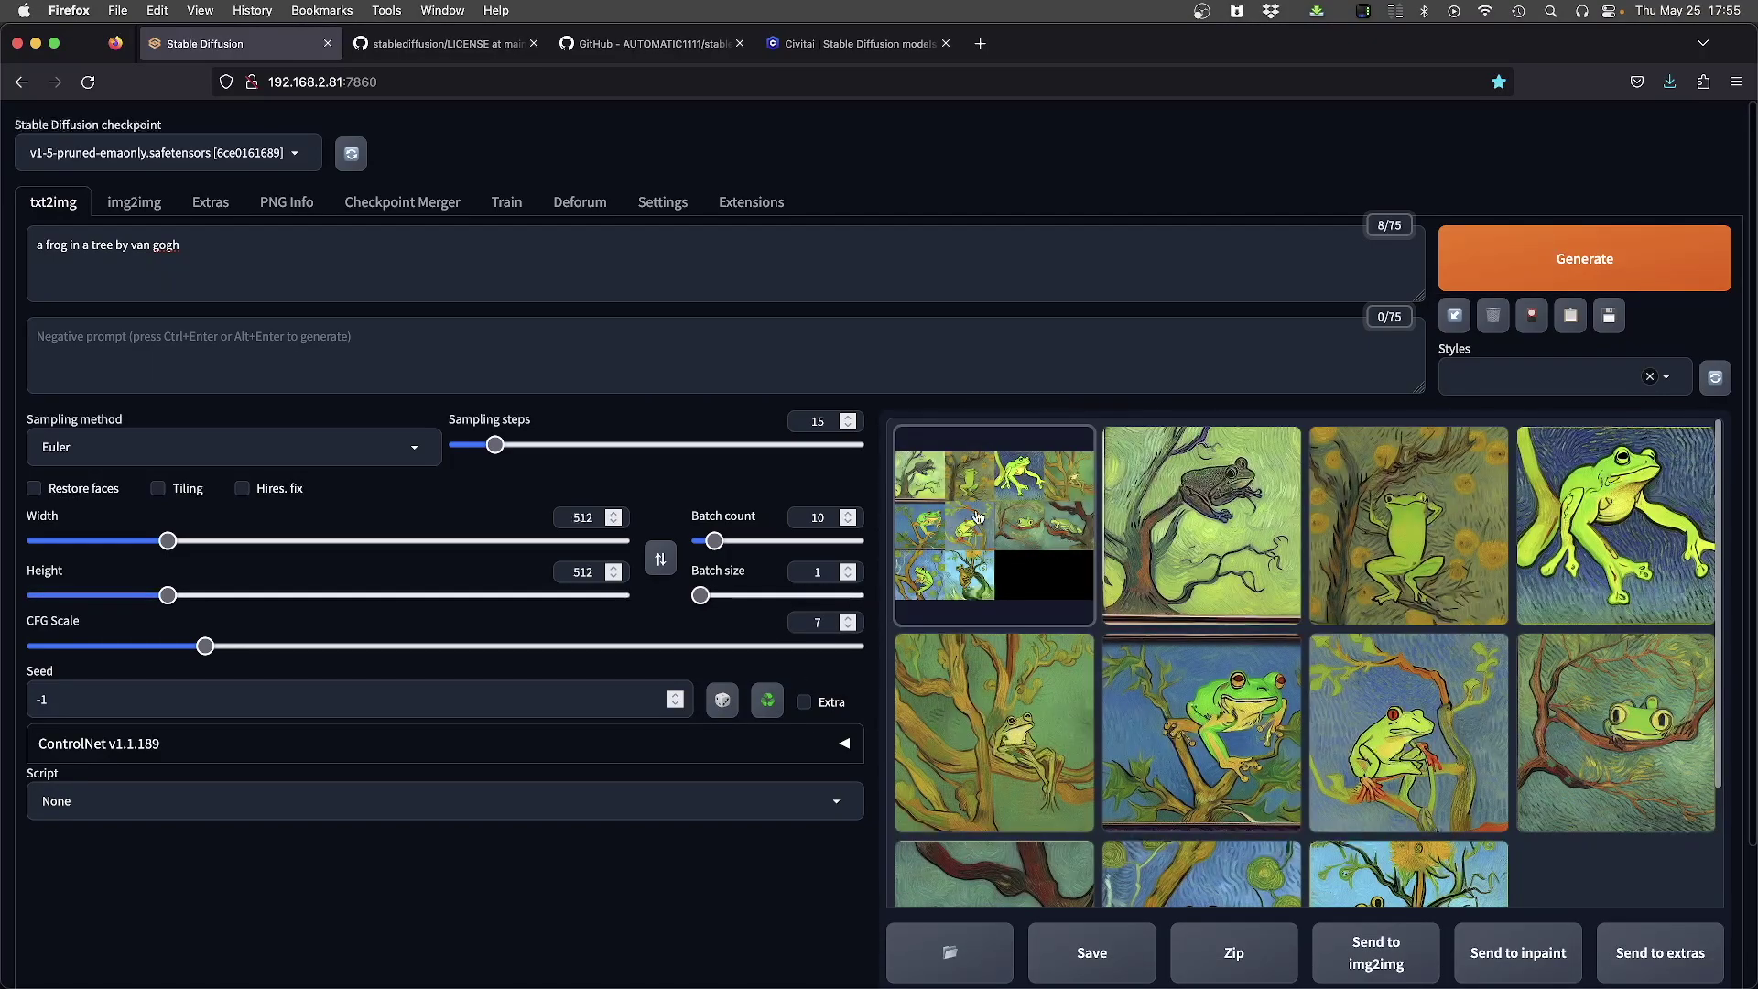
# Step: Enlarge the grid of generated frogs, browse through each image of the batch, and close the enlarged view
pyautogui.click(1006, 531)
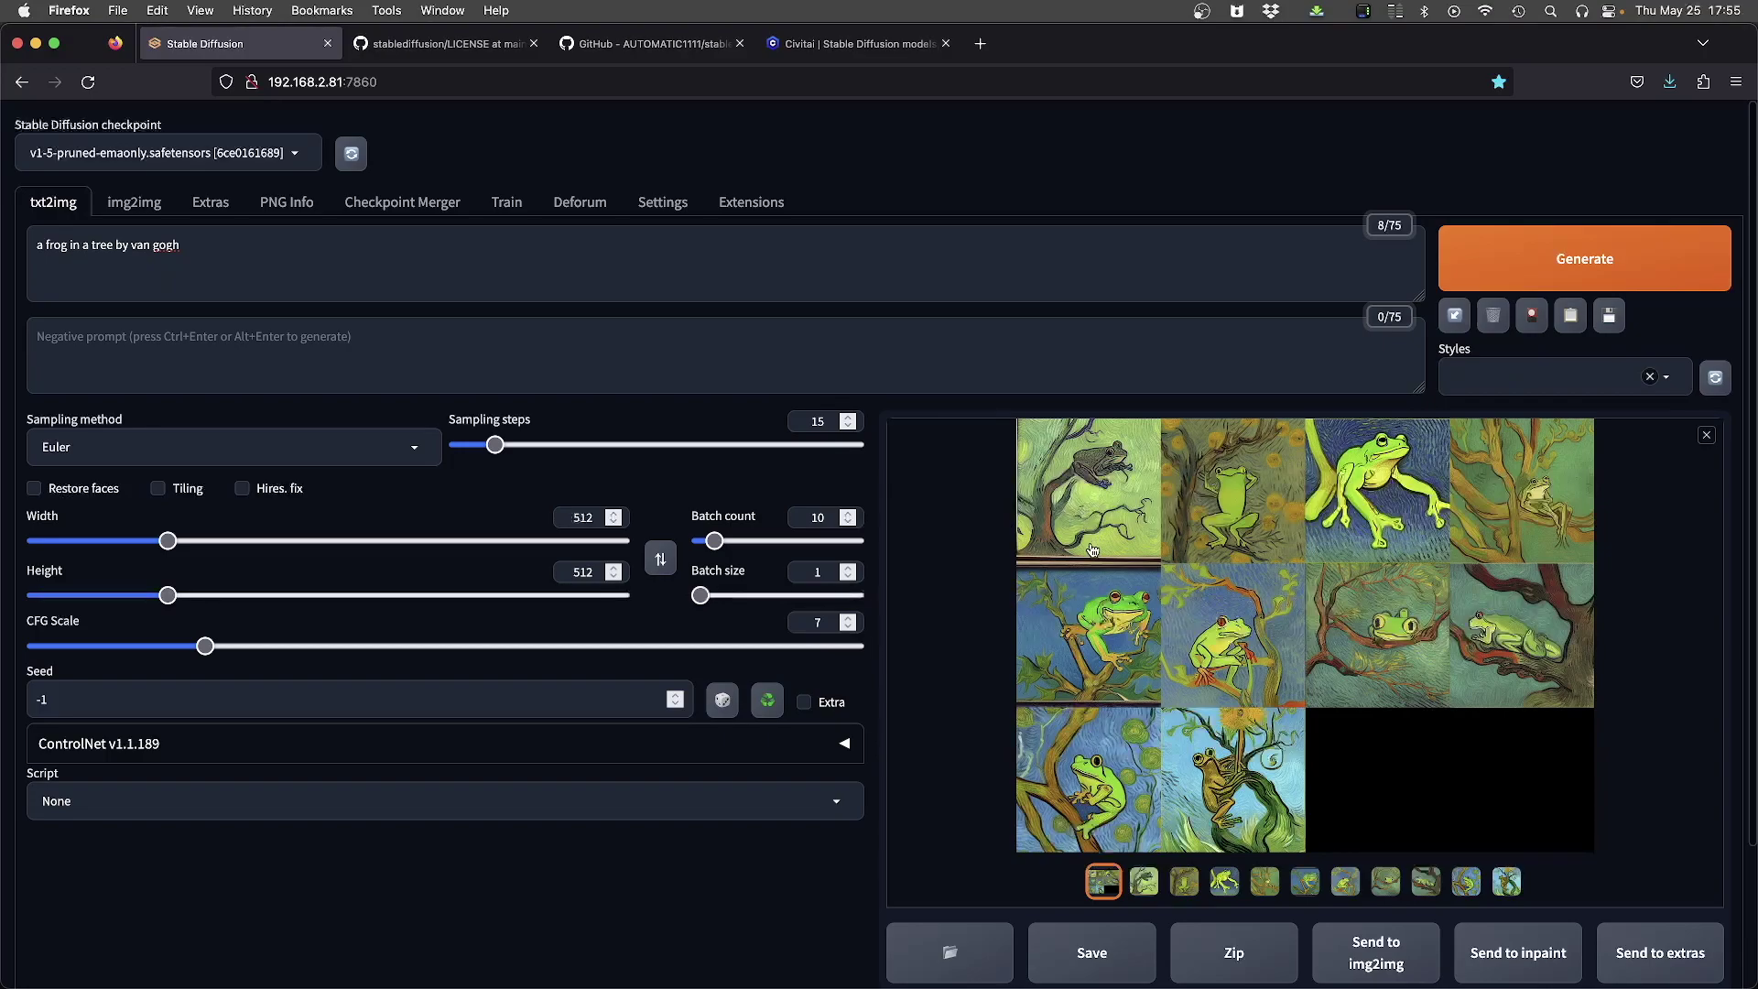
pyautogui.click(1039, 604)
pyautogui.click(1062, 597)
pyautogui.press('Right')
pyautogui.press('Right')
pyautogui.press('Right')
pyautogui.press('Right')
pyautogui.press('Right')
pyautogui.press('Right')
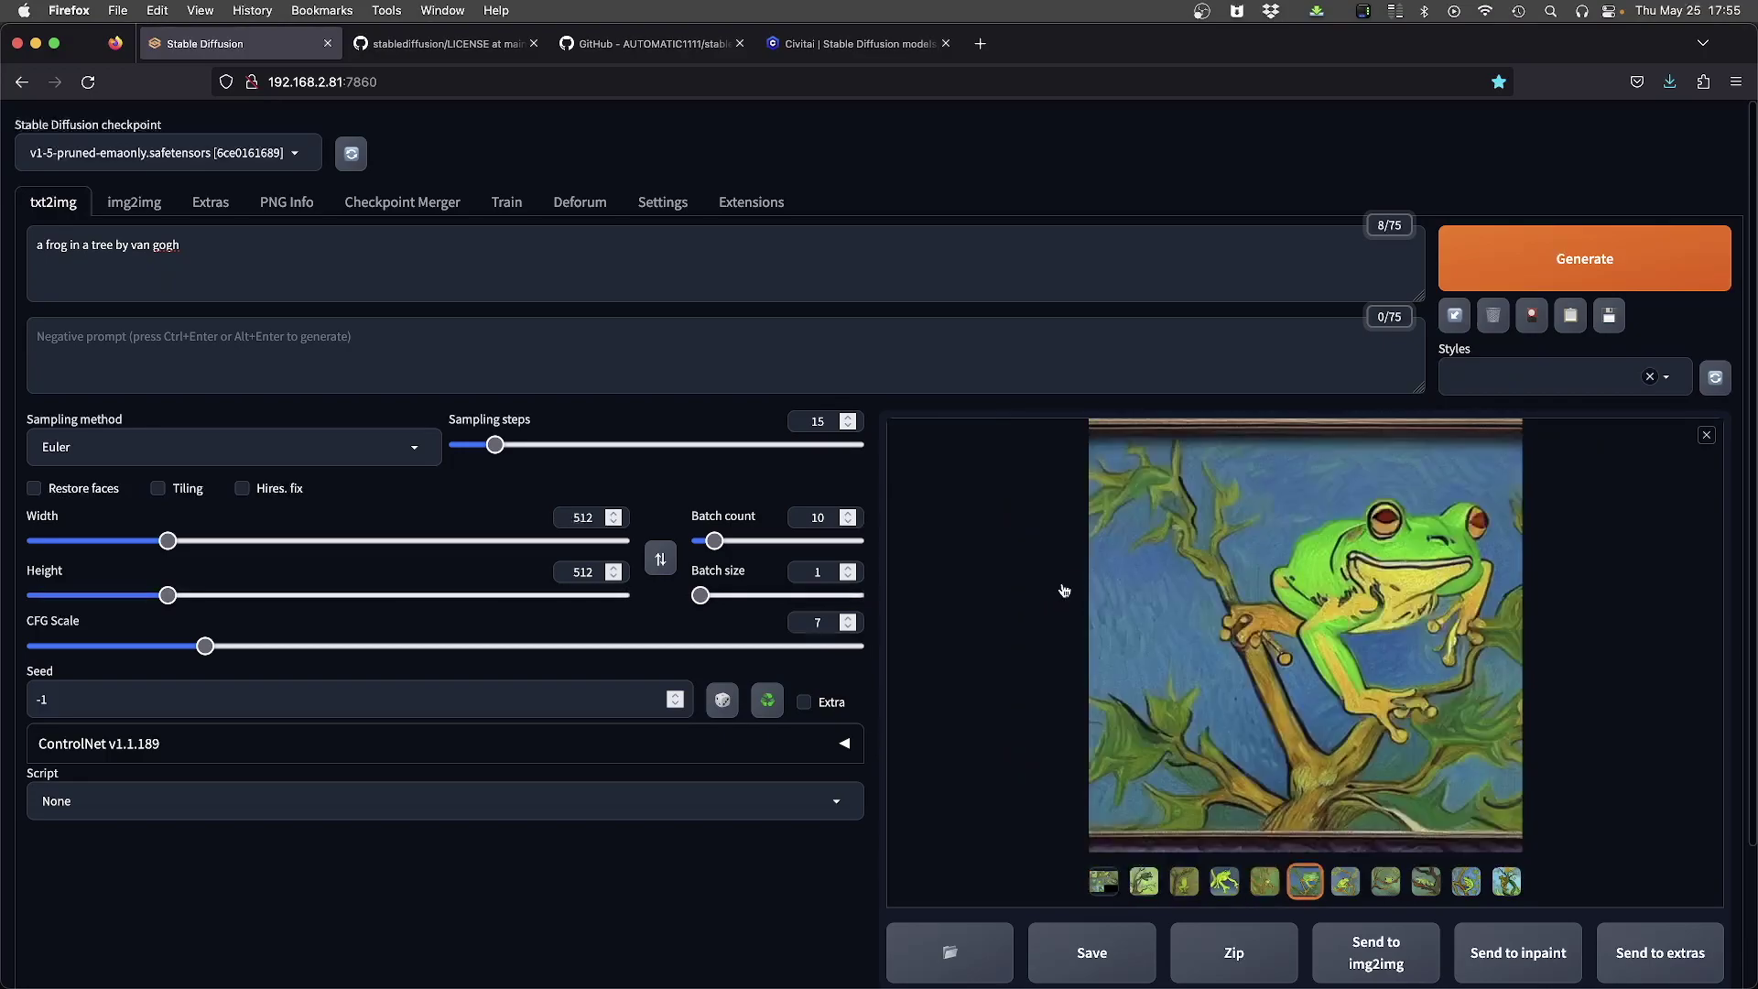
pyautogui.press('Right')
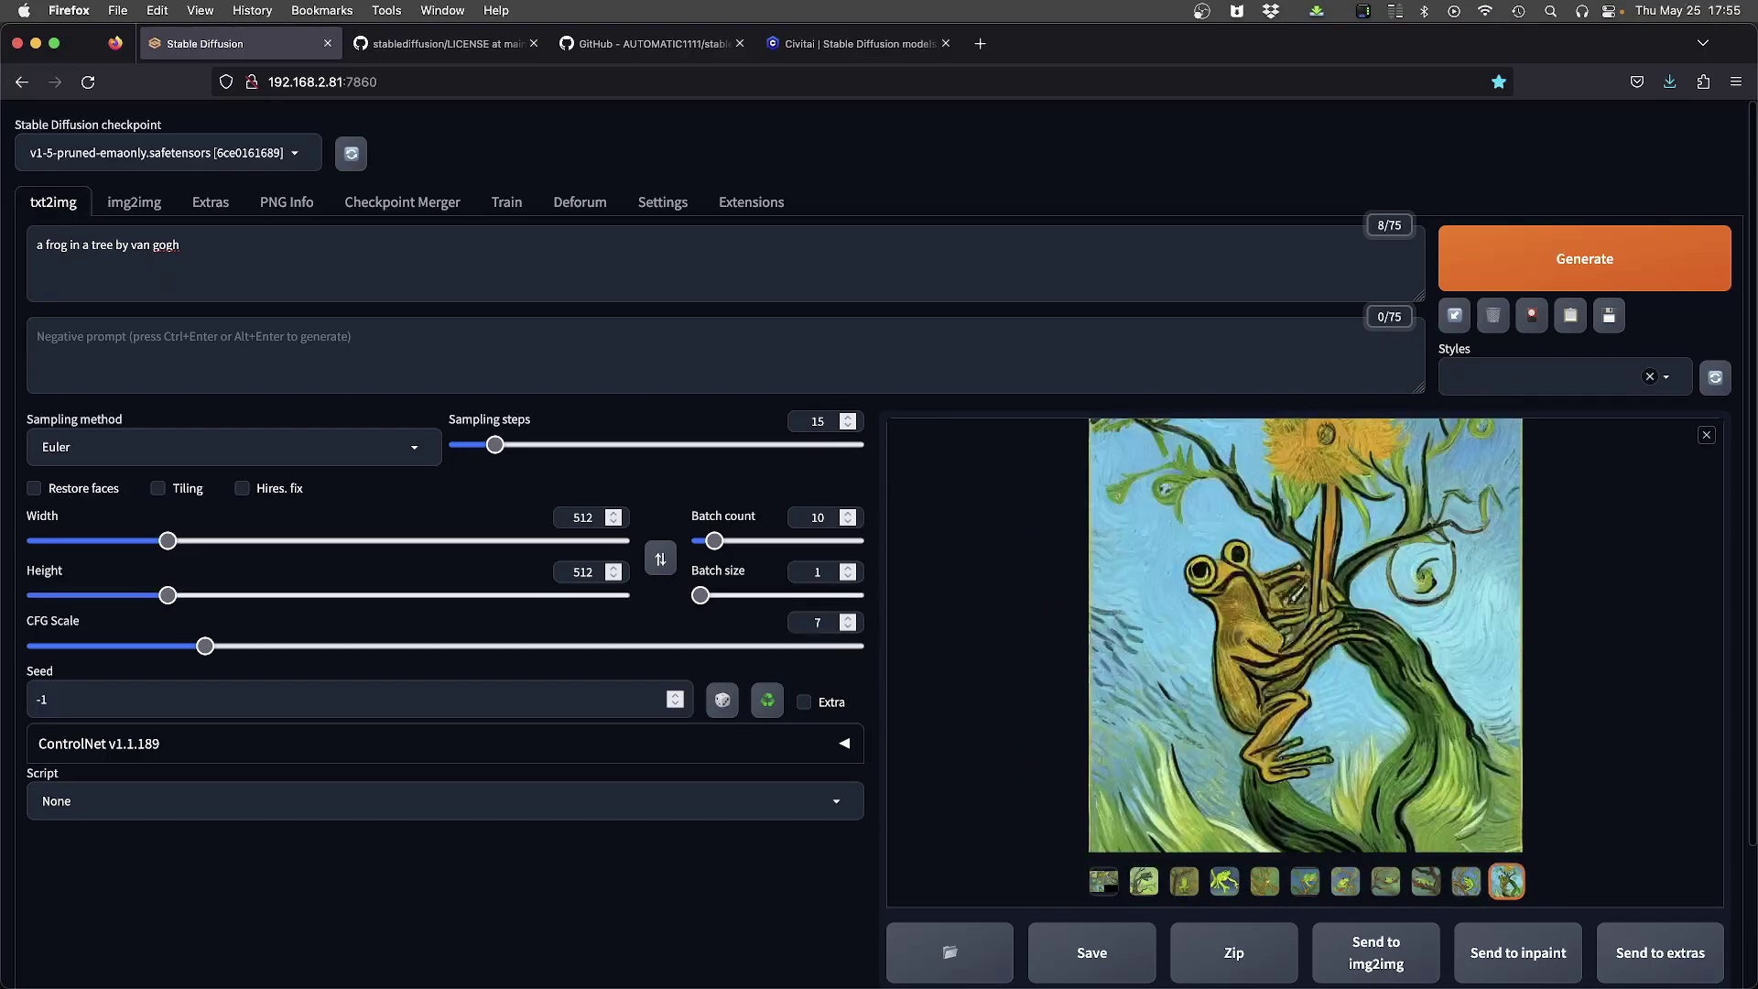
pyautogui.press('Escape')
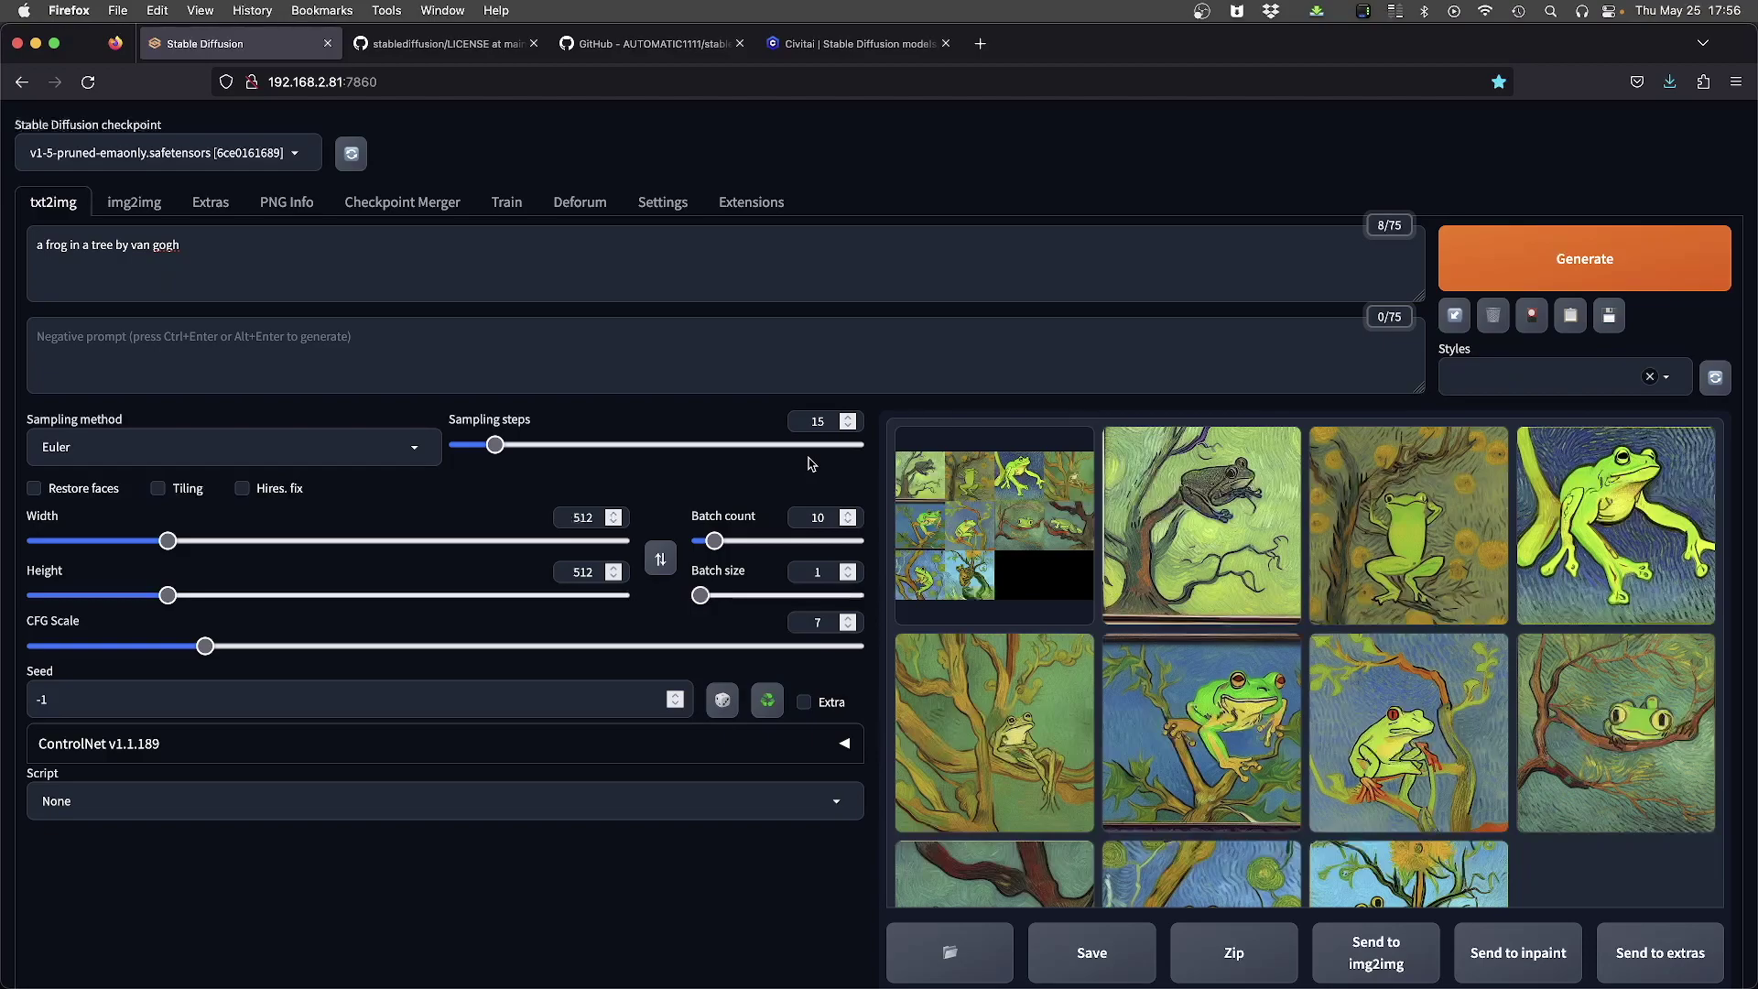
# Step: Set the batch count to 1, replace the prompt with "um urso" and generate the image
pyautogui.tripleClick(205, 245)
pyautogui.doubleClick(803, 515)
pyautogui.write('1')
pyautogui.tripleClick(51, 241)
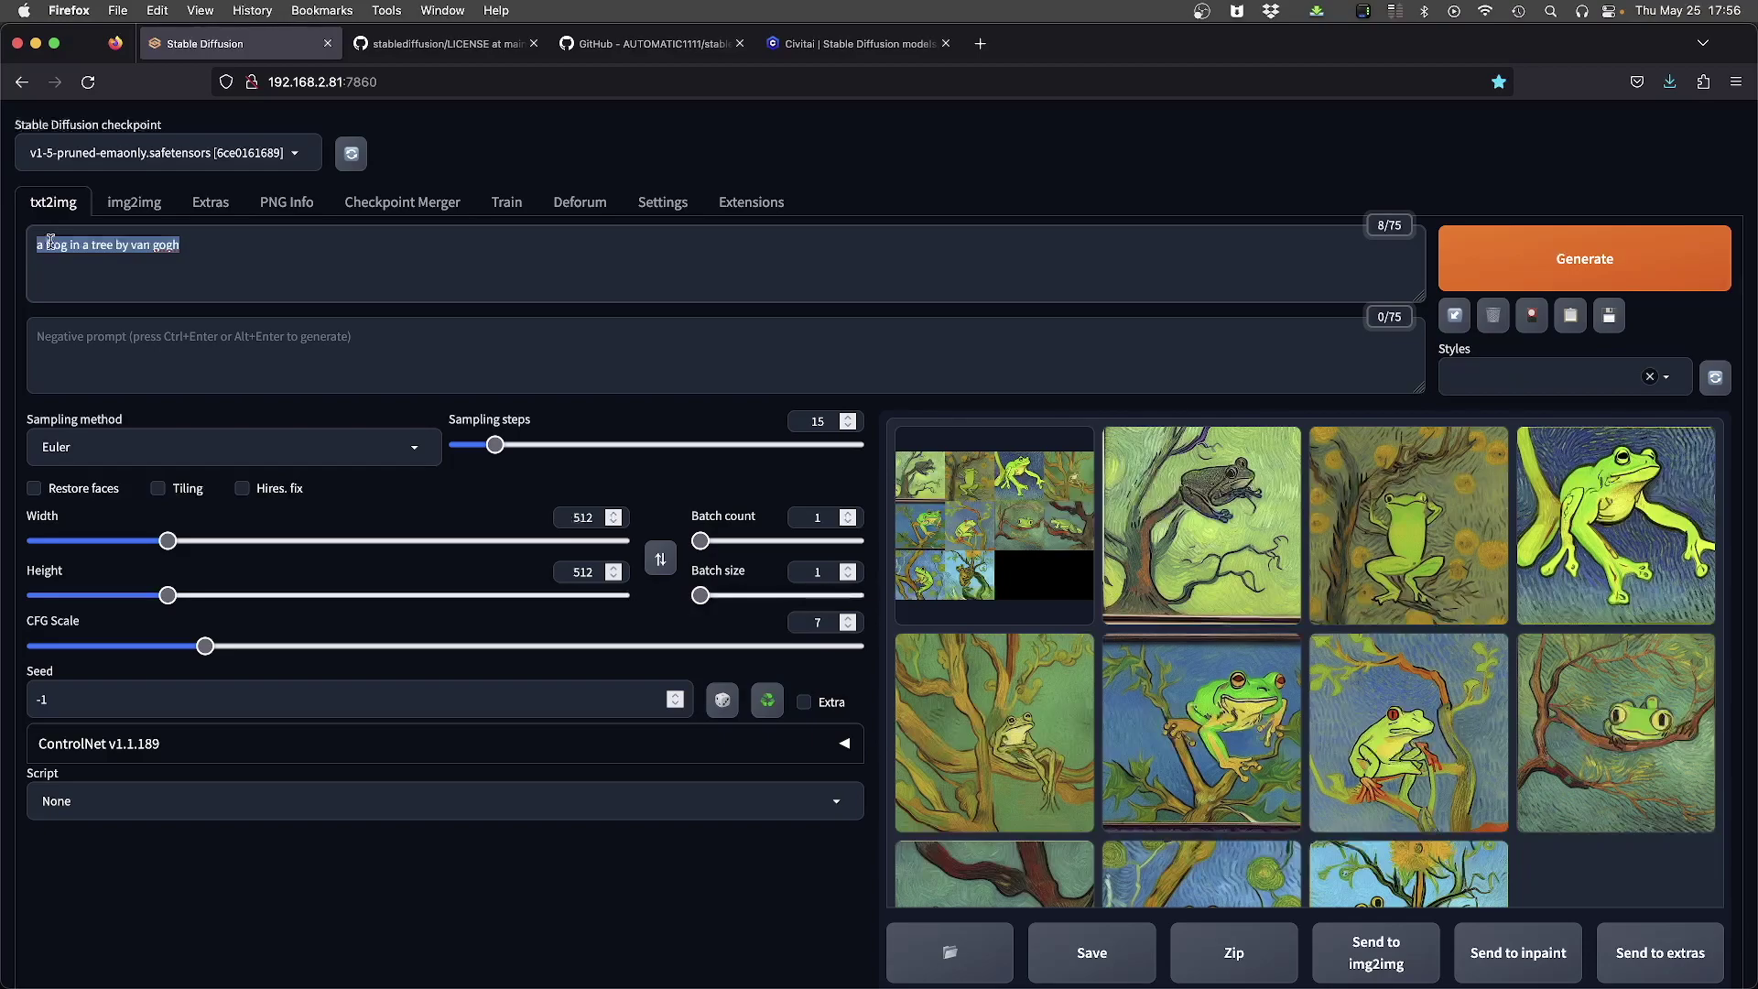
pyautogui.write('um urso')
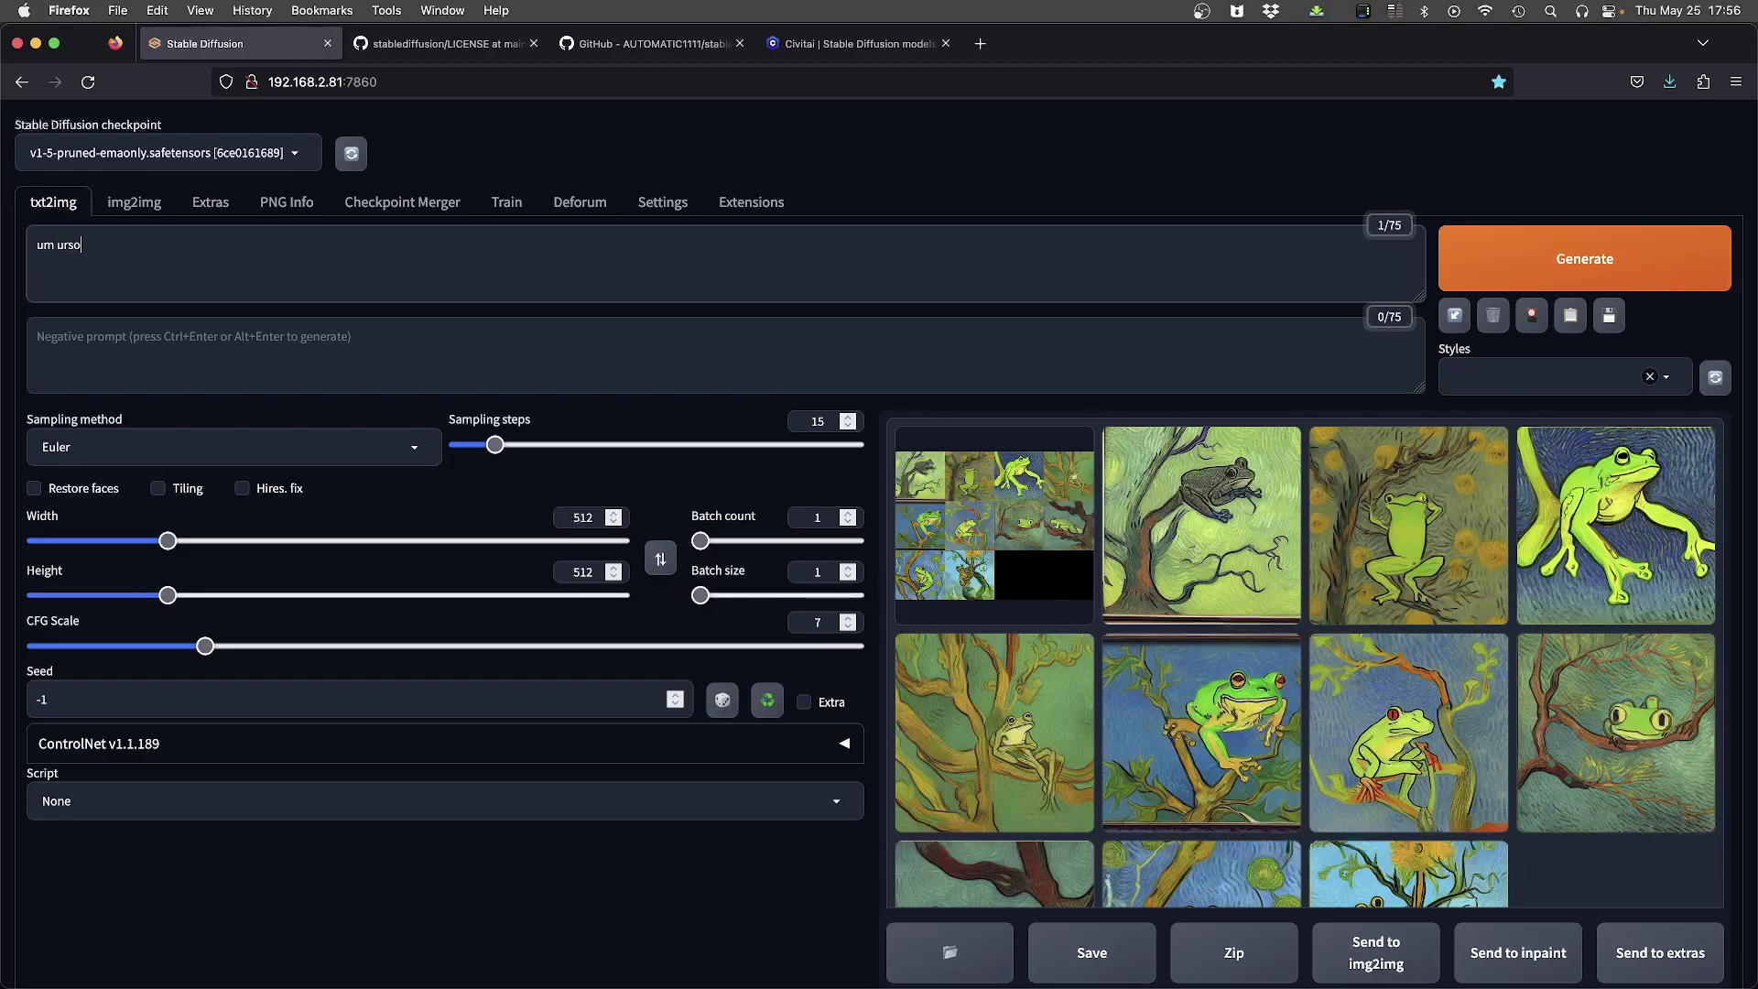
pyautogui.hotkey('ctrl', 'Return')
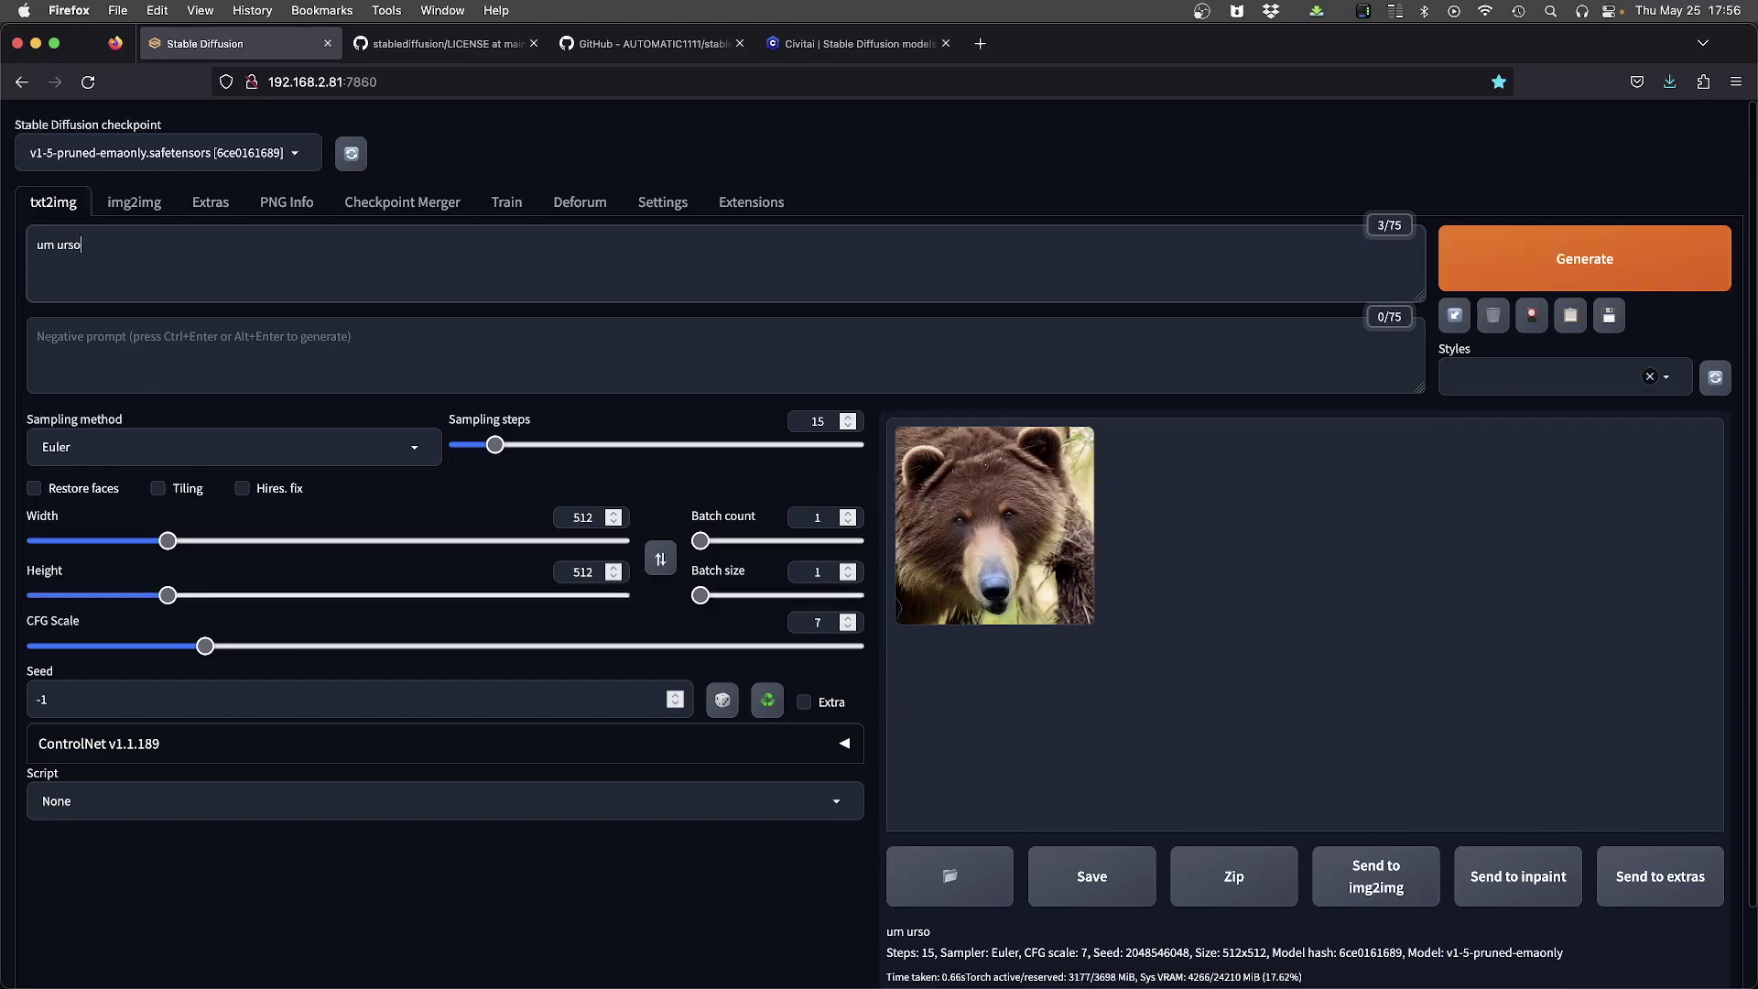
# Step: Generate further variations of the bear with the same "um urso" prompt
pyautogui.tripleClick(57, 243)
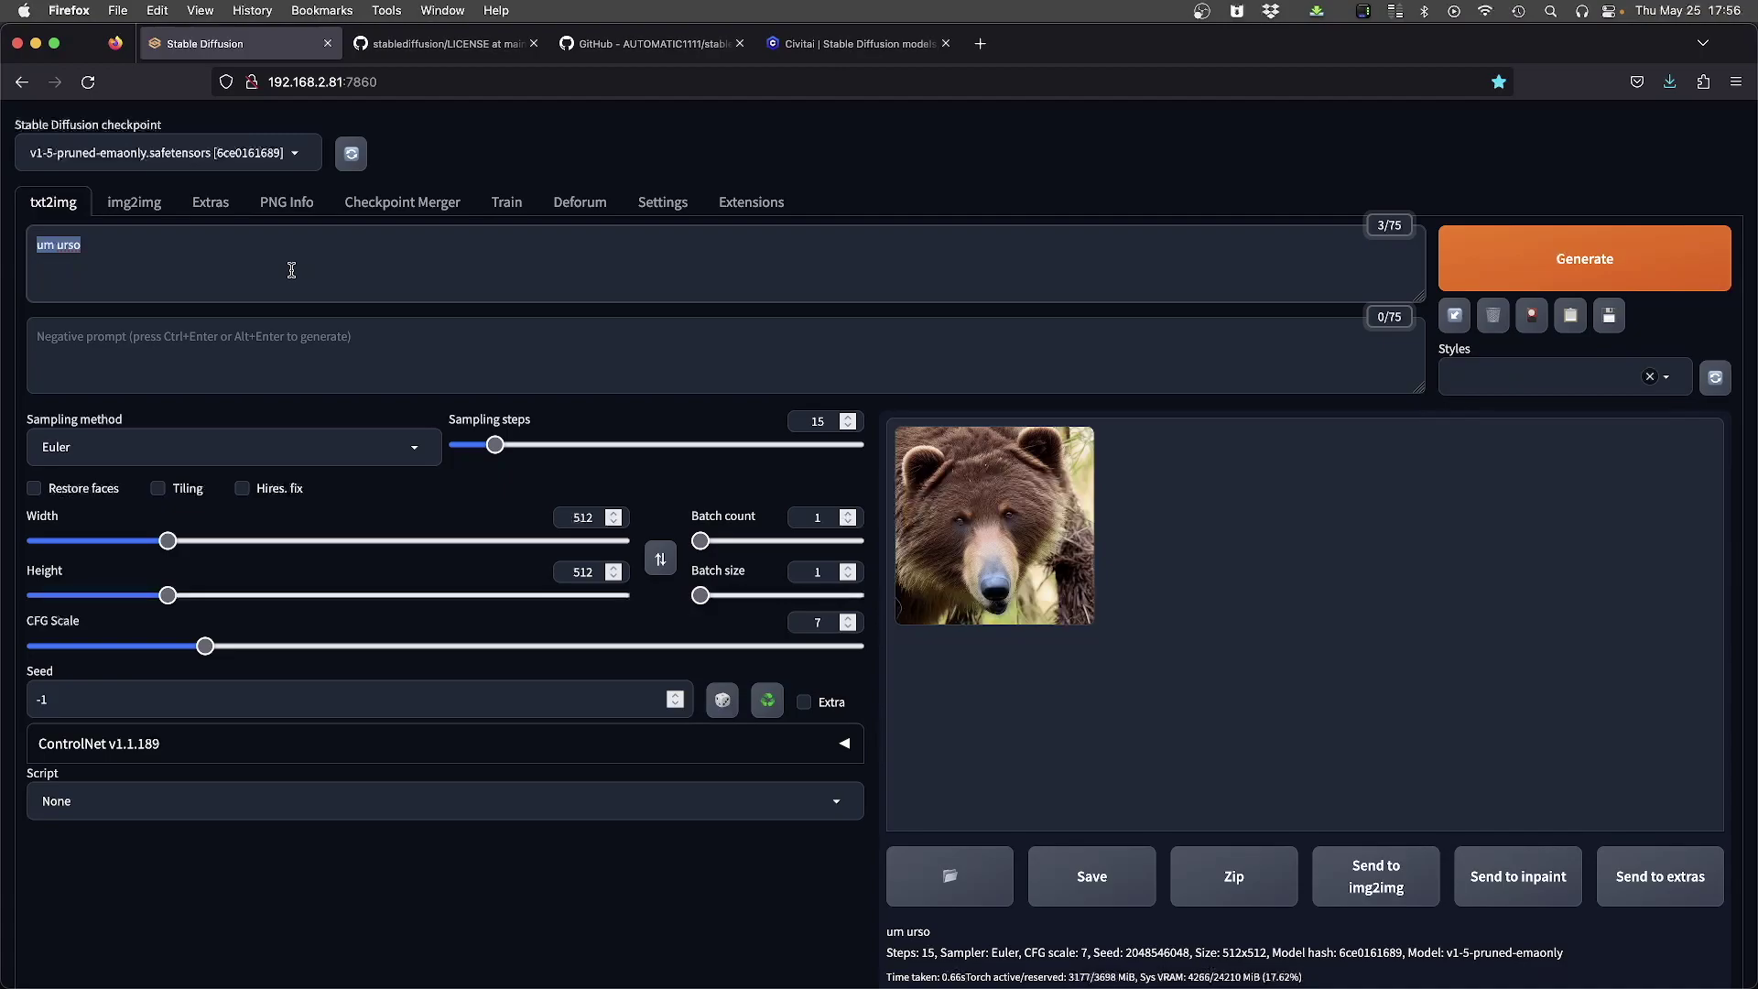
pyautogui.hotkey('ctrl', 'Return')
pyautogui.hotkey('ctrl', 'Return')
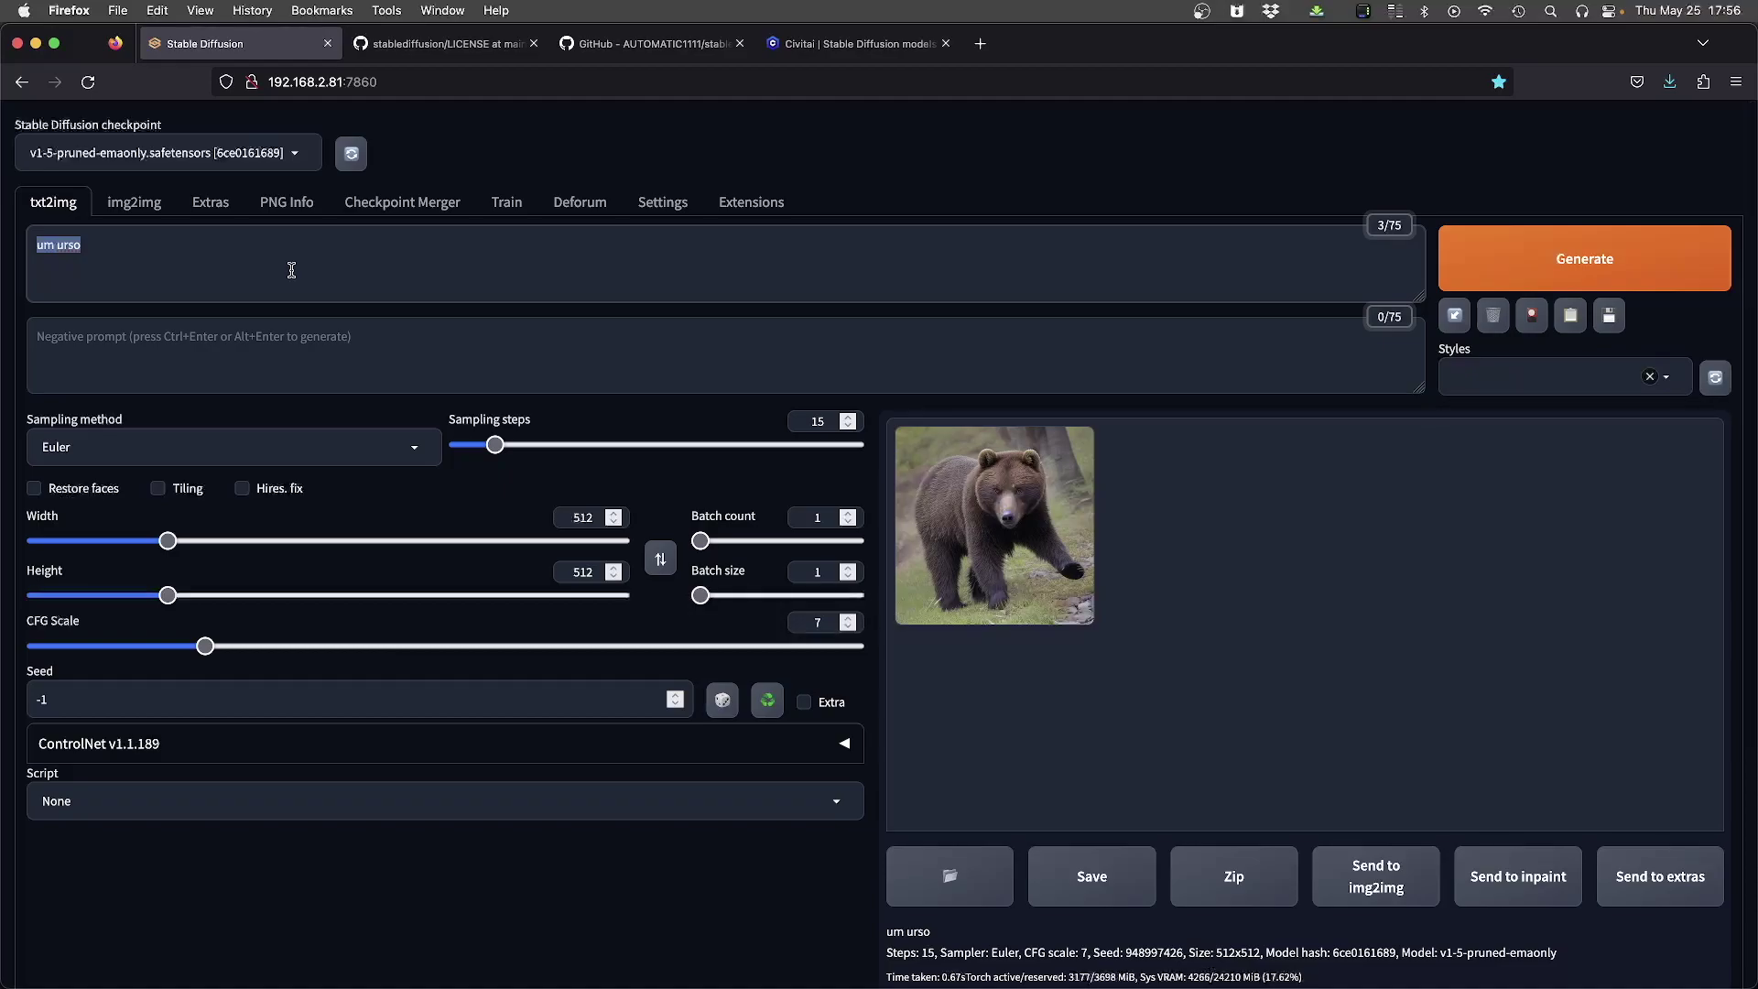
pyautogui.click(291, 270)
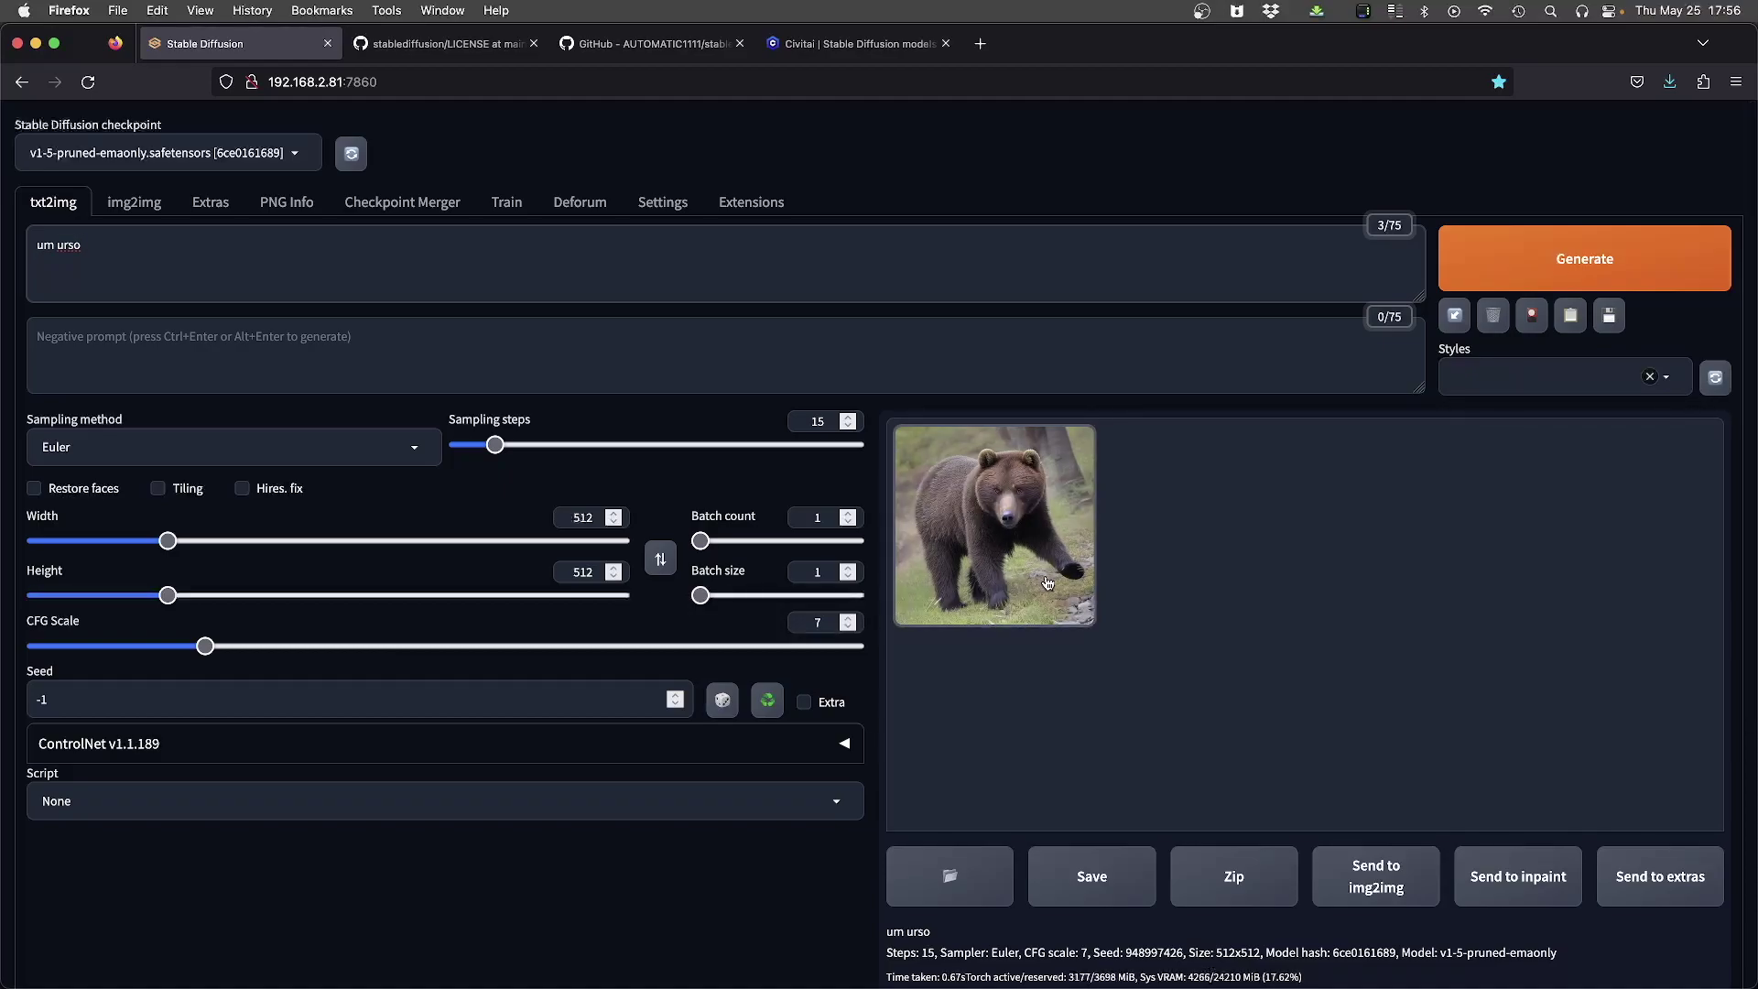
# Step: Set the sampling steps to 25 and generate a new bear image
pyautogui.doubleClick(824, 421)
pyautogui.write('25')
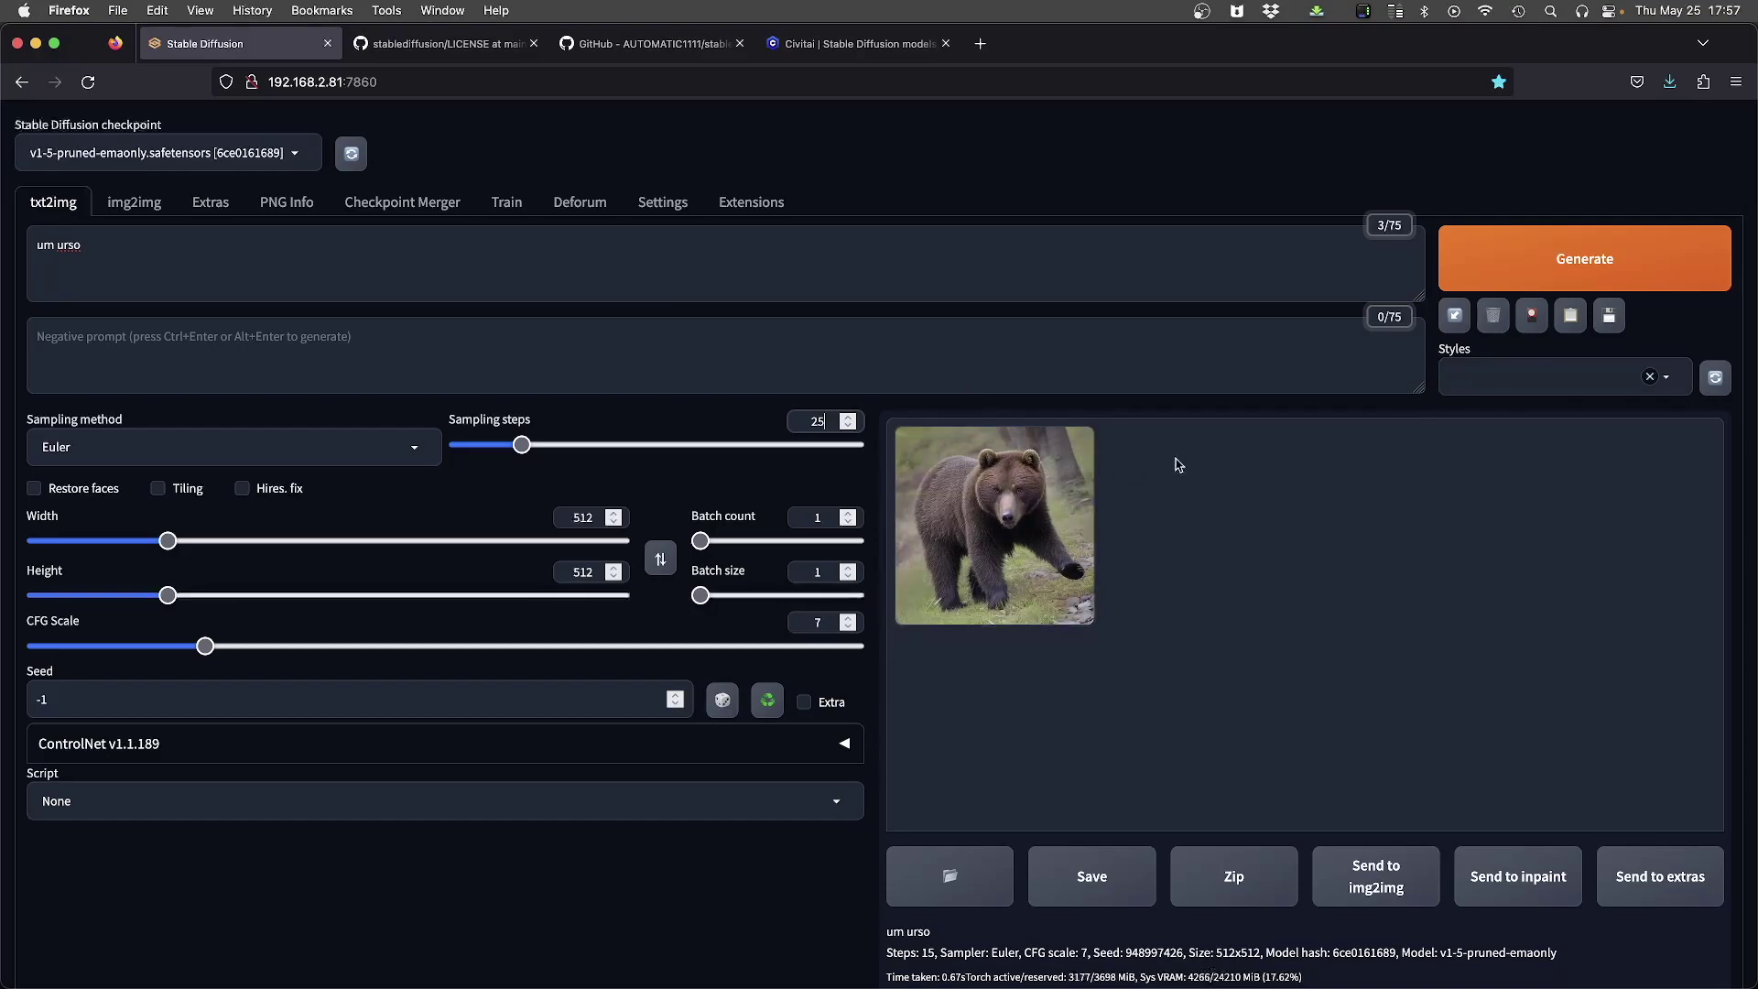
pyautogui.click(1512, 264)
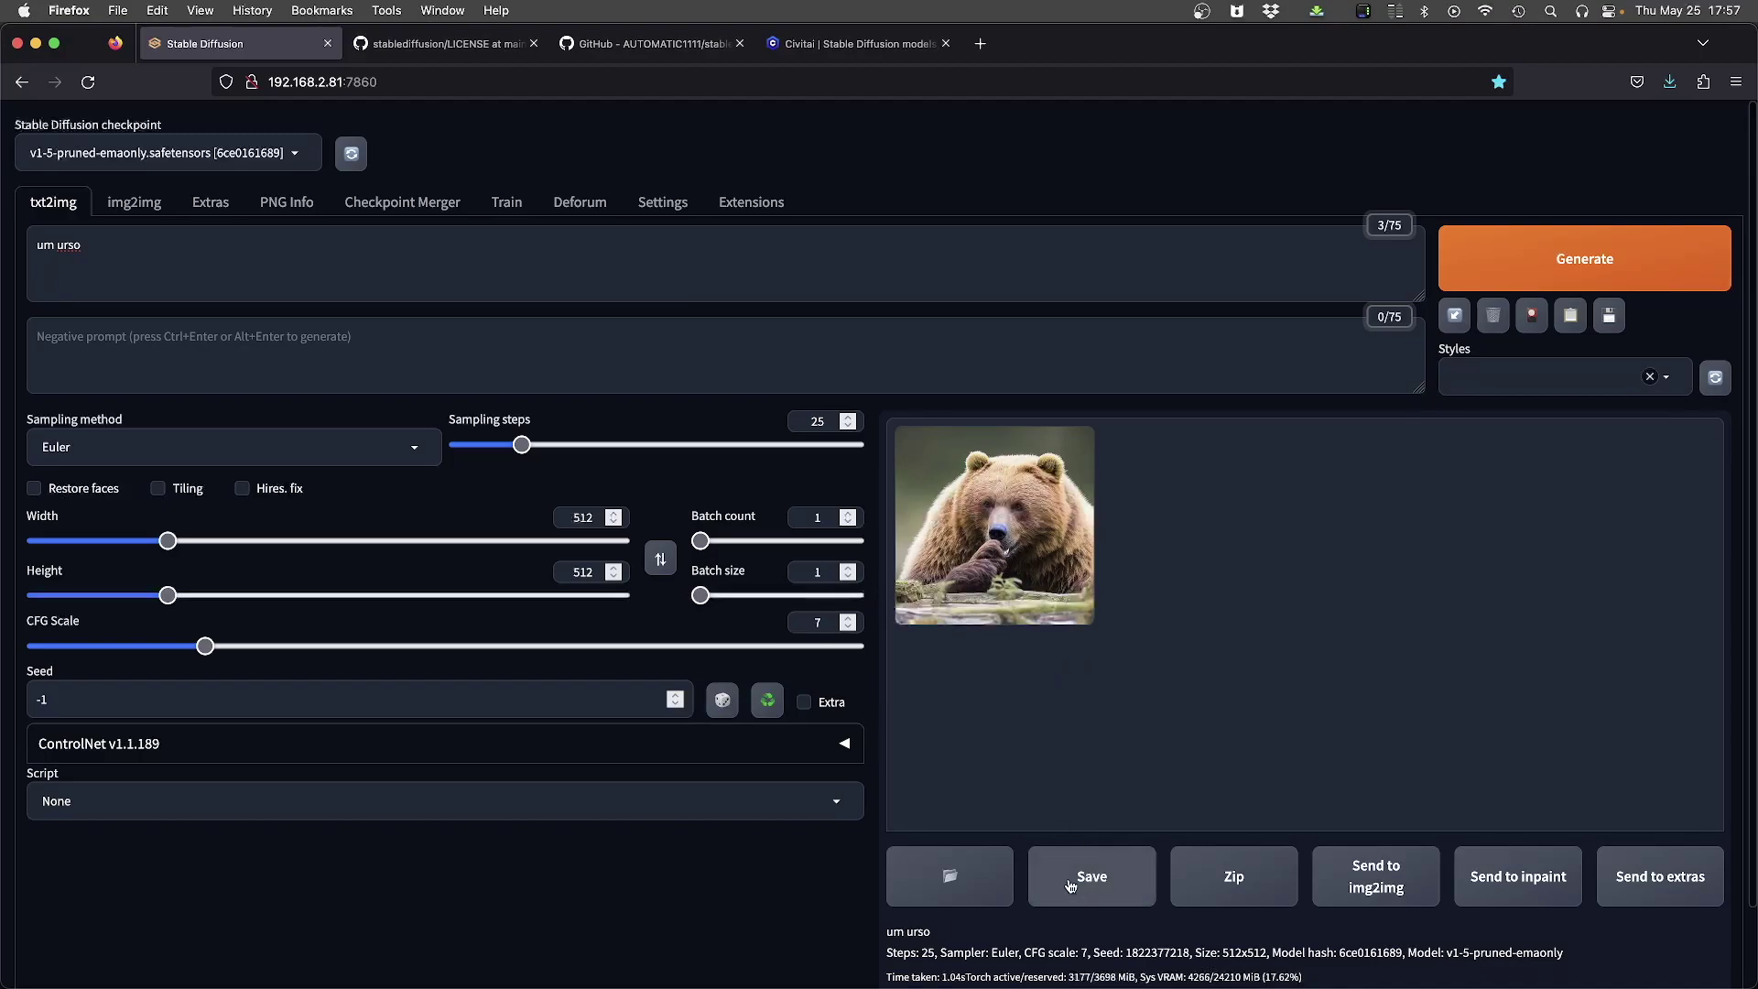
pyautogui.moveTo(1127, 952); pyautogui.dragTo(1190, 953)
pyautogui.press('super+c')
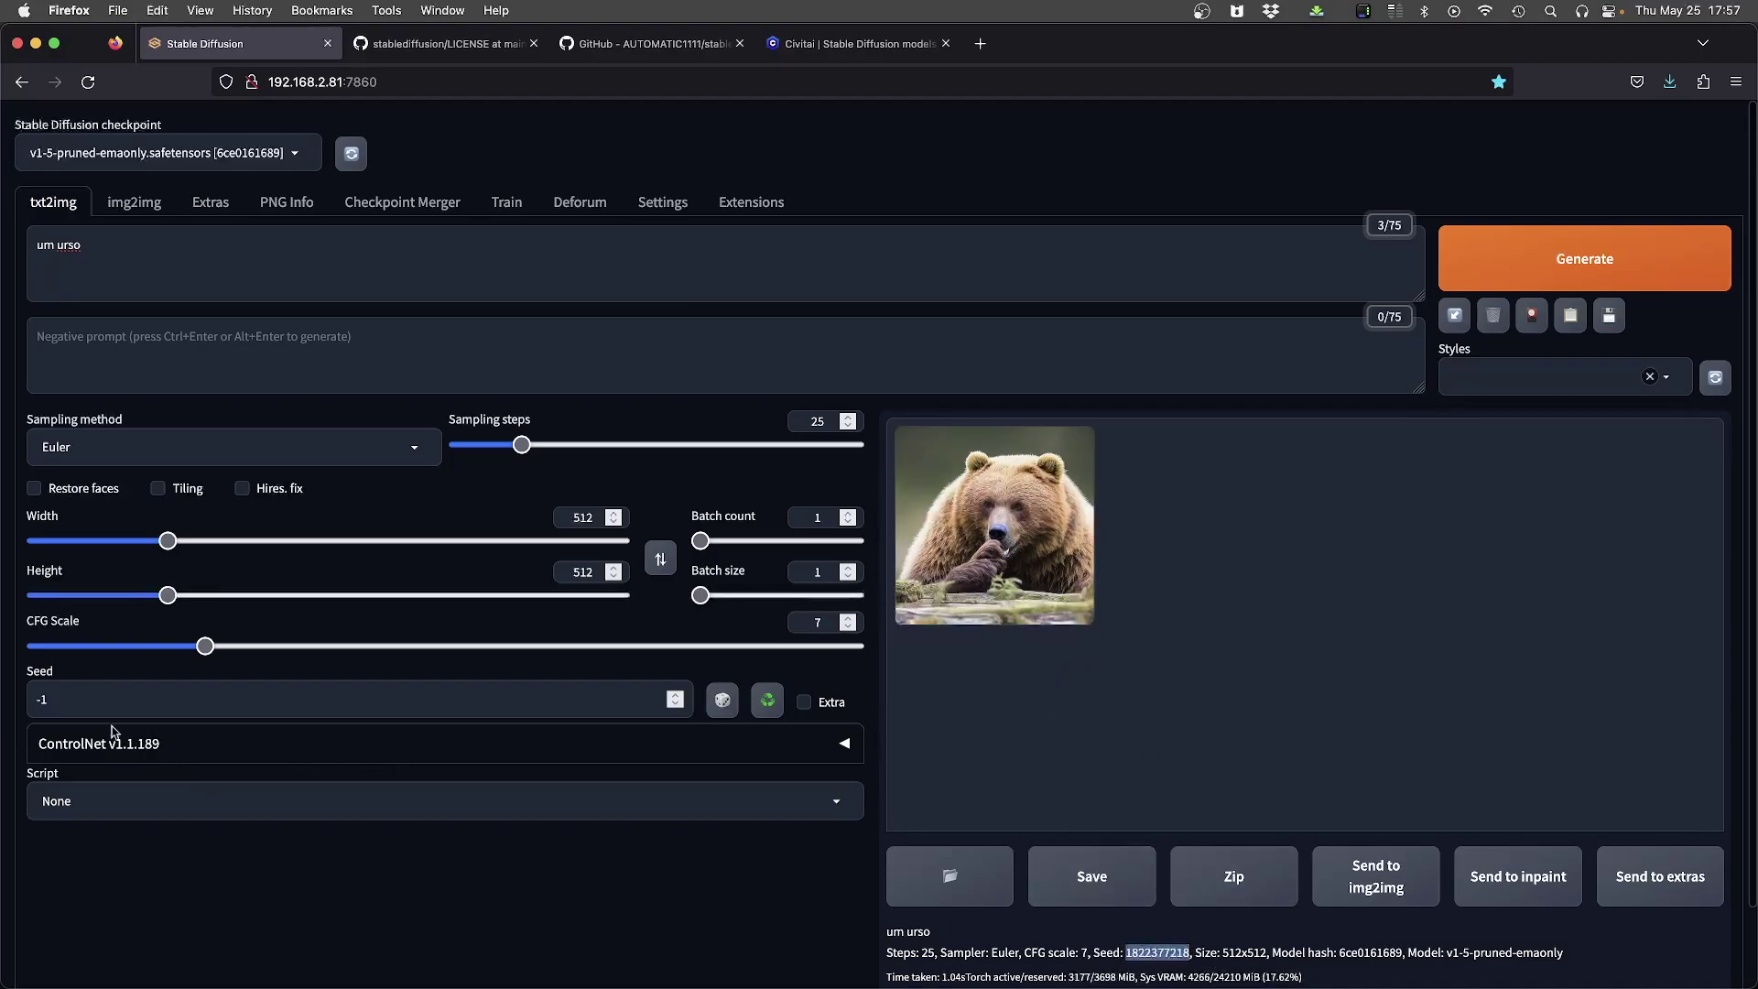
pyautogui.click(65, 698)
pyautogui.press('super+a')
pyautogui.press('super+v')
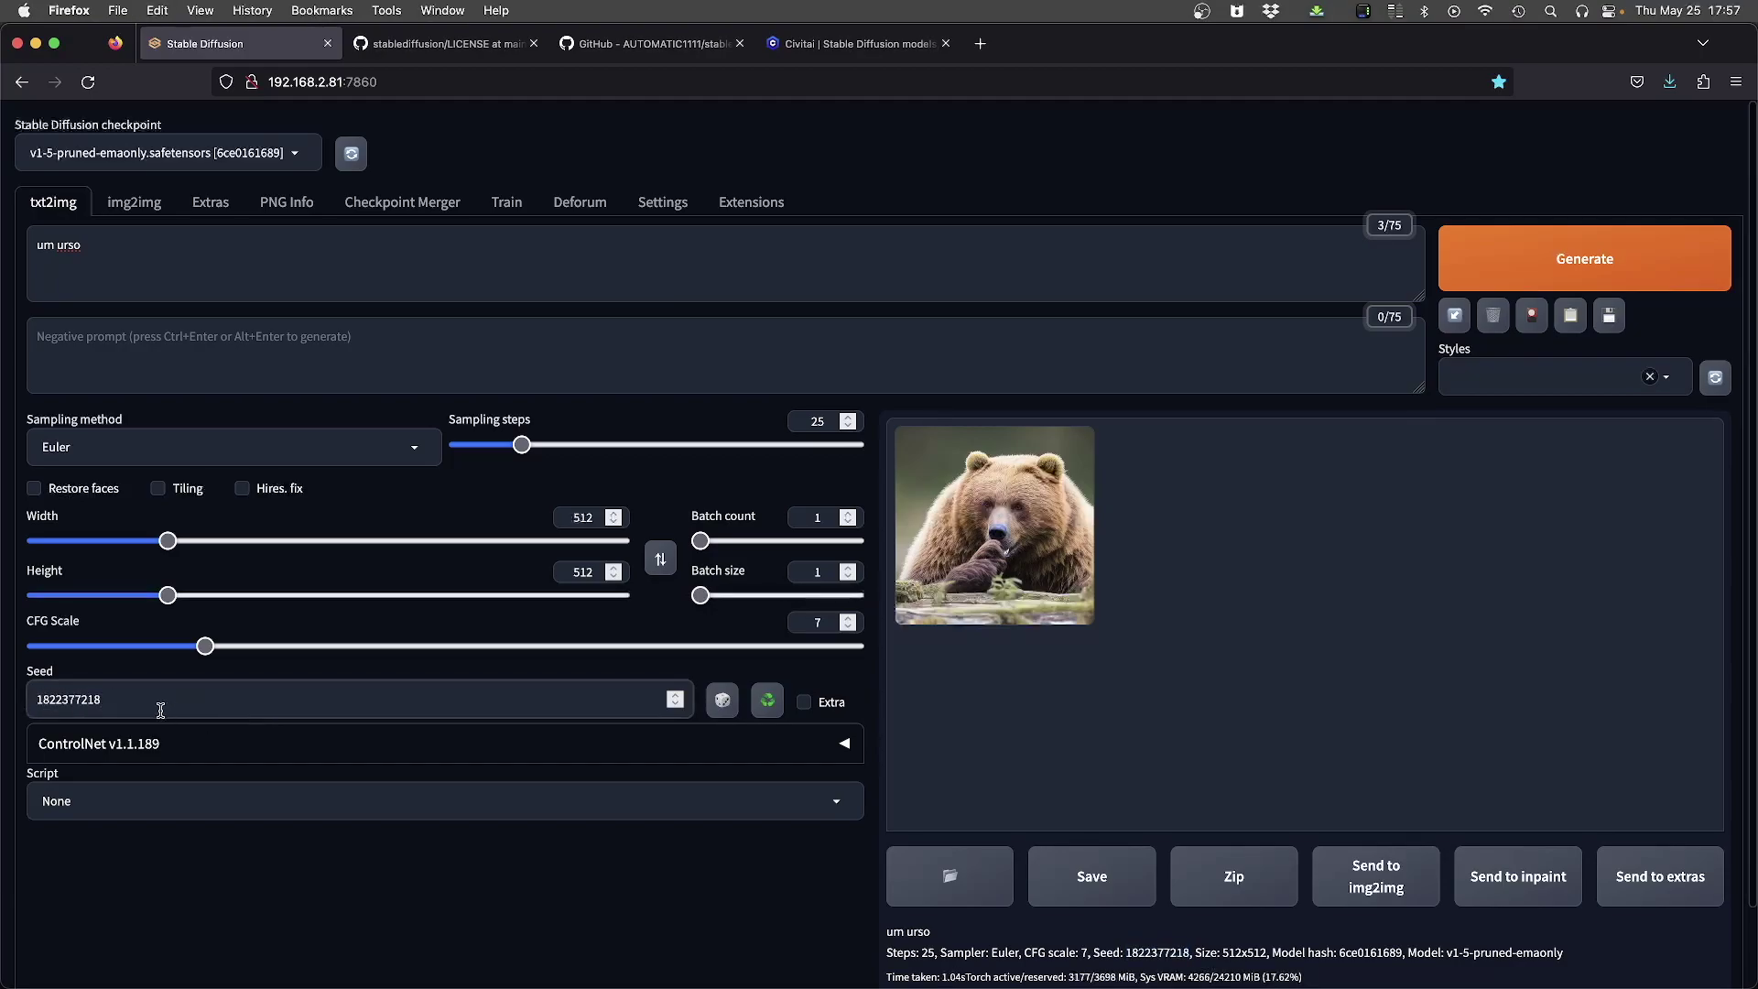
# Step: Set the sampling steps to 35, regenerate the bear with the fixed seed and enlarge the result
pyautogui.moveTo(803, 421); pyautogui.dragTo(848, 424)
pyautogui.write('35')
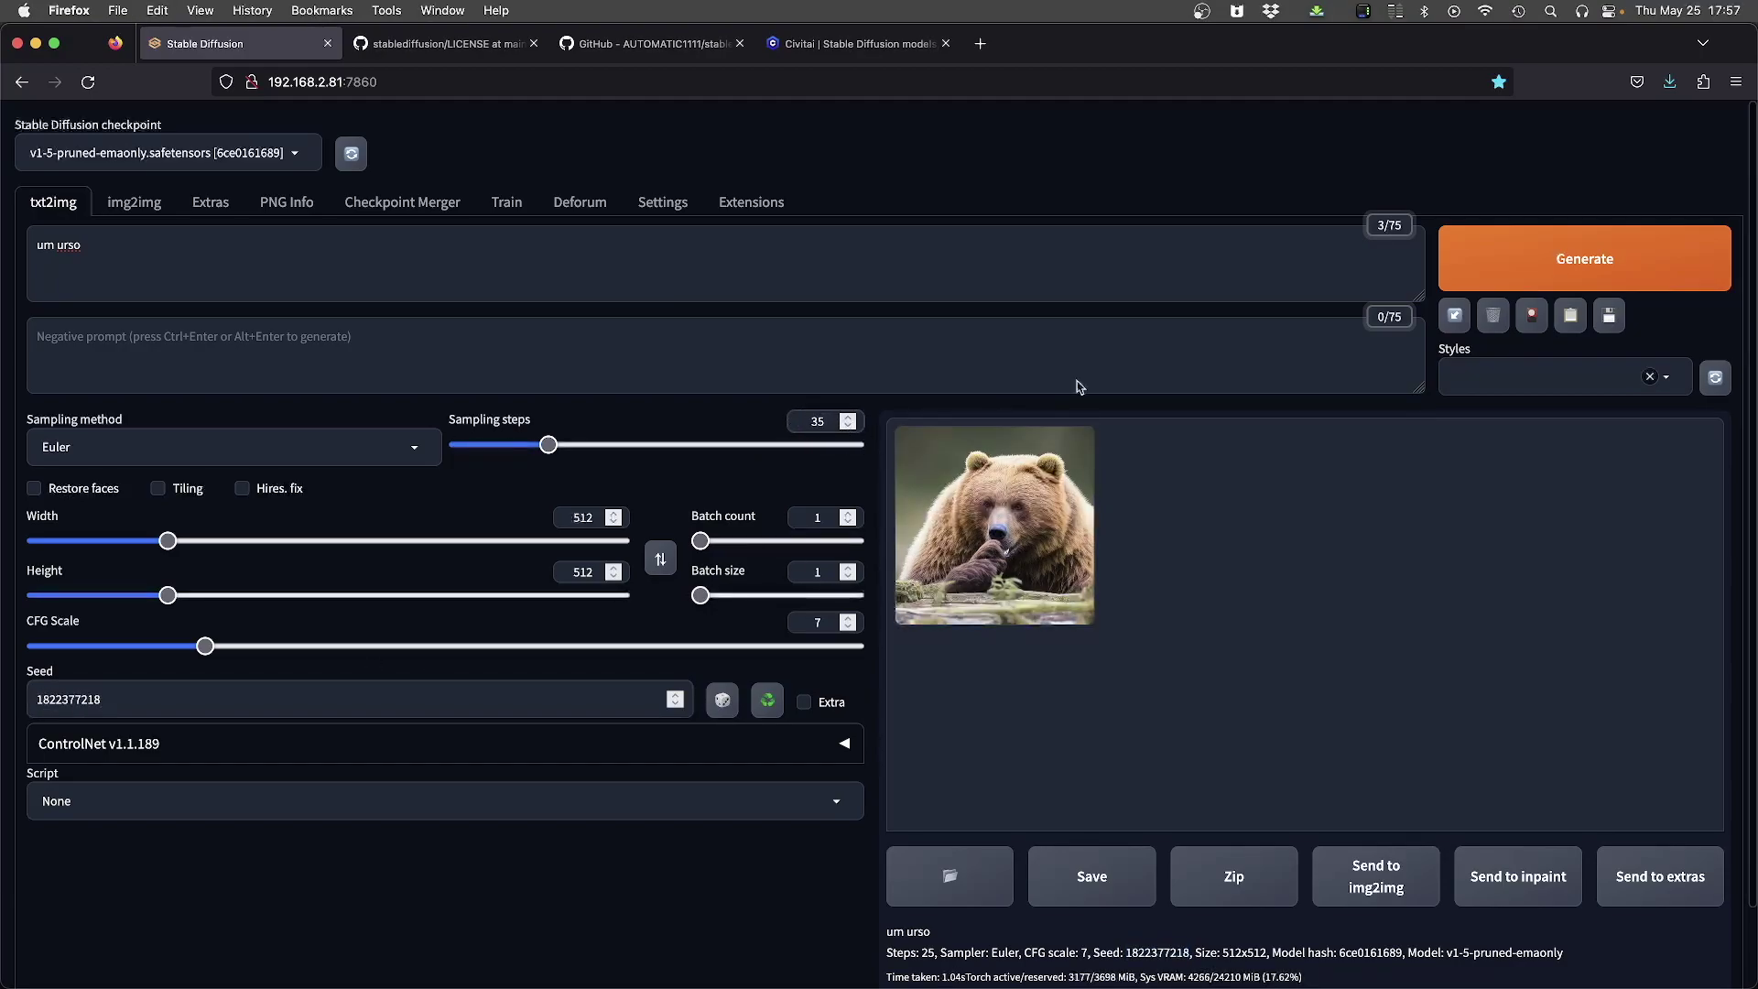
pyautogui.click(1563, 256)
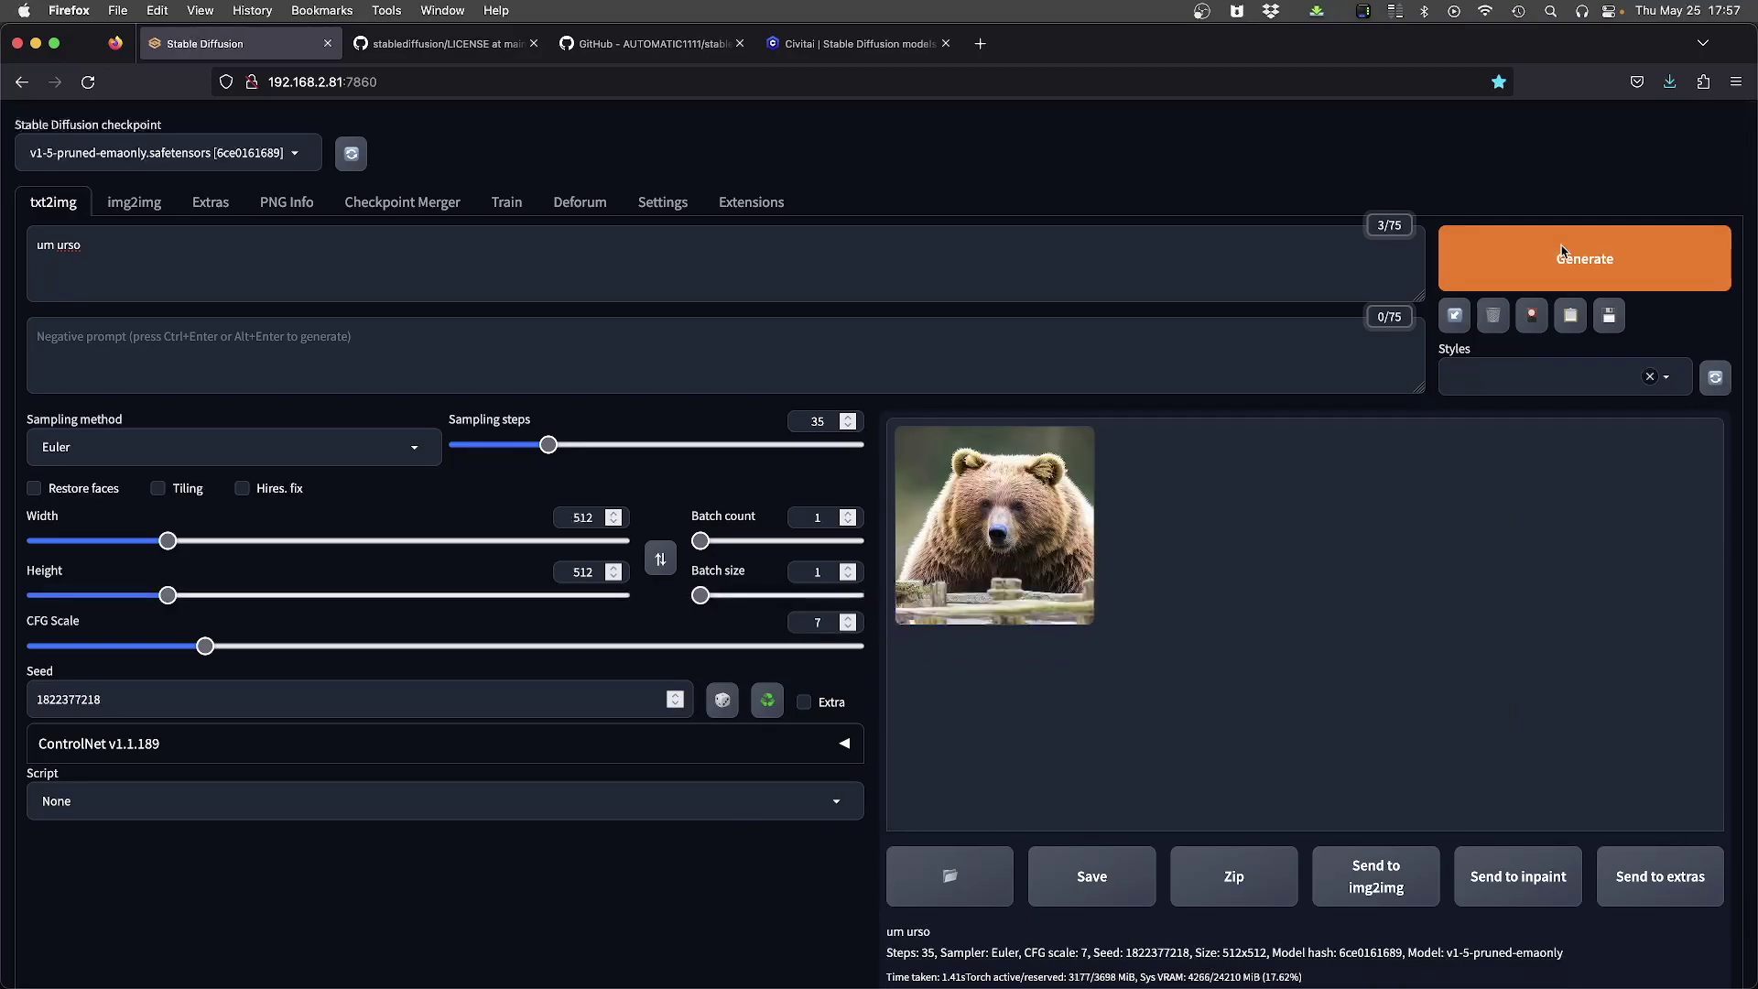
pyautogui.click(1006, 538)
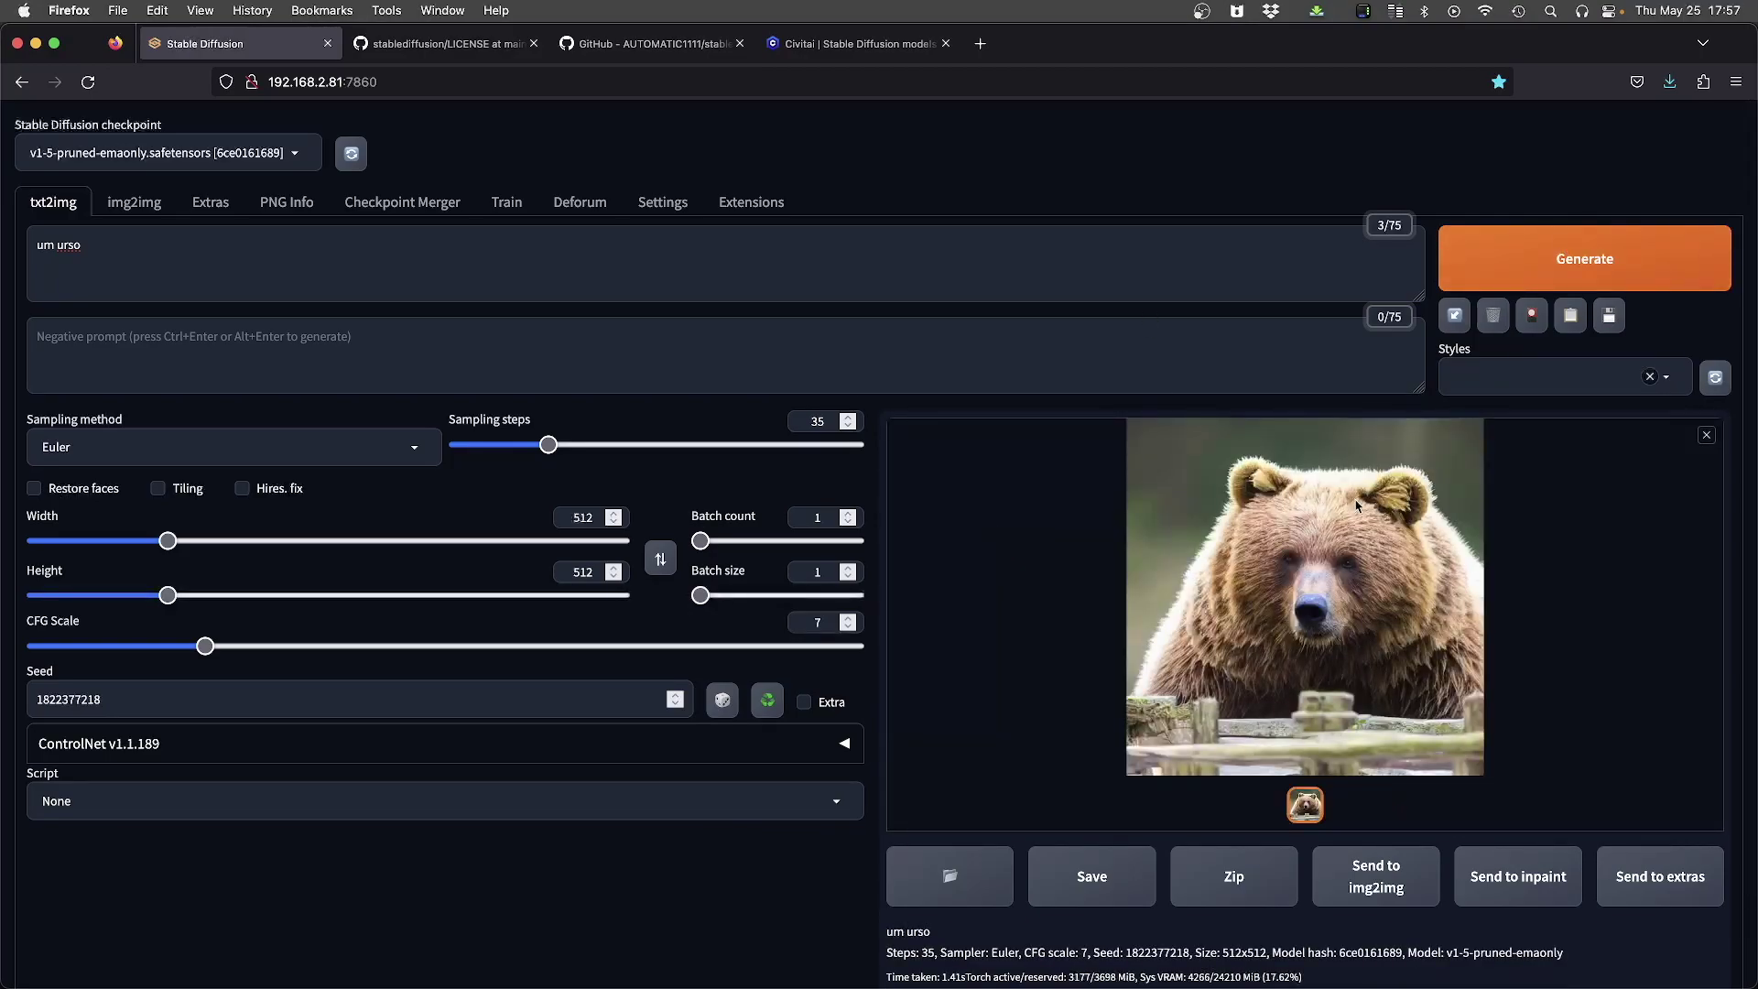
# Step: Set the sampling steps to 50 and regenerate the bear image
pyautogui.doubleClick(834, 421)
pyautogui.write('50')
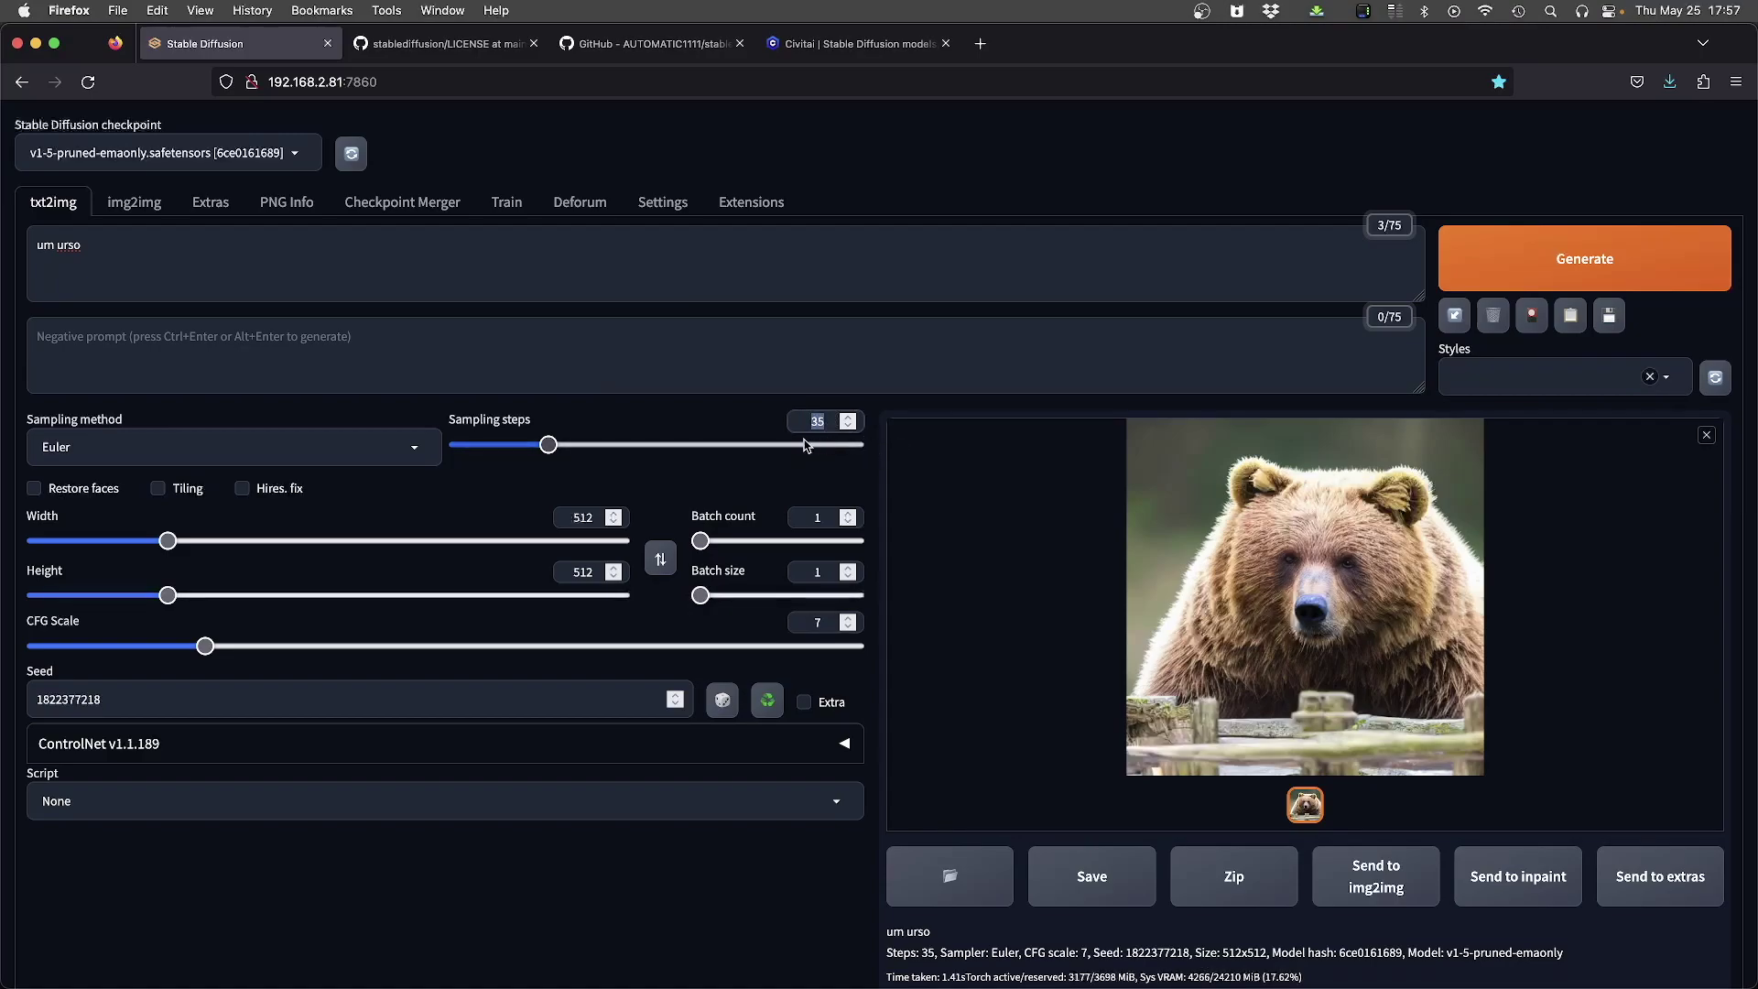
pyautogui.hotkey('ctrl', 'Return')
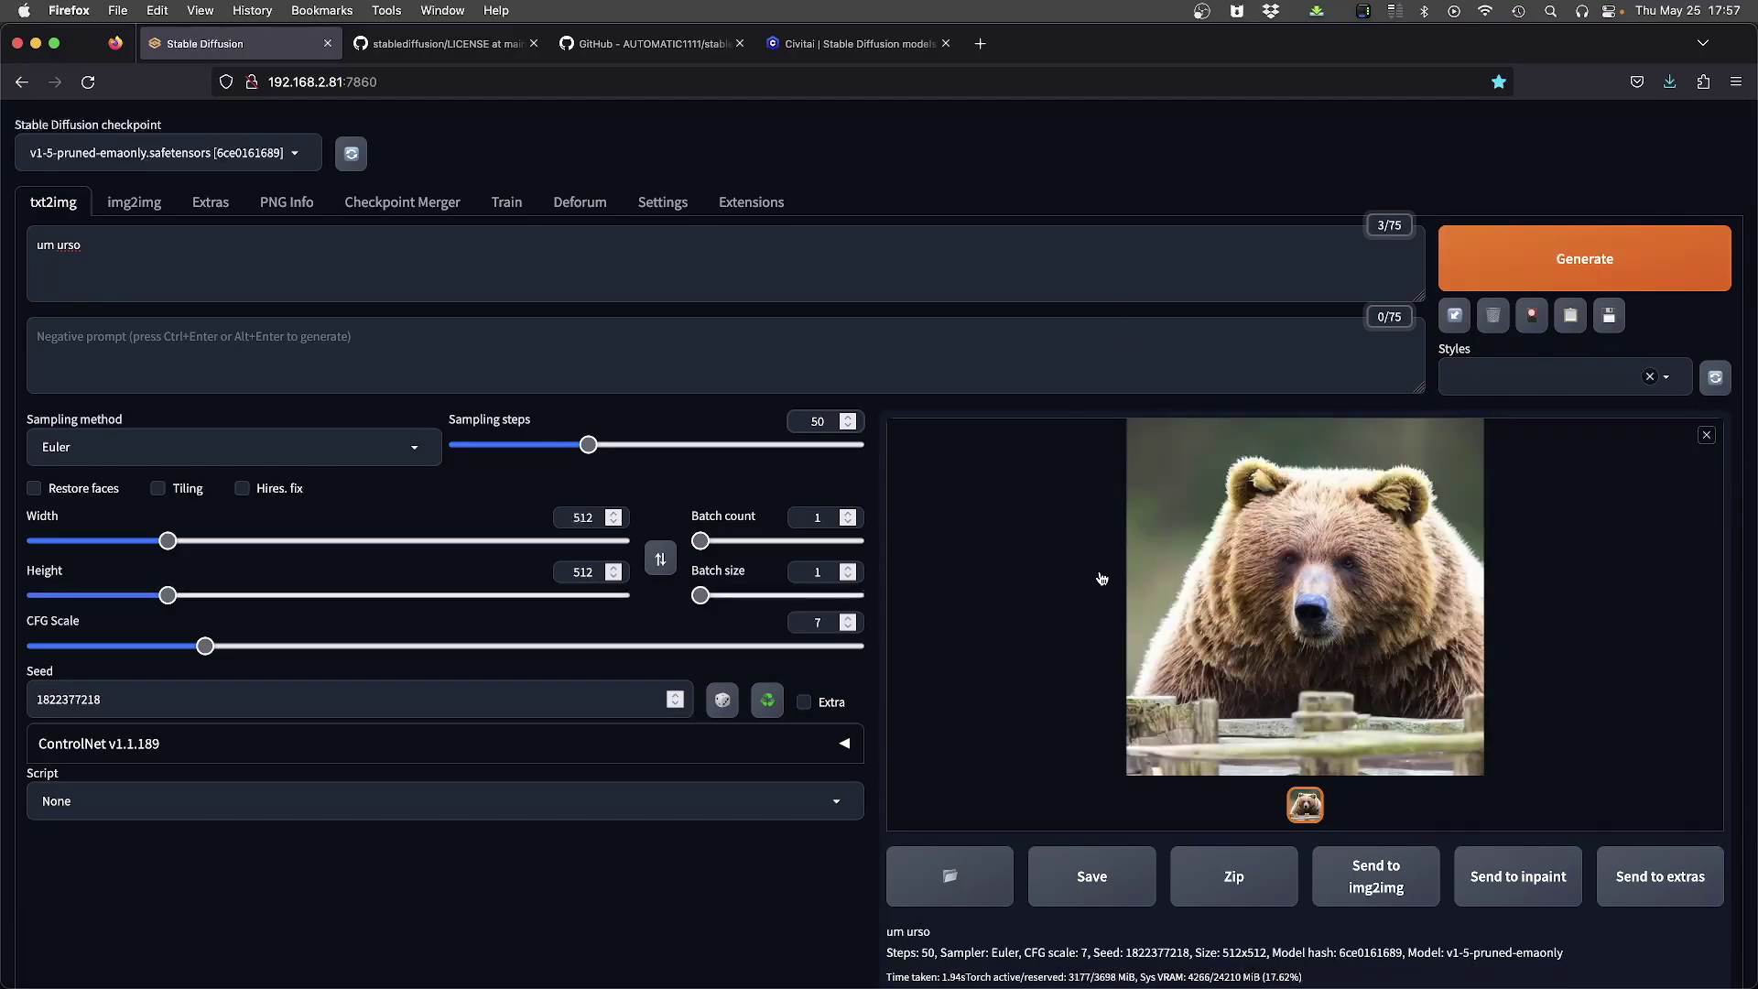
# Step: Regenerate the bear image with 5 and then 10 sampling steps
pyautogui.press('BackSpace')
pyautogui.hotkey('ctrl', 'Return')
pyautogui.press('BackSpace')
pyautogui.write('10')
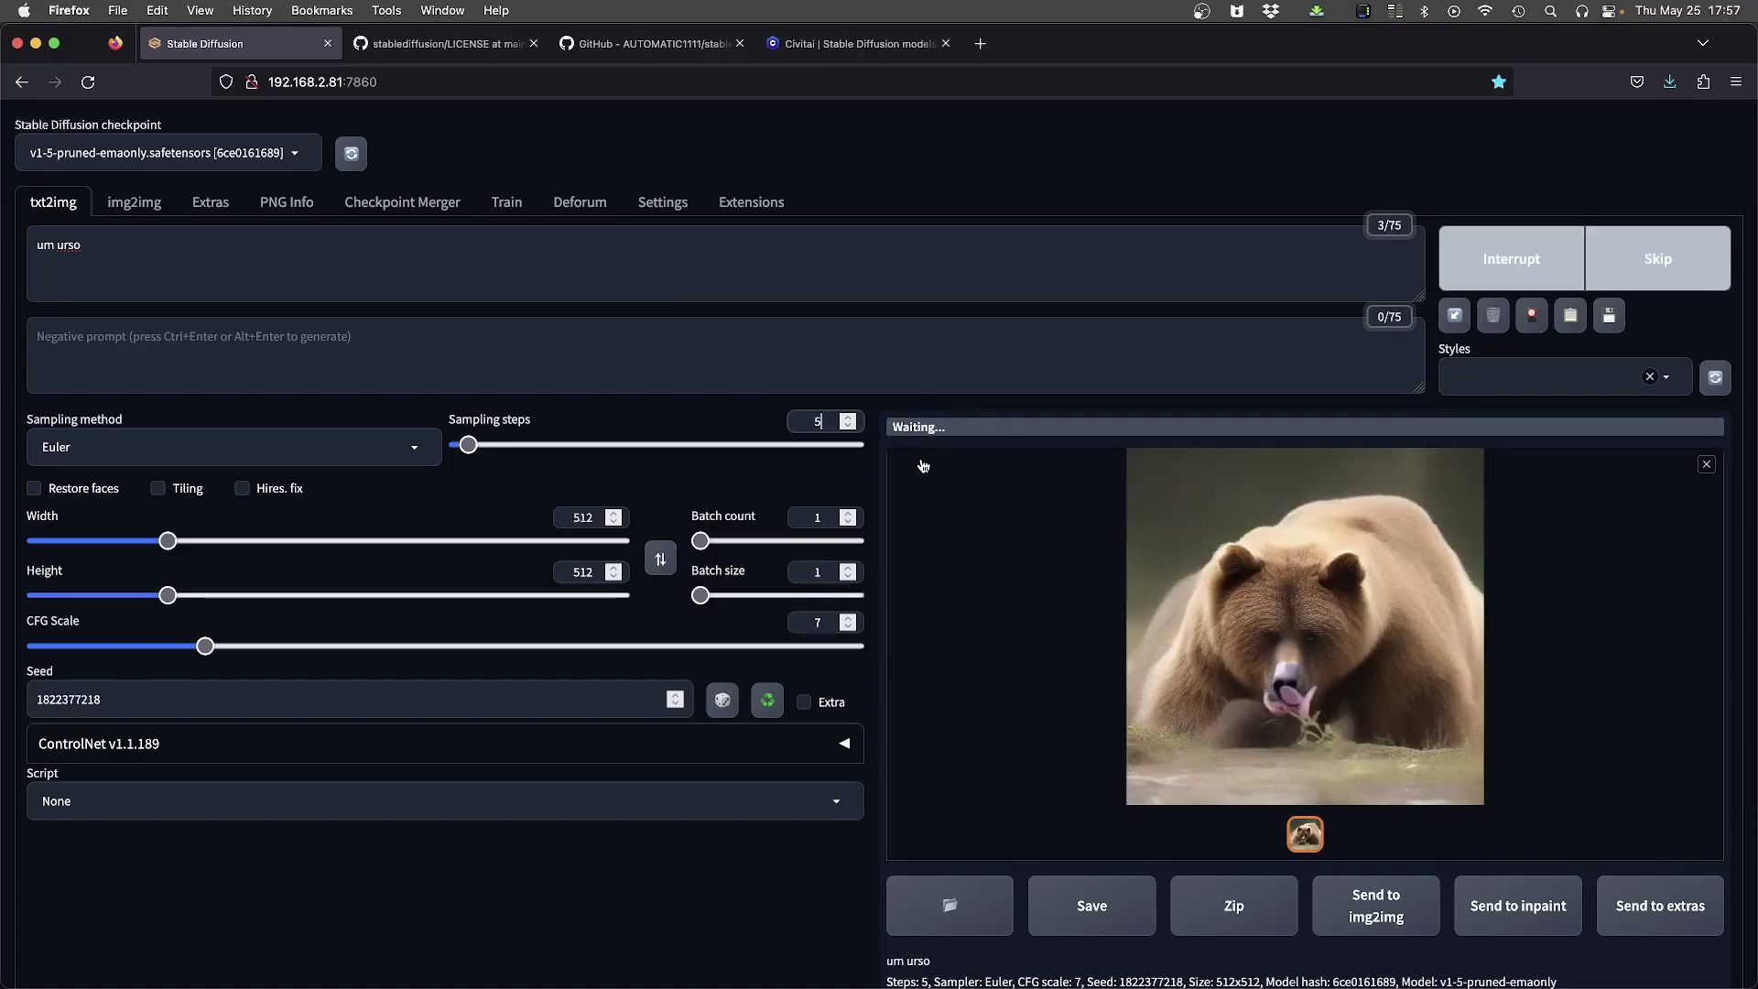
pyautogui.hotkey('ctrl', 'Return')
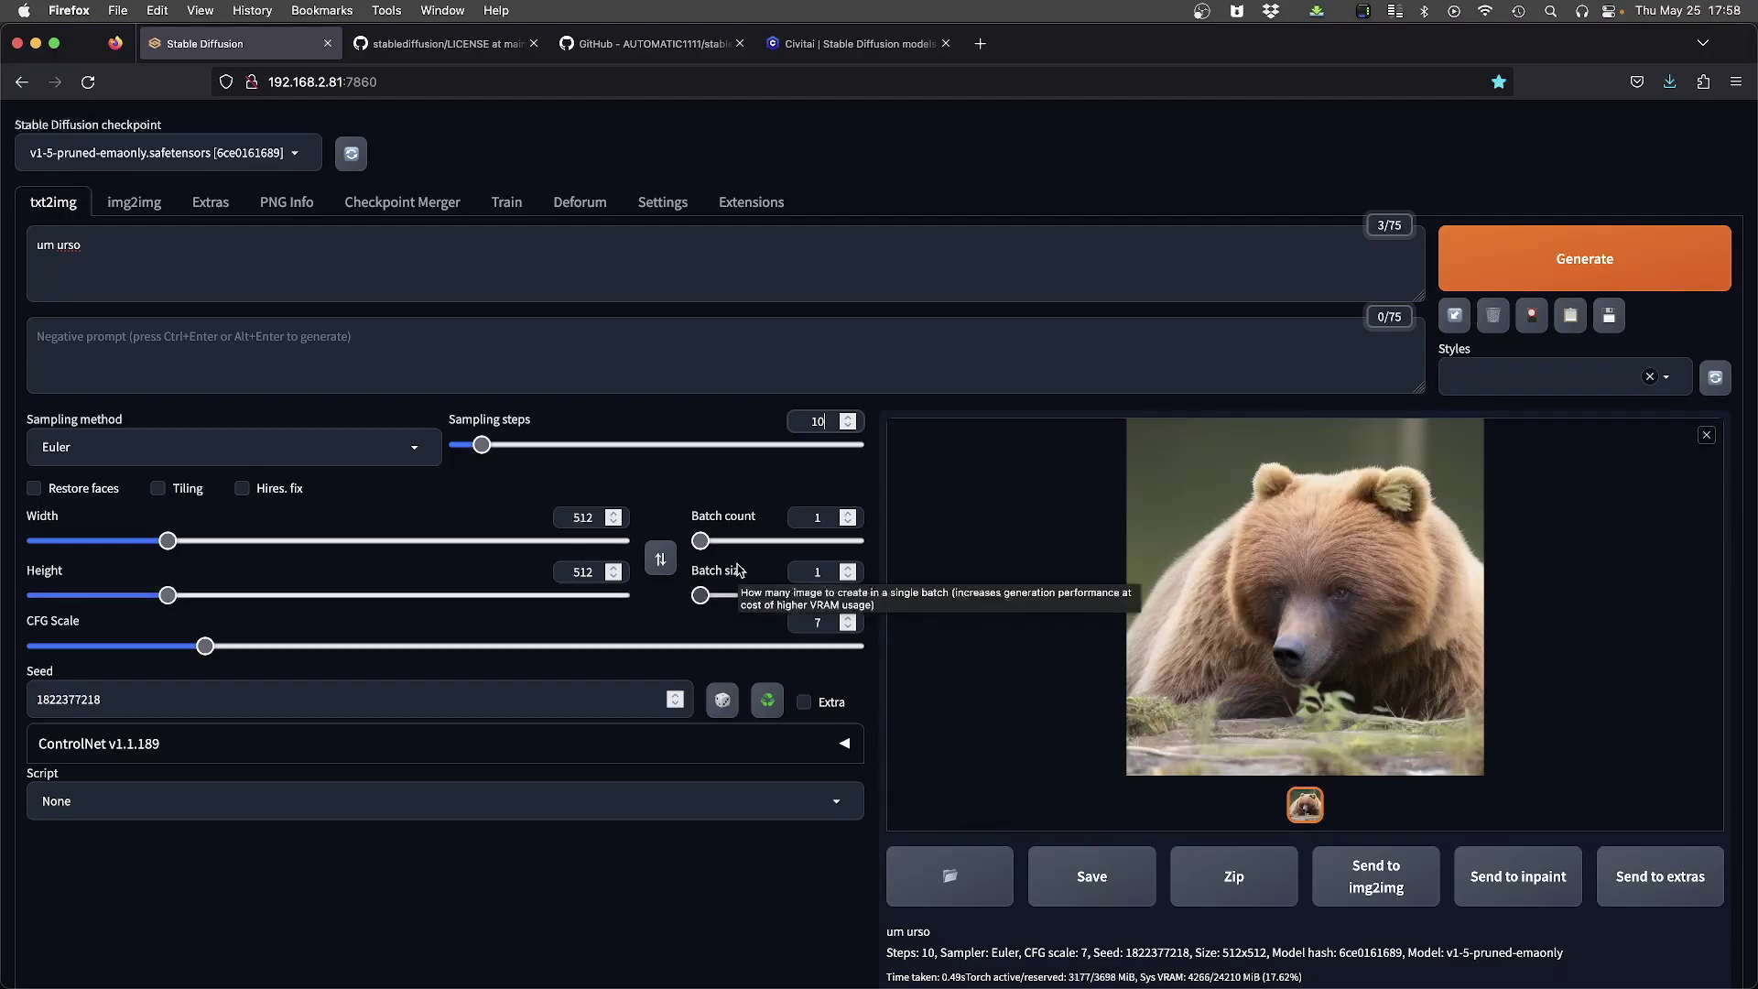
# Step: Set the image width and height to 1024 and generate the bear at that size
pyautogui.doubleClick(582, 517)
pyautogui.write('10')
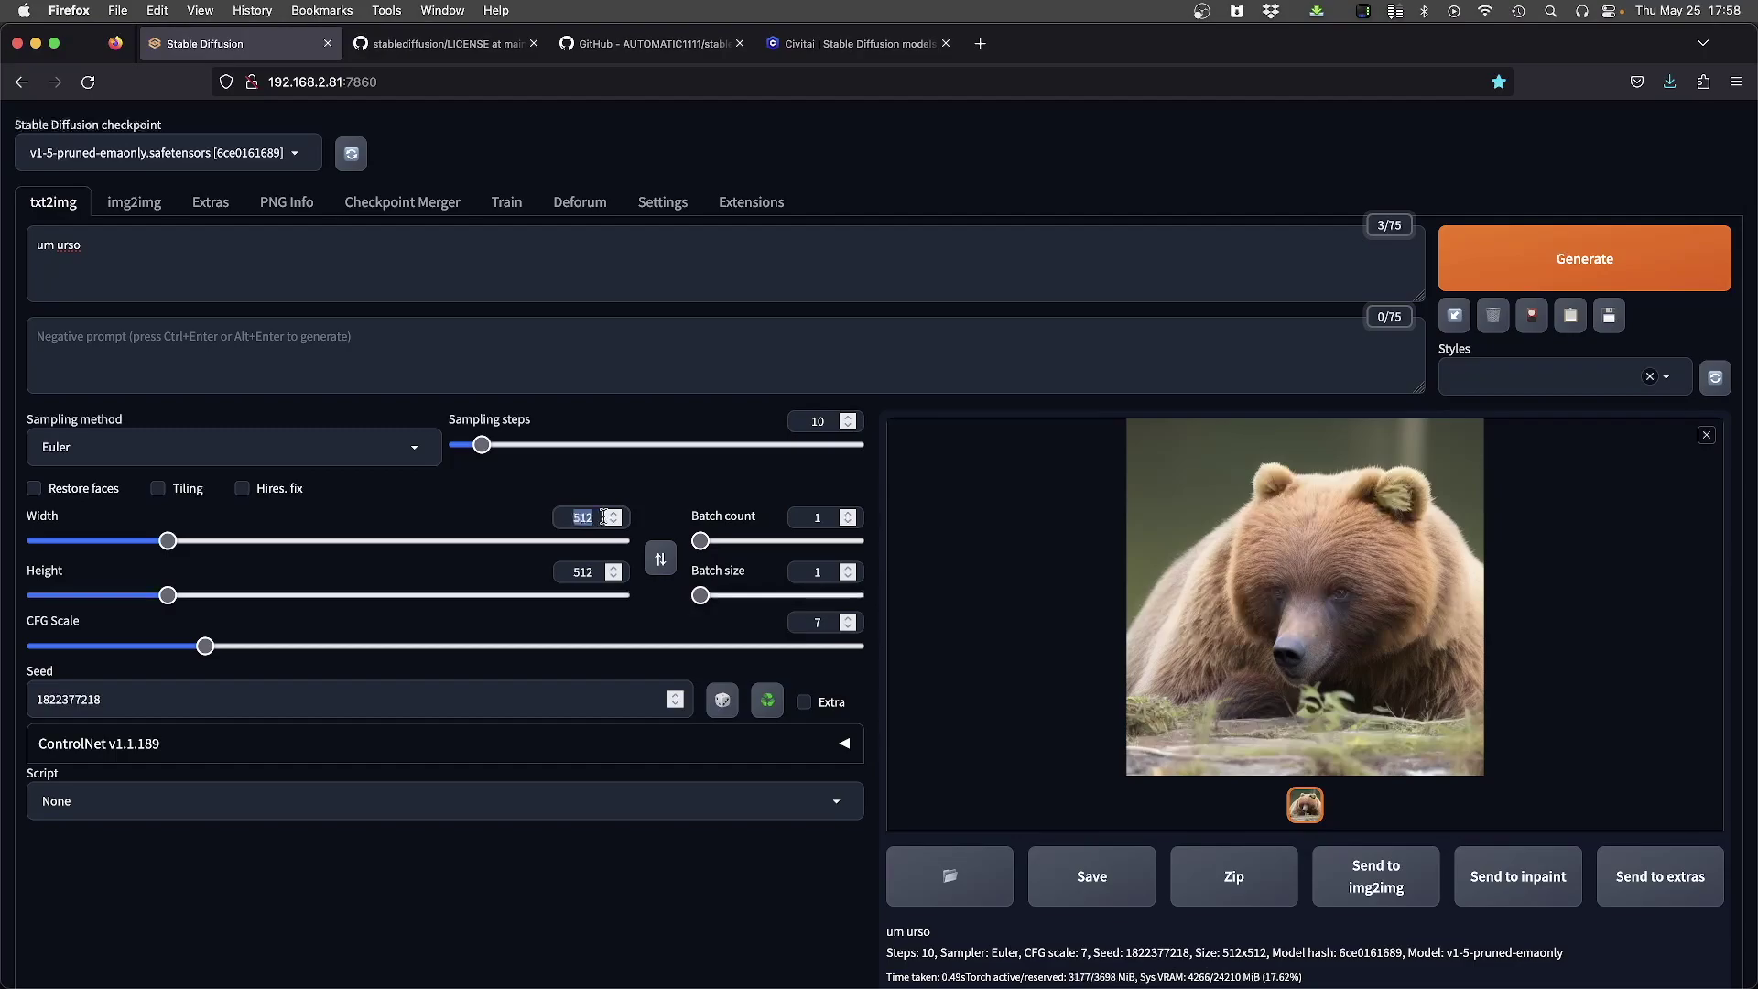
pyautogui.write('24')
pyautogui.press('Tab')
pyautogui.write('1024')
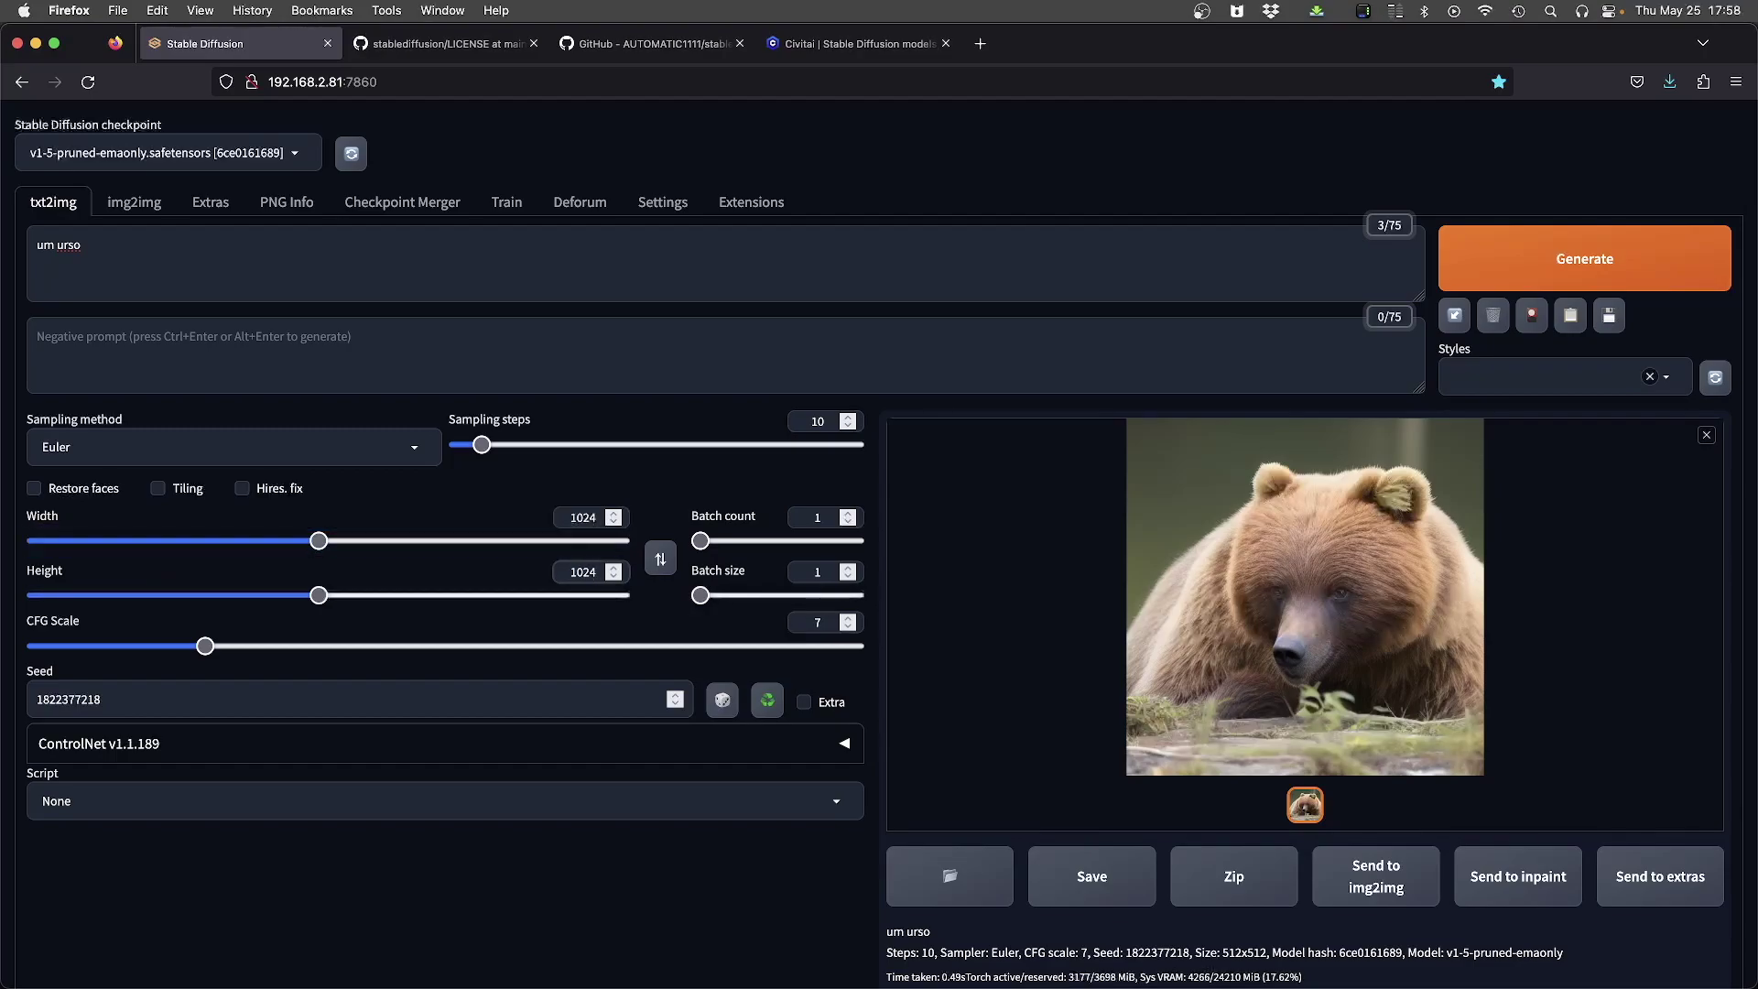
pyautogui.hotkey('ctrl', 'Return')
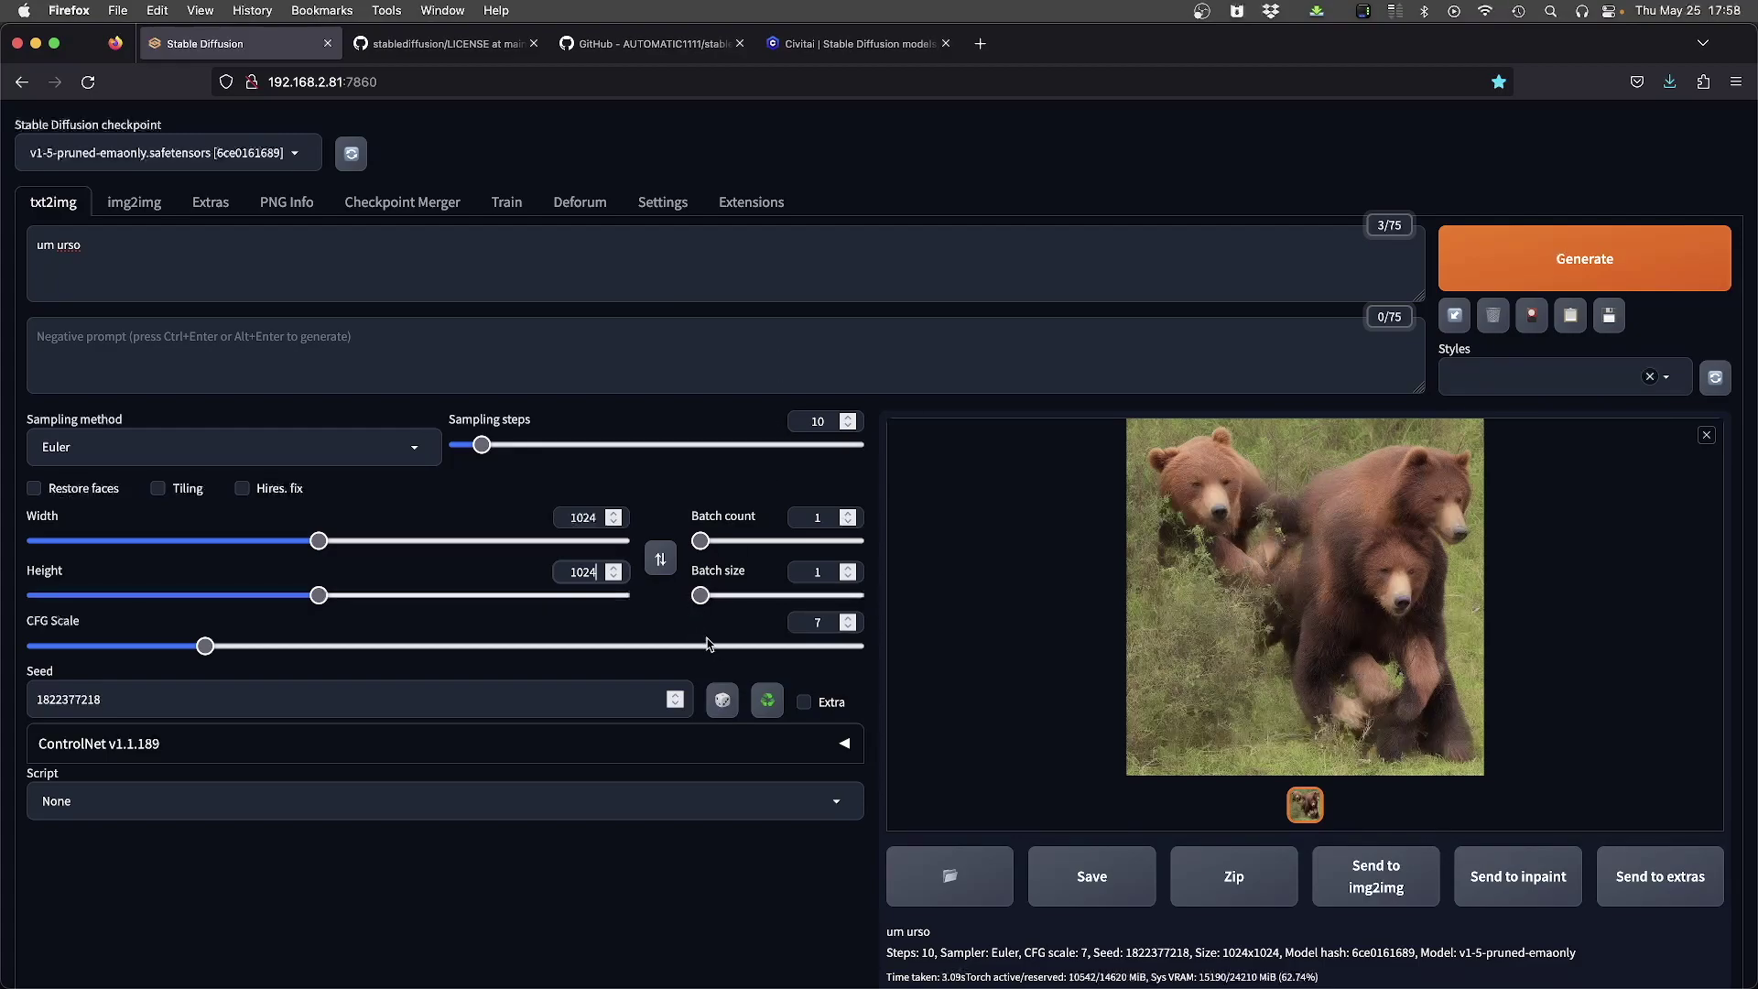
# Step: Reset the seed to random, set the width and height to 2048 and generate the bear image
pyautogui.click(724, 700)
pyautogui.doubleClick(586, 517)
pyautogui.write('2048')
pyautogui.doubleClick(572, 572)
pyautogui.write('2048')
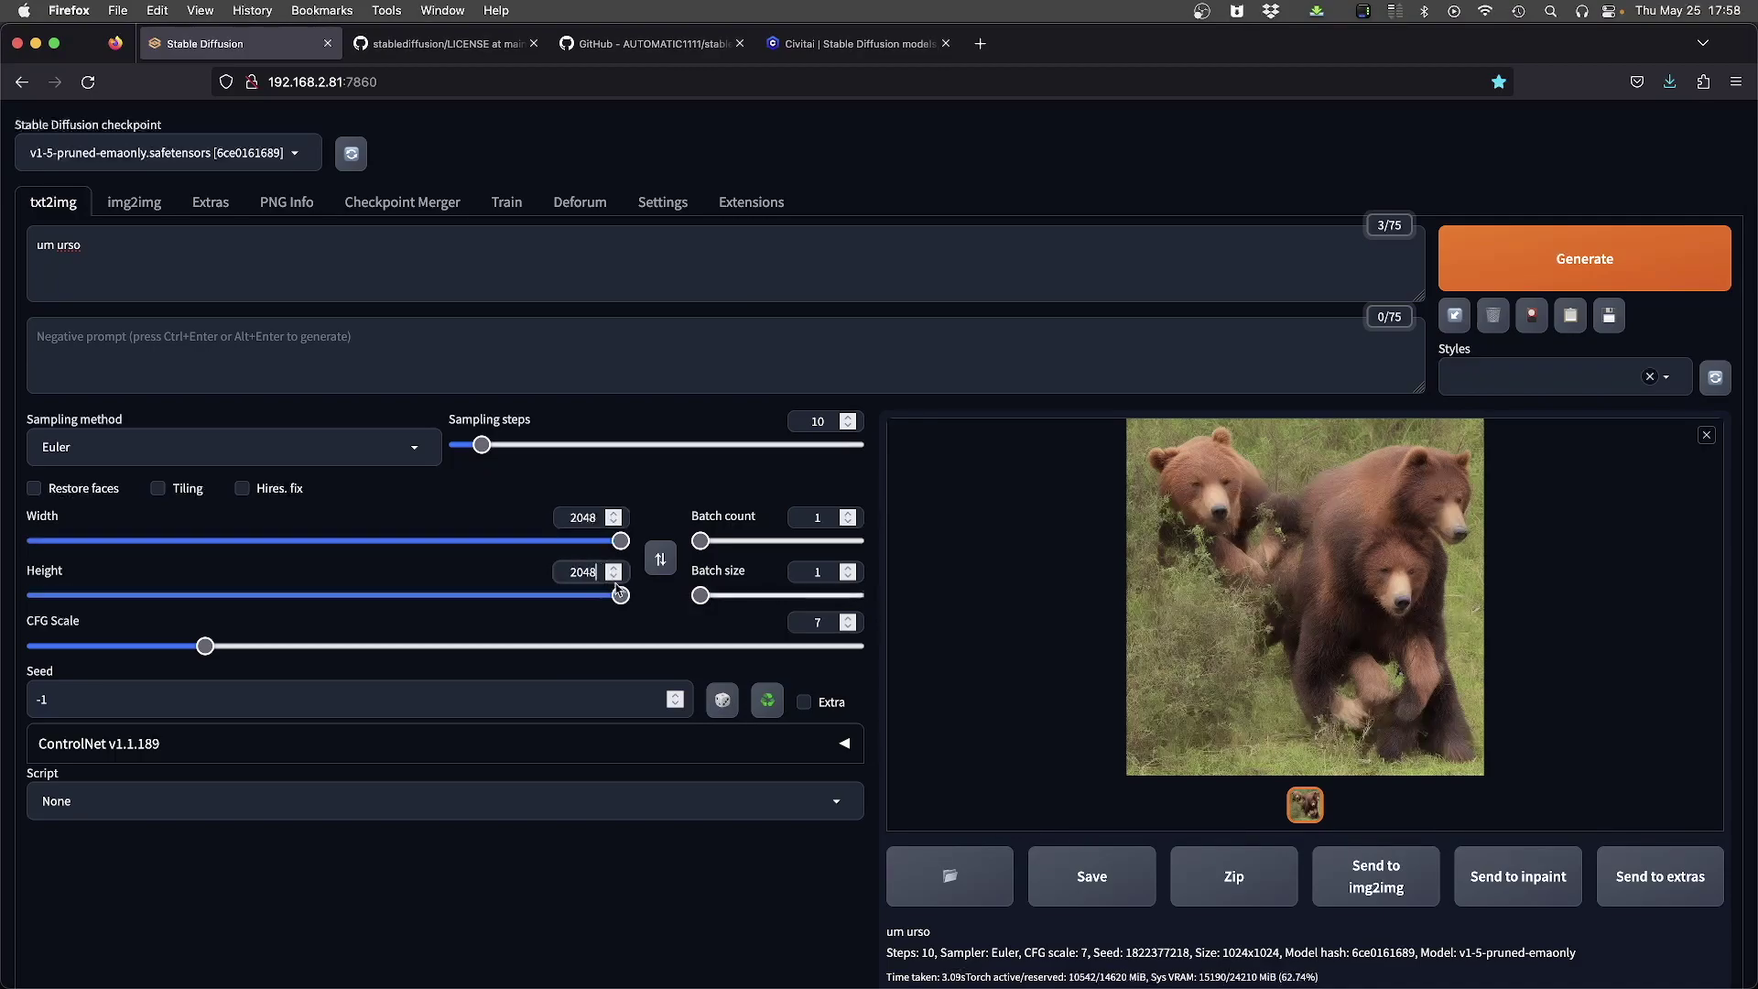
pyautogui.click(1005, 626)
pyautogui.press('Escape')
pyautogui.hotkey('ctrl', 'Return')
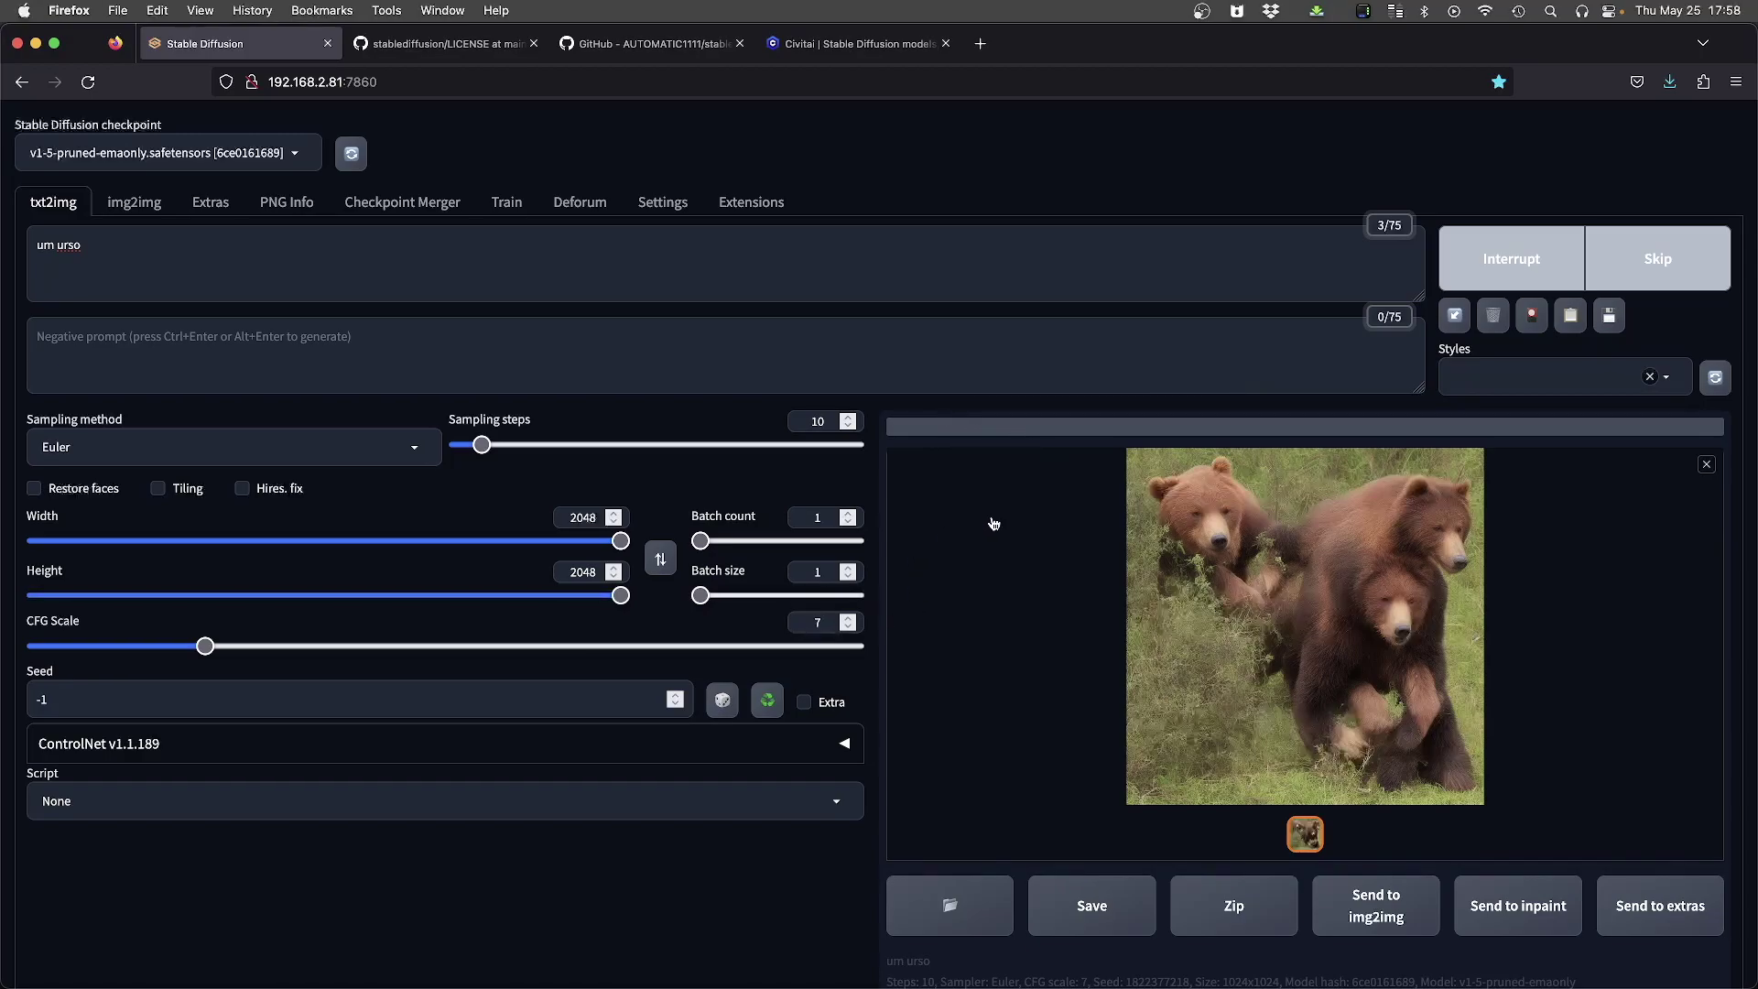
pyautogui.click(615, 543)
pyautogui.moveTo(615, 543); pyautogui.dragTo(624, 542)
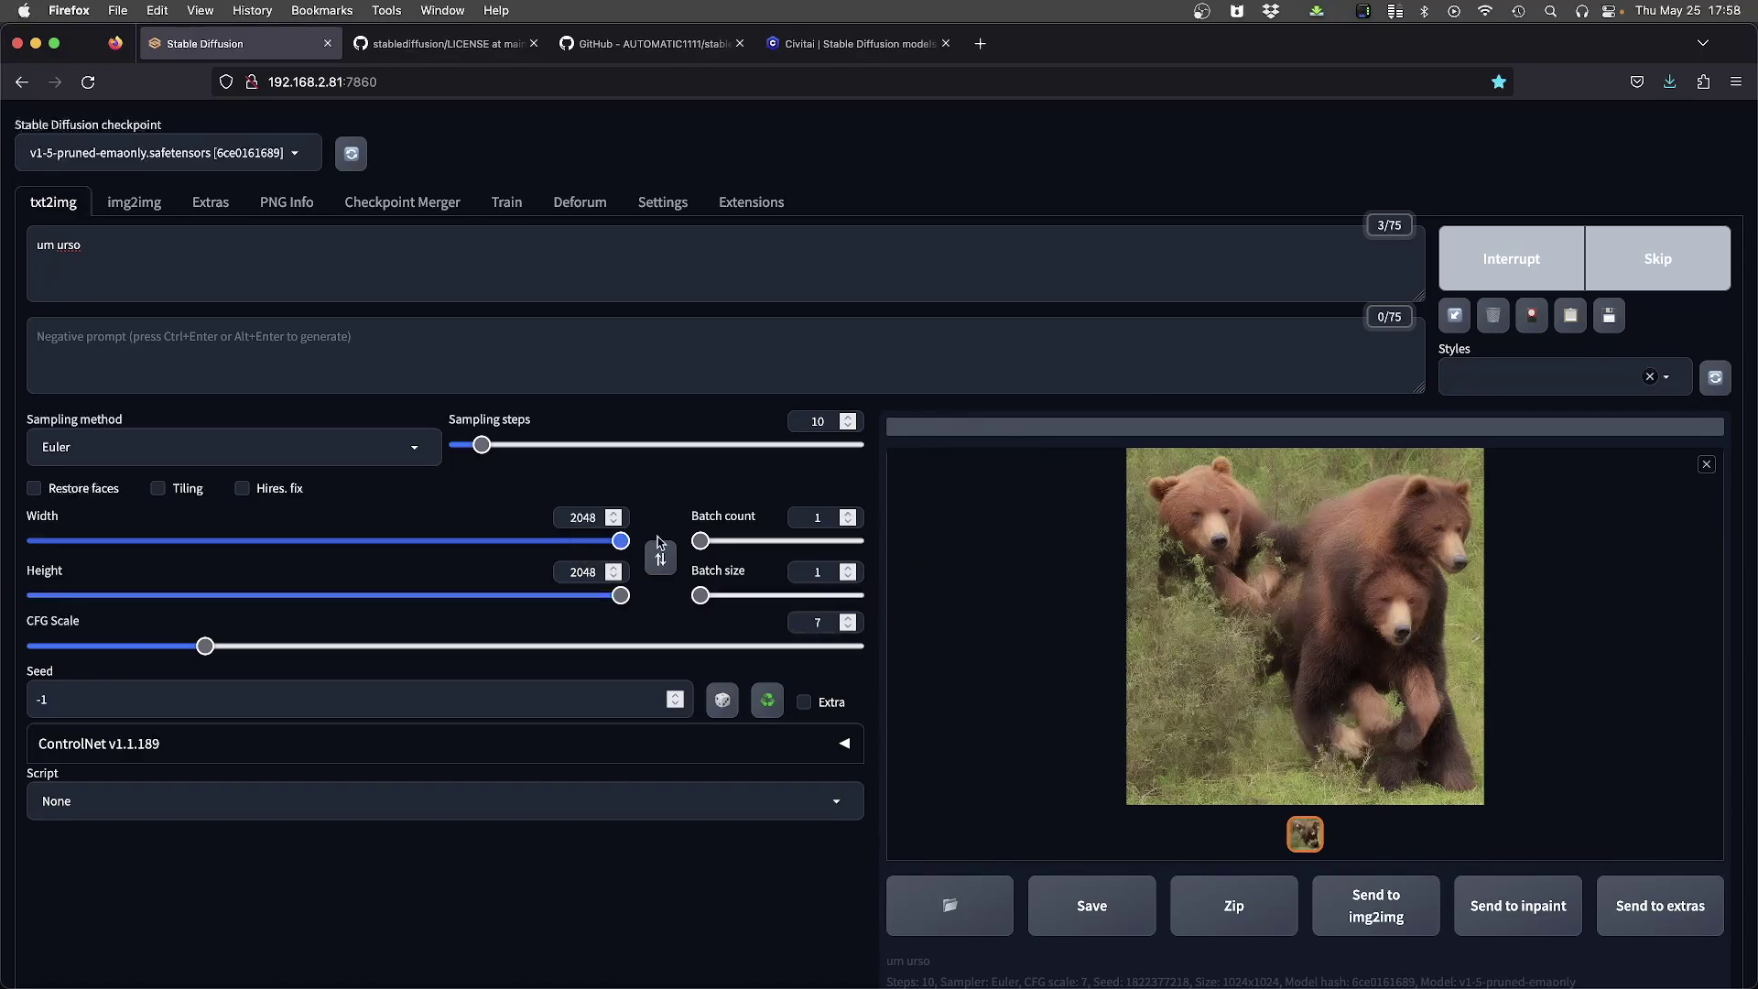
pyautogui.click(621, 595)
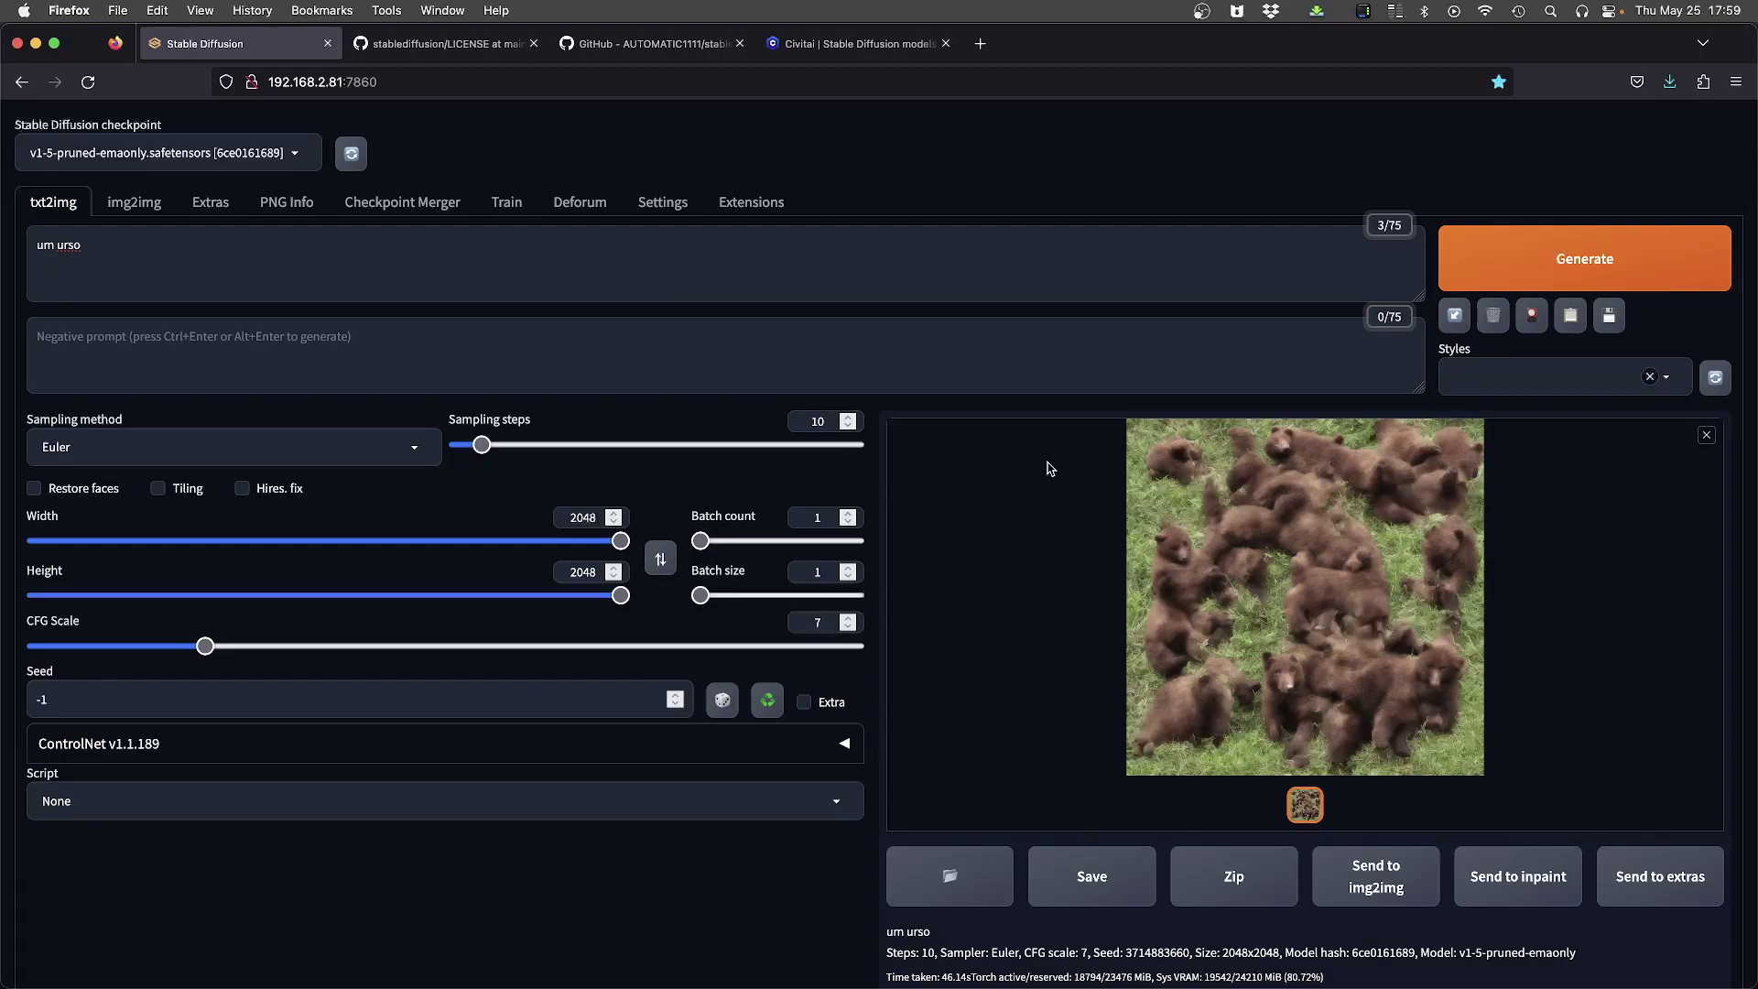
# Step: Set the width and height to 512 and generate the bear image again
pyautogui.moveTo(567, 517); pyautogui.dragTo(614, 517)
pyautogui.write('512')
pyautogui.moveTo(561, 571); pyautogui.dragTo(615, 573)
pyautogui.write('512')
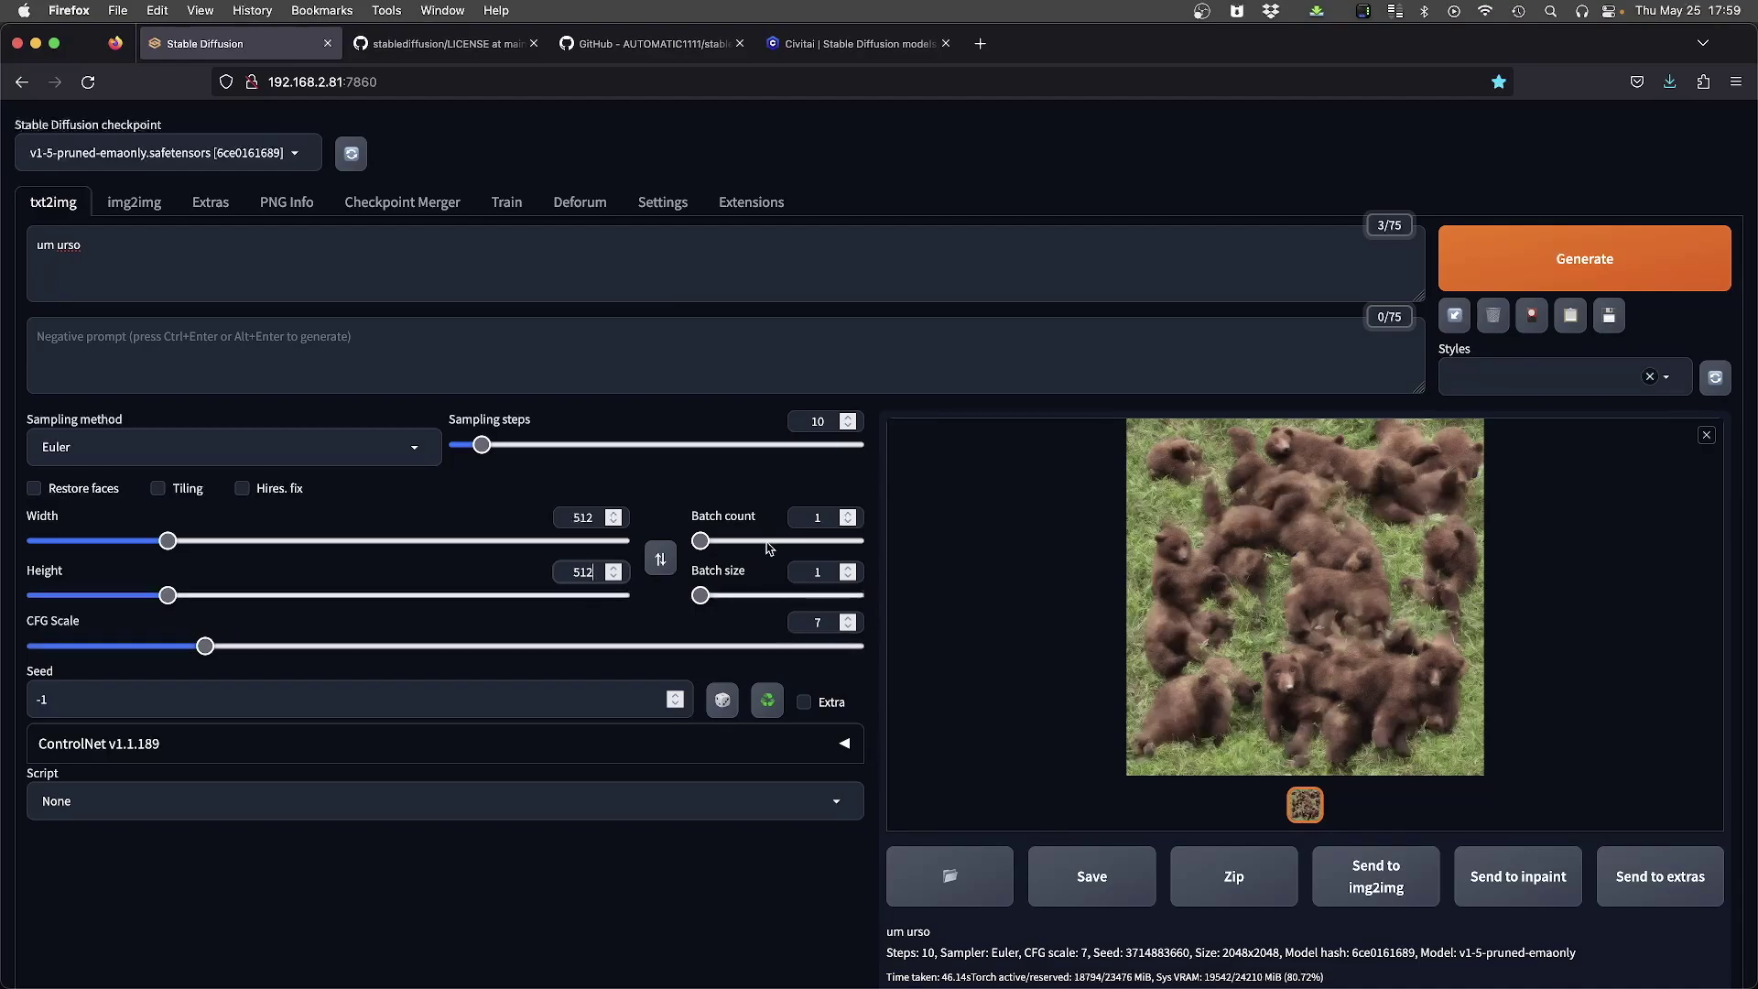
pyautogui.click(1525, 261)
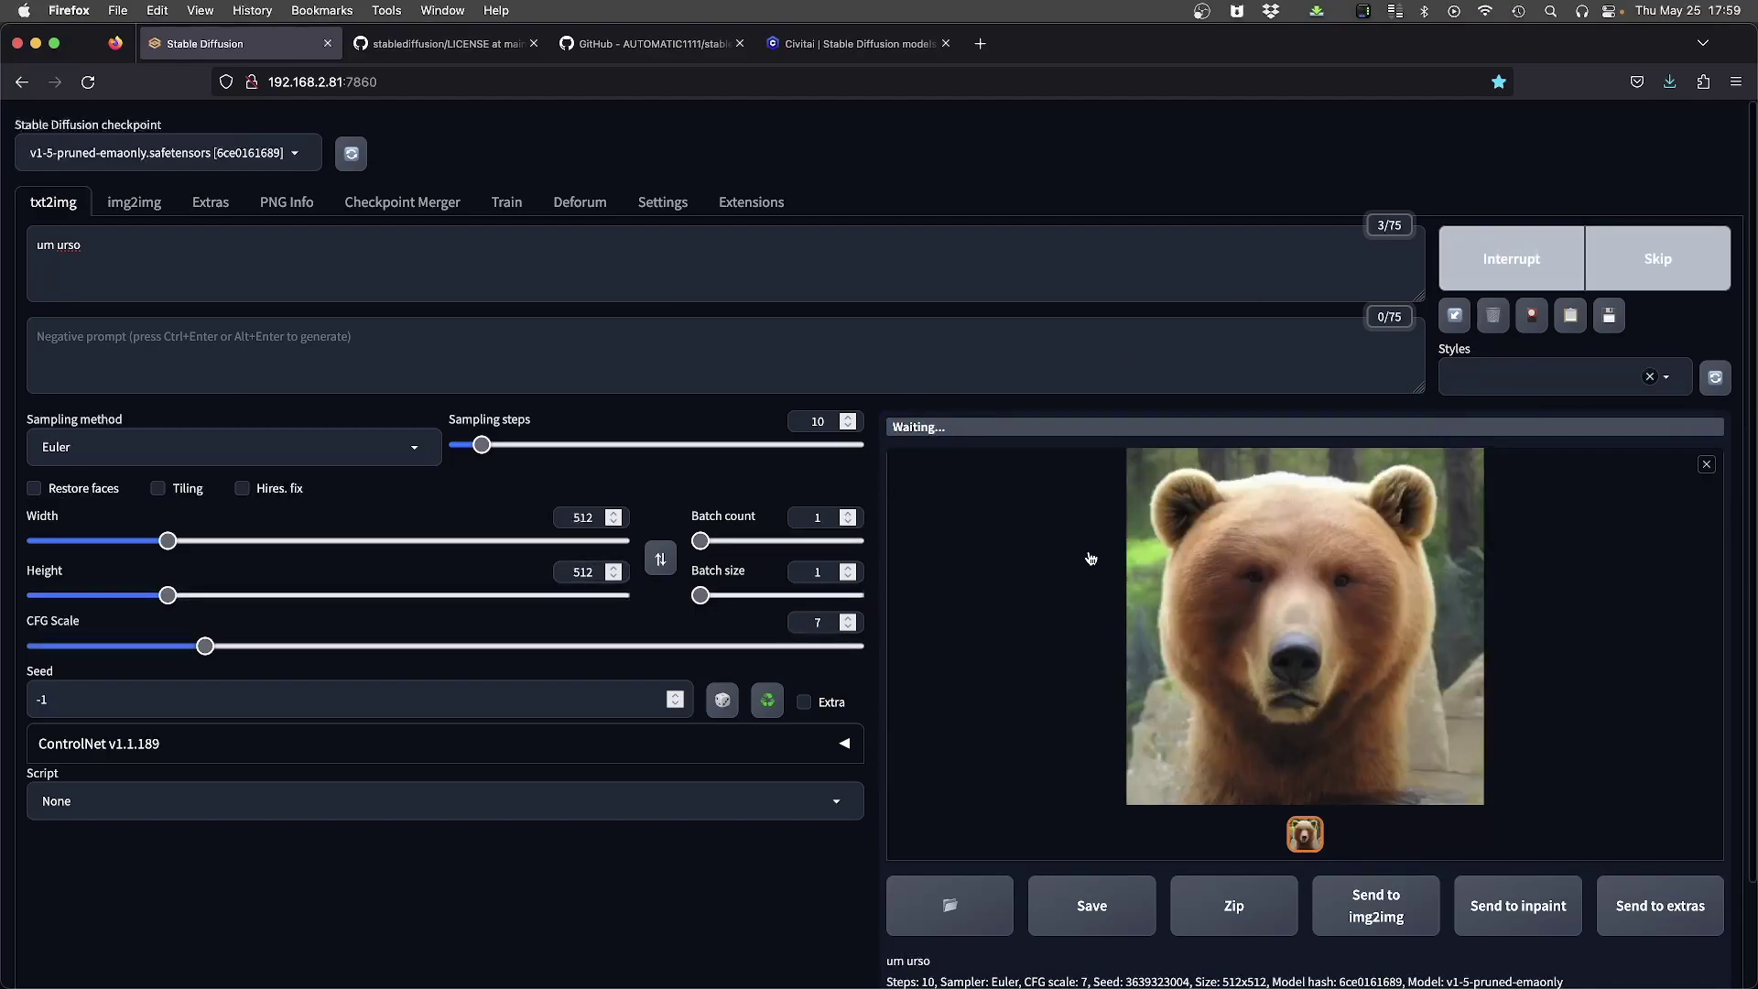
# Step: Set the sampling steps to 20 and generate the bear image
pyautogui.click(804, 421)
pyautogui.write('20')
pyautogui.press('Delete')
pyautogui.press('Delete')
pyautogui.hotkey('ctrl', 'Return')
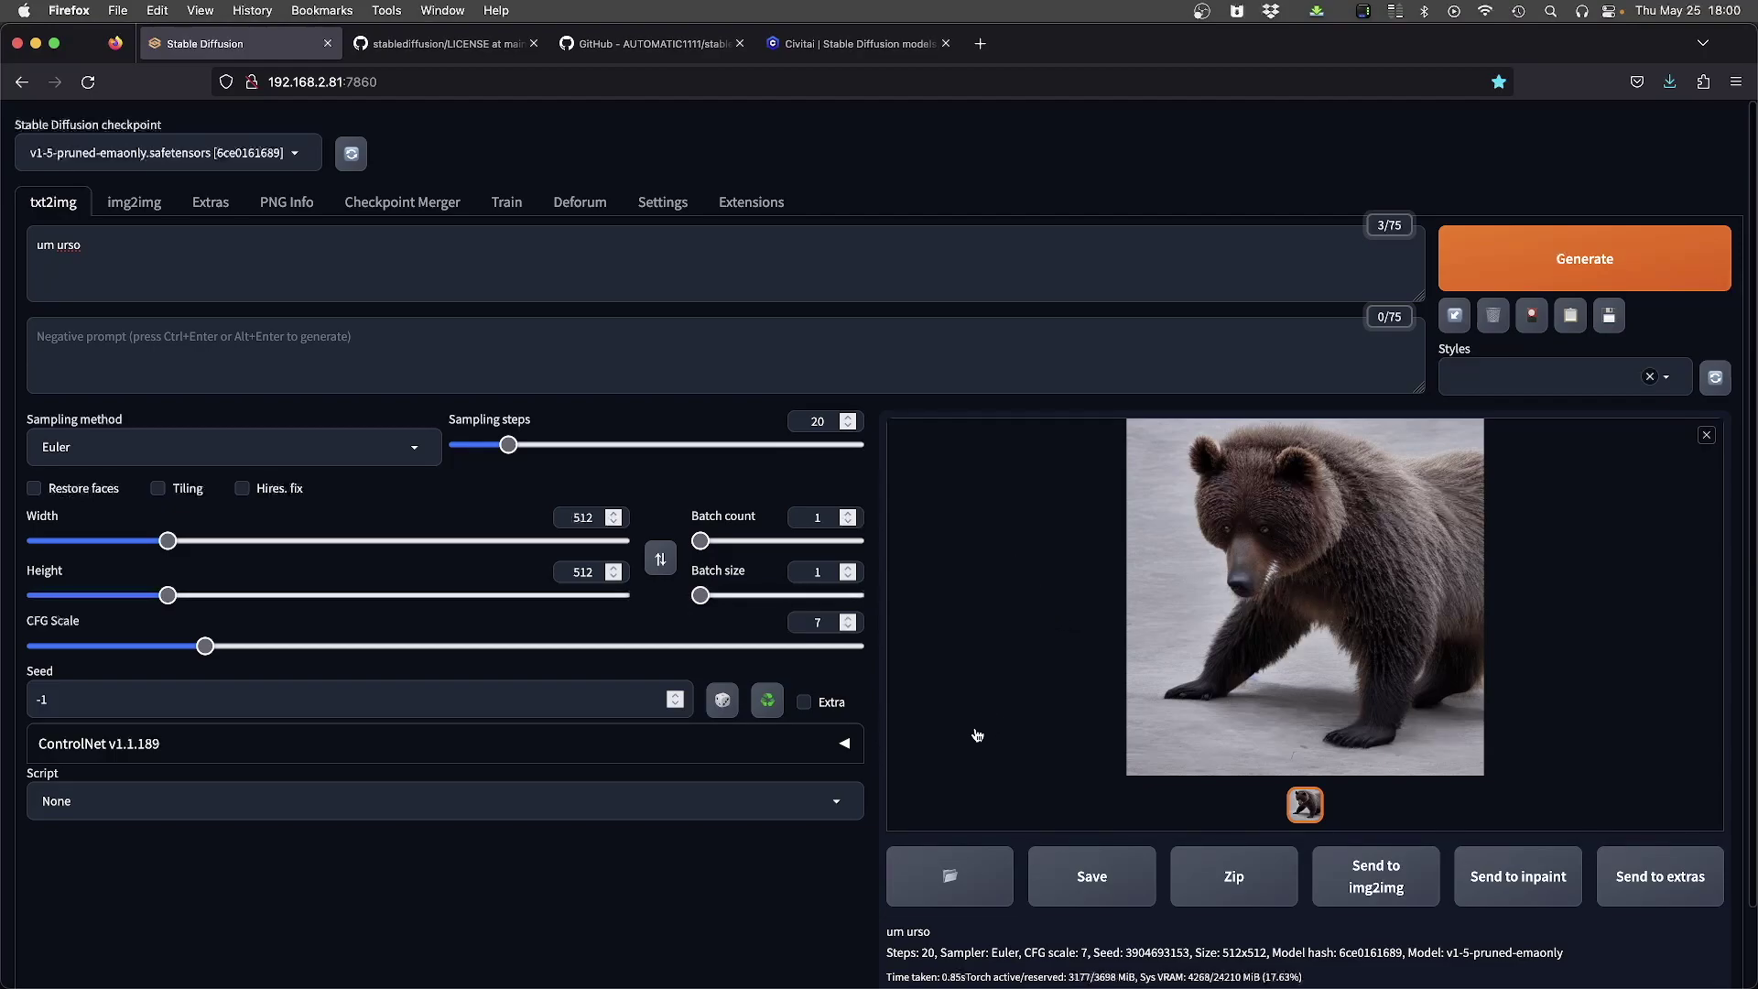
# Step: Lower the CFG scale to 2.5 and generate the bear image several times
pyautogui.moveTo(205, 646); pyautogui.dragTo(79, 653)
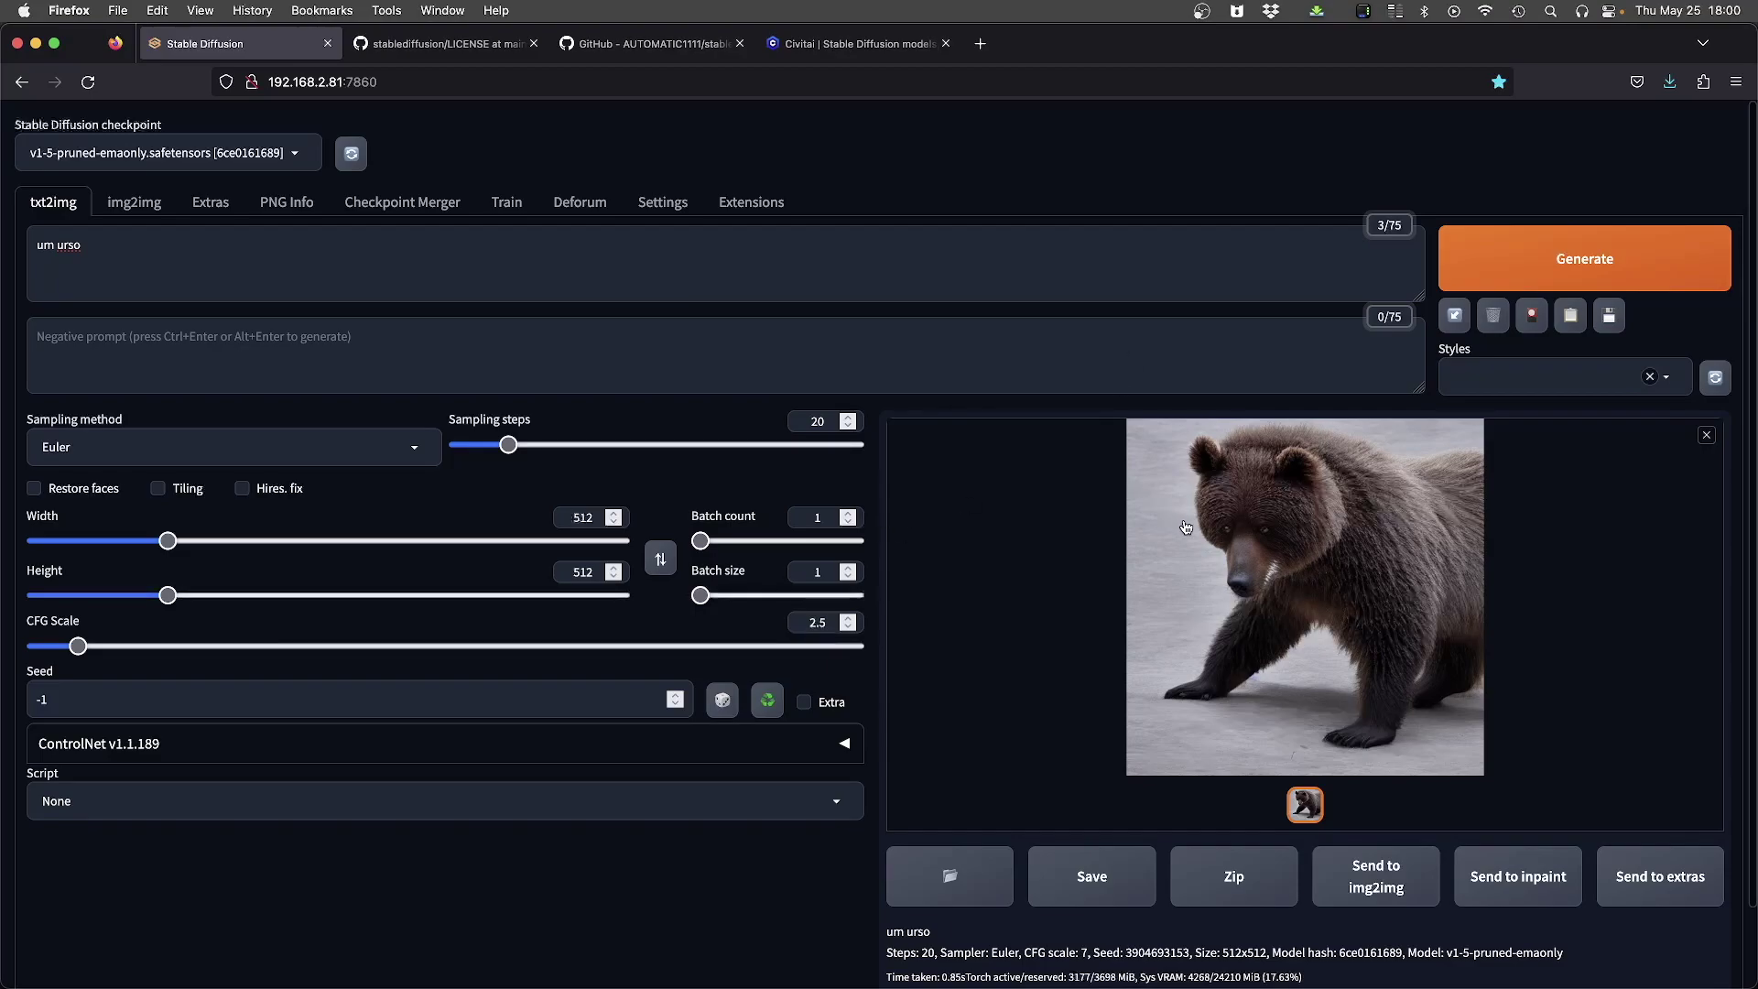
pyautogui.hotkey('ctrl', 'Return')
pyautogui.hotkey('ctrl', 'Return')
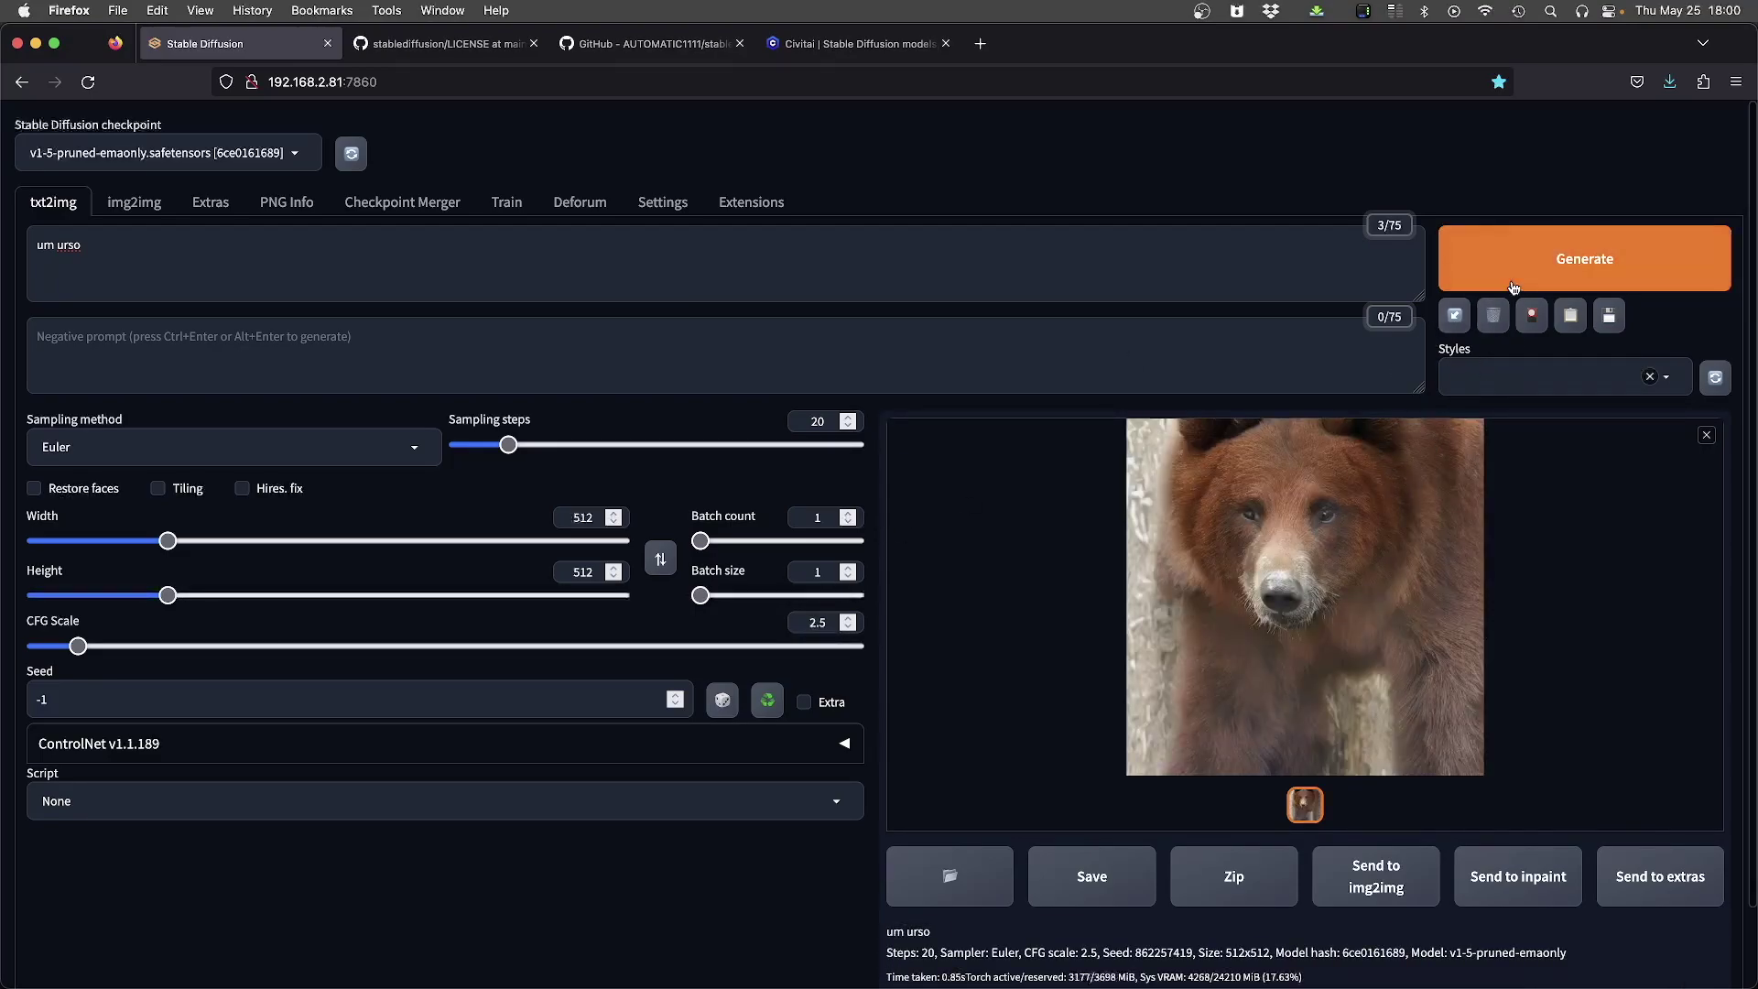
pyautogui.click(1520, 276)
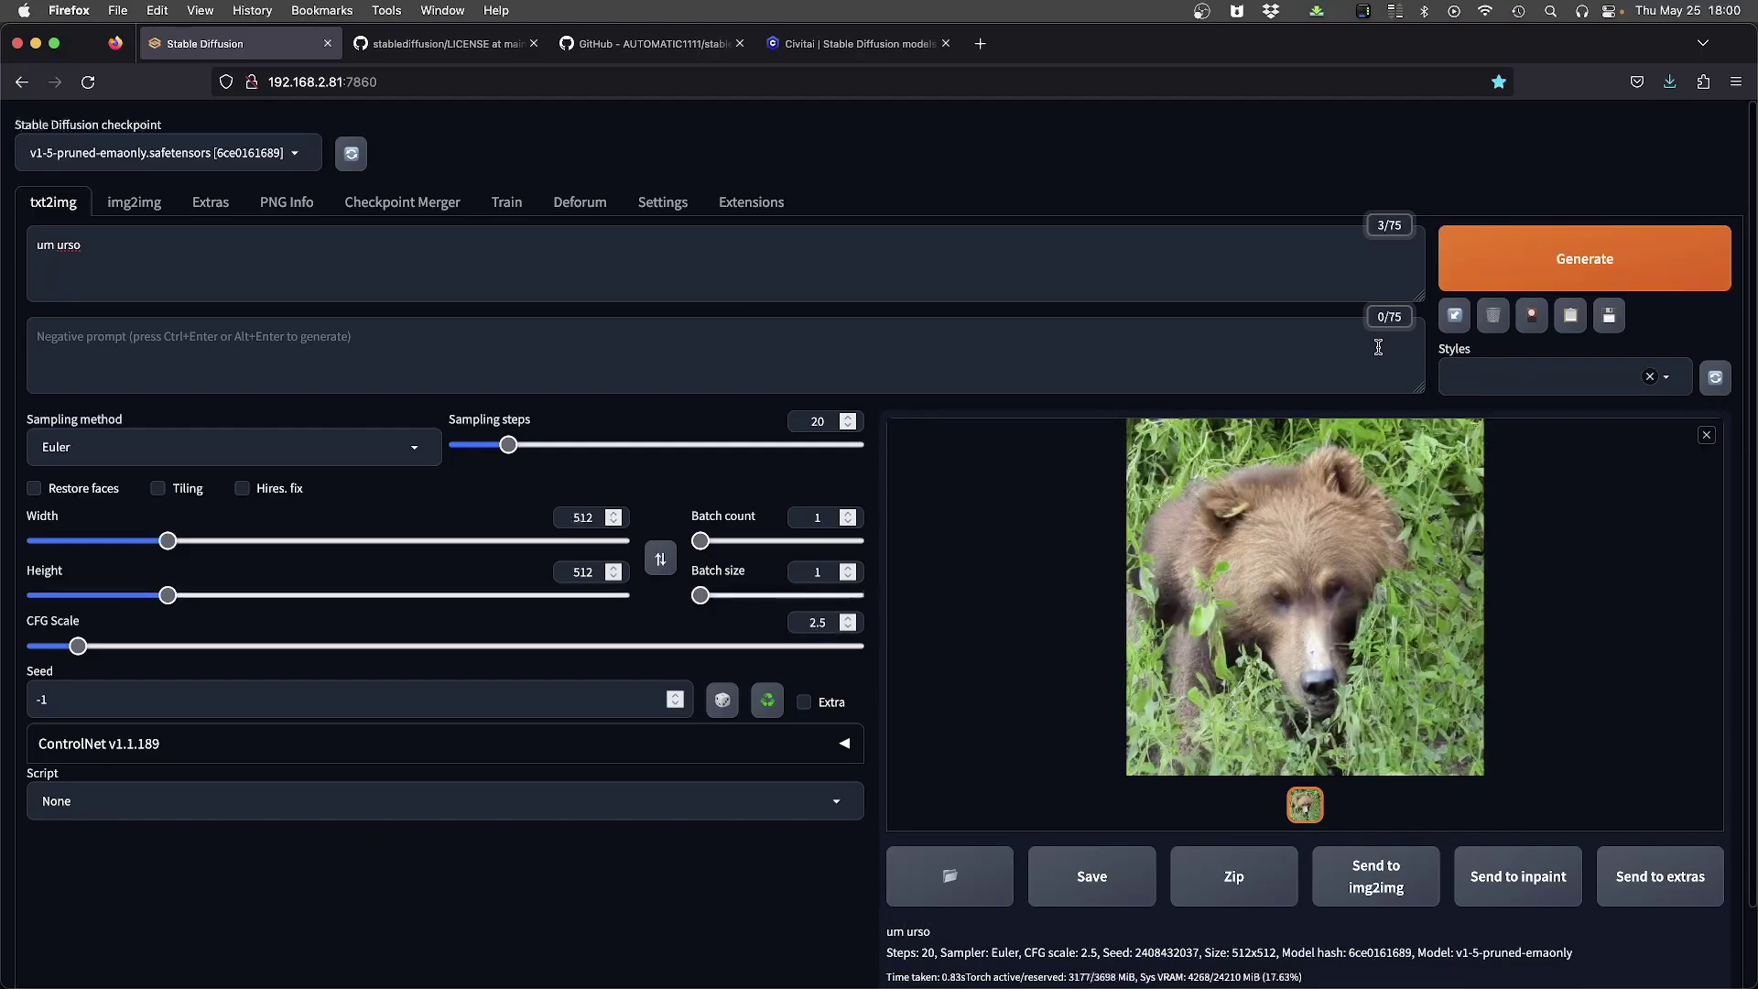
# Step: Lower the CFG scale to 1 and generate the bear image twice
pyautogui.moveTo(78, 646); pyautogui.dragTo(33, 647)
pyautogui.click(1515, 281)
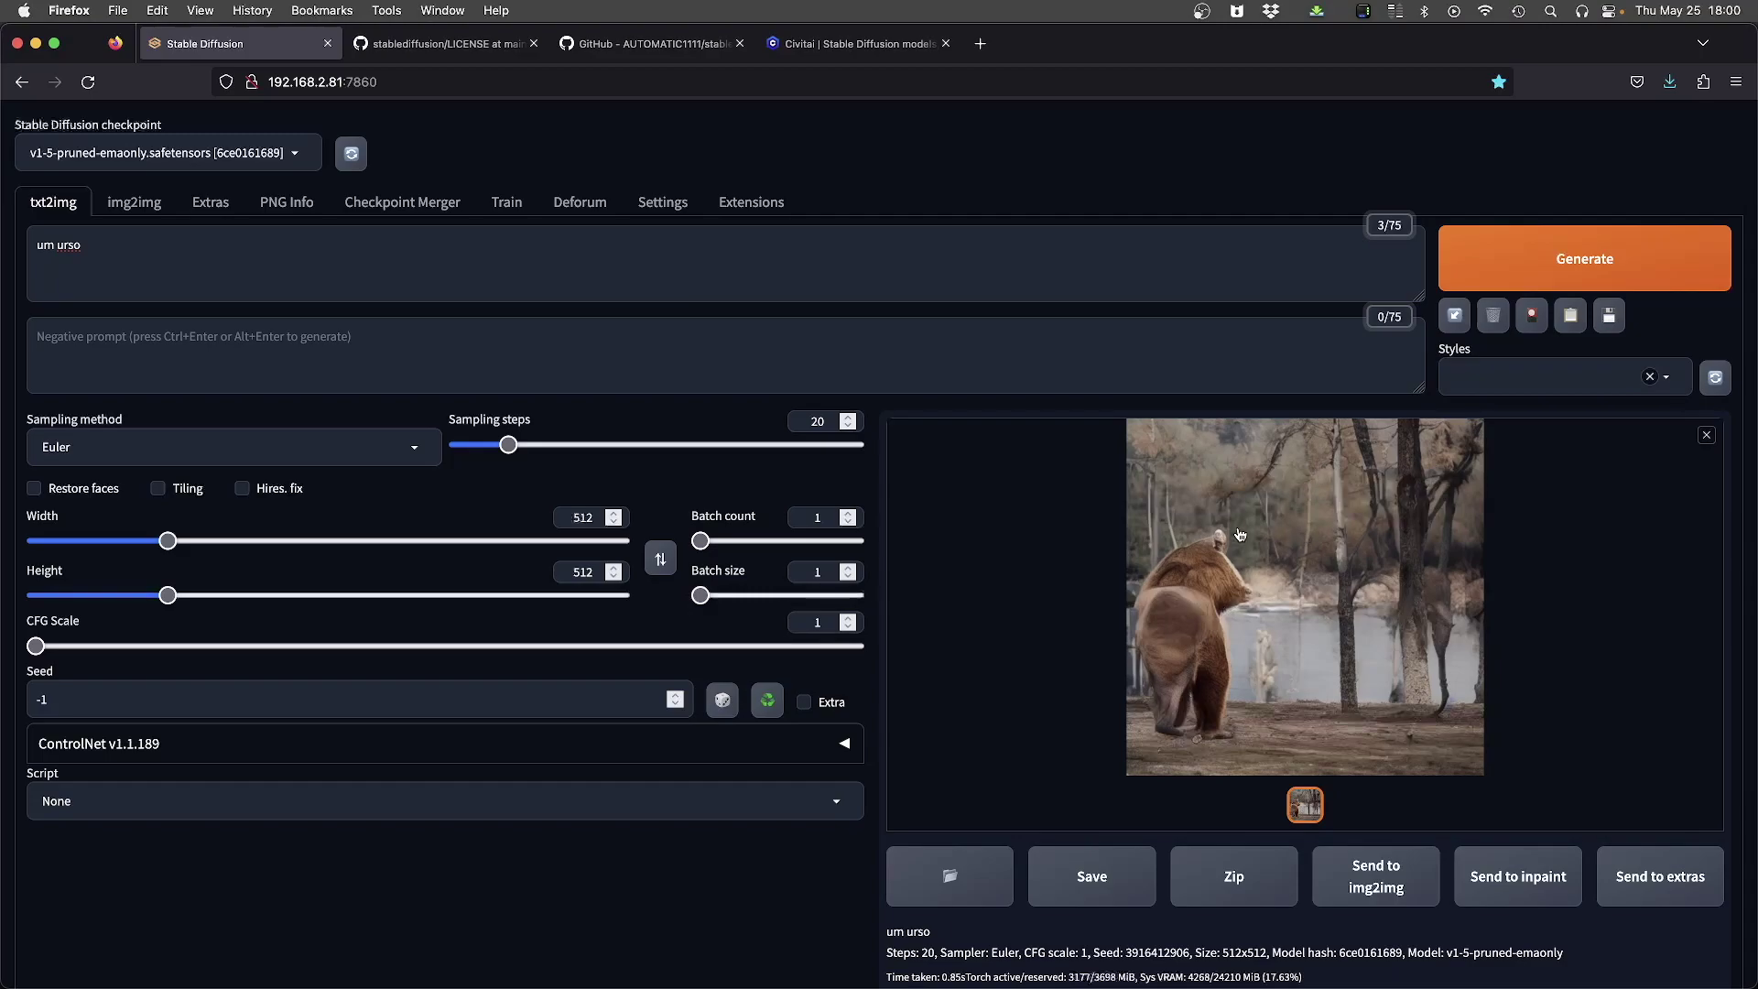
pyautogui.click(1499, 274)
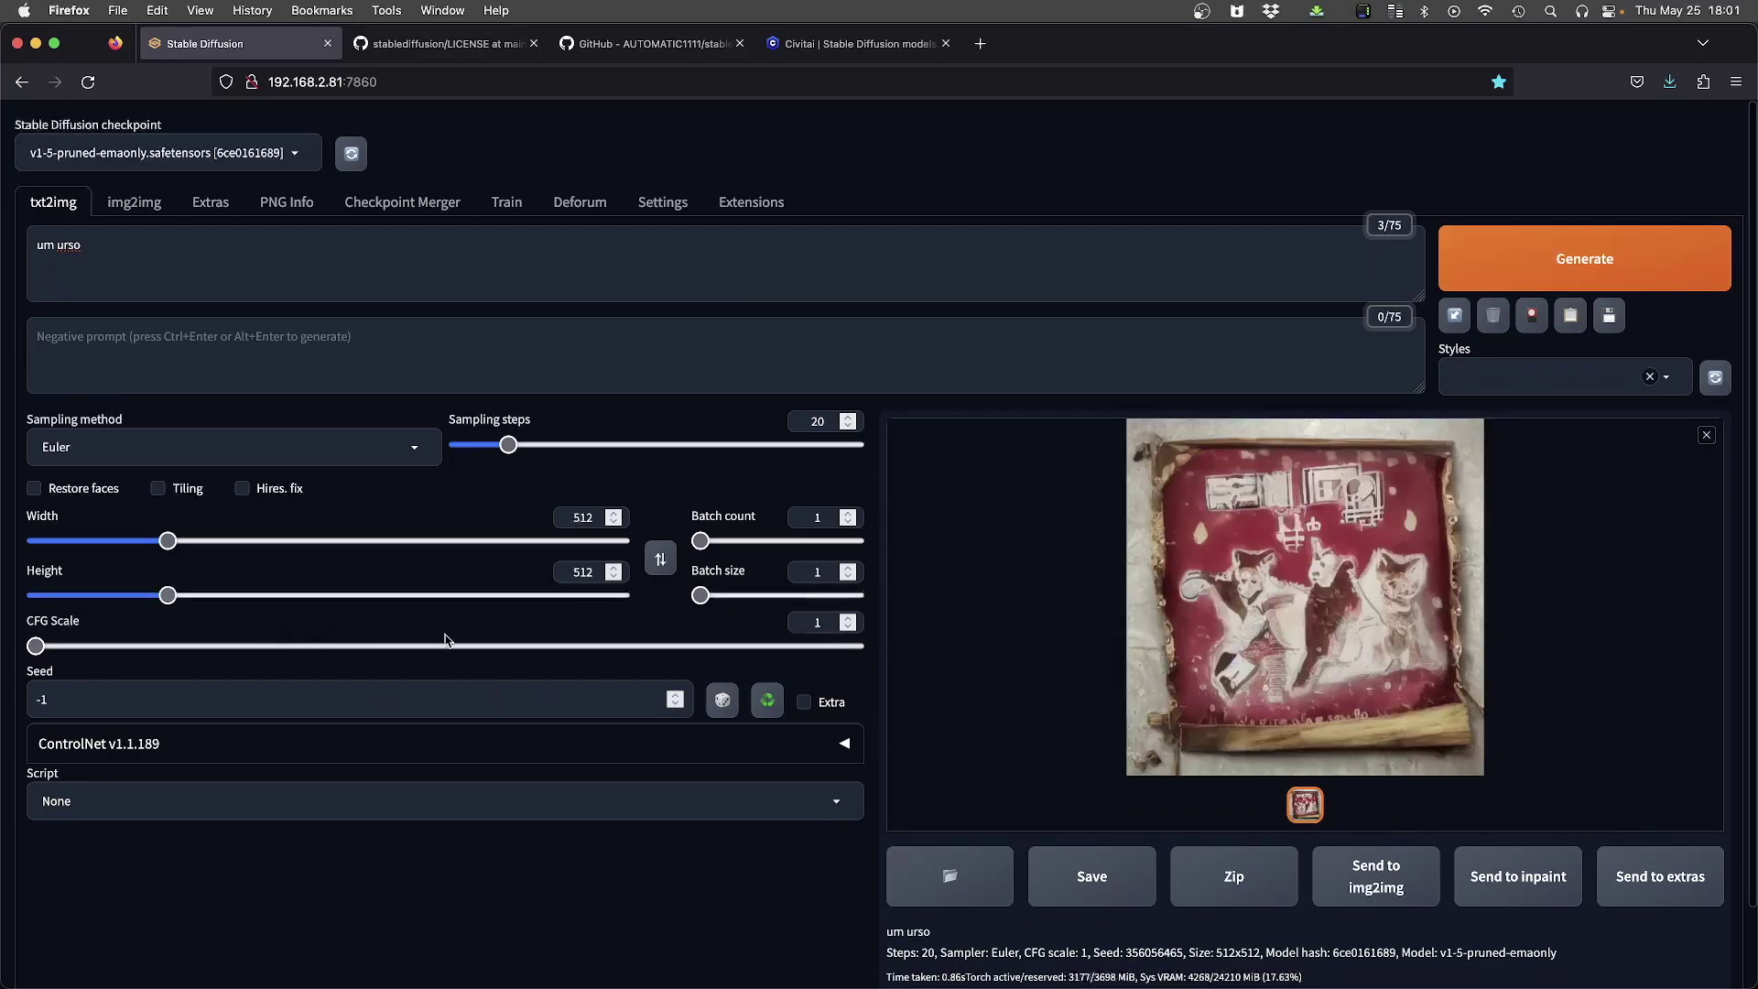
# Step: Set the CFG scale back to 7 and generate the bear image again
pyautogui.doubleClick(808, 622)
pyautogui.write('7')
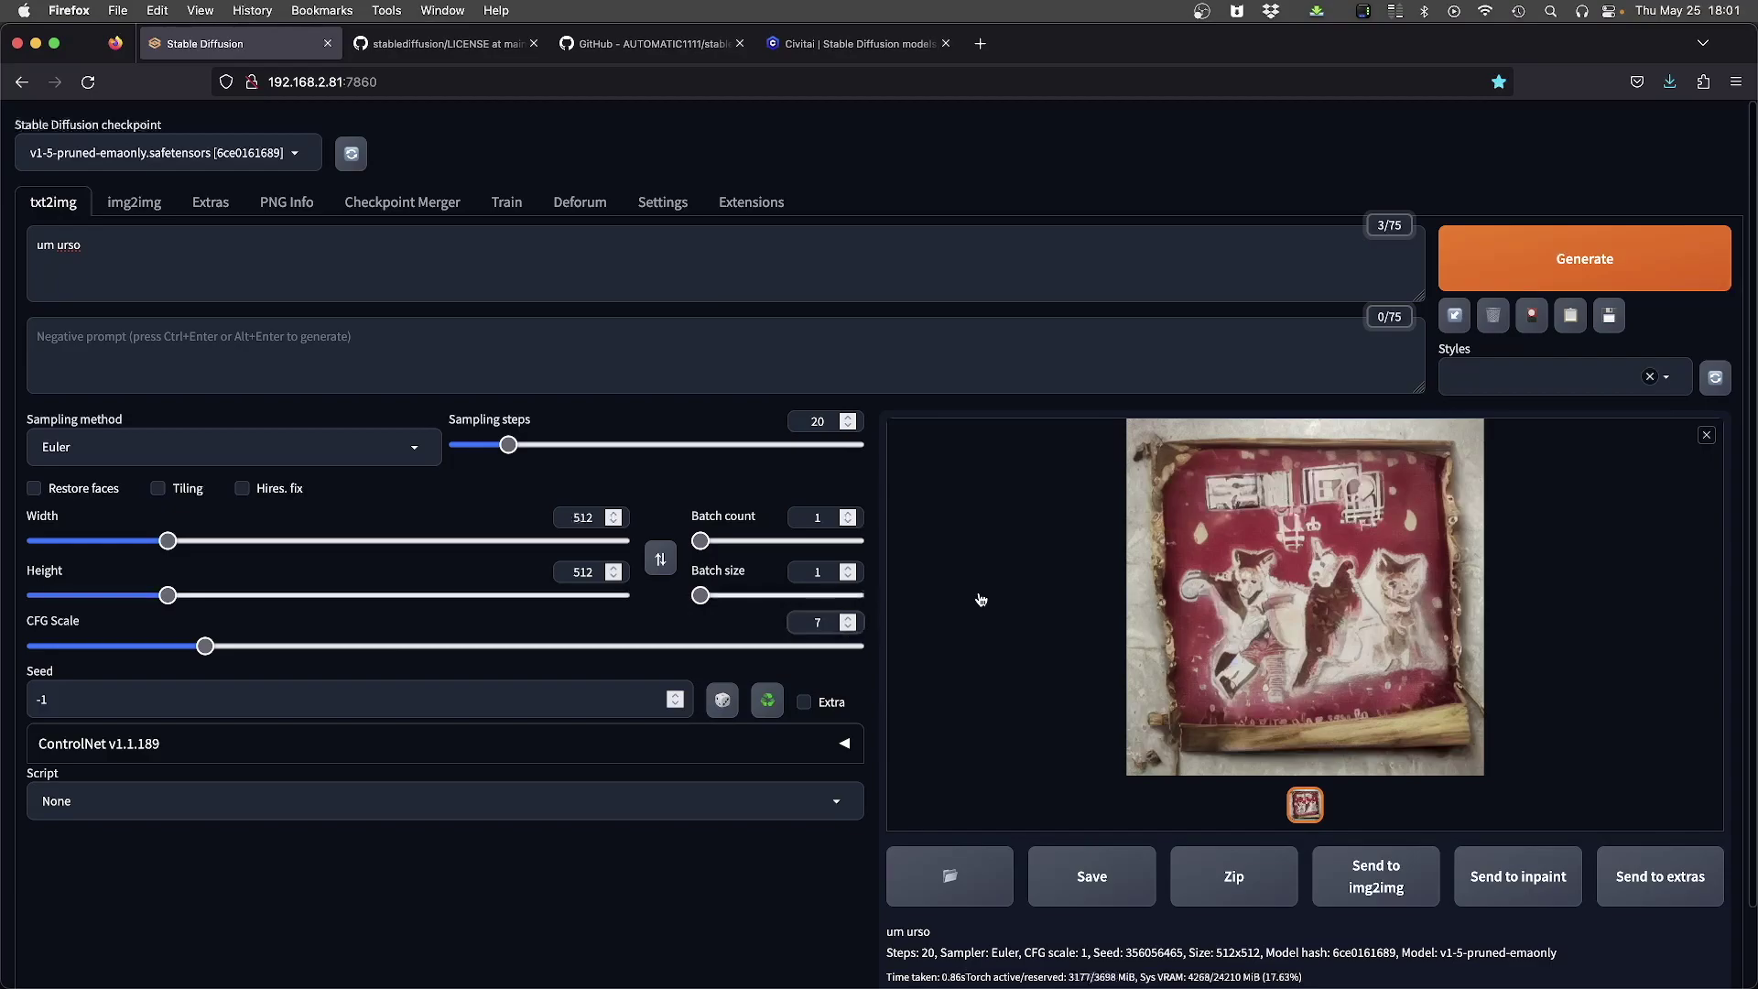
pyautogui.hotkey('ctrl', 'Return')
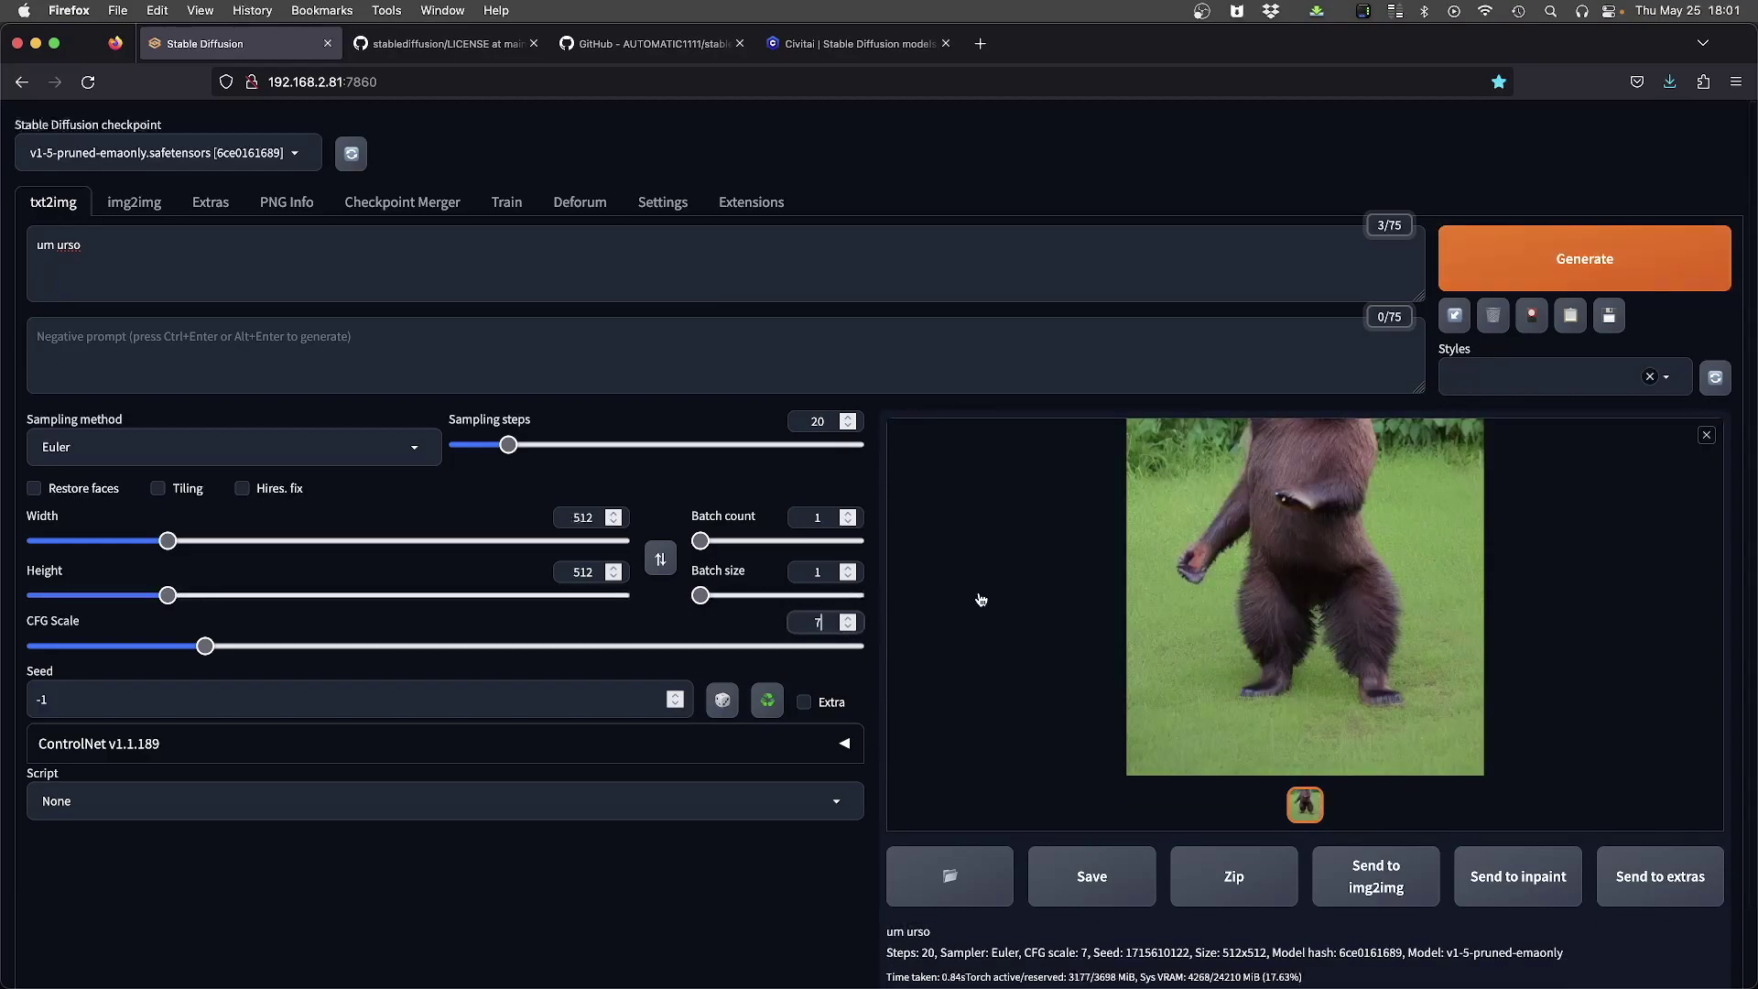
# Step: Generate an image from the prompt "a frog" and enter the negative prompt "cartoon, ilustration, deformed, blurry, low quality"
pyautogui.hotkey('ctrl', 'Return')
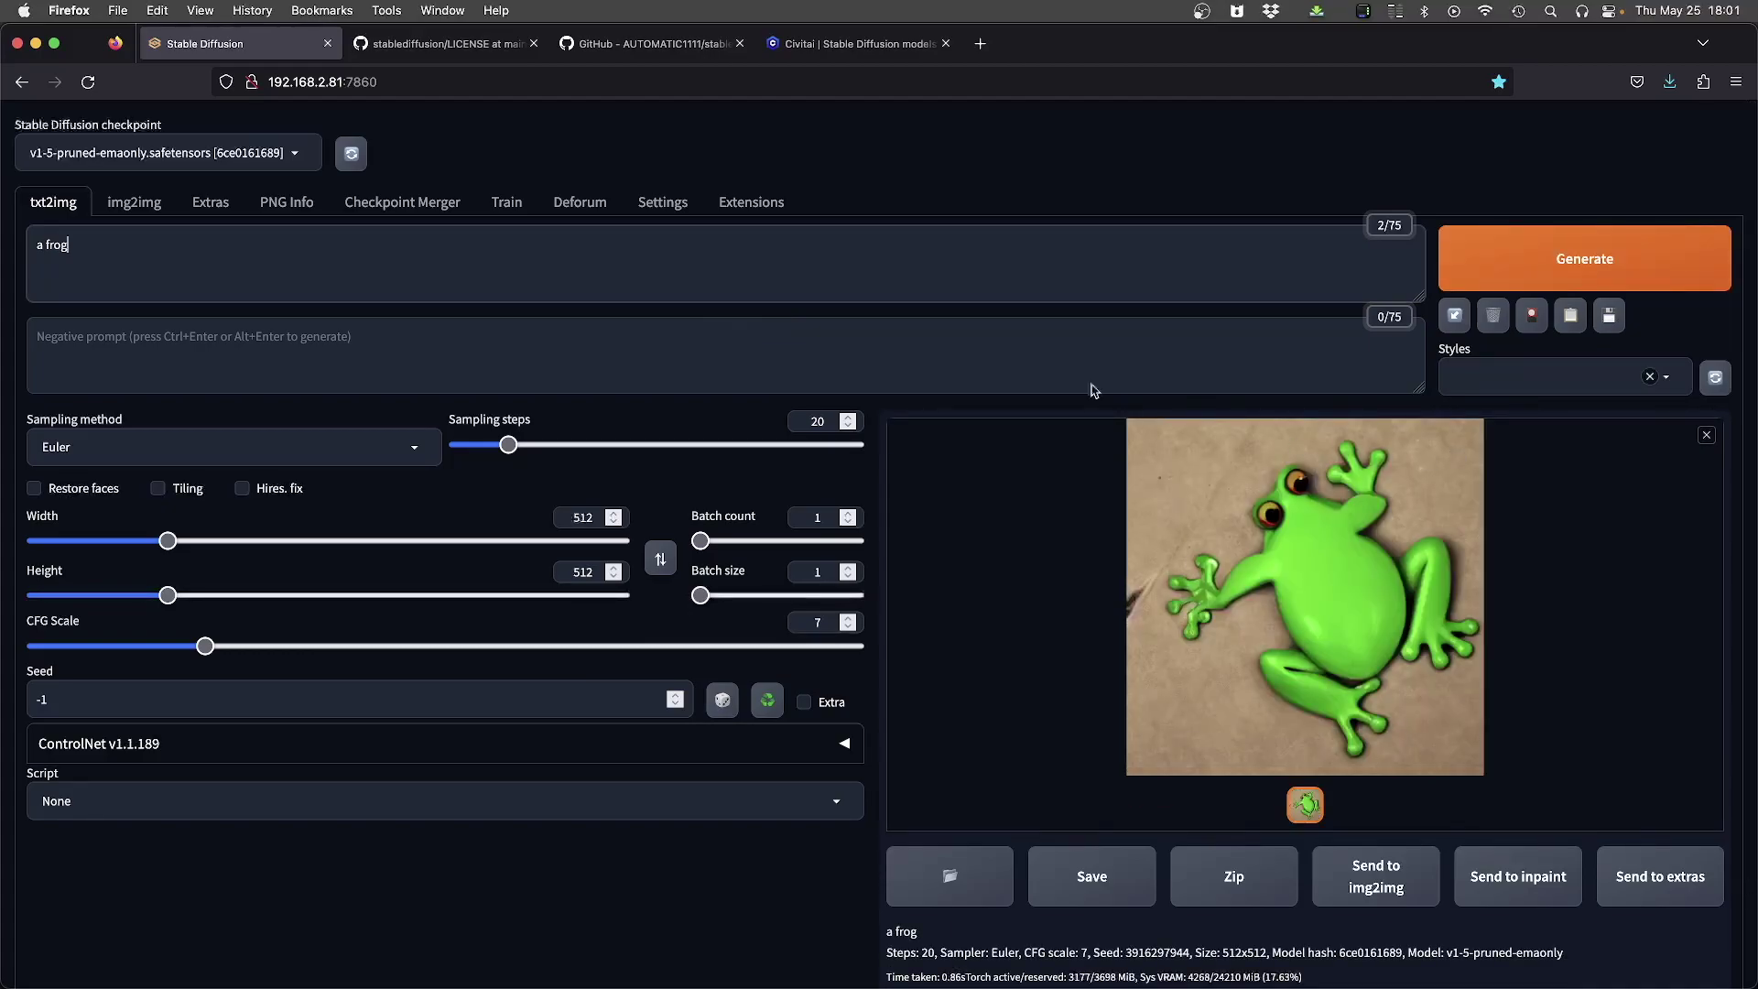
pyautogui.click(211, 341)
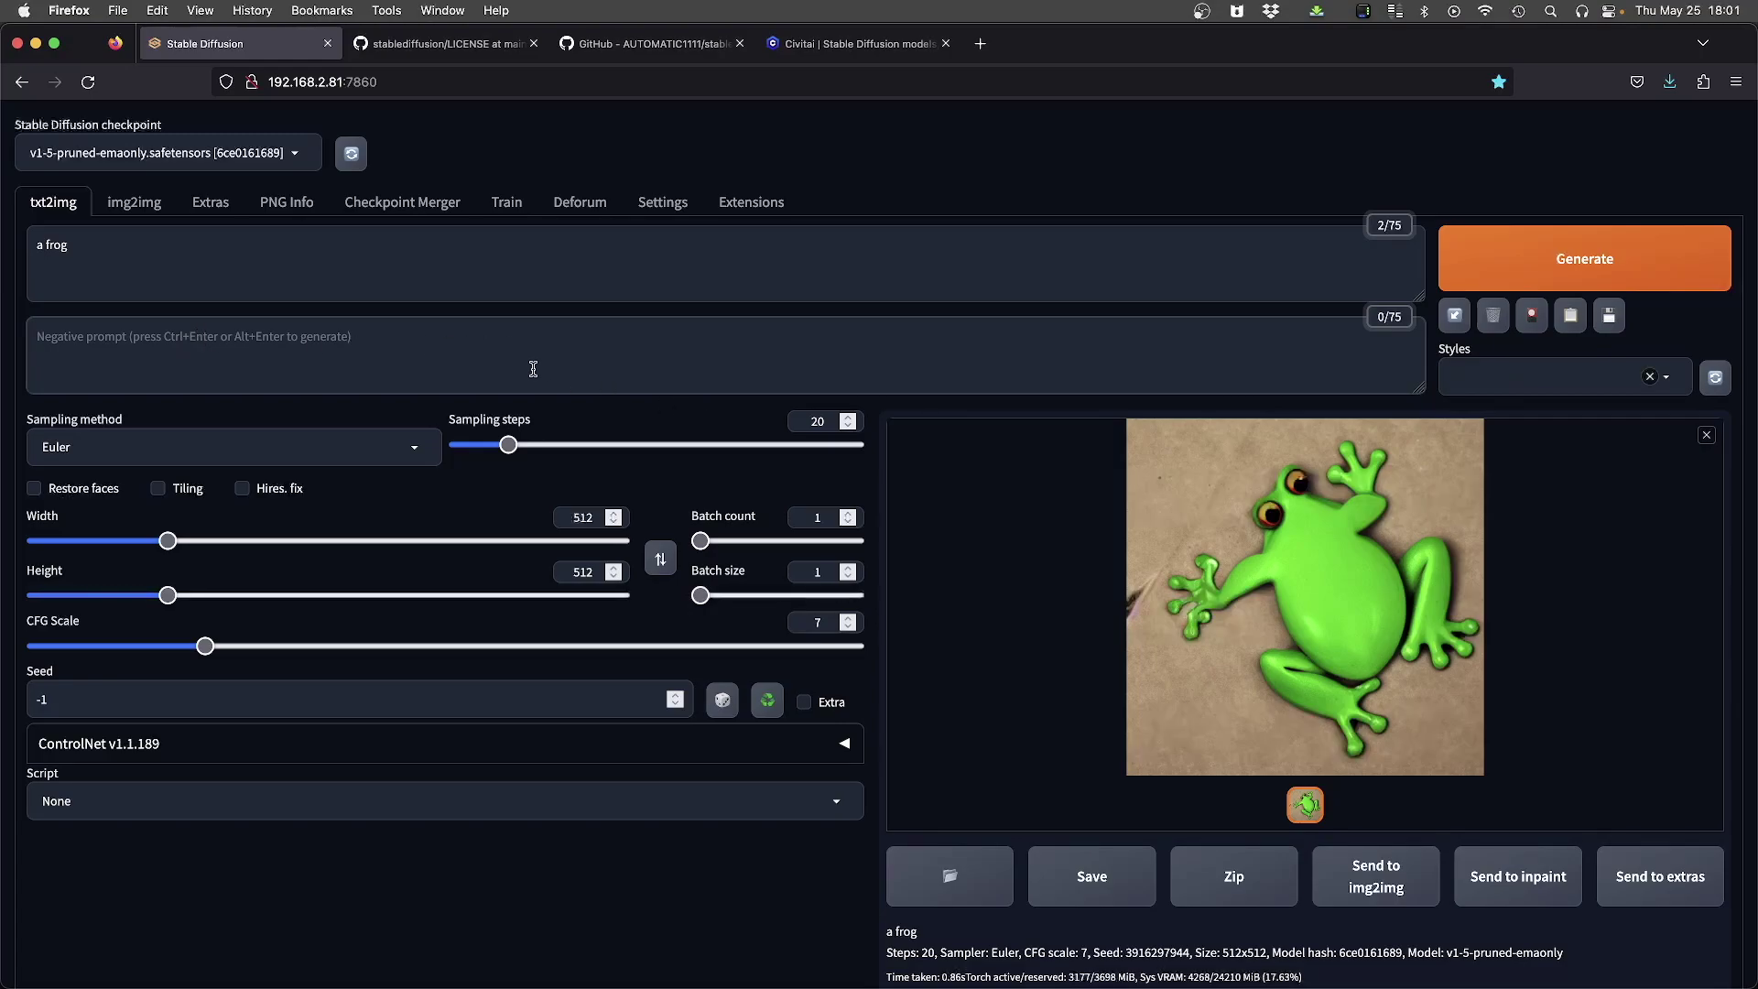
pyautogui.write('co')
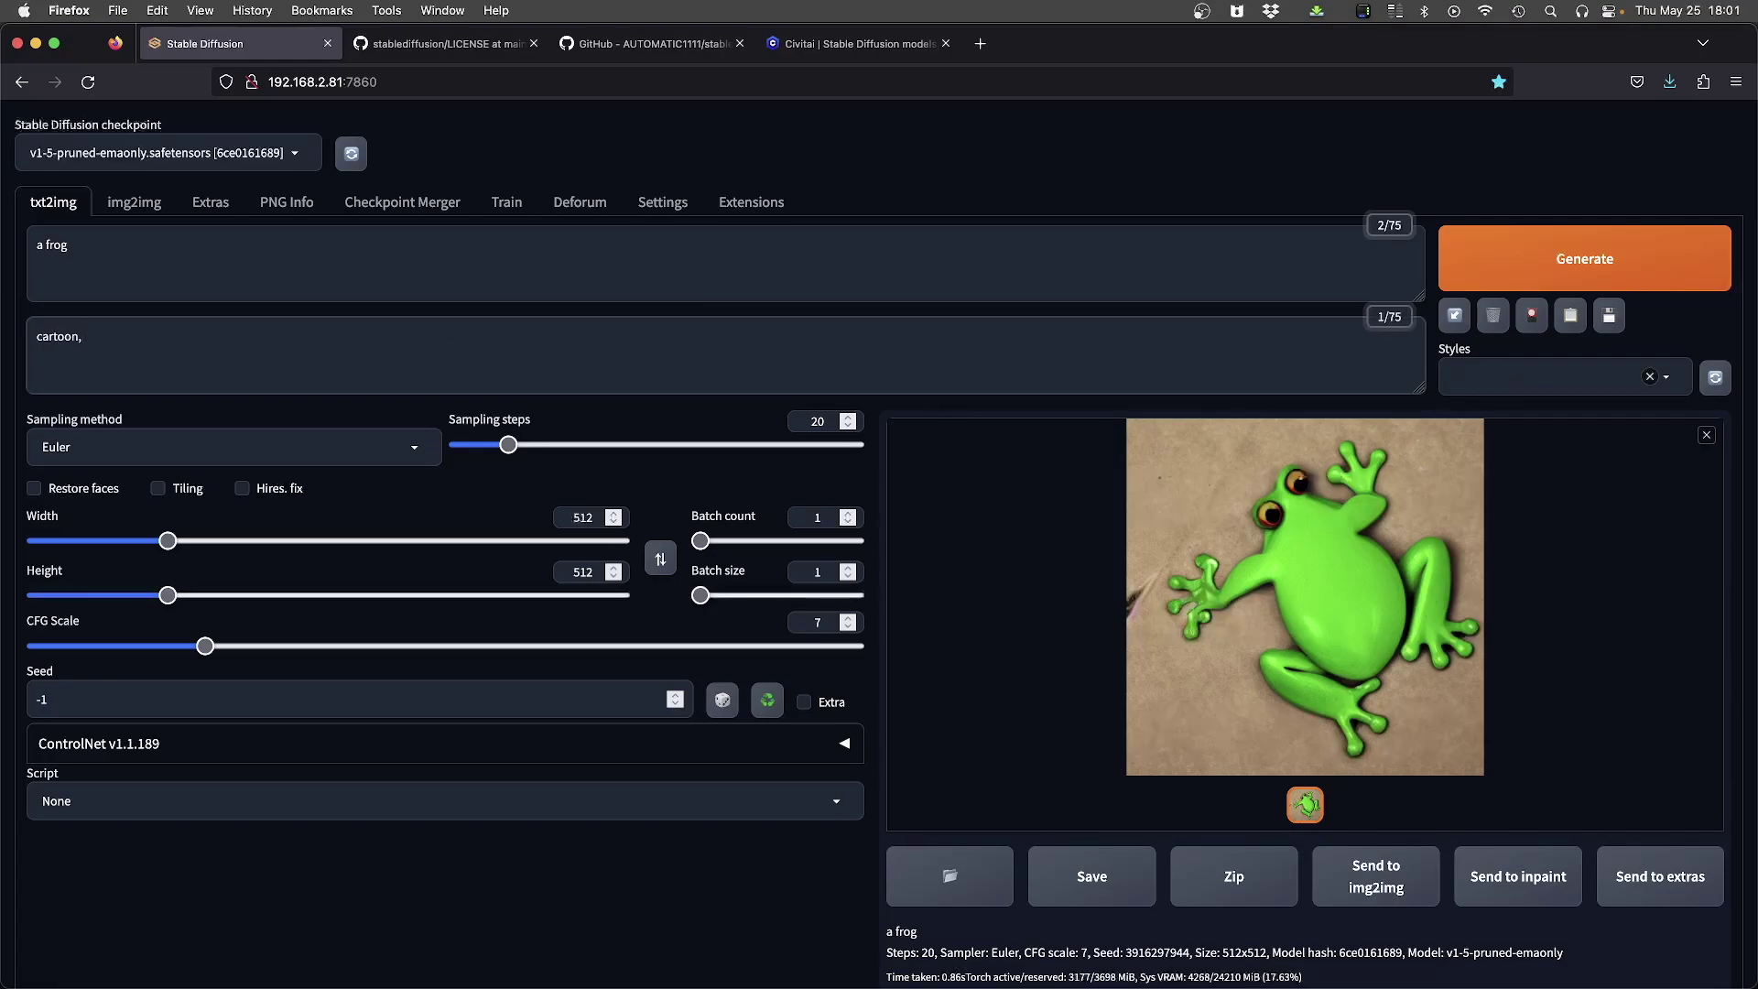
pyautogui.write('rtoon, ilustration, deformed, blurry, low quality')
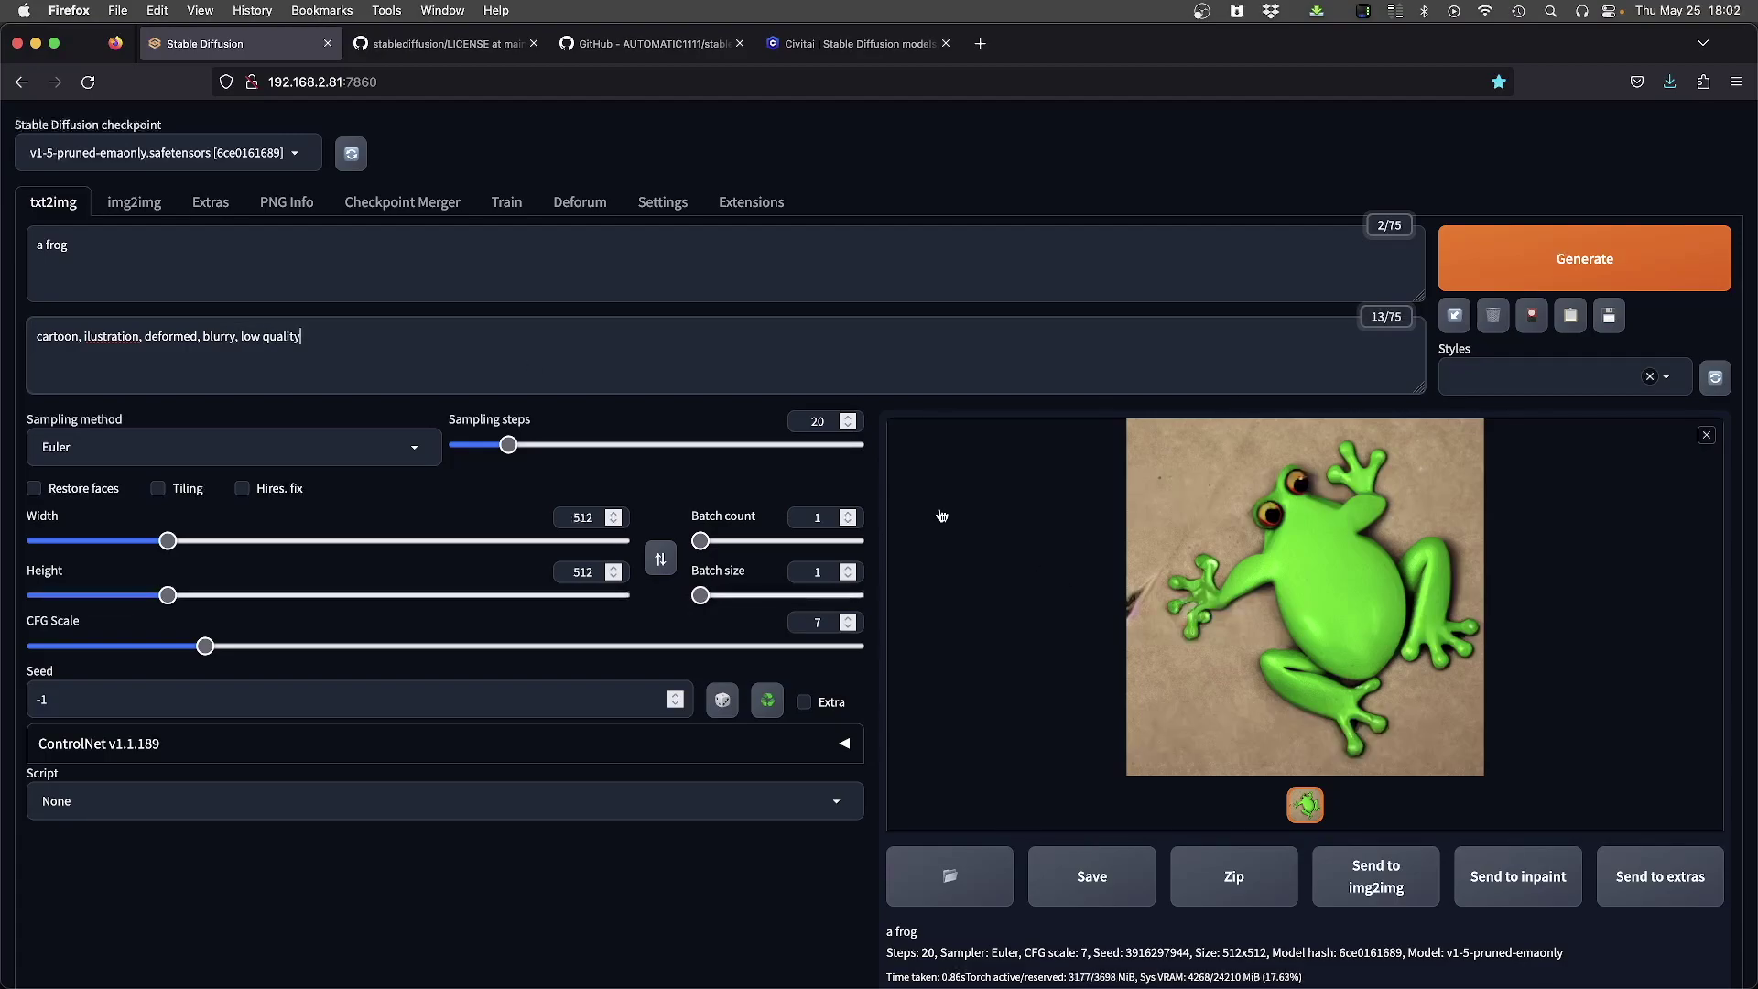
pyautogui.moveTo(361, 356); pyautogui.dragTo(2, 332)
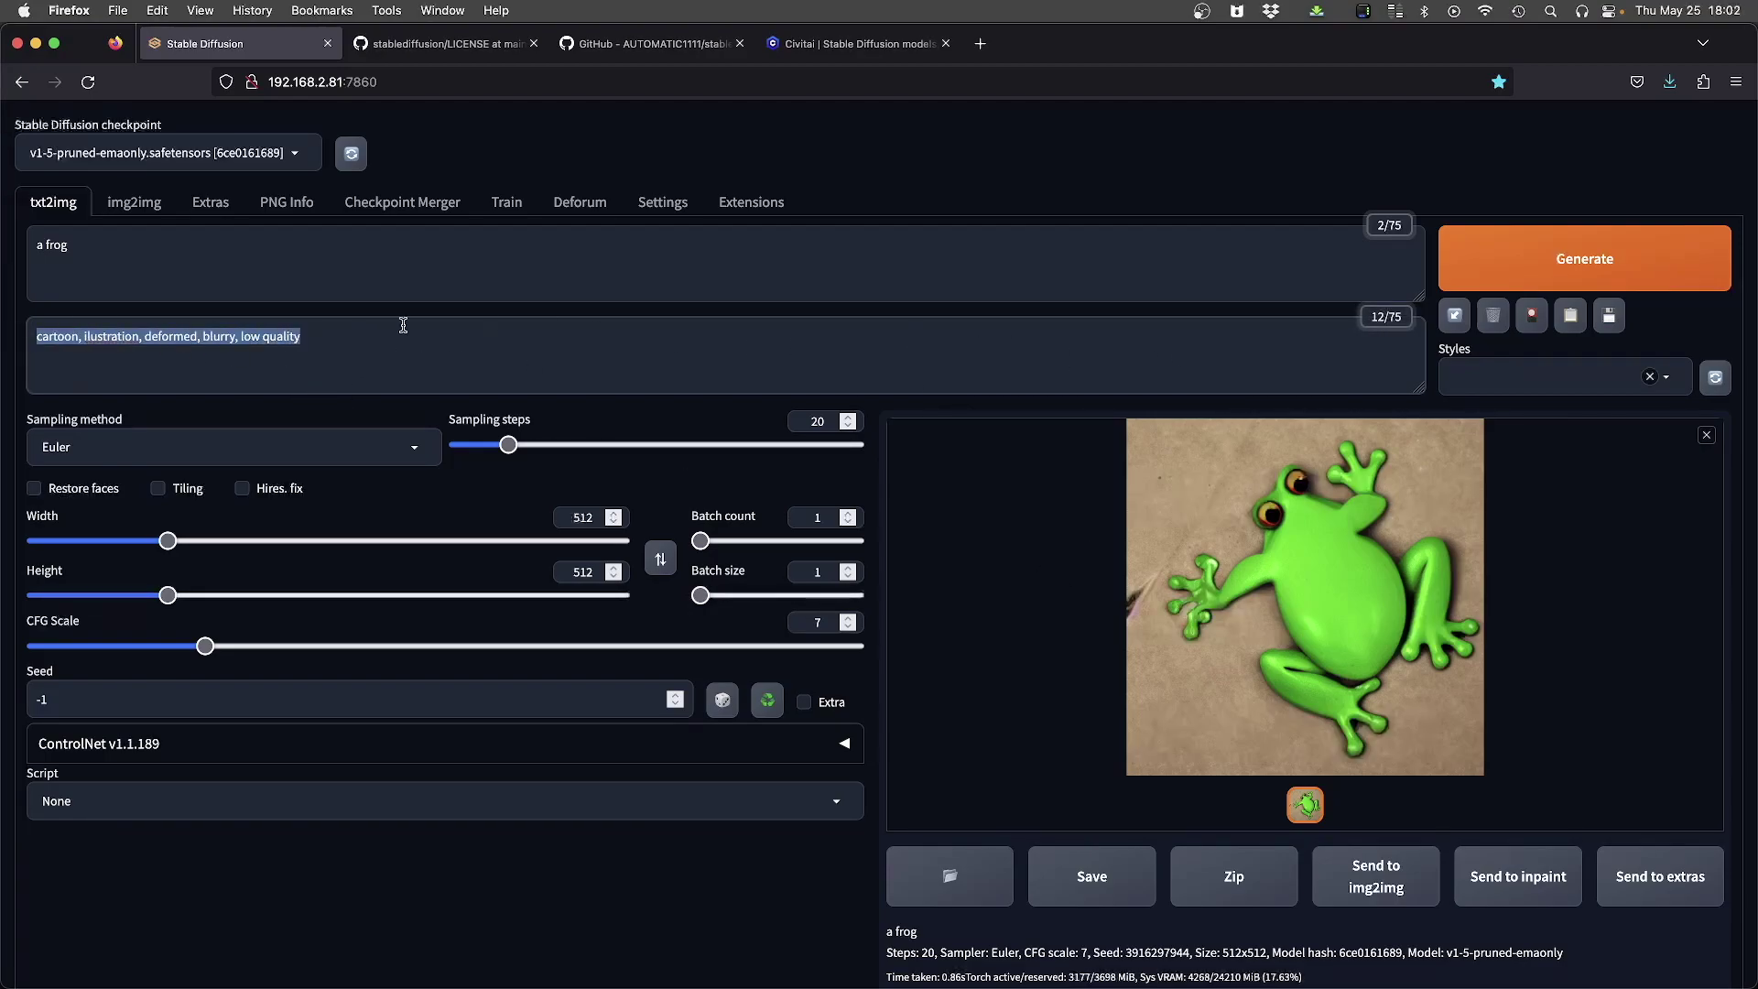
pyautogui.click(431, 343)
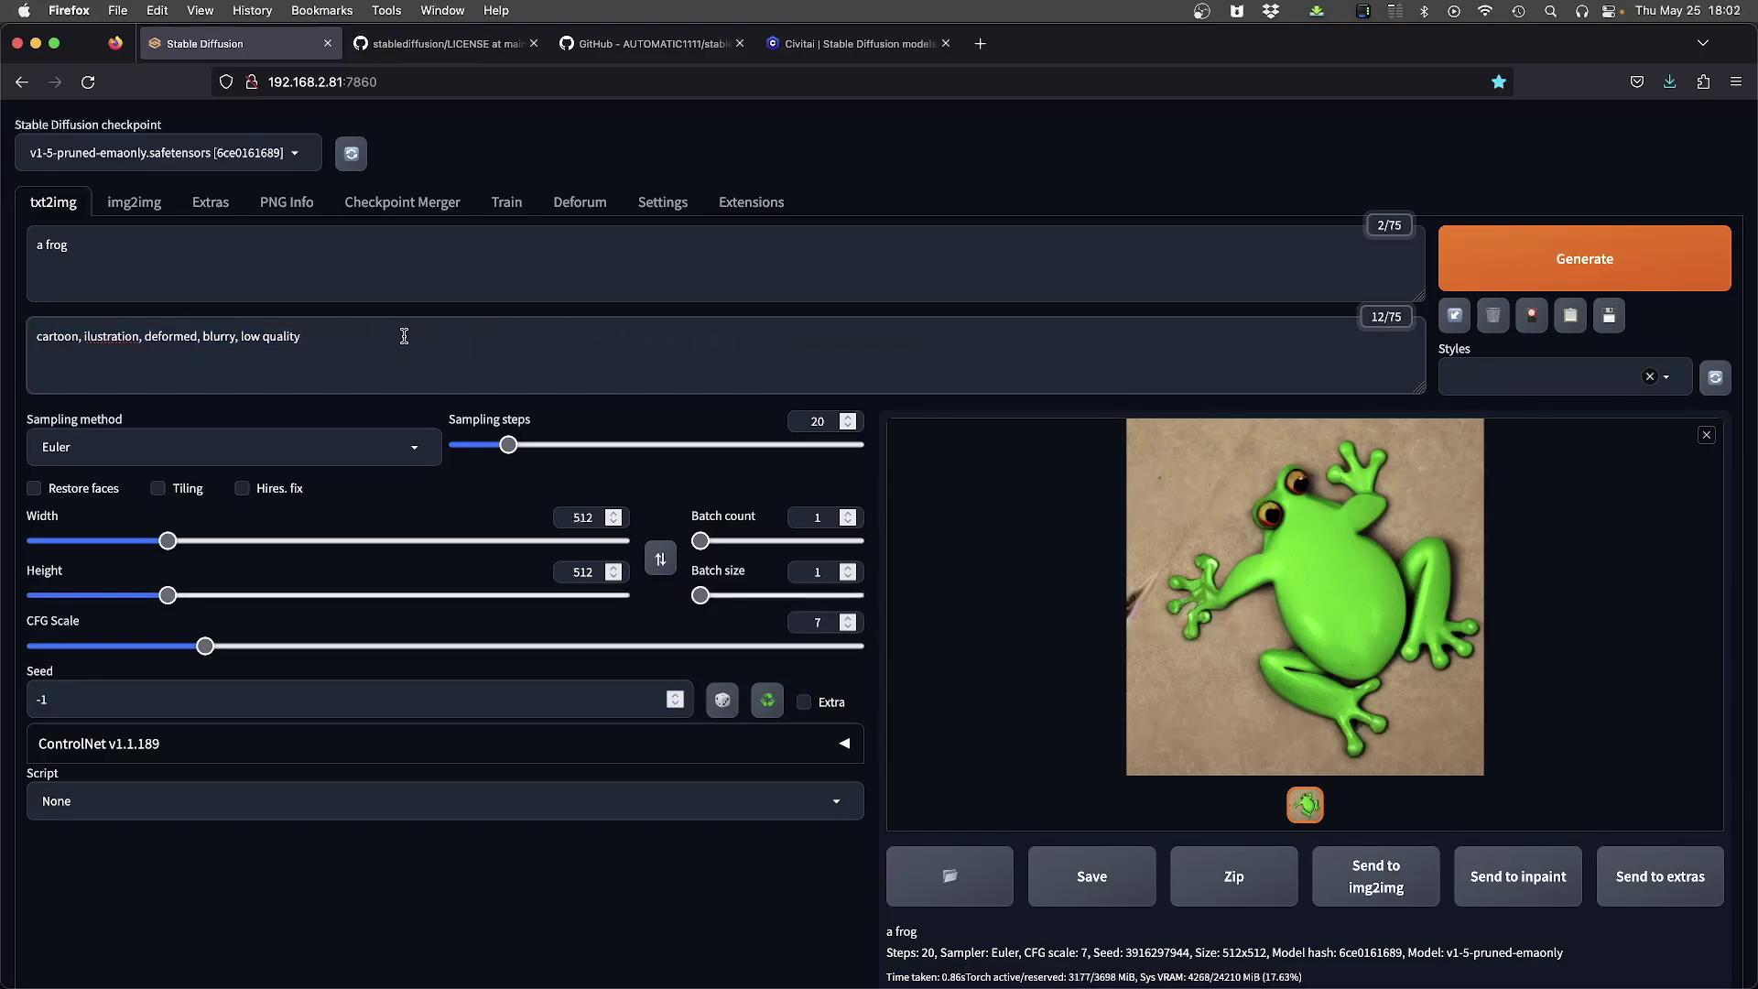
# Step: Append ", photorealistc" to the frog prompt and generate the image twice with the negative prompt
pyautogui.click(172, 241)
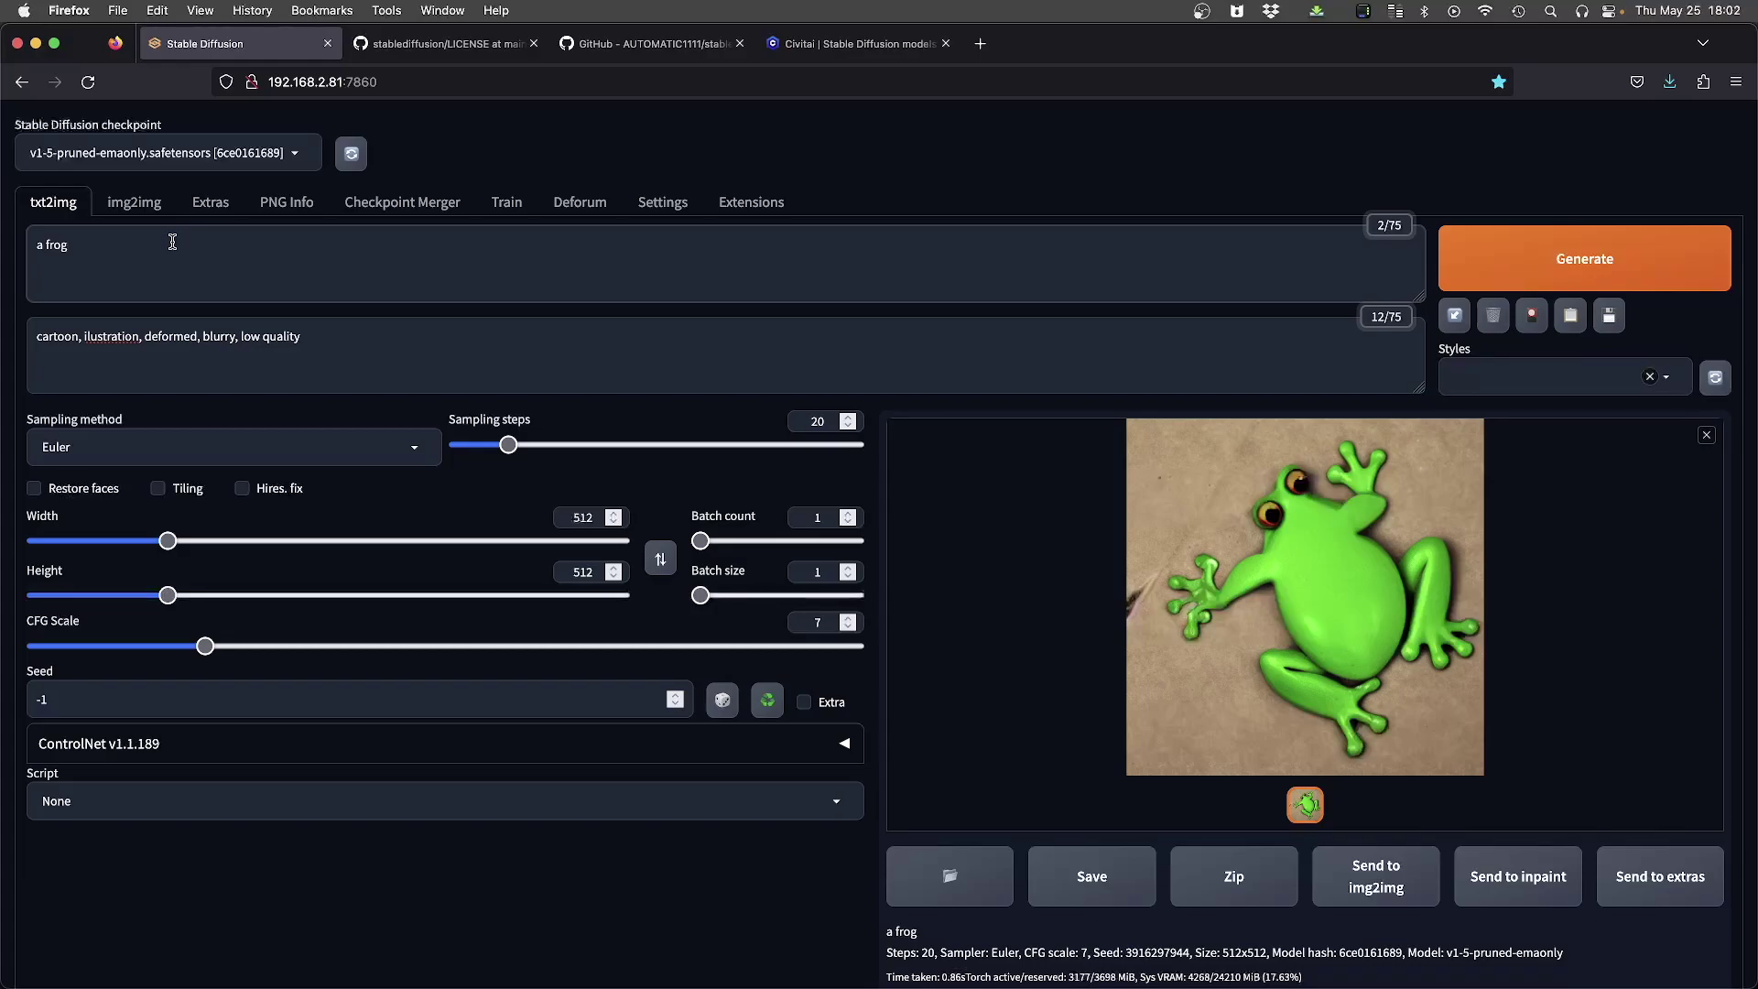
pyautogui.write(', photorealistc')
pyautogui.hotkey('ctrl', 'Return')
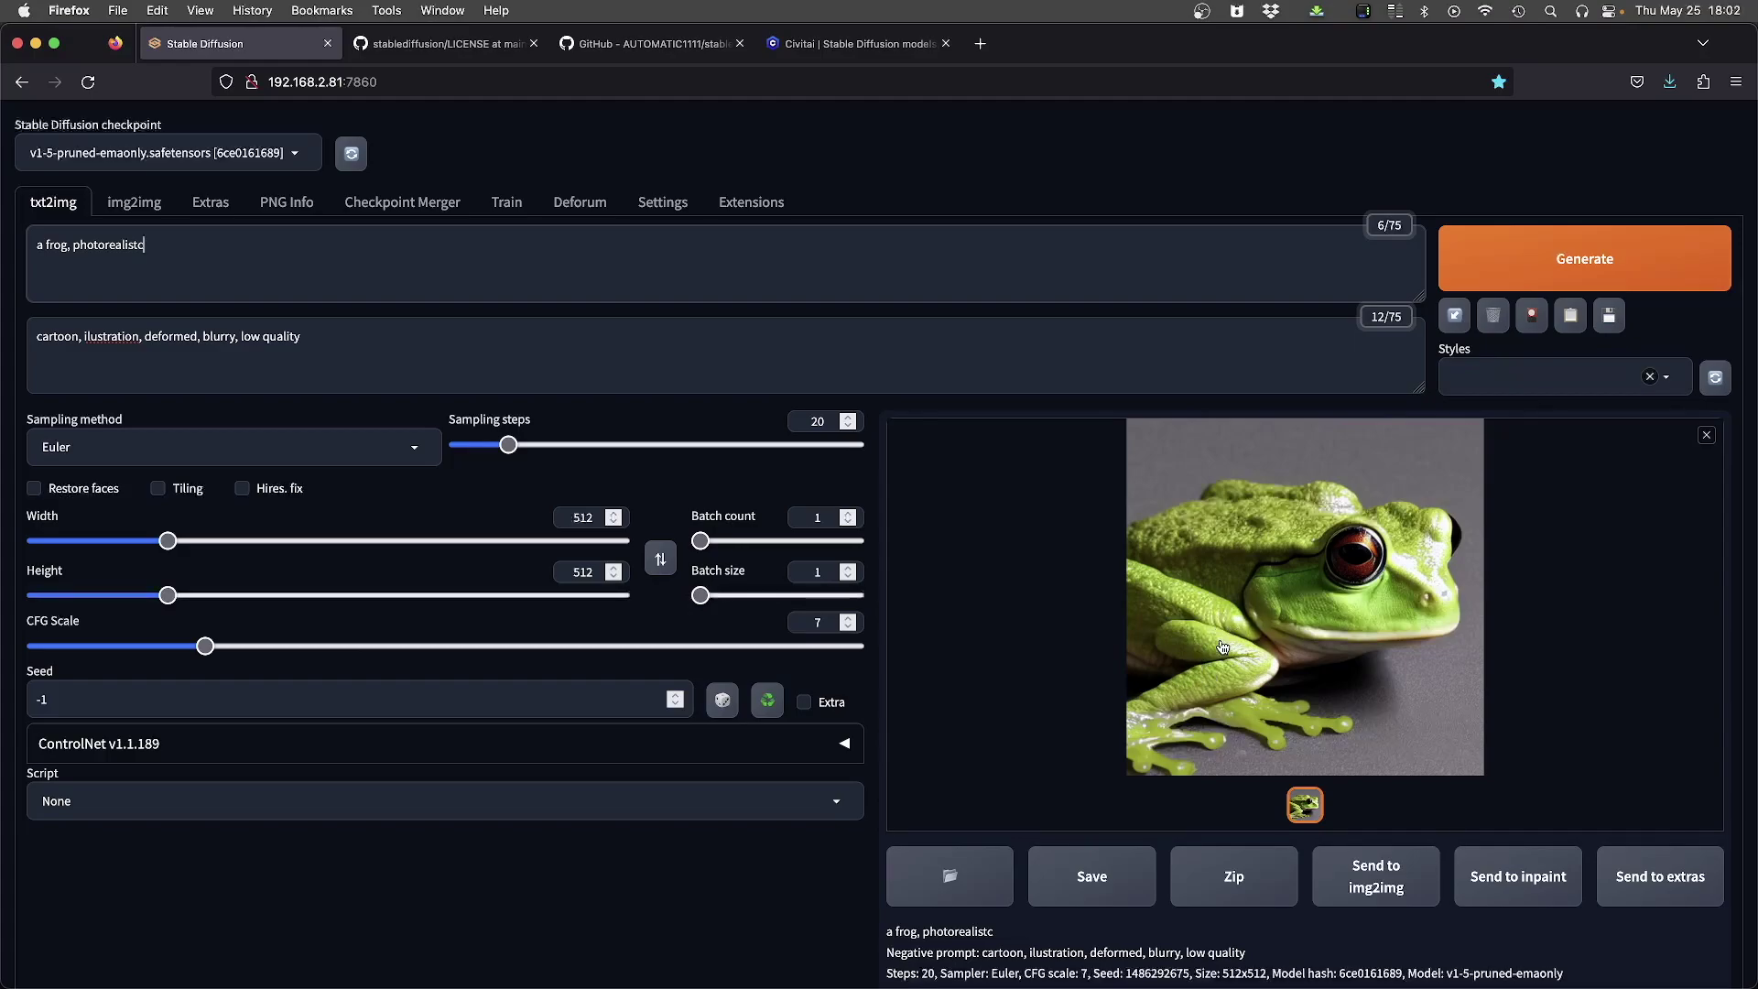
pyautogui.hotkey('ctrl', 'Return')
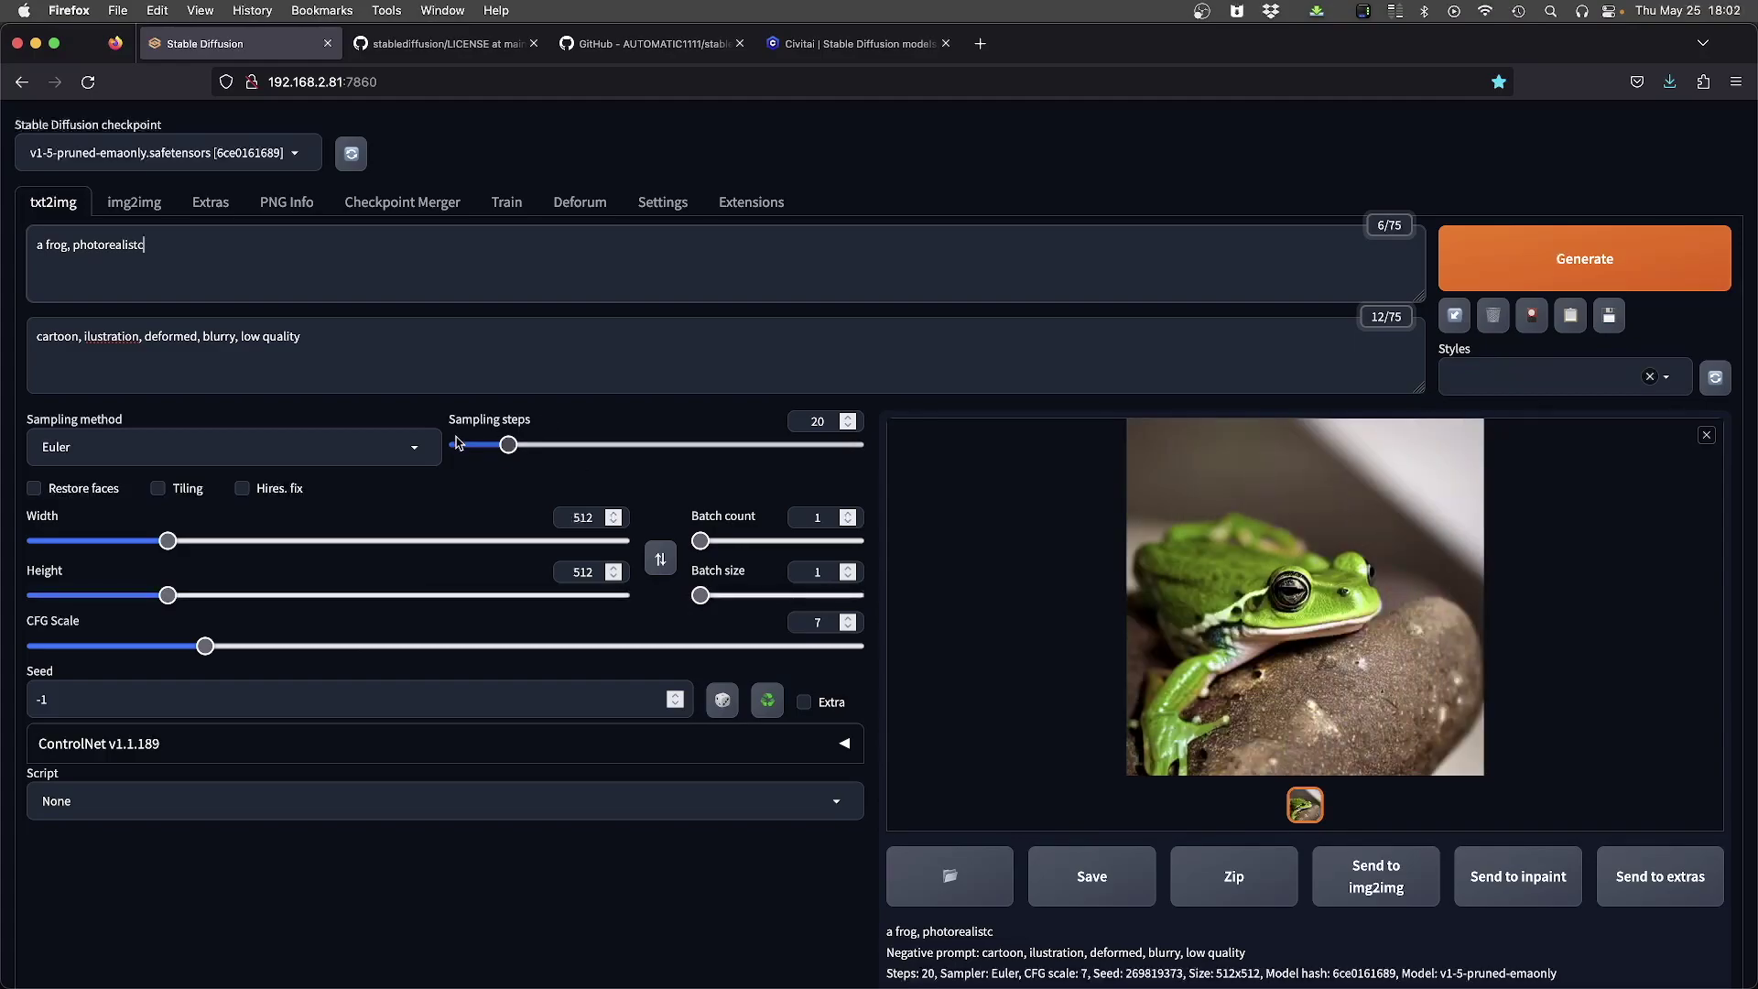
# Step: Load the portrait photo of the man in the teal shirt into img2img and generate four variations without a prompt
pyautogui.click(136, 203)
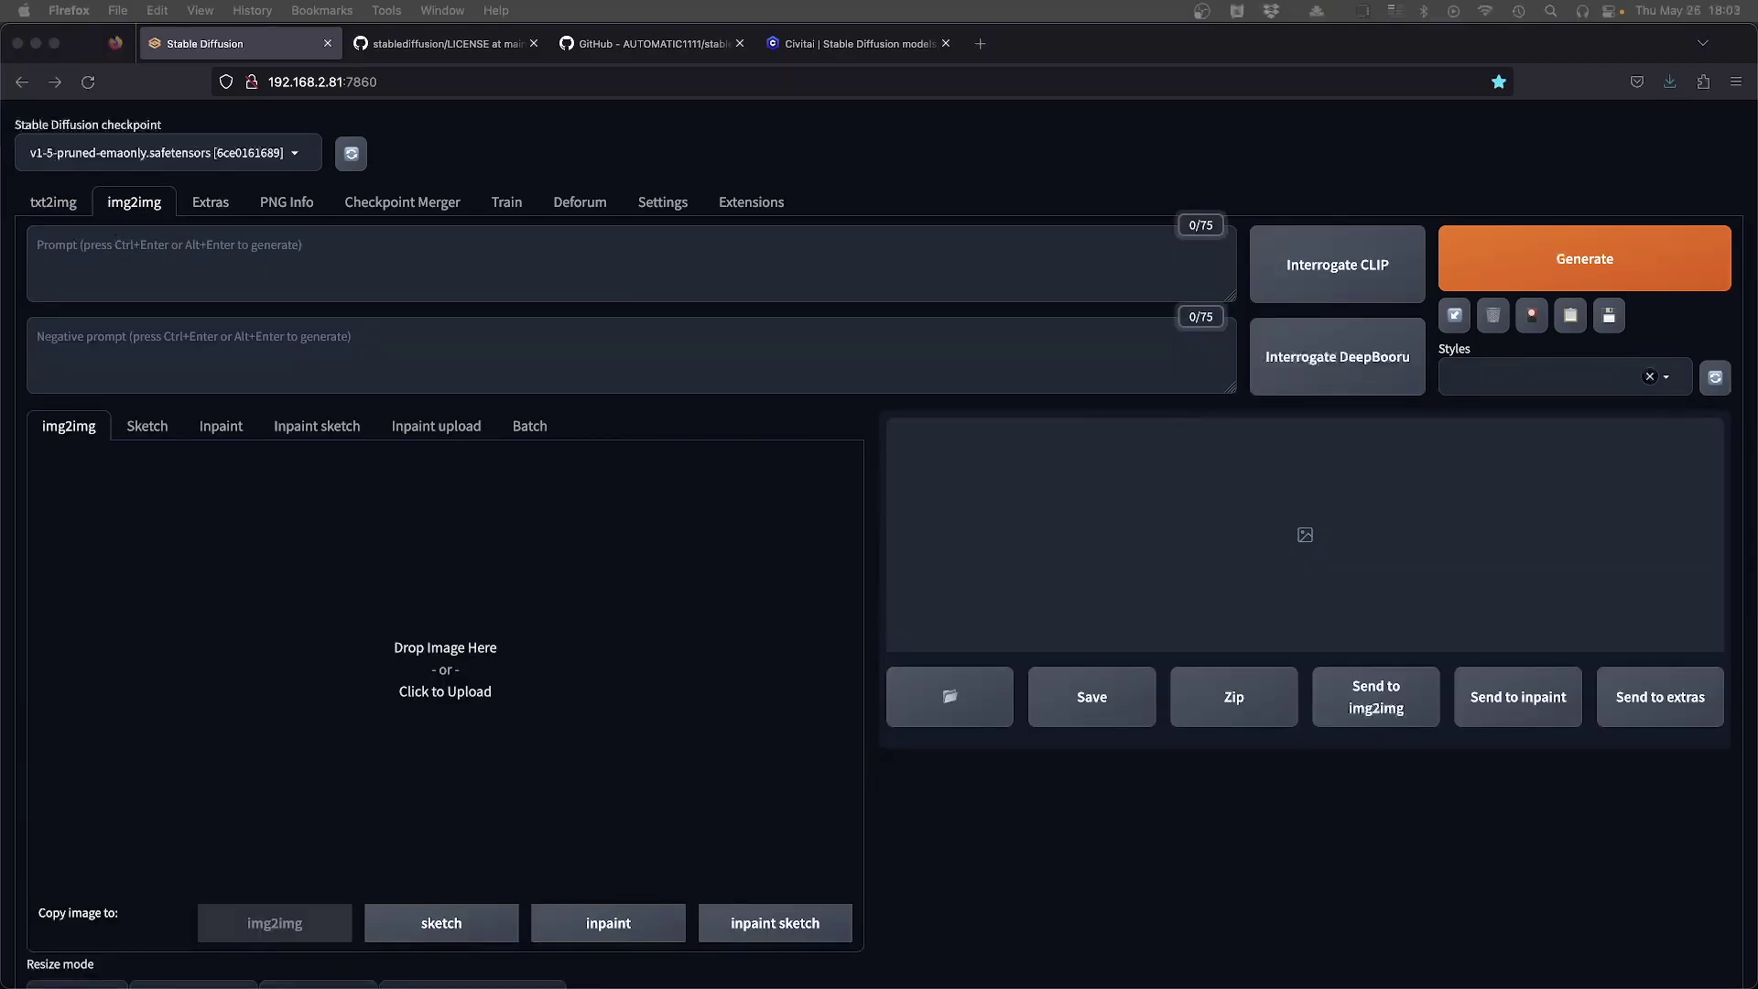
pyautogui.moveTo(1429, 385); pyautogui.dragTo(403, 597)
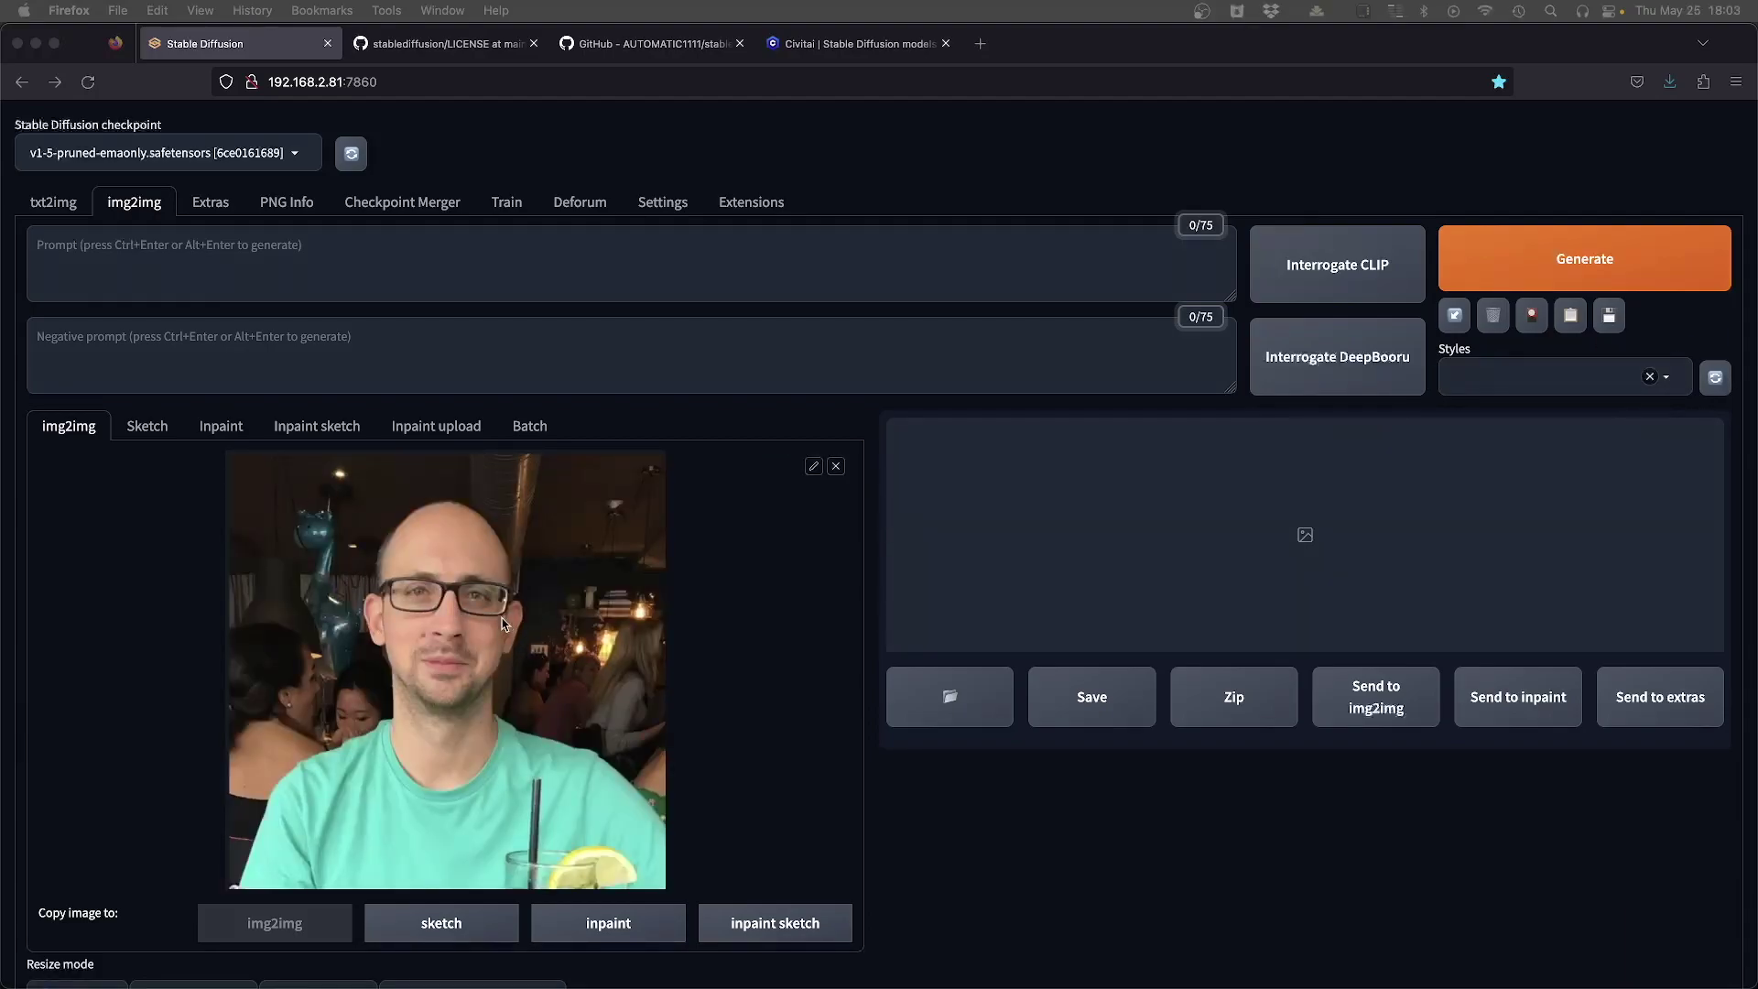
pyautogui.click(1584, 261)
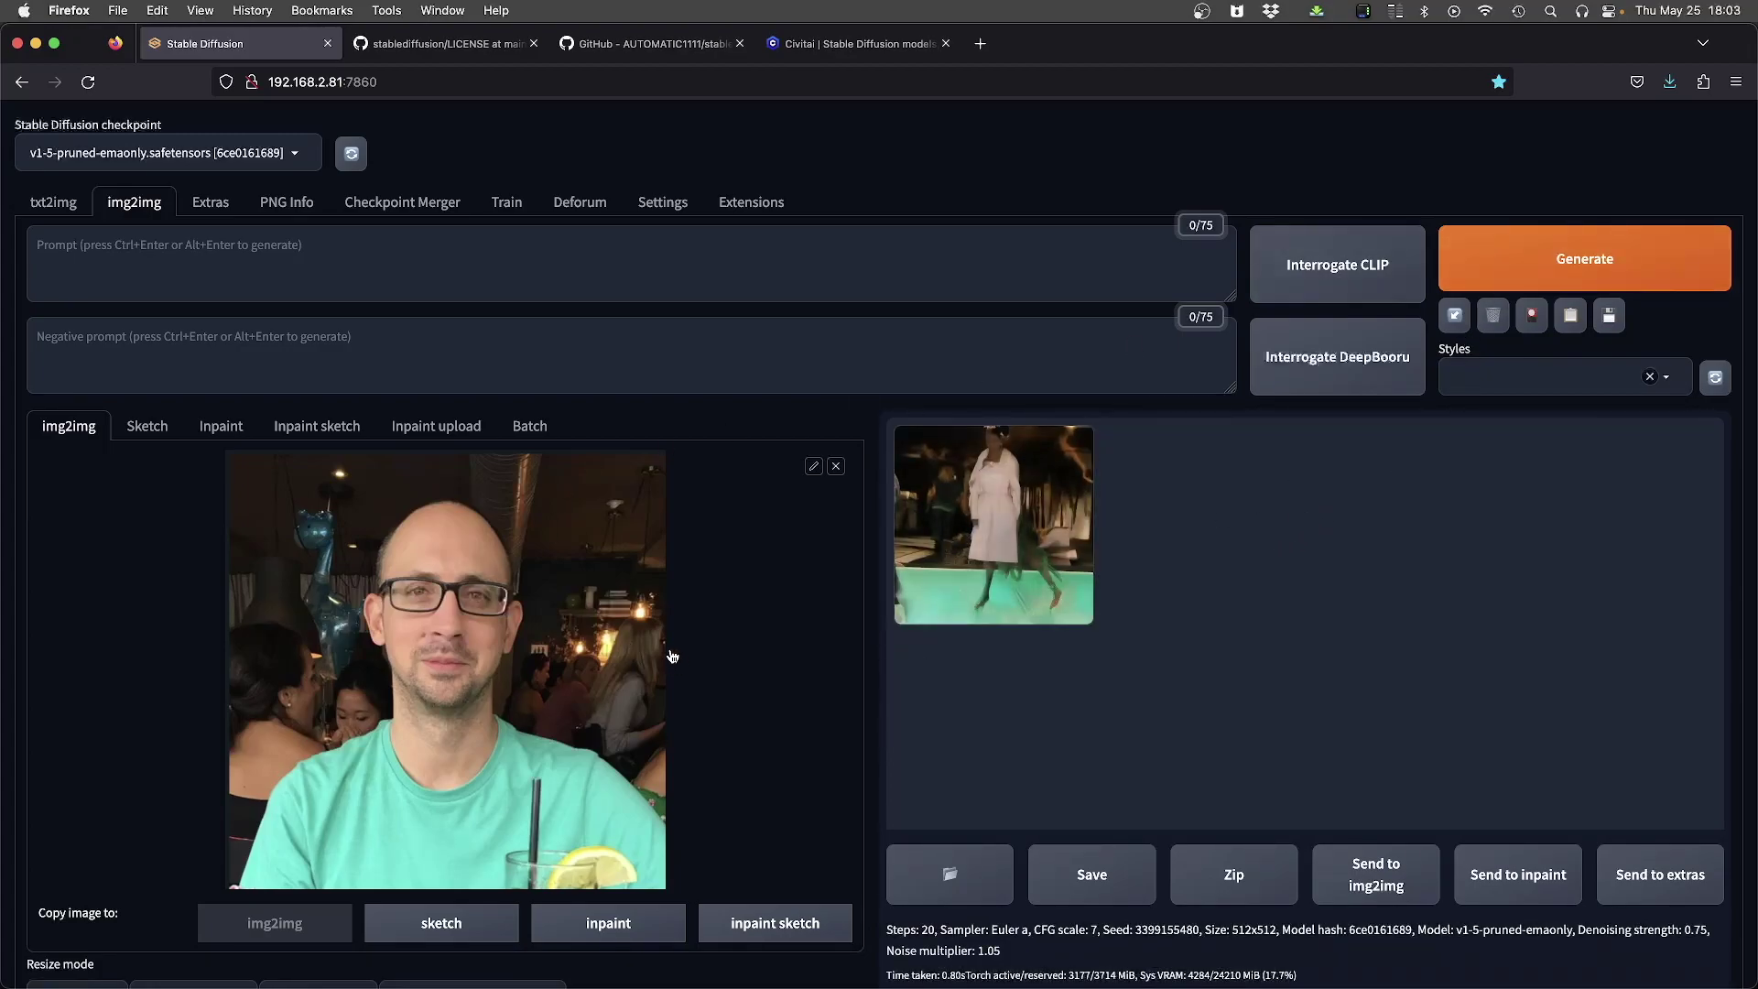
pyautogui.click(1529, 286)
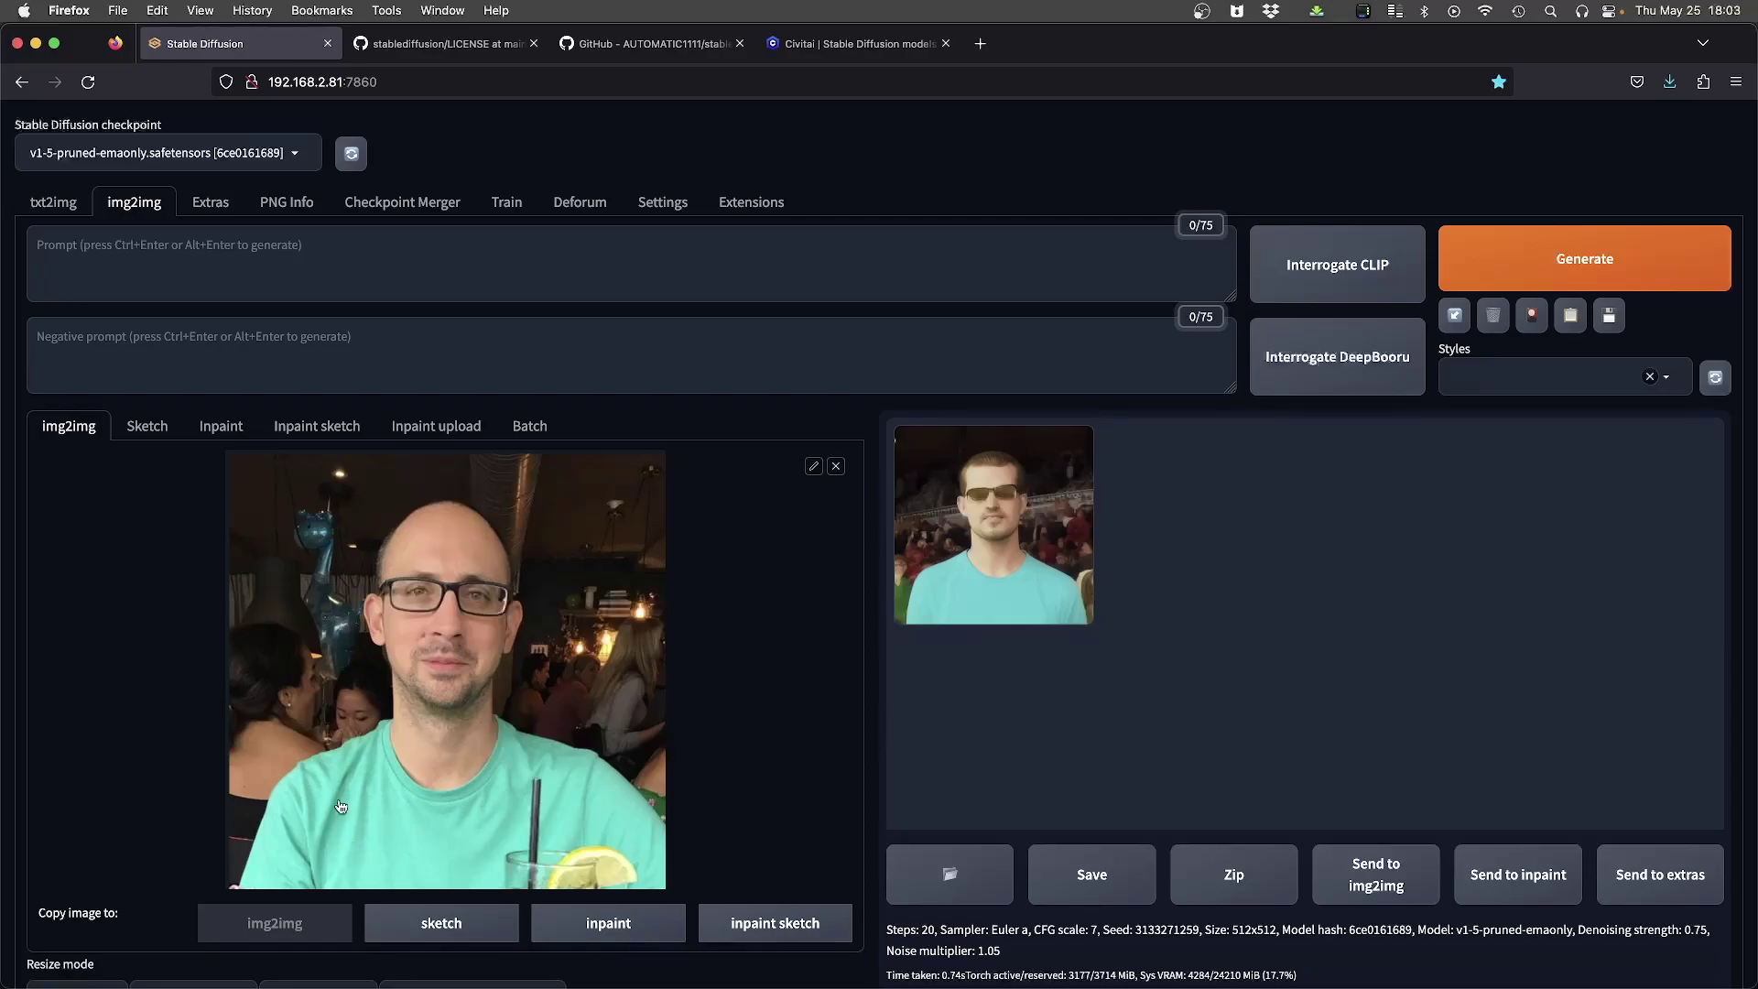
pyautogui.click(1520, 268)
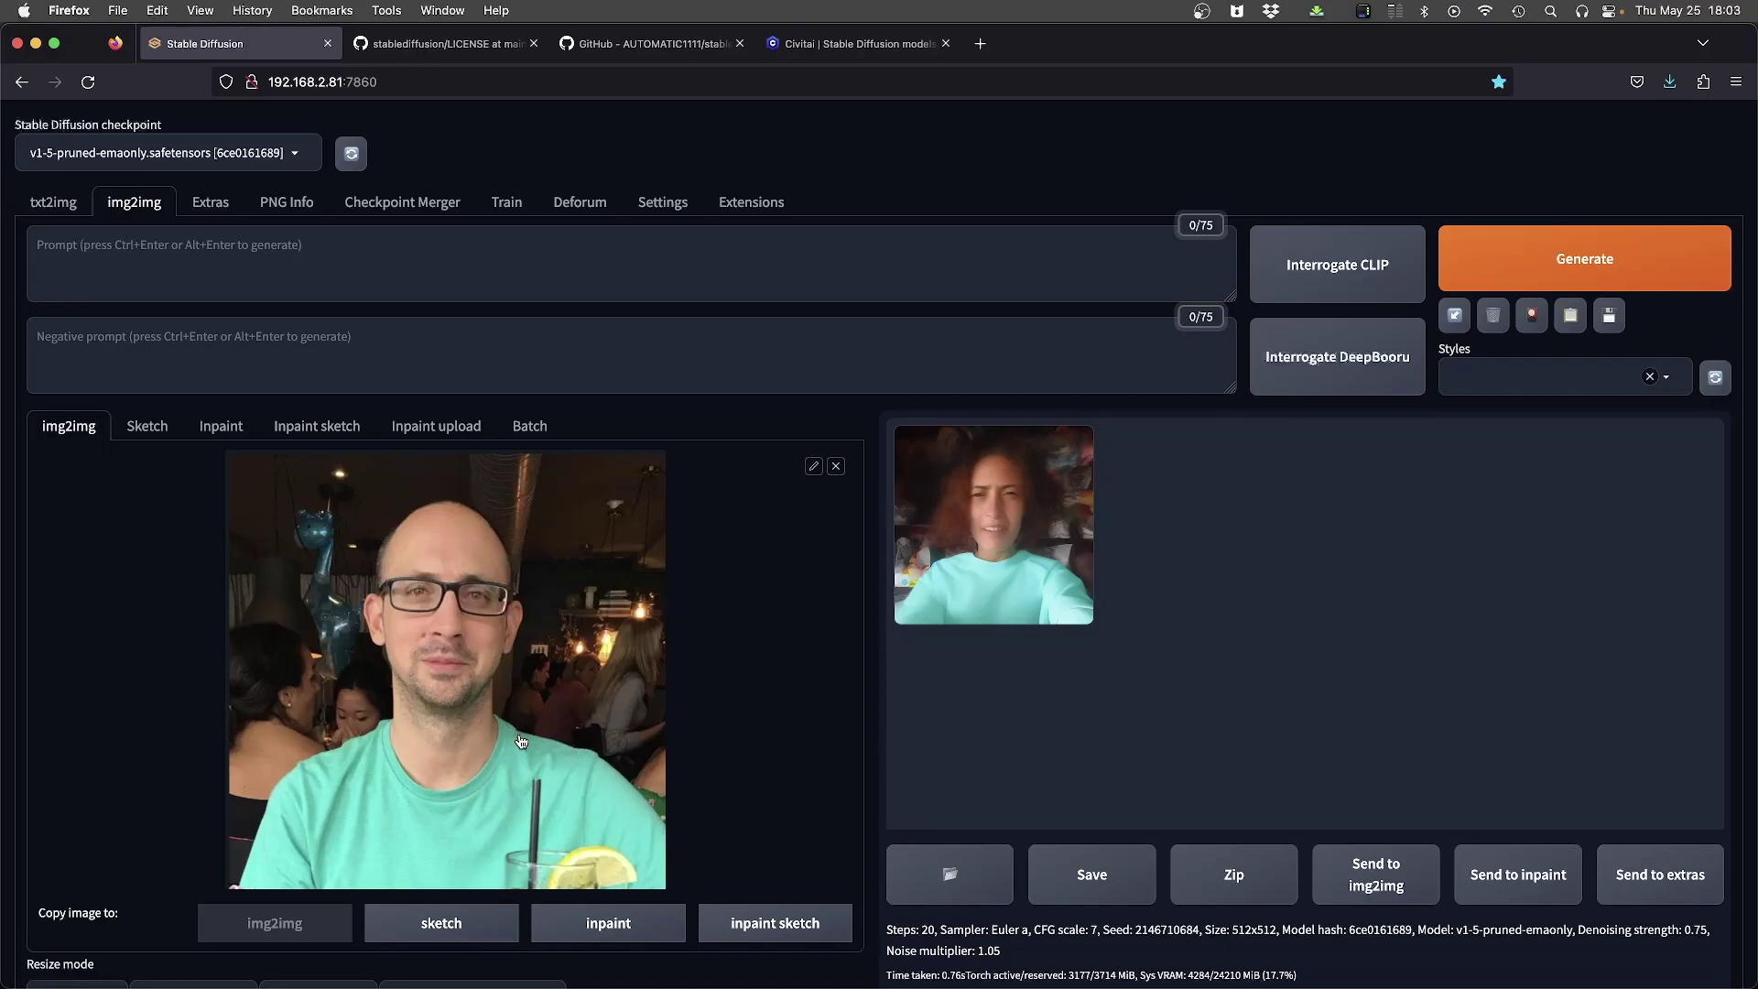
pyautogui.click(1510, 267)
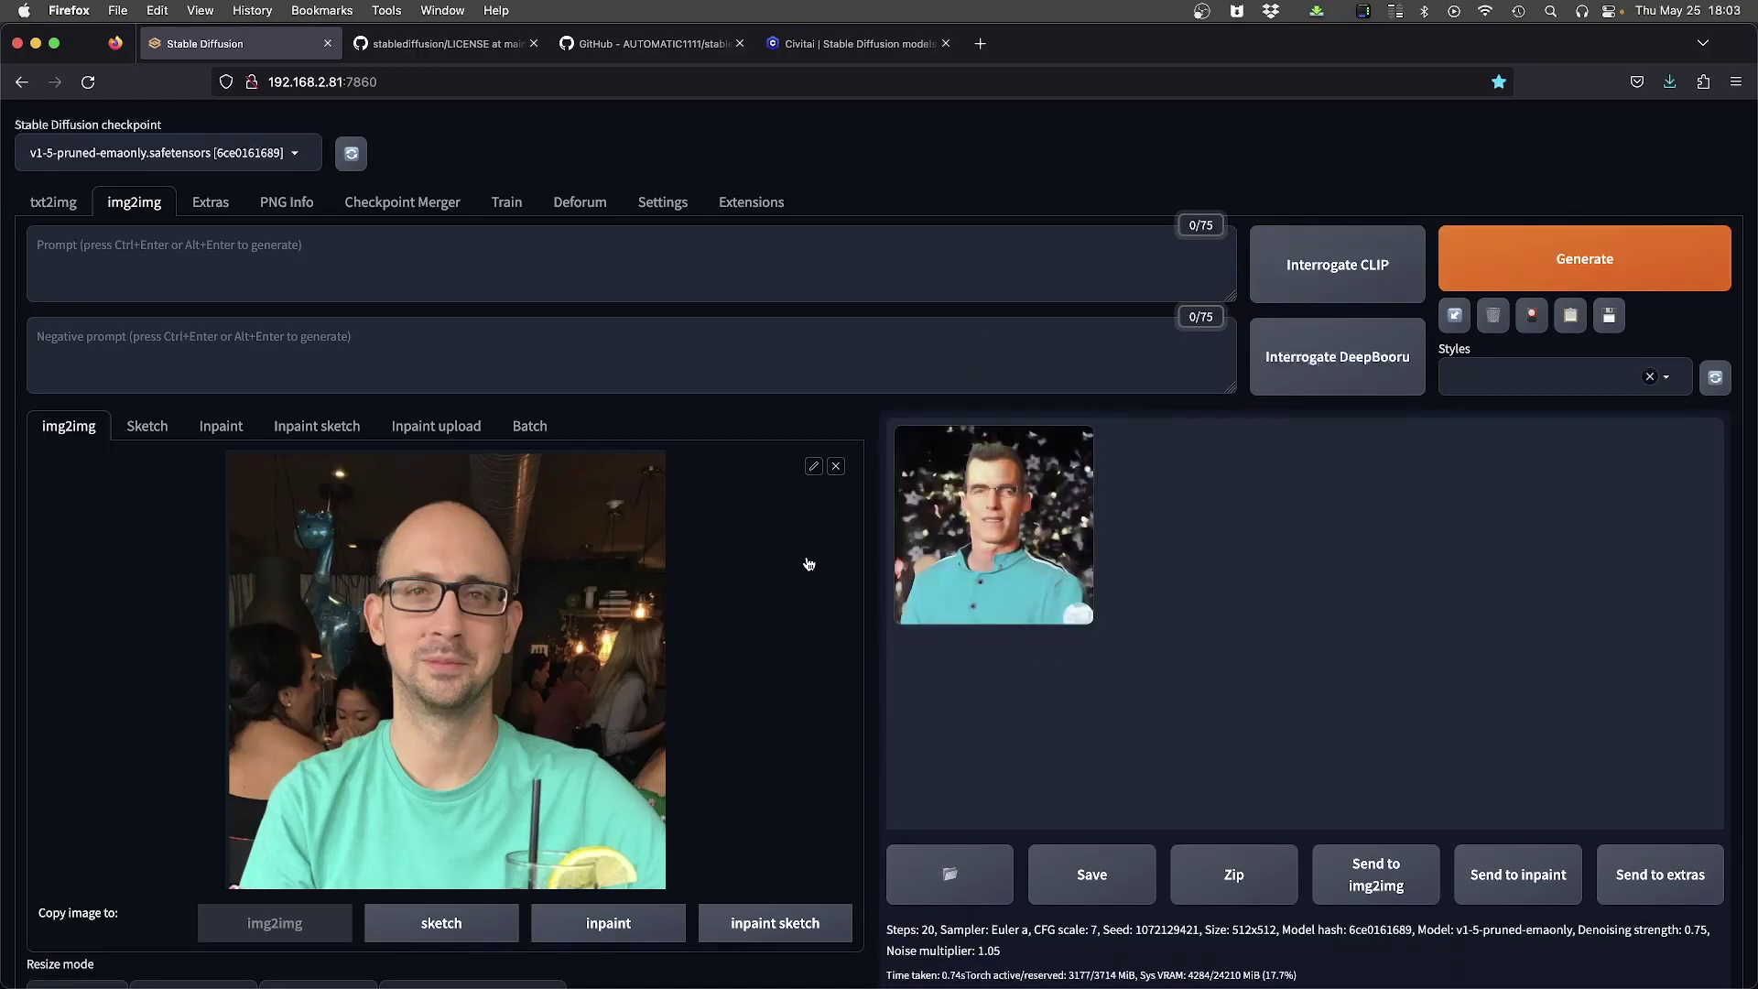
# Step: Enter the img2img prompt "a bald man in a restaurant" and generate a variation of the portrait
pyautogui.click(189, 254)
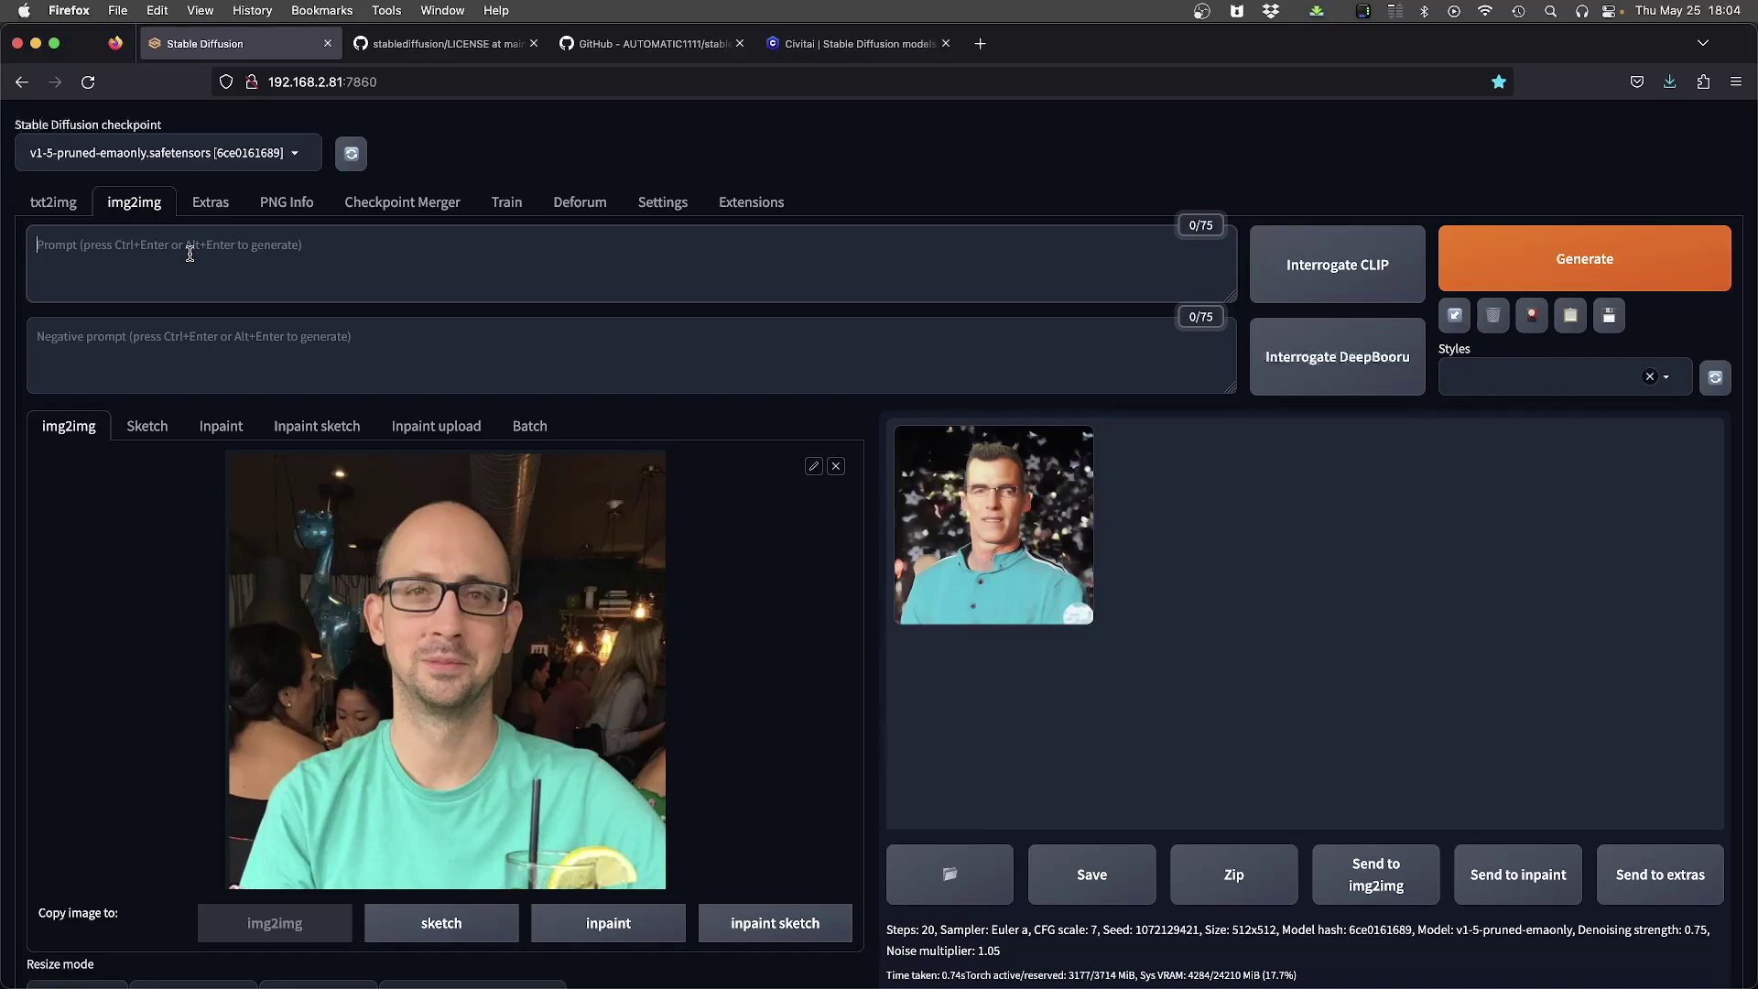
pyautogui.write('a bald man')
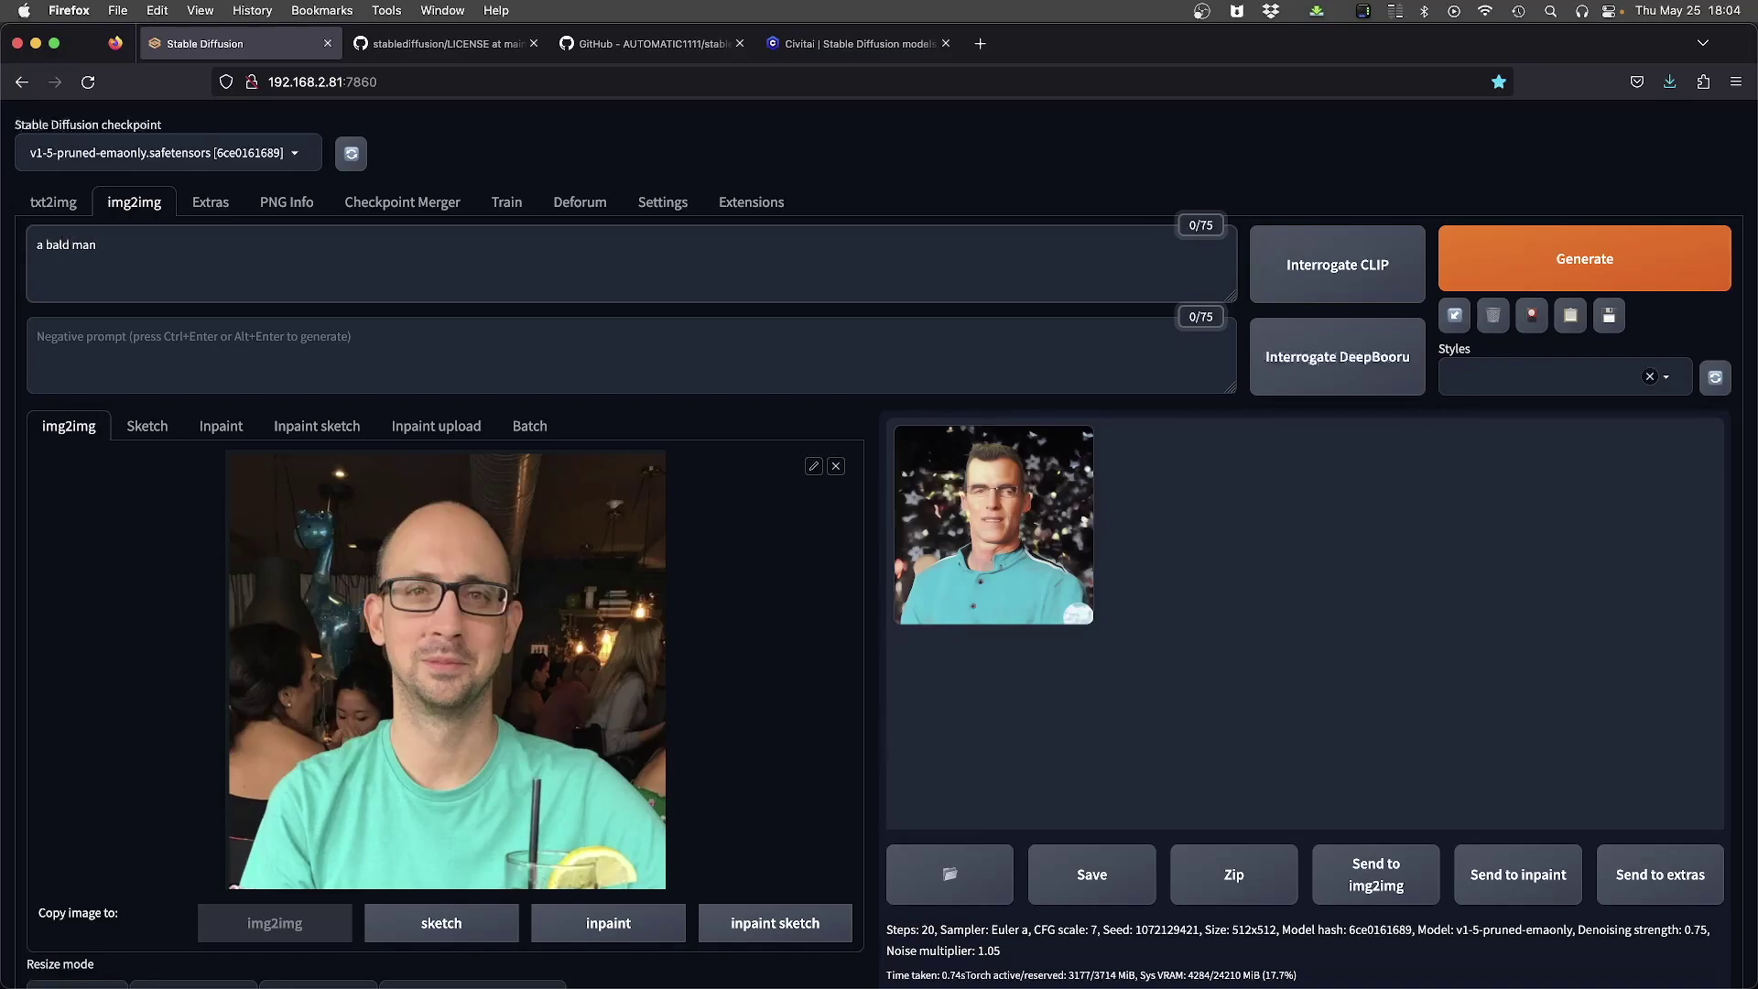
pyautogui.write(' in a restaurant')
pyautogui.hotkey('ctrl', 'Return')
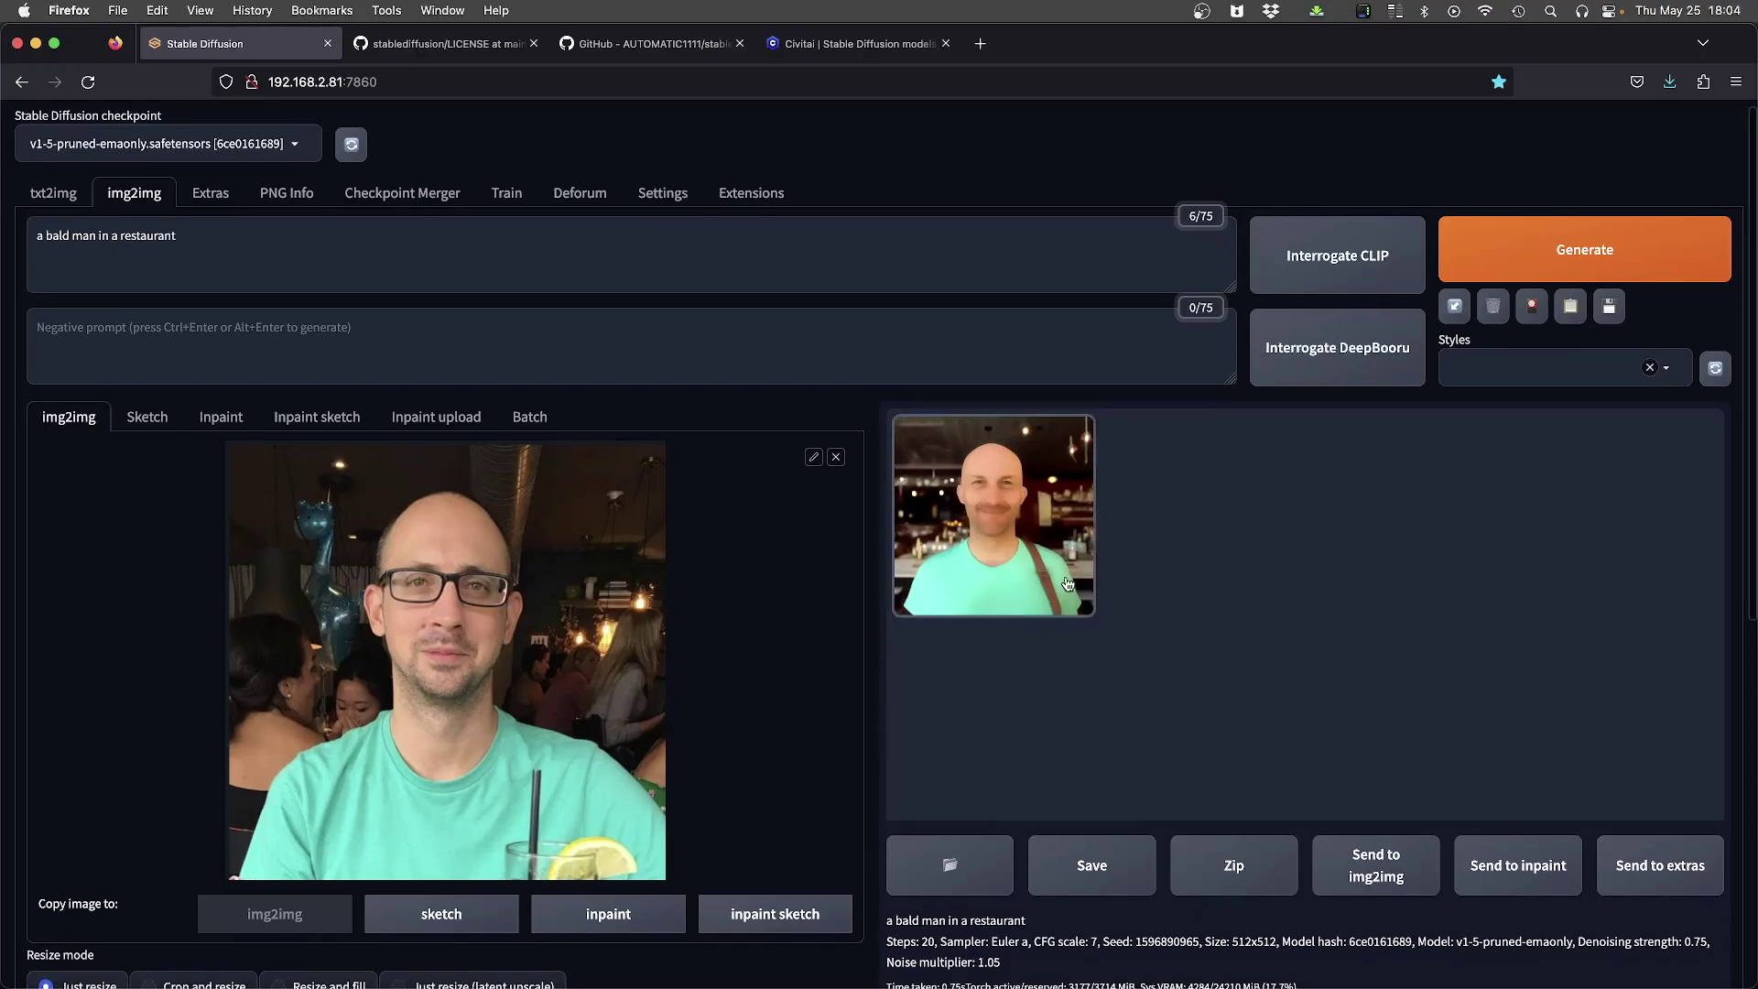
# Step: Generate a batch of 10 portrait variations from the same photo and prompt
pyautogui.scroll(-3, 824, 705)
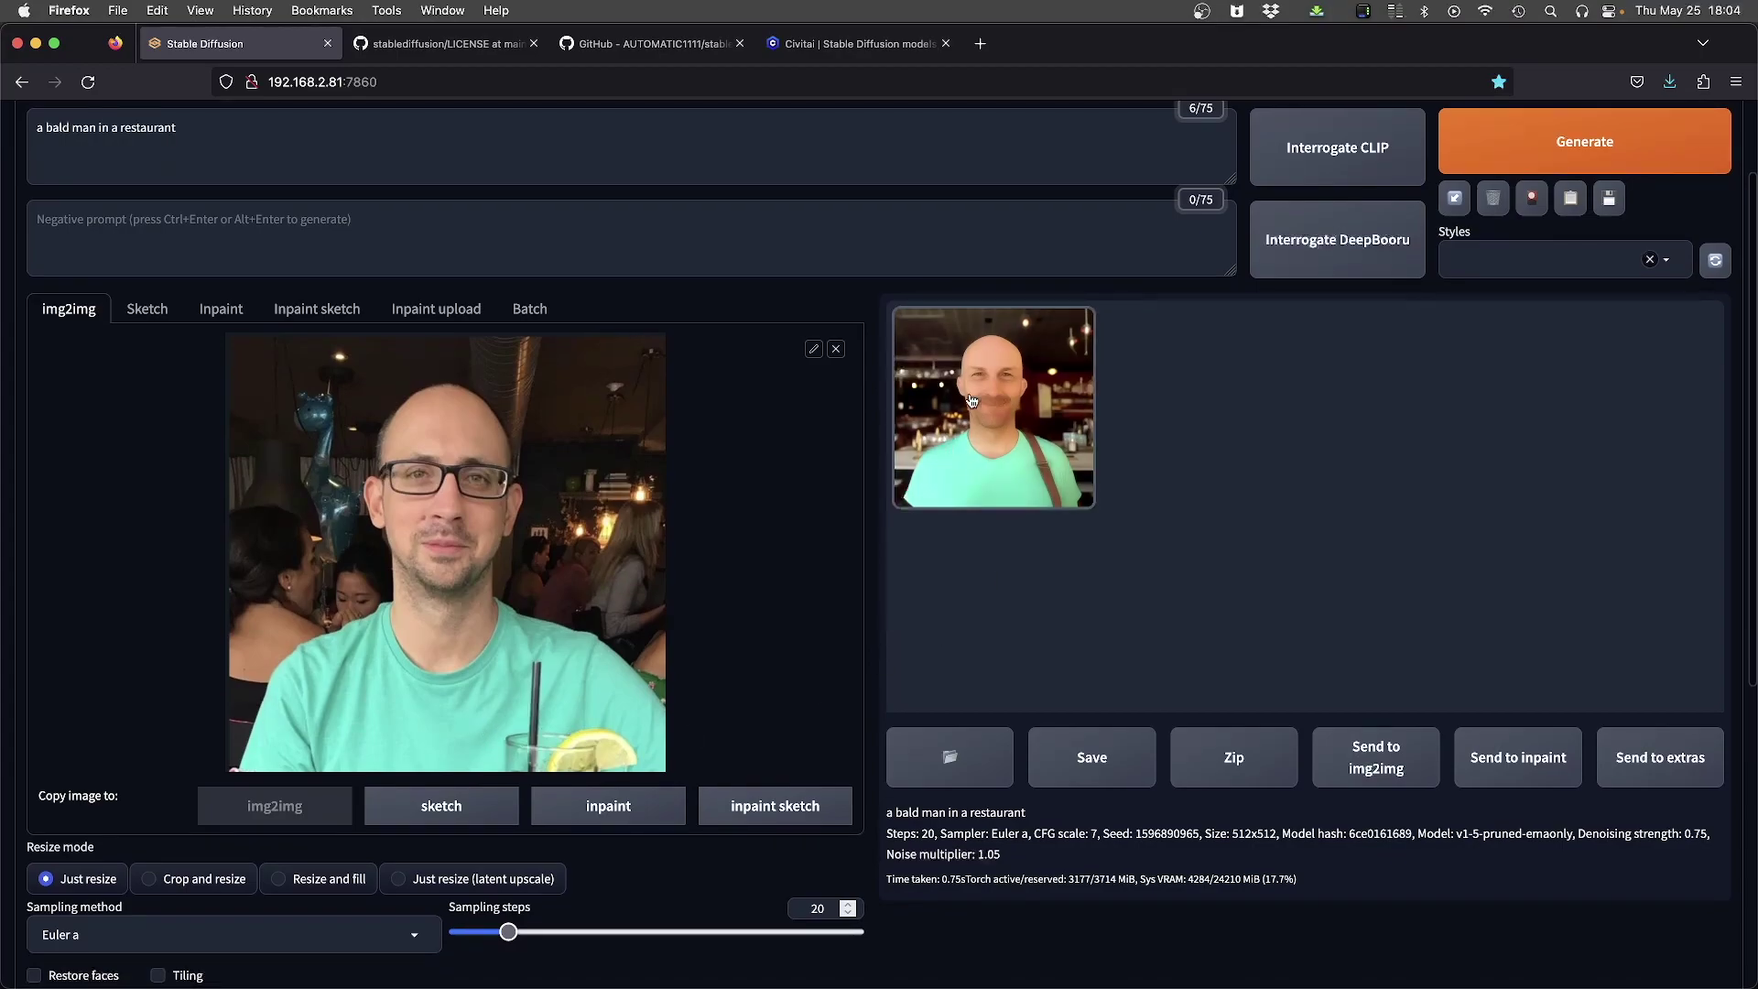
pyautogui.scroll(1, 812, 577)
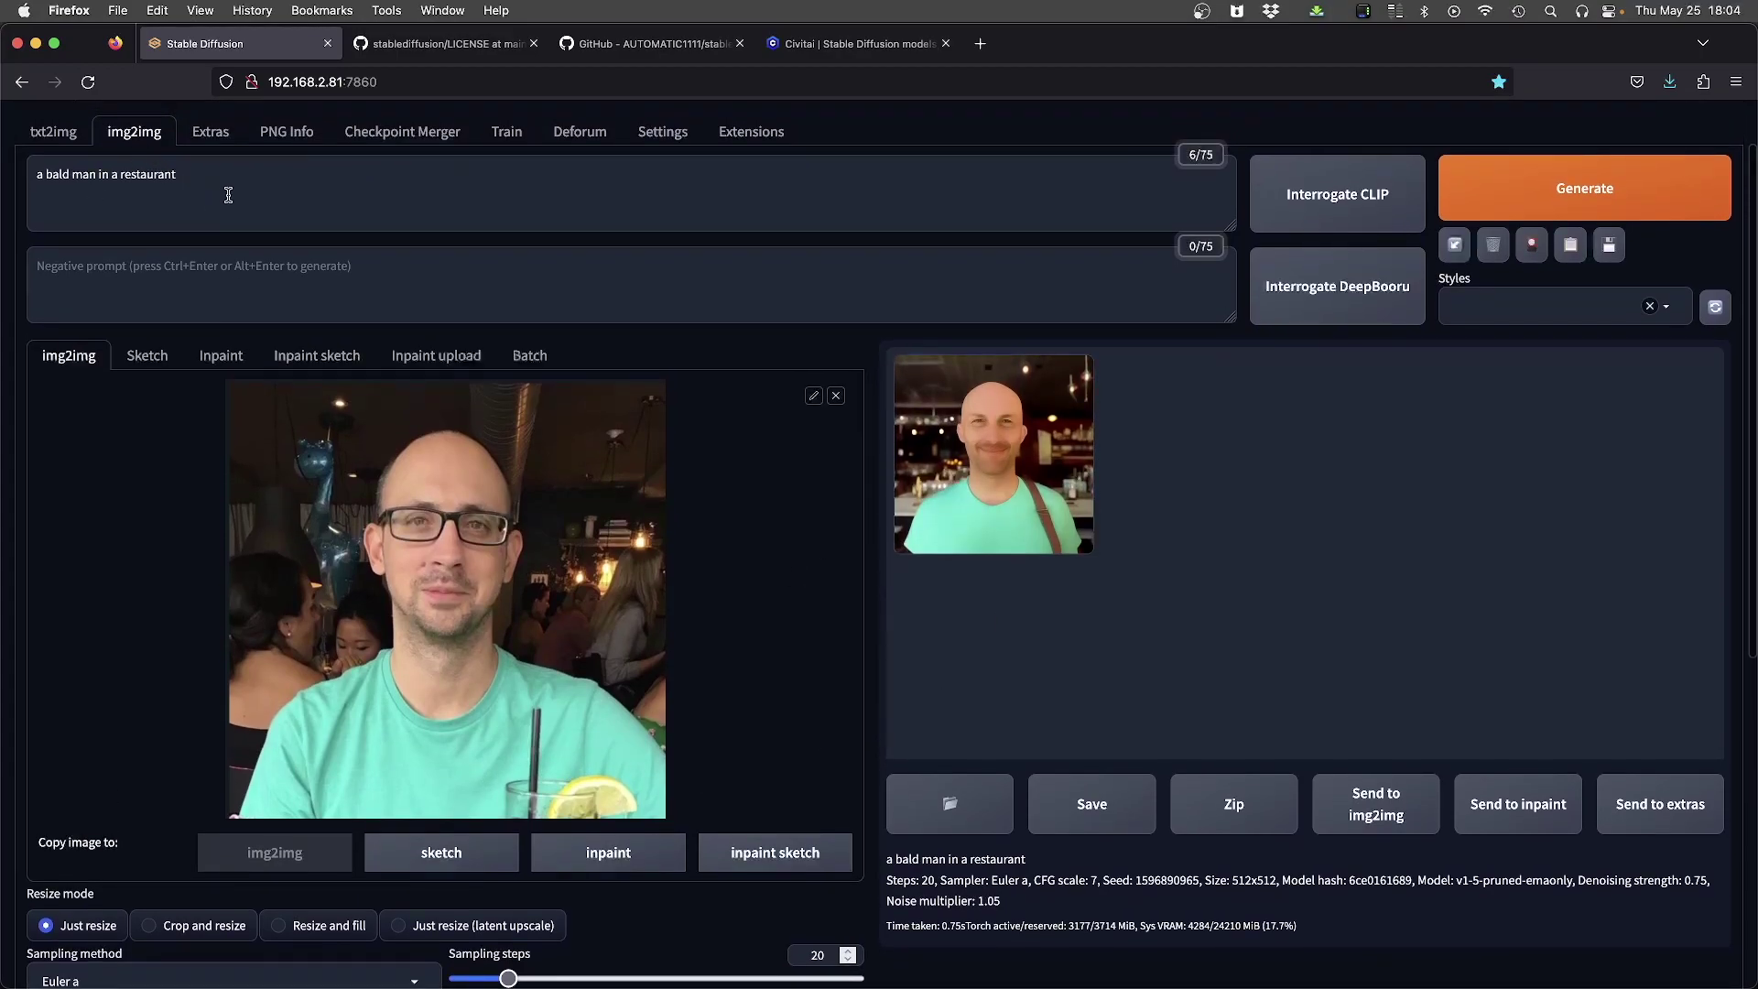
pyautogui.click(1516, 200)
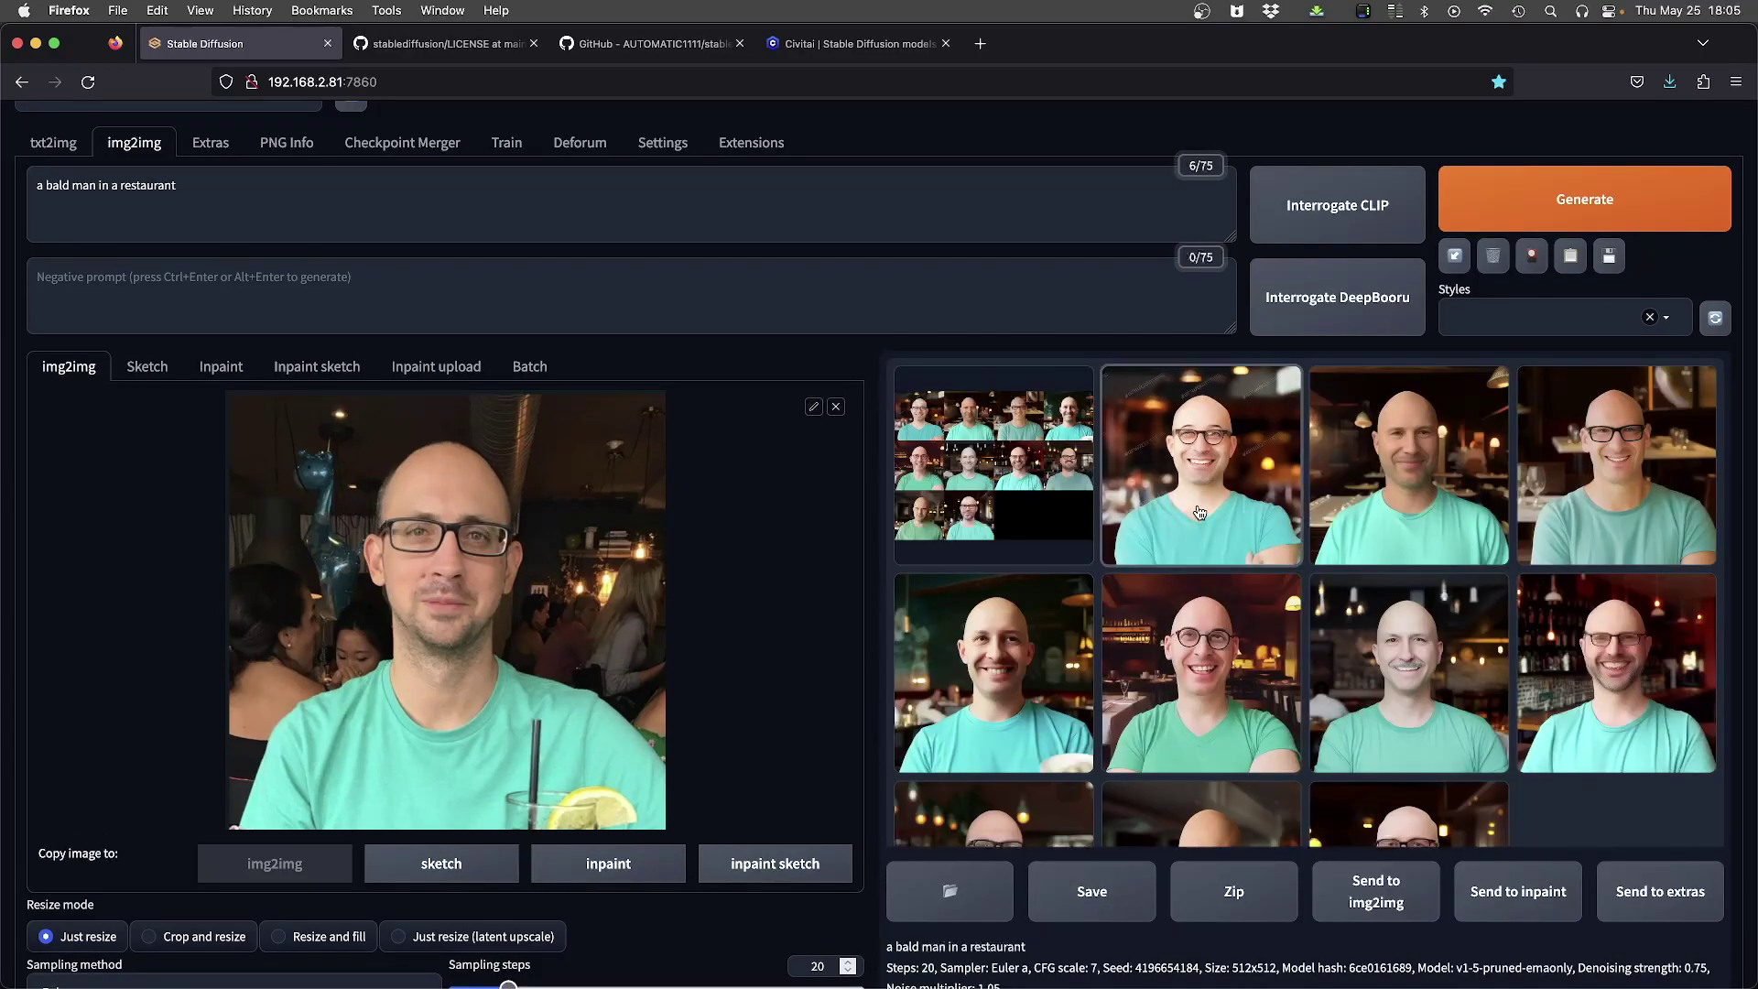
# Step: Enlarge the generated portraits and go through them one by one, comparing them with the source photo
pyautogui.scroll(-3, 1199, 512)
pyautogui.scroll(3, 1199, 509)
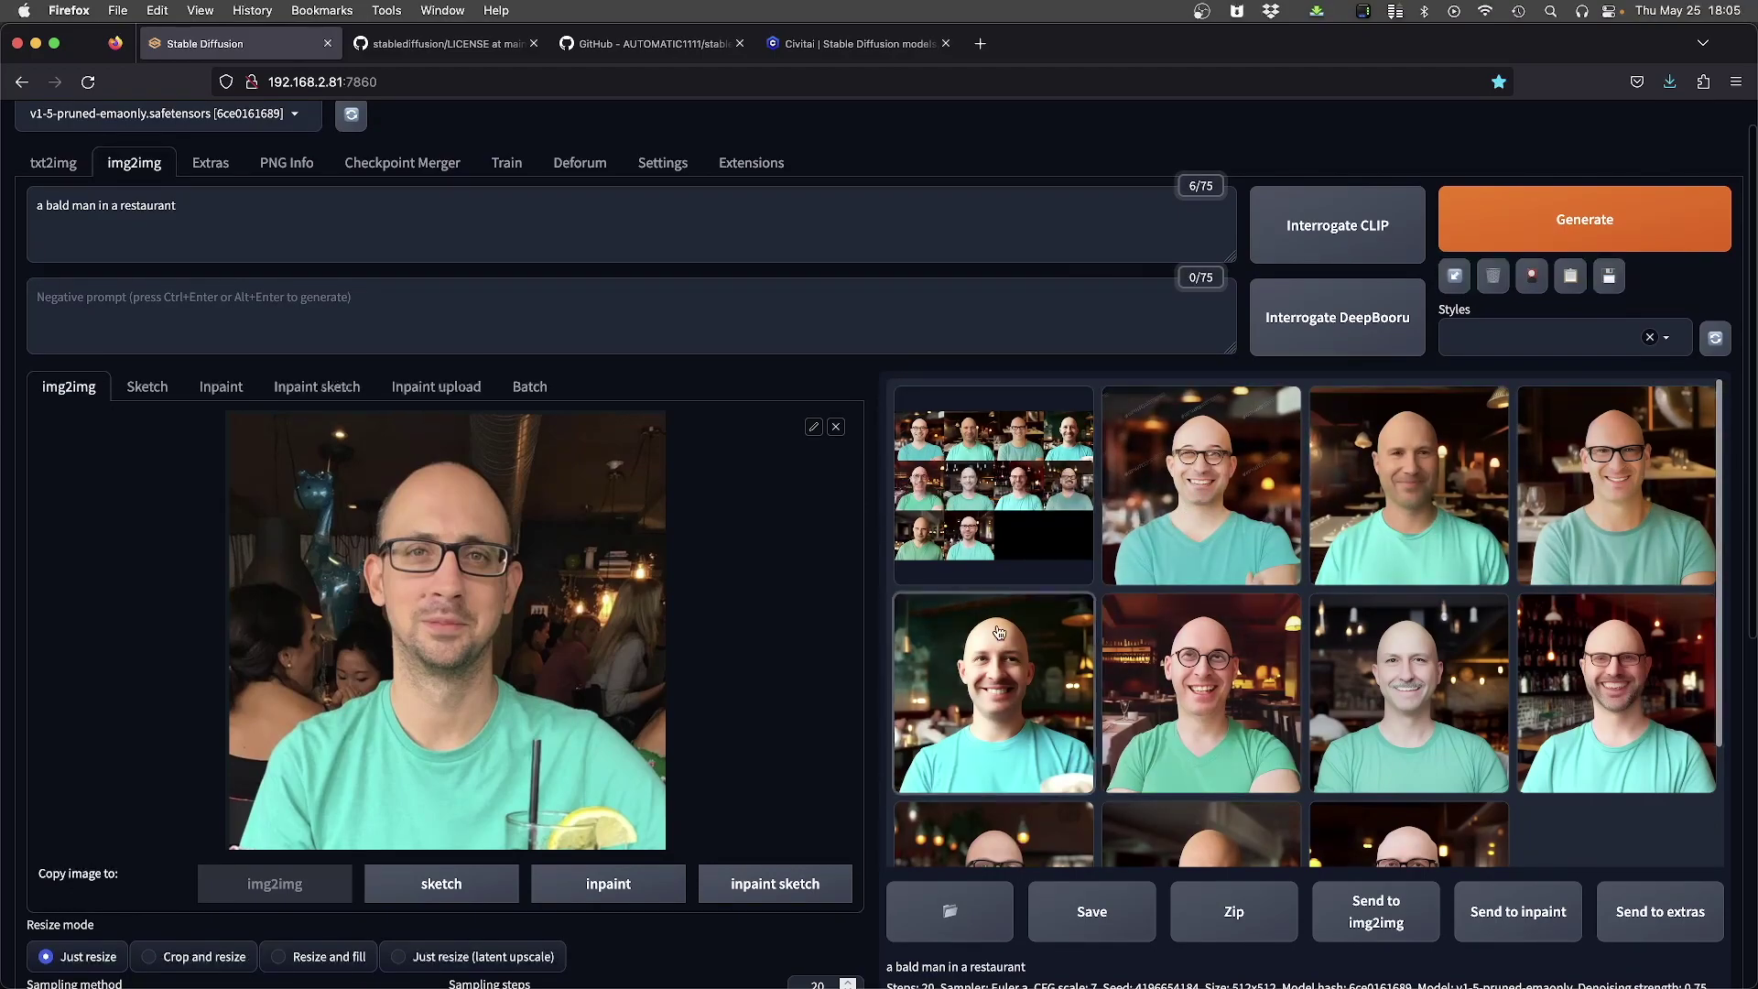
pyautogui.click(1185, 524)
pyautogui.click(1214, 617)
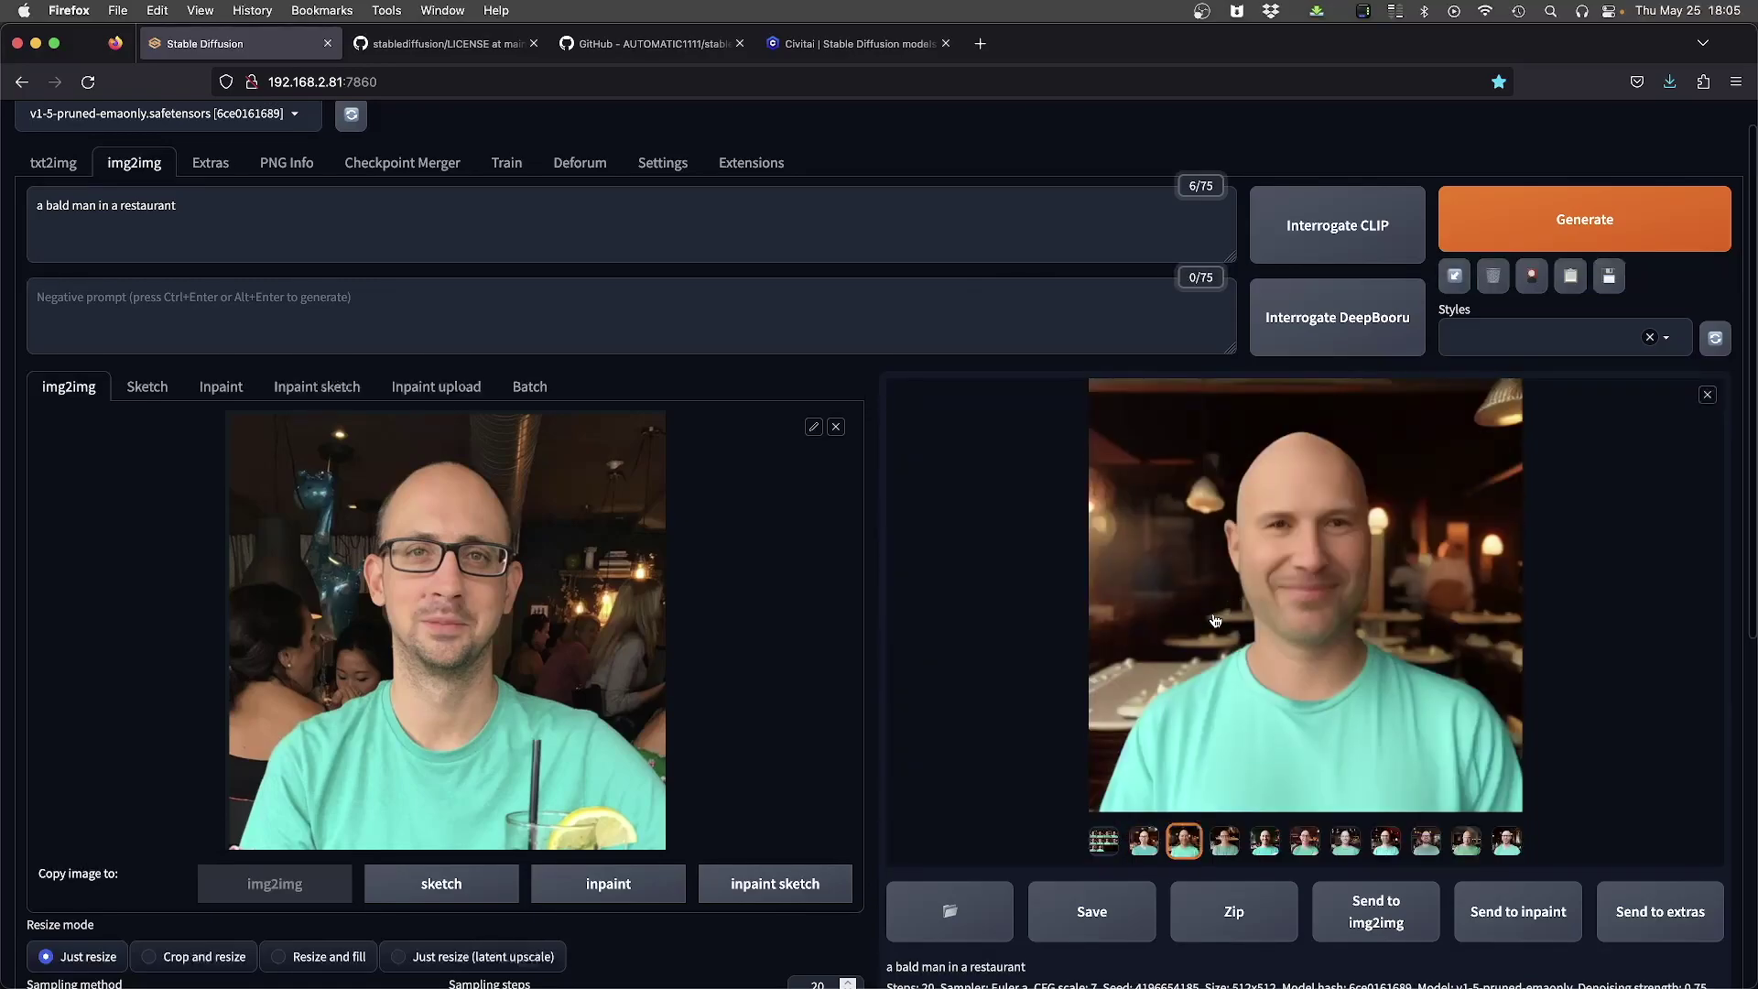
pyautogui.click(1244, 593)
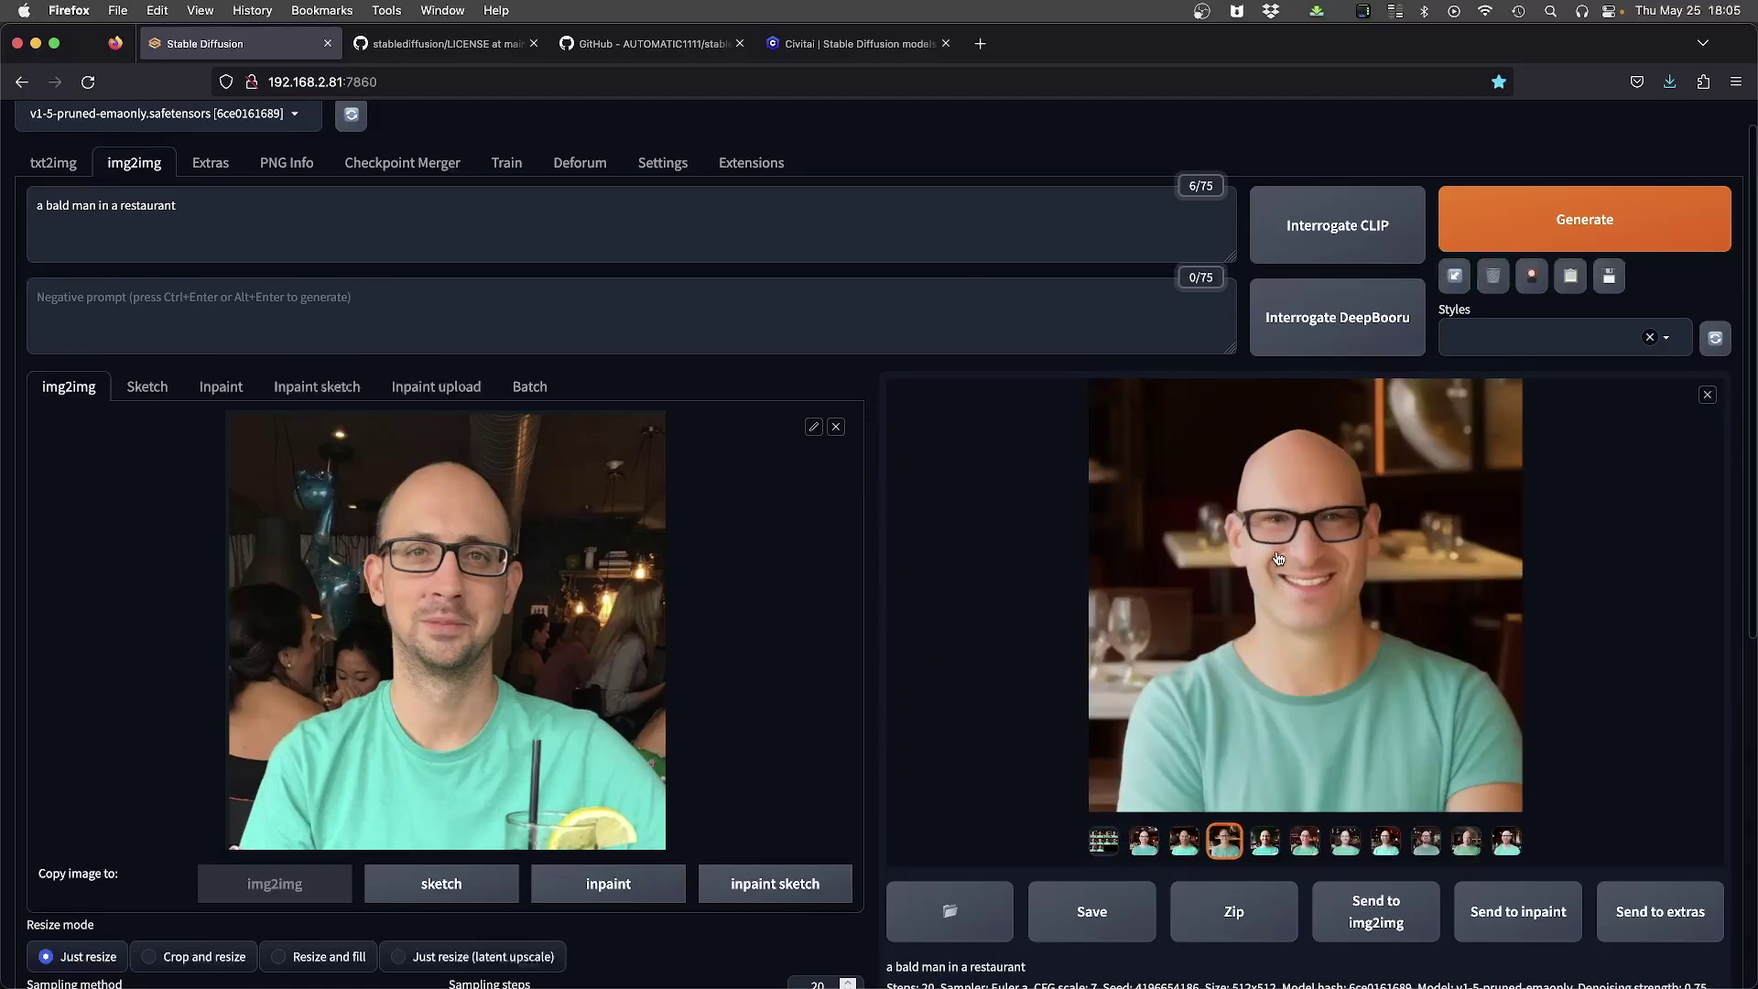
pyautogui.click(1274, 550)
pyautogui.click(1300, 586)
pyautogui.click(1271, 619)
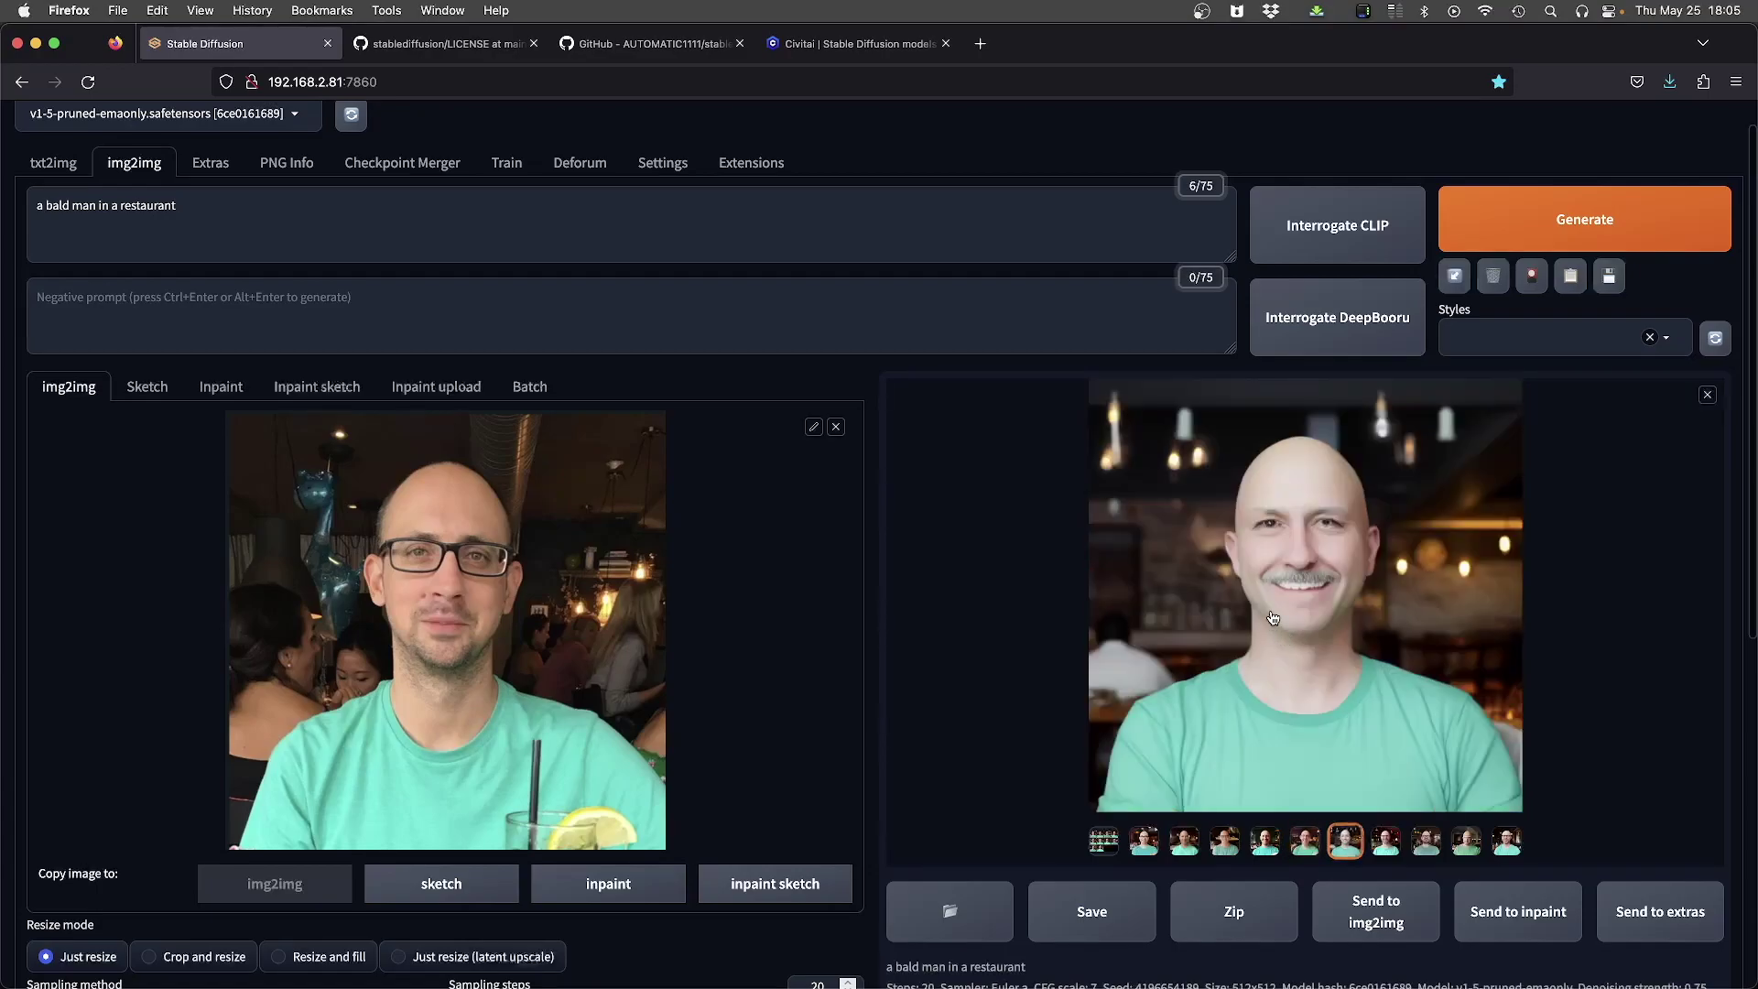
pyautogui.click(1305, 631)
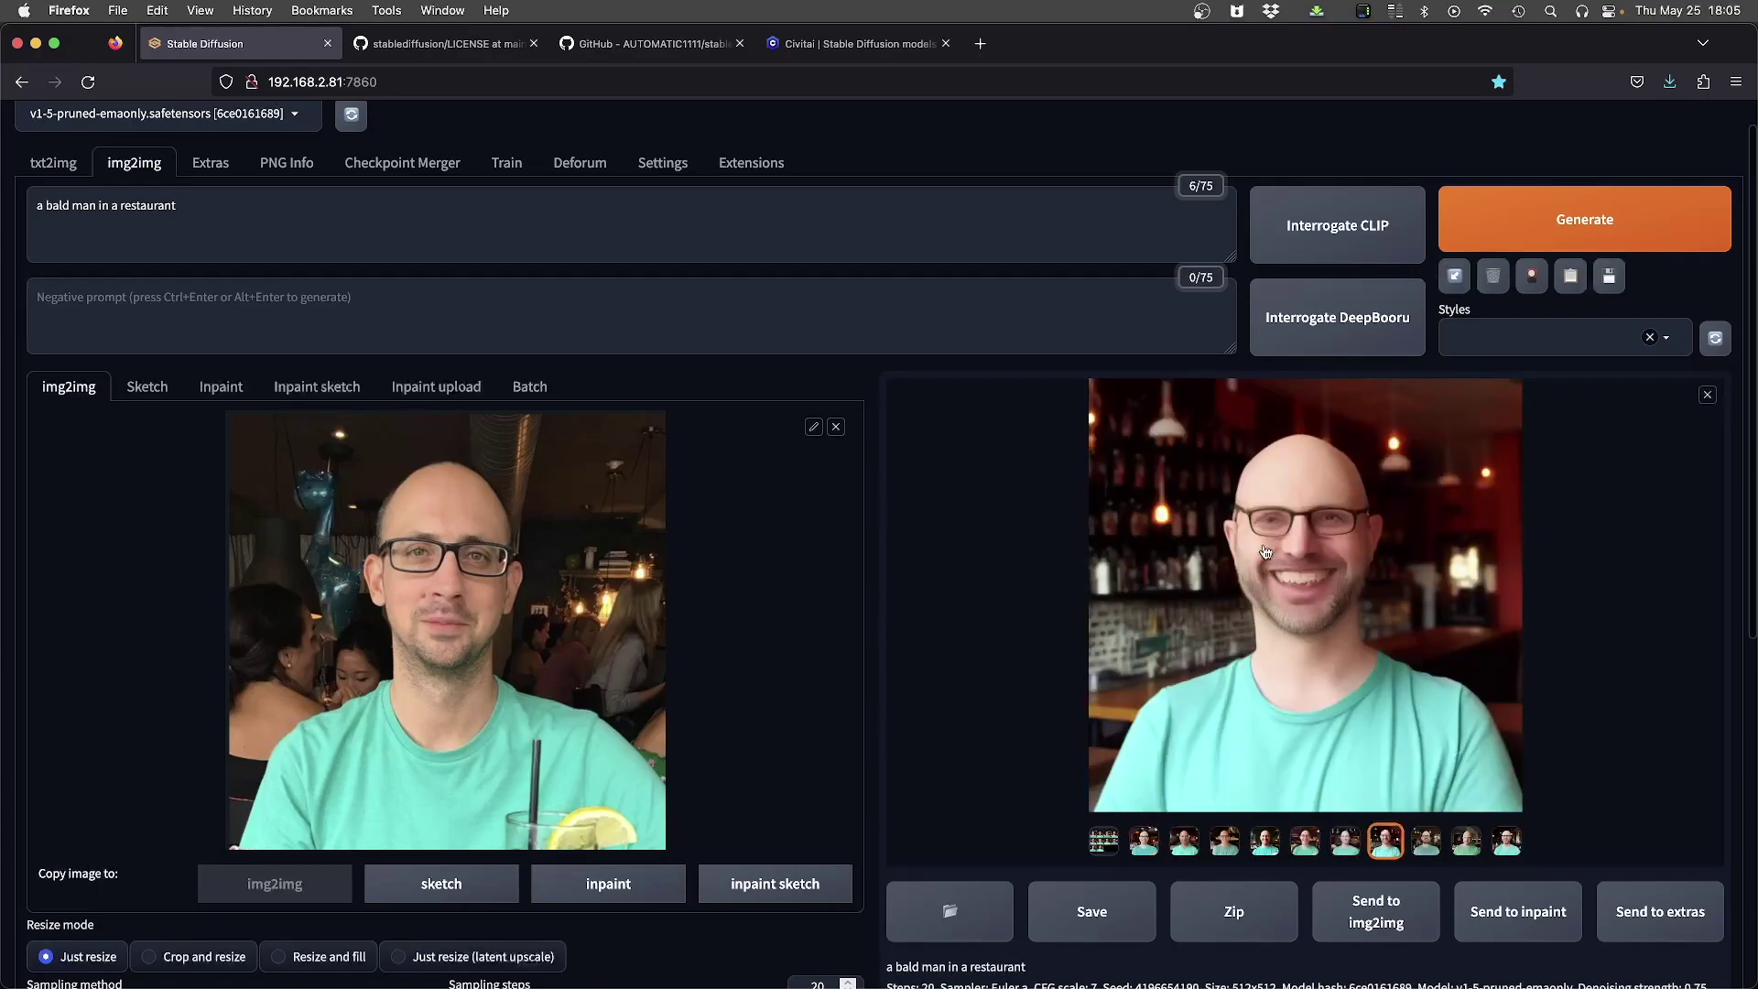
pyautogui.click(1351, 651)
# Step: Open the Public Prompts site, publicprompts.art, in a new browser tab
pyautogui.click(159, 312)
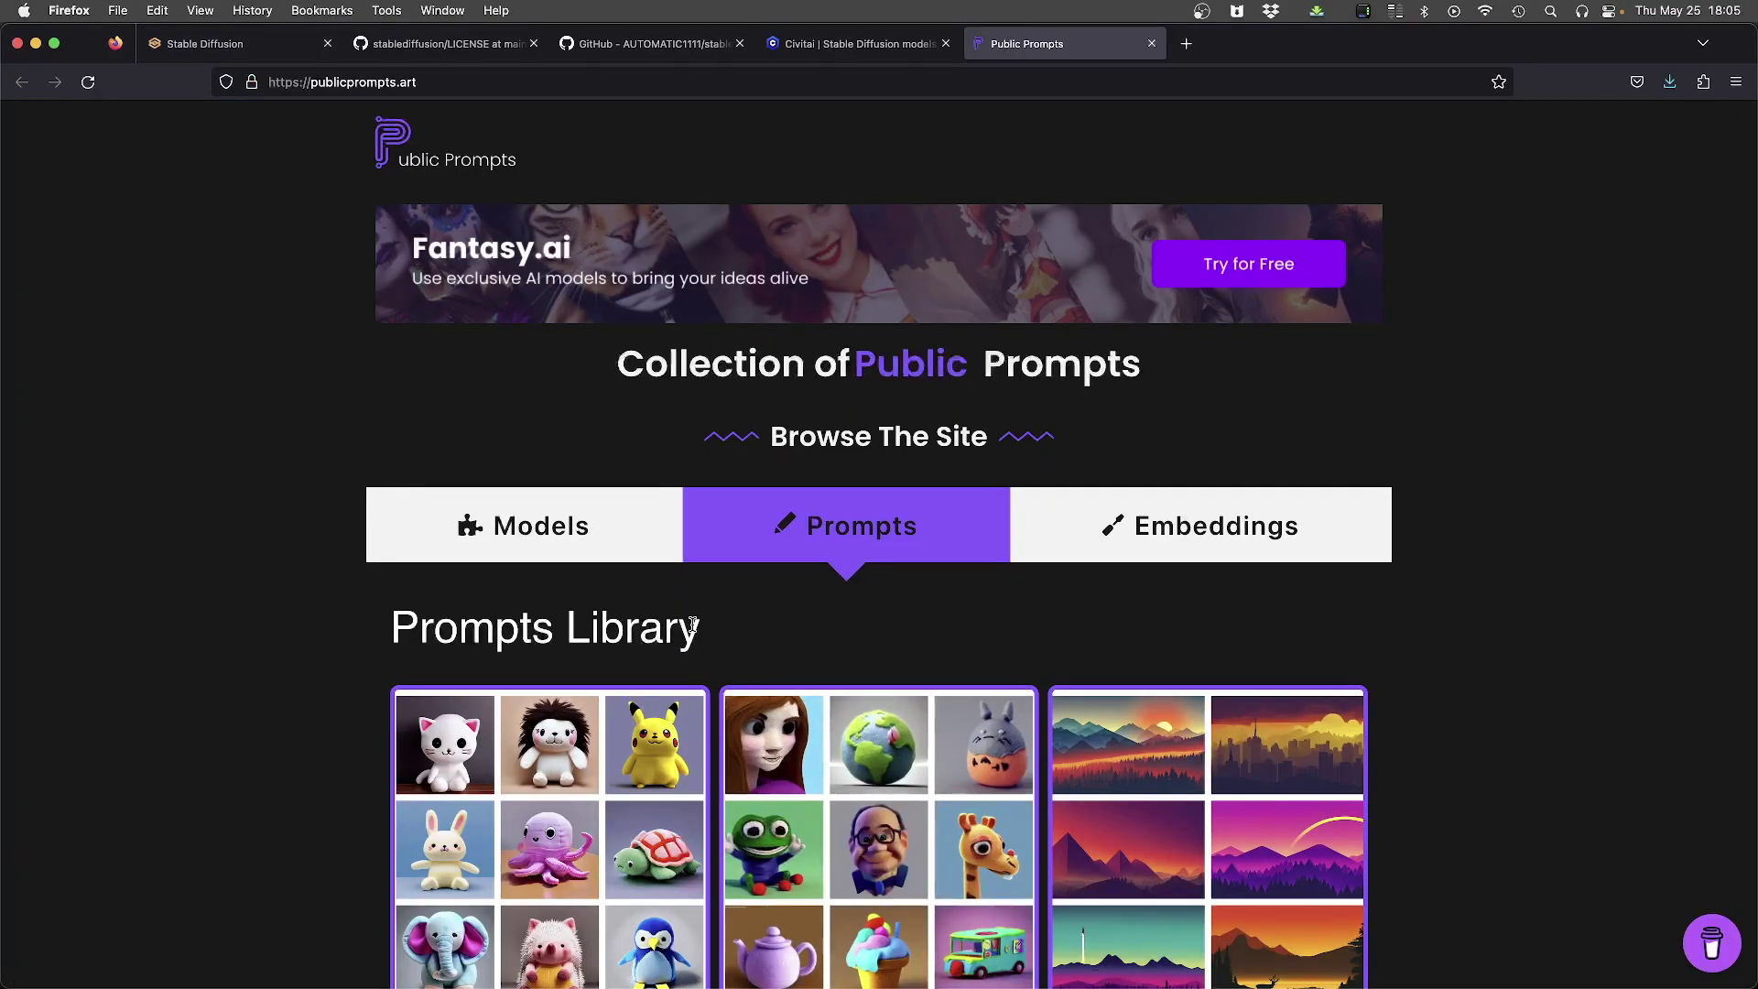
# Step: Open the Hyper-Realistic Anime Portraits entry in the Prompts Library and copy its full prompt text
pyautogui.scroll(-7, 693, 625)
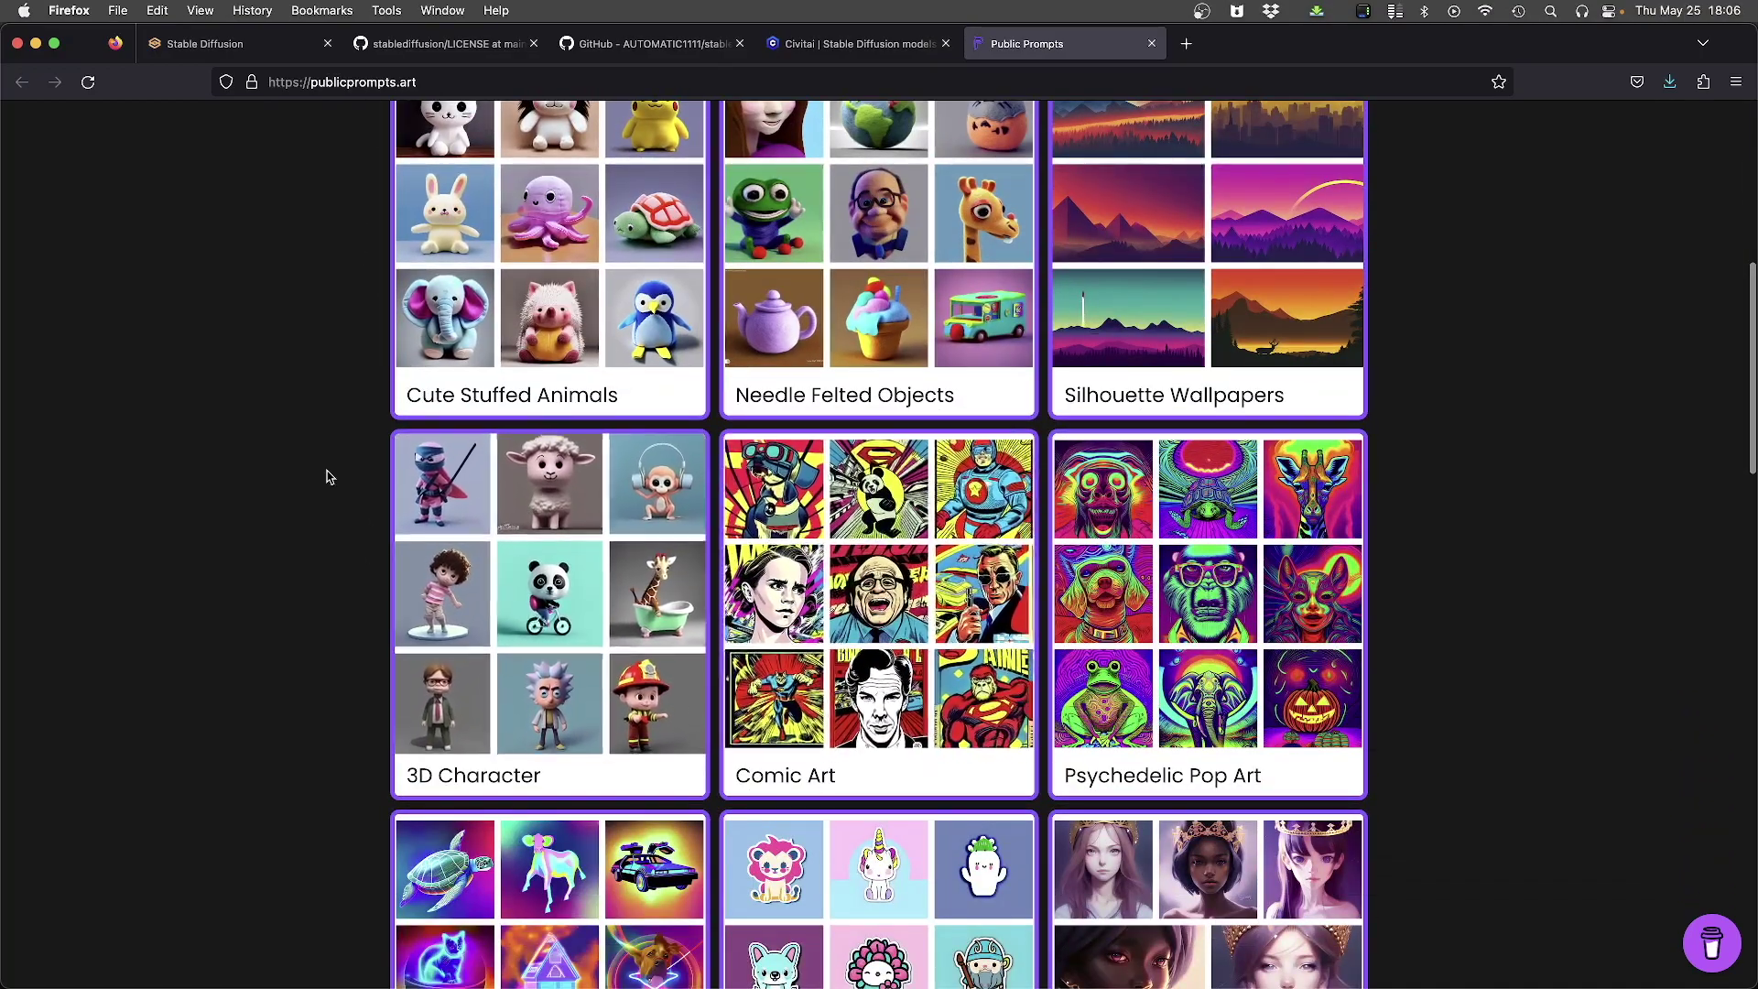
pyautogui.scroll(-4, 1161, 599)
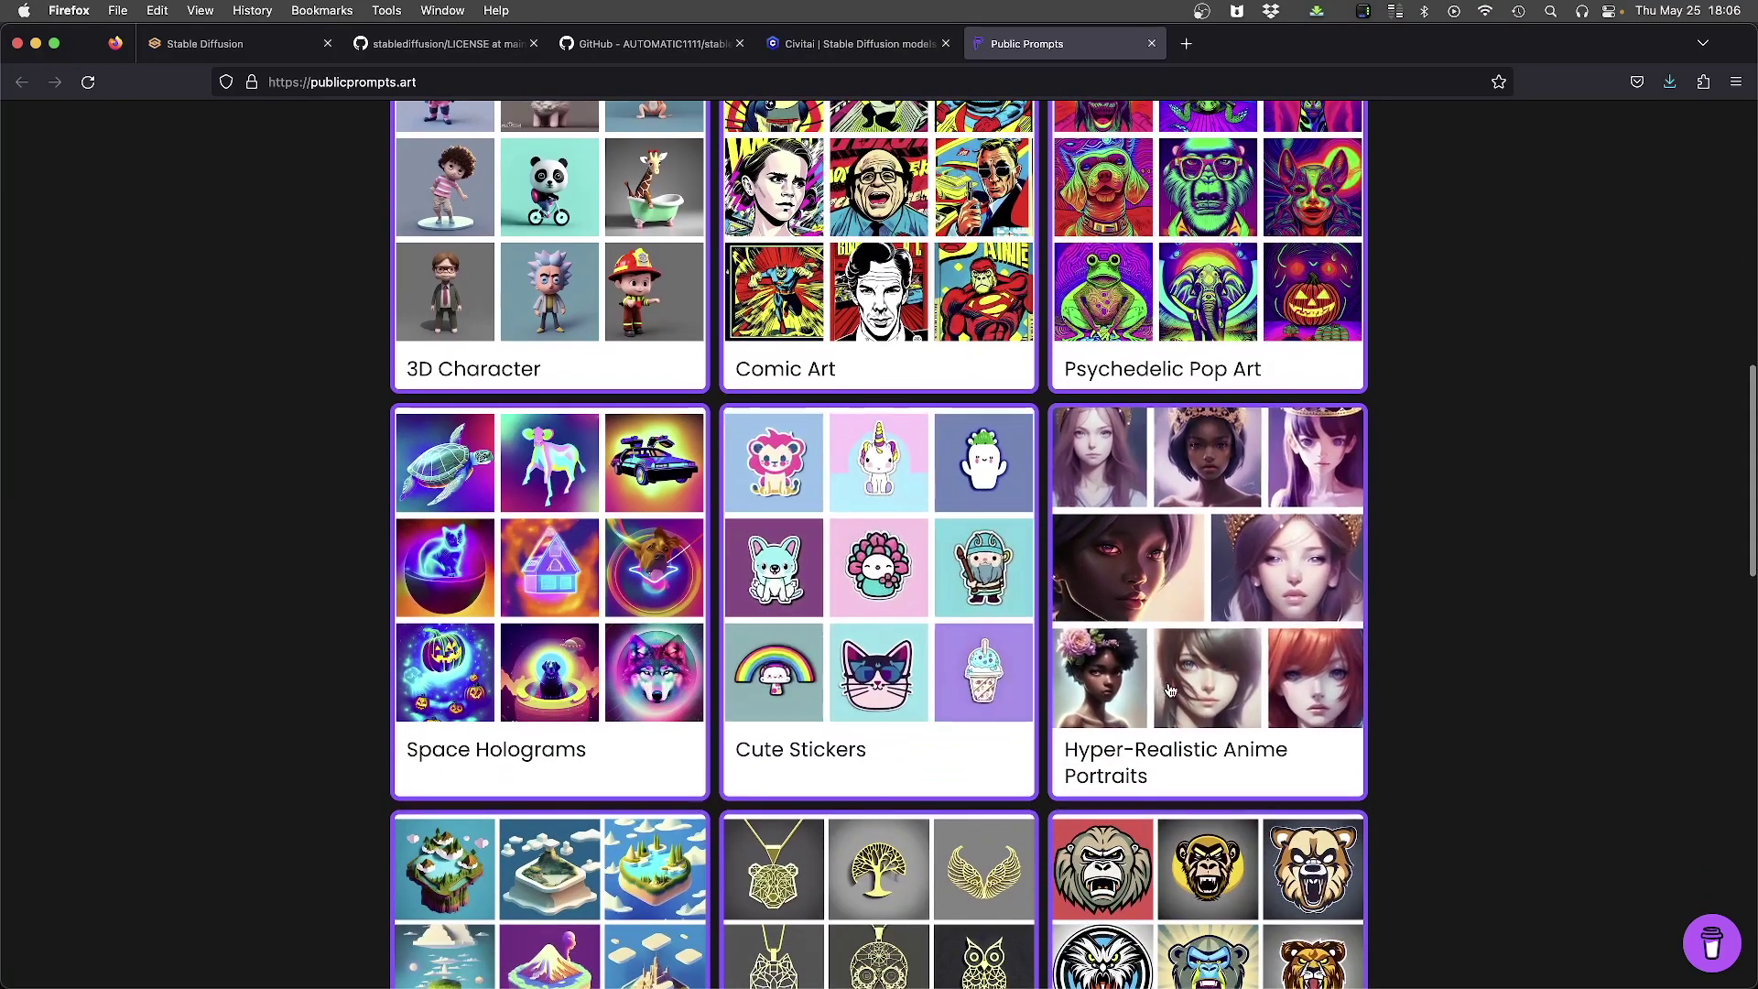
pyautogui.click(1161, 600)
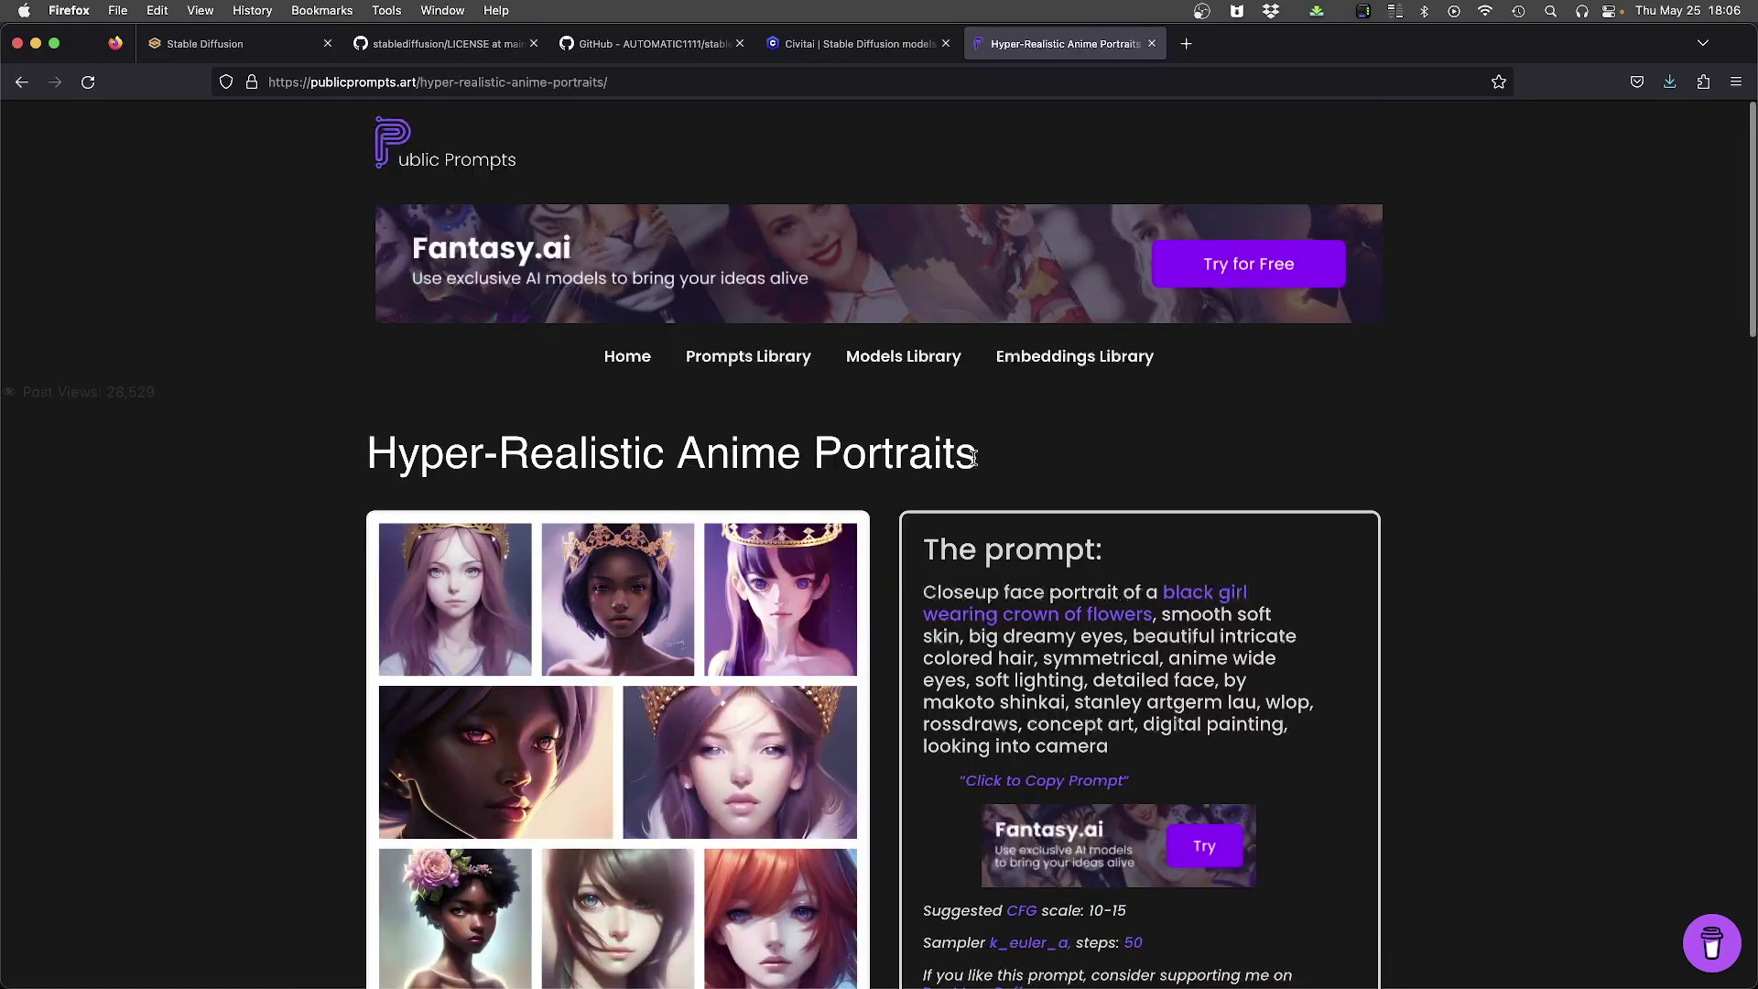
pyautogui.scroll(-2, 737, 541)
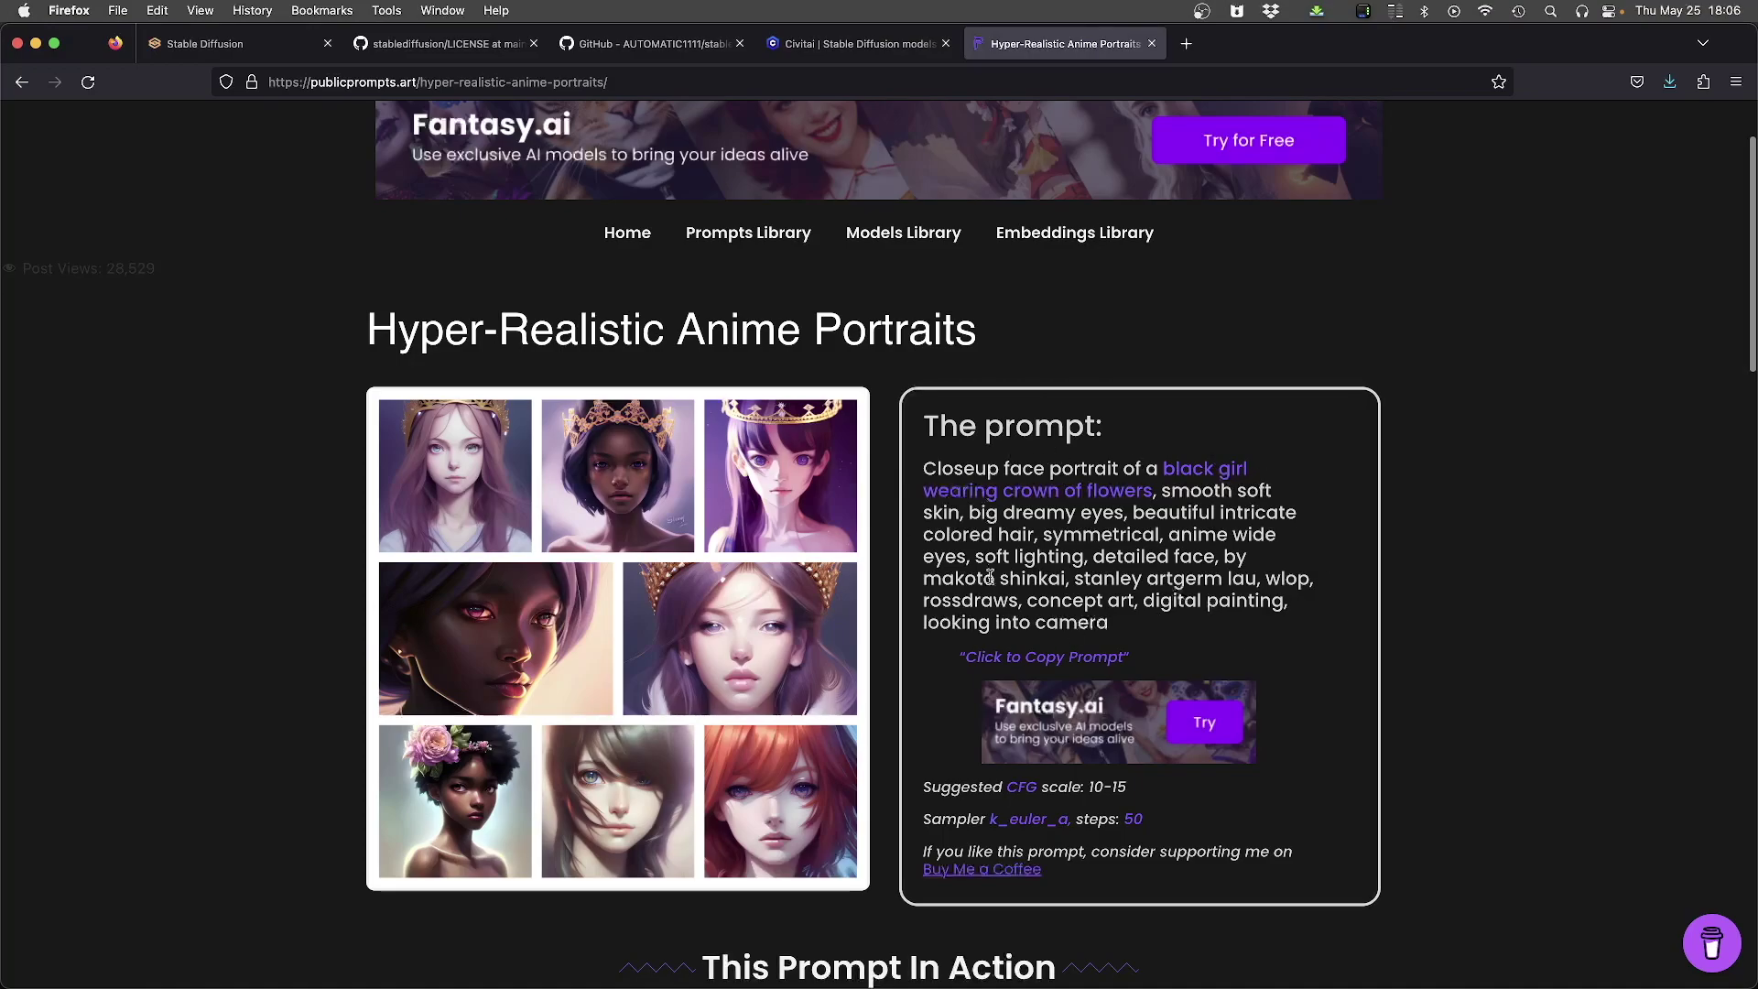
pyautogui.moveTo(928, 473); pyautogui.dragTo(1164, 640)
pyautogui.press('super+c')
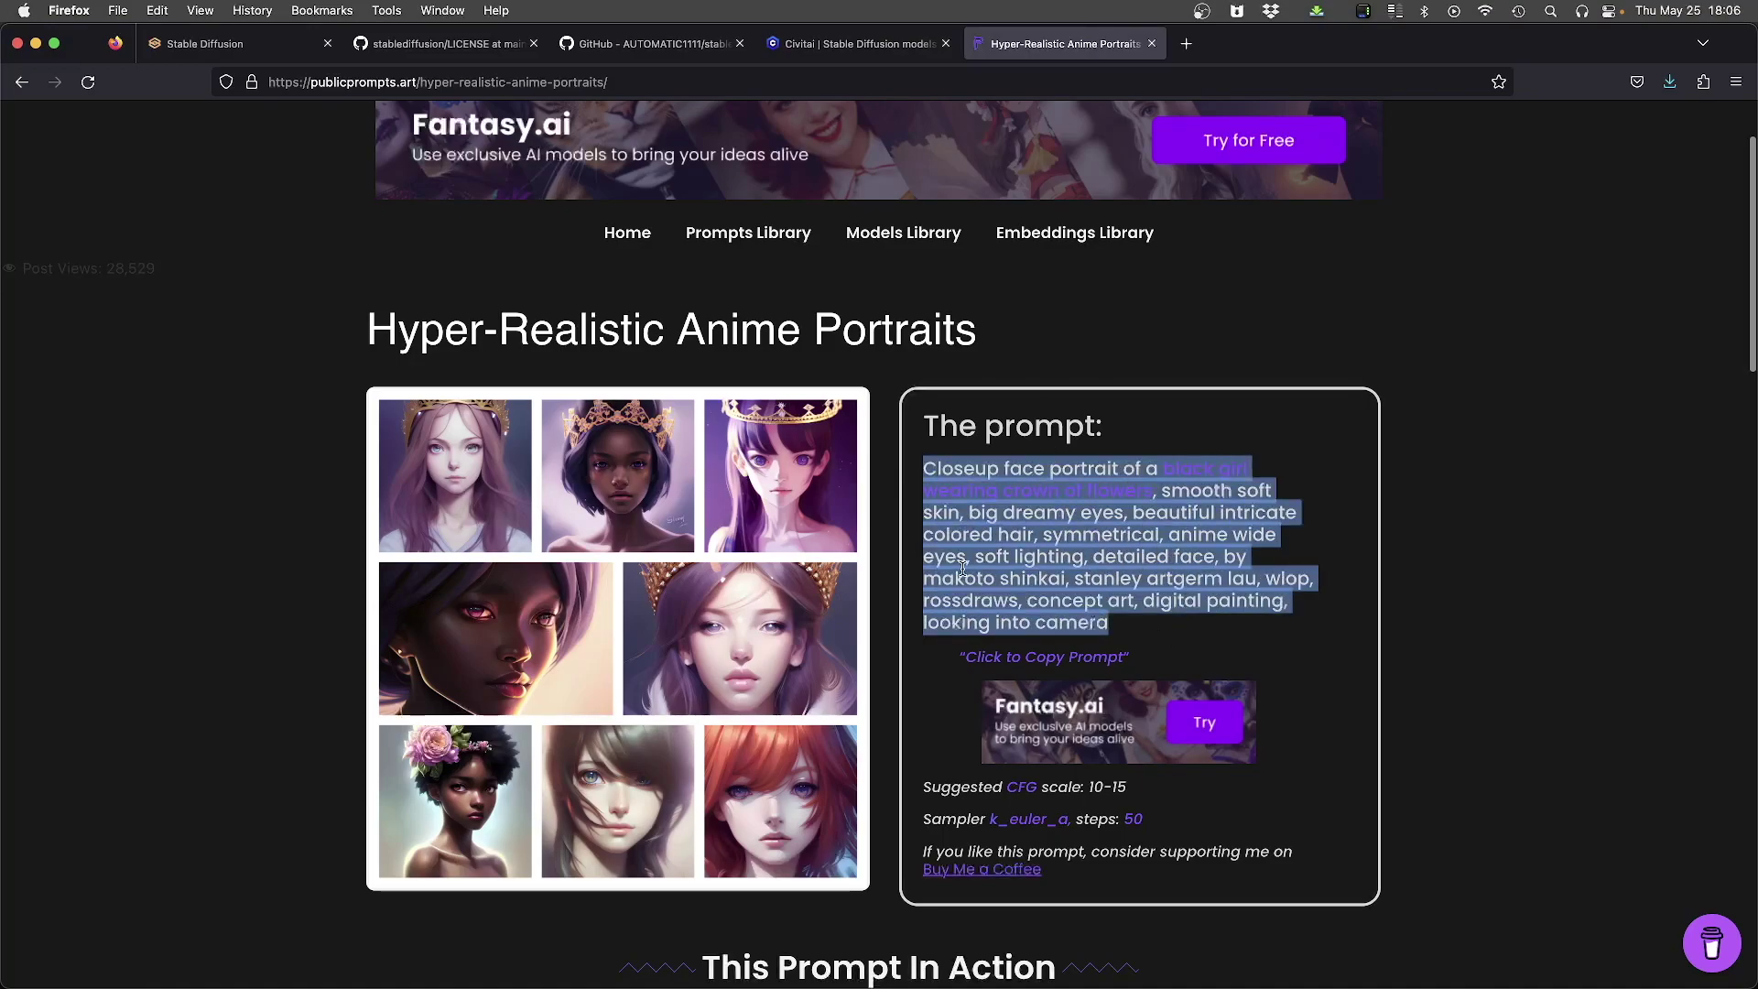
# Step: Return to the Stable Diffusion page and append a comma and the copied anime portrait prompt to "a bald man in a restaurant"
pyautogui.press('super+1')
pyautogui.tripleClick(81, 235)
pyautogui.click(286, 247)
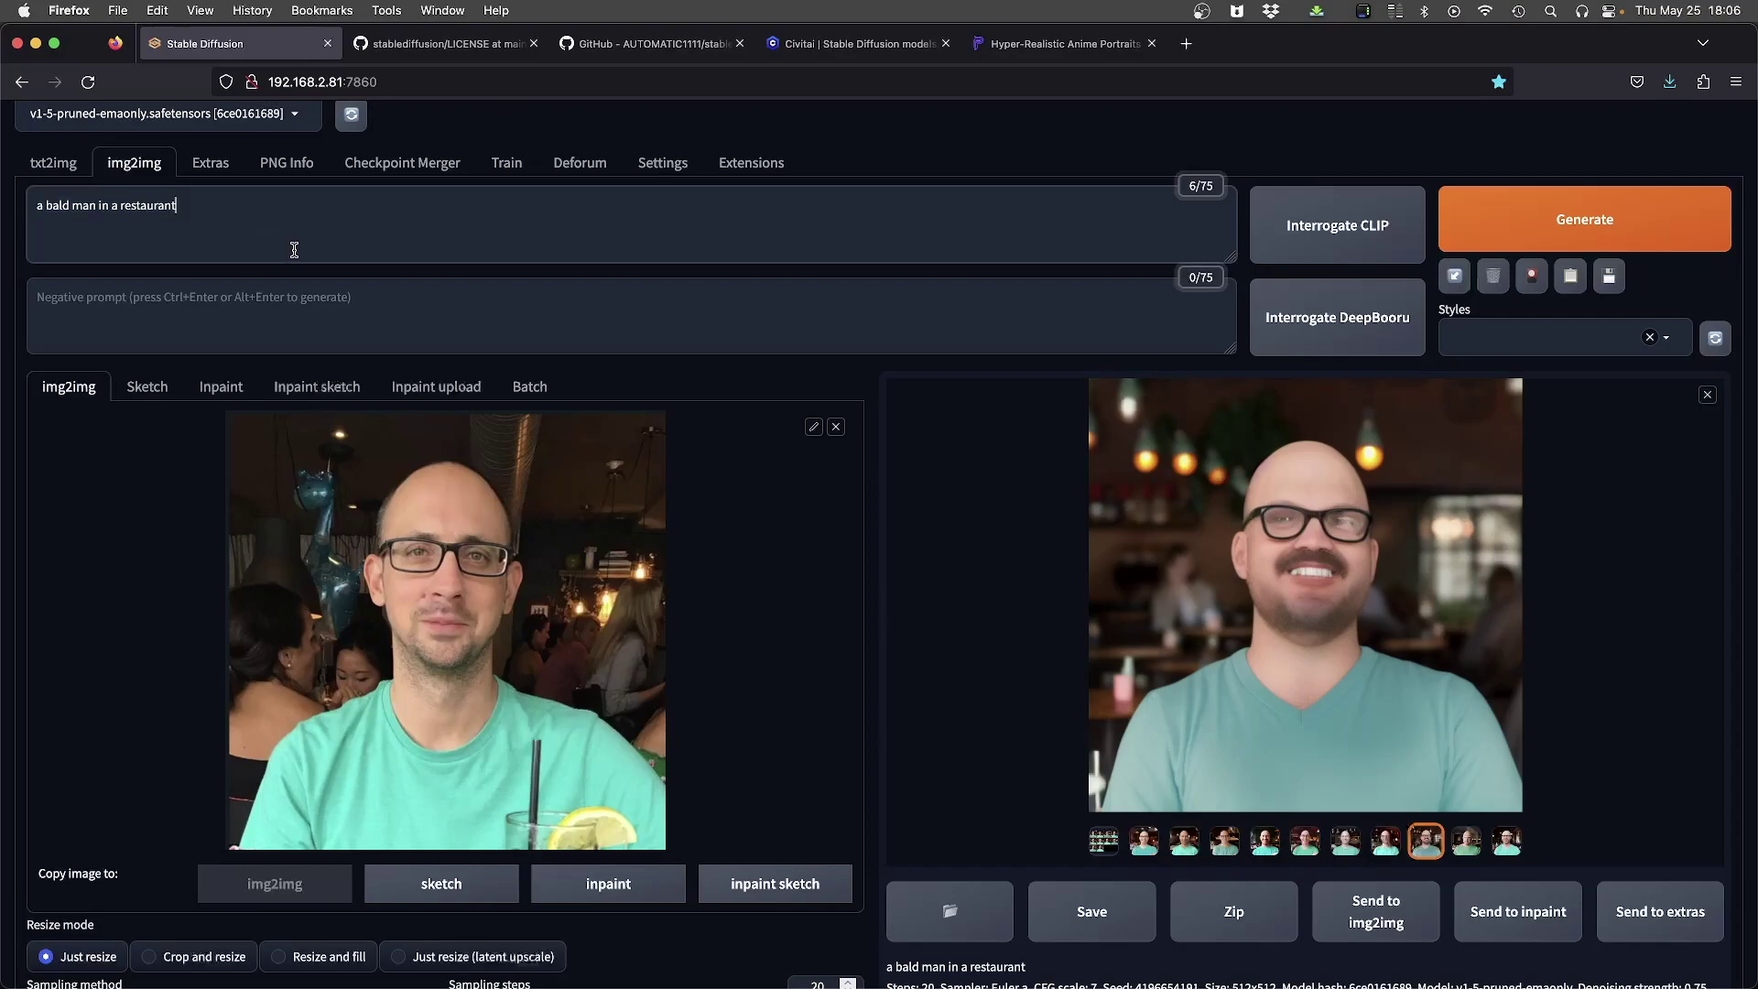
pyautogui.write(',')
pyautogui.press('super+v')
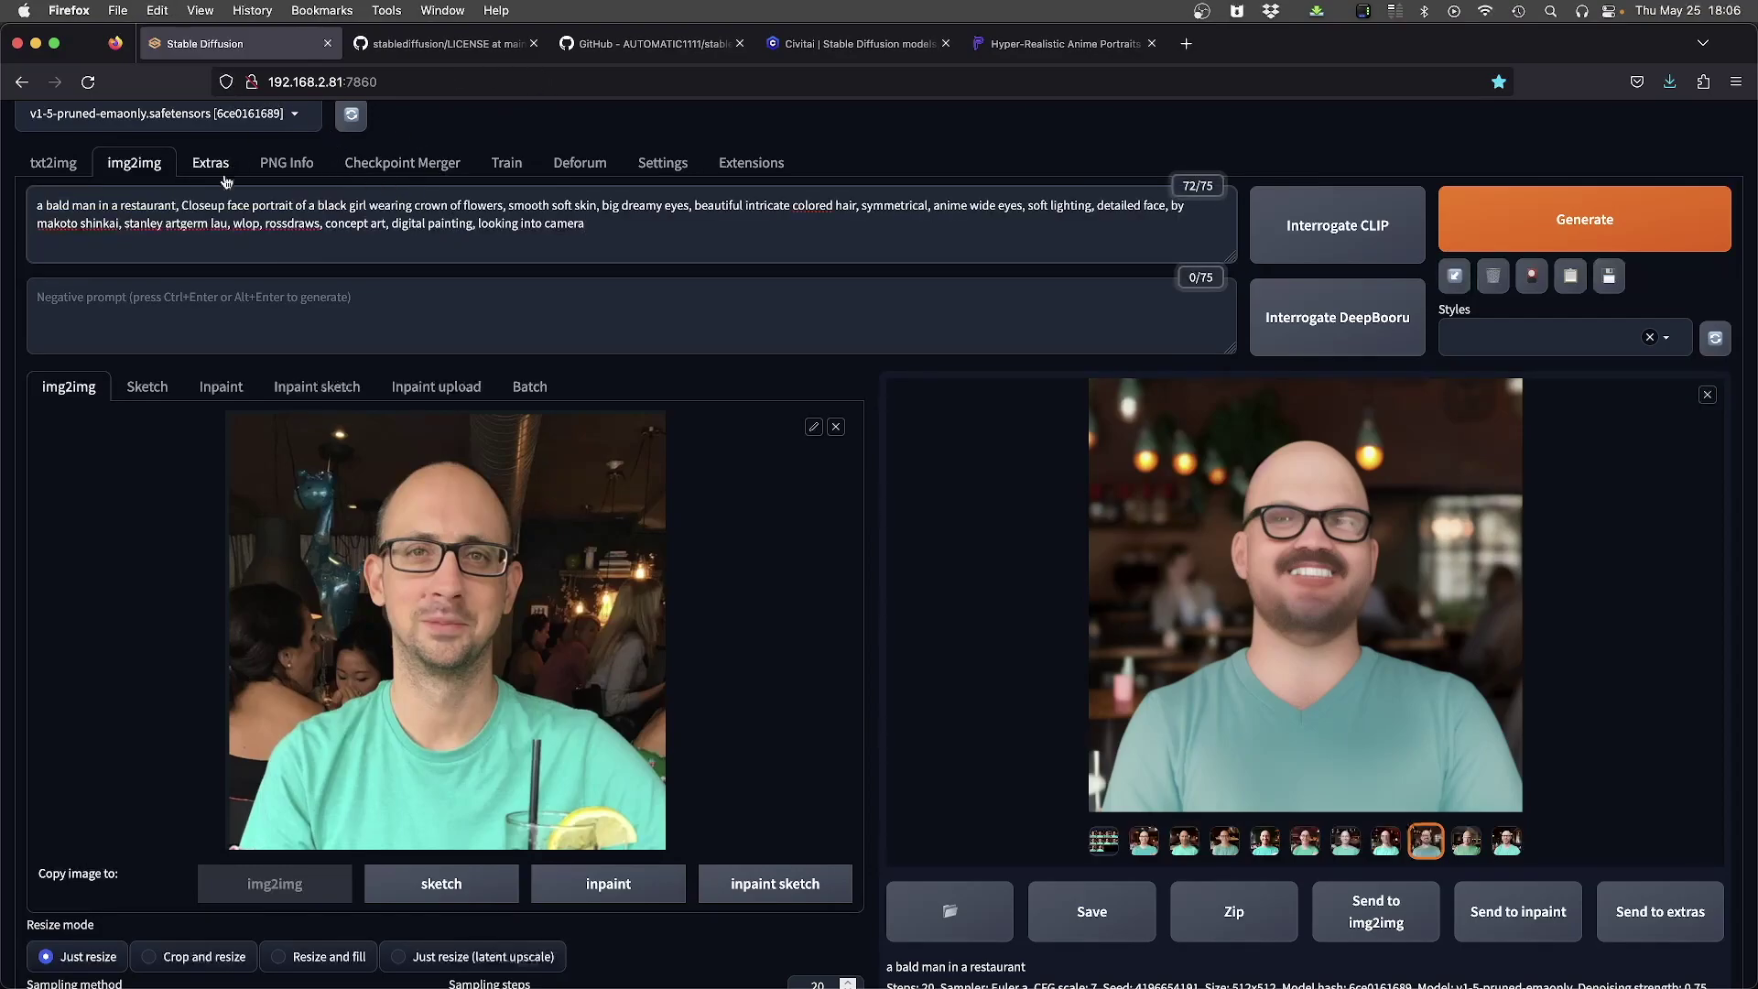
# Step: Remove "Closeup face portrait of a black girl wearing crown of flowers," from the img2img prompt and generate the images
pyautogui.moveTo(185, 202); pyautogui.dragTo(505, 203)
pyautogui.press('BackSpace')
pyautogui.press('Delete')
pyautogui.press('Delete')
pyautogui.press('Delete')
pyautogui.hotkey('ctrl', 'Return')
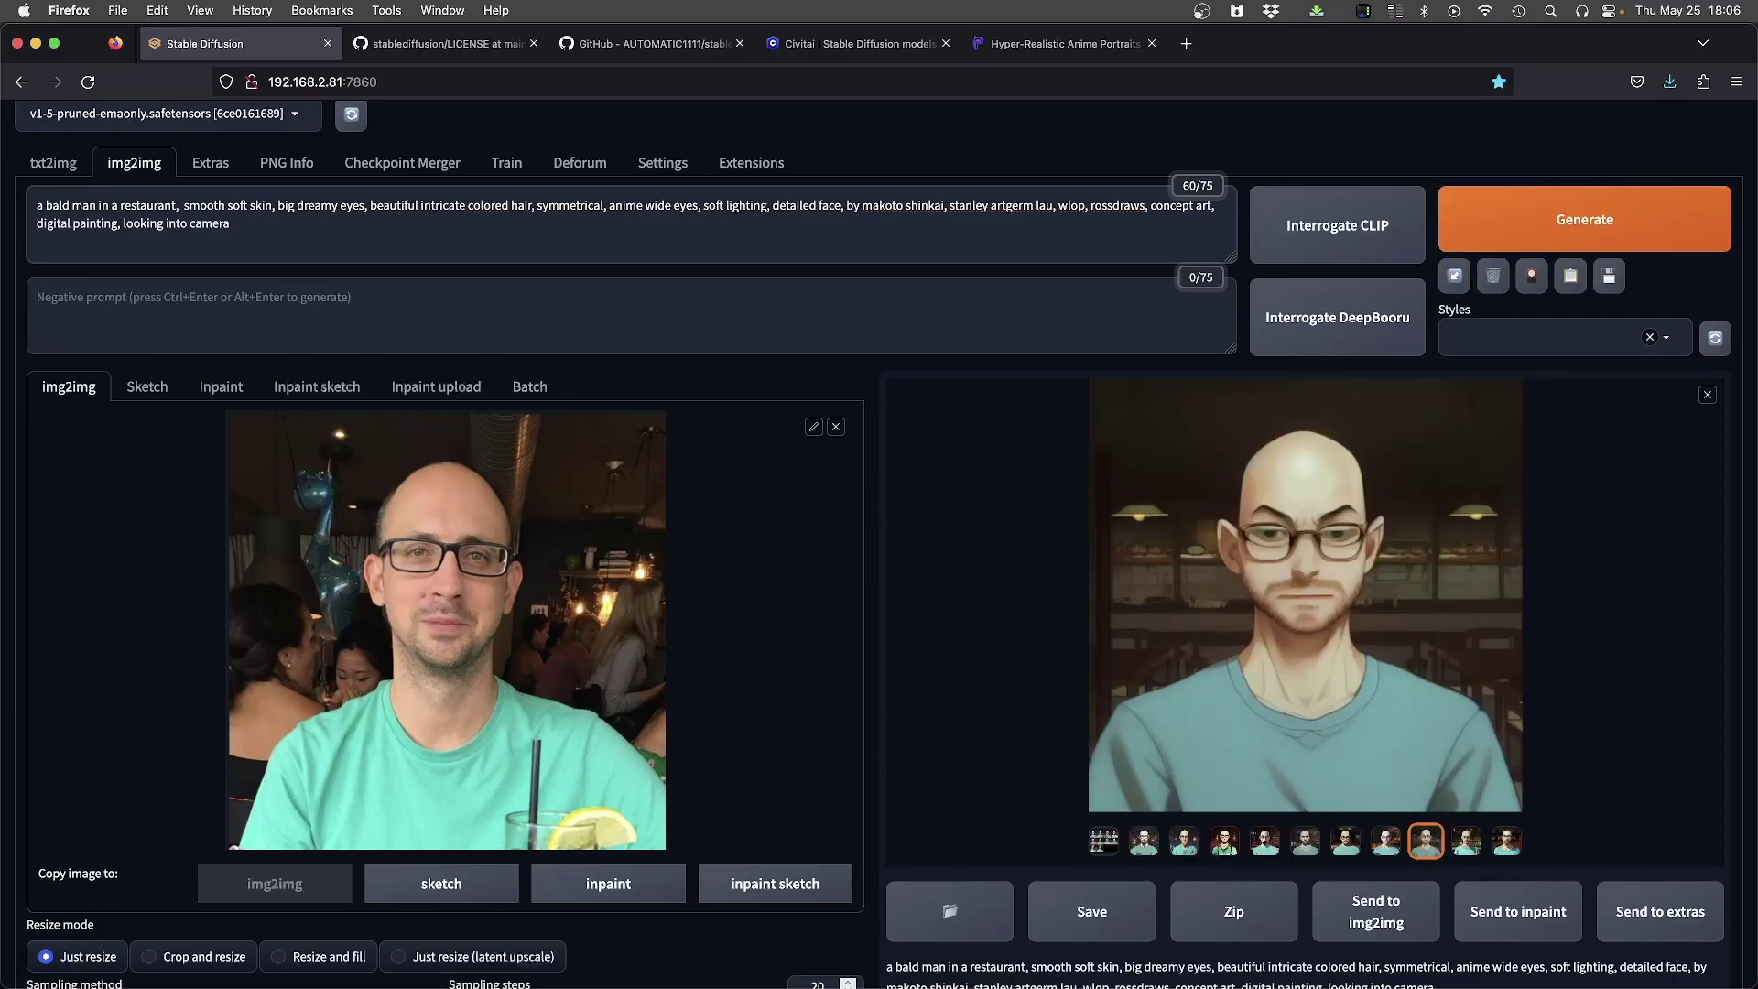
# Step: Go through the generated anime-style portraits one by one and compare them with the source photo
pyautogui.click(988, 653)
pyautogui.click(988, 655)
pyautogui.click(1104, 840)
pyautogui.click(1065, 753)
pyautogui.click(1065, 753)
pyautogui.click(1064, 753)
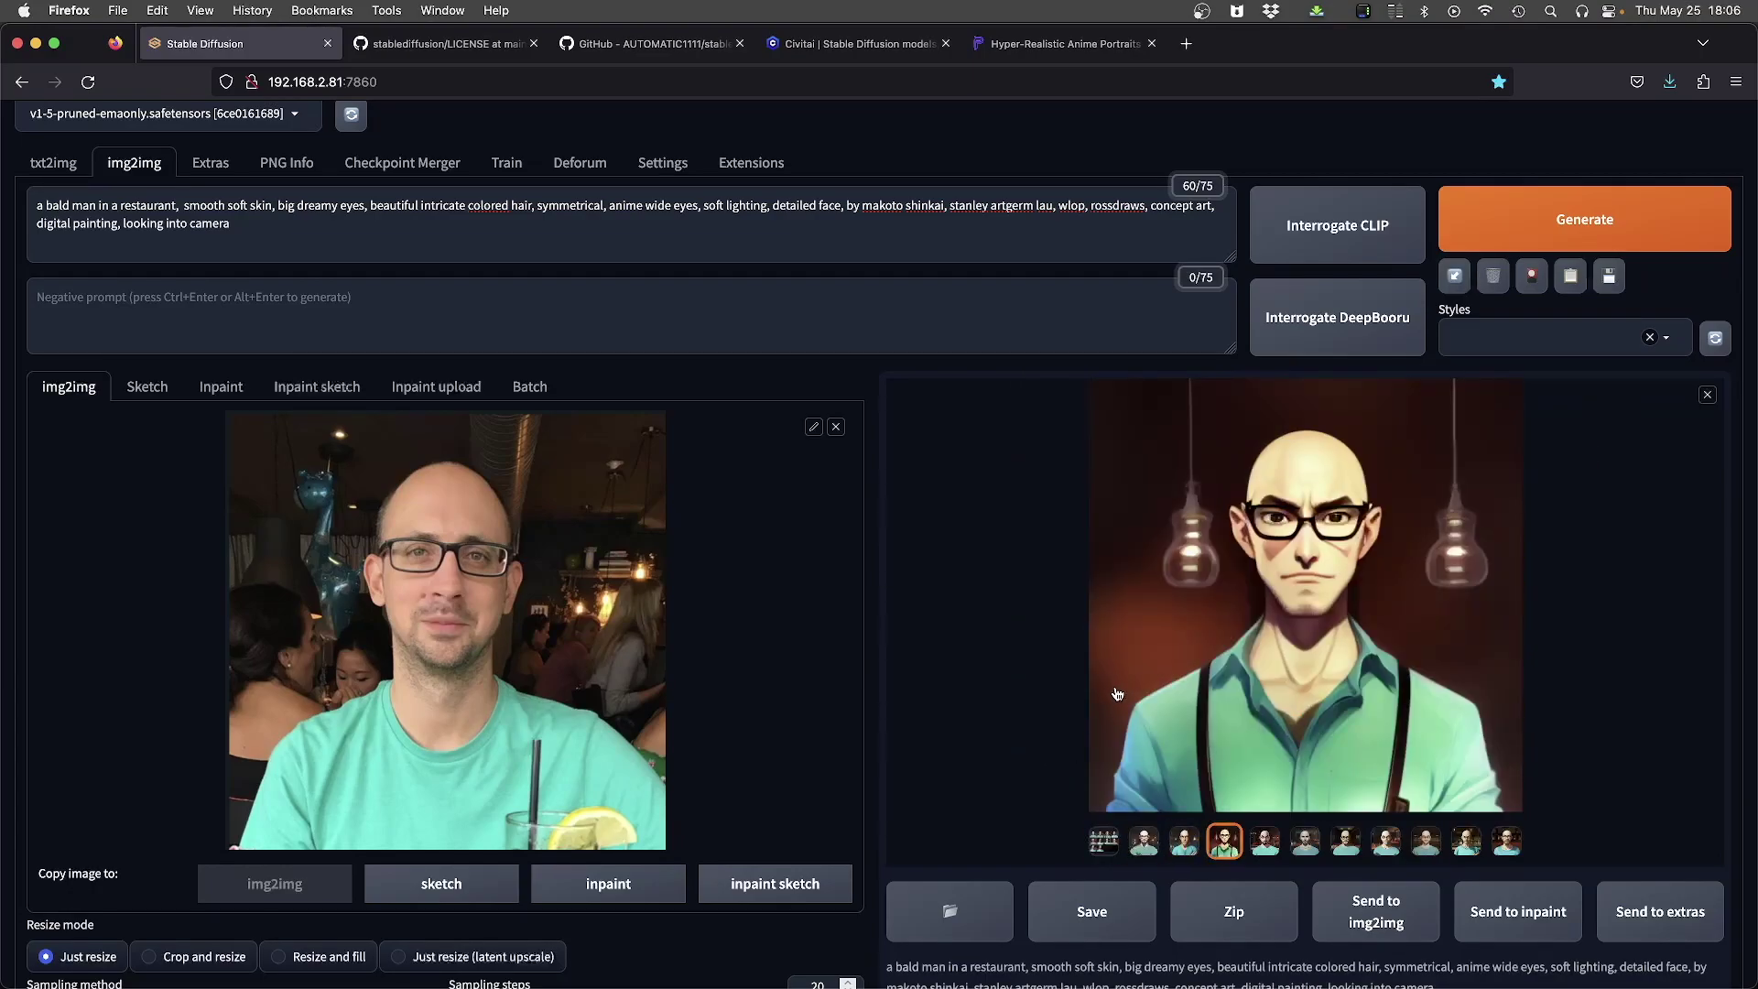
pyautogui.click(1064, 752)
pyautogui.click(1064, 752)
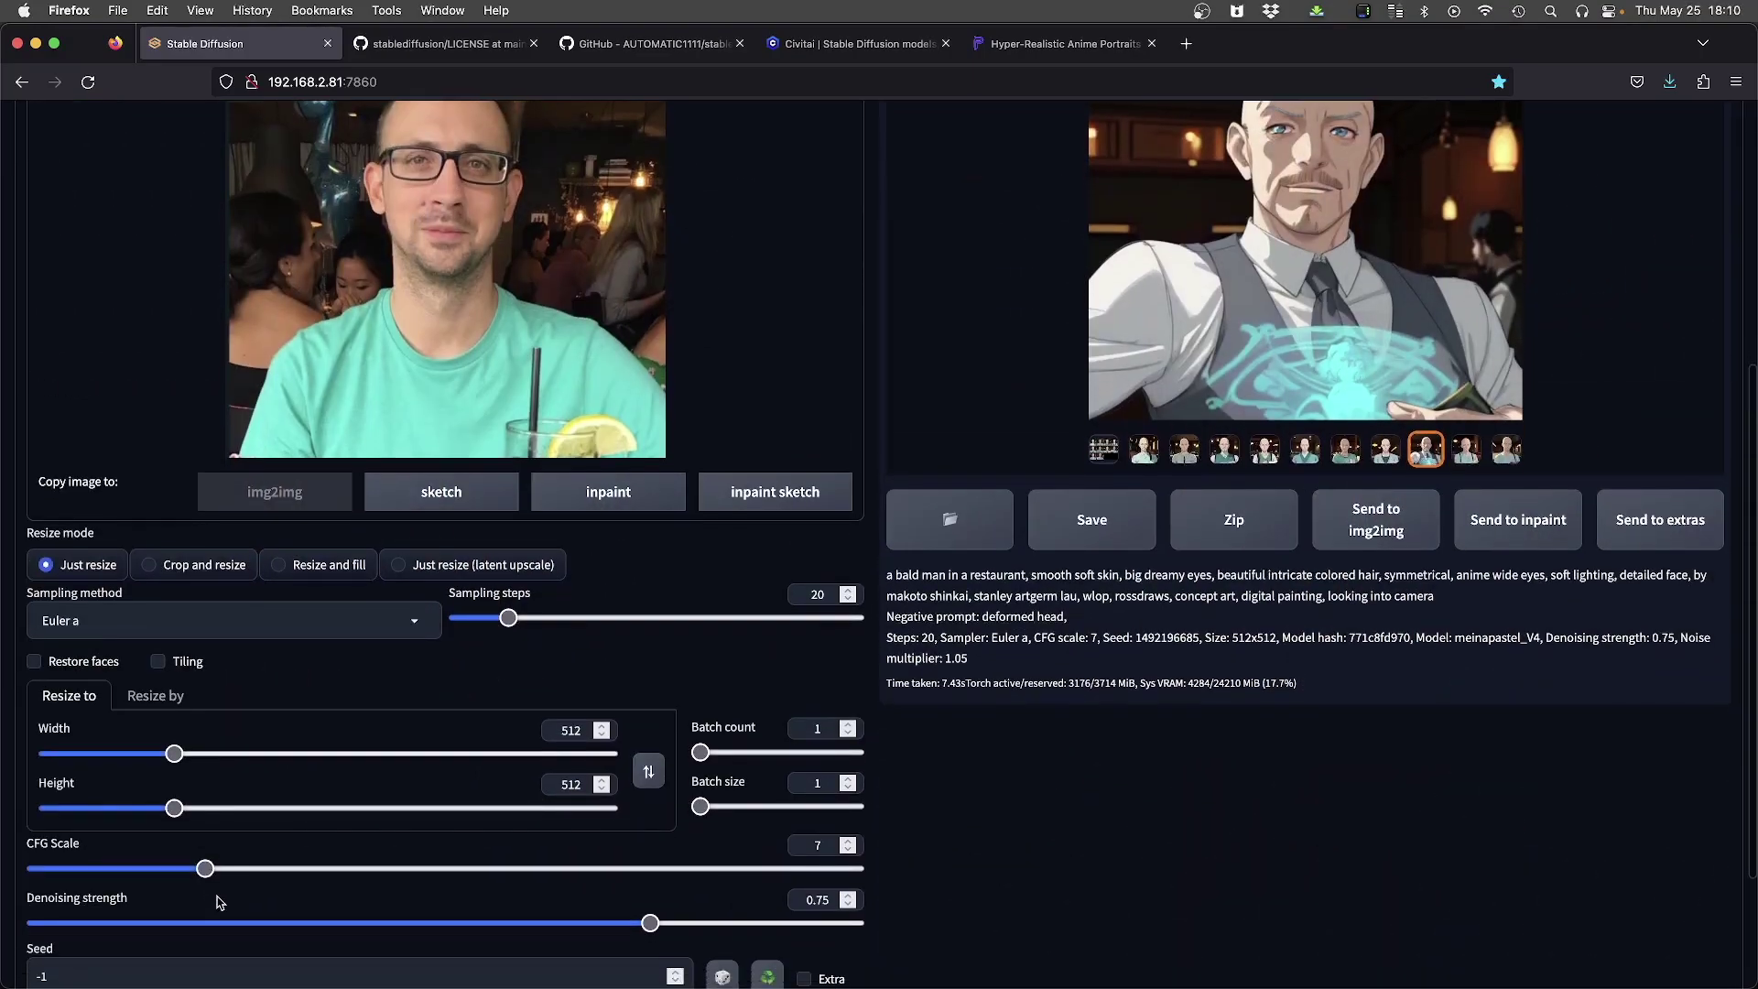
# Step: Set the denoising strength to 0.28 and generate a new img2img variation of the portrait
pyautogui.scroll(-2, 216, 897)
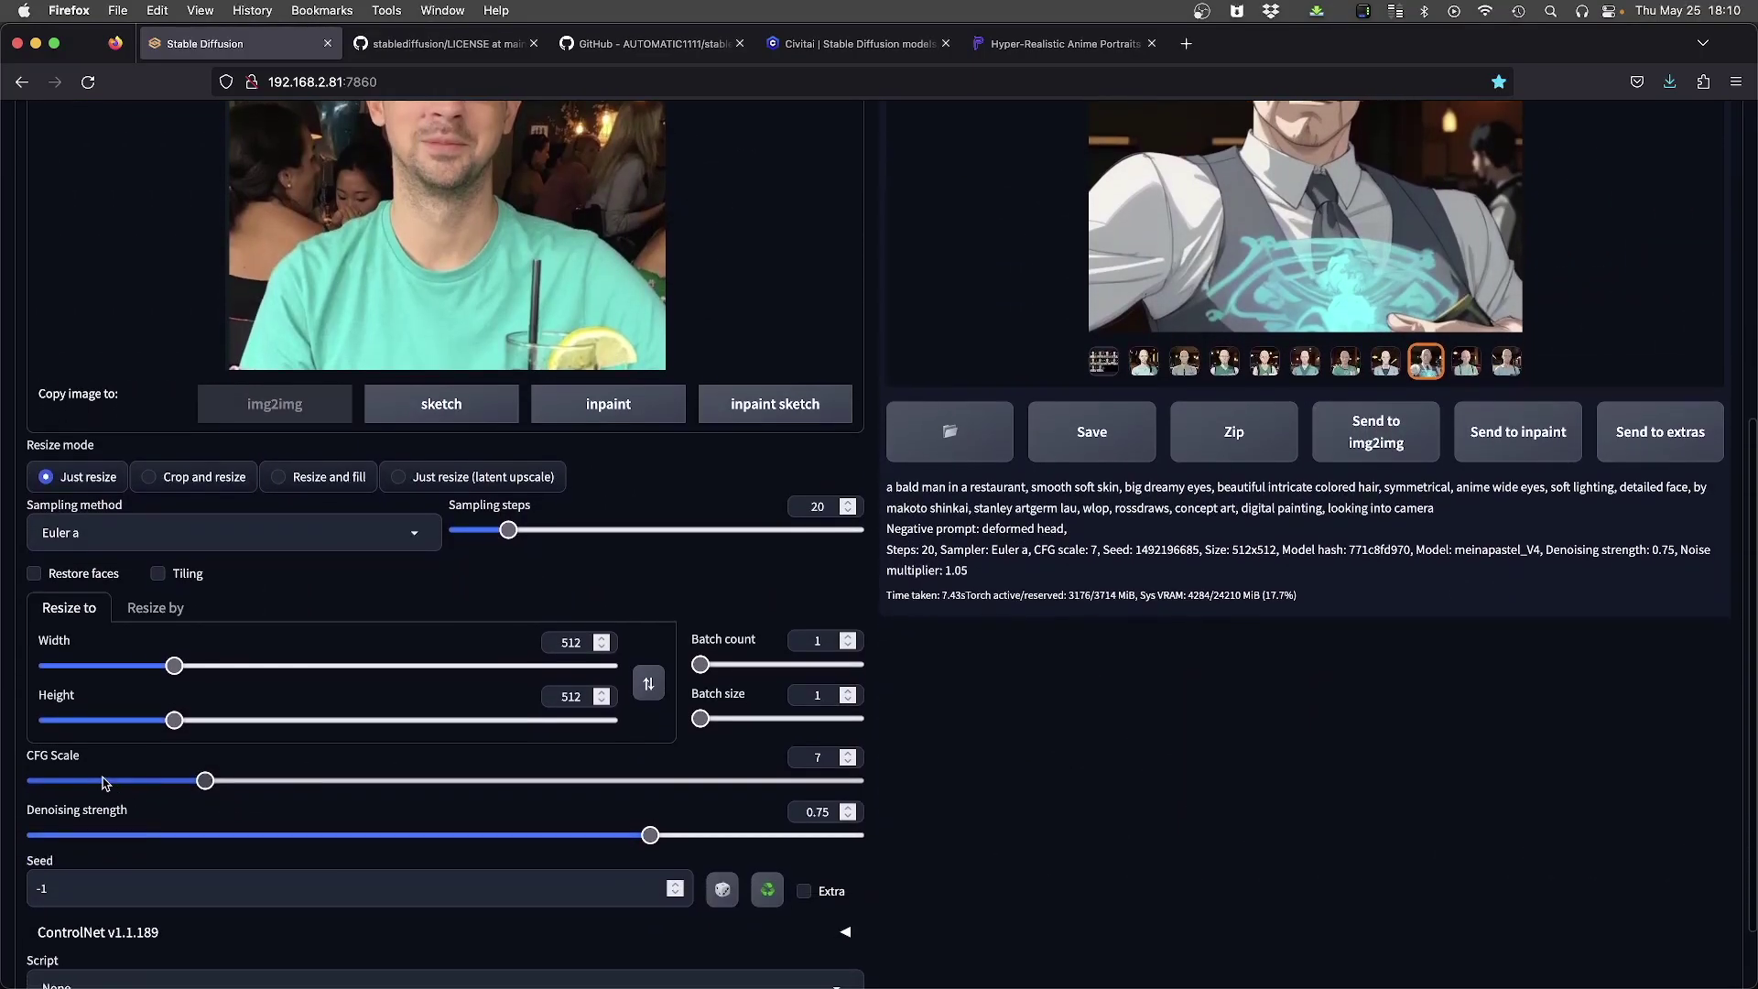
pyautogui.click(263, 834)
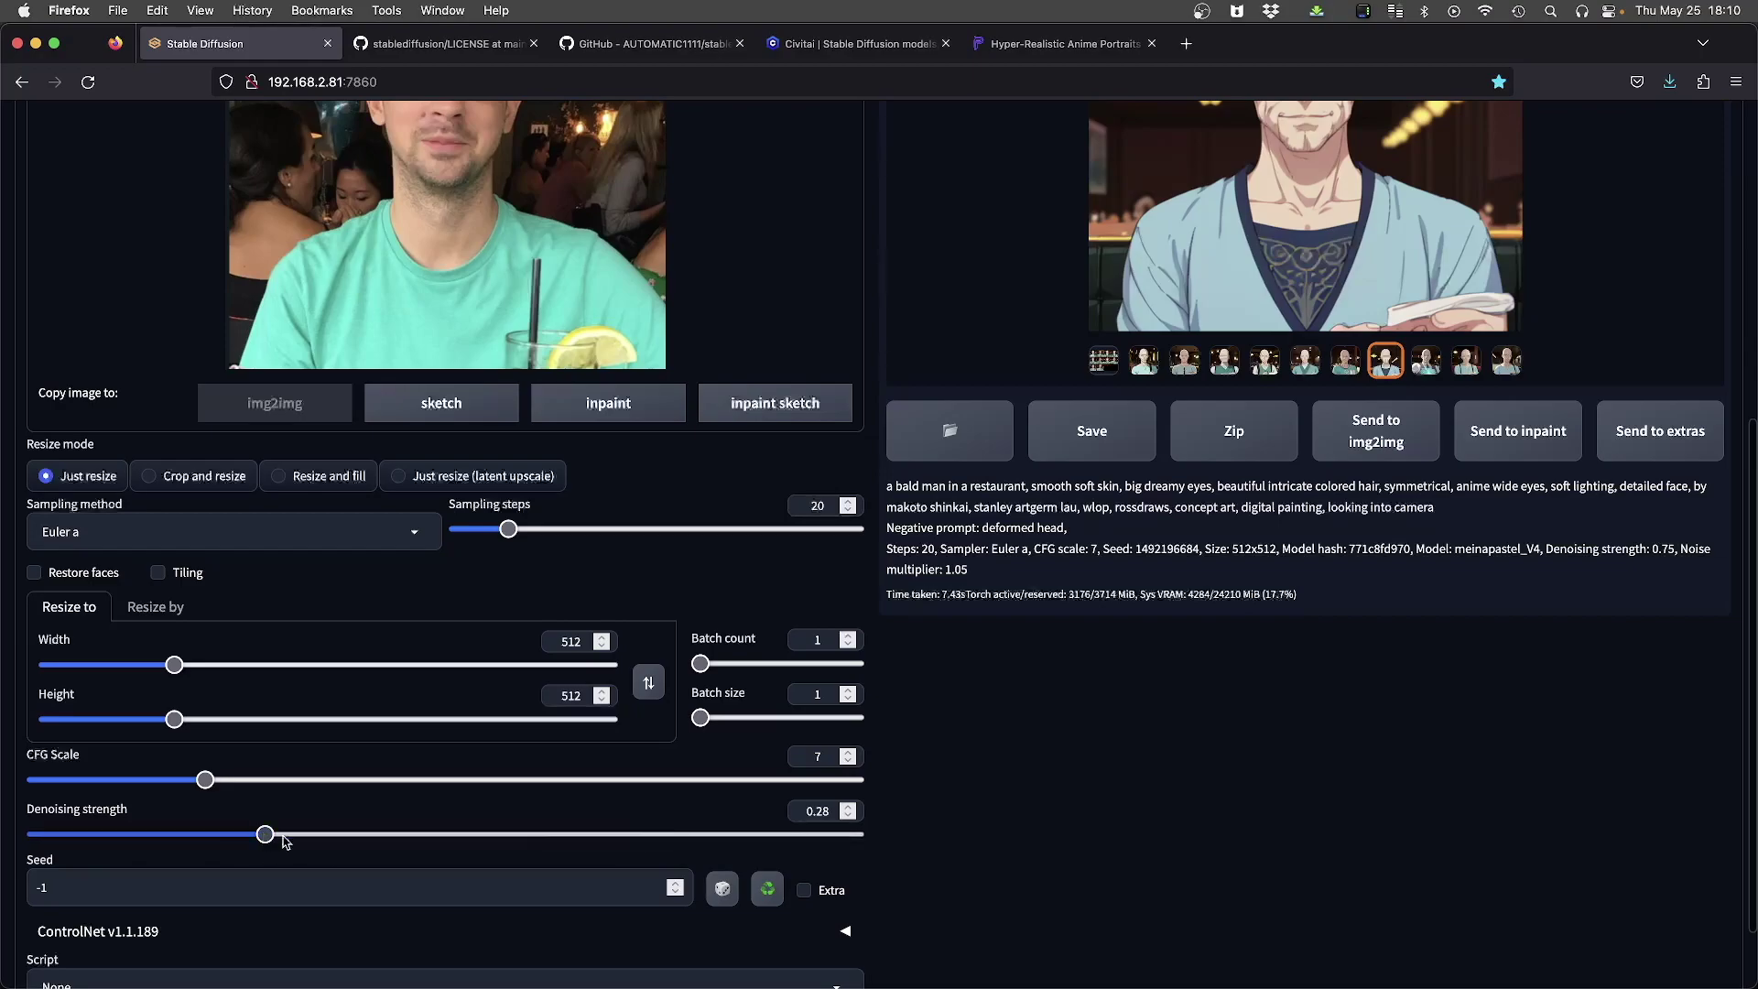
pyautogui.scroll(3, 1170, 727)
pyautogui.hotkey('ctrl', 'Return')
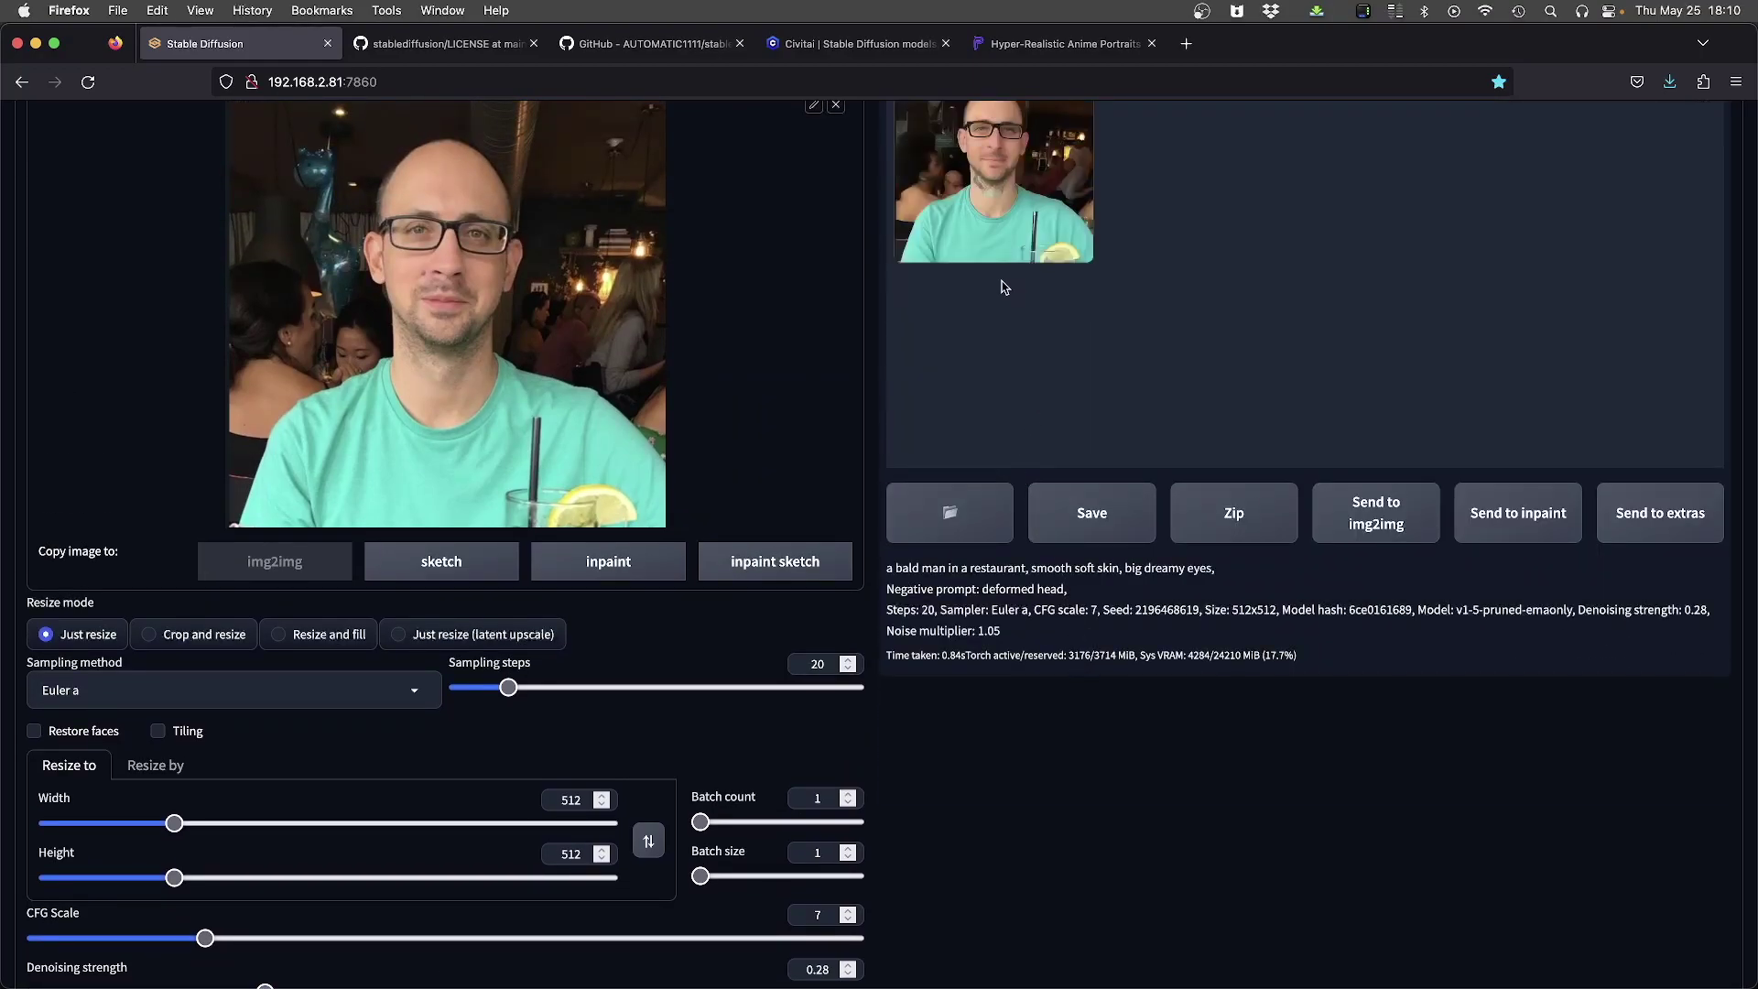
pyautogui.scroll(2, 1006, 286)
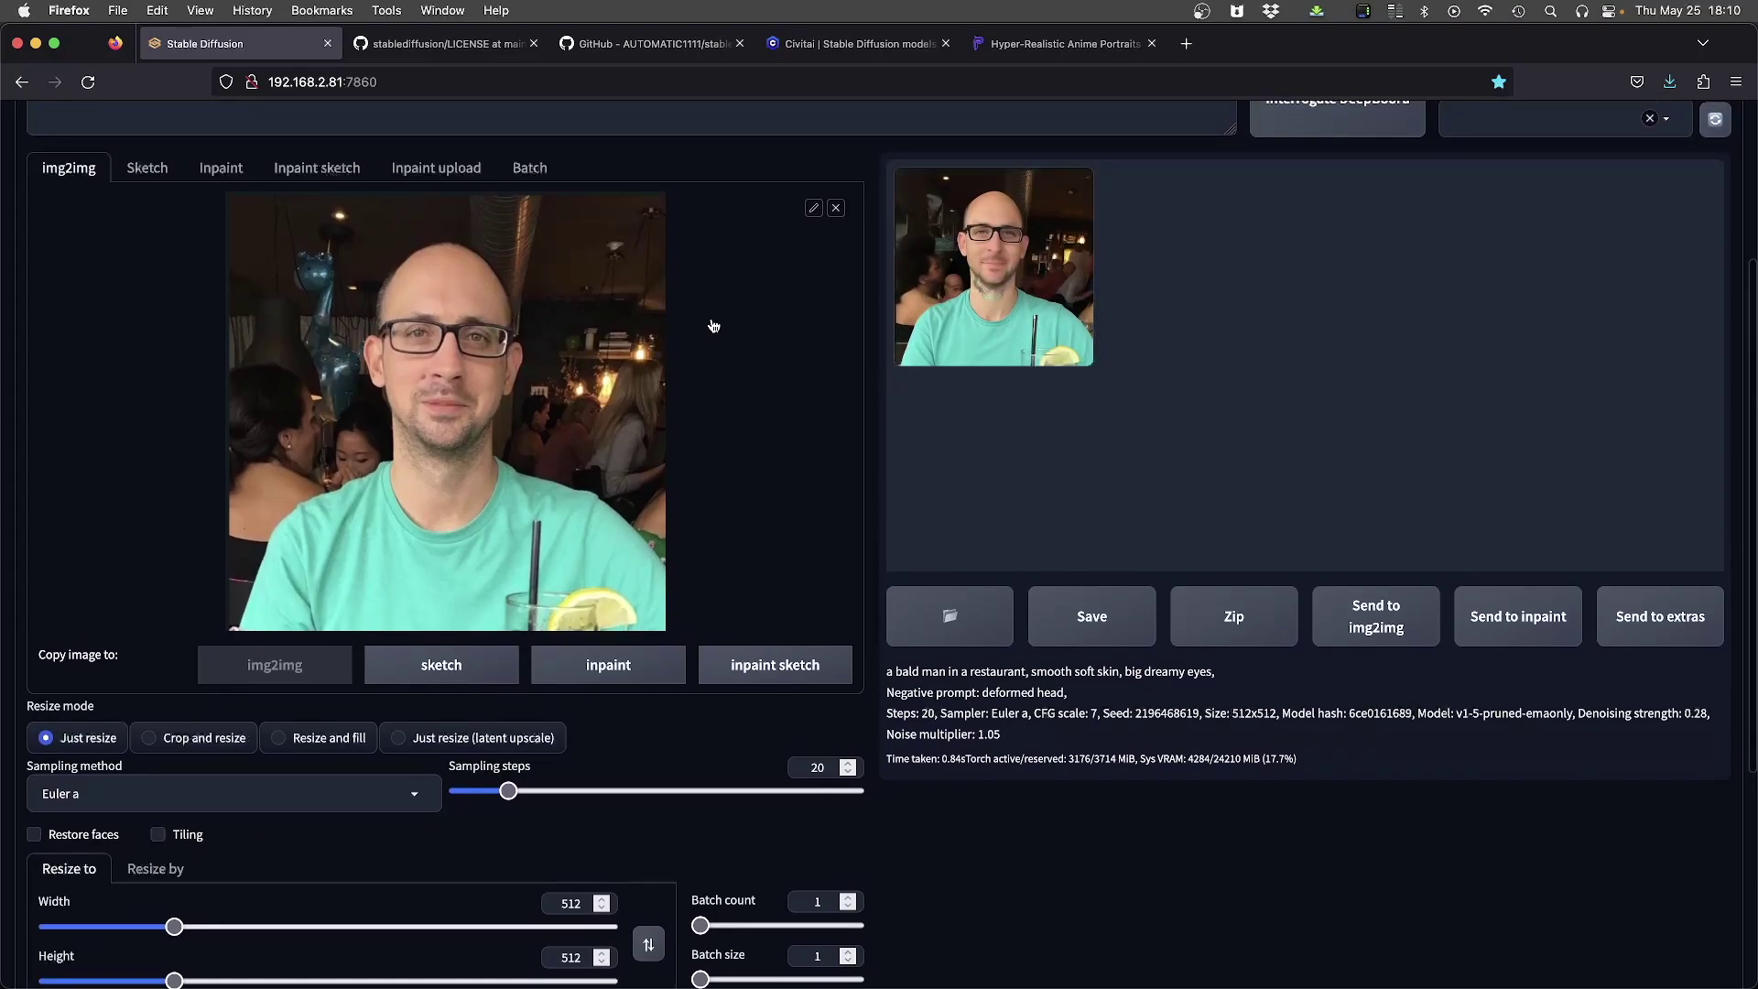
# Step: Raise the denoising strength to 0.9 and generate the portrait again
pyautogui.scroll(-3, 401, 791)
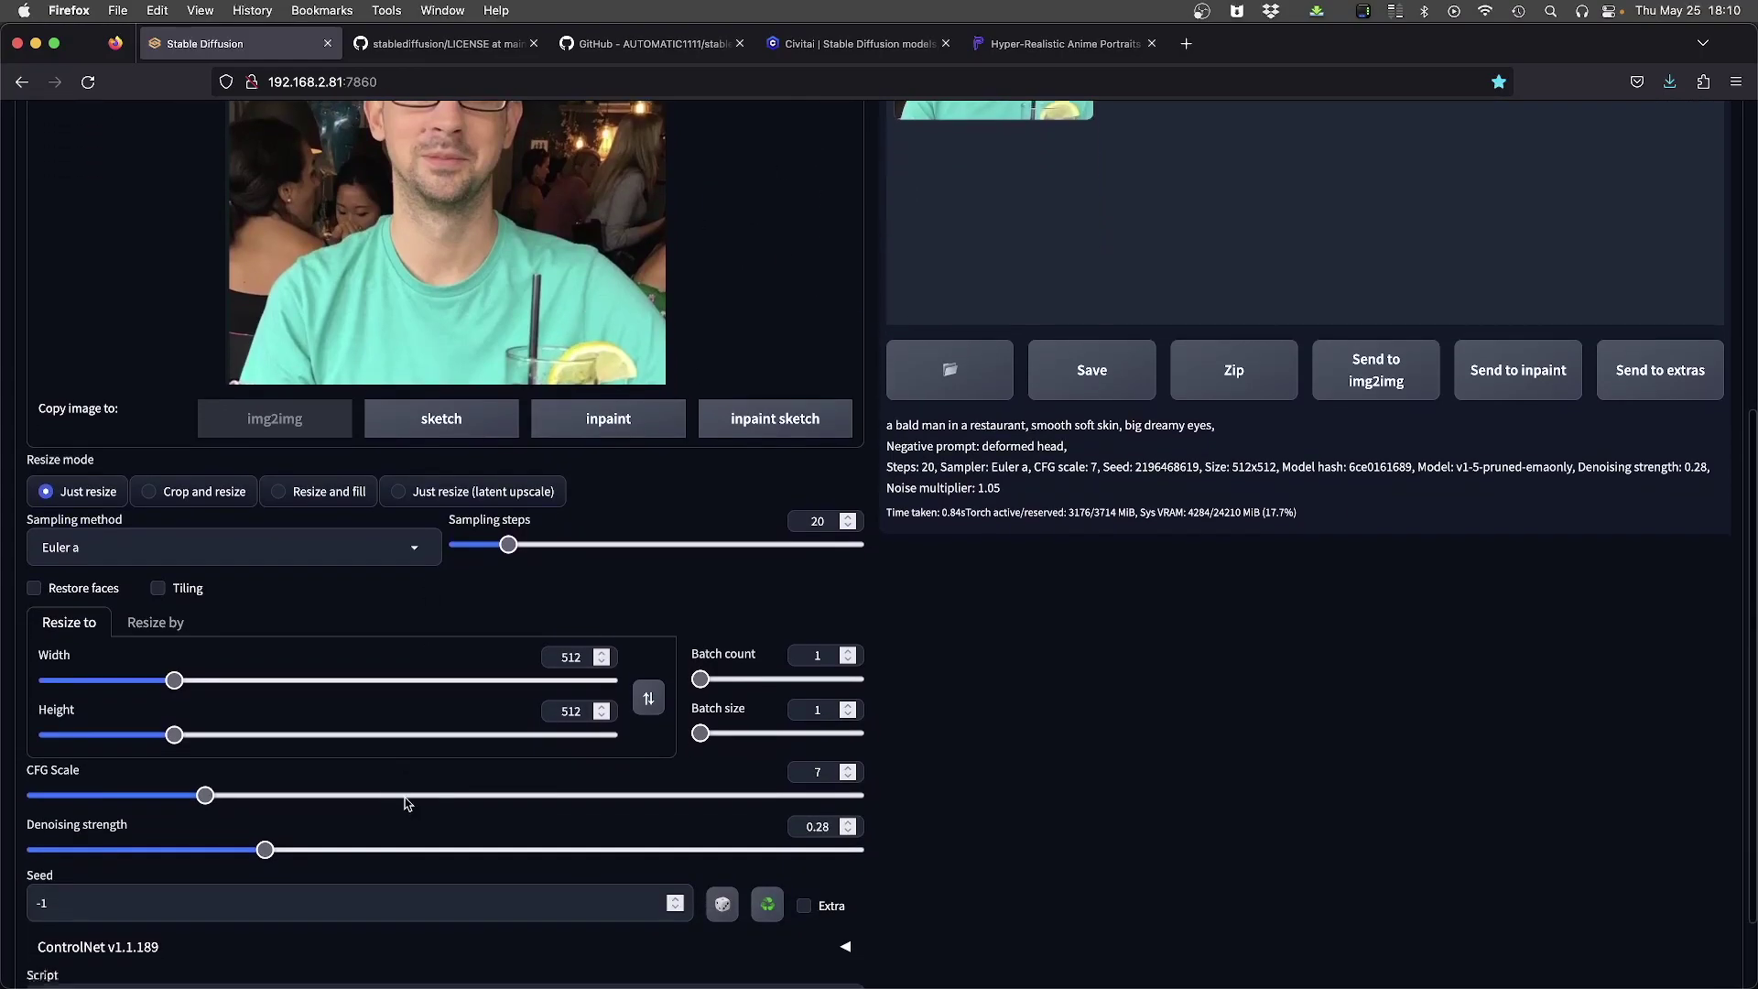
pyautogui.scroll(-1, 401, 791)
pyautogui.moveTo(758, 775); pyautogui.dragTo(775, 777)
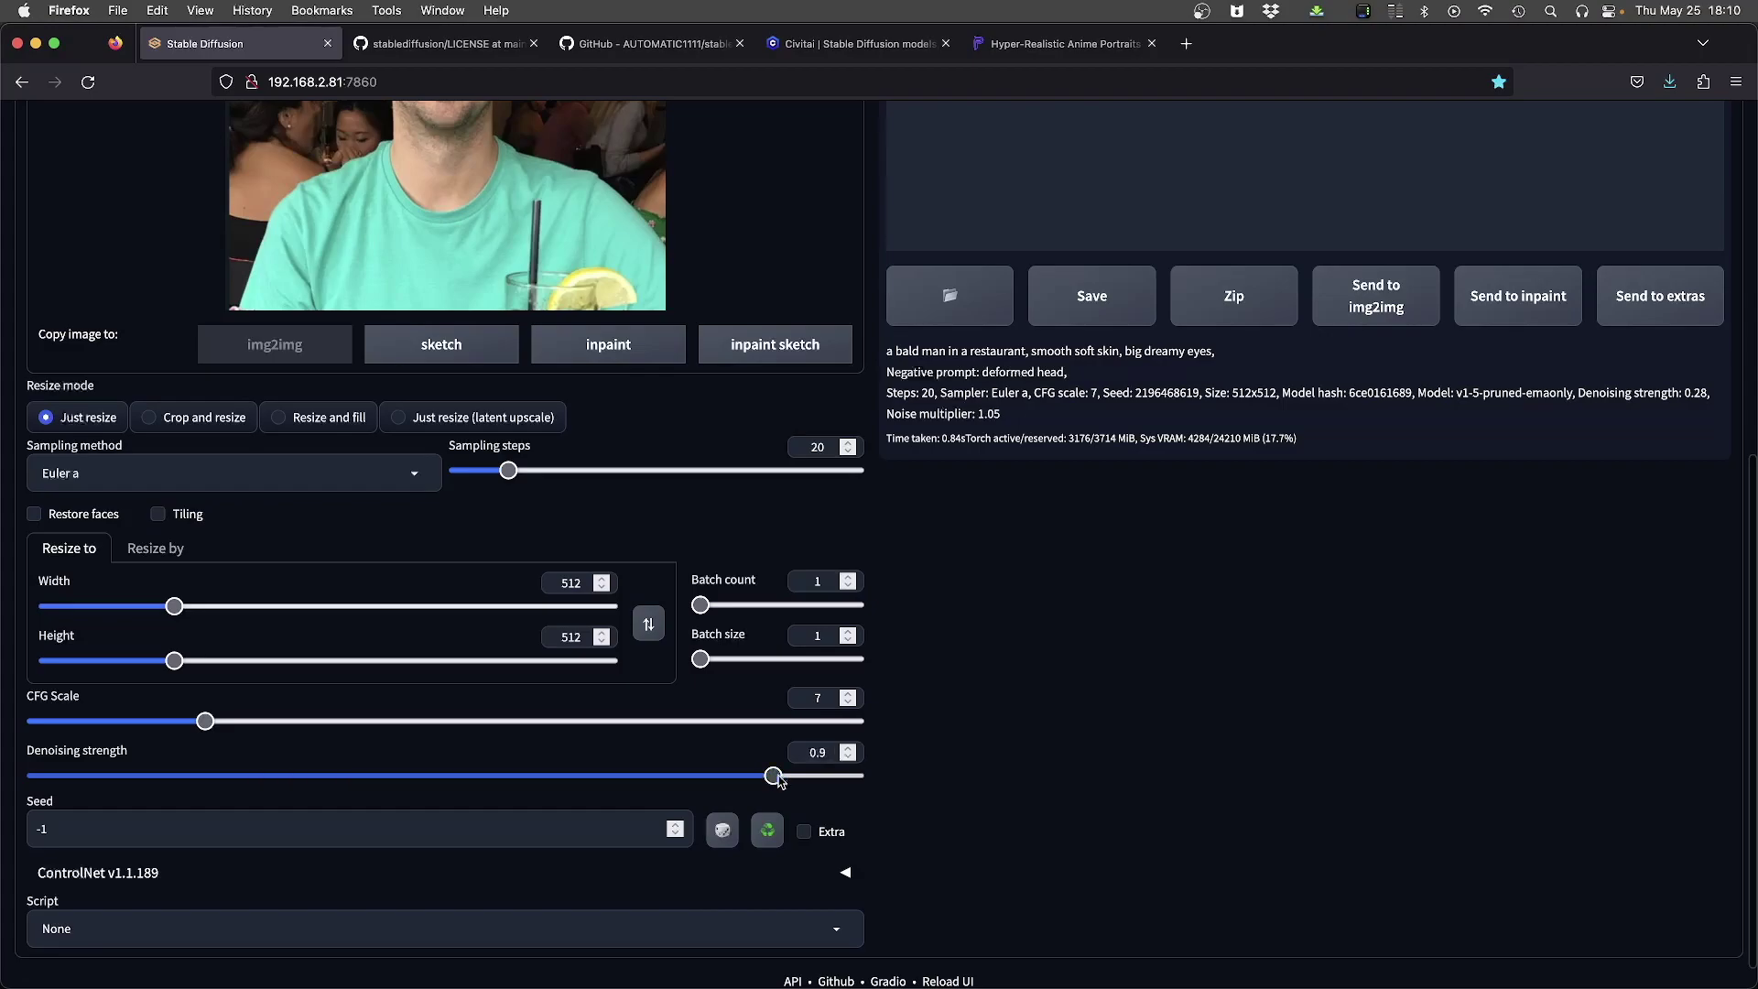
pyautogui.scroll(4, 225, 770)
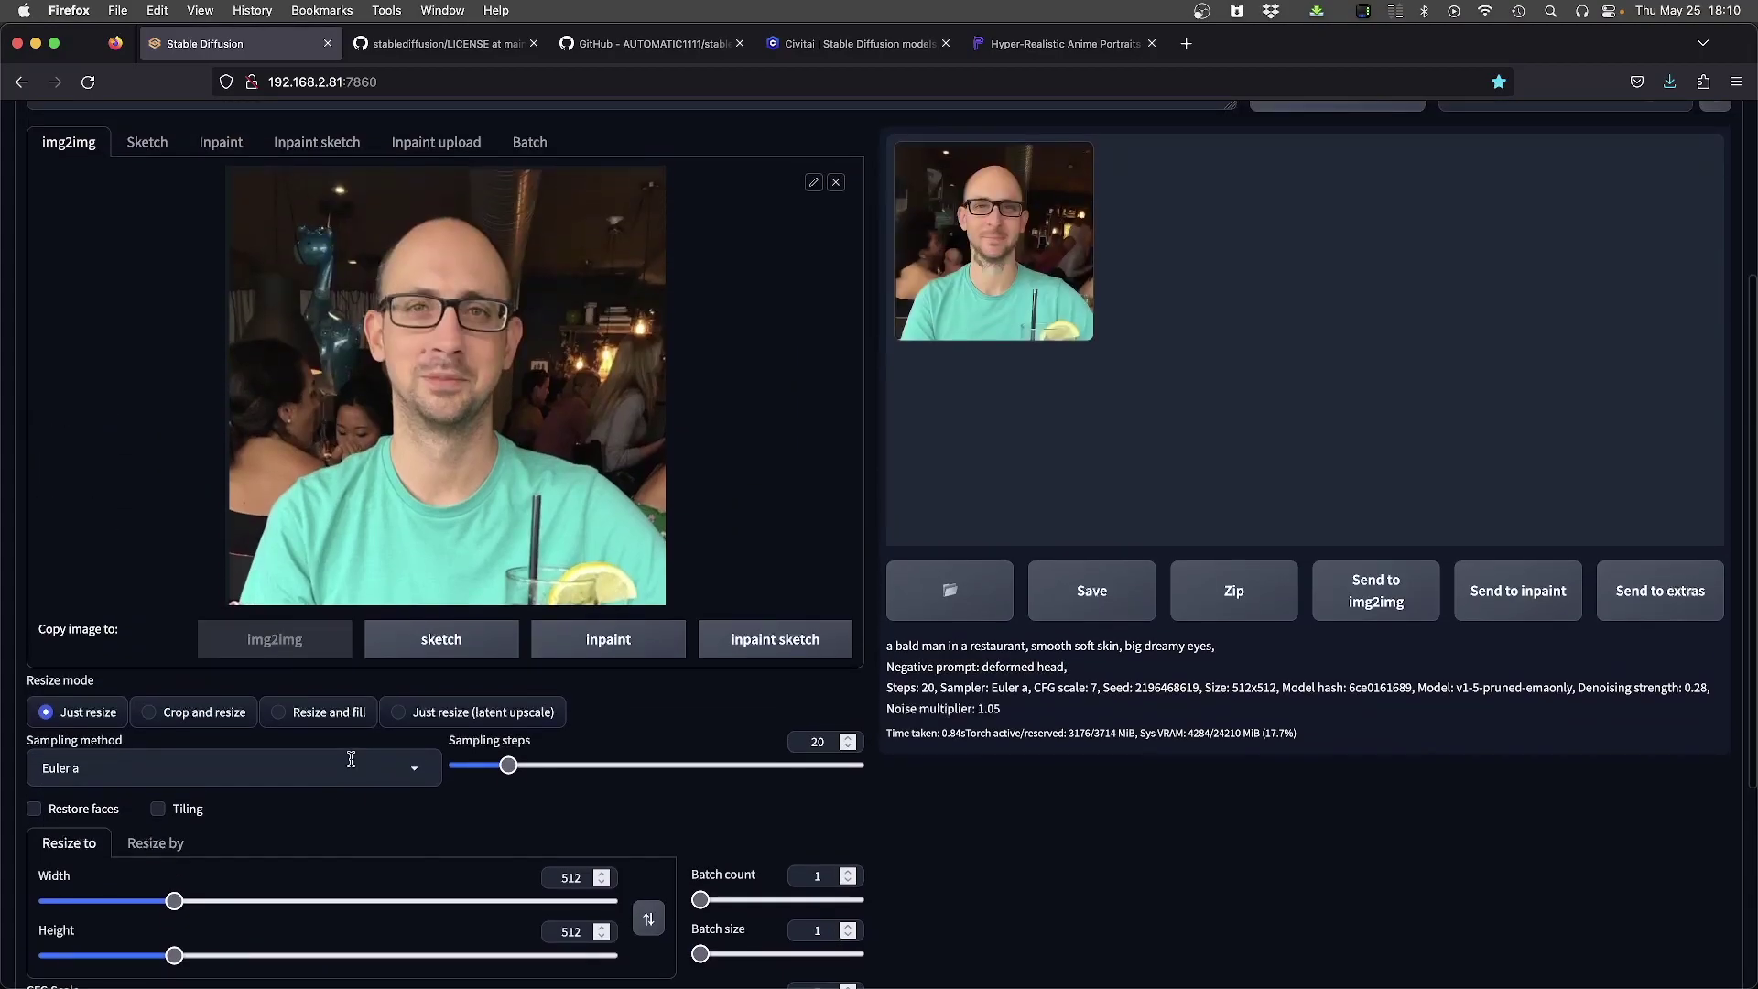
pyautogui.hotkey('ctrl', 'Return')
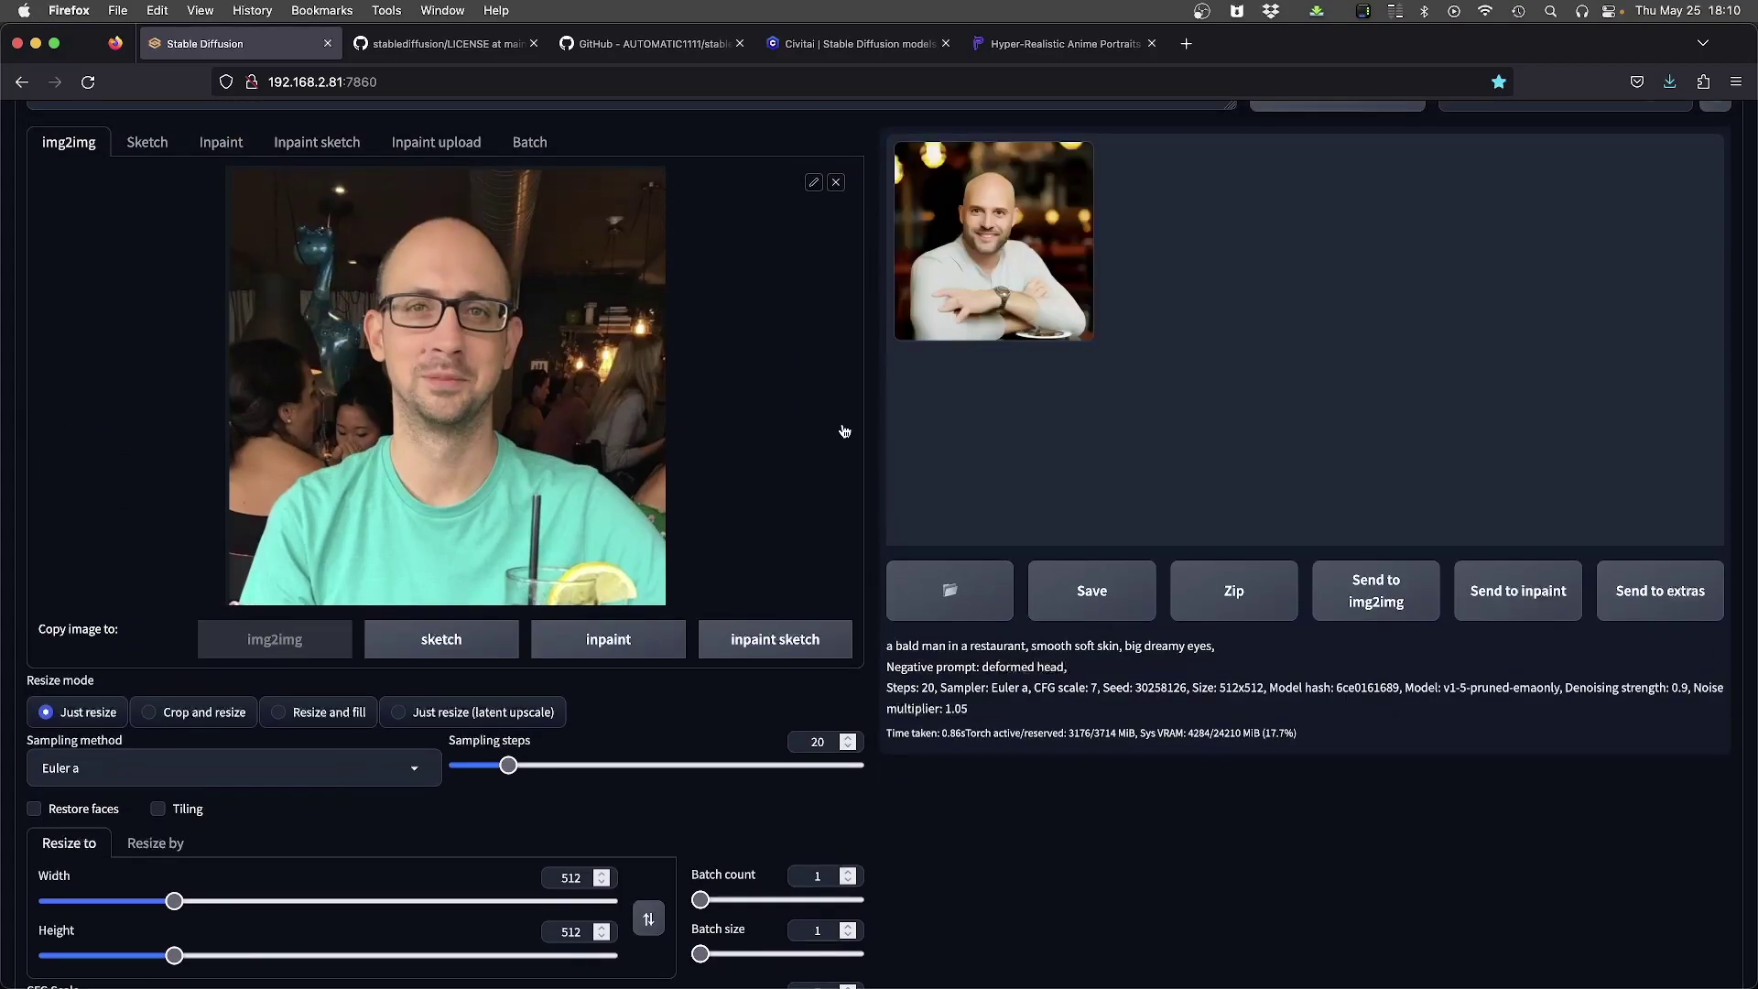
# Step: Lower the denoising strength to 0.08 and generate another portrait from the source photo
pyautogui.scroll(-5, 1017, 268)
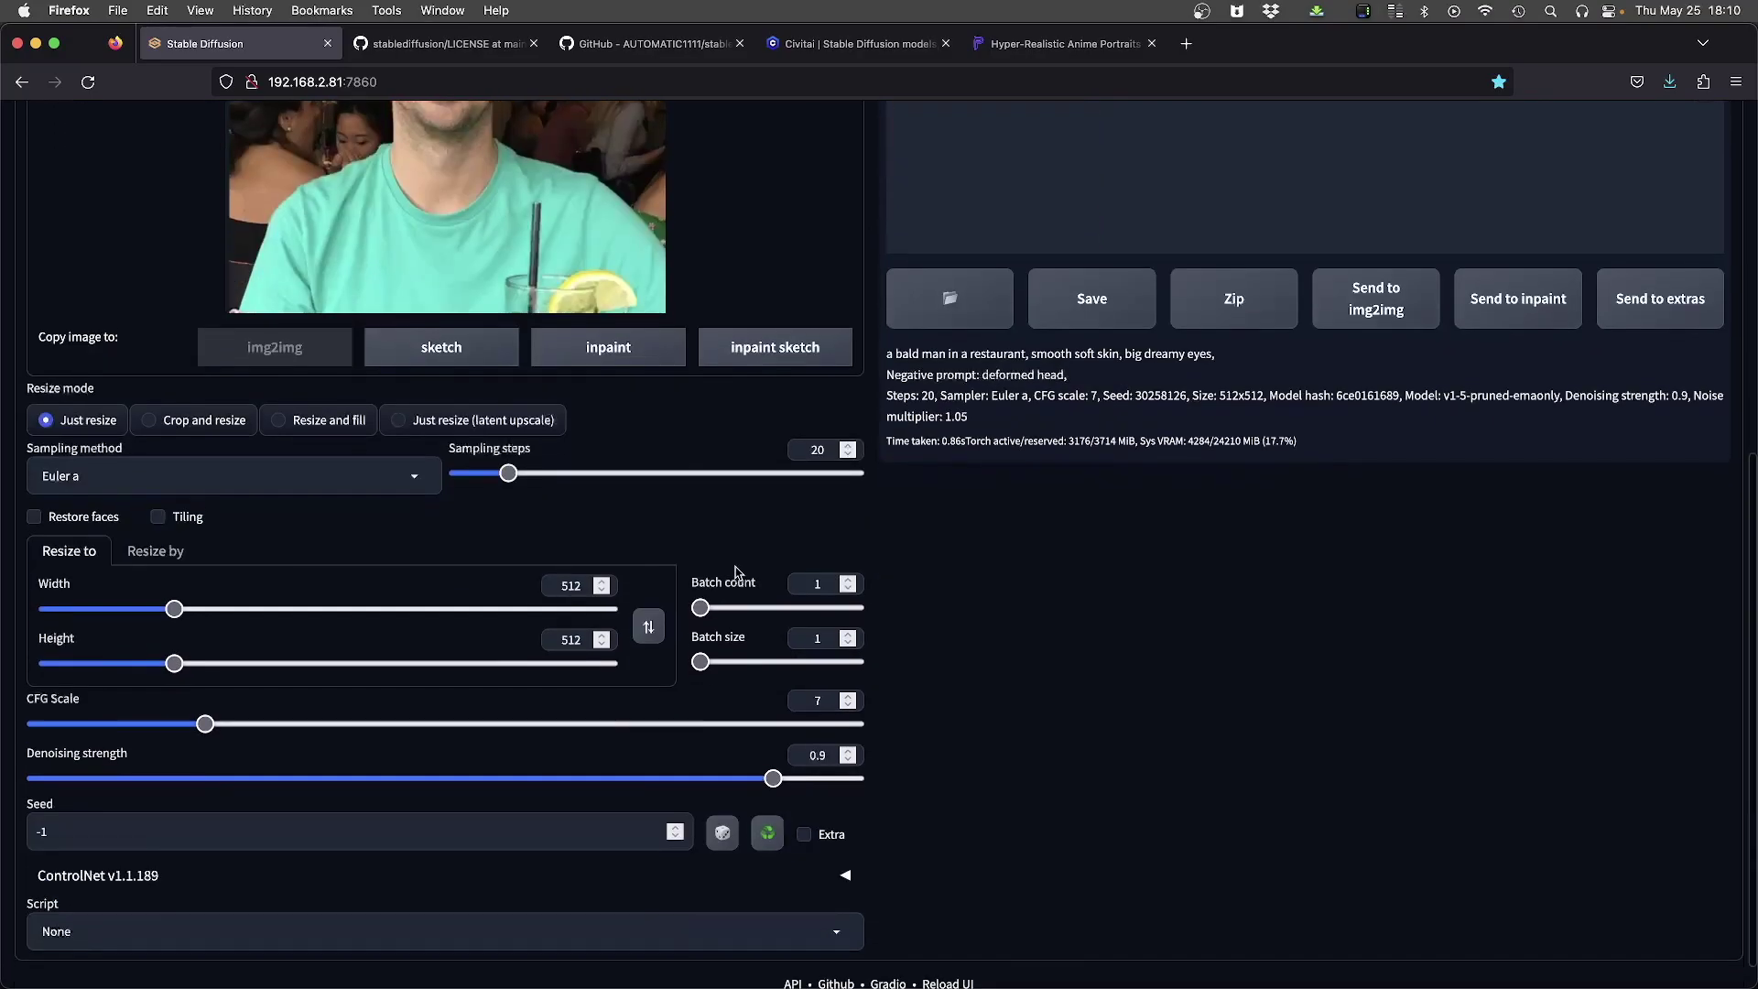
pyautogui.moveTo(775, 749); pyautogui.dragTo(101, 750)
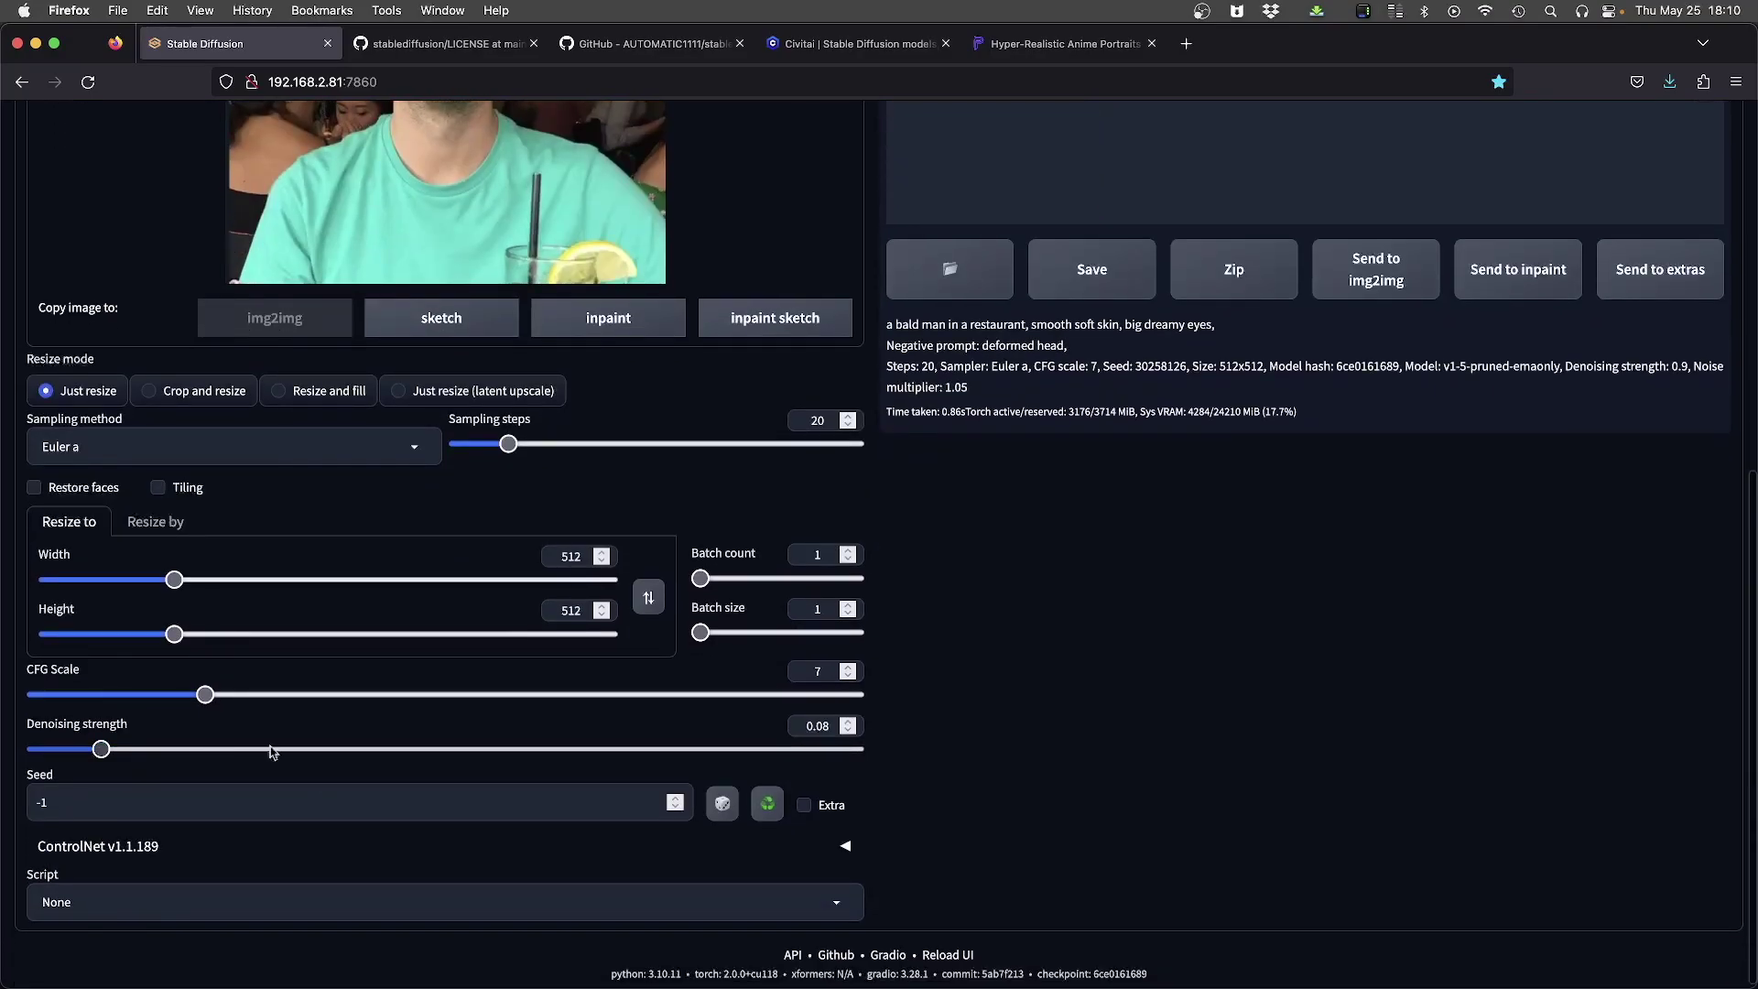
pyautogui.scroll(5, 258, 755)
pyautogui.hotkey('ctrl', 'Return')
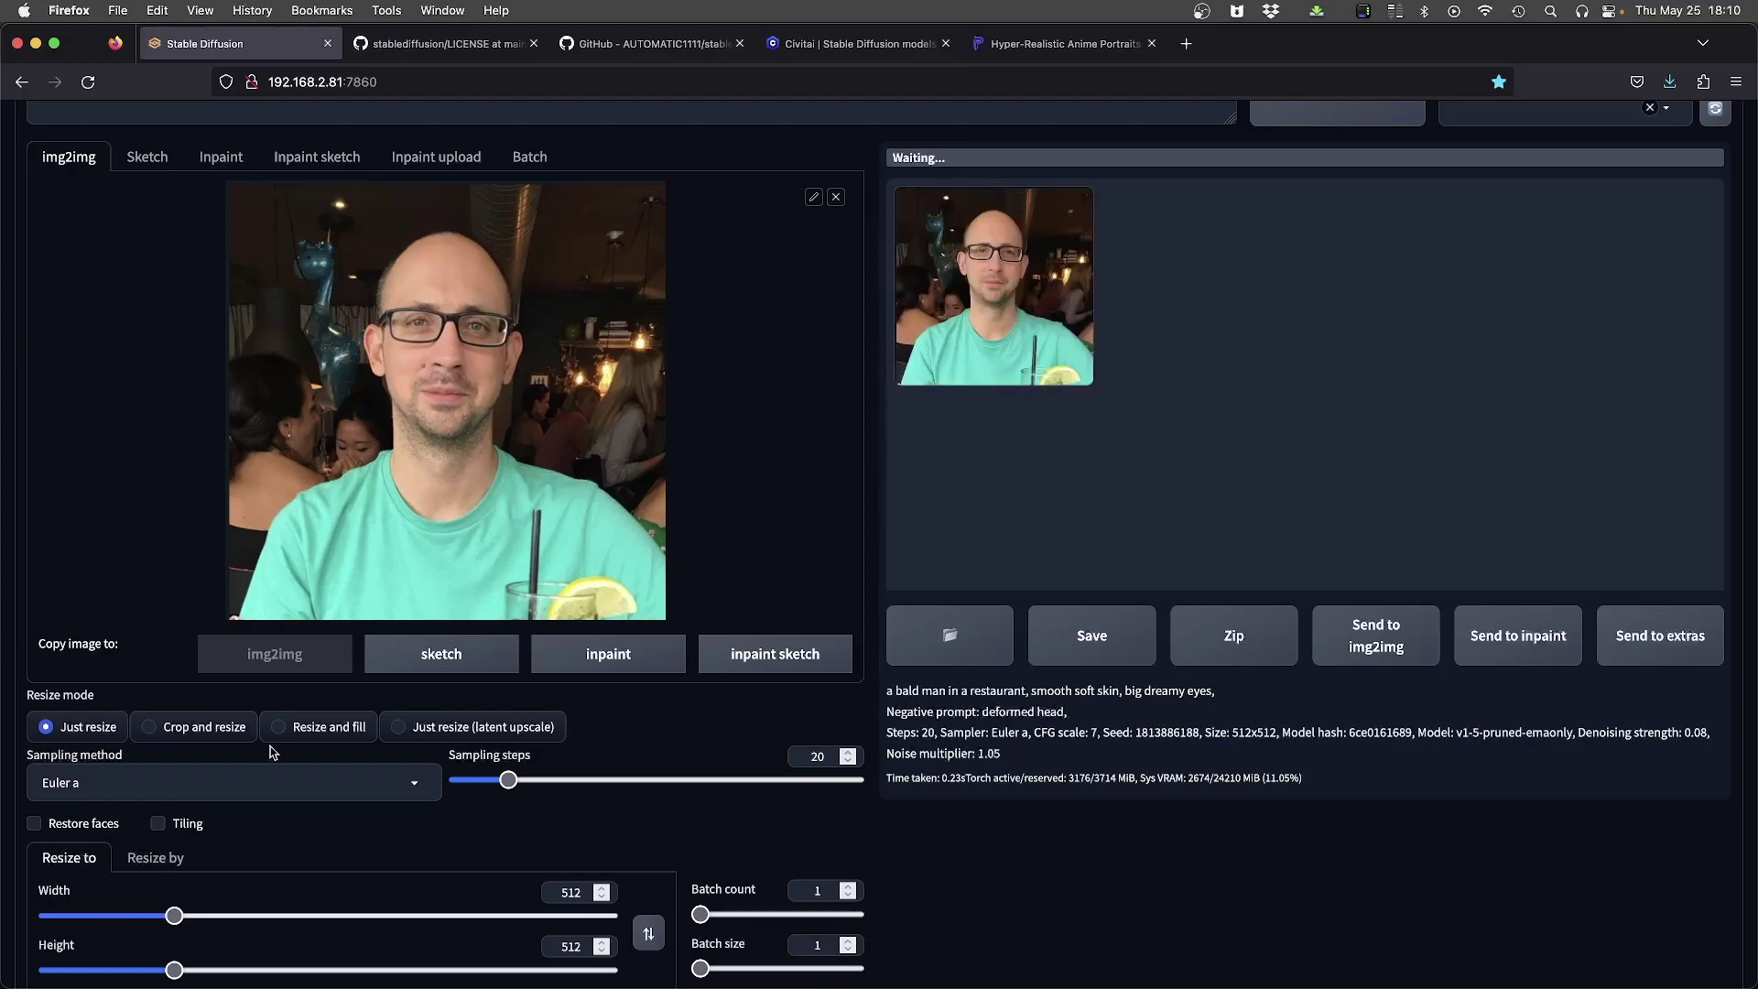
# Step: Set the denoising strength to 0.2 and generate the portrait again
pyautogui.scroll(-5, 423, 716)
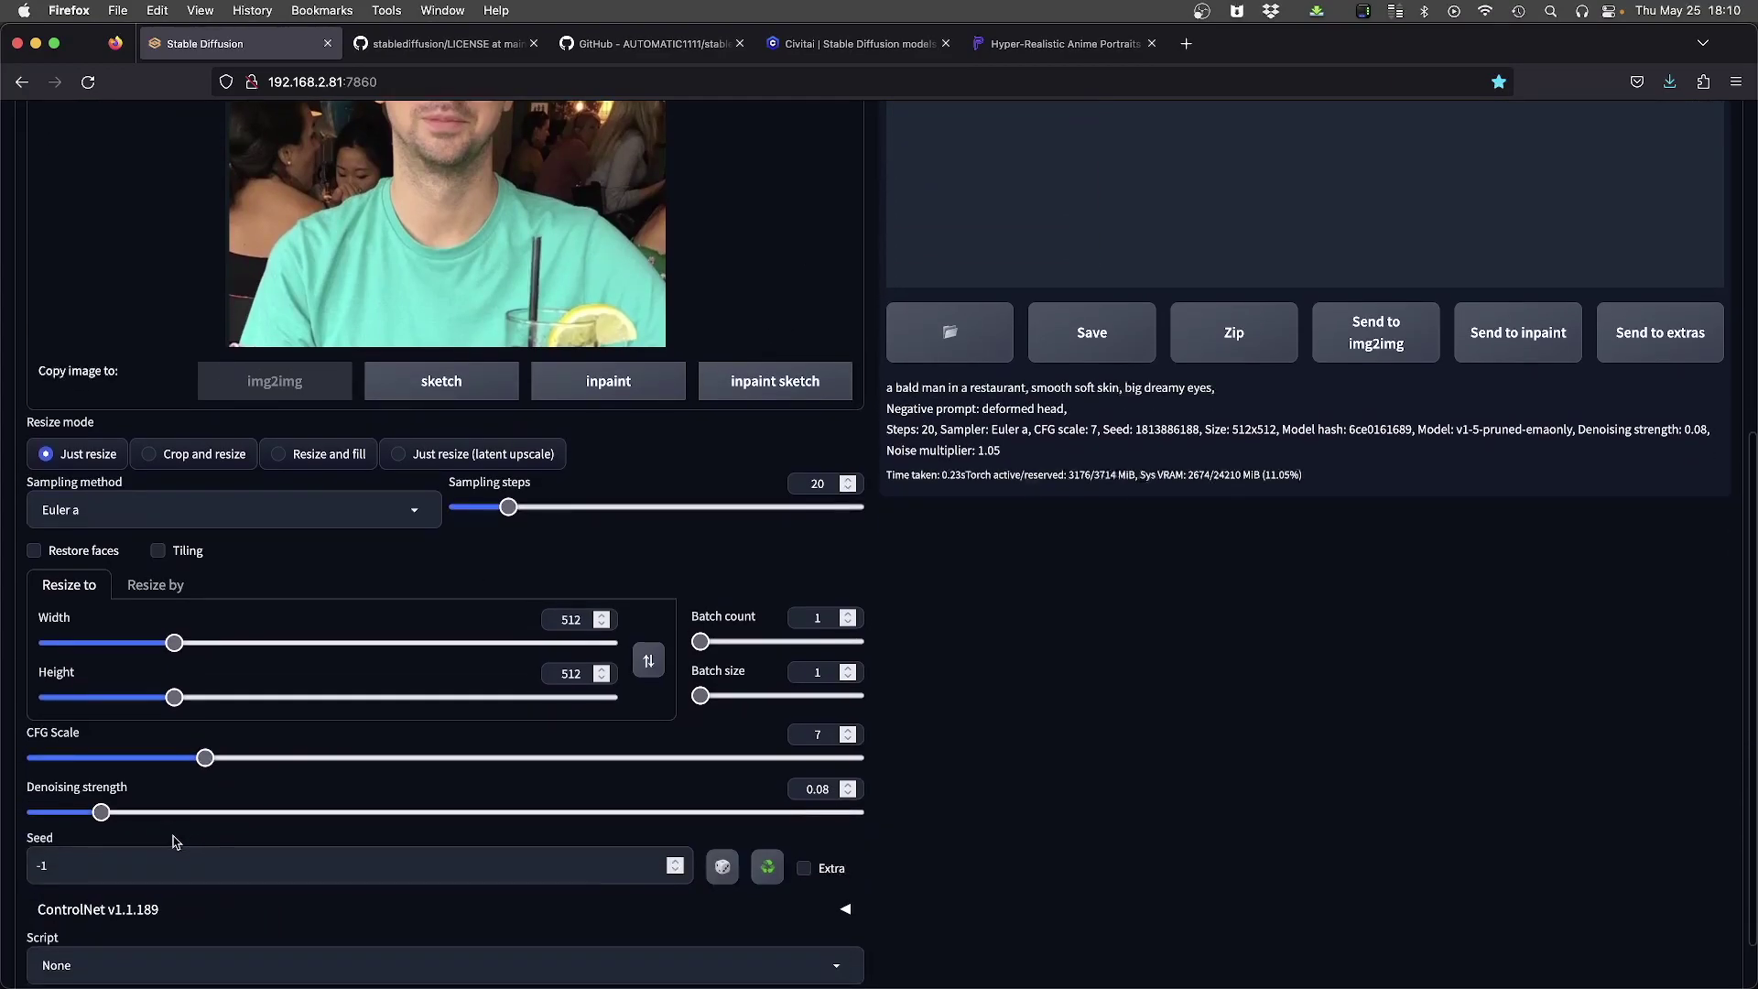
pyautogui.moveTo(101, 812); pyautogui.dragTo(156, 812)
pyautogui.click(803, 790)
pyautogui.press('super+a')
pyautogui.write('.2')
pyautogui.press('super+Return')
pyautogui.scroll(5, 1005, 703)
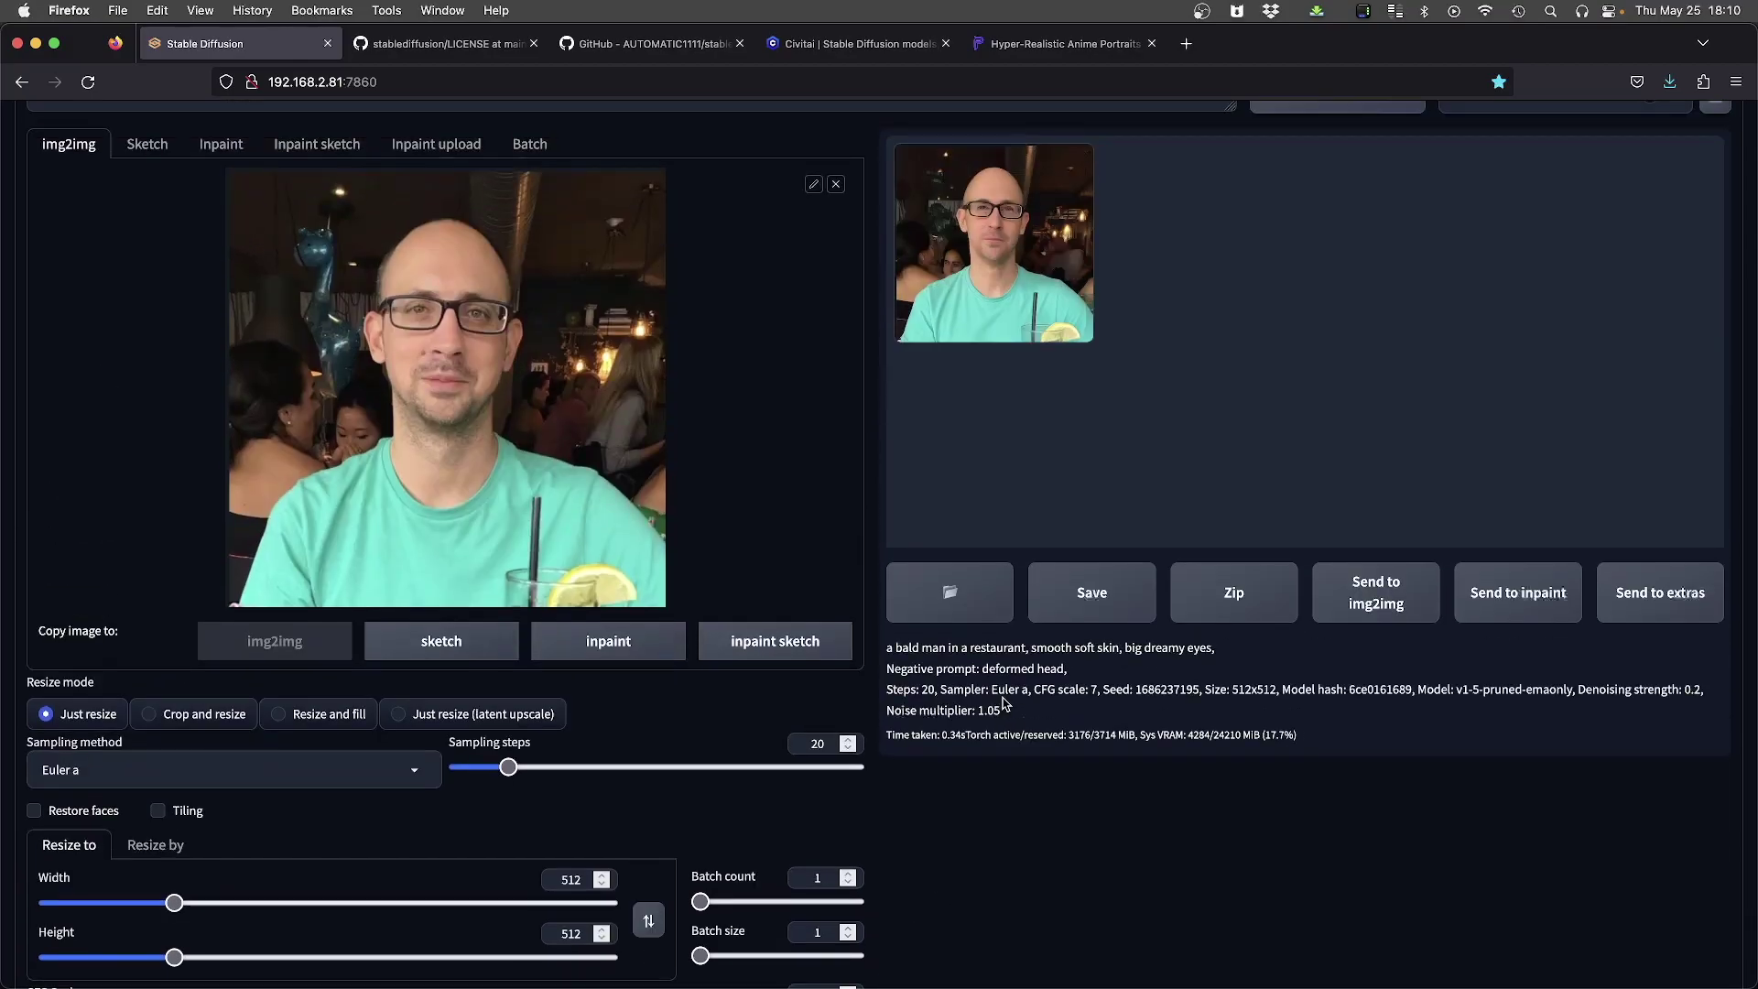
# Step: Set the batch count to 20 and generate the batch of portrait variations
pyautogui.scroll(-3, 811, 819)
pyautogui.click(804, 739)
pyautogui.press('BackSpace')
pyautogui.write('20')
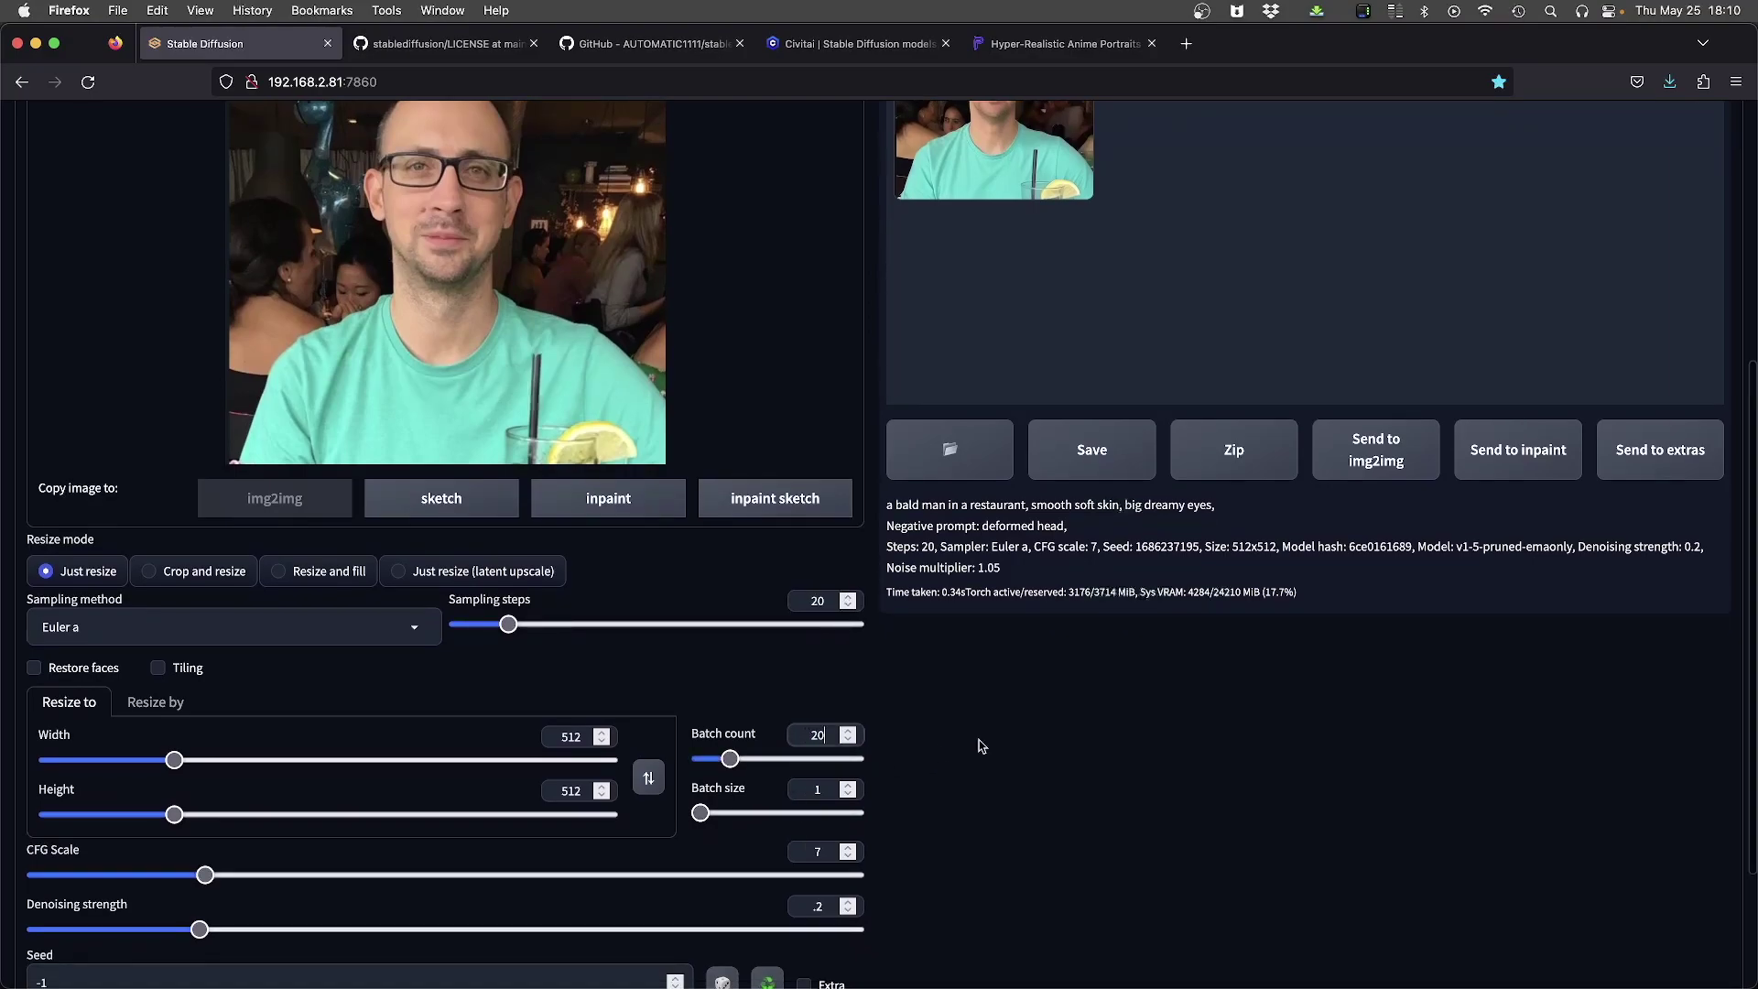
pyautogui.press('super+Return')
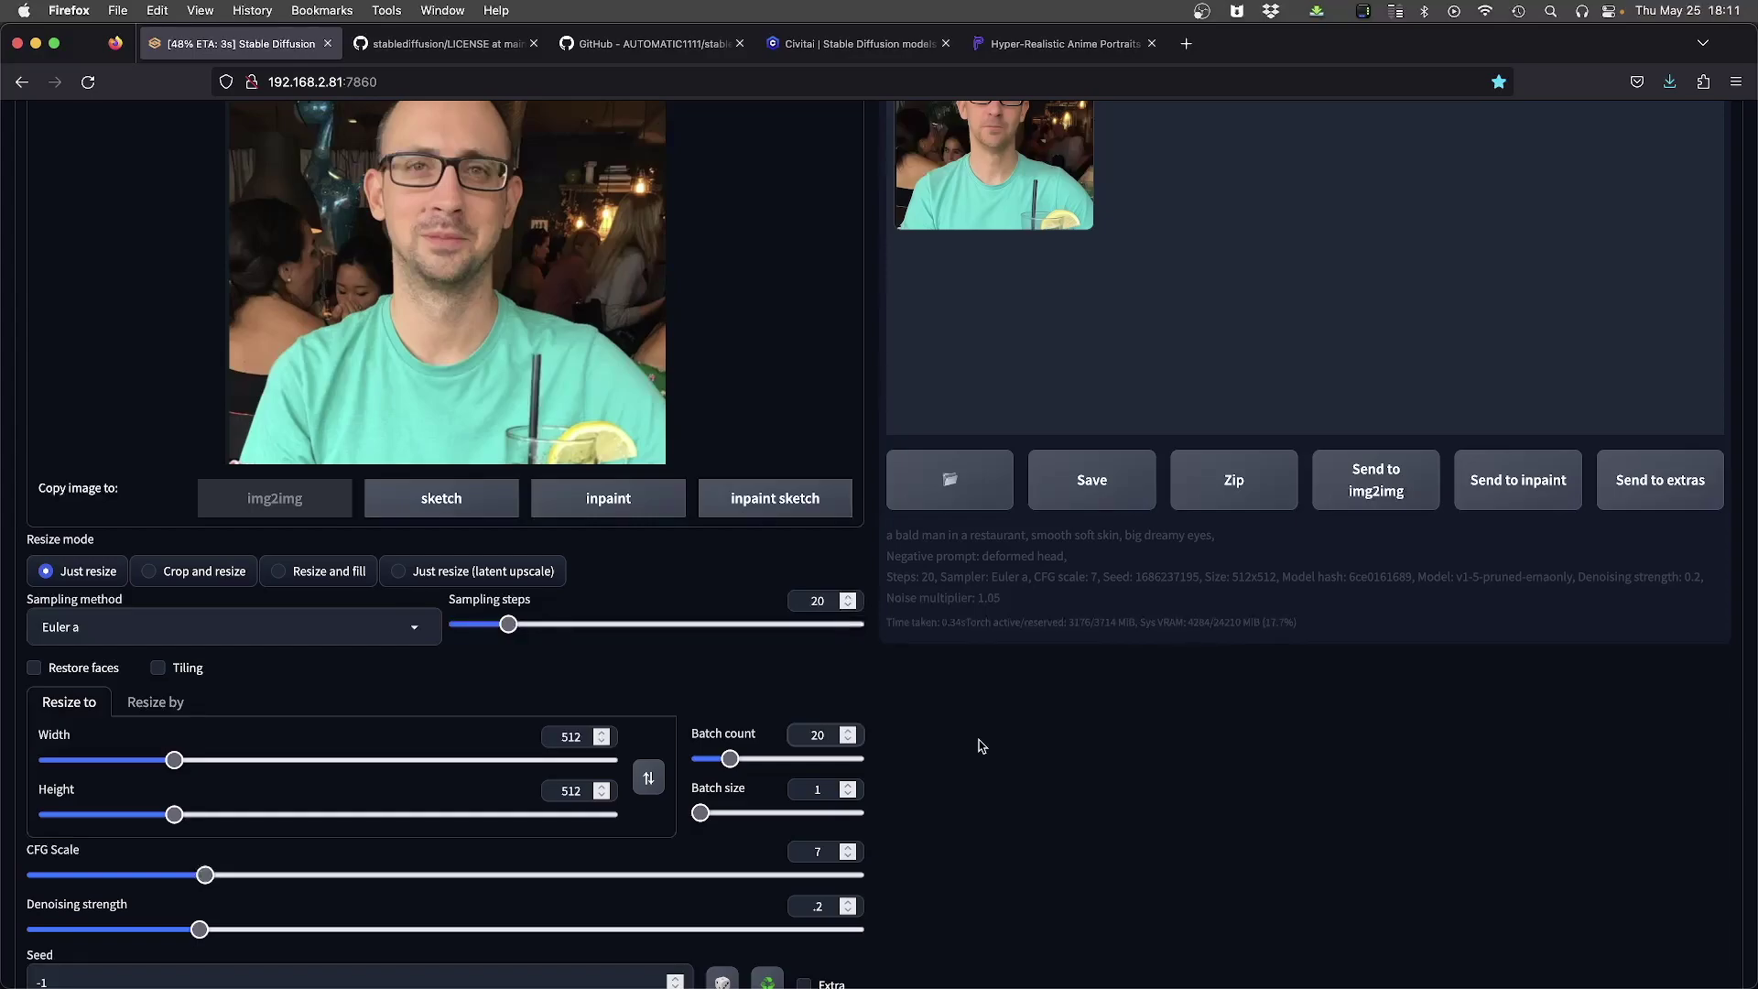
# Step: Step forward and back through the batch of 20 portraits, comparing each with the source photo
pyautogui.scroll(5, 979, 746)
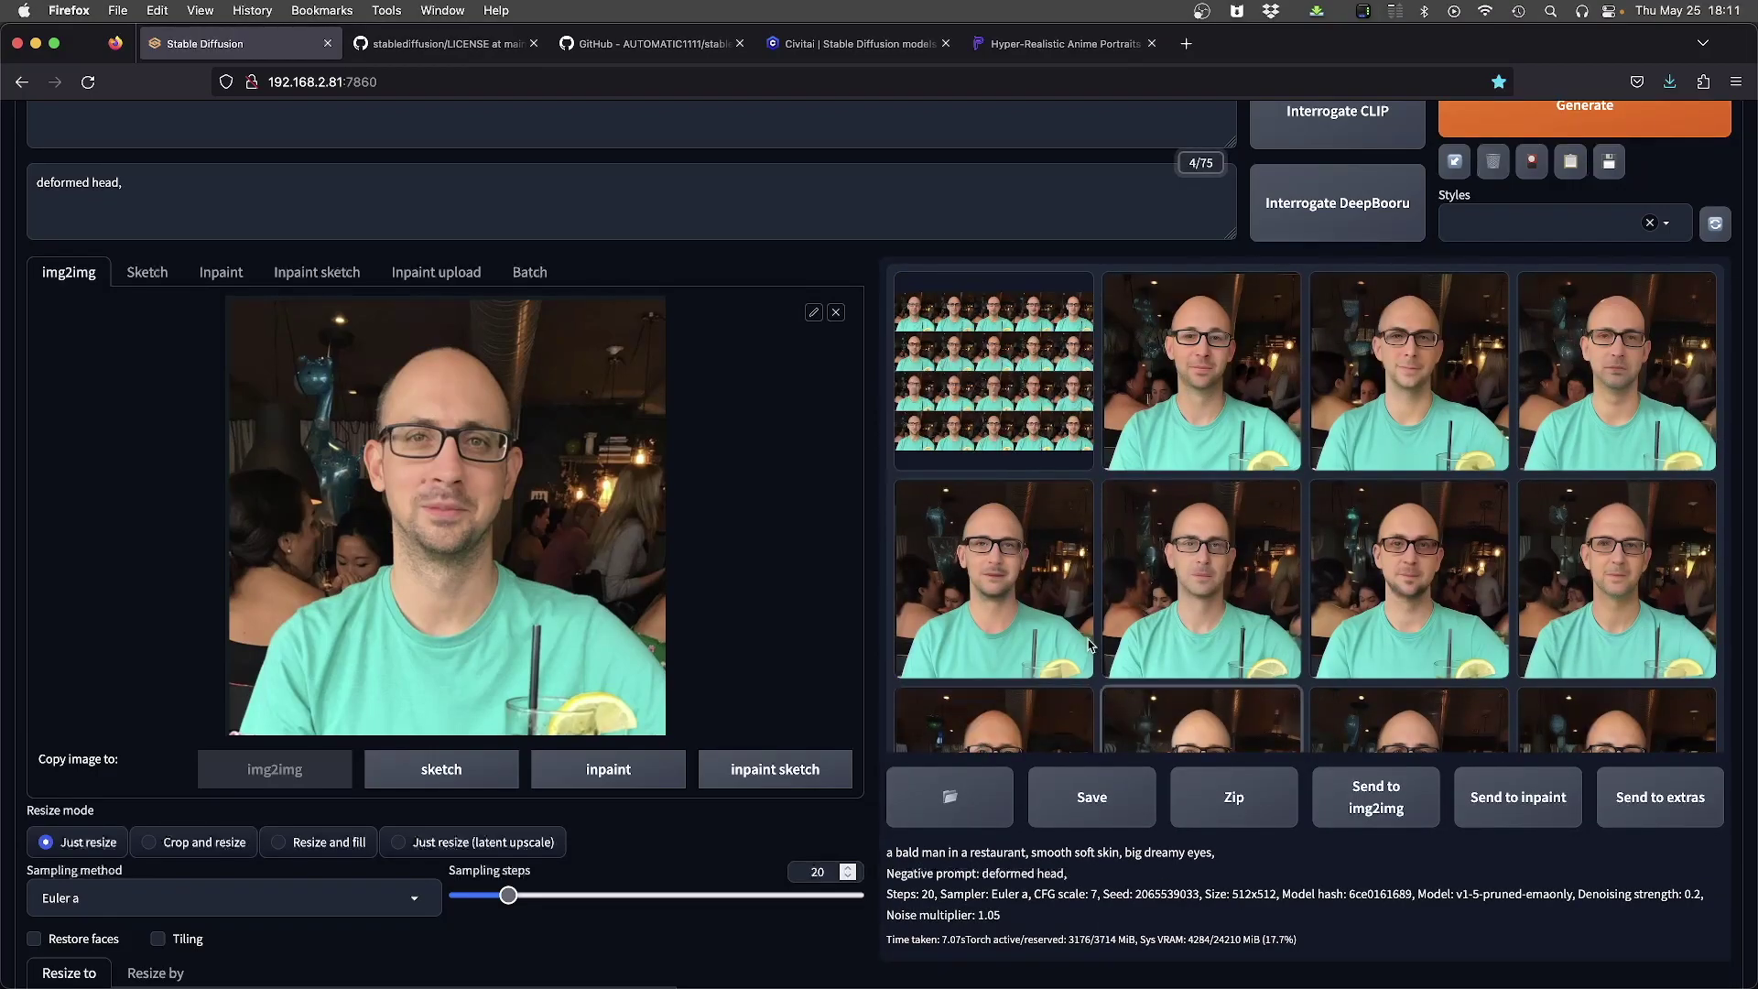
pyautogui.click(1185, 373)
pyautogui.press('Right')
pyautogui.press('Right')
pyautogui.press('Right')
pyautogui.press('Right')
pyautogui.press('Right')
pyautogui.press('Right')
pyautogui.press('Right')
pyautogui.press('Right')
pyautogui.press('Right')
pyautogui.press('Right')
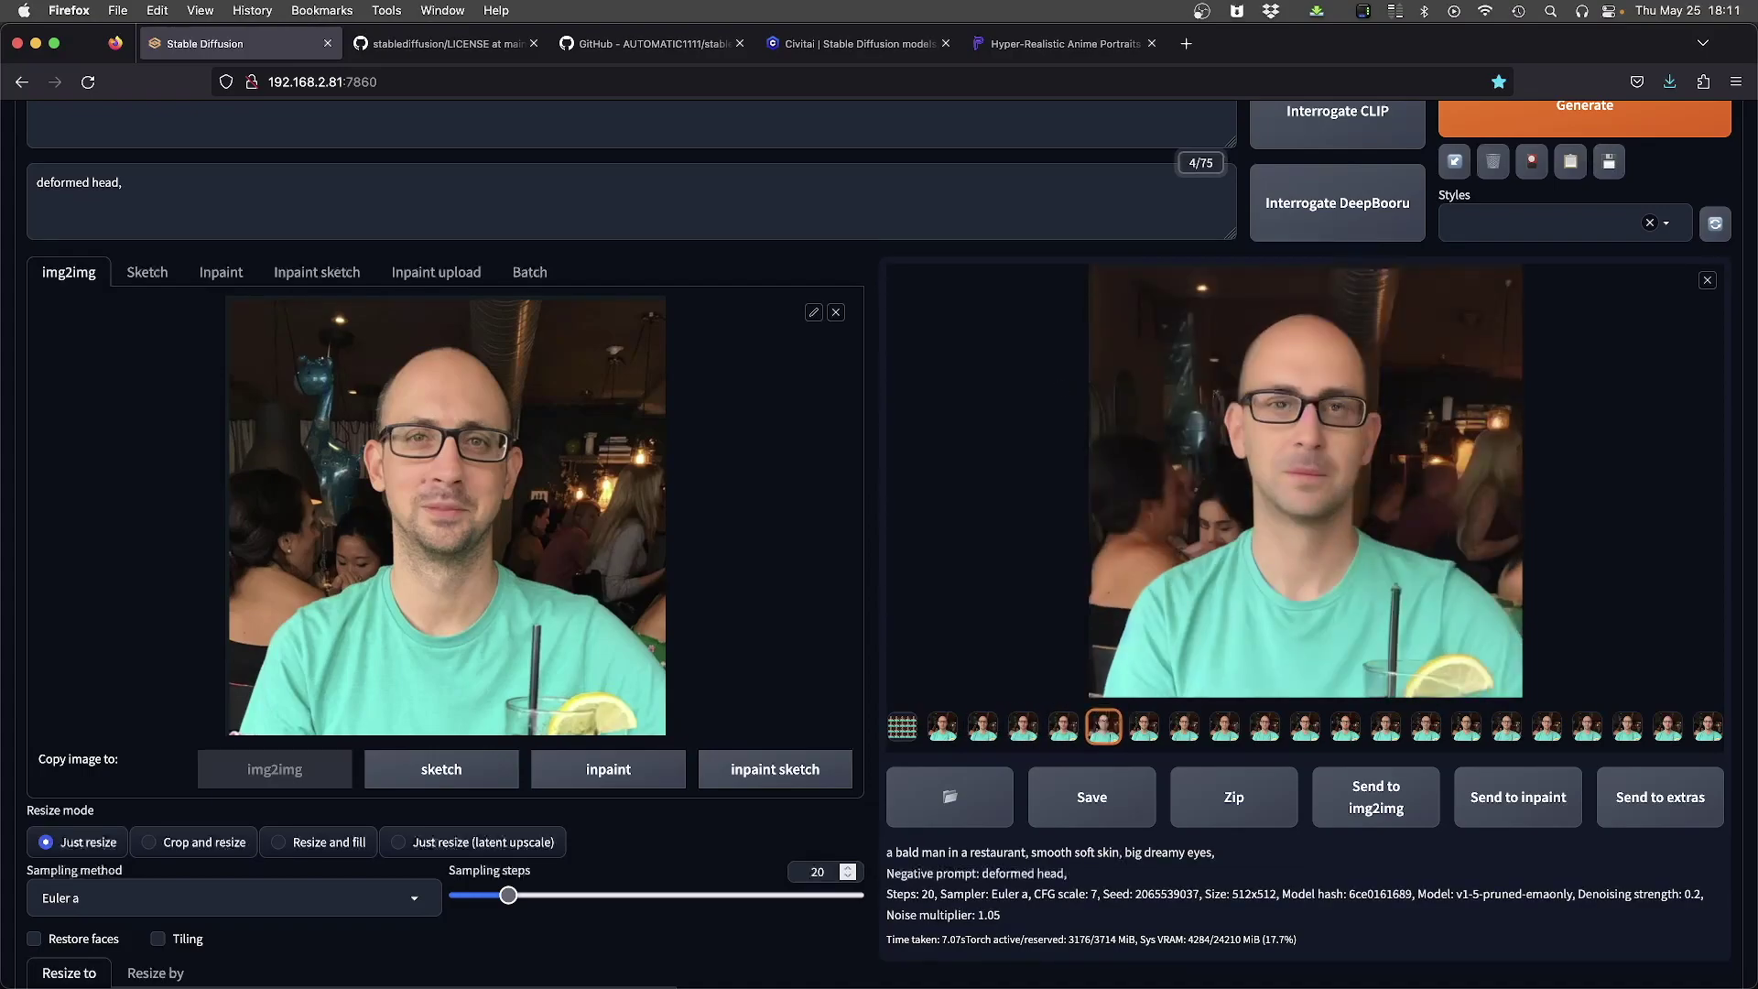
pyautogui.press('Right')
pyautogui.press('Right')
pyautogui.press('Right')
pyautogui.press('Right')
pyautogui.press('Right')
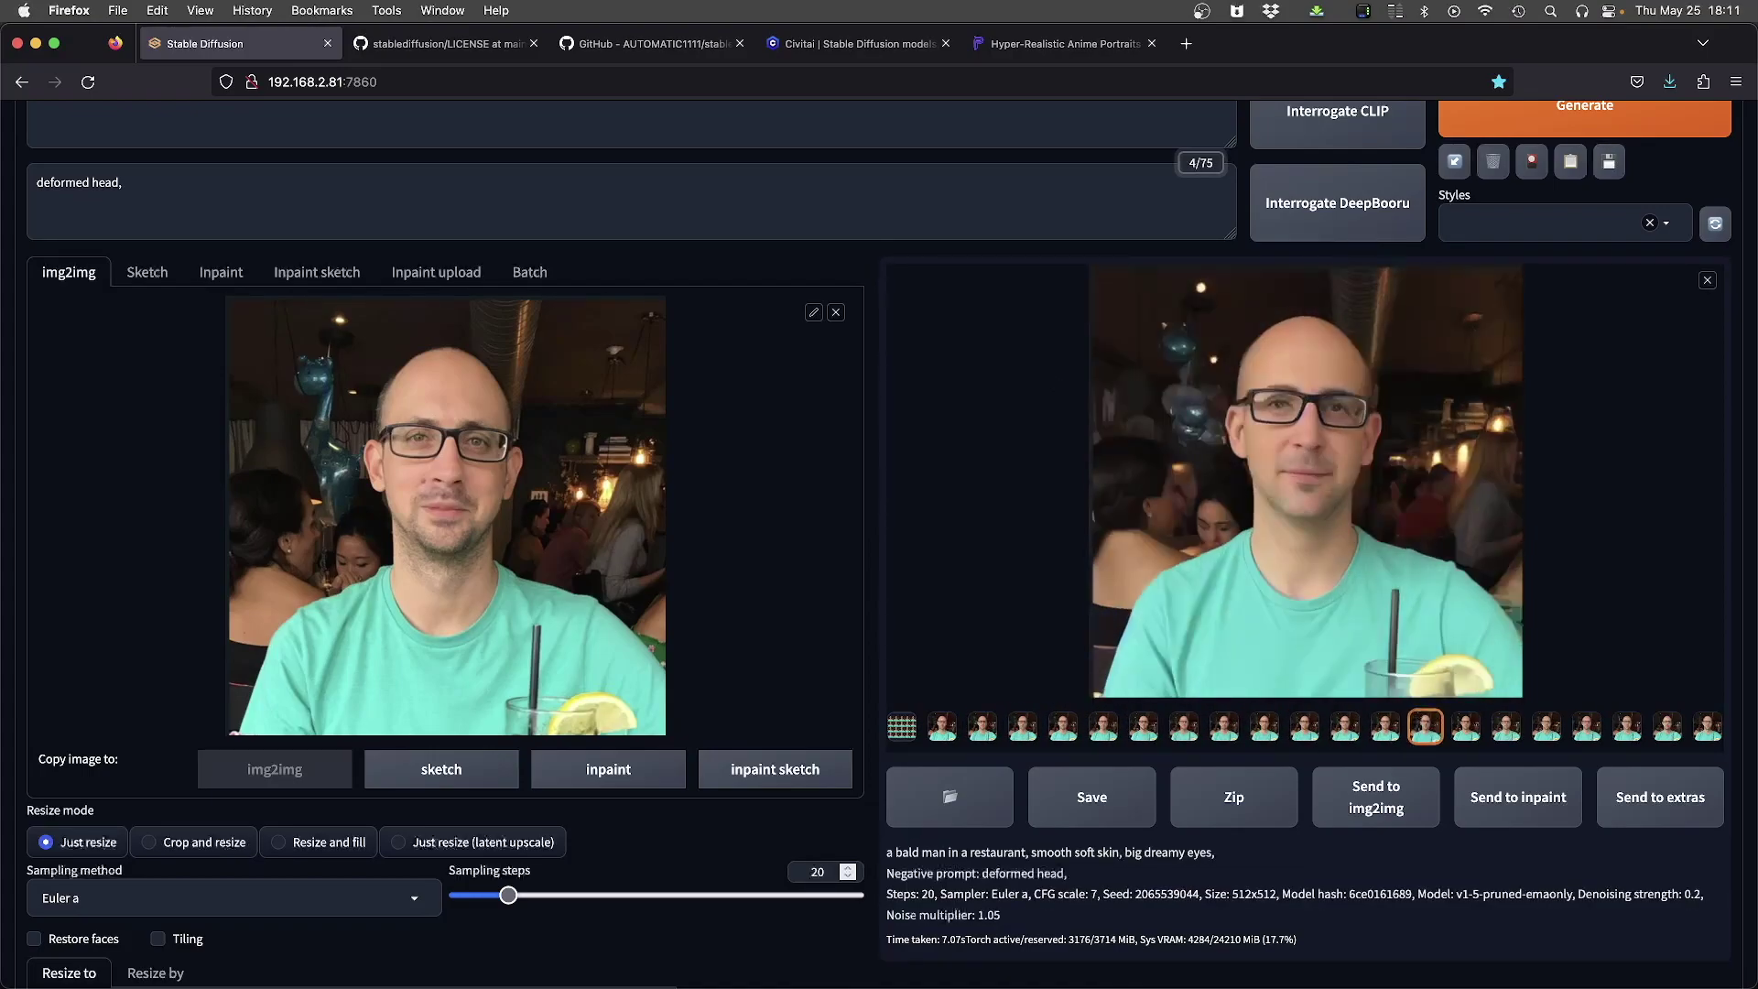
pyautogui.press('Left')
pyautogui.press('Left')
pyautogui.press('Left')
pyautogui.press('Left')
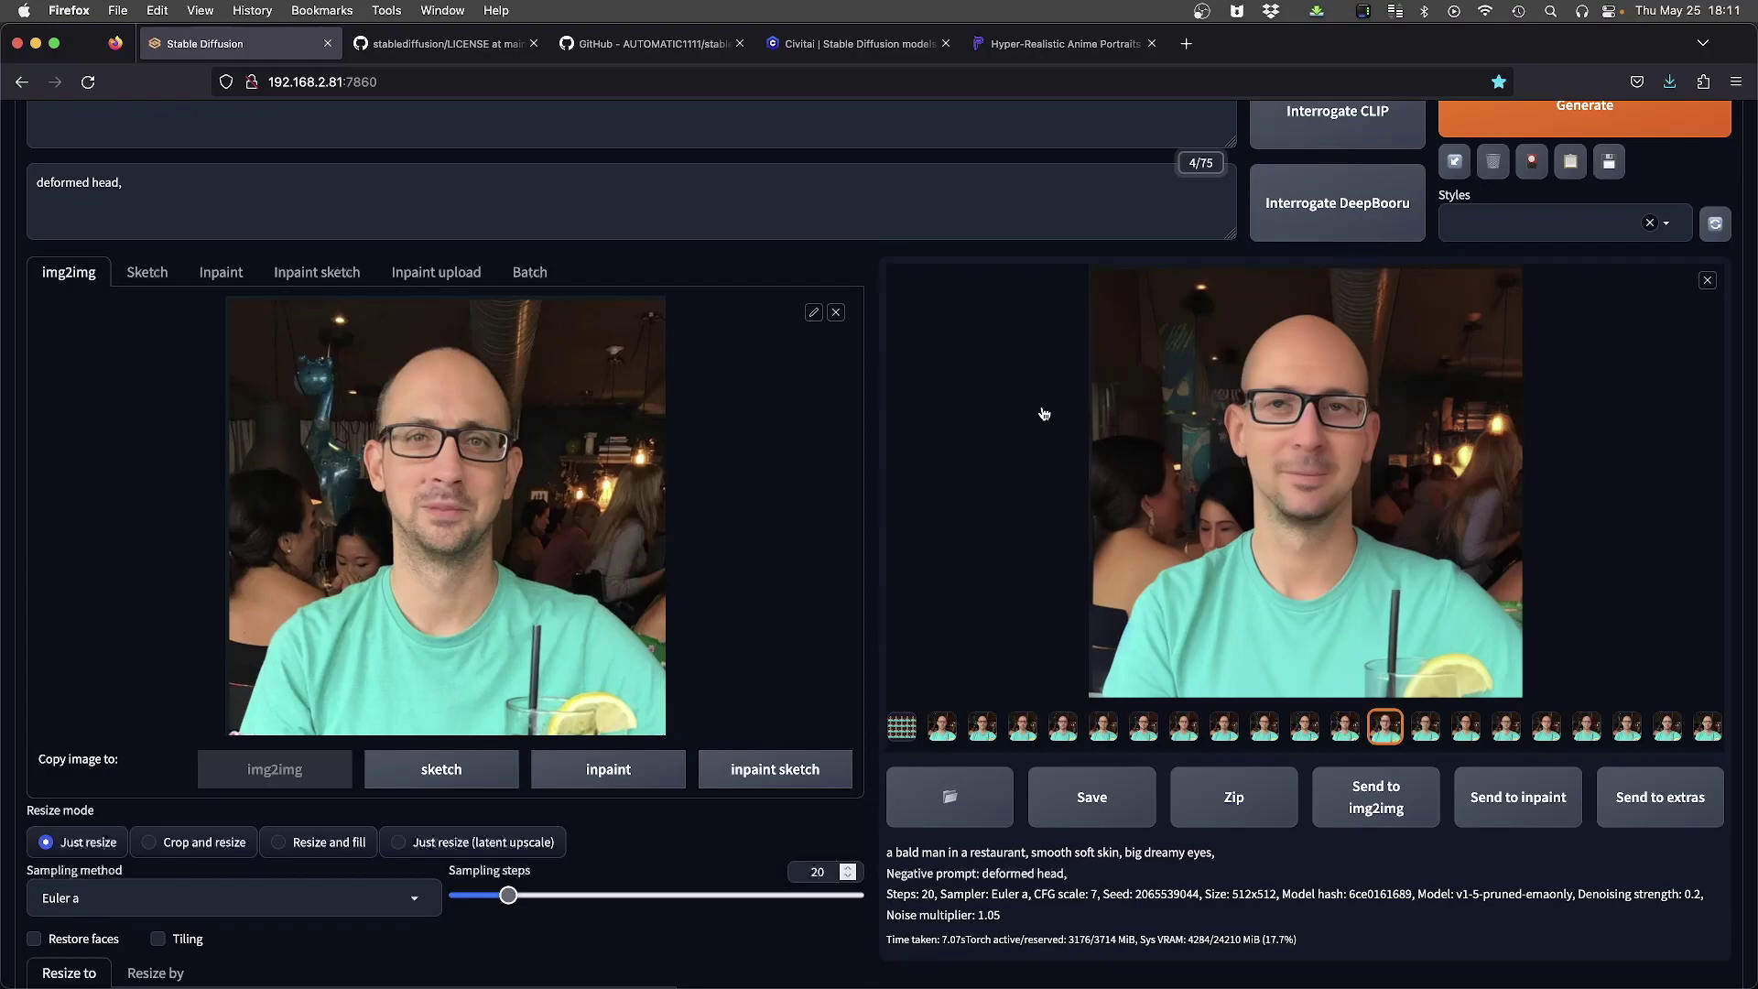
# Step: Set the sampling steps to 30 and regenerate the batch of portraits
pyautogui.doubleClick(820, 872)
pyautogui.write('30')
pyautogui.click(1129, 913)
pyautogui.hotkey('ctrl', 'Return')
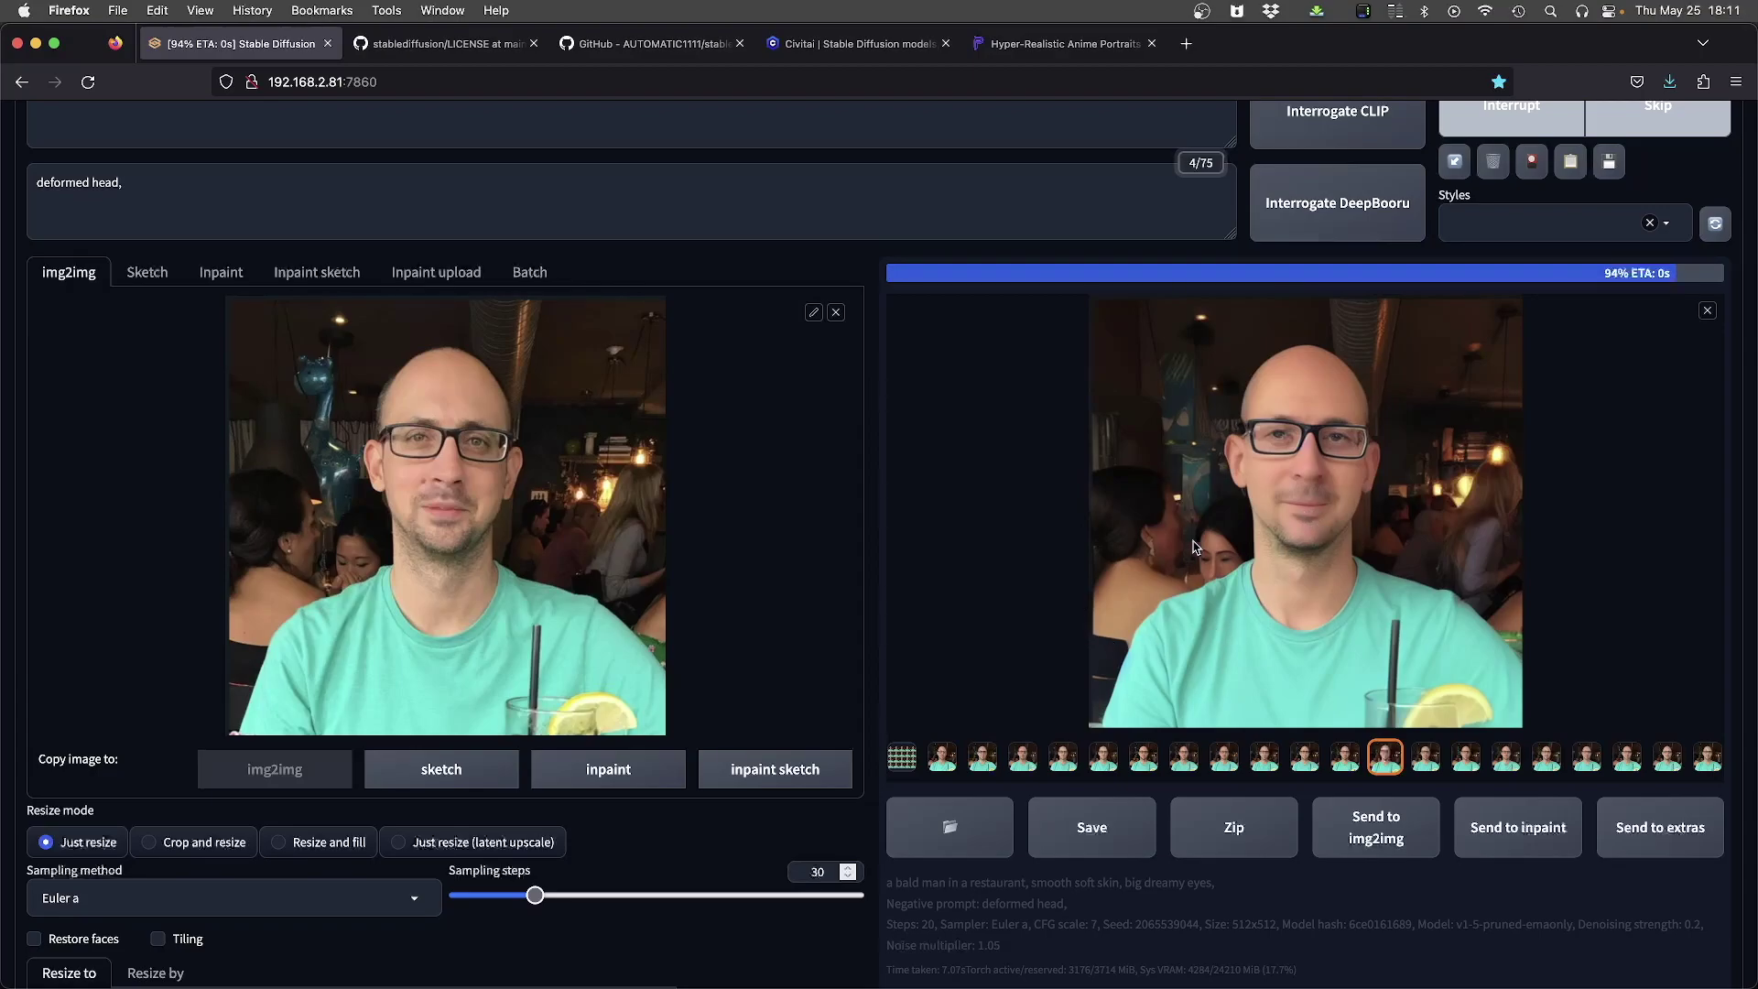
# Step: Enlarge the portraits generated with 30 sampling steps, examine them through to the overview grid, and close the enlarged view
pyautogui.click(1270, 503)
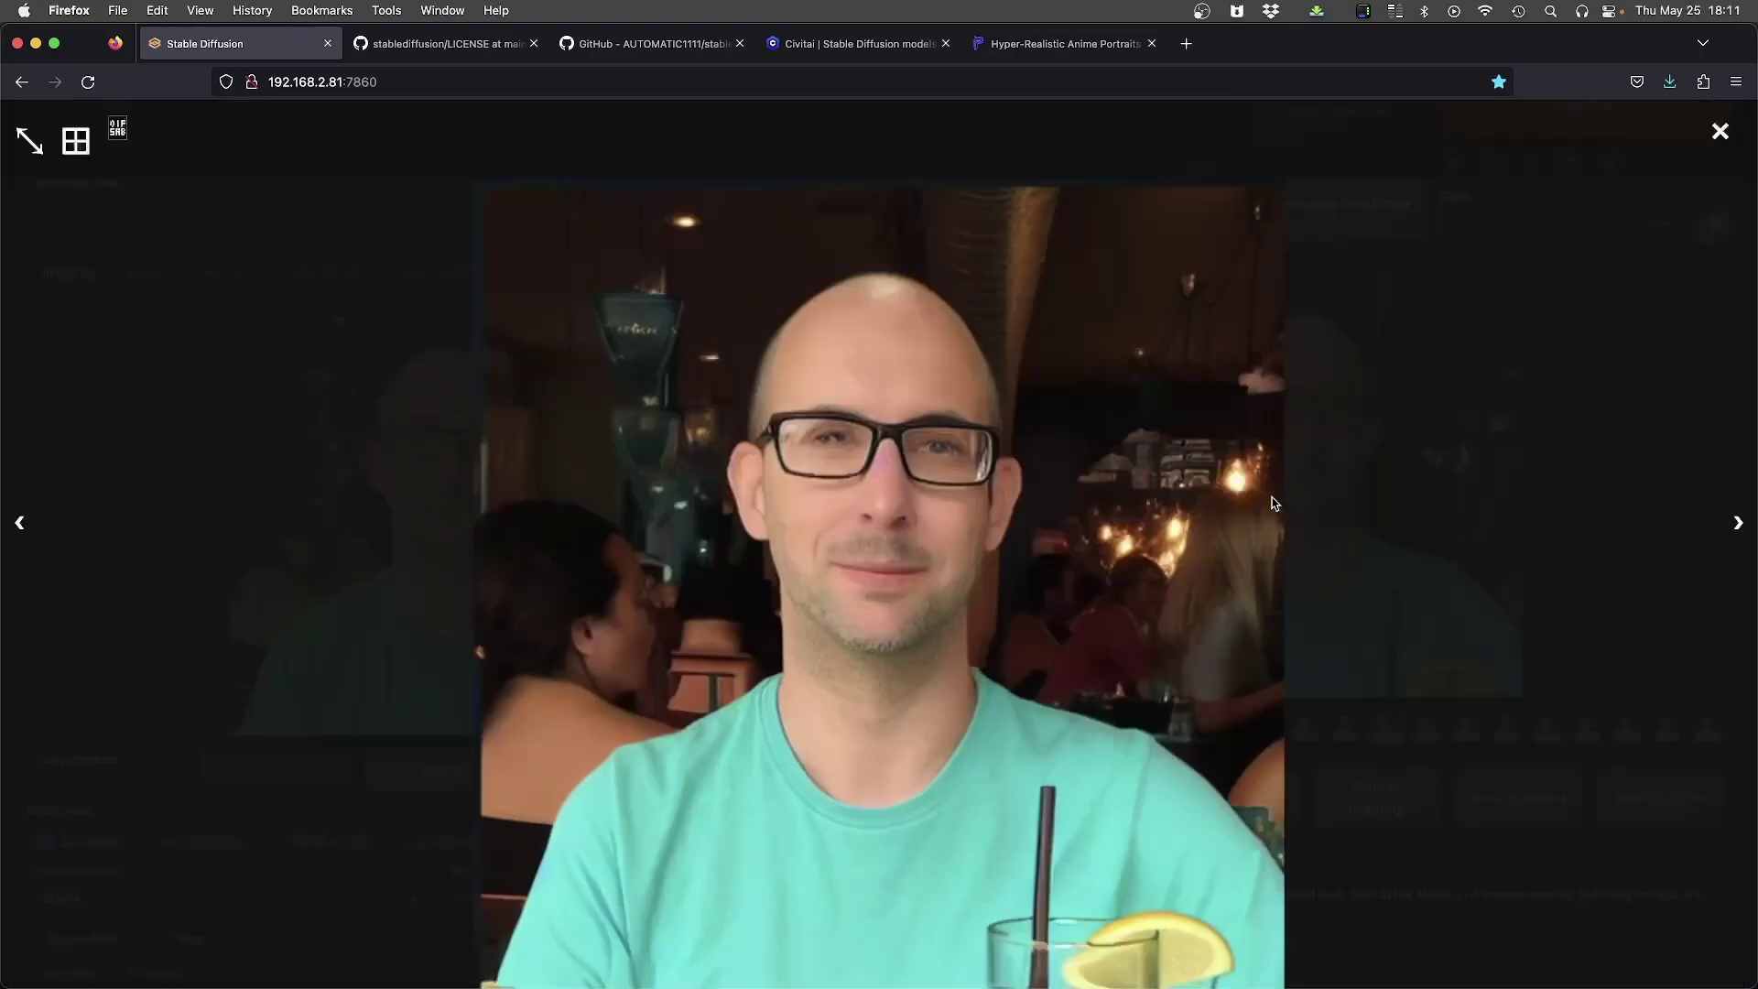
pyautogui.press('Right')
pyautogui.press('Right')
pyautogui.press('Right')
pyautogui.press('Right')
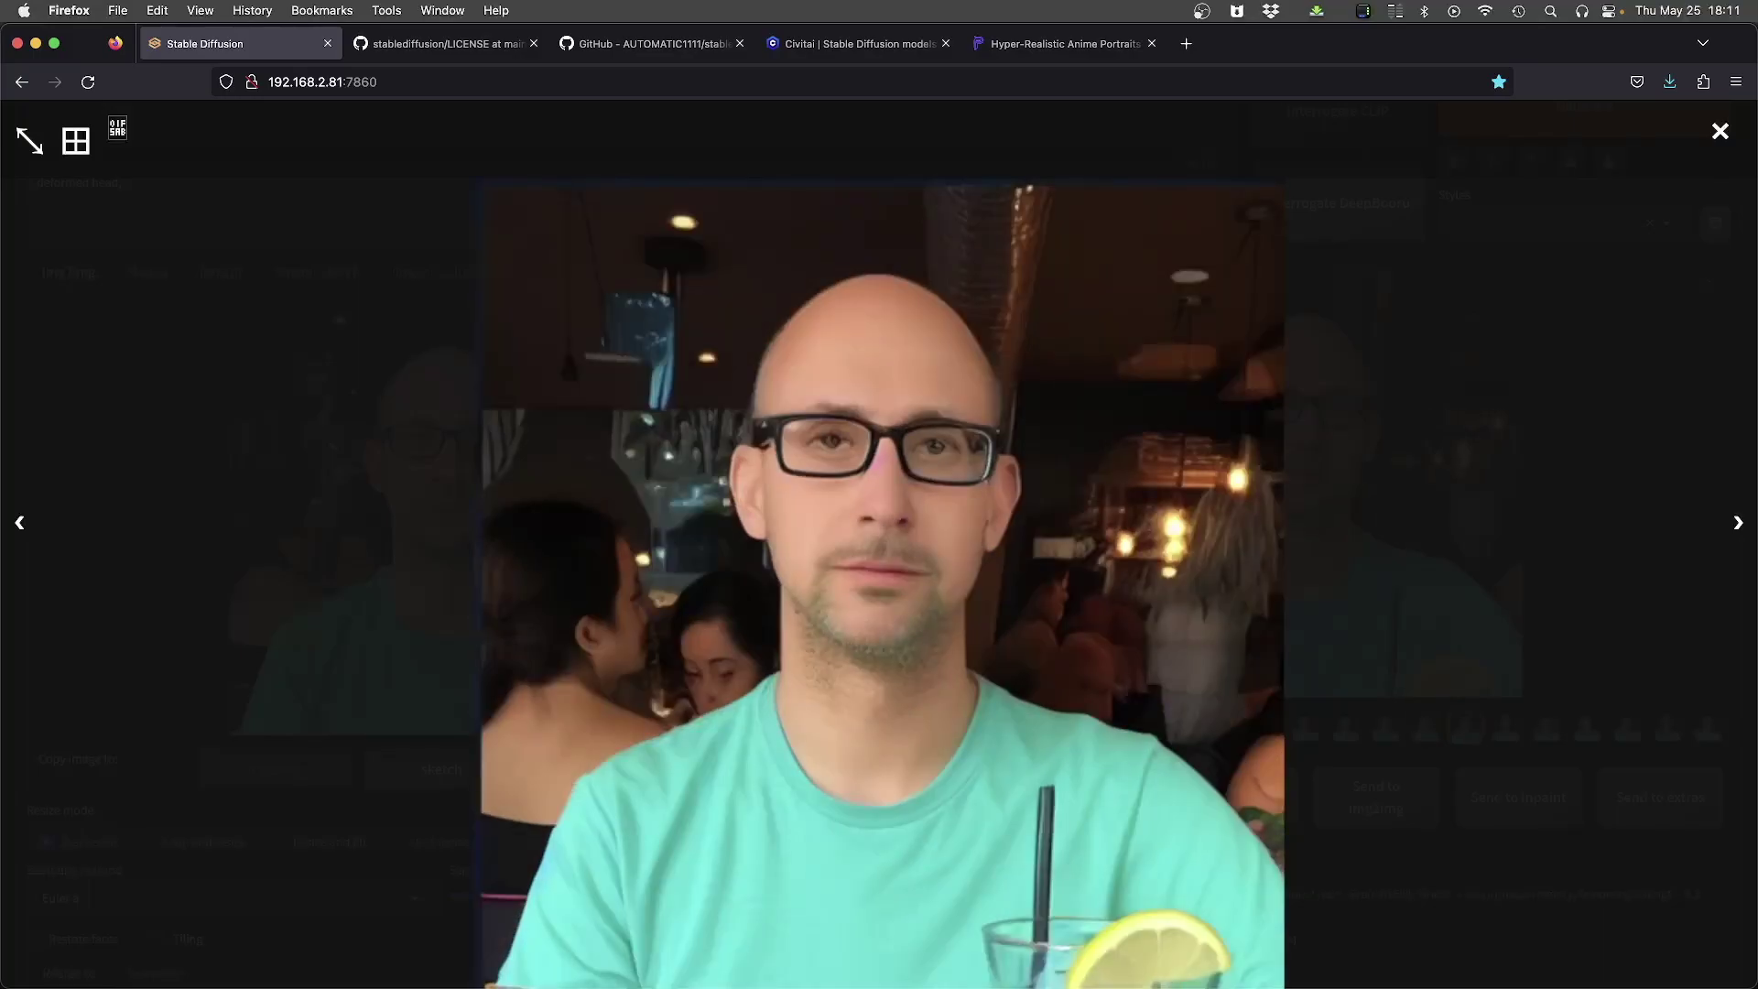
pyautogui.press('Right')
pyautogui.press('Right')
pyautogui.press('Right')
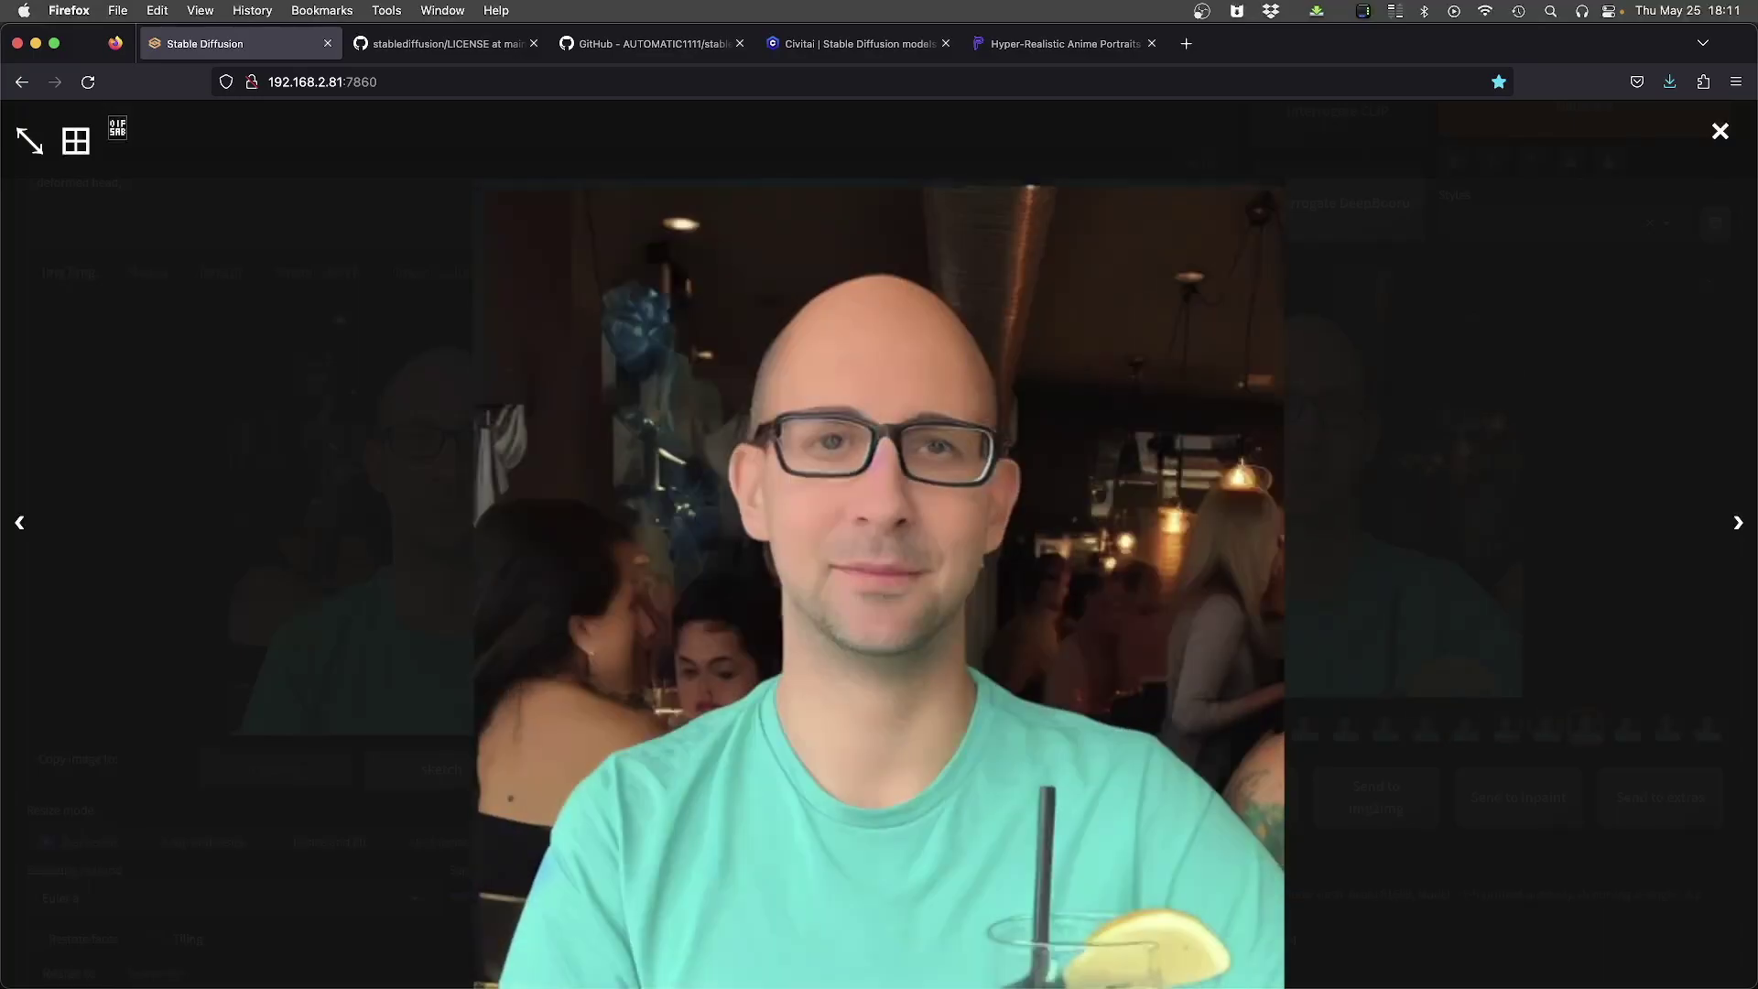
pyautogui.press('Right')
pyautogui.press('Right')
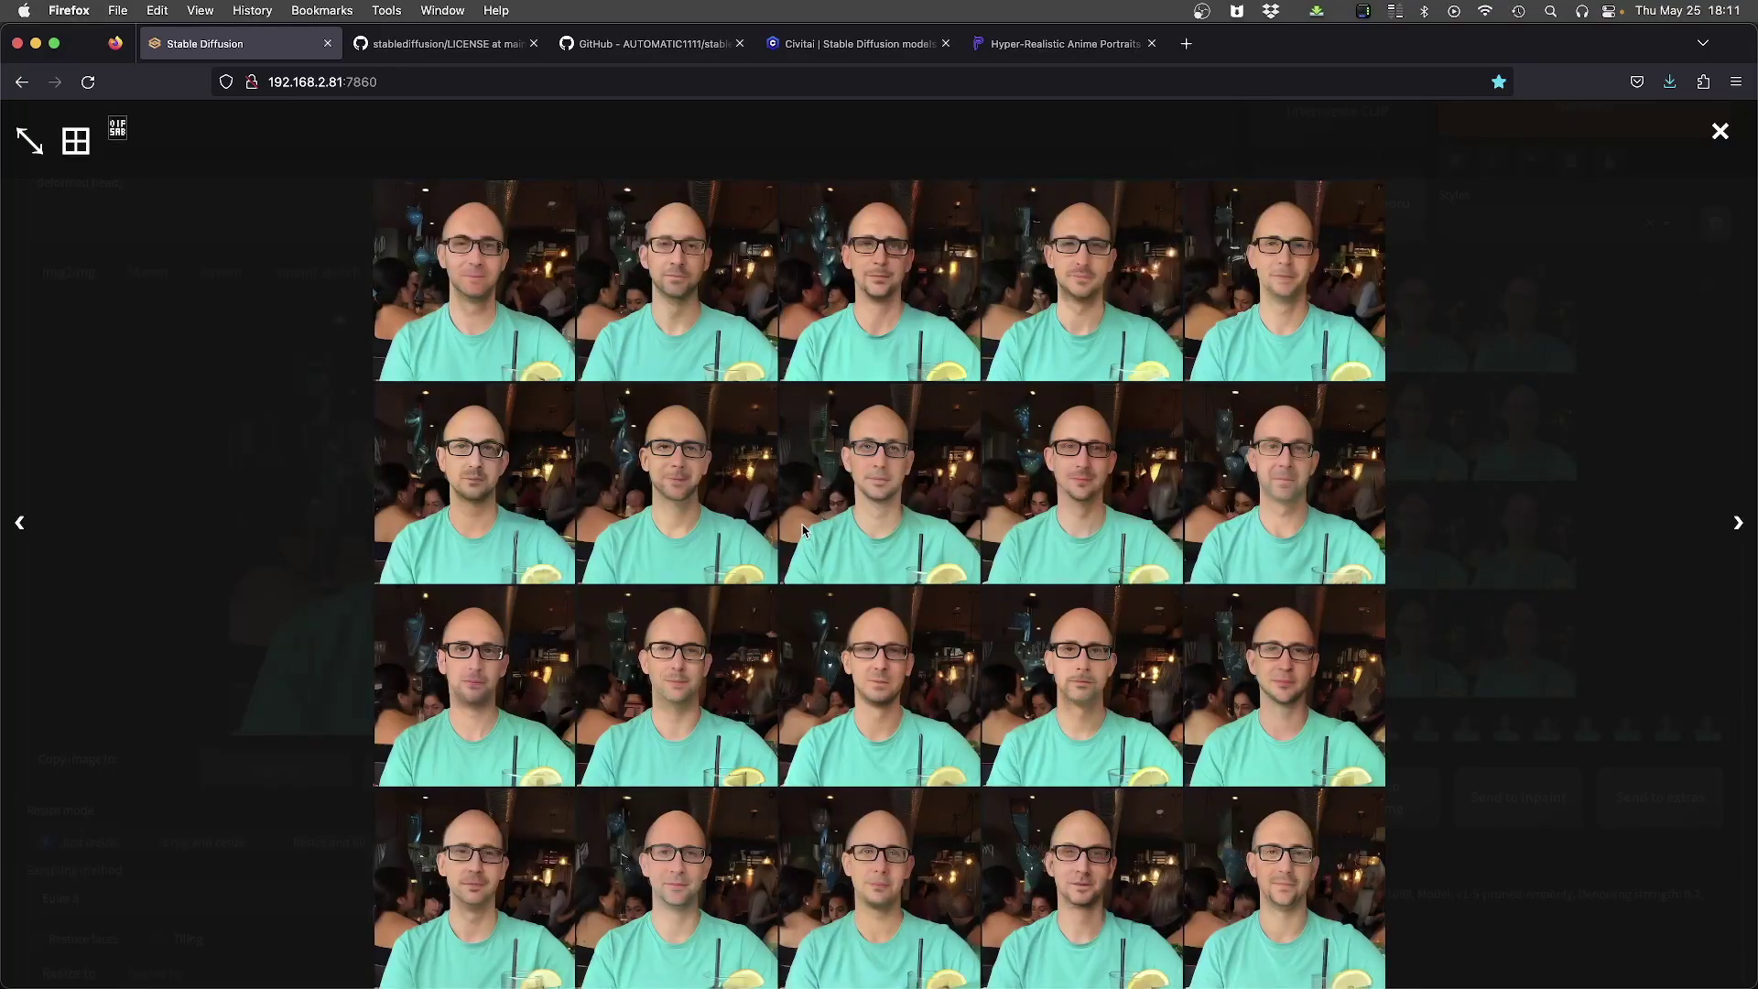
pyautogui.click(803, 530)
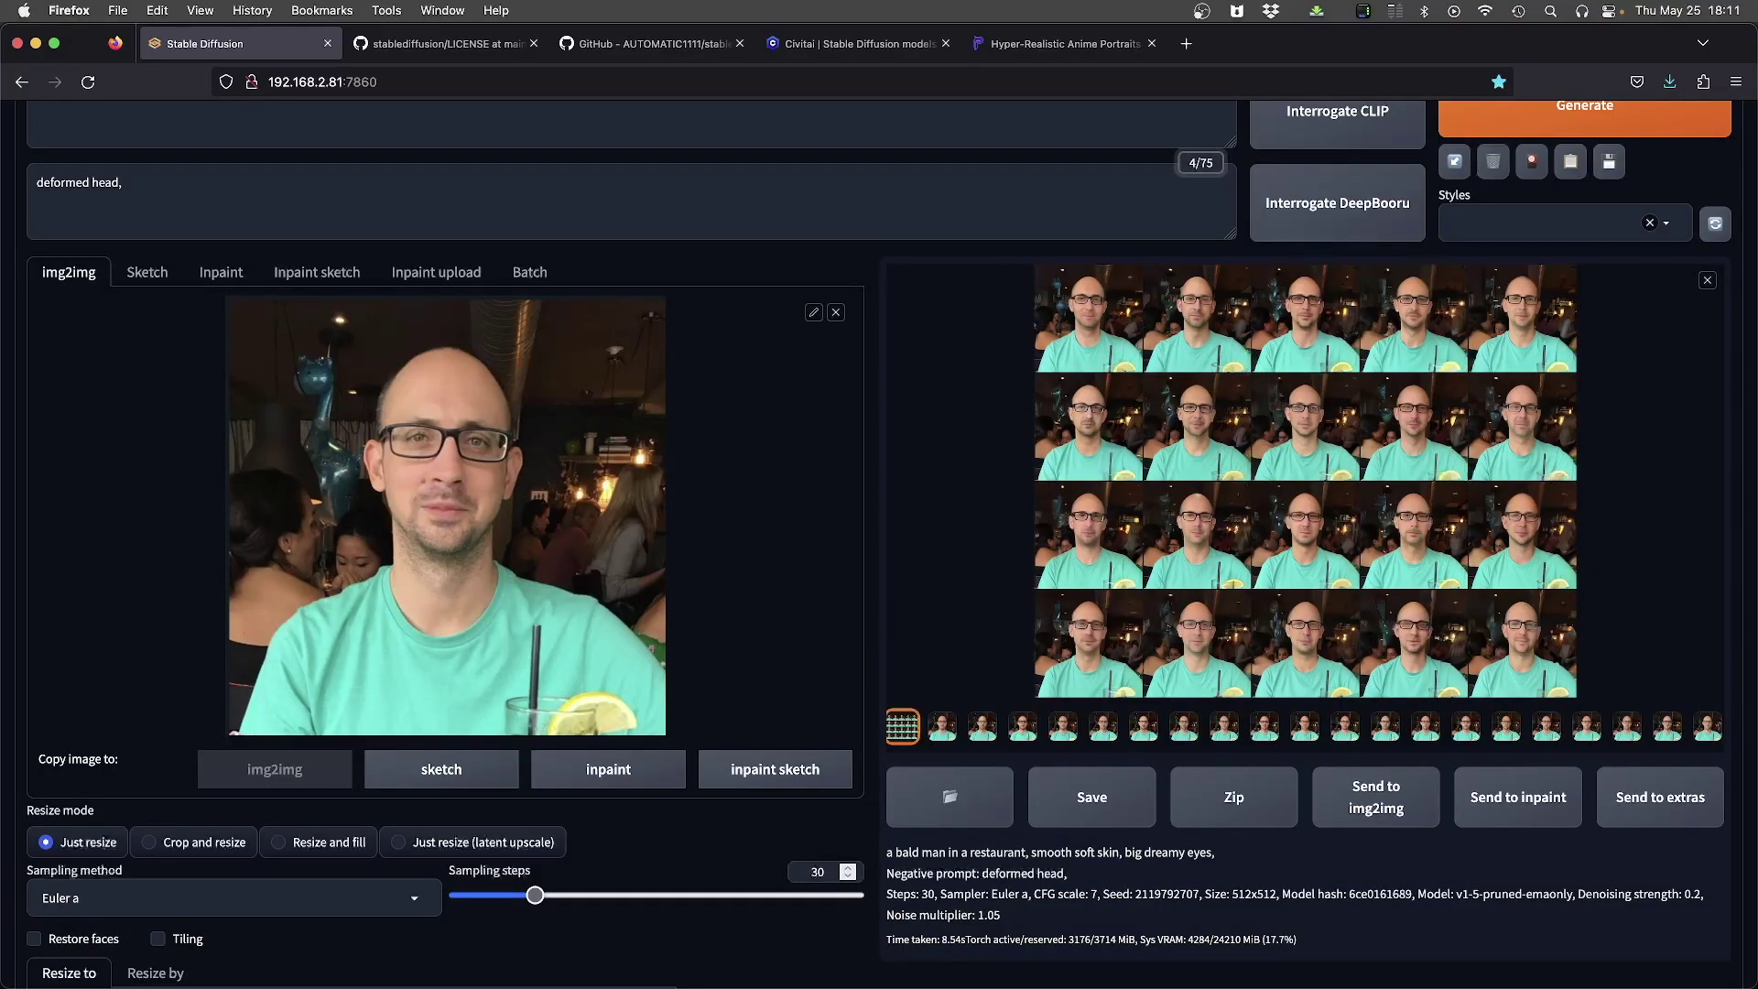
pyautogui.scroll(-2, 879, 549)
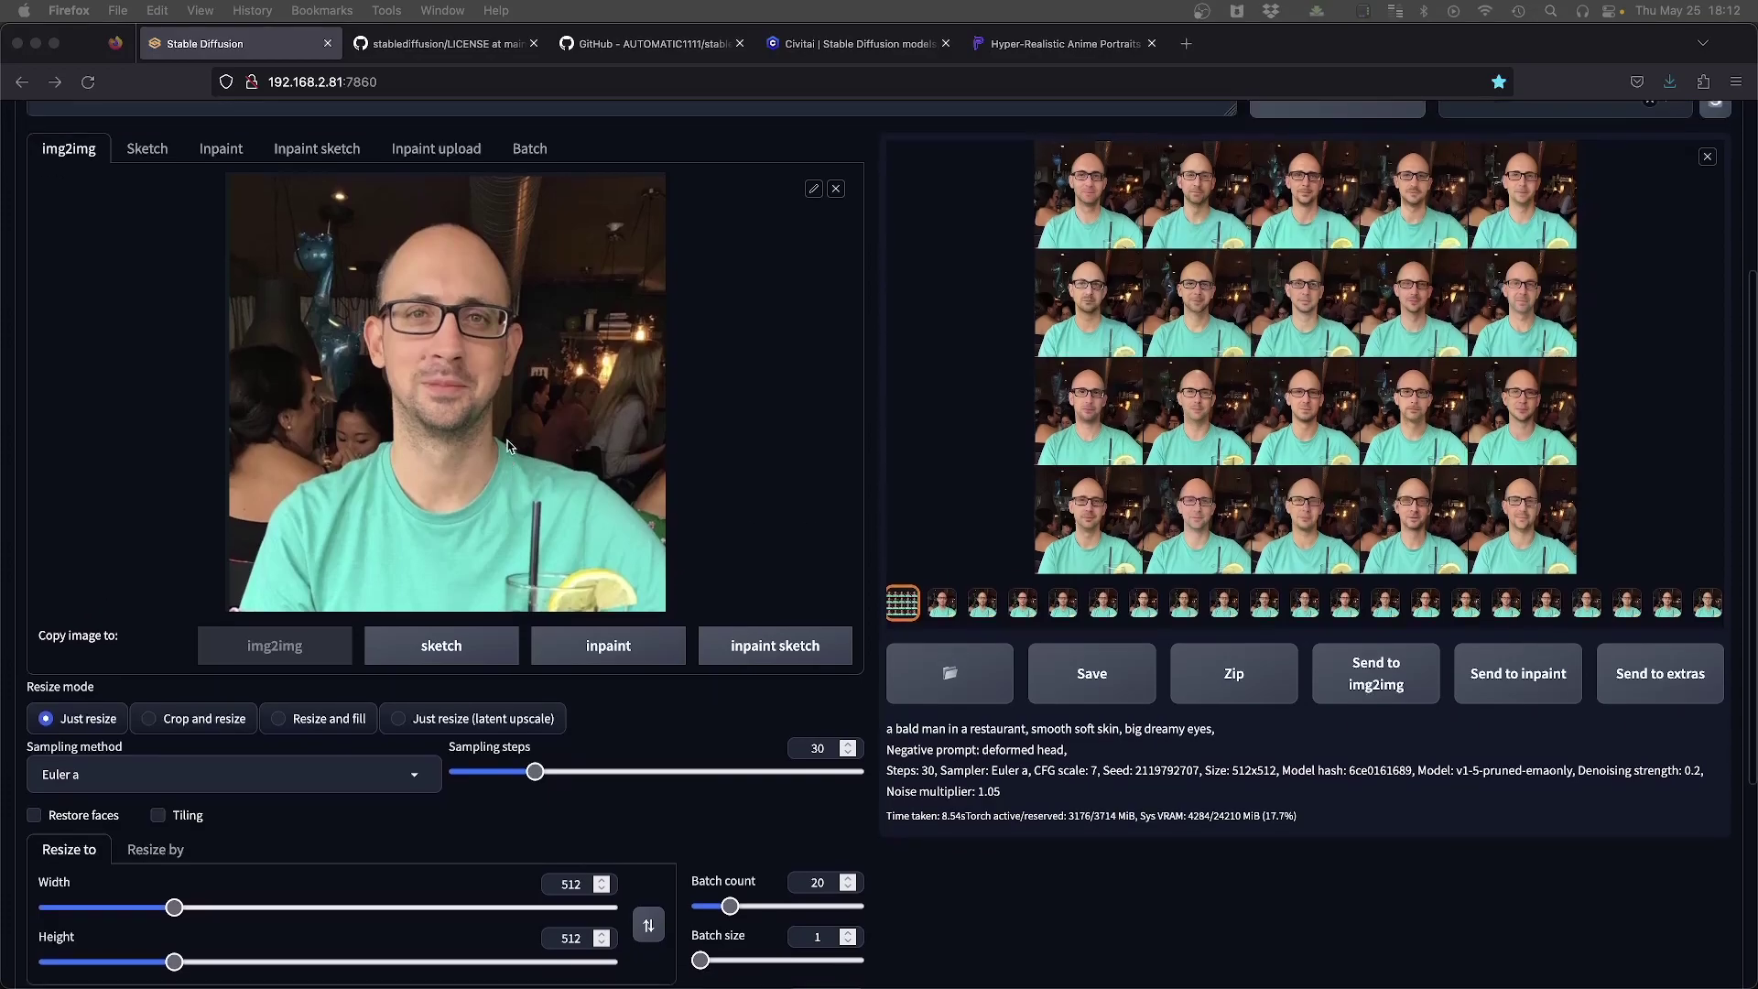
pyautogui.click(1004, 520)
pyautogui.scroll(2, 1005, 520)
pyautogui.scroll(3, 206, 254)
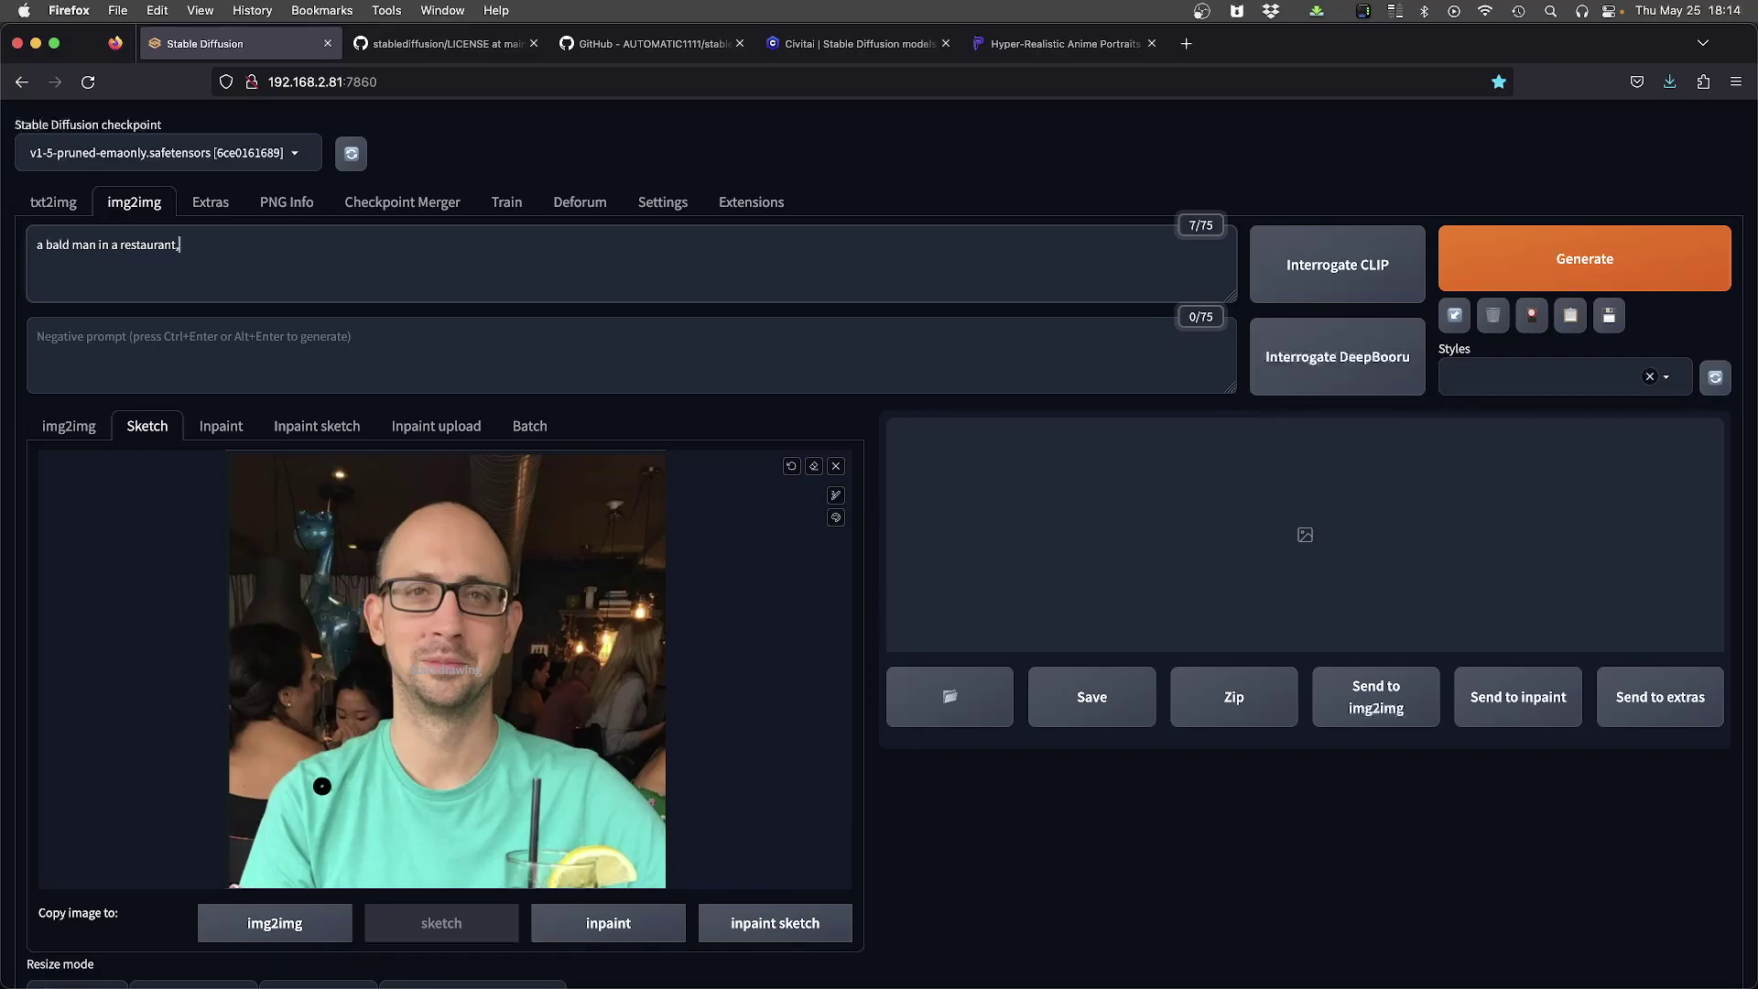
# Step: Draw thick black strokes around both ears and over the glasses on the portrait sketch, generating an image after each addition
pyautogui.moveTo(381, 646)
pyautogui.mouseDown()
pyautogui.moveTo(331, 600)
pyautogui.moveTo(394, 575)
pyautogui.mouseUp()
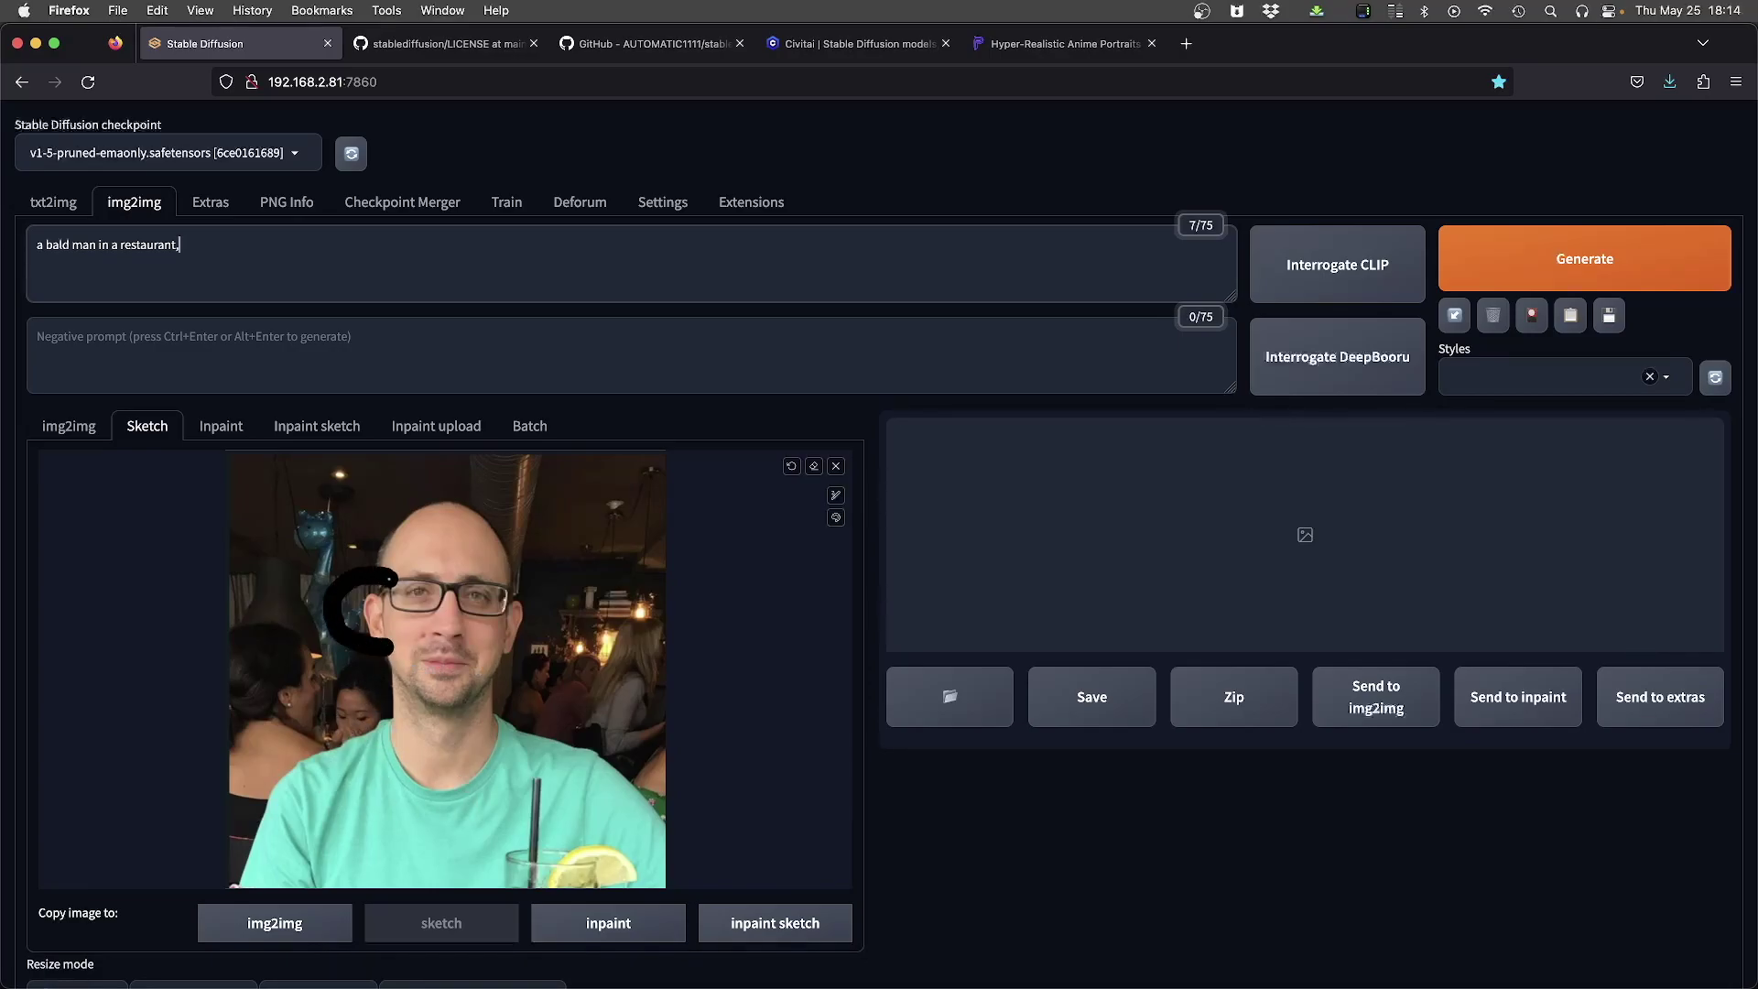
pyautogui.moveTo(508, 654)
pyautogui.mouseDown()
pyautogui.moveTo(529, 601)
pyautogui.moveTo(500, 587)
pyautogui.mouseUp()
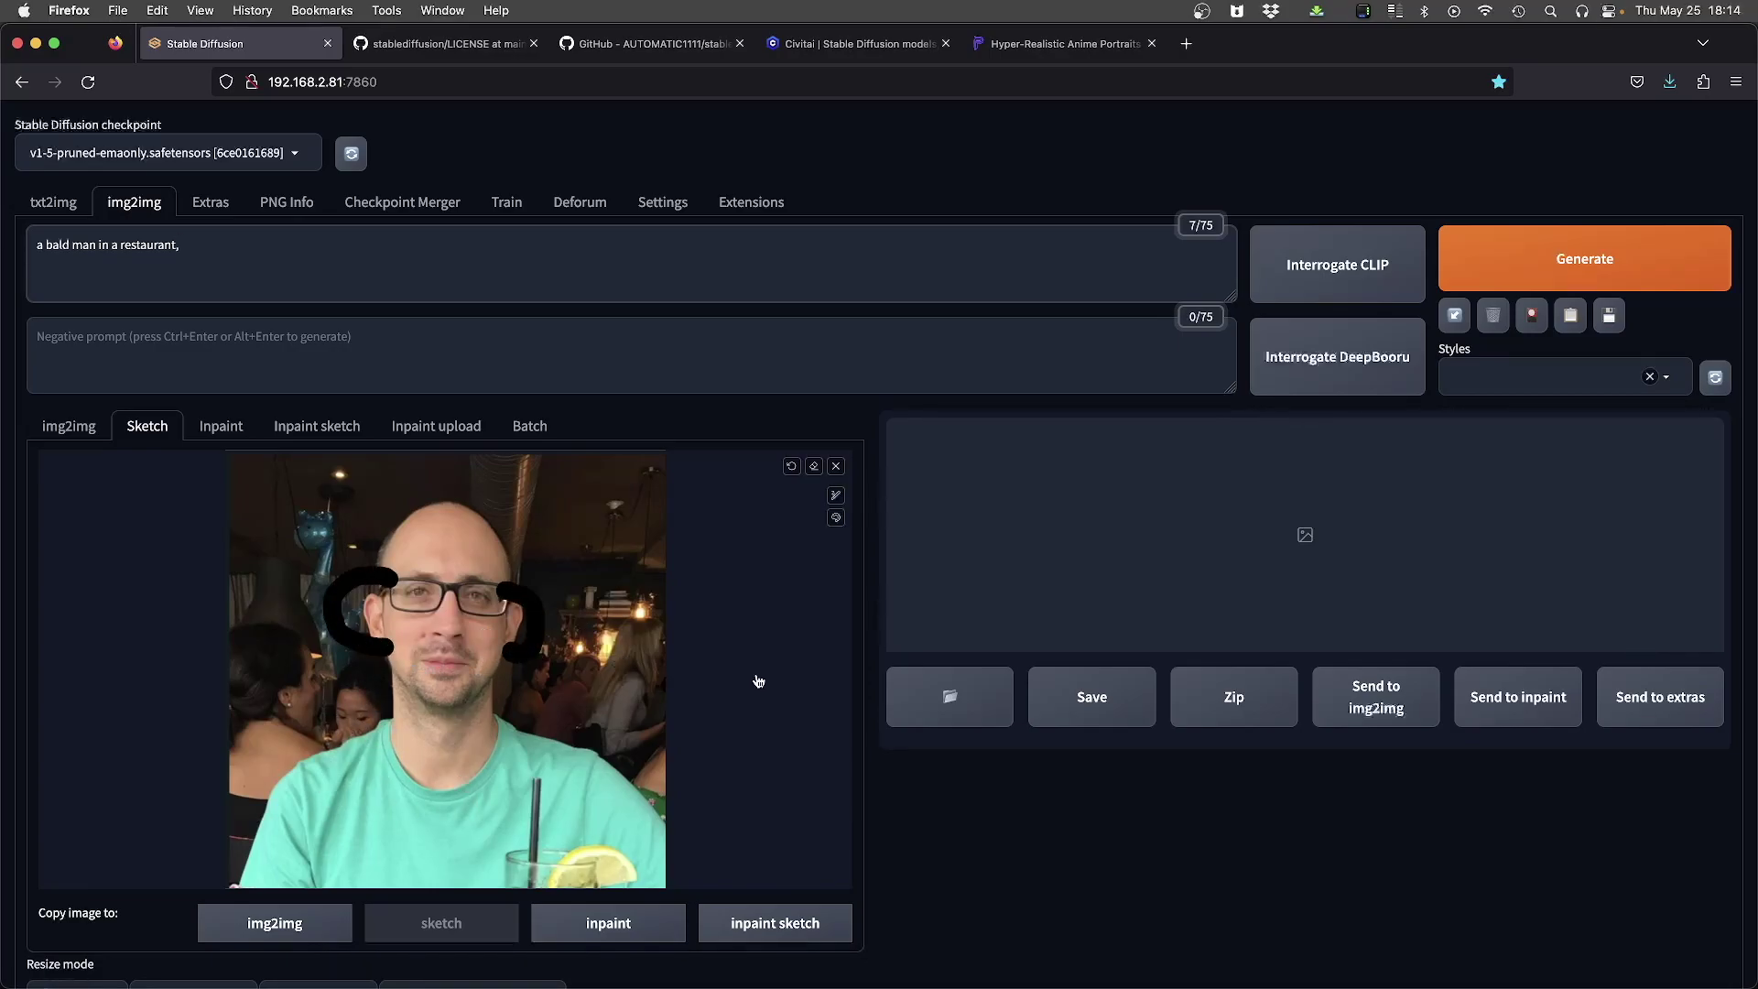
pyautogui.hotkey('ctrl', 'Return')
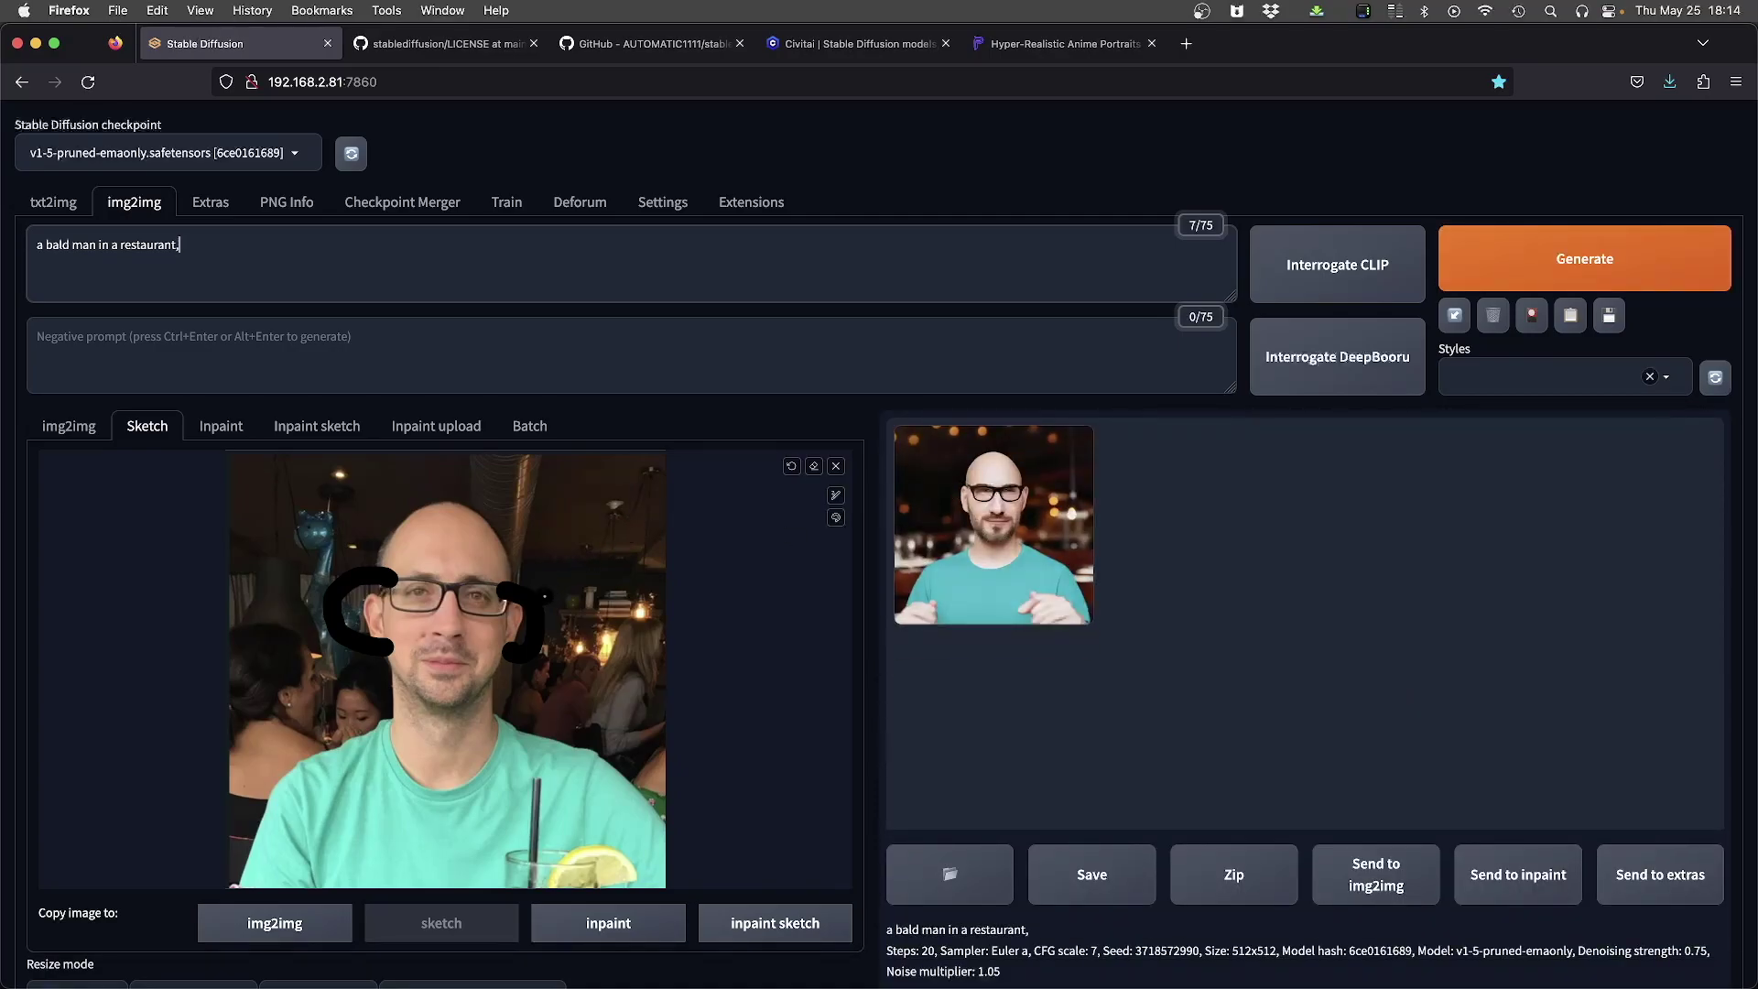
pyautogui.moveTo(444, 599)
pyautogui.mouseDown()
pyautogui.moveTo(453, 639)
pyautogui.moveTo(425, 584)
pyautogui.moveTo(419, 600)
pyautogui.moveTo(491, 596)
pyautogui.mouseUp()
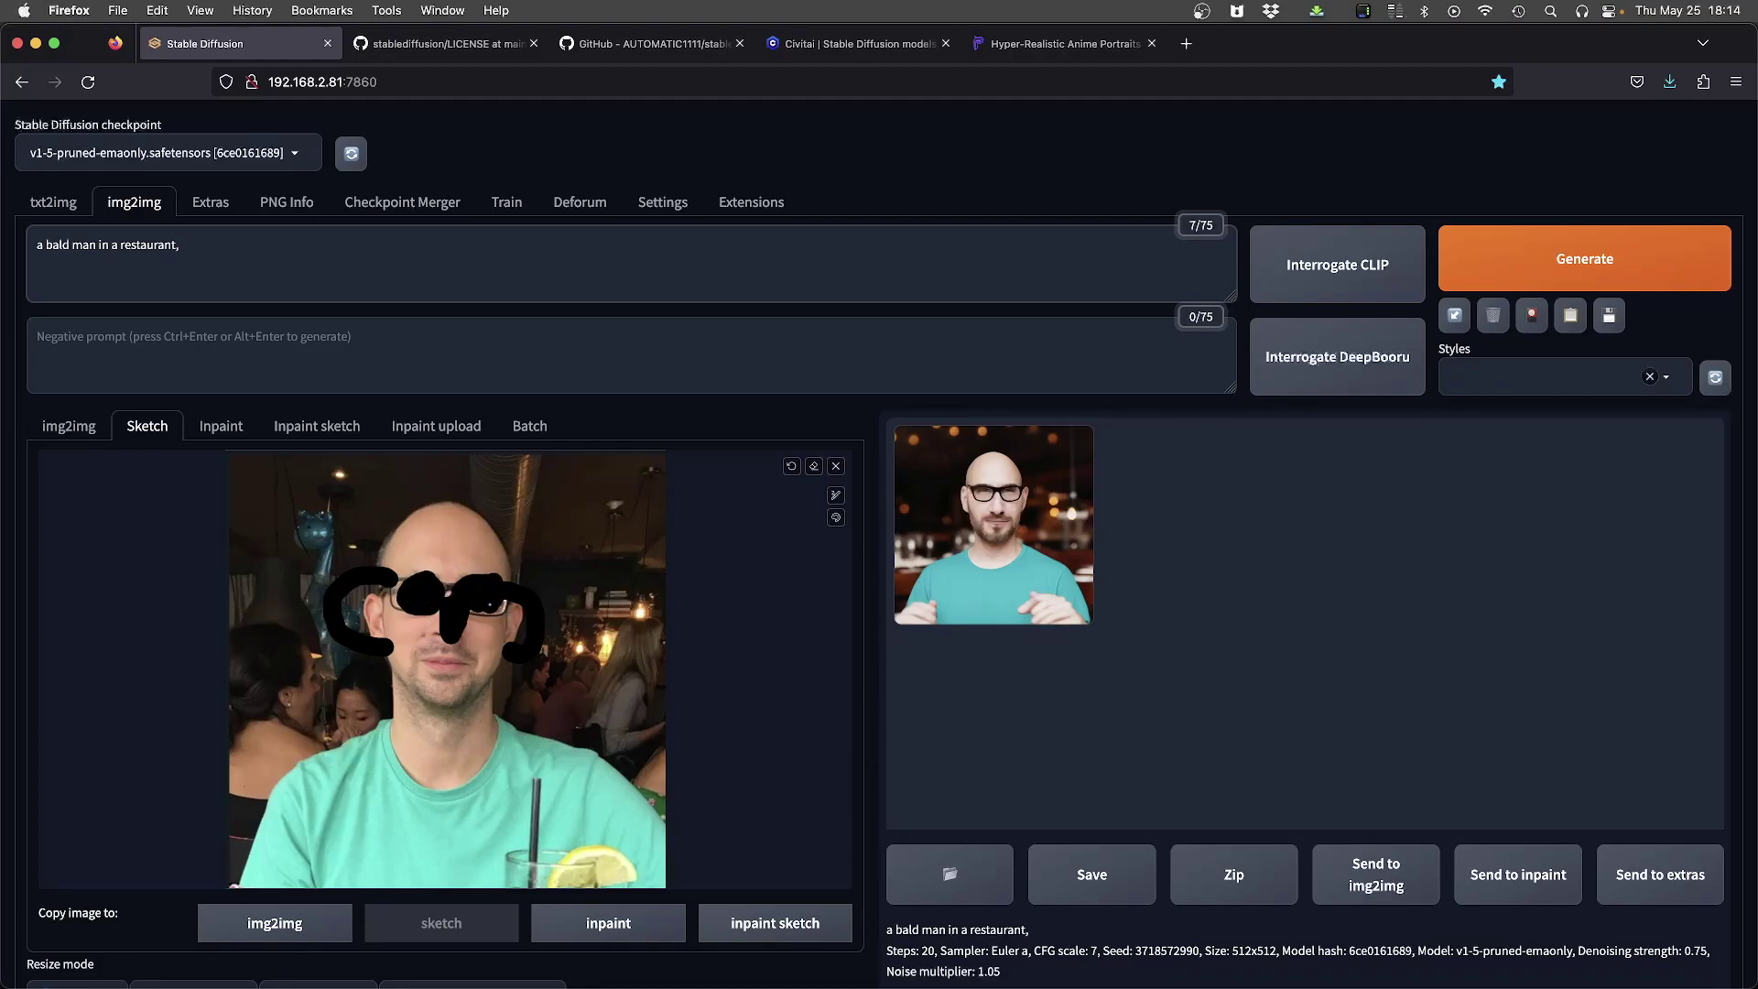
pyautogui.hotkey('ctrl', 'Return')
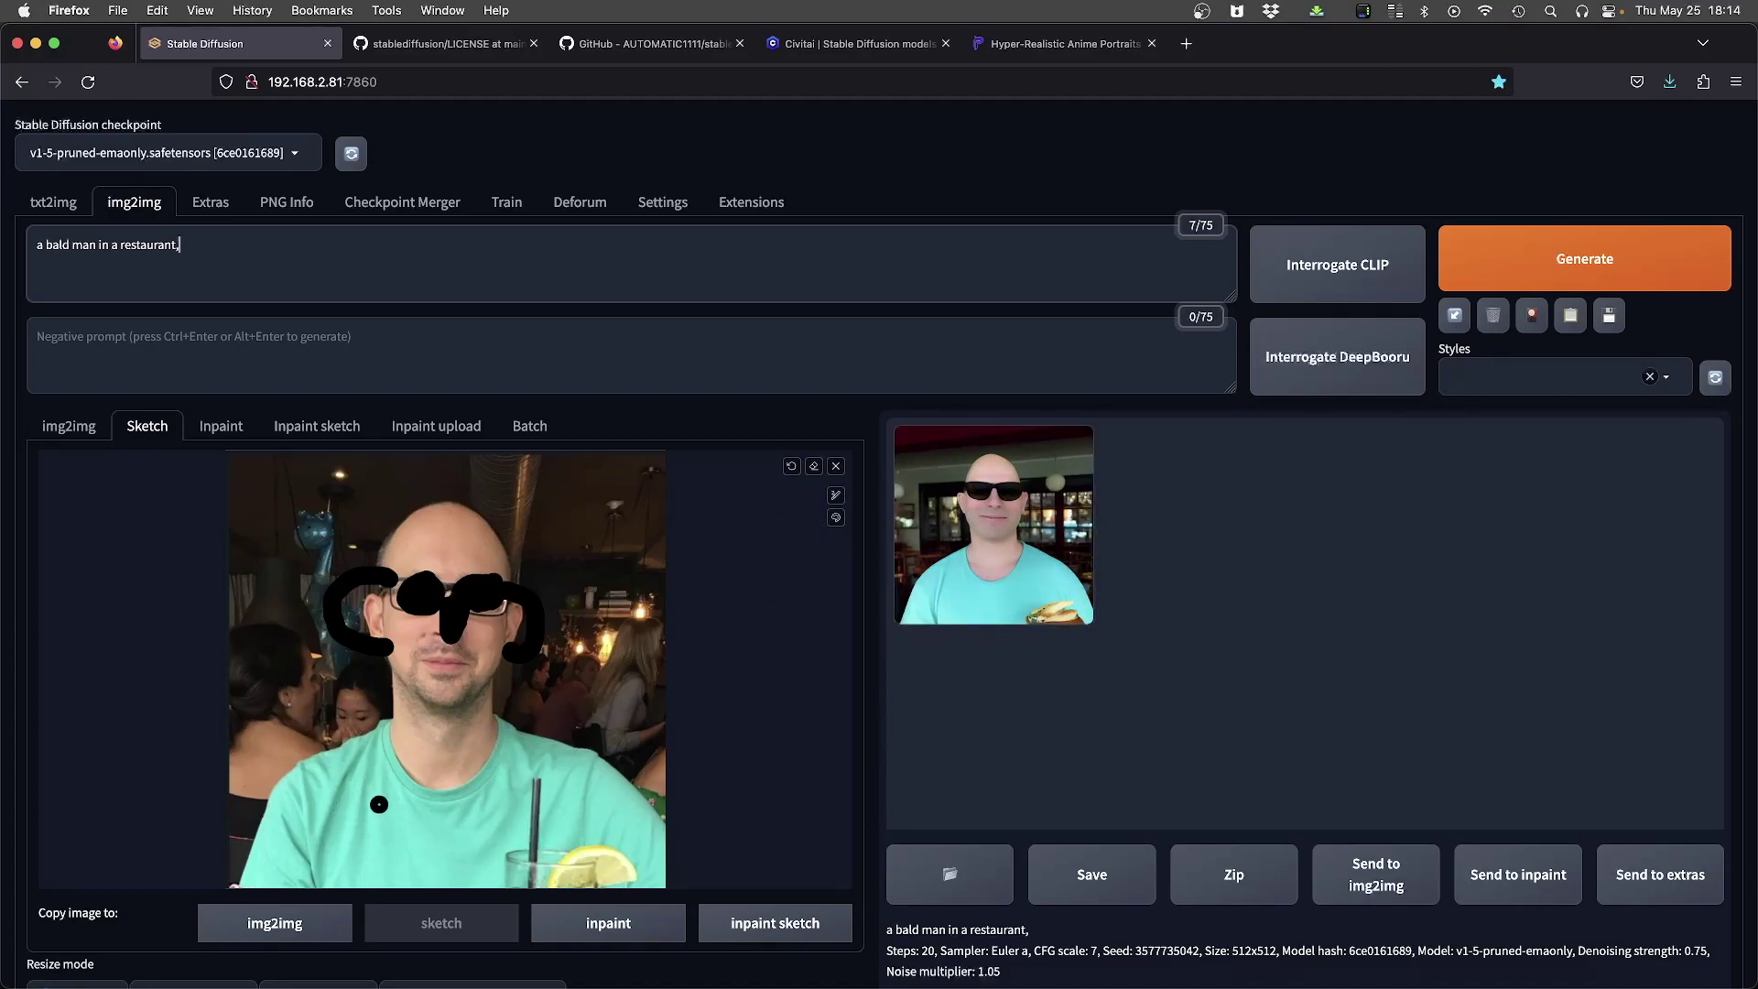
# Step: Draw a black V-shaped collar with a bow-like loop across the T-shirt on the sketch and regenerate the image
pyautogui.moveTo(372, 731)
pyautogui.mouseDown()
pyautogui.moveTo(445, 862)
pyautogui.moveTo(509, 719)
pyautogui.mouseUp()
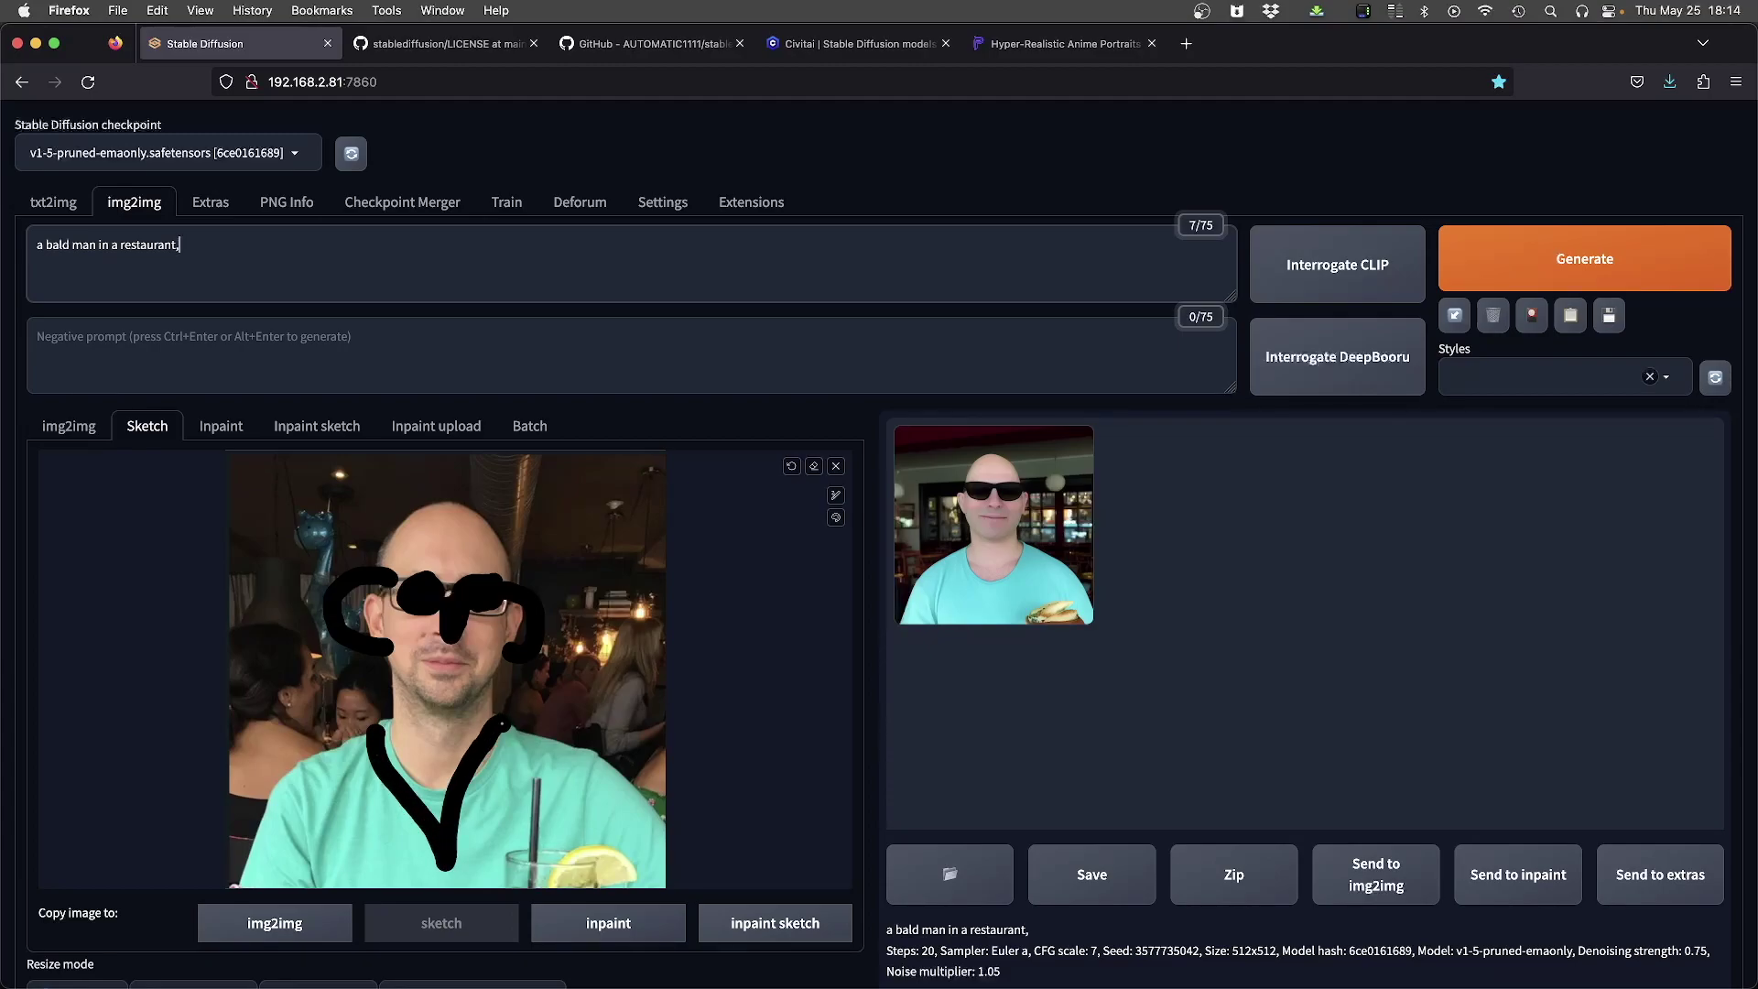
pyautogui.moveTo(416, 826)
pyautogui.mouseDown()
pyautogui.moveTo(464, 842)
pyautogui.moveTo(451, 821)
pyautogui.moveTo(486, 816)
pyautogui.moveTo(486, 850)
pyautogui.moveTo(451, 845)
pyautogui.mouseUp()
pyautogui.hotkey('ctrl', 'Return')
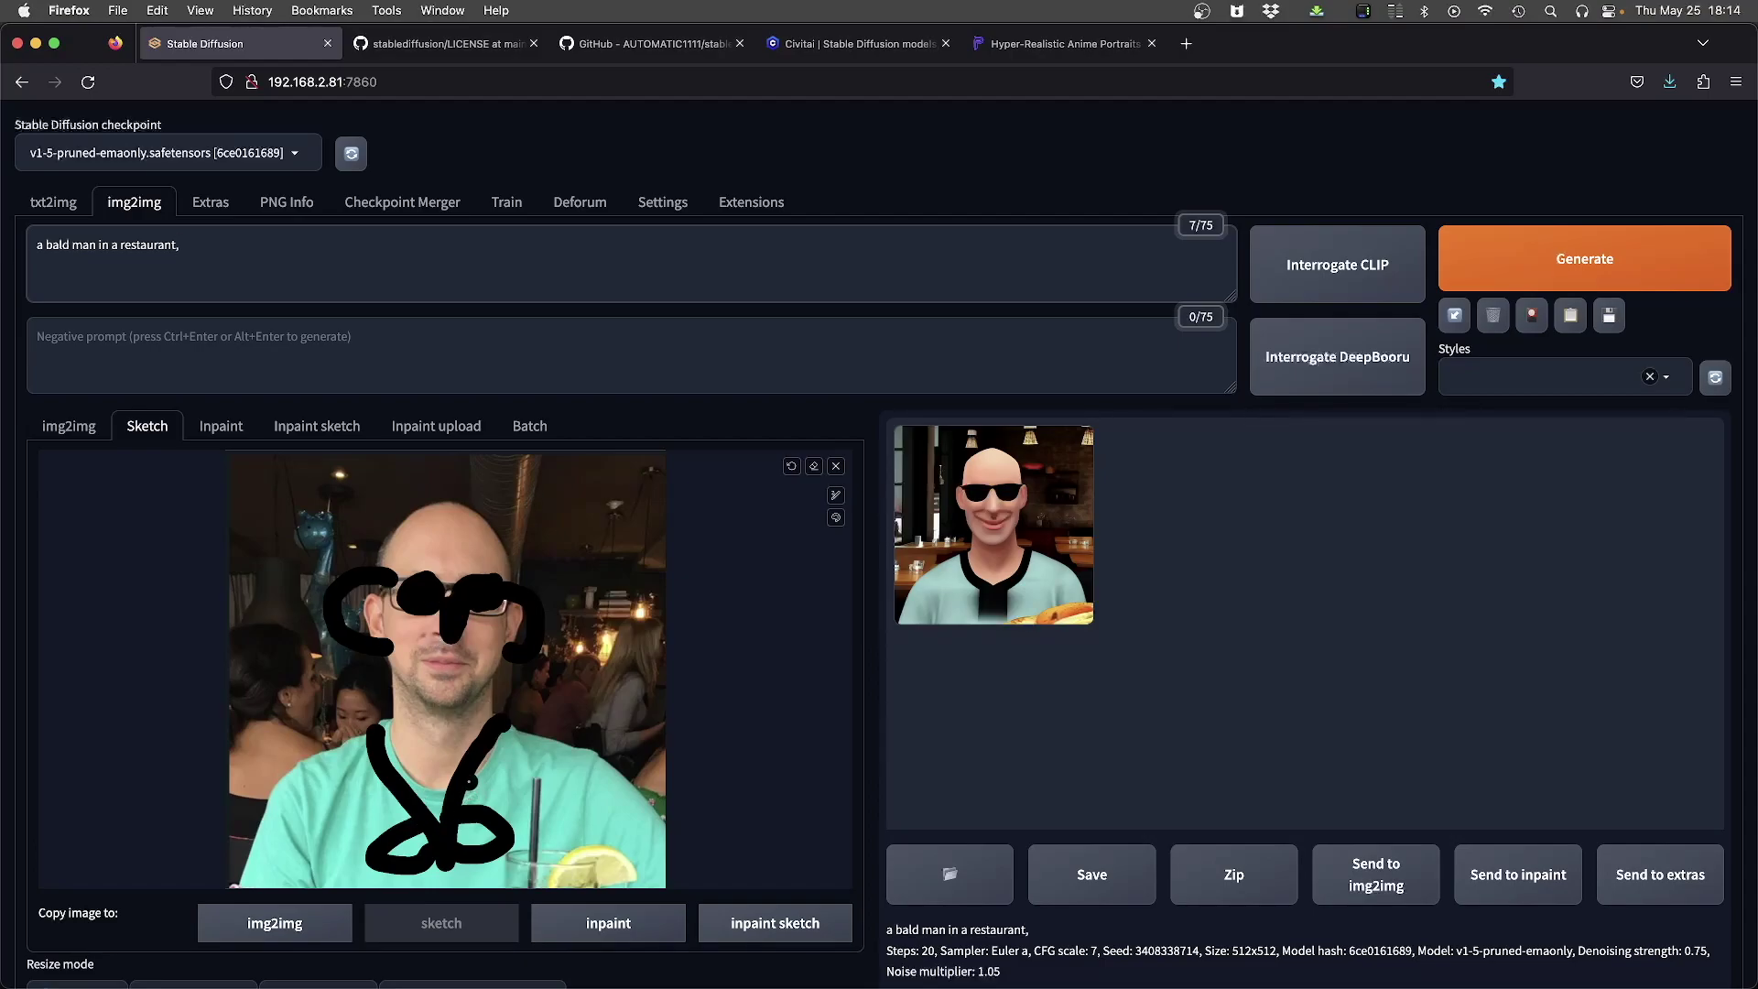
# Step: Clear all strokes from the portrait sketch, then open the brush colour chooser and close it without picking a colour
pyautogui.click(814, 466)
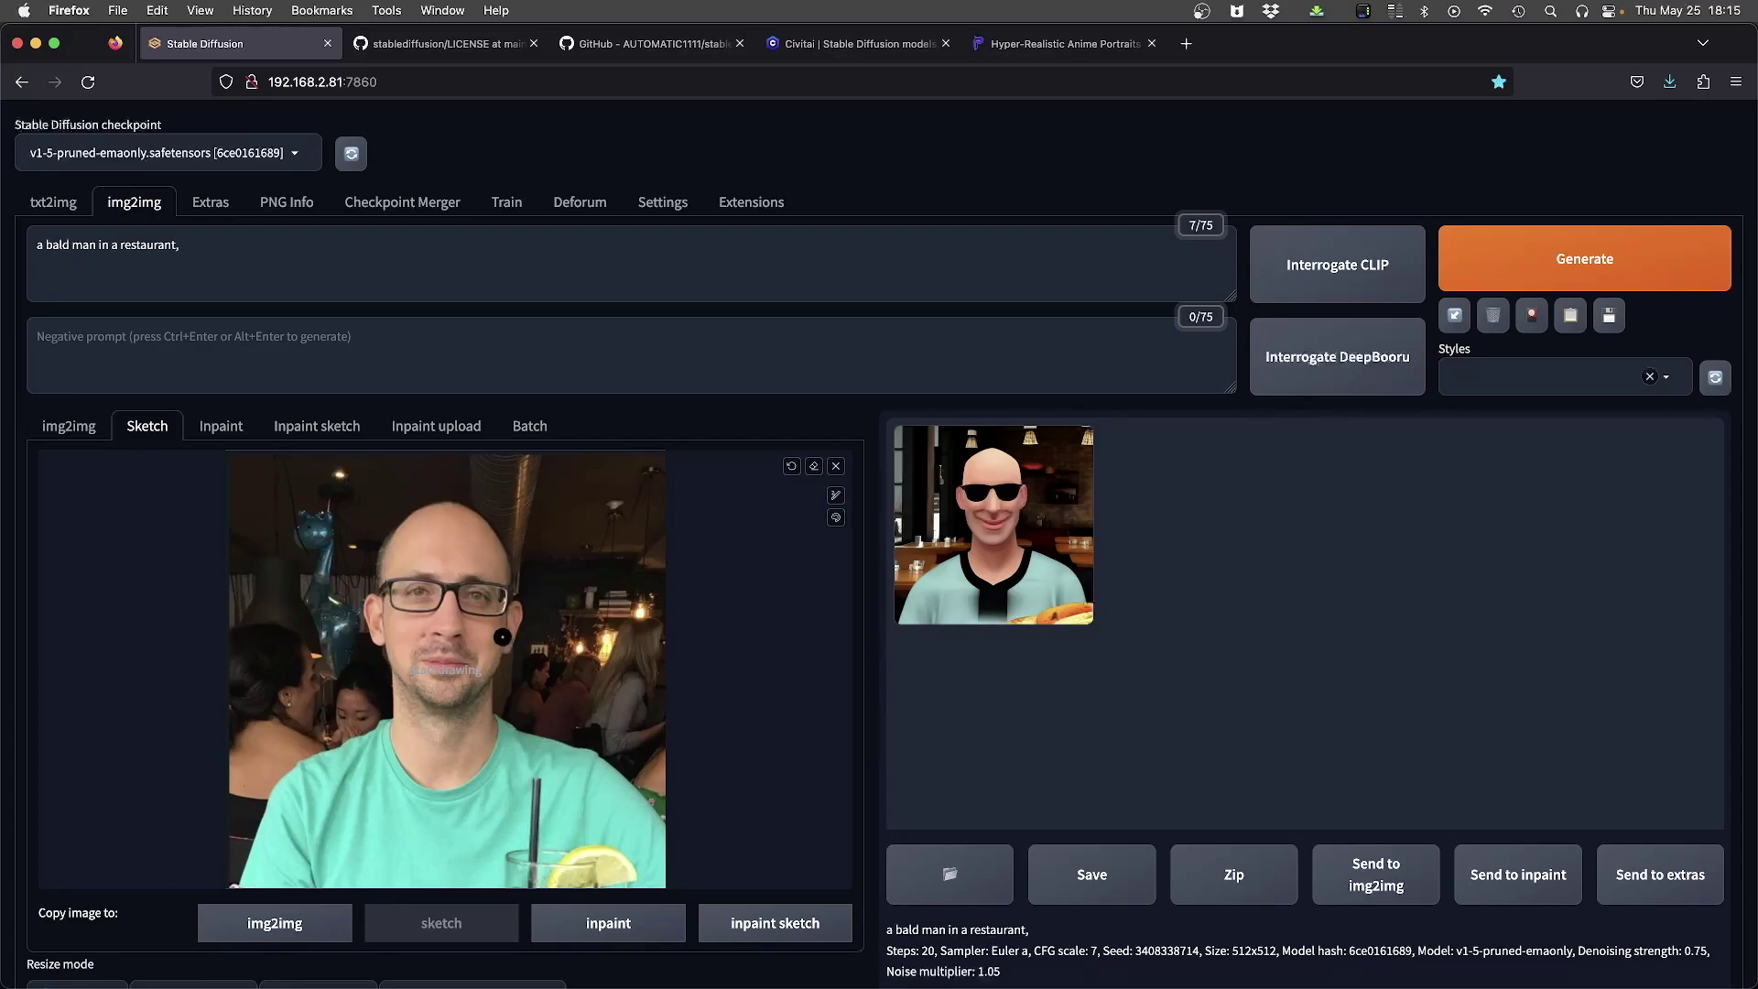
pyautogui.scroll(-3, 502, 577)
pyautogui.scroll(2, 486, 592)
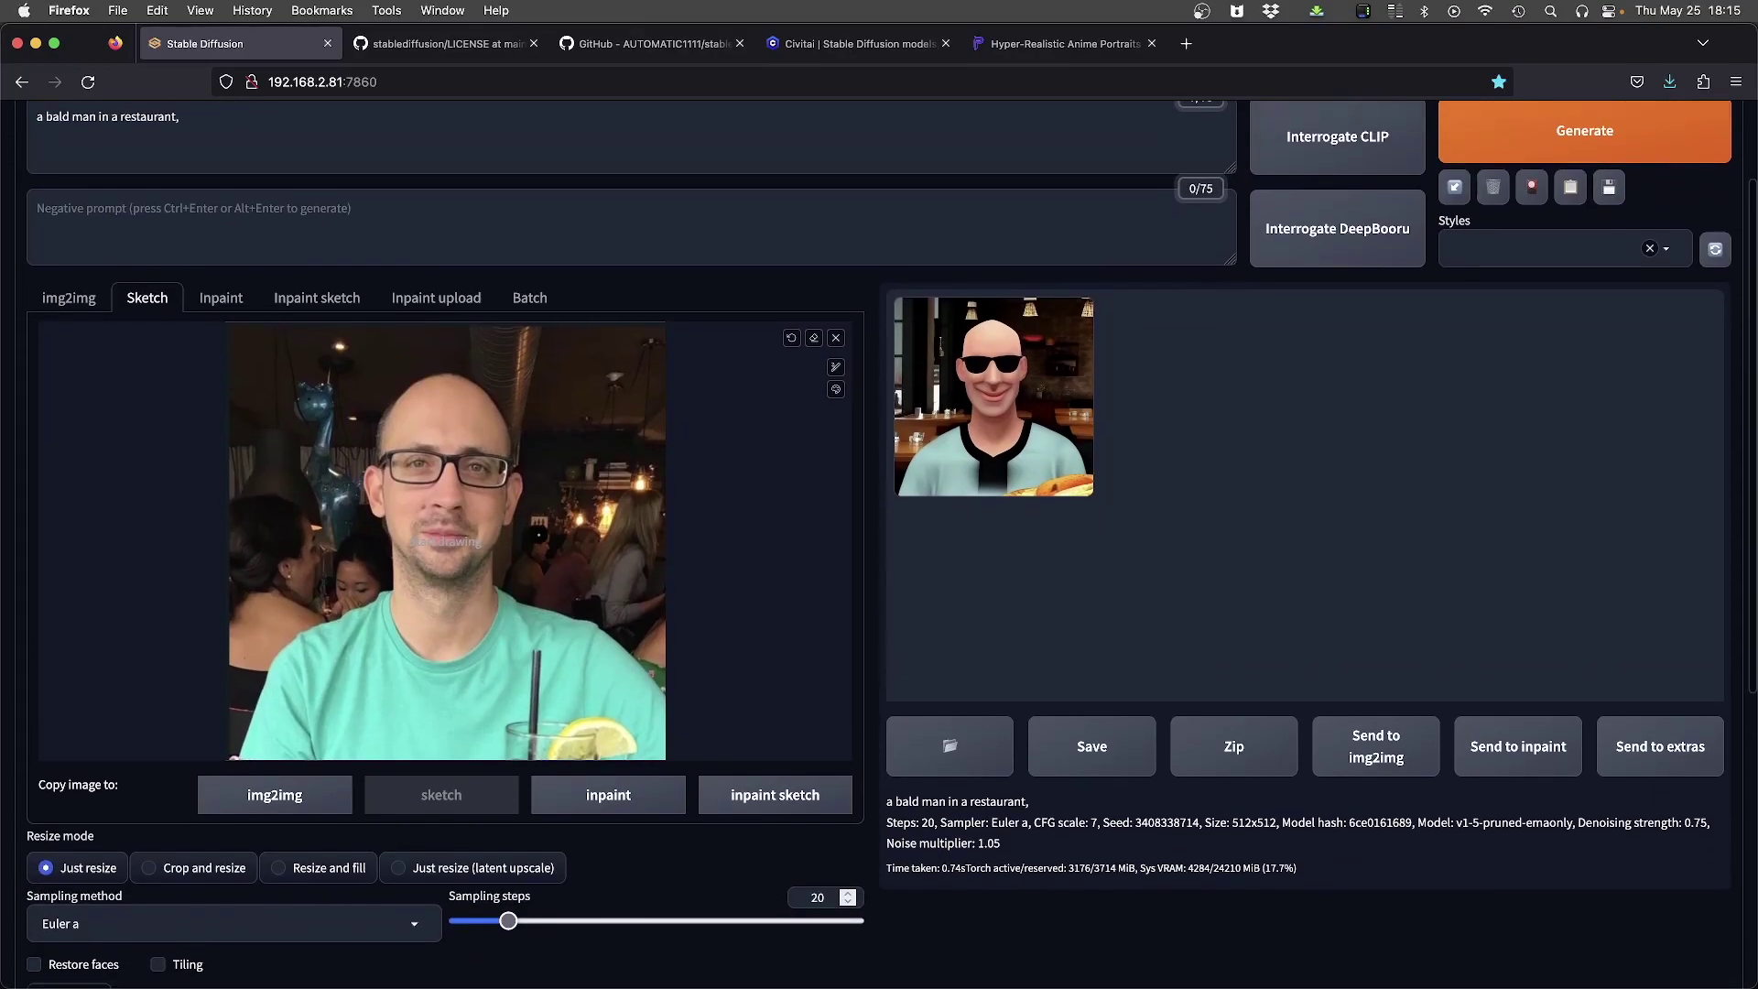
pyautogui.click(765, 425)
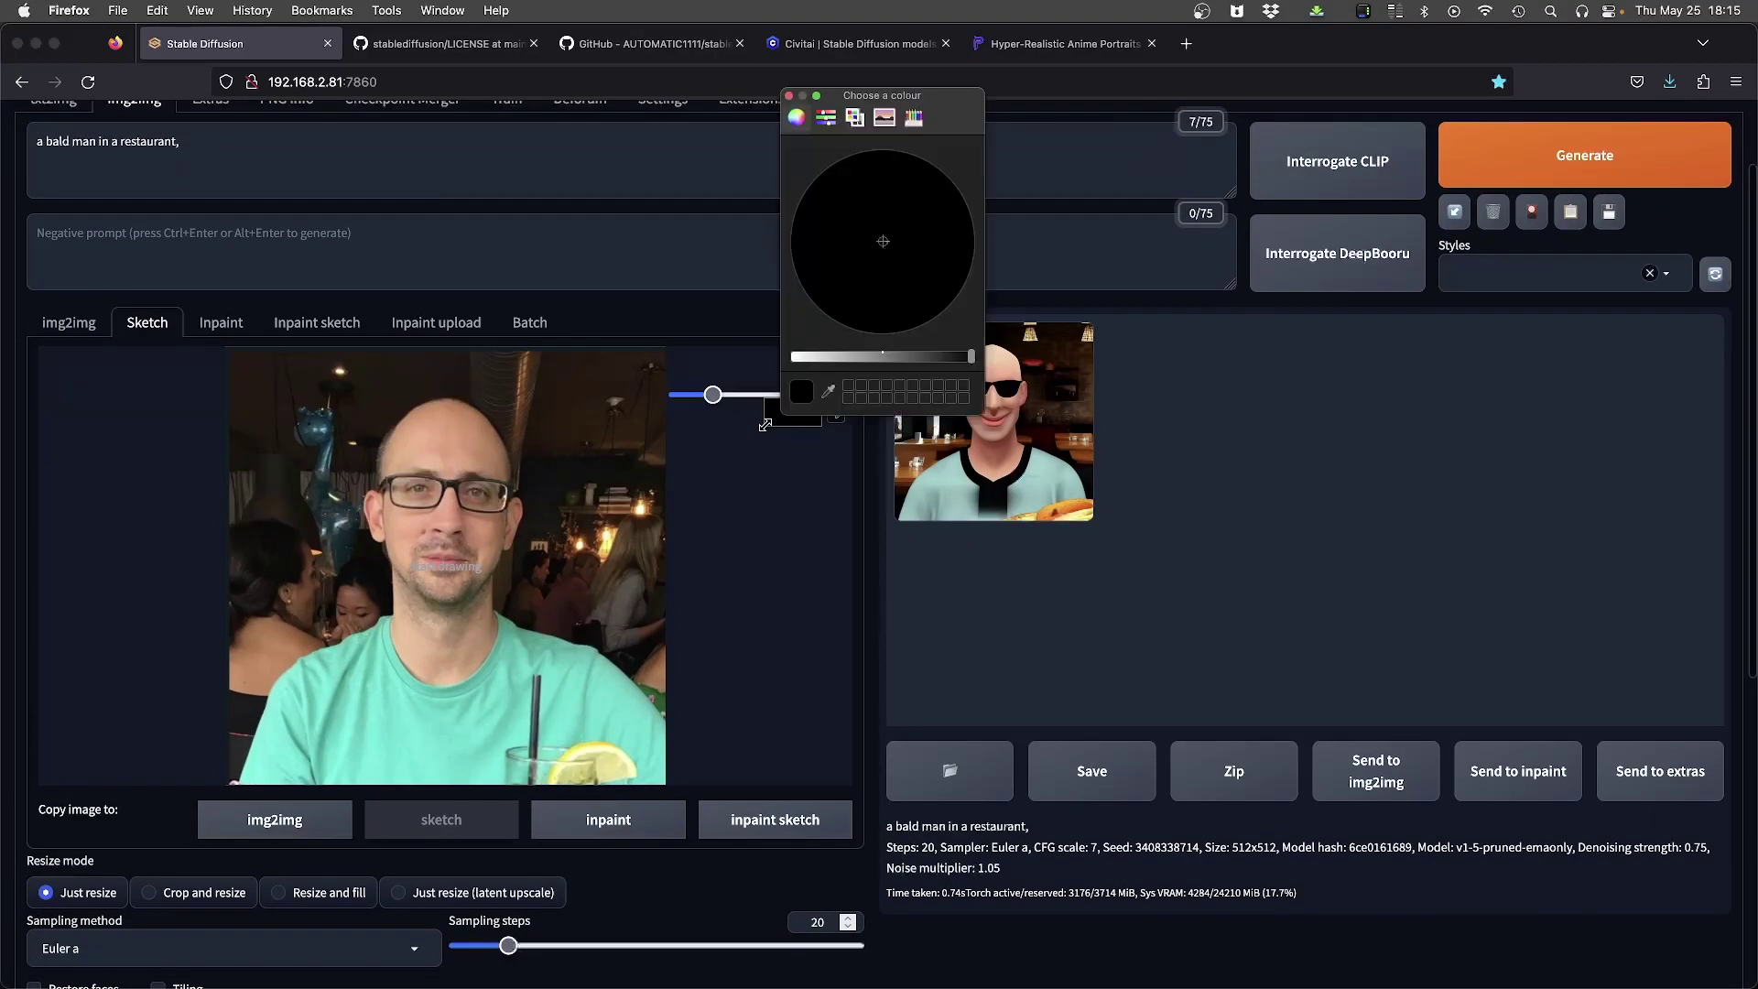
pyautogui.click(789, 96)
pyautogui.scroll(2, 824, 504)
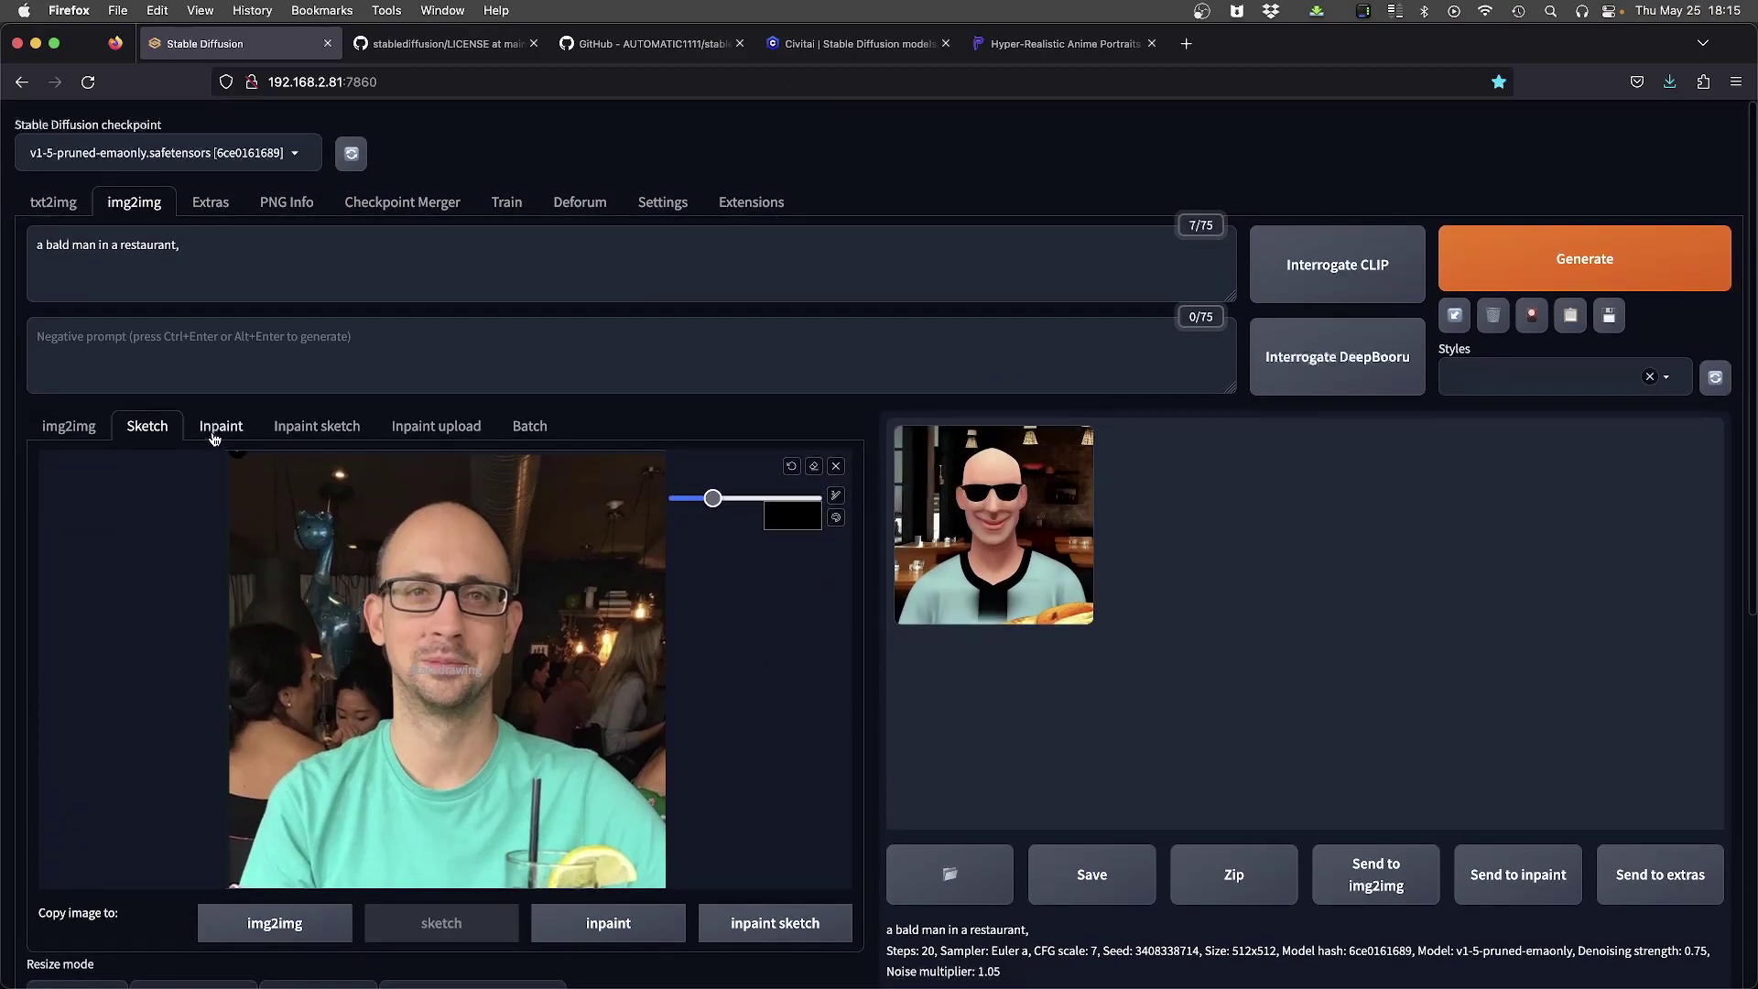
# Step: Copy the portrait to inpainting and mask the drink with its straw and lemon slice
pyautogui.click(608, 924)
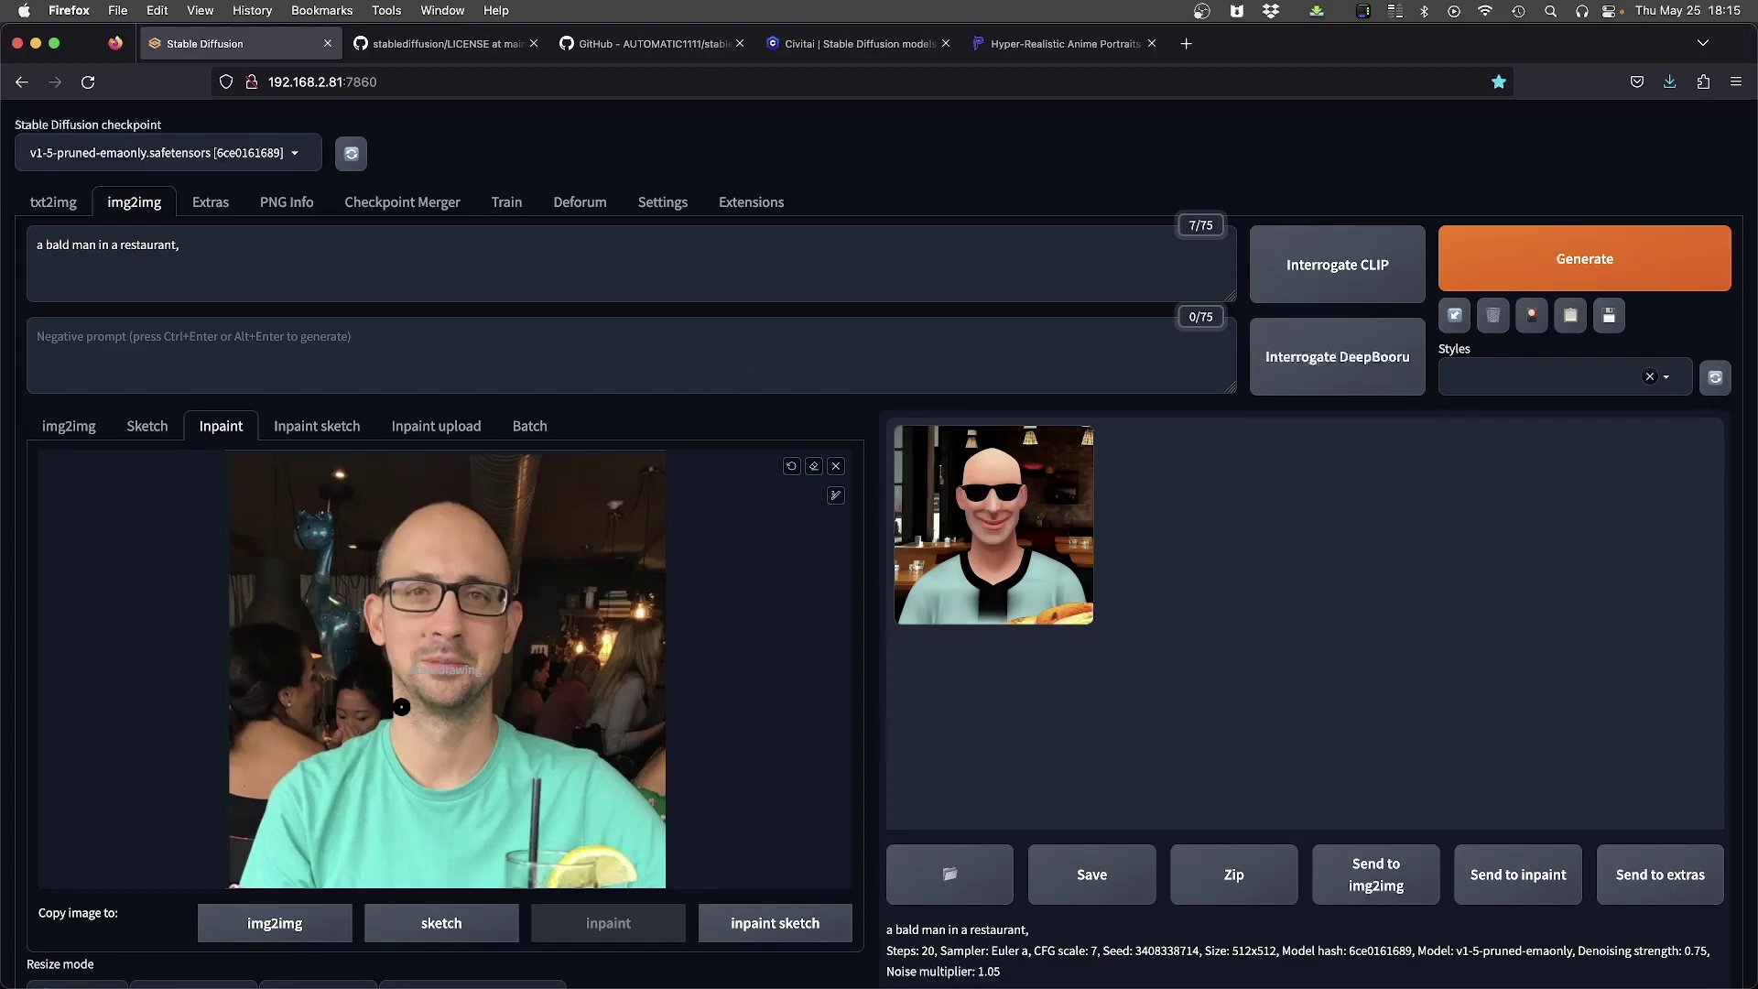
pyautogui.moveTo(537, 782)
pyautogui.mouseDown()
pyautogui.moveTo(516, 876)
pyautogui.moveTo(577, 854)
pyautogui.moveTo(555, 867)
pyautogui.moveTo(634, 862)
pyautogui.moveTo(519, 885)
pyautogui.mouseUp()
pyautogui.moveTo(638, 882)
pyautogui.mouseDown()
pyautogui.moveTo(529, 839)
pyautogui.moveTo(577, 842)
pyautogui.moveTo(554, 802)
pyautogui.moveTo(644, 868)
pyautogui.mouseUp()
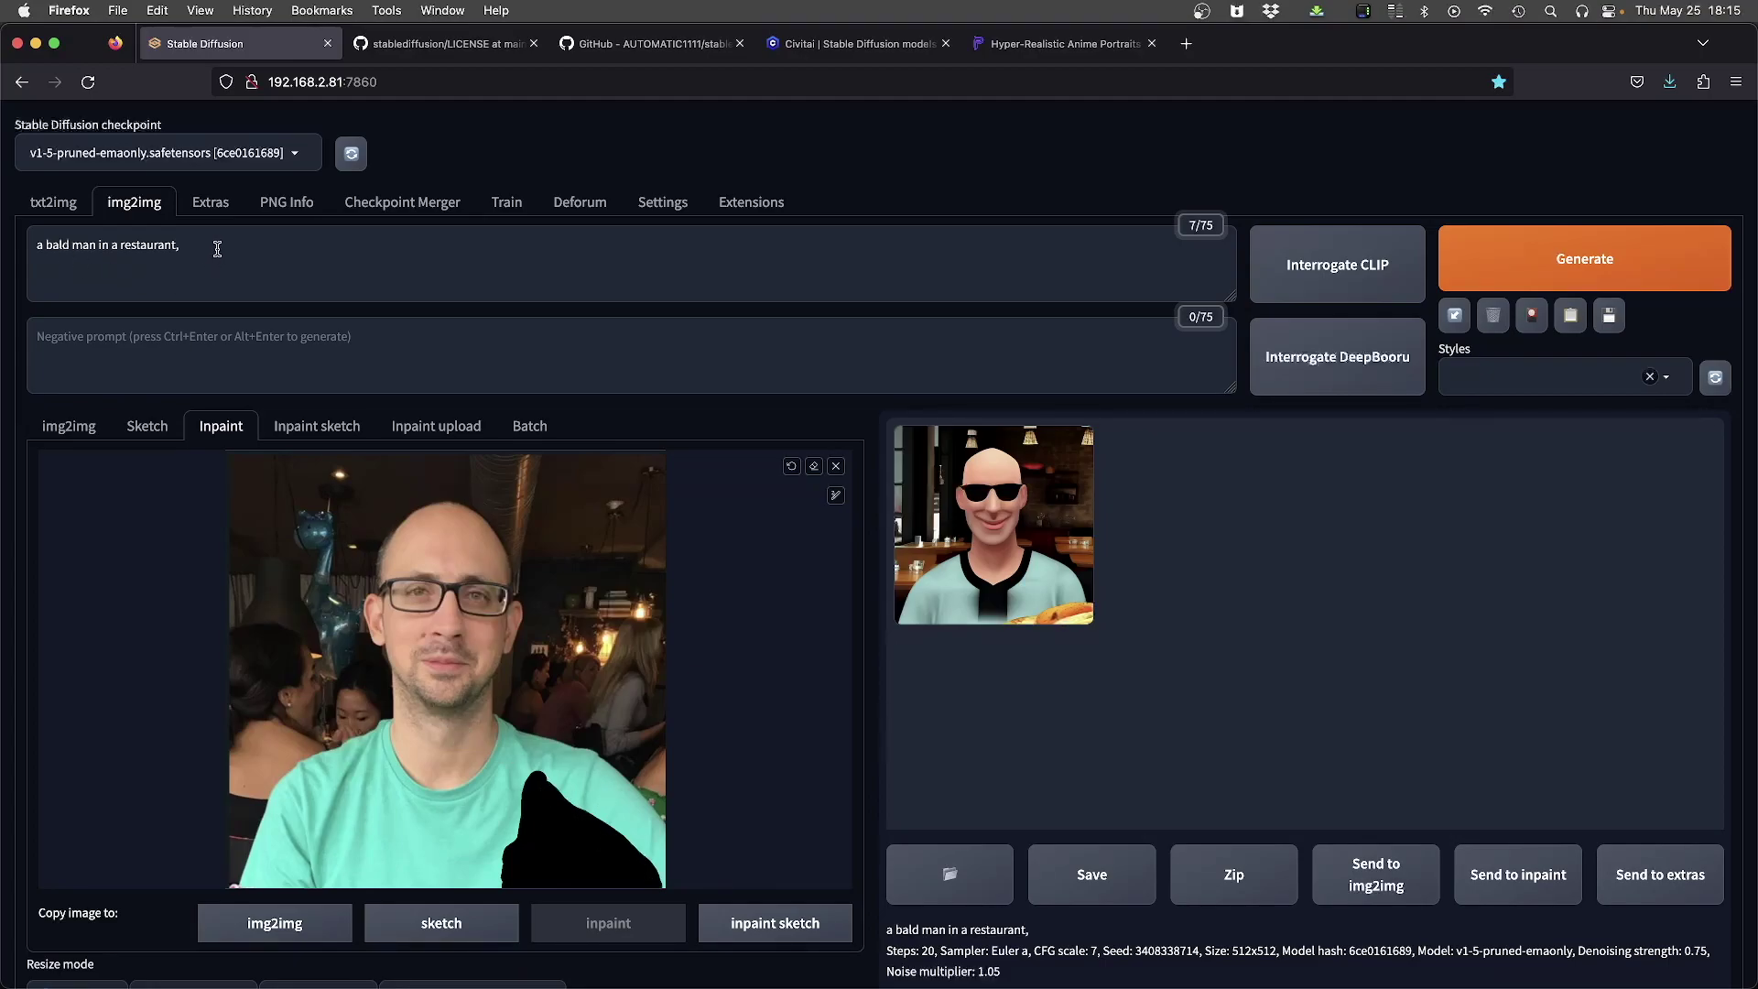
# Step: Review the inpainting settings and generate the masked area with the prompt "a bald man in a restaurant,"
pyautogui.moveTo(217, 246); pyautogui.dragTo(17, 238)
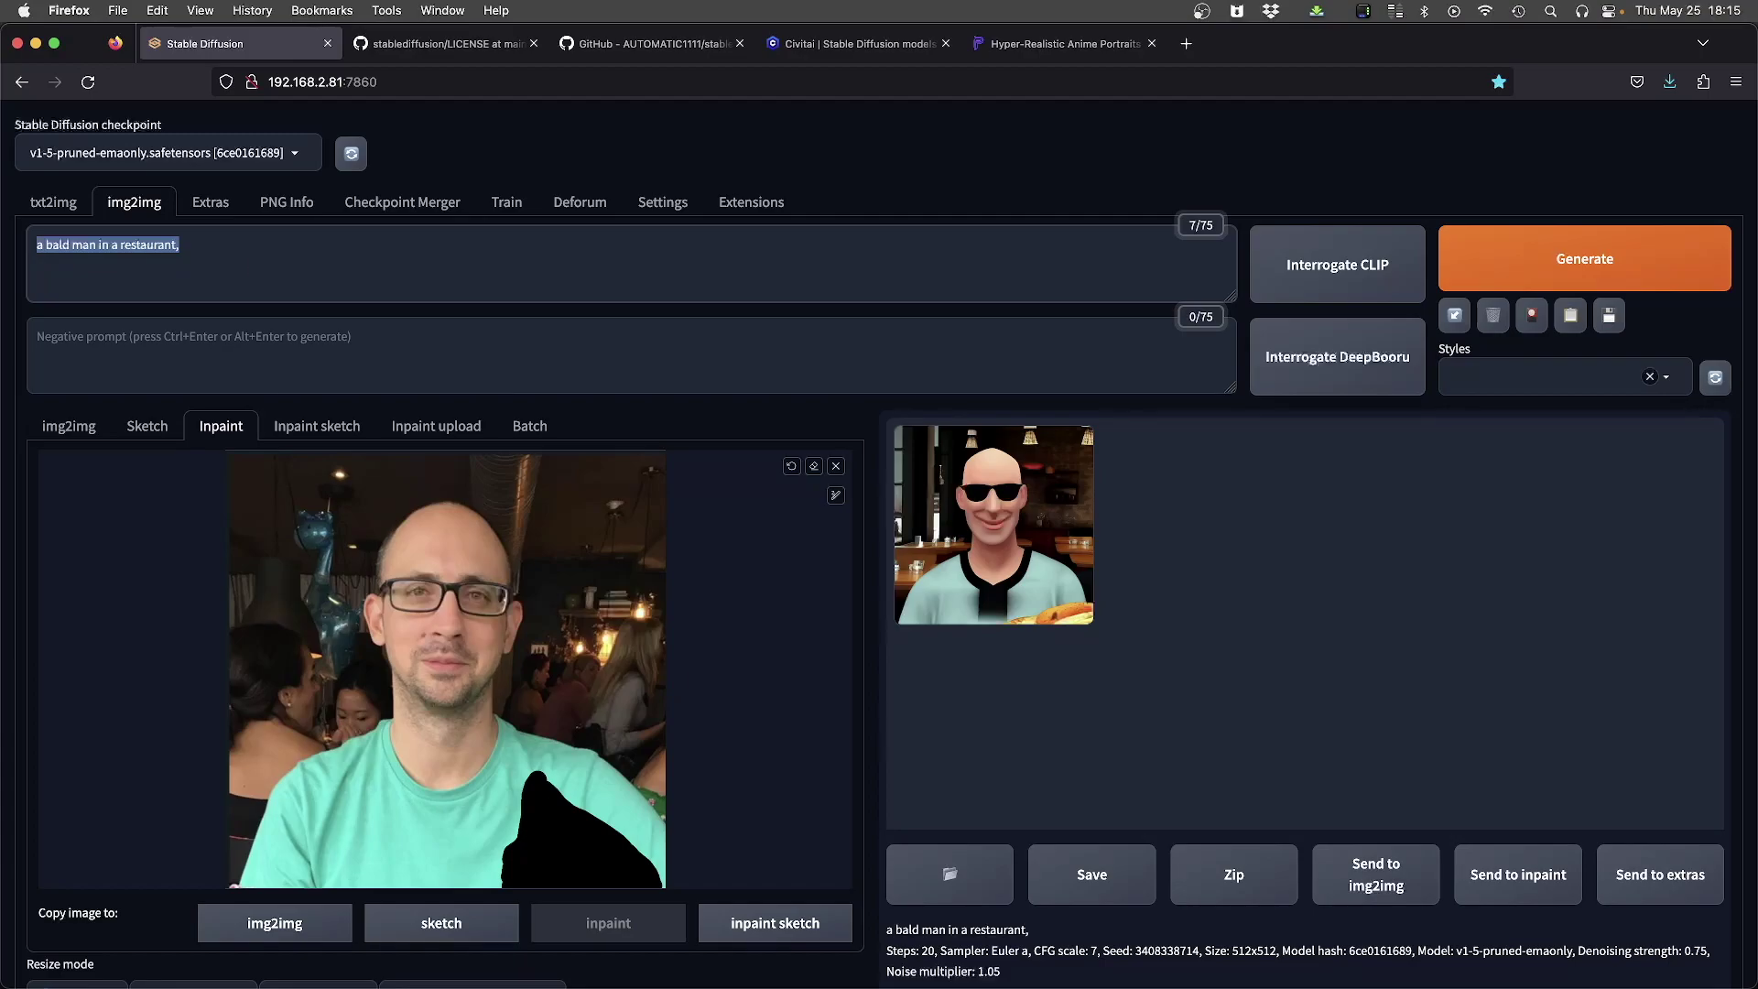
pyautogui.scroll(-5, 38, 791)
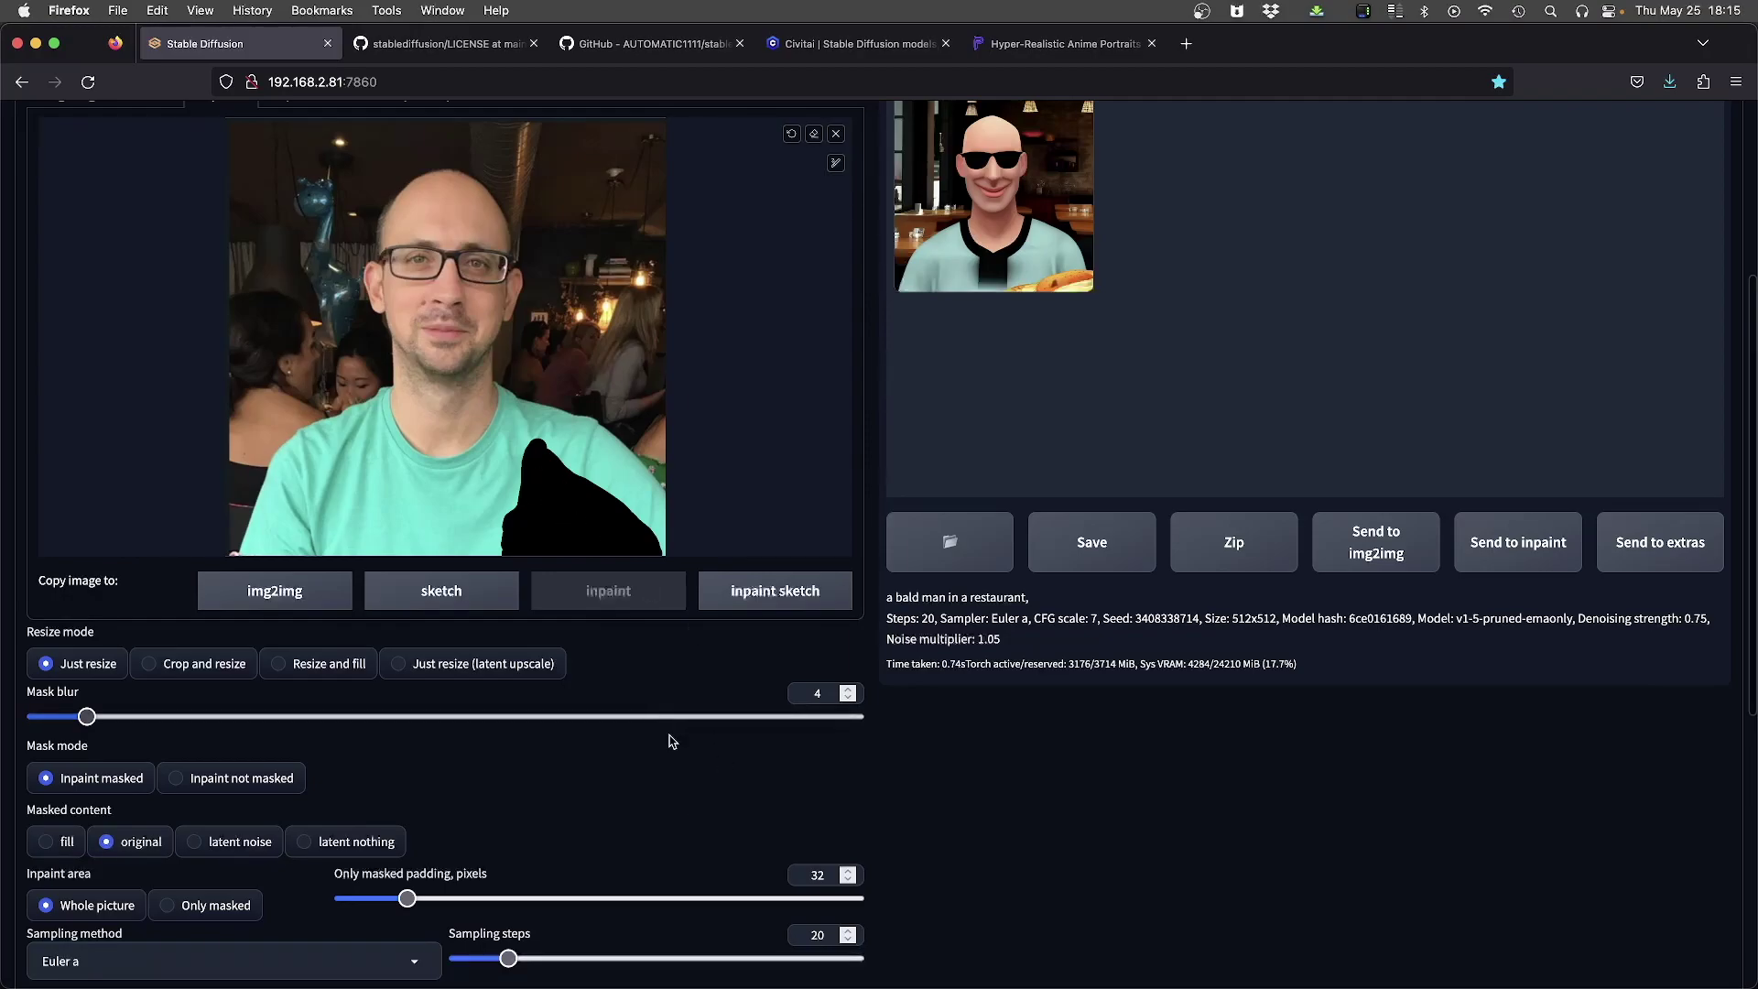
pyautogui.scroll(5, 667, 734)
pyautogui.scroll(-3, 647, 616)
pyautogui.scroll(-7, 647, 616)
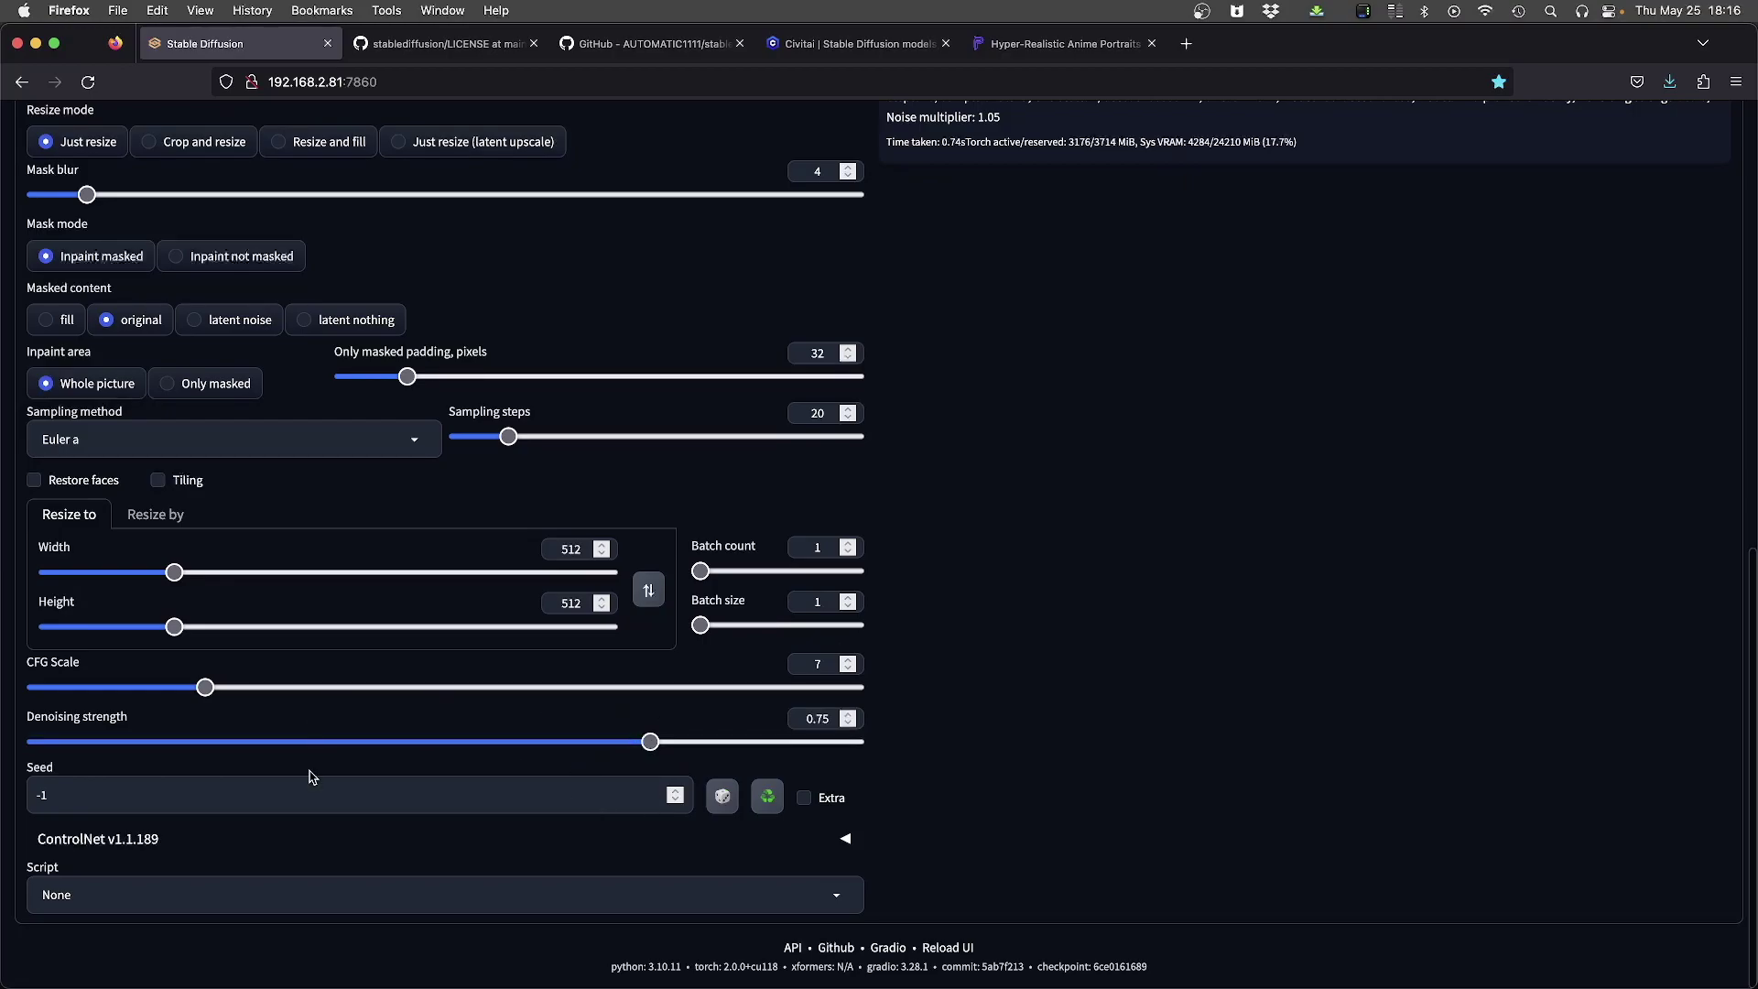
pyautogui.scroll(4, 630, 458)
pyautogui.scroll(3, 634, 468)
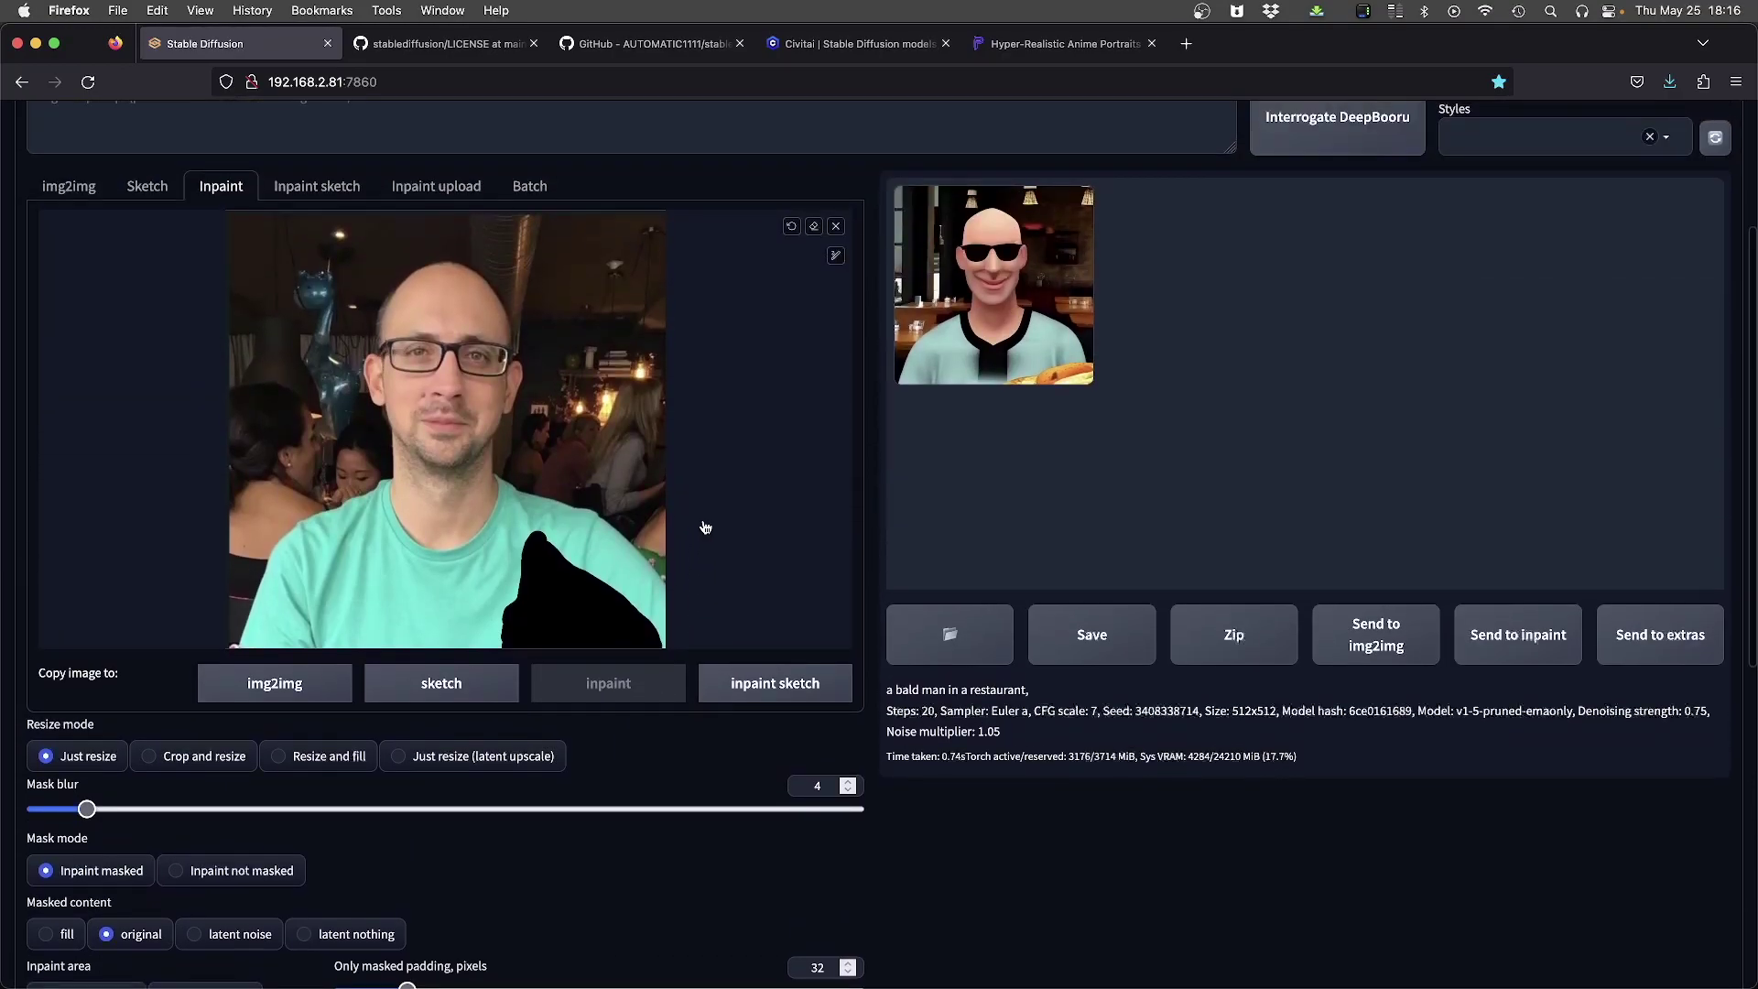
pyautogui.press('super+Return')
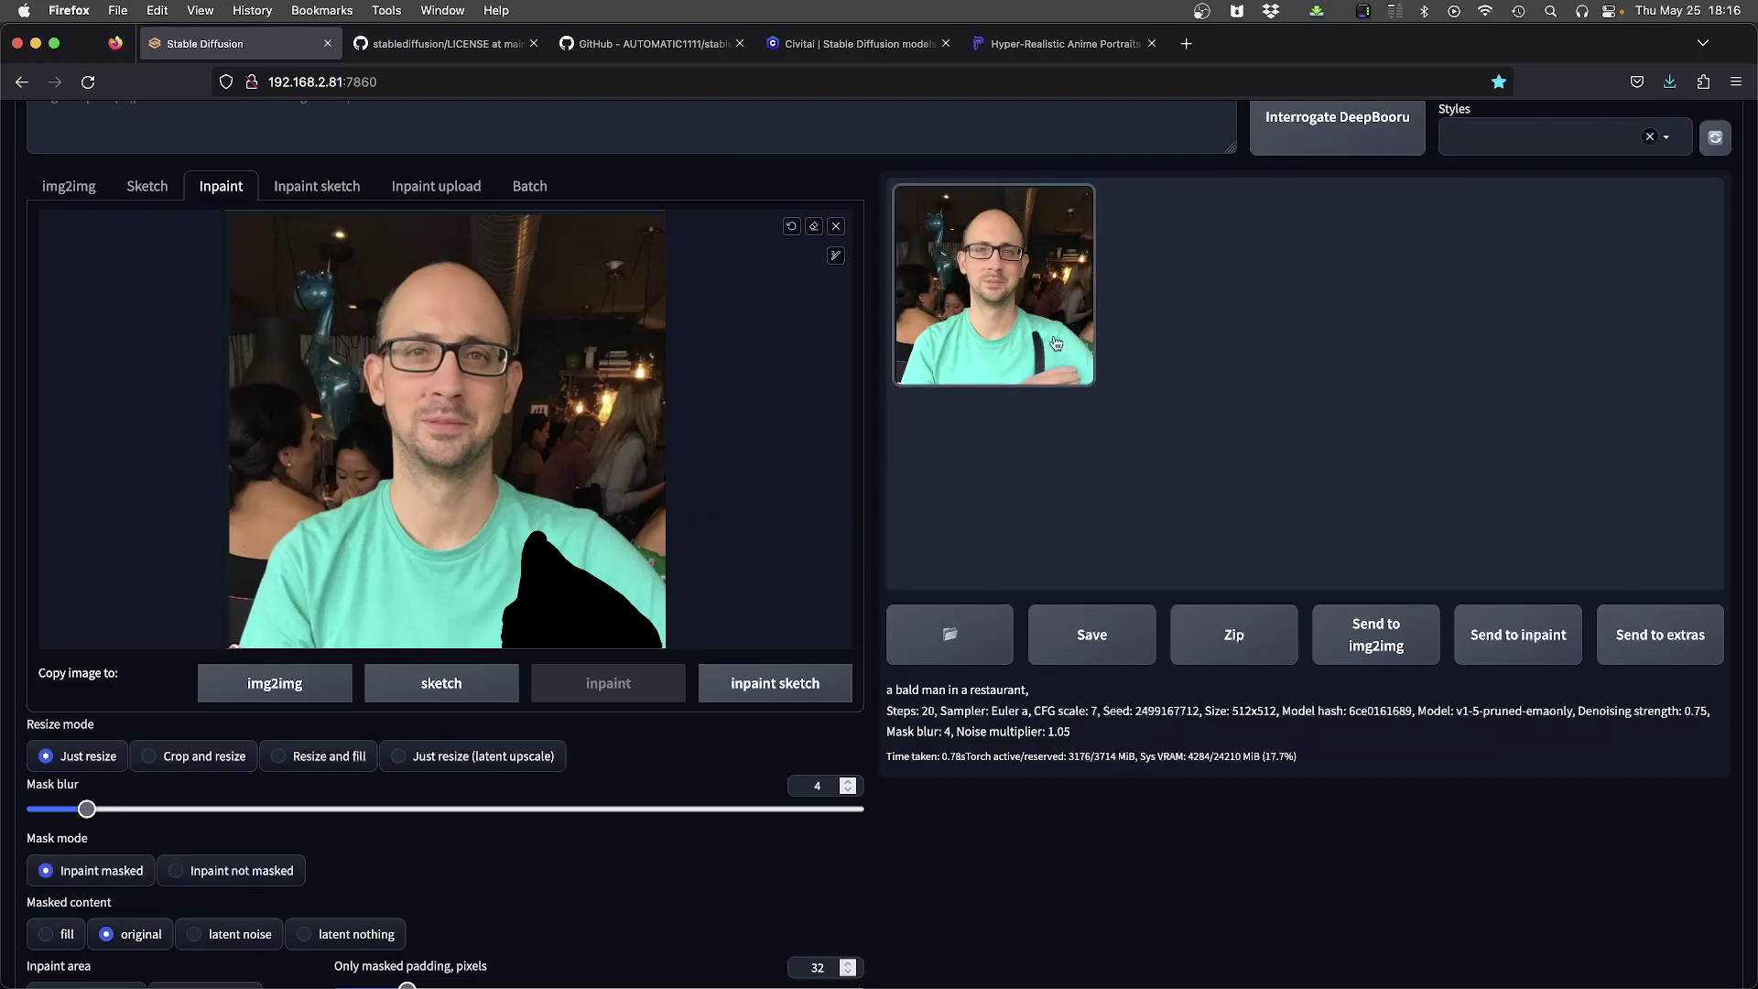
# Step: Replace the prompt with "flowers" and generate several variations of the masked area
pyautogui.scroll(3, 228, 318)
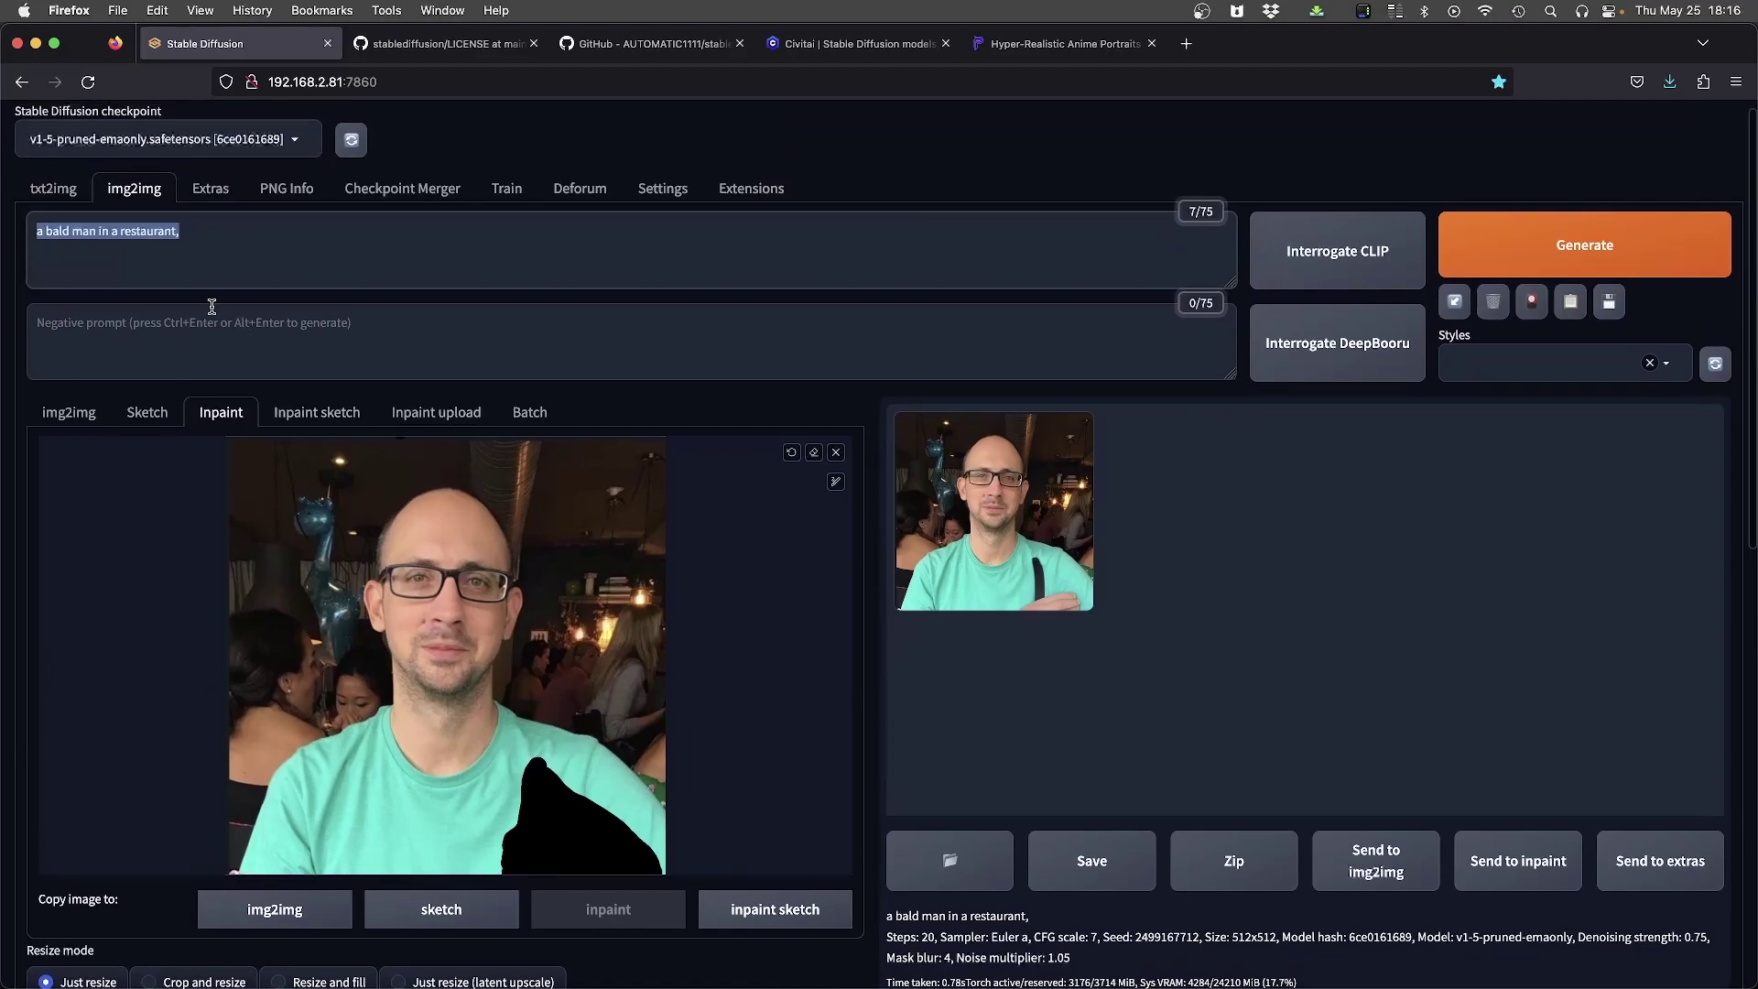
pyautogui.moveTo(194, 233); pyautogui.dragTo(17, 234)
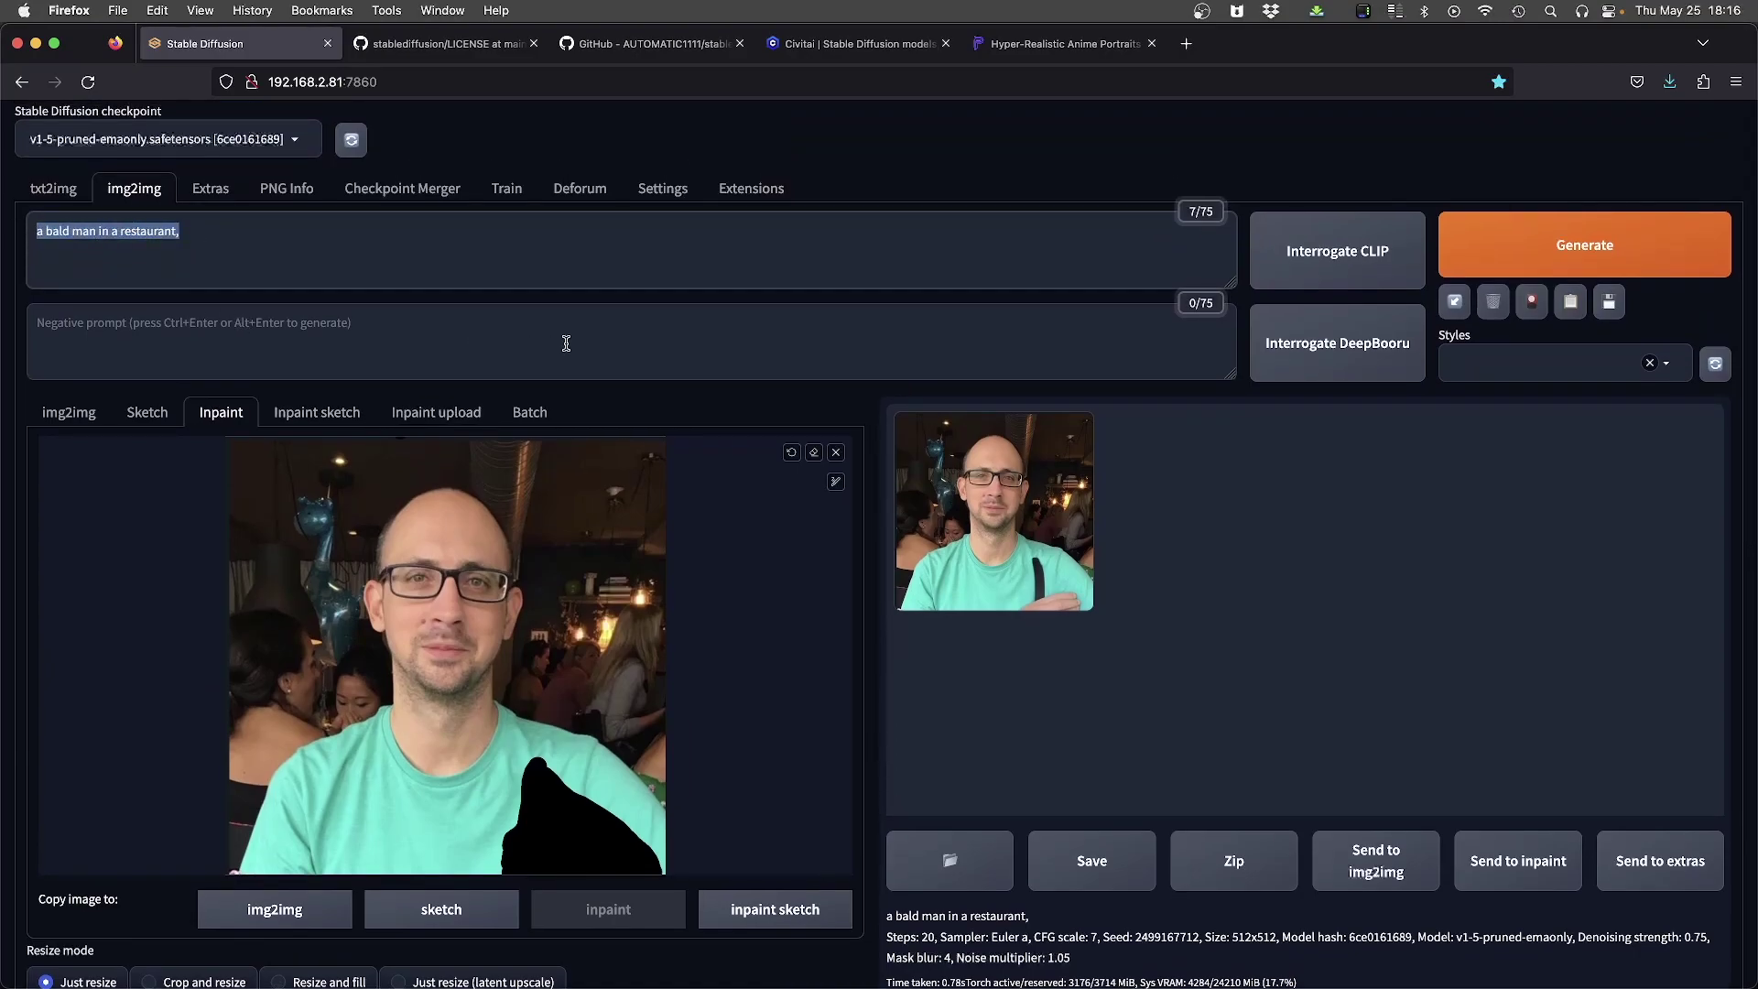
pyautogui.write('f')
pyautogui.hotkey('ctrl', 'Return')
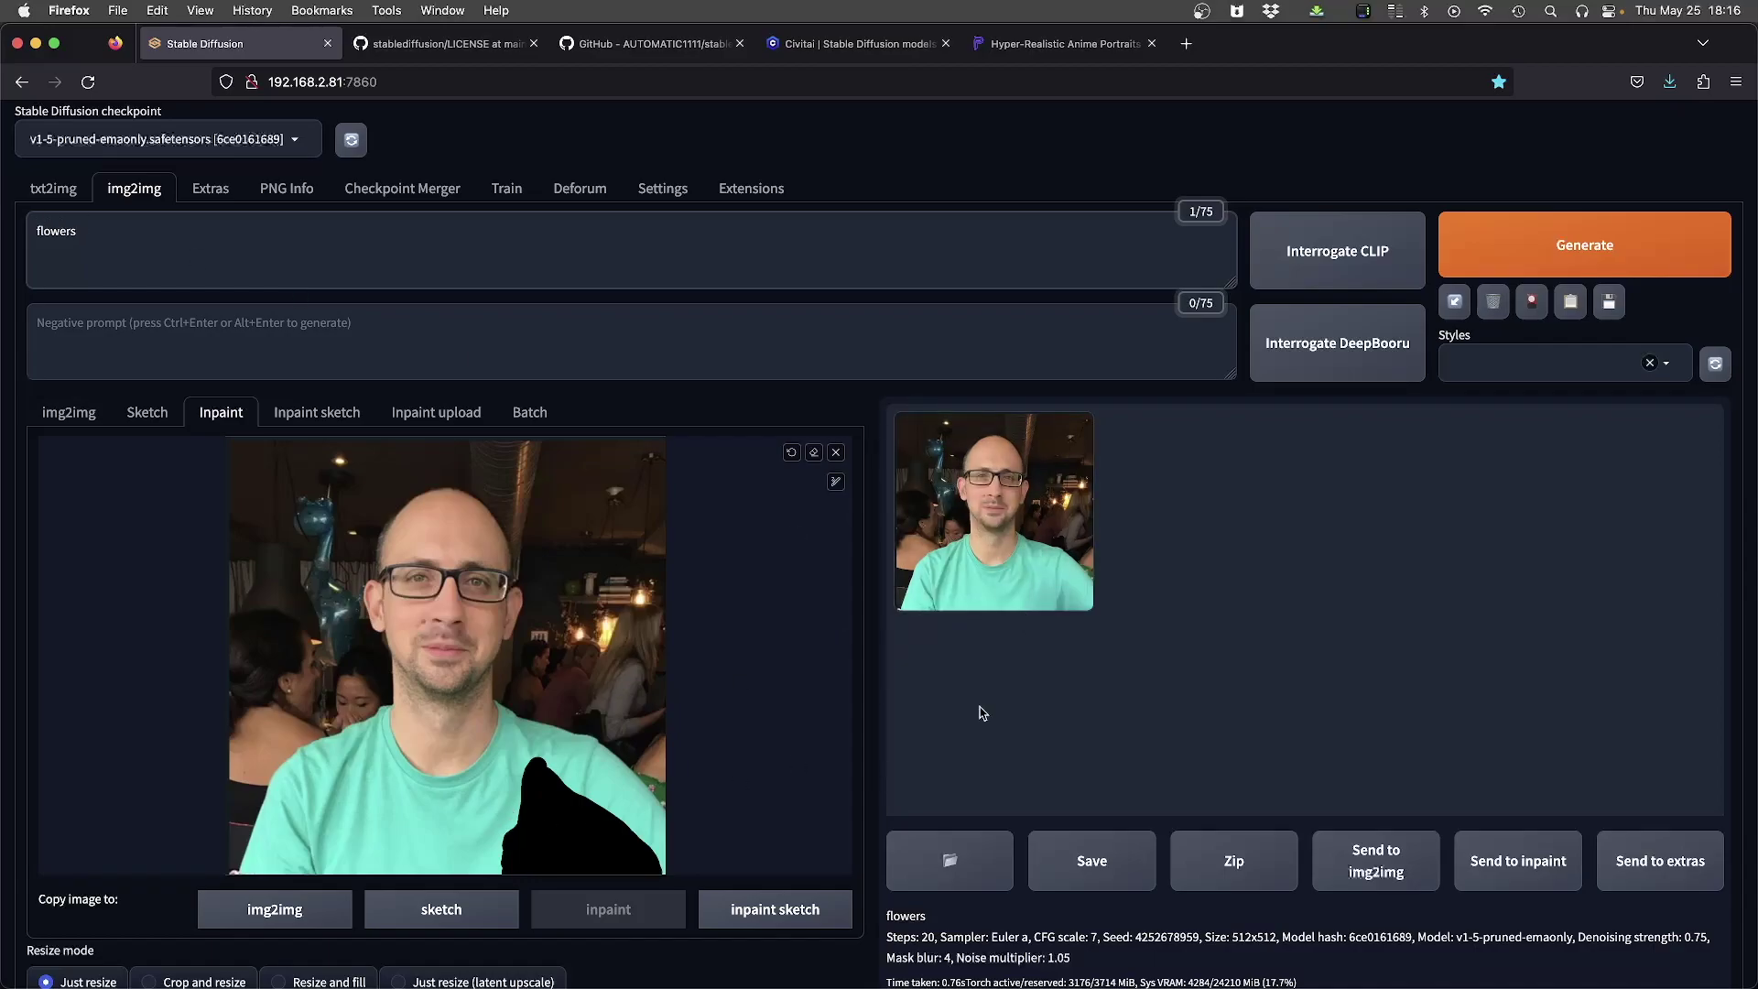
pyautogui.hotkey('ctrl', 'Return')
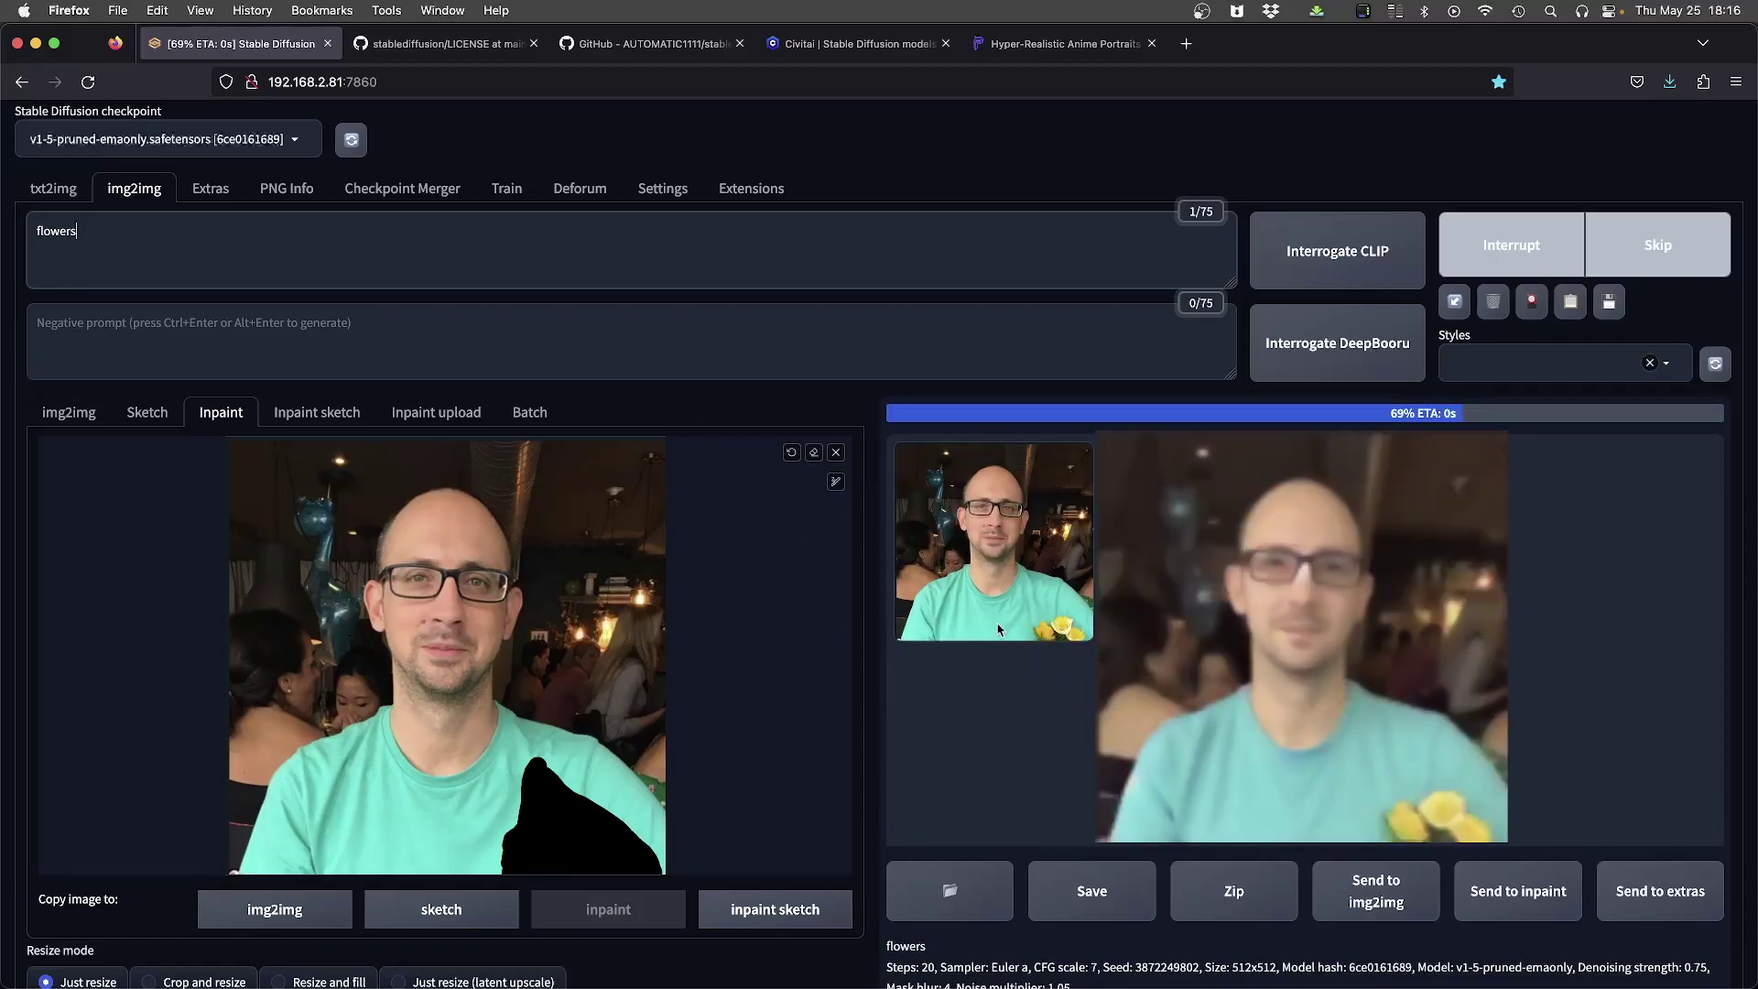
pyautogui.hotkey('ctrl', 'Return')
# Step: Replace the prompt with "t-shirt" and regenerate the masked area
pyautogui.moveTo(232, 222); pyautogui.dragTo(17, 231)
pyautogui.write('t-shirt')
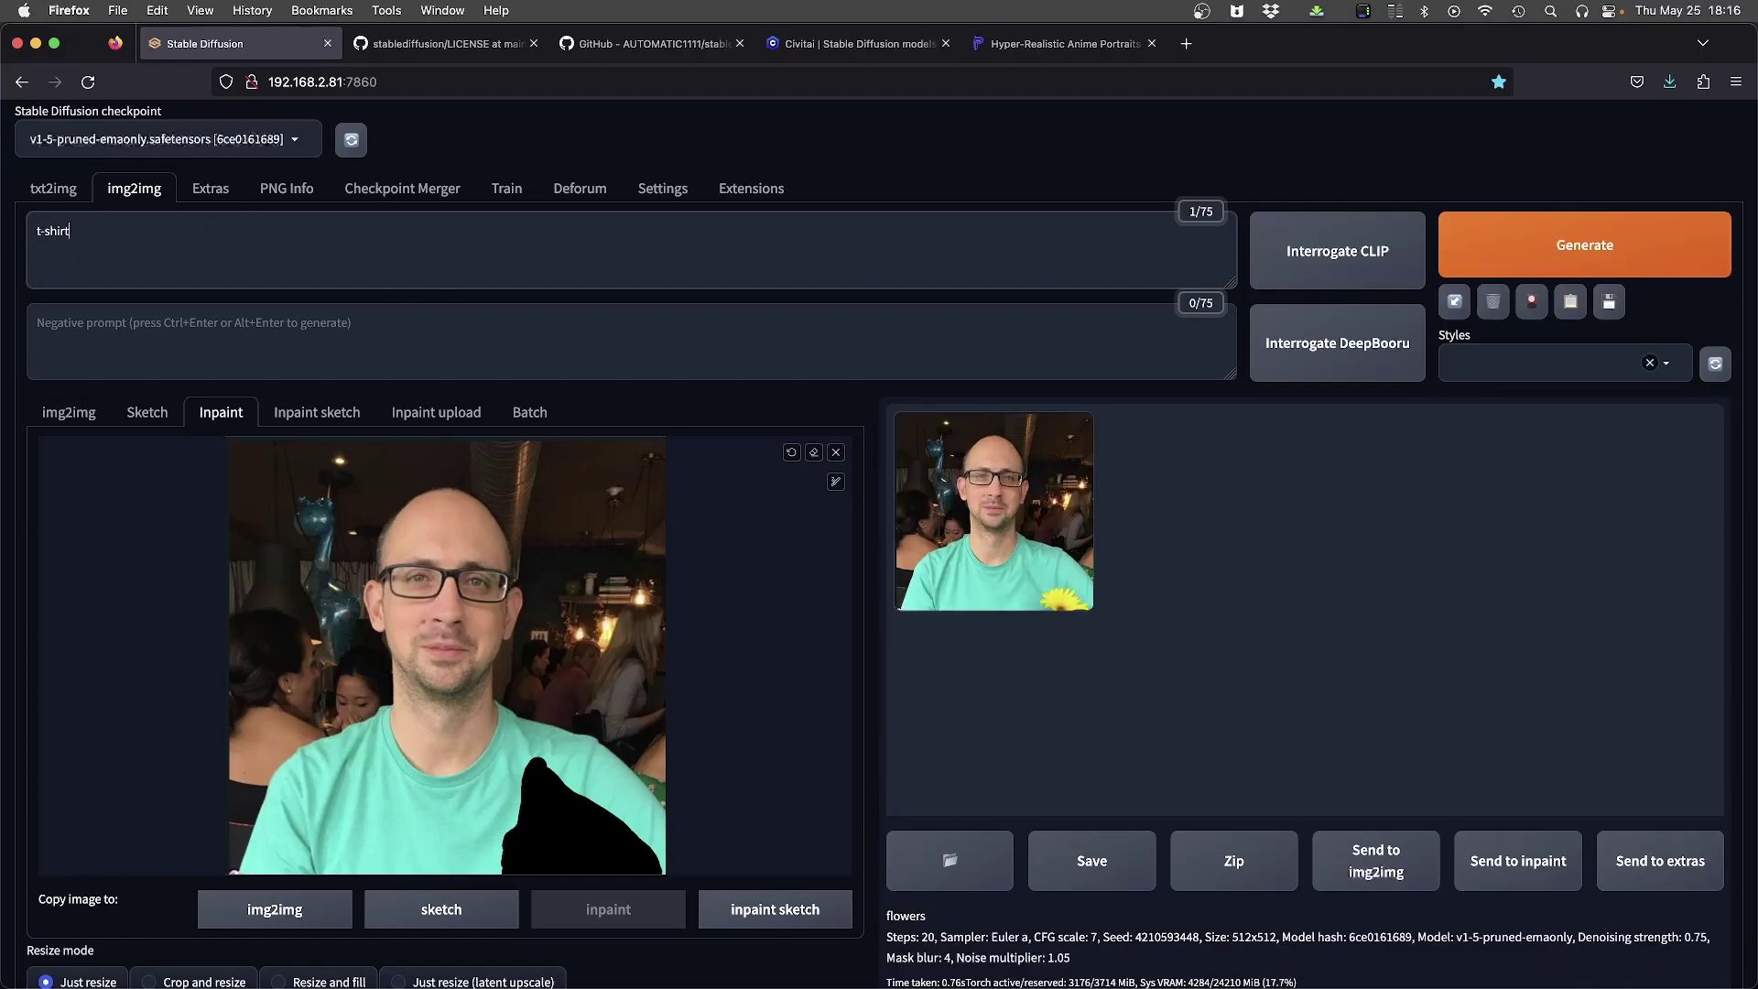
pyautogui.hotkey('ctrl', 'Return')
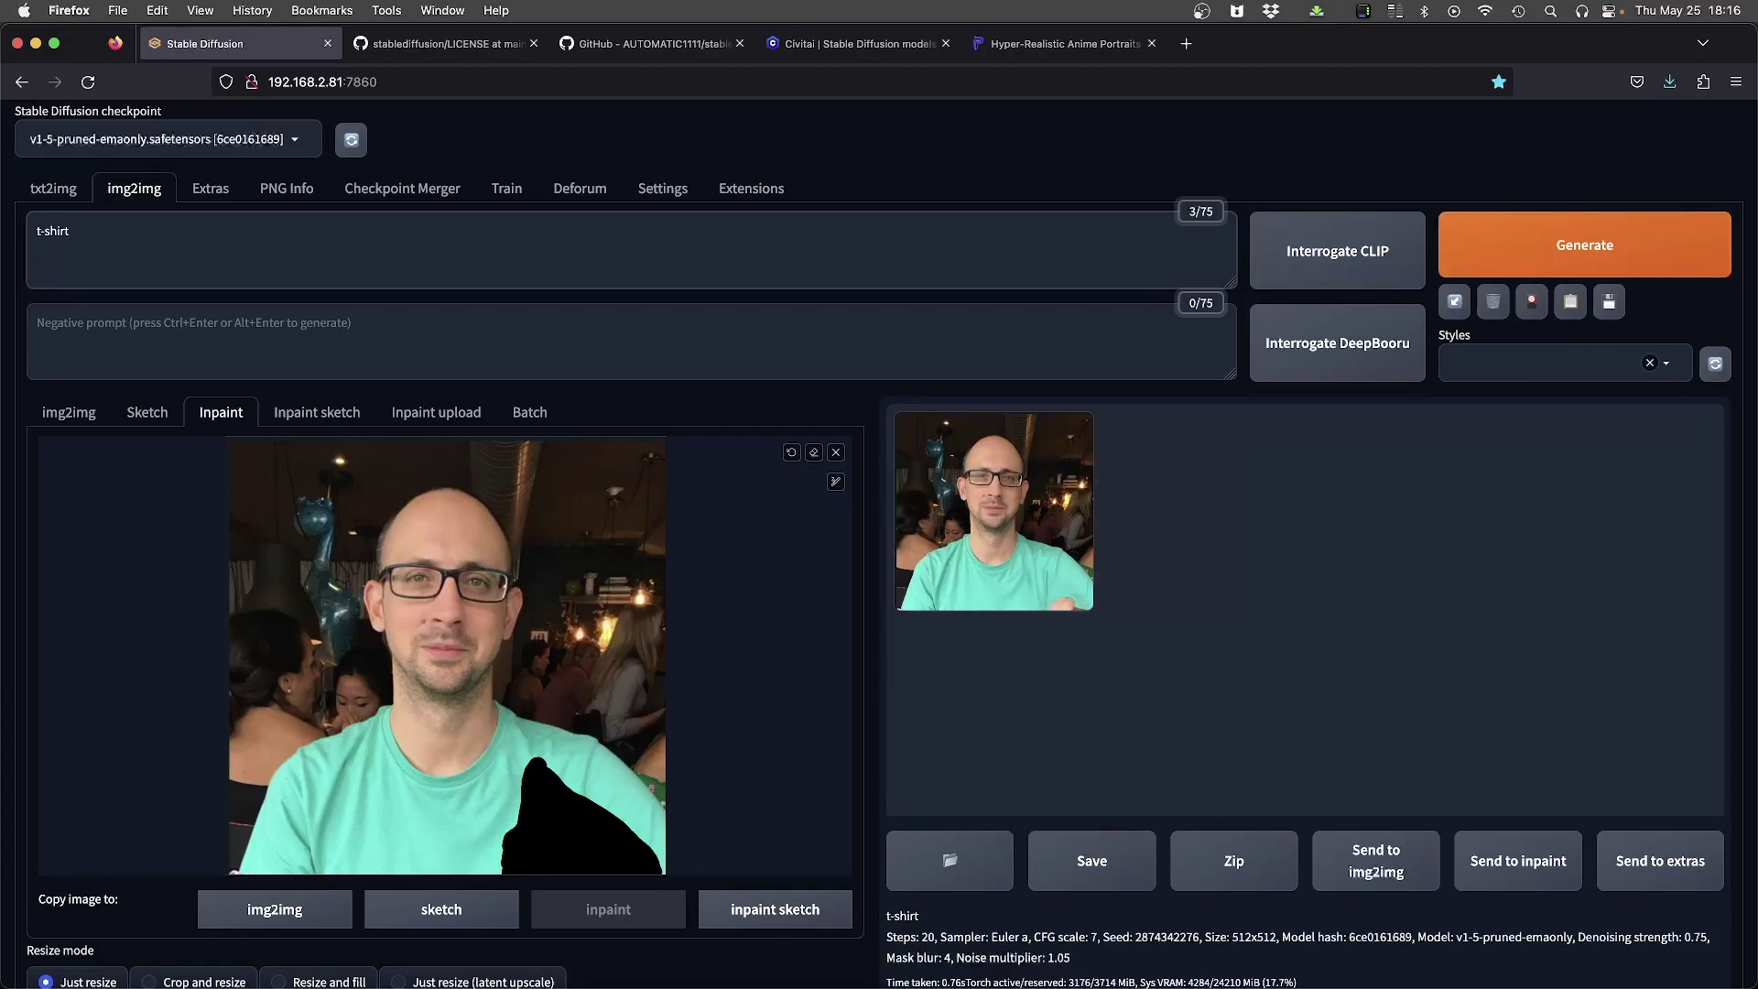
# Step: Set the denoising strength to 0.47 and generate several variations of the masked T-shirt area
pyautogui.scroll(-7, 807, 746)
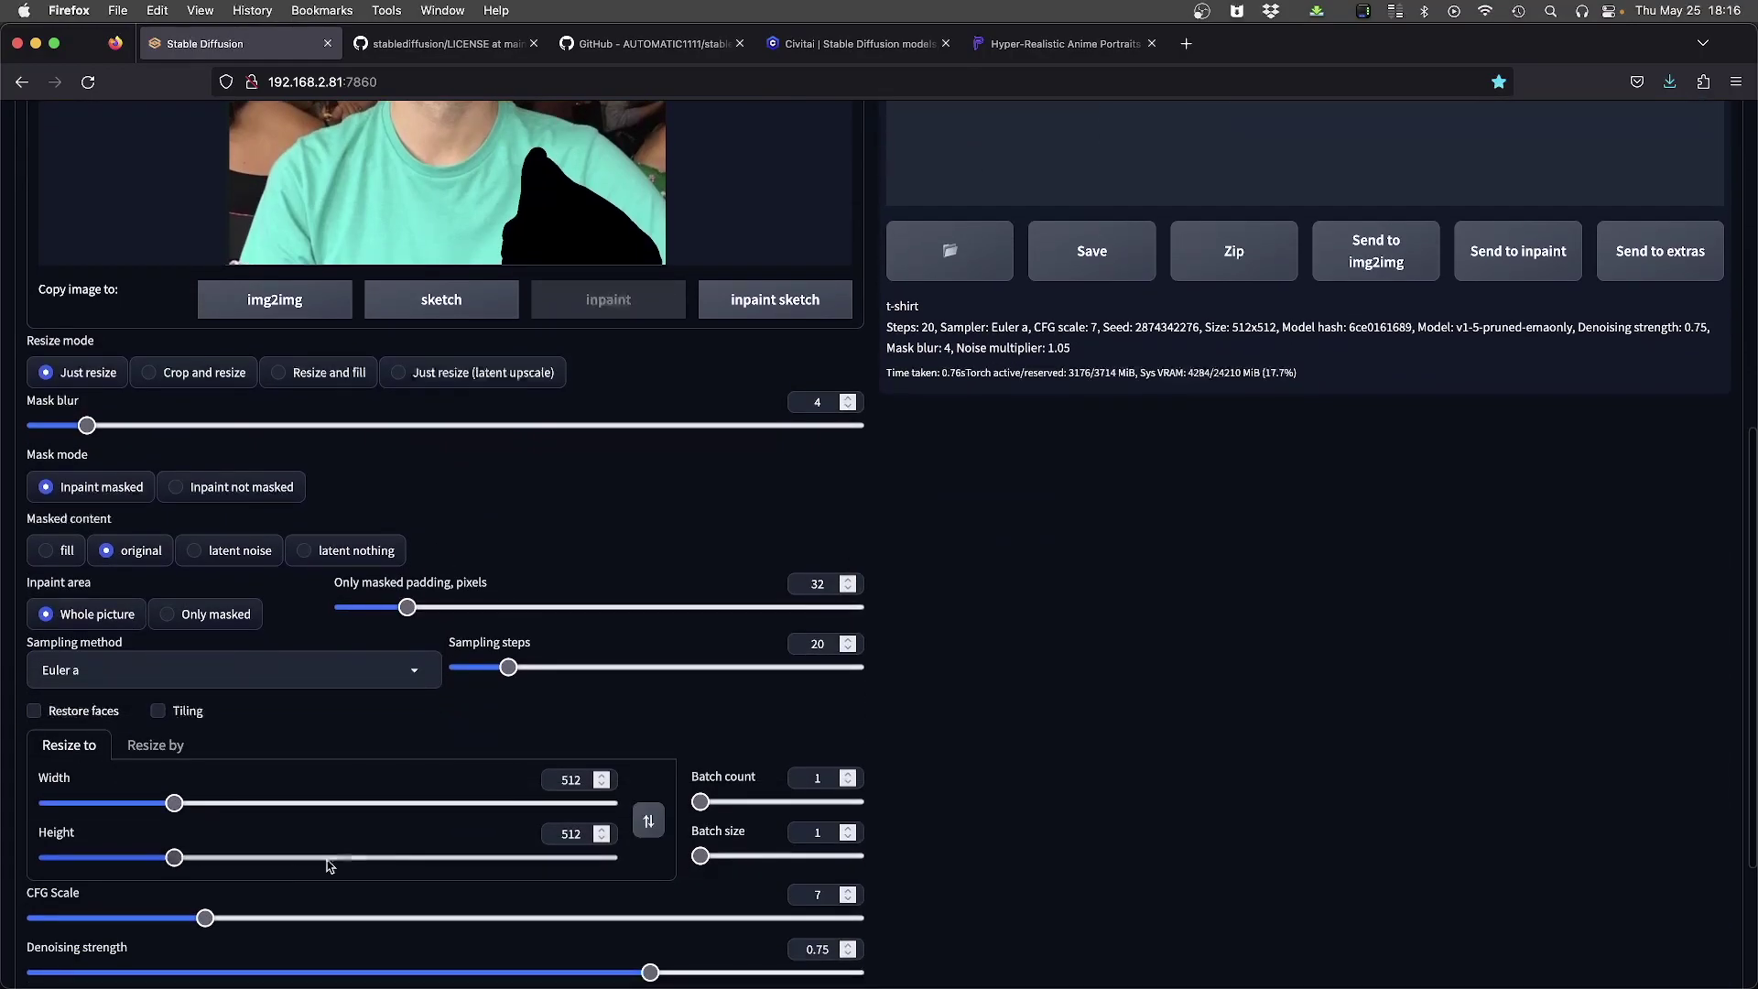
pyautogui.scroll(-2, 322, 867)
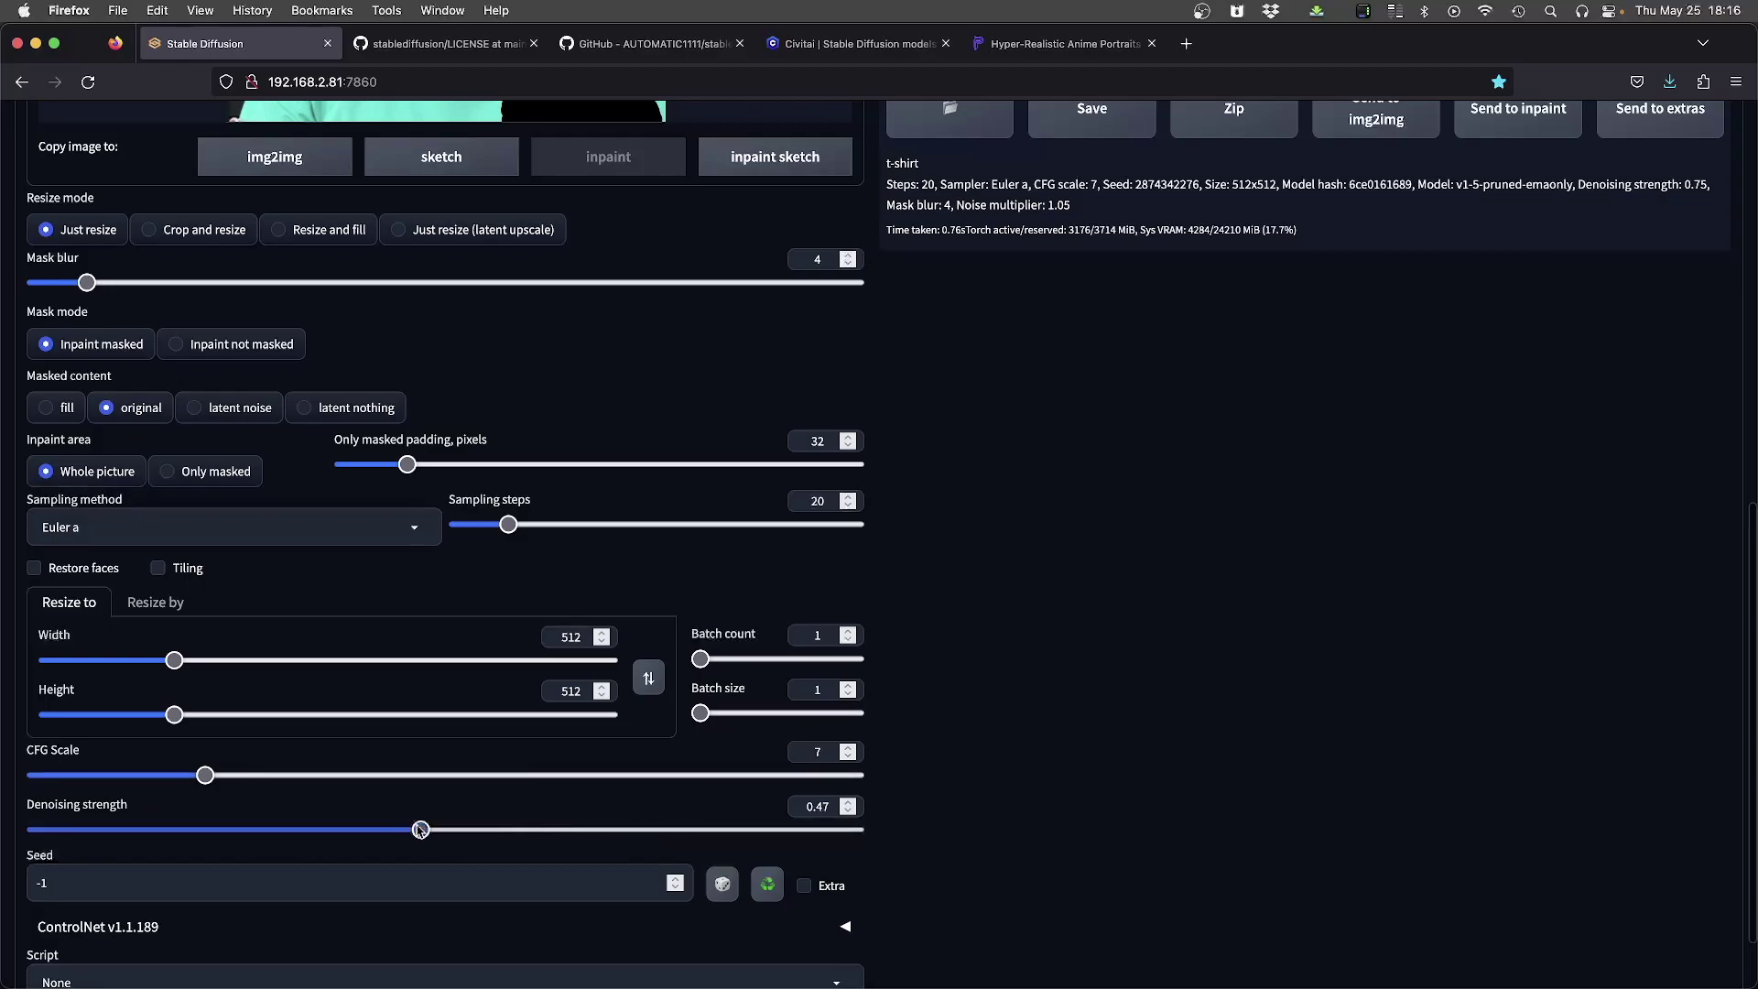
pyautogui.scroll(5, 1053, 786)
pyautogui.scroll(1, 1058, 786)
pyautogui.hotkey('ctrl', 'Return')
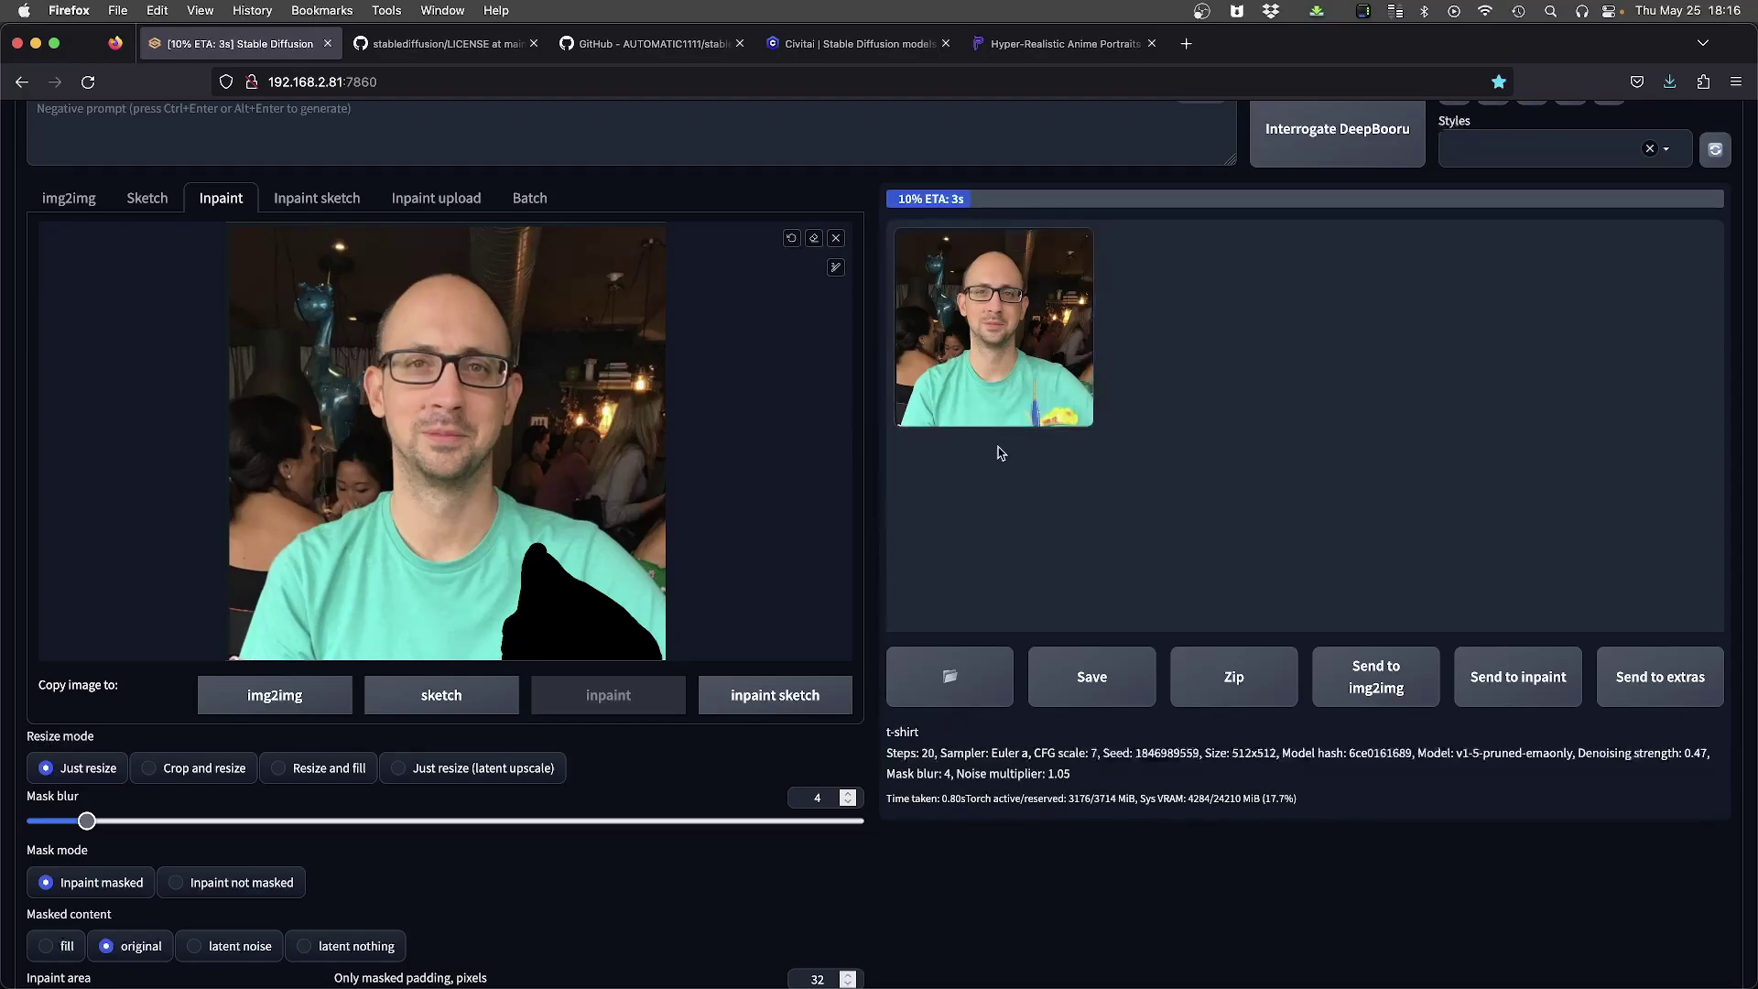
pyautogui.hotkey('ctrl', 'Return')
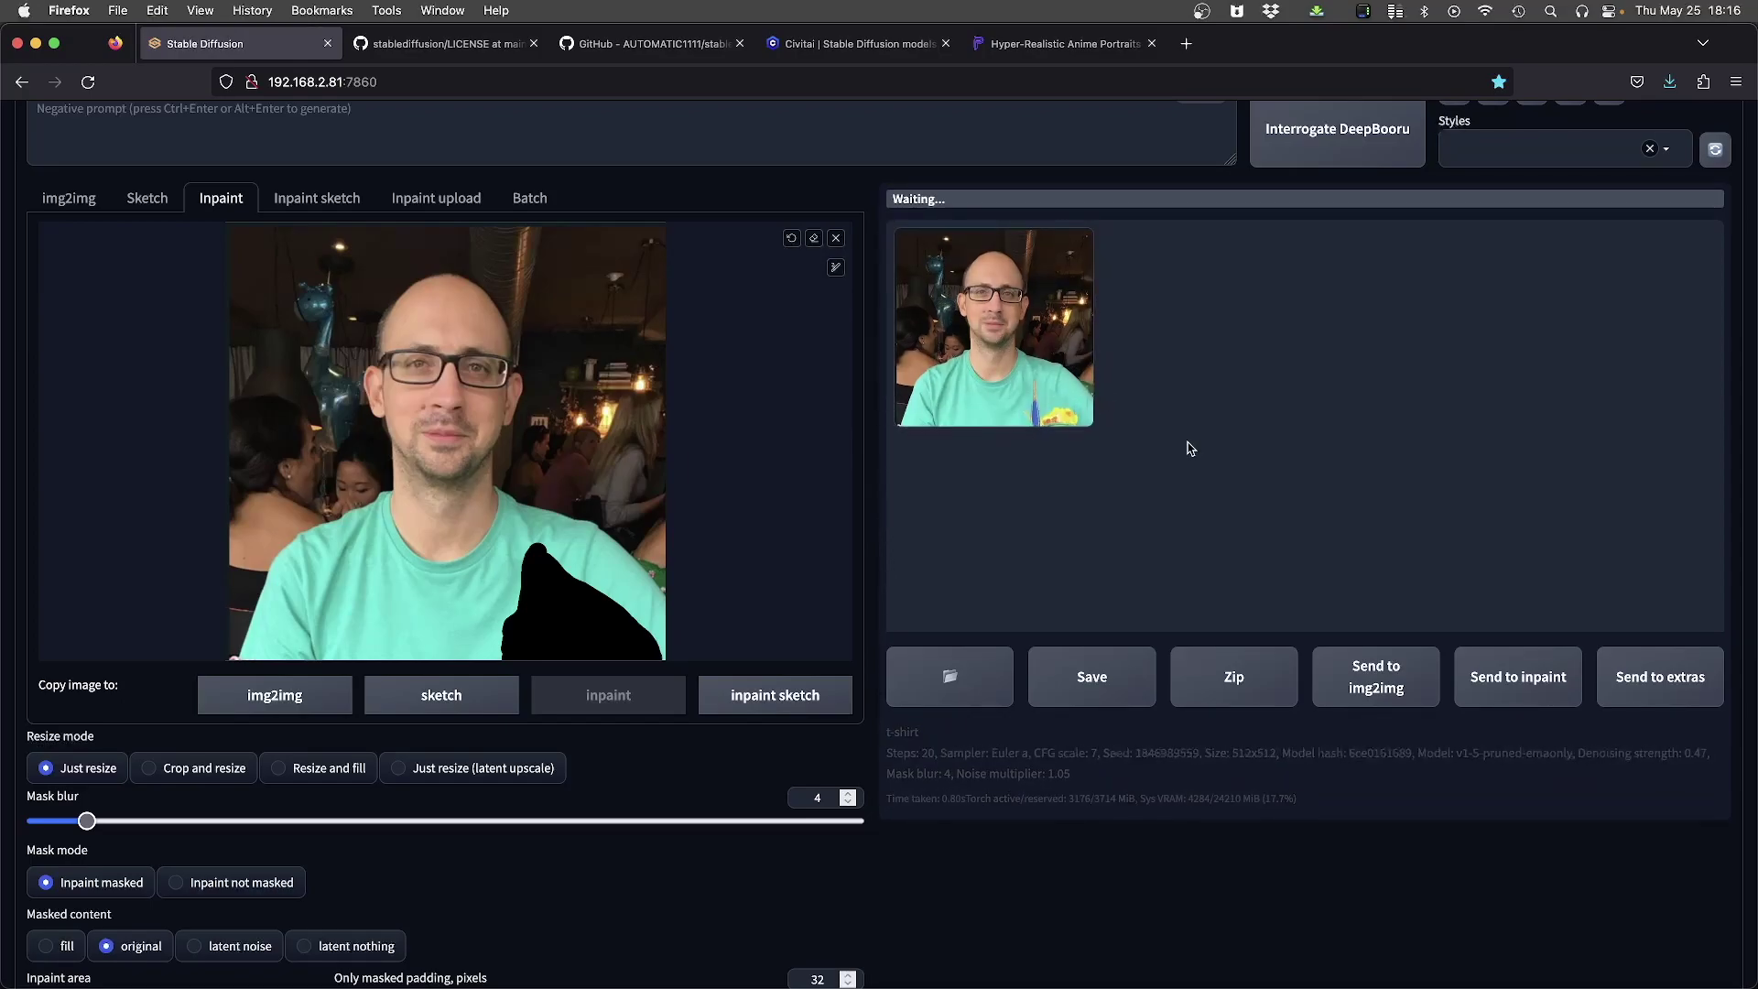
pyautogui.hotkey('ctrl', 'Return')
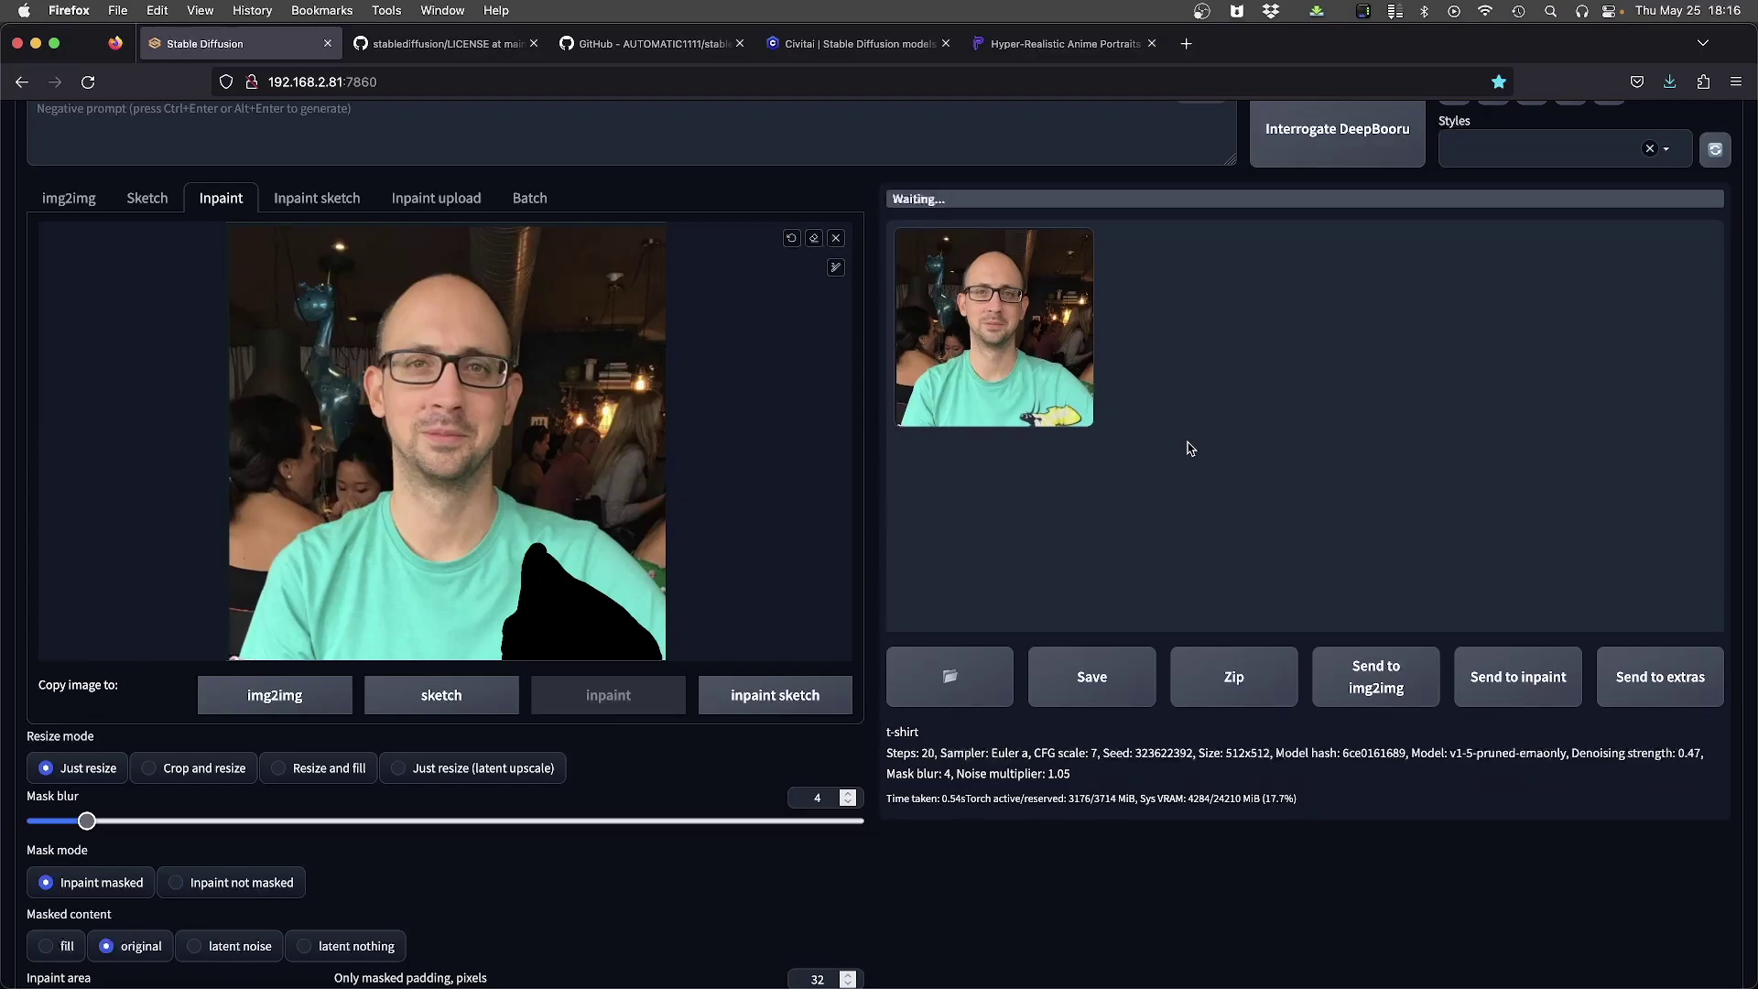
# Step: Set the denoising strength to 0.77 and the CFG scale to 15, then regenerate the masked T-shirt area
pyautogui.scroll(-10, 1181, 402)
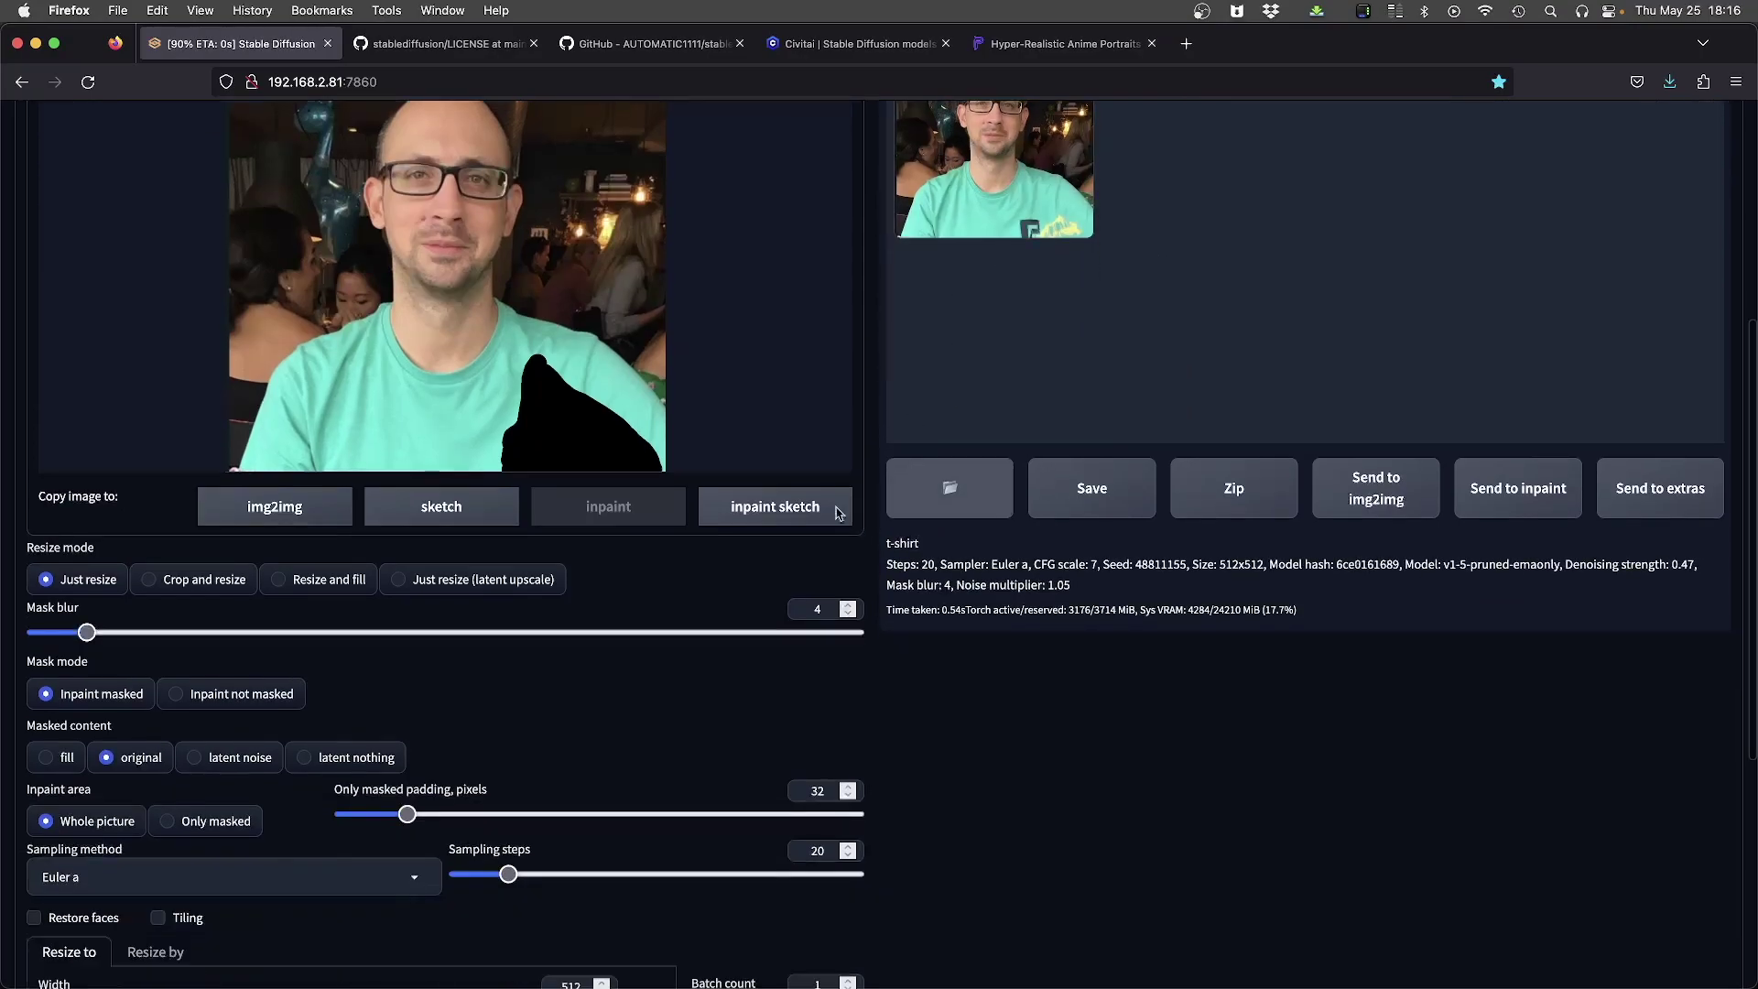
pyautogui.click(666, 763)
pyautogui.moveTo(489, 710); pyautogui.dragTo(431, 711)
pyautogui.scroll(8, 720, 757)
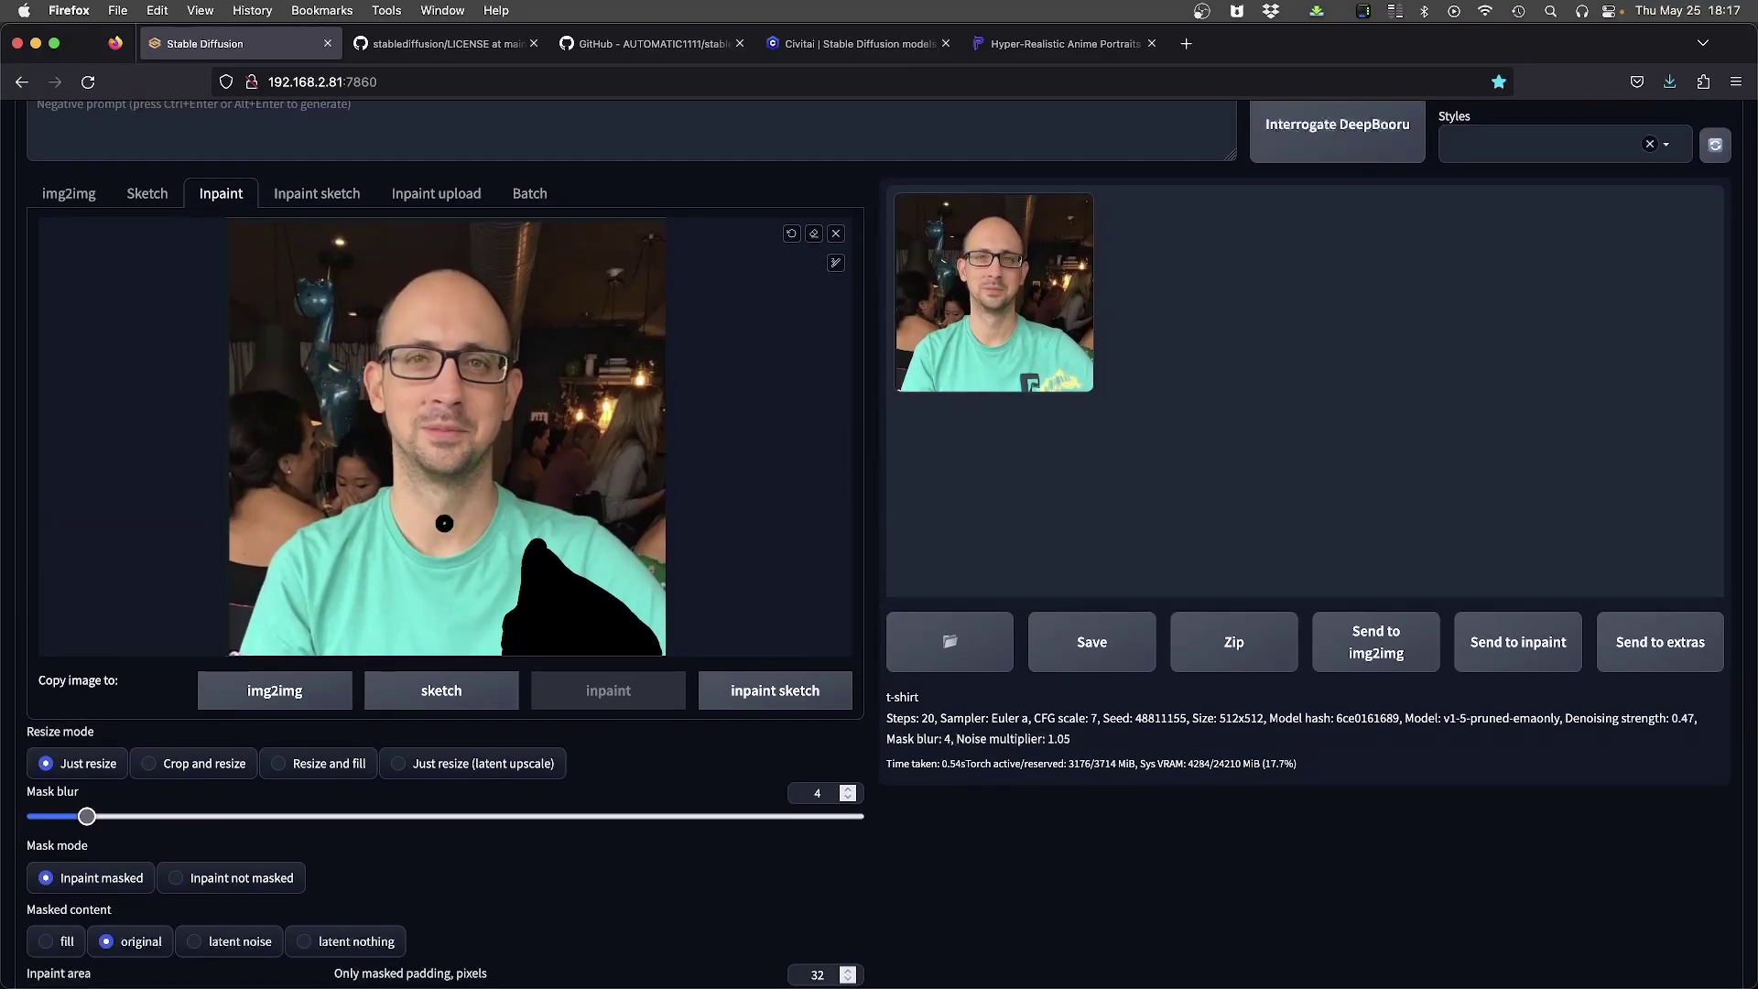
pyautogui.hotkey('ctrl', 'Return')
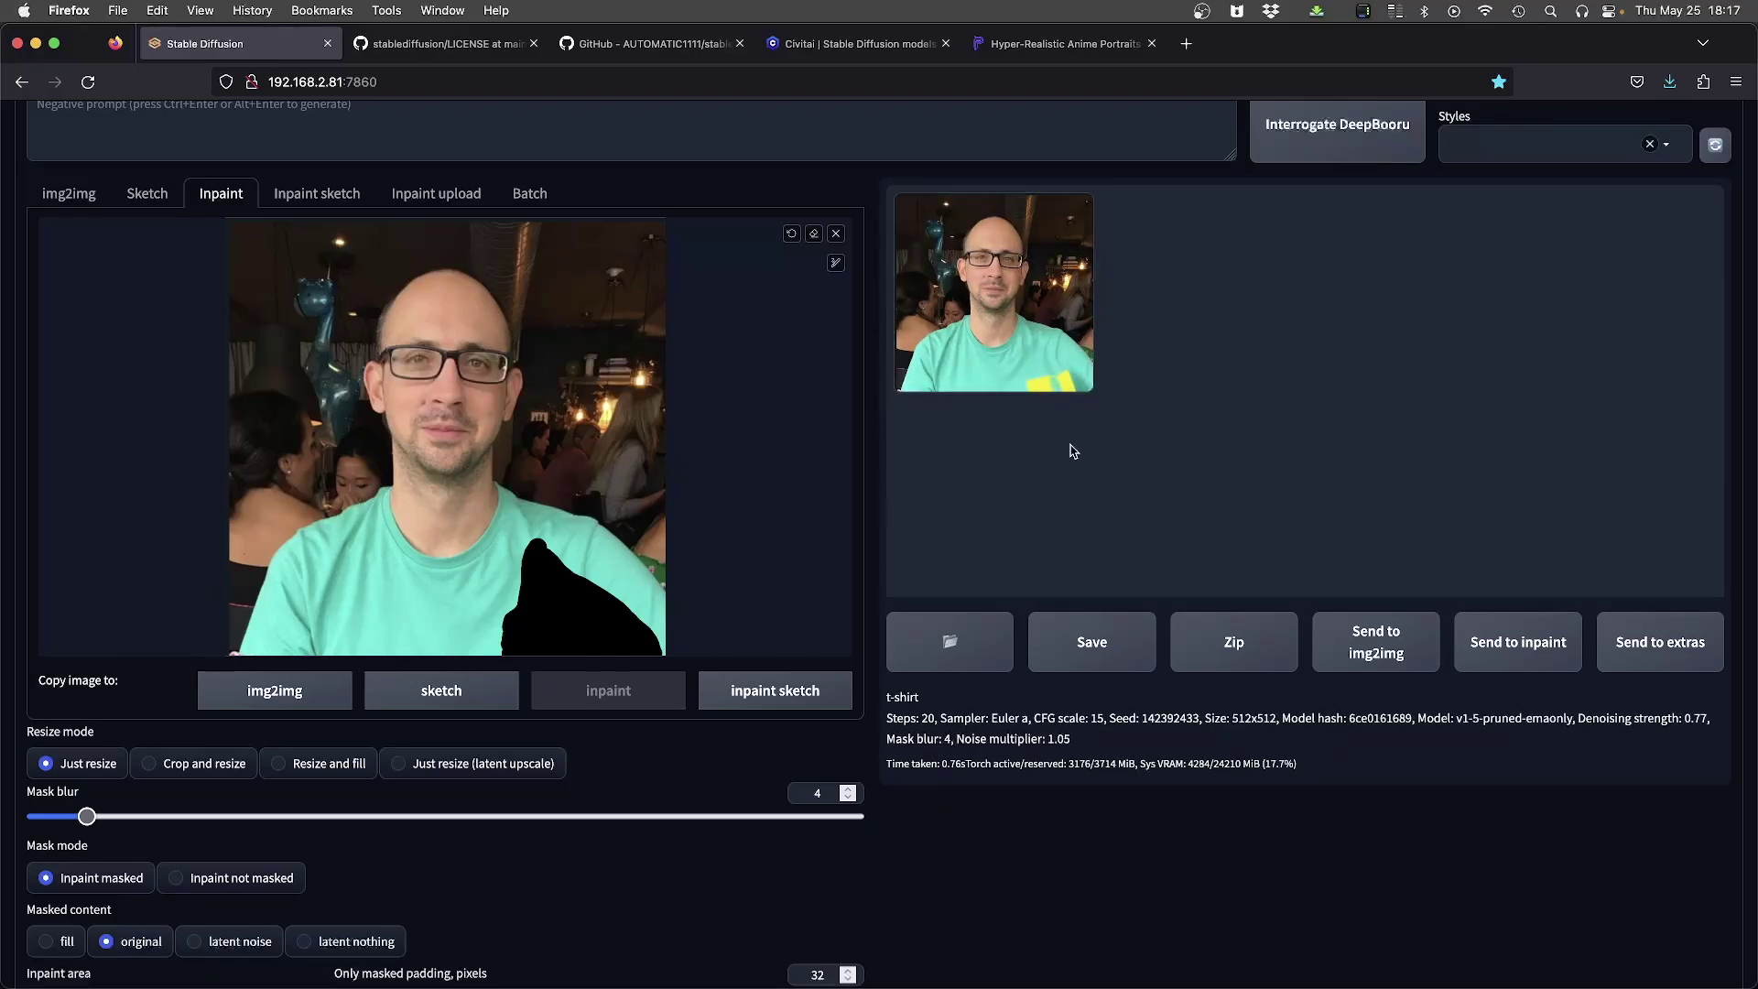
pyautogui.scroll(2, 976, 510)
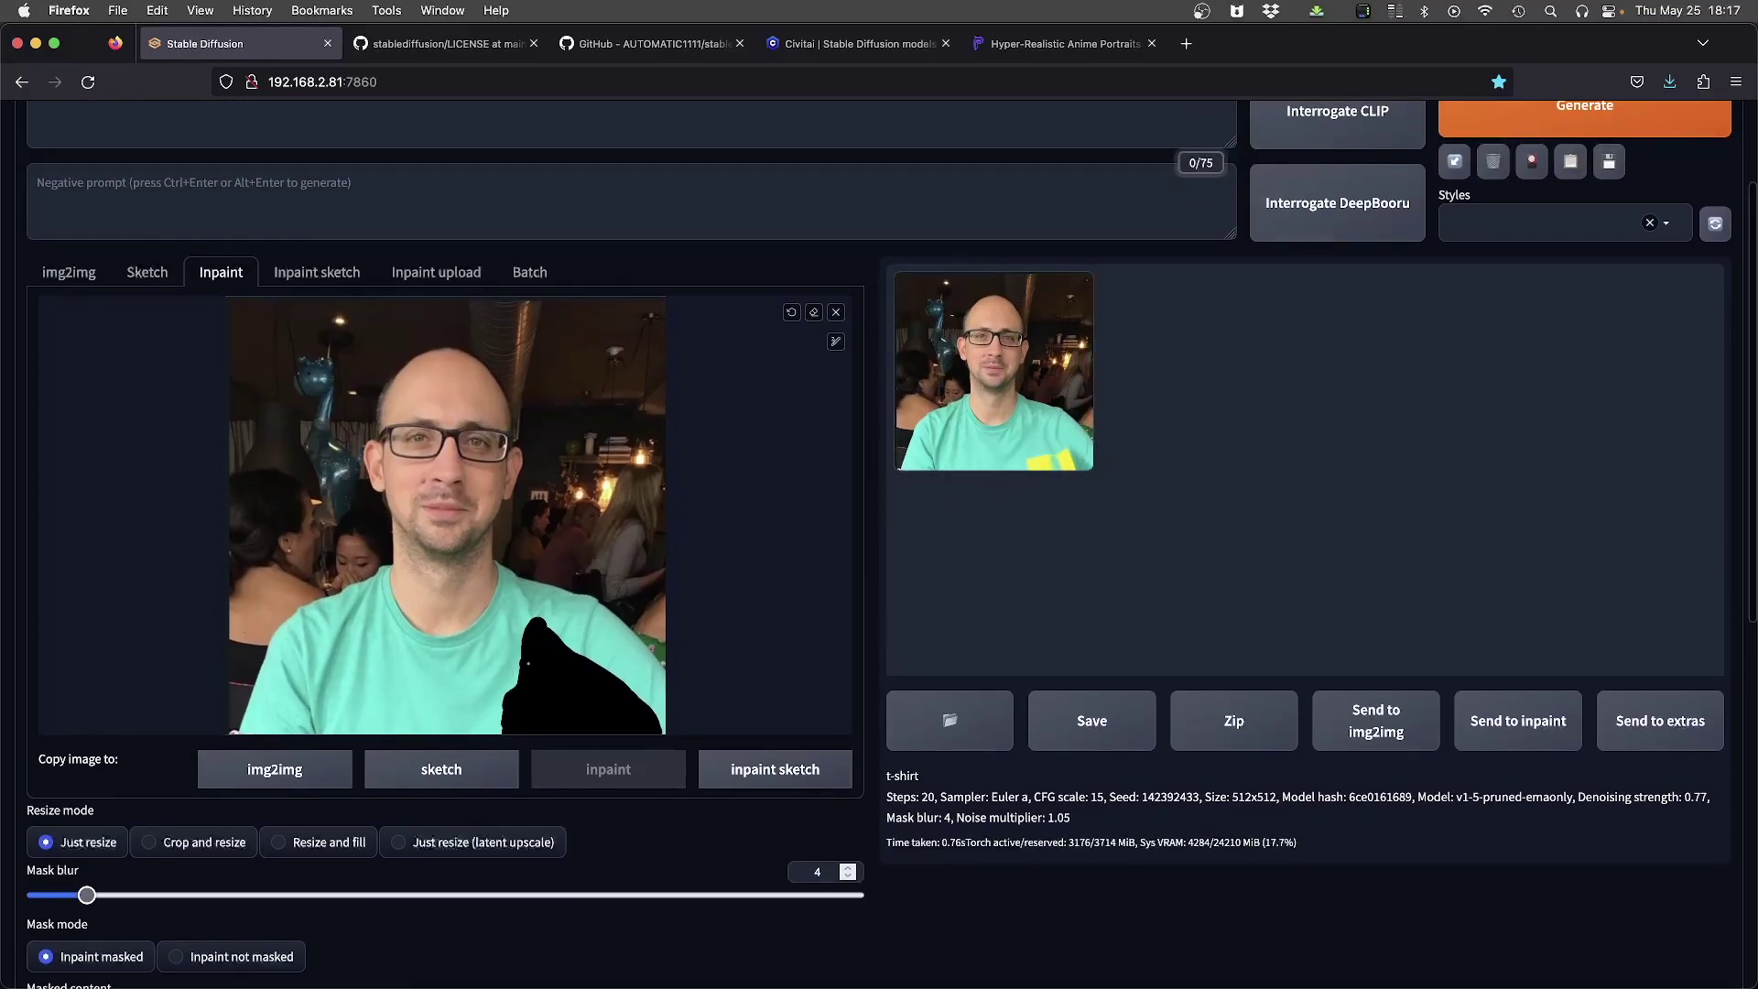
# Step: Enter "logo, brand, stamps, hand" as the negative prompt for the masked T-shirt area
pyautogui.scroll(2, 692, 553)
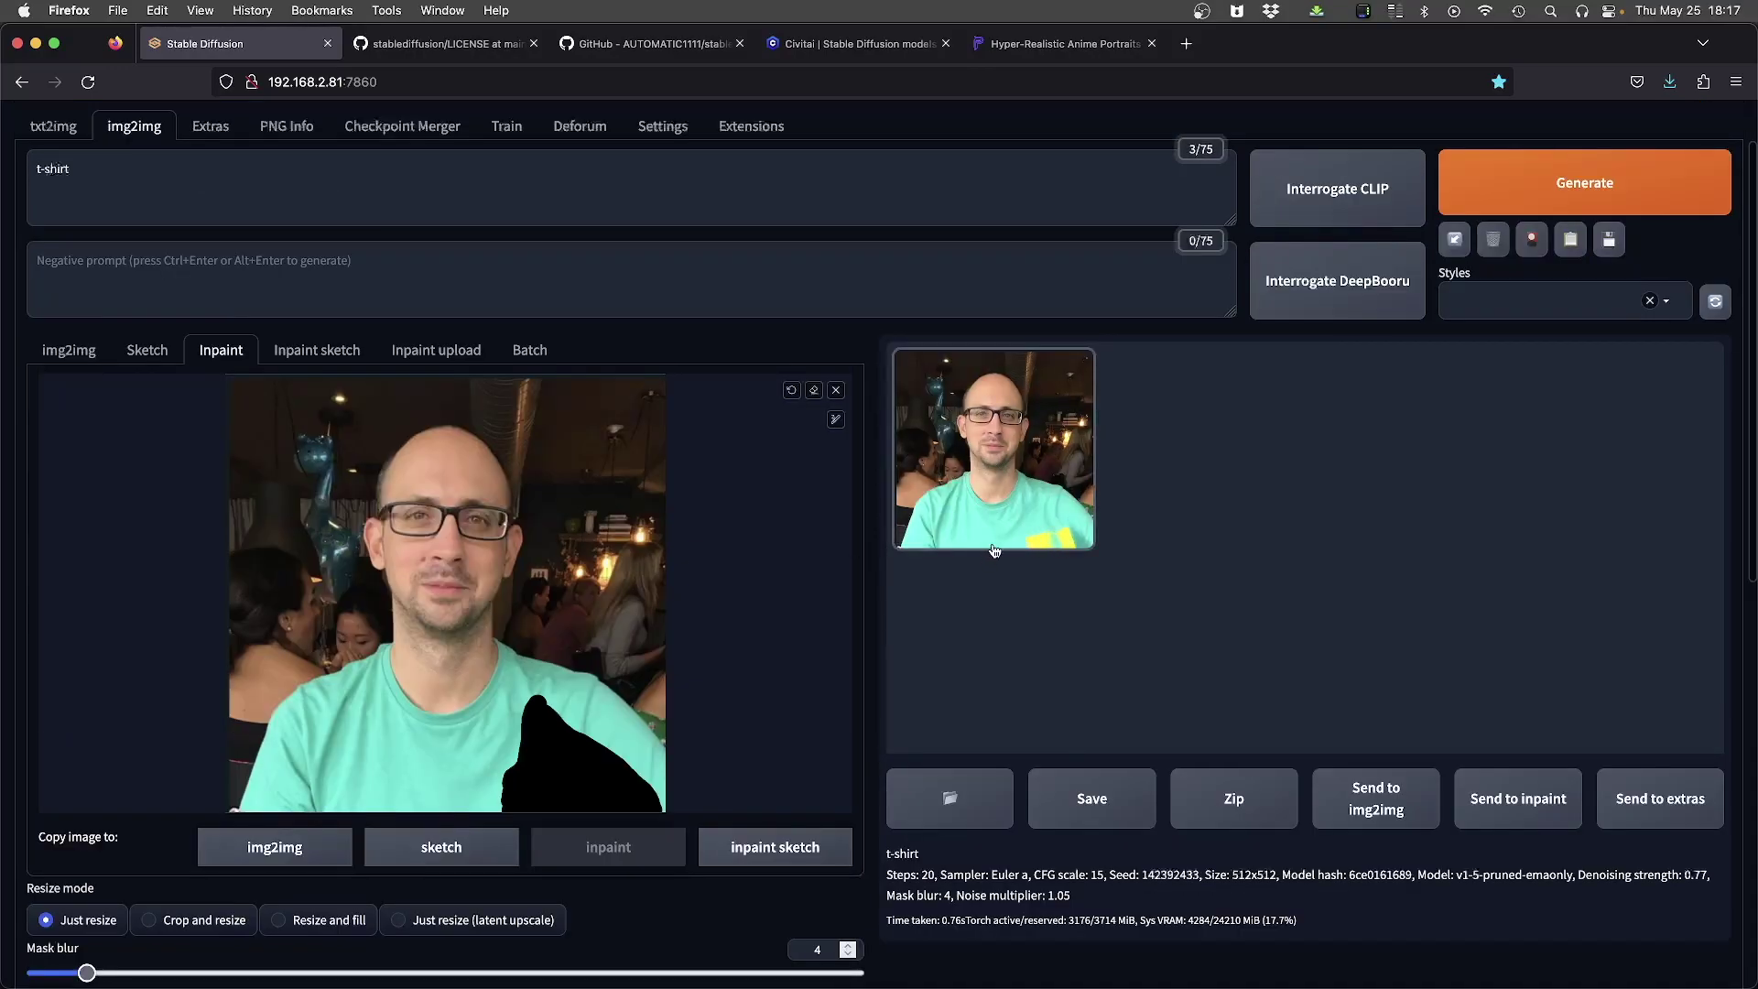
pyautogui.click(154, 286)
pyautogui.write('logo, brand')
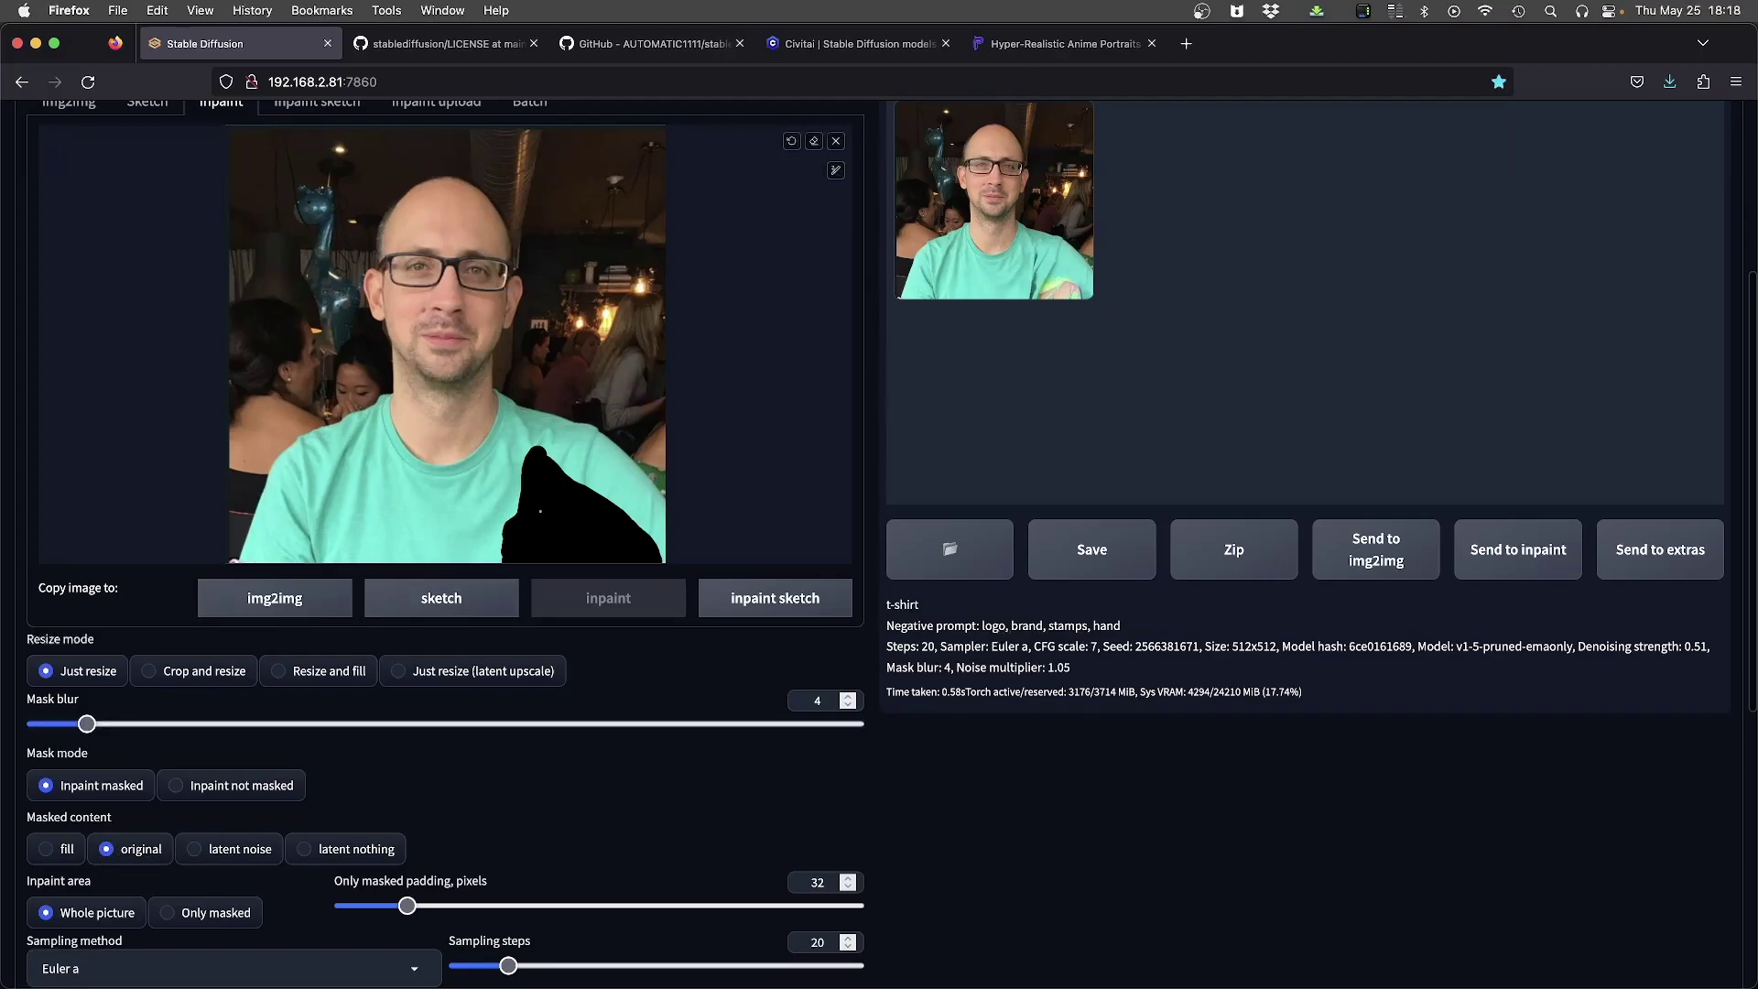
# Step: Set the masked content to fill and generate several variations of the masked T-shirt area
pyautogui.click(33, 859)
pyautogui.hotkey('ctrl', 'Return')
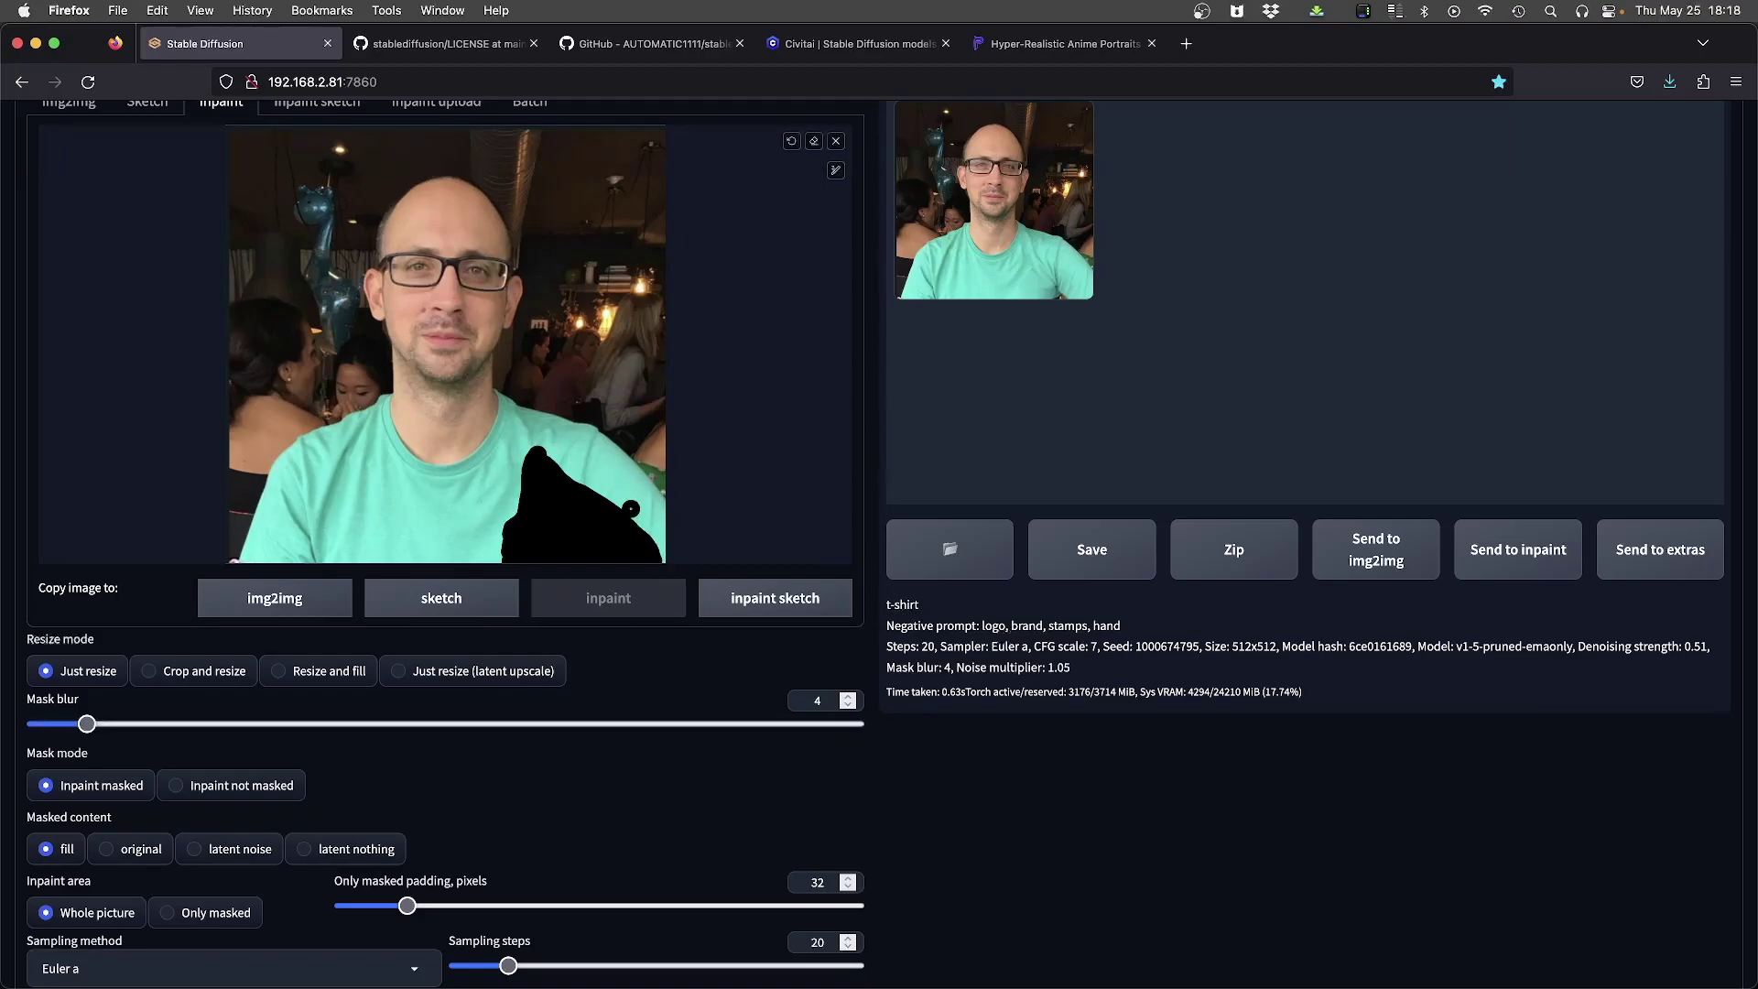
pyautogui.hotkey('ctrl', 'Return')
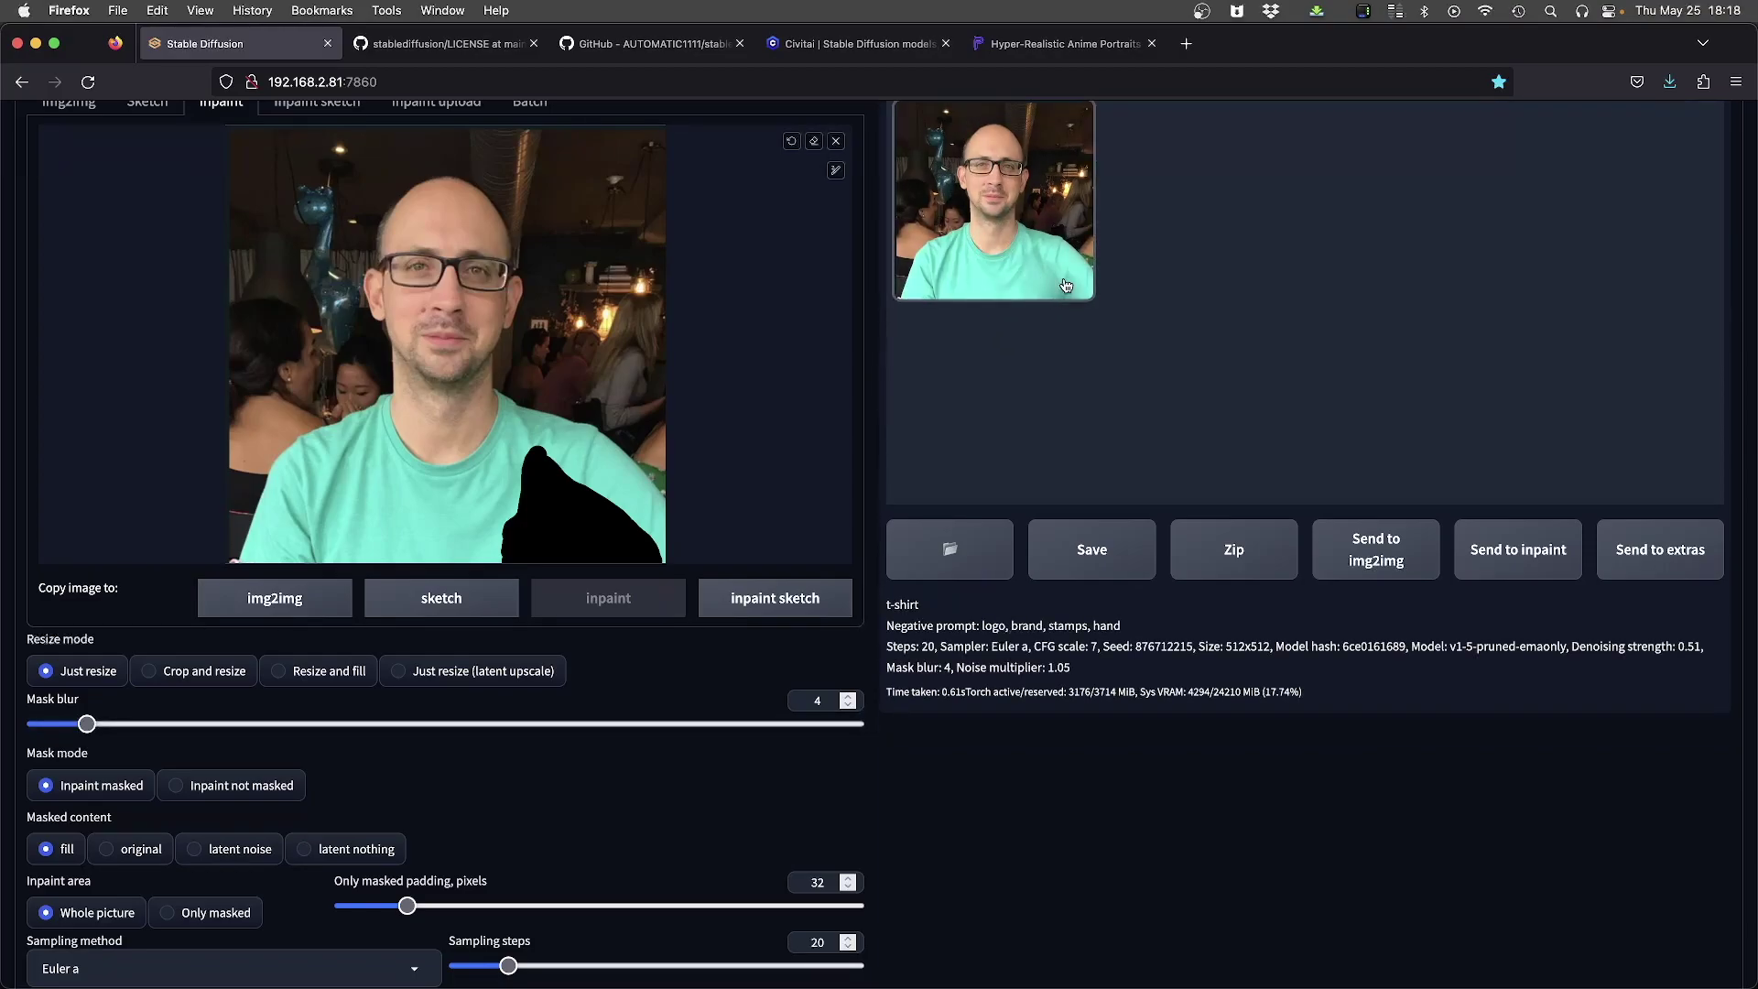
pyautogui.hotkey('ctrl', 'Return')
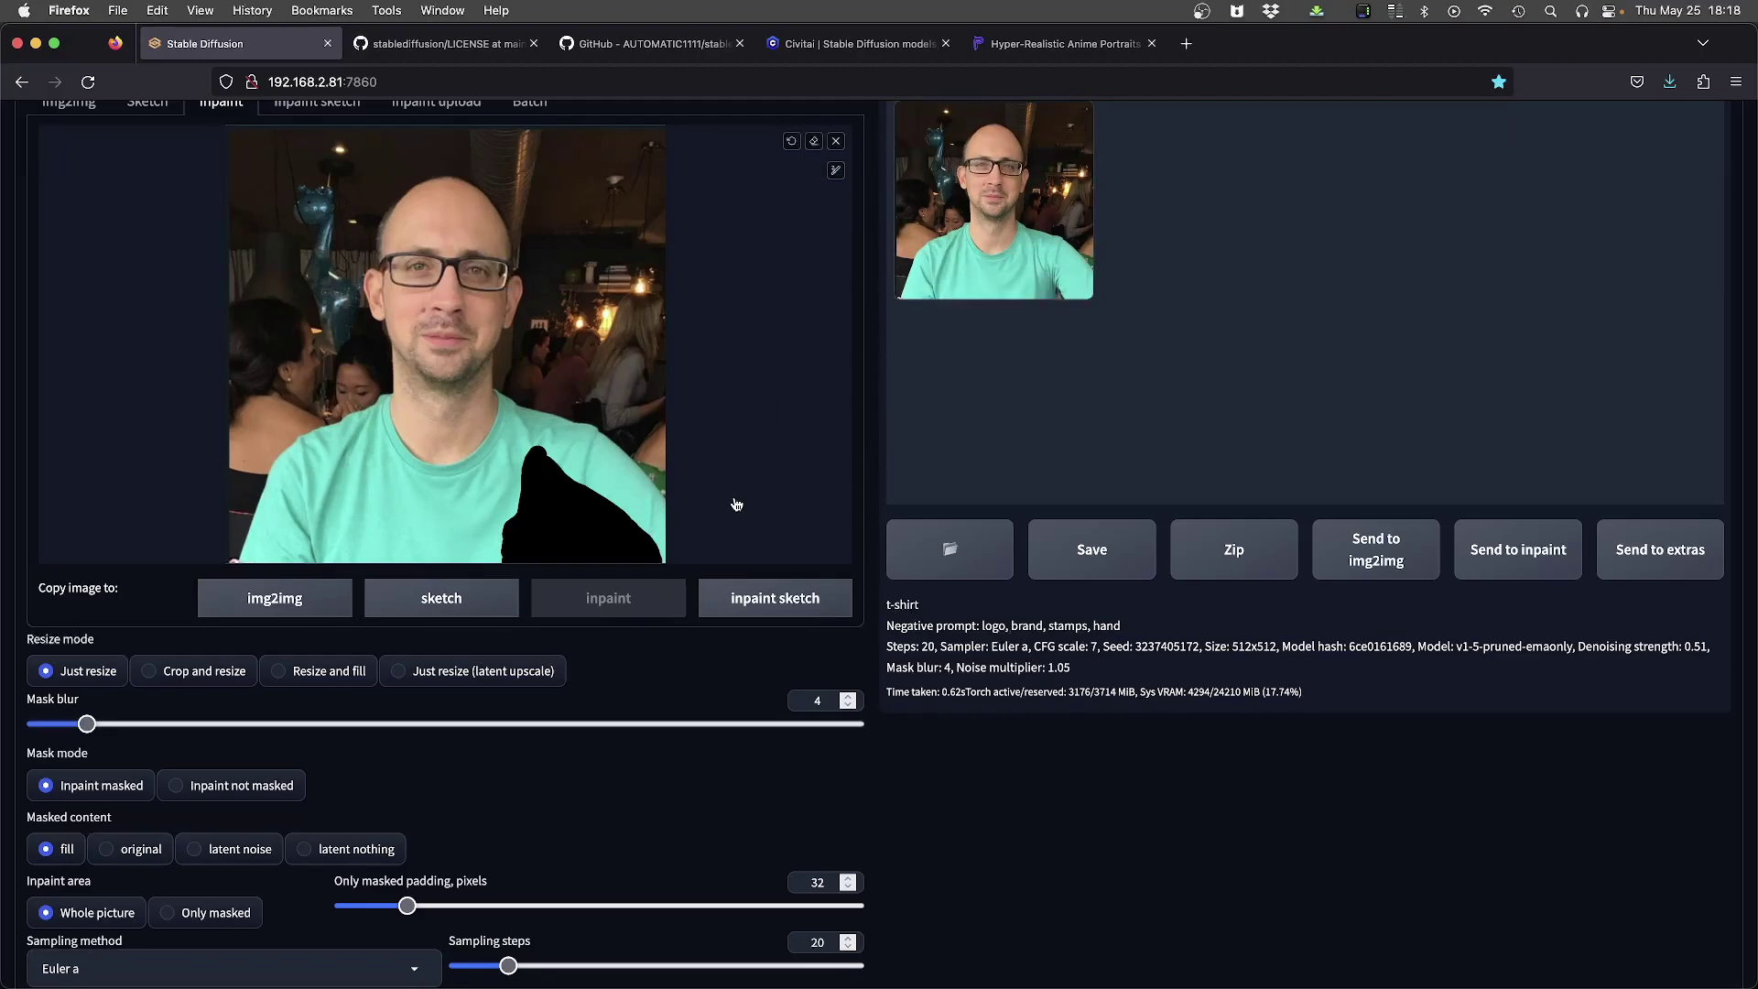
pyautogui.hotkey('ctrl', 'Return')
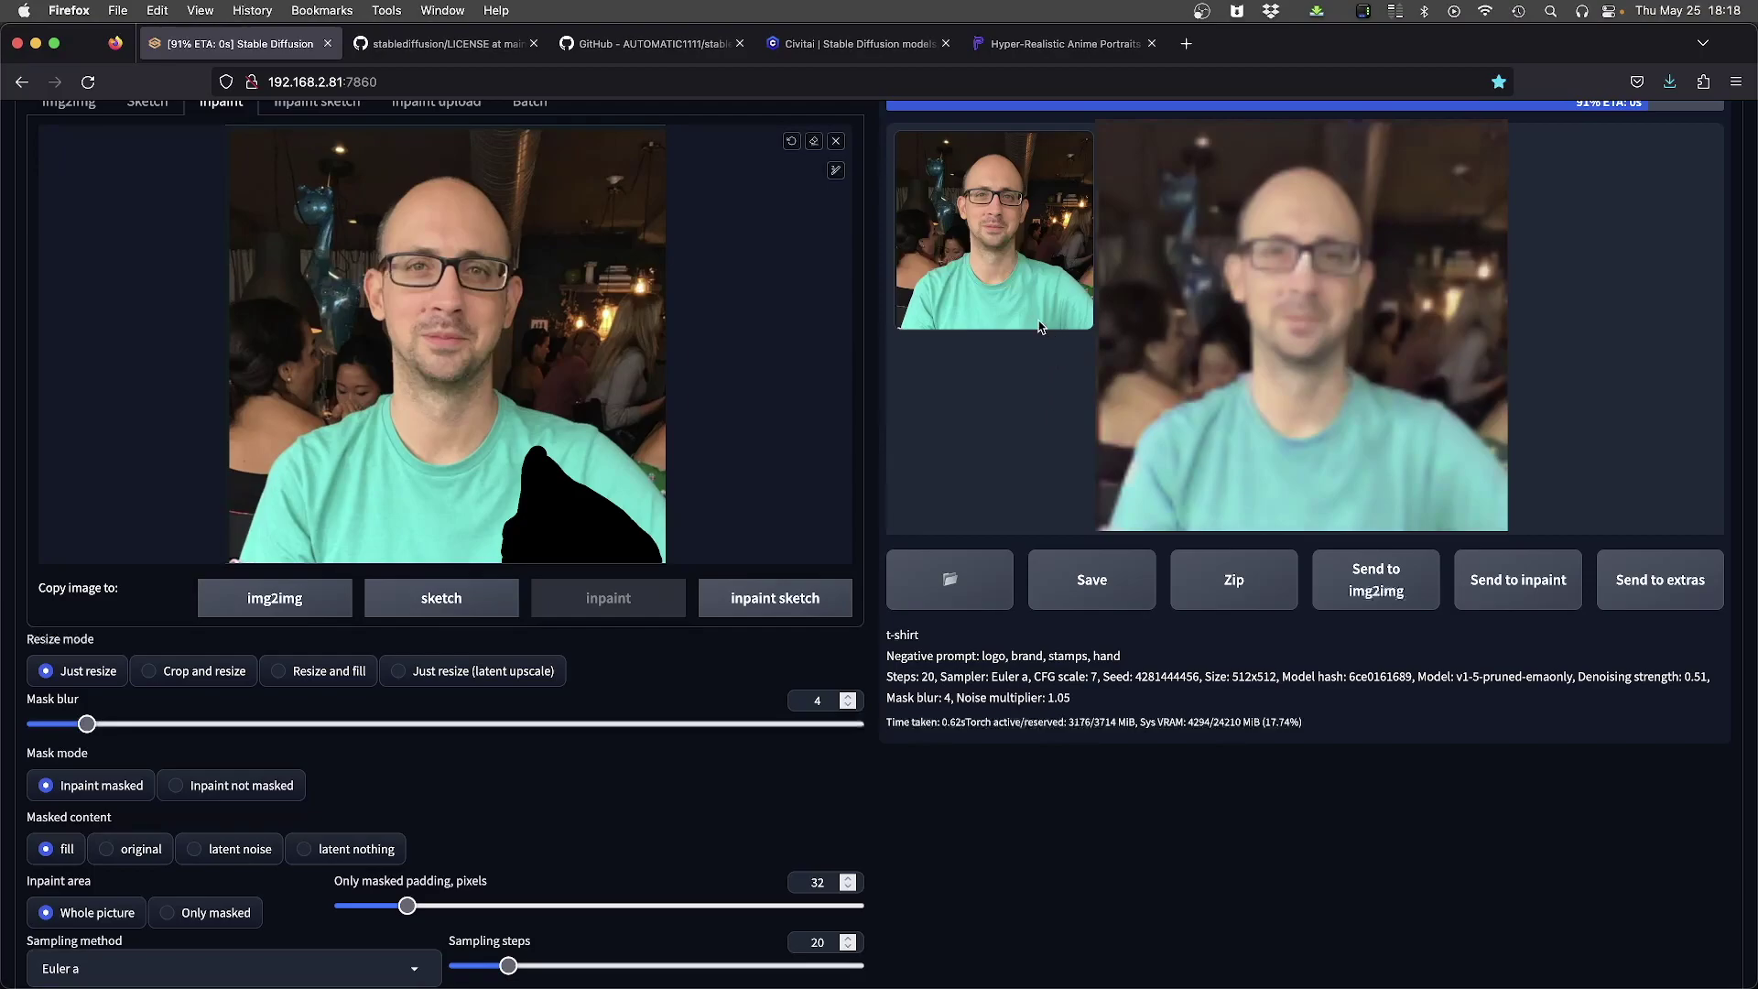
pyautogui.hotkey('ctrl', 'Return')
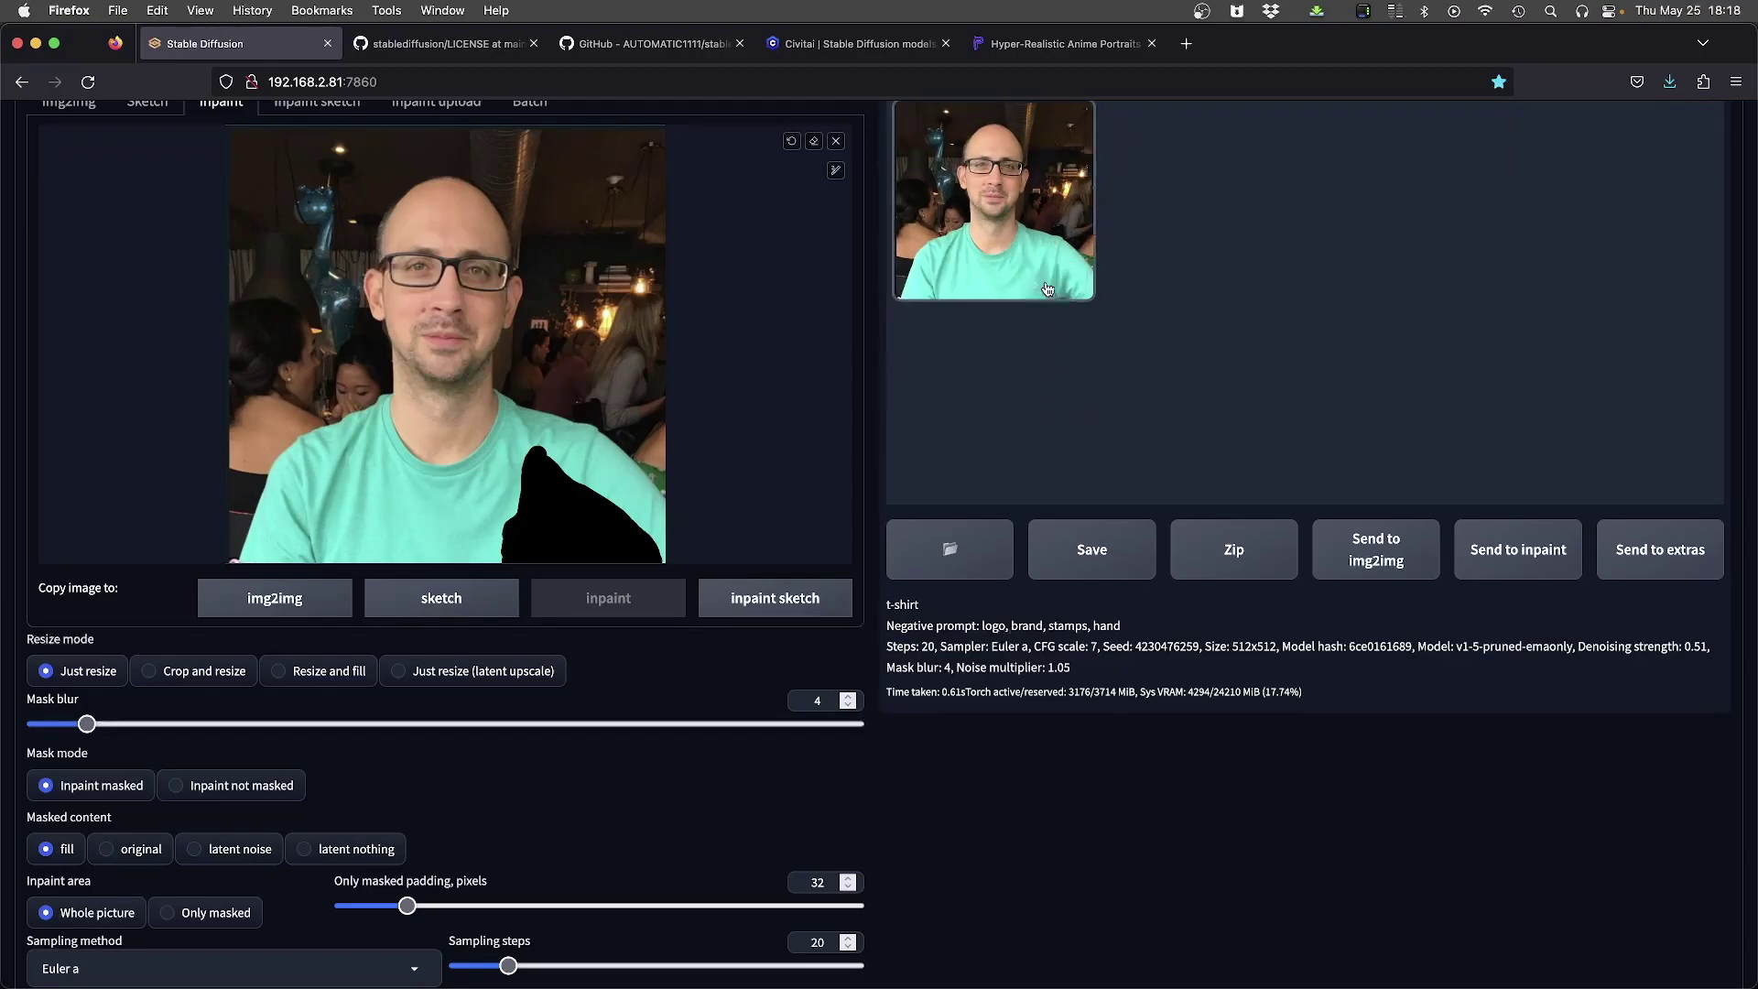
pyautogui.hotkey('ctrl', 'Return')
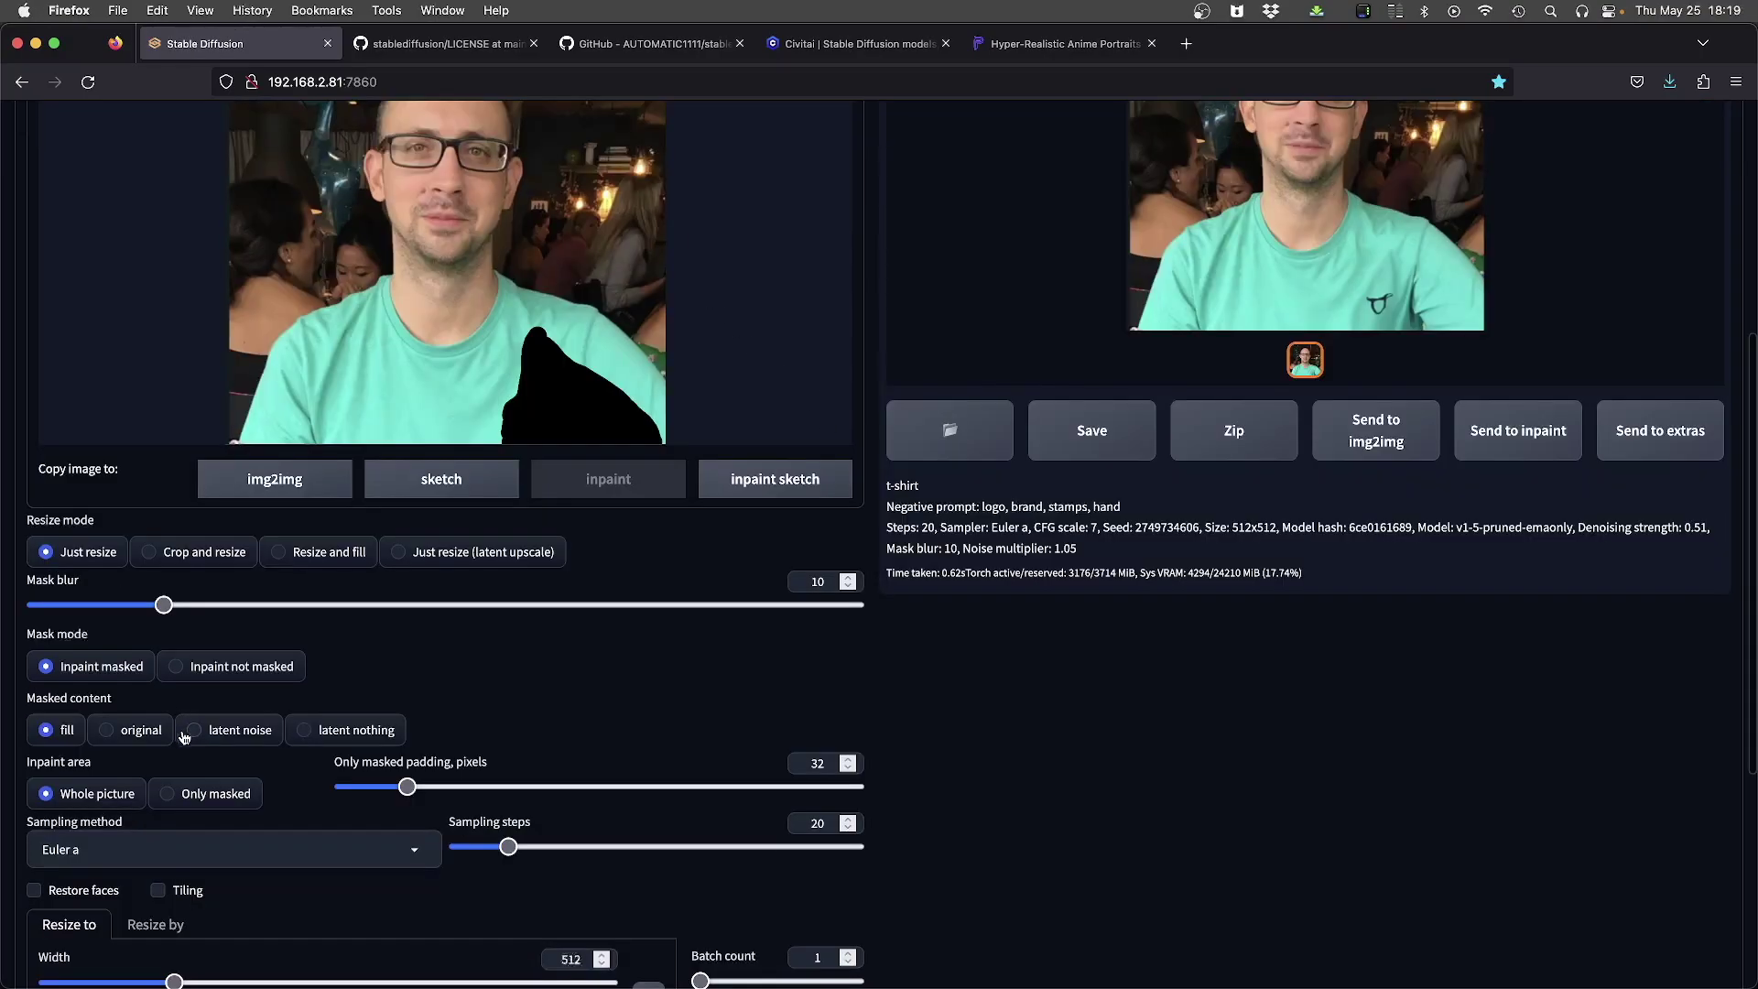
# Step: Regenerate the masked T-shirt area with masked content set to latent noise, and generate several variations with latent nothing
pyautogui.click(195, 730)
pyautogui.hotkey('ctrl', 'Return')
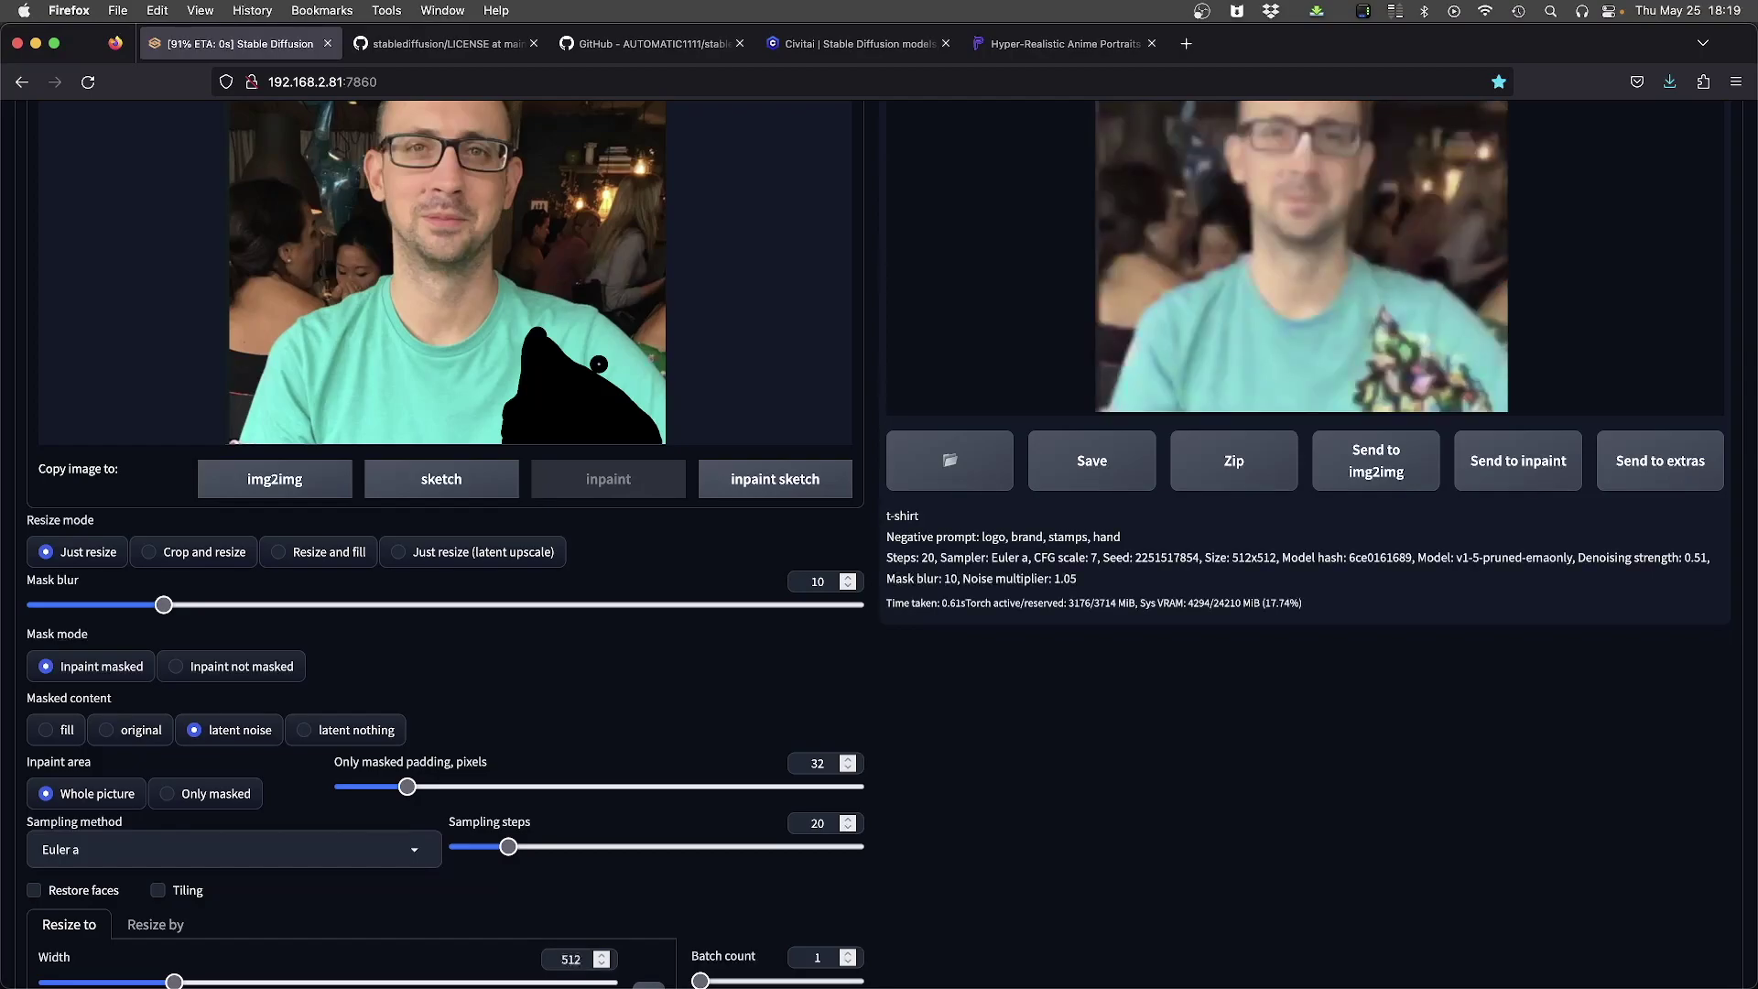
pyautogui.click(307, 738)
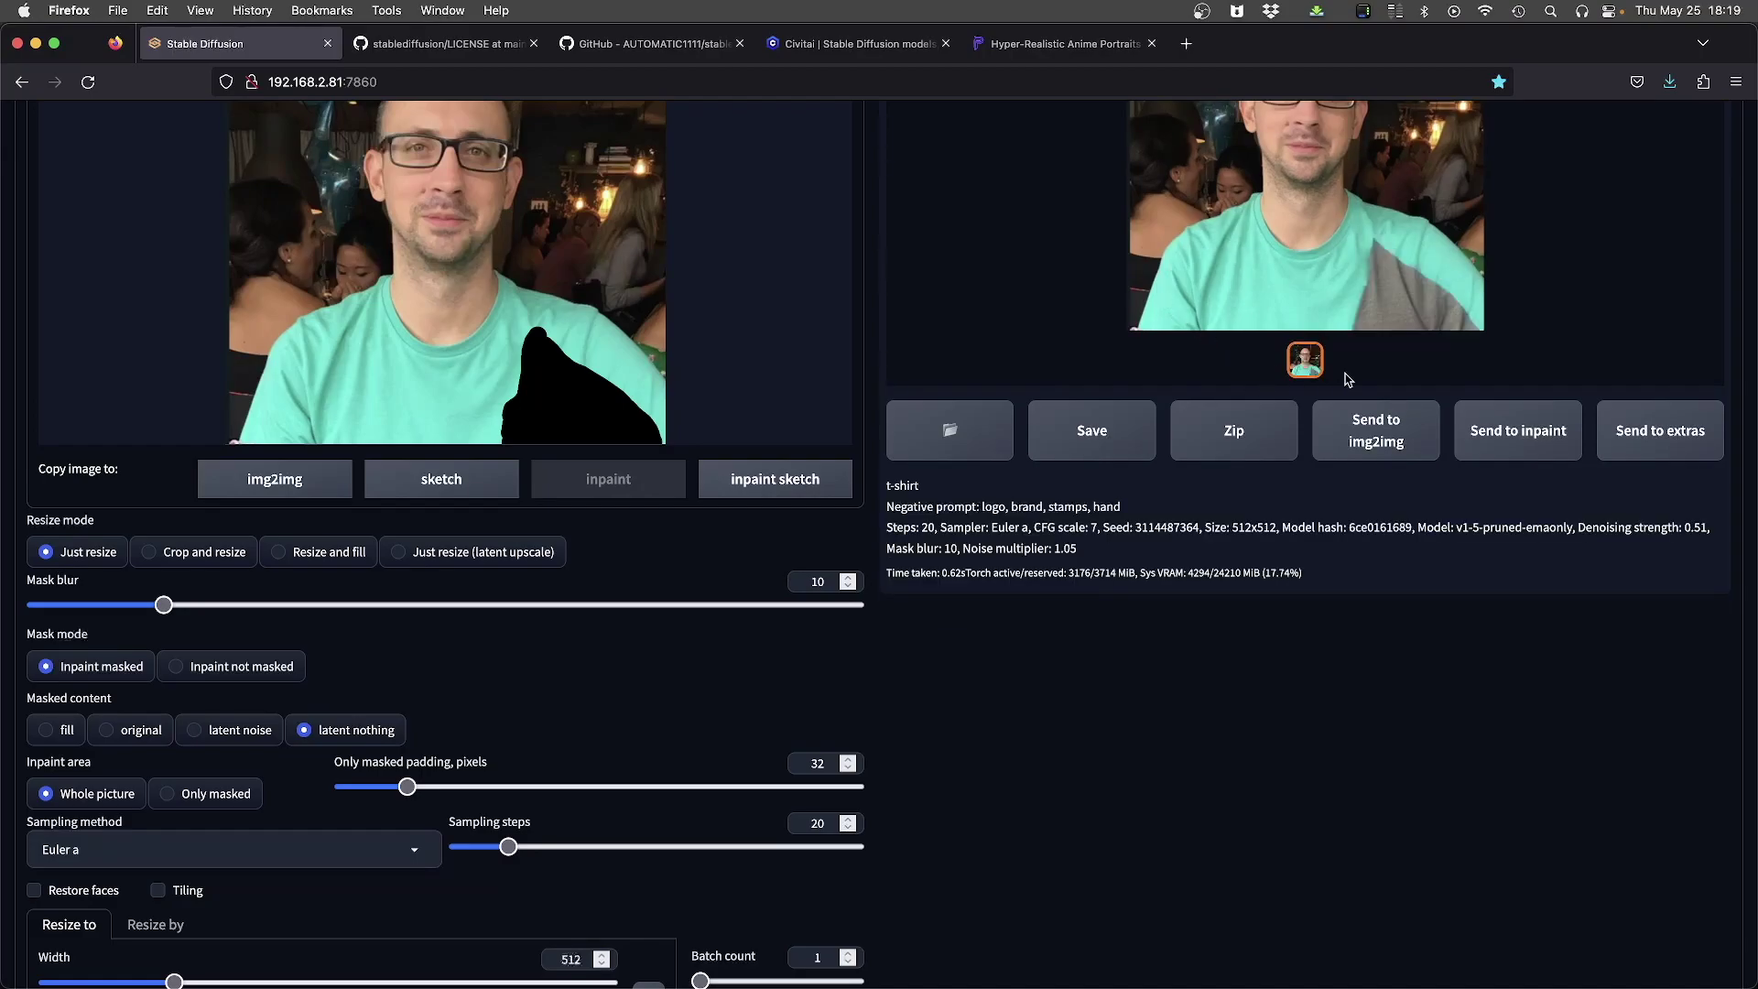
pyautogui.scroll(2, 1419, 334)
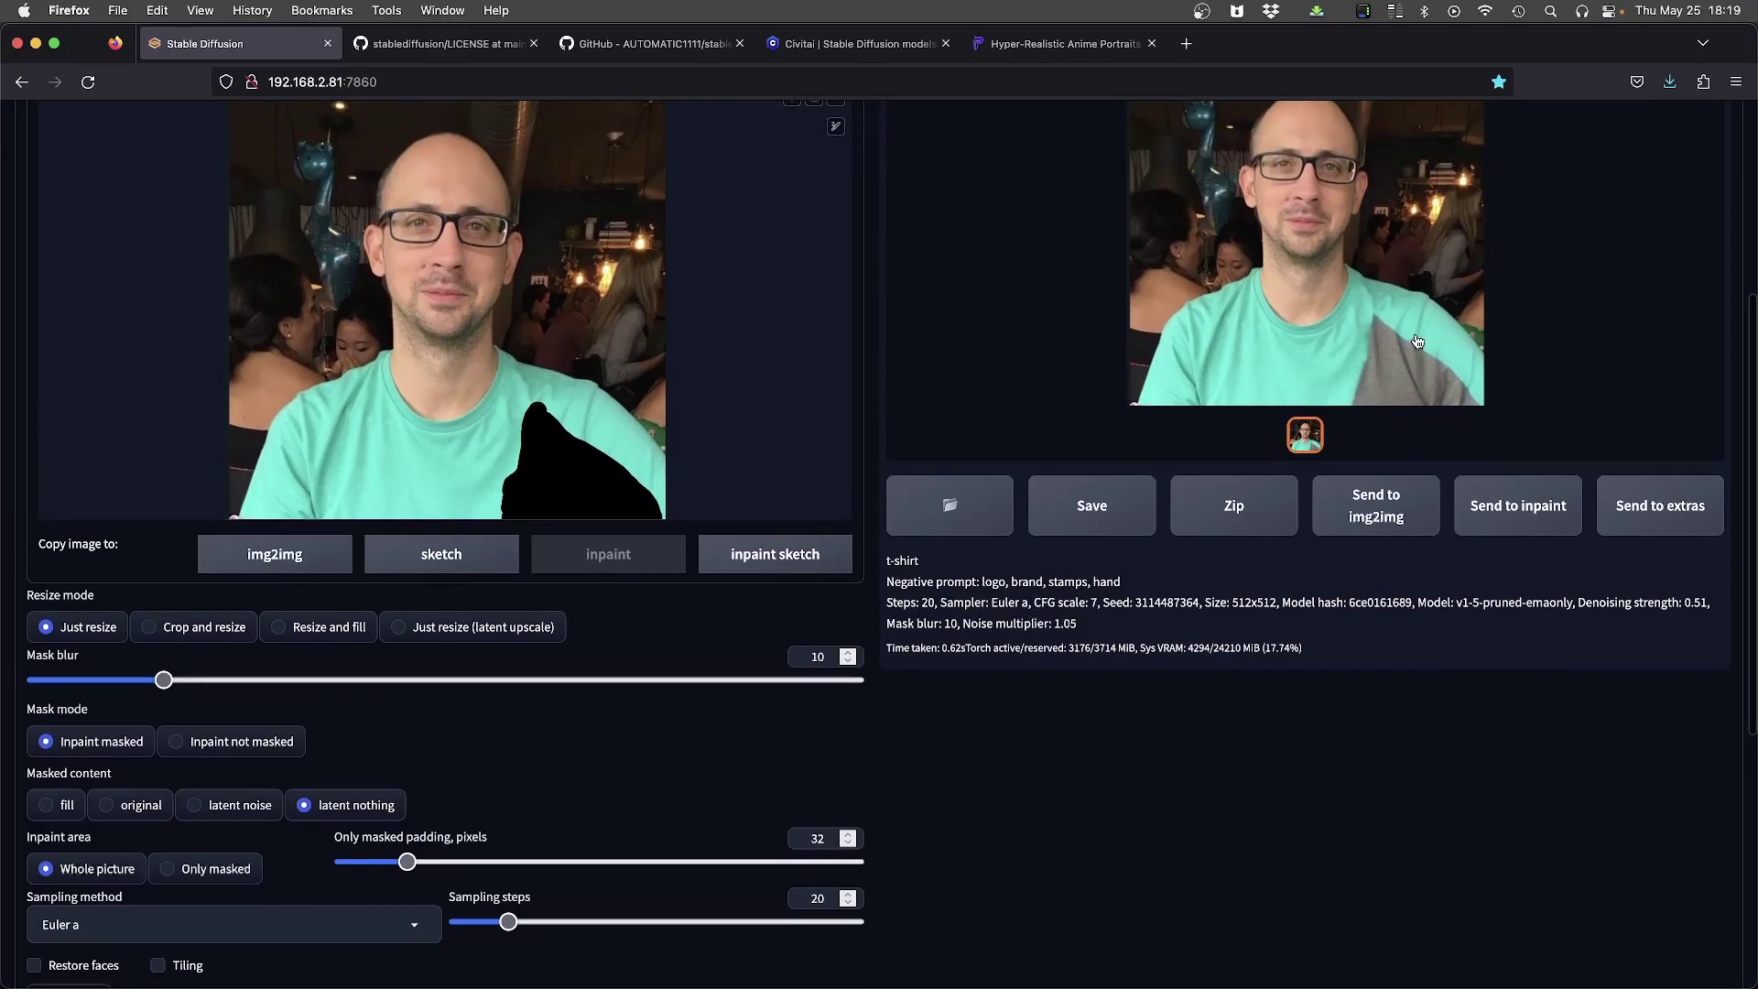
pyautogui.hotkey('ctrl', 'Return')
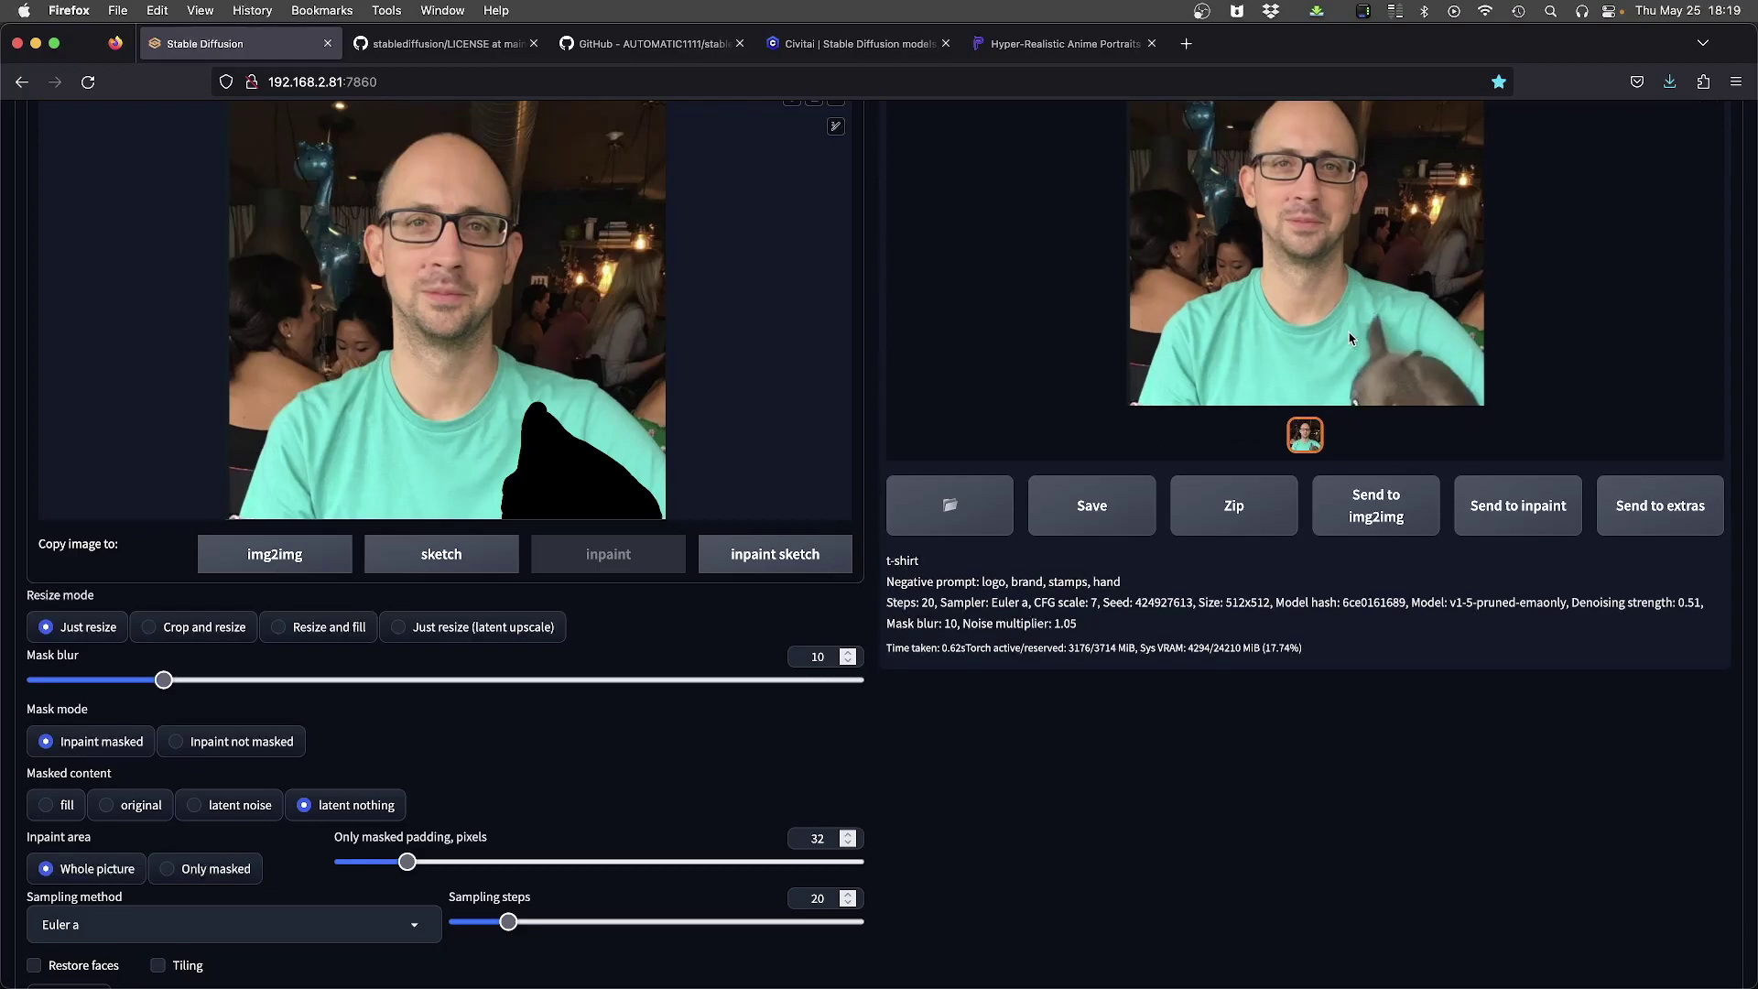
pyautogui.hotkey('ctrl', 'Return')
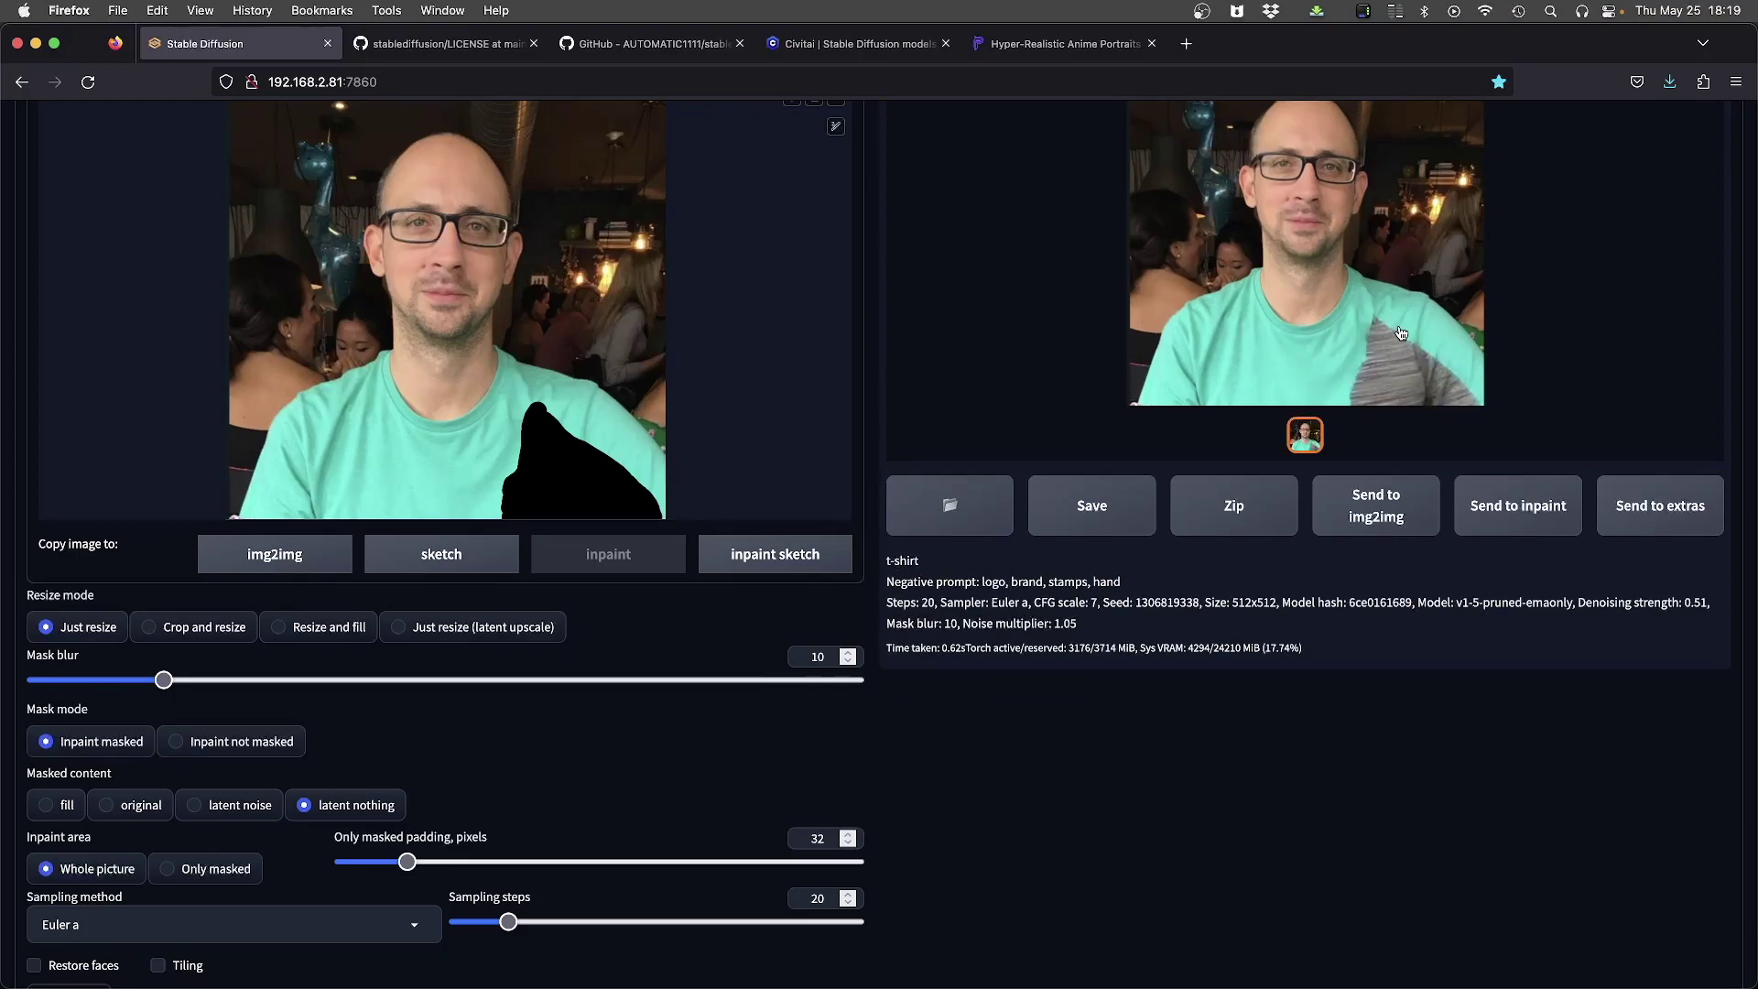
# Step: Set the masked content to fill, clear the T-shirt mask and paint a beard-shaped mask along the man's jaw and chin
pyautogui.scroll(2, 1184, 435)
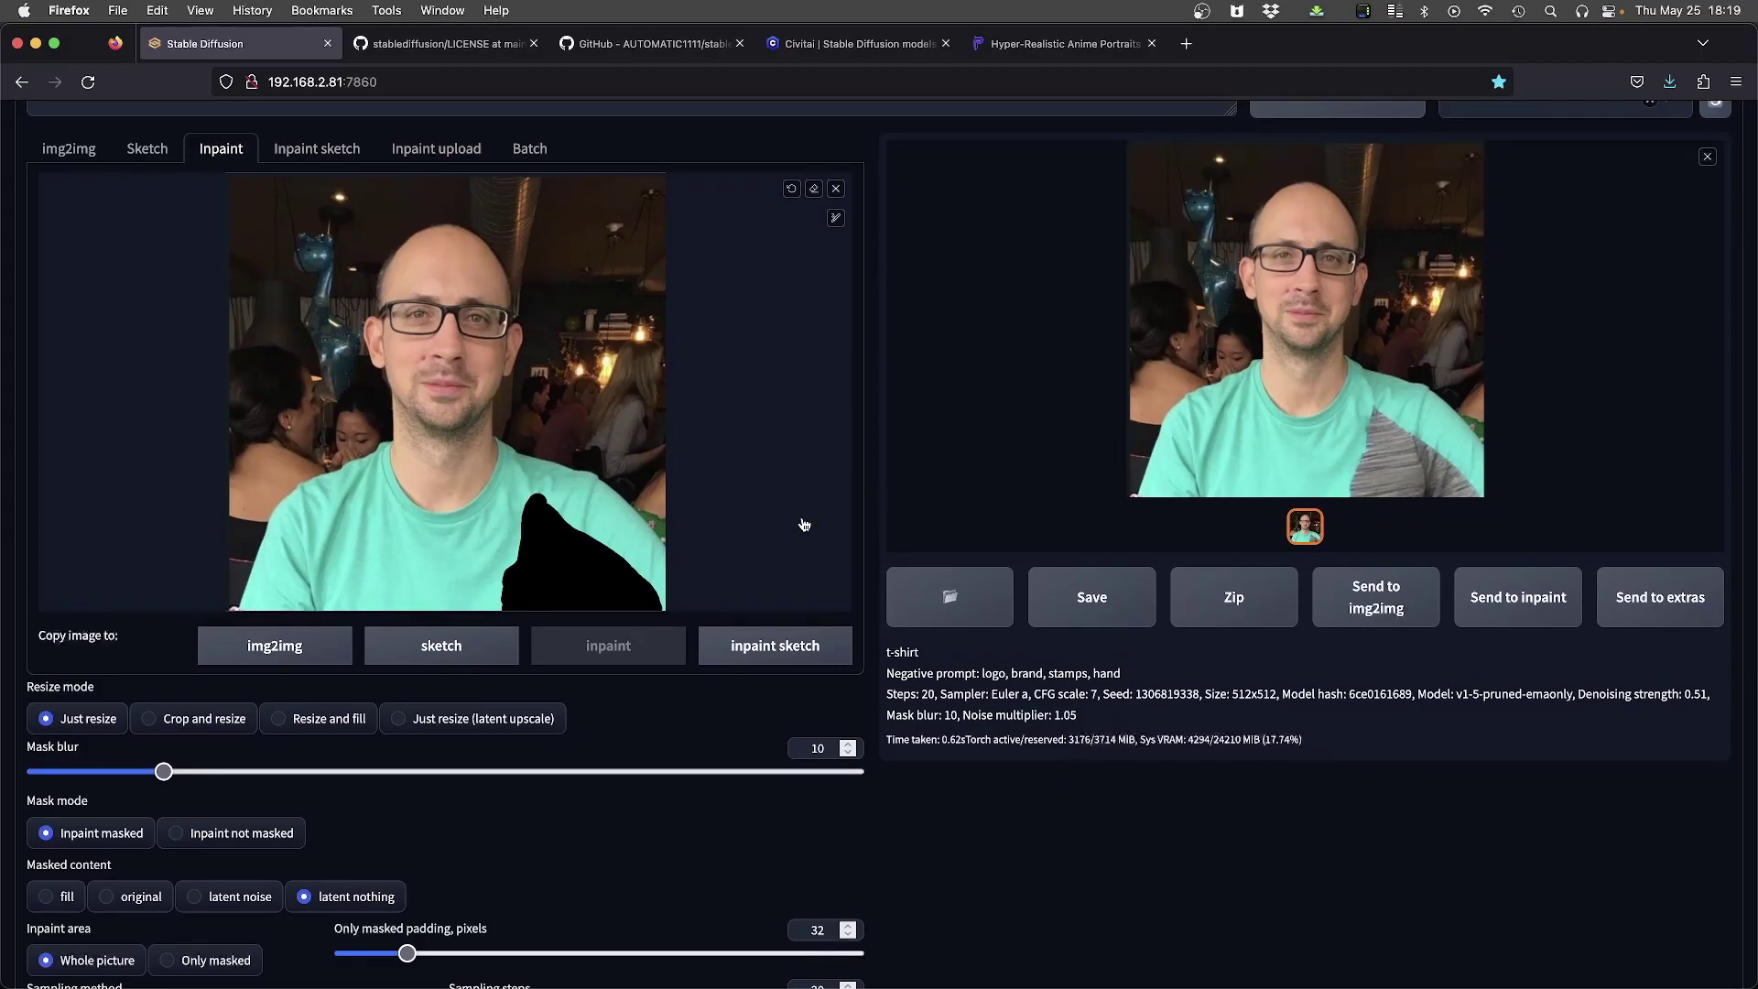
pyautogui.click(46, 901)
pyautogui.click(793, 189)
pyautogui.moveTo(374, 359)
pyautogui.mouseDown()
pyautogui.moveTo(400, 416)
pyautogui.moveTo(449, 436)
pyautogui.moveTo(487, 419)
pyautogui.moveTo(509, 374)
pyautogui.moveTo(449, 418)
pyautogui.moveTo(407, 419)
pyautogui.moveTo(355, 365)
pyautogui.mouseUp()
# Step: Replace the prompt with "a bearded man" and generate a couple of variations of the masked jaw area
pyautogui.scroll(4, 435, 415)
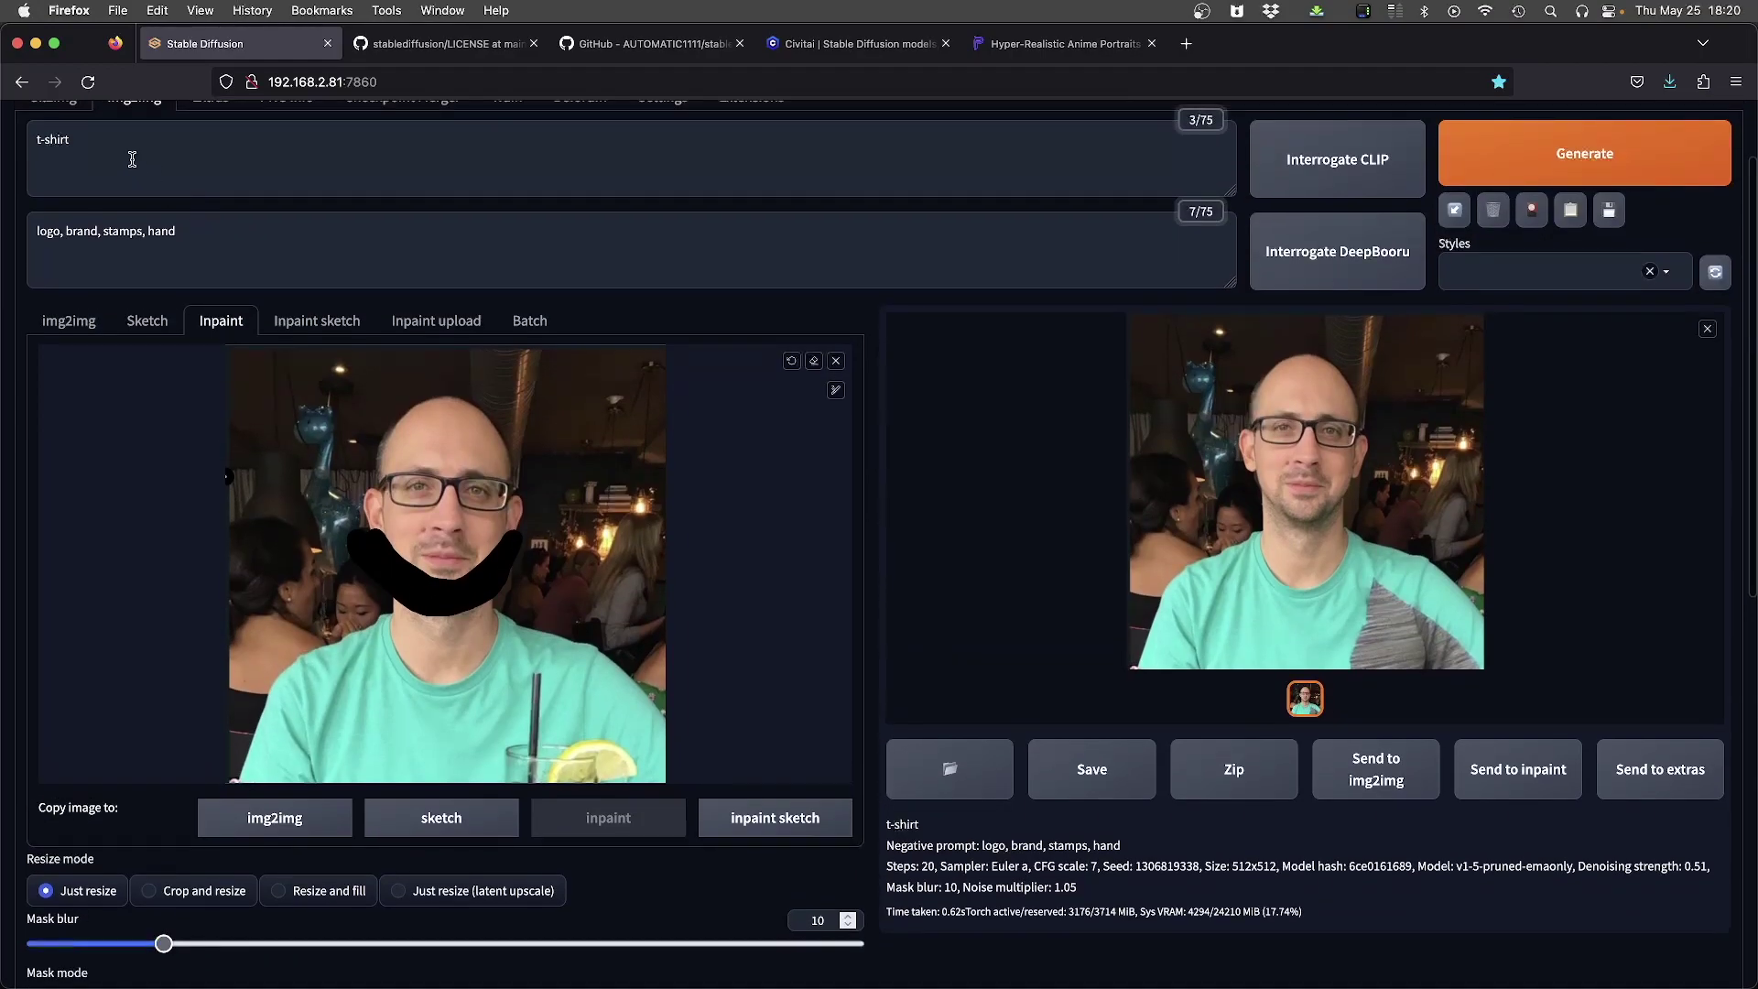
pyautogui.moveTo(132, 156); pyautogui.dragTo(19, 133)
pyautogui.write('a')
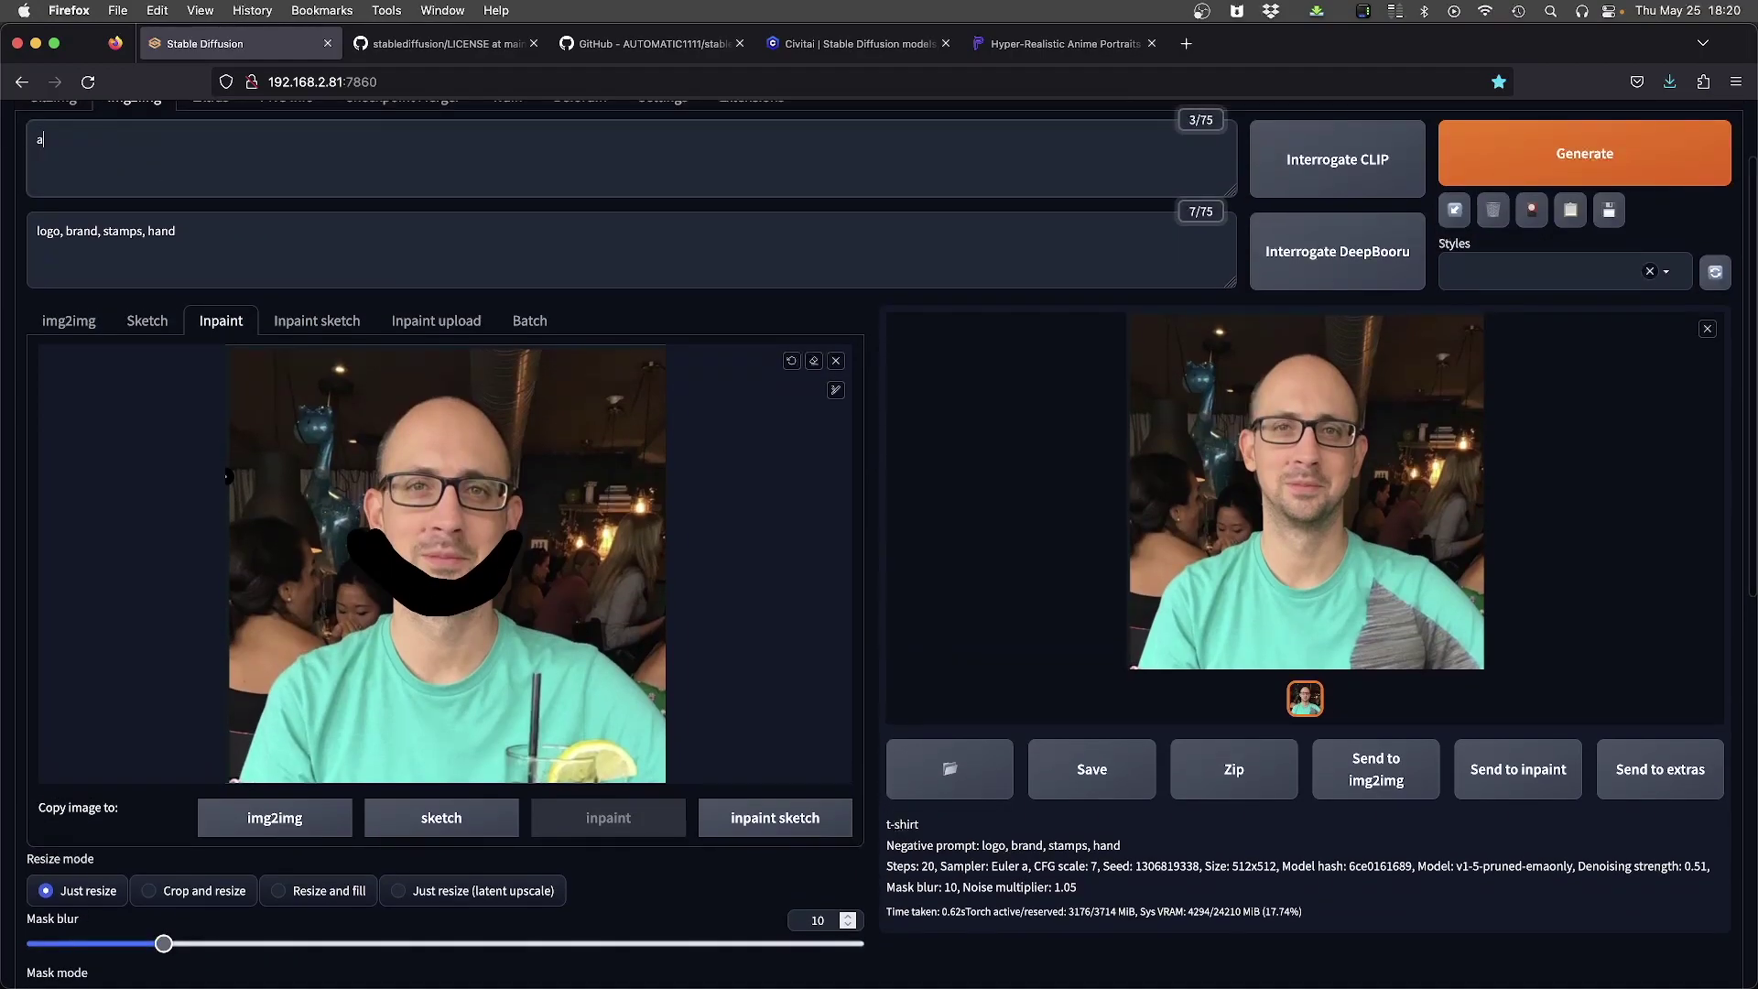
pyautogui.write(' bearded man')
pyautogui.hotkey('ctrl', 'Return')
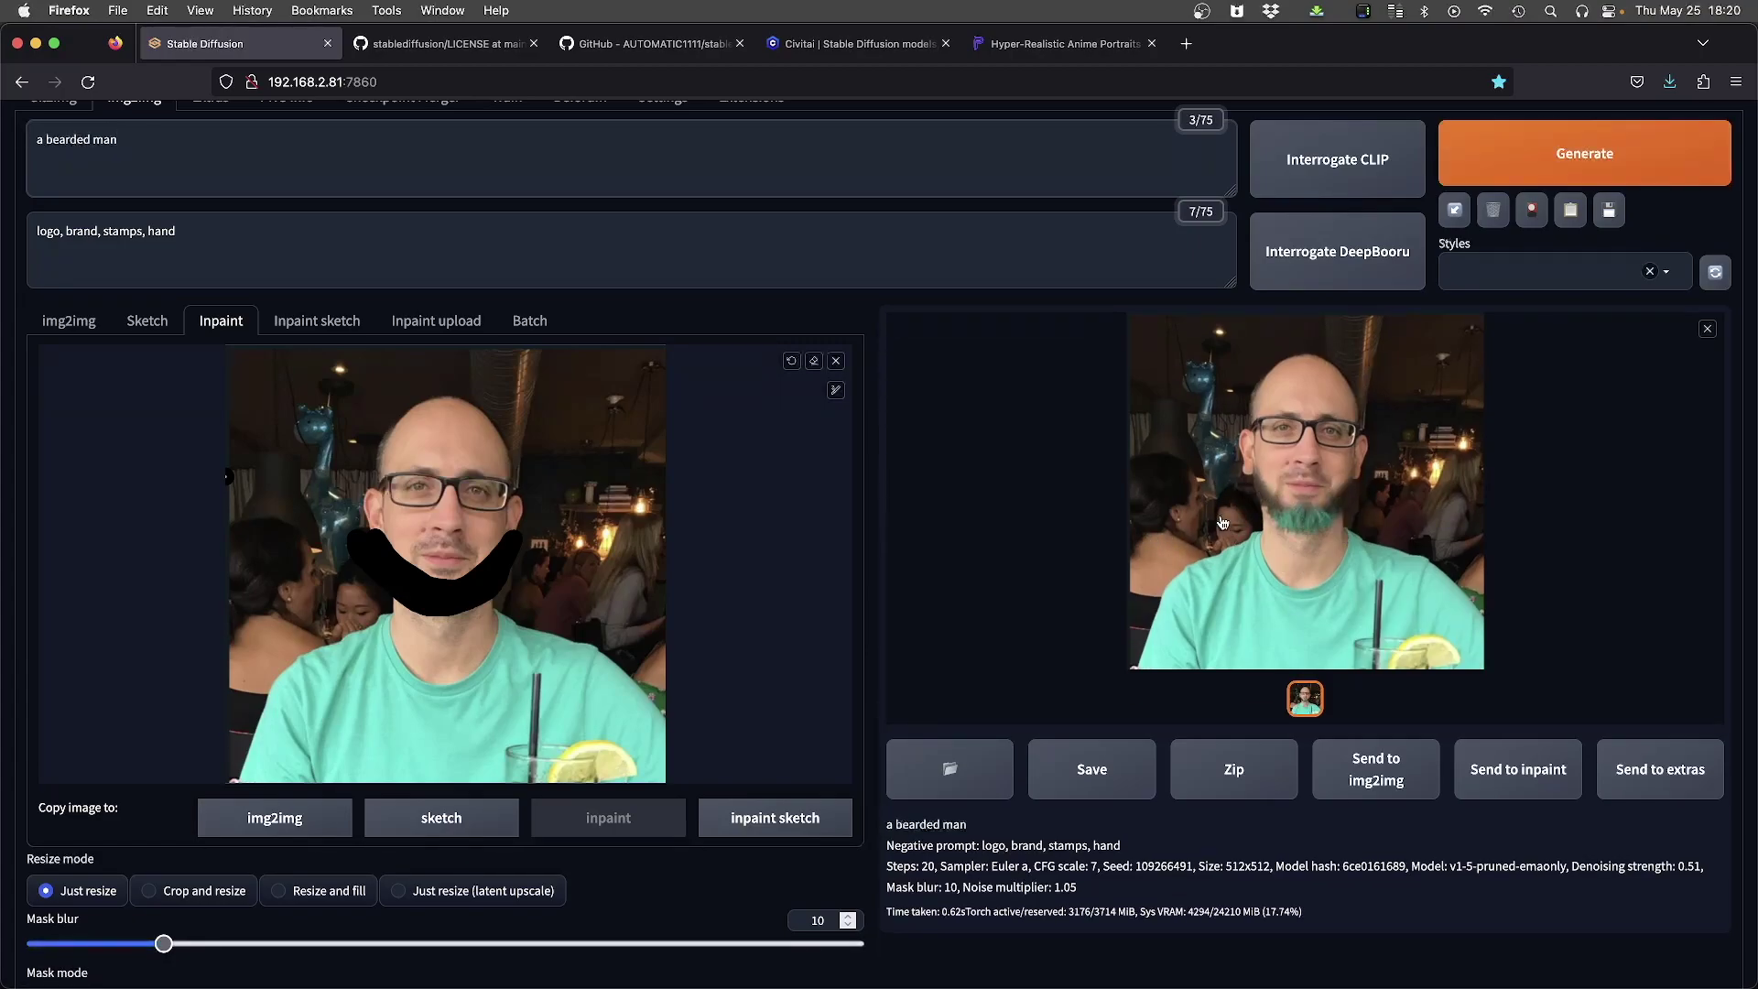
pyautogui.hotkey('ctrl', 'Return')
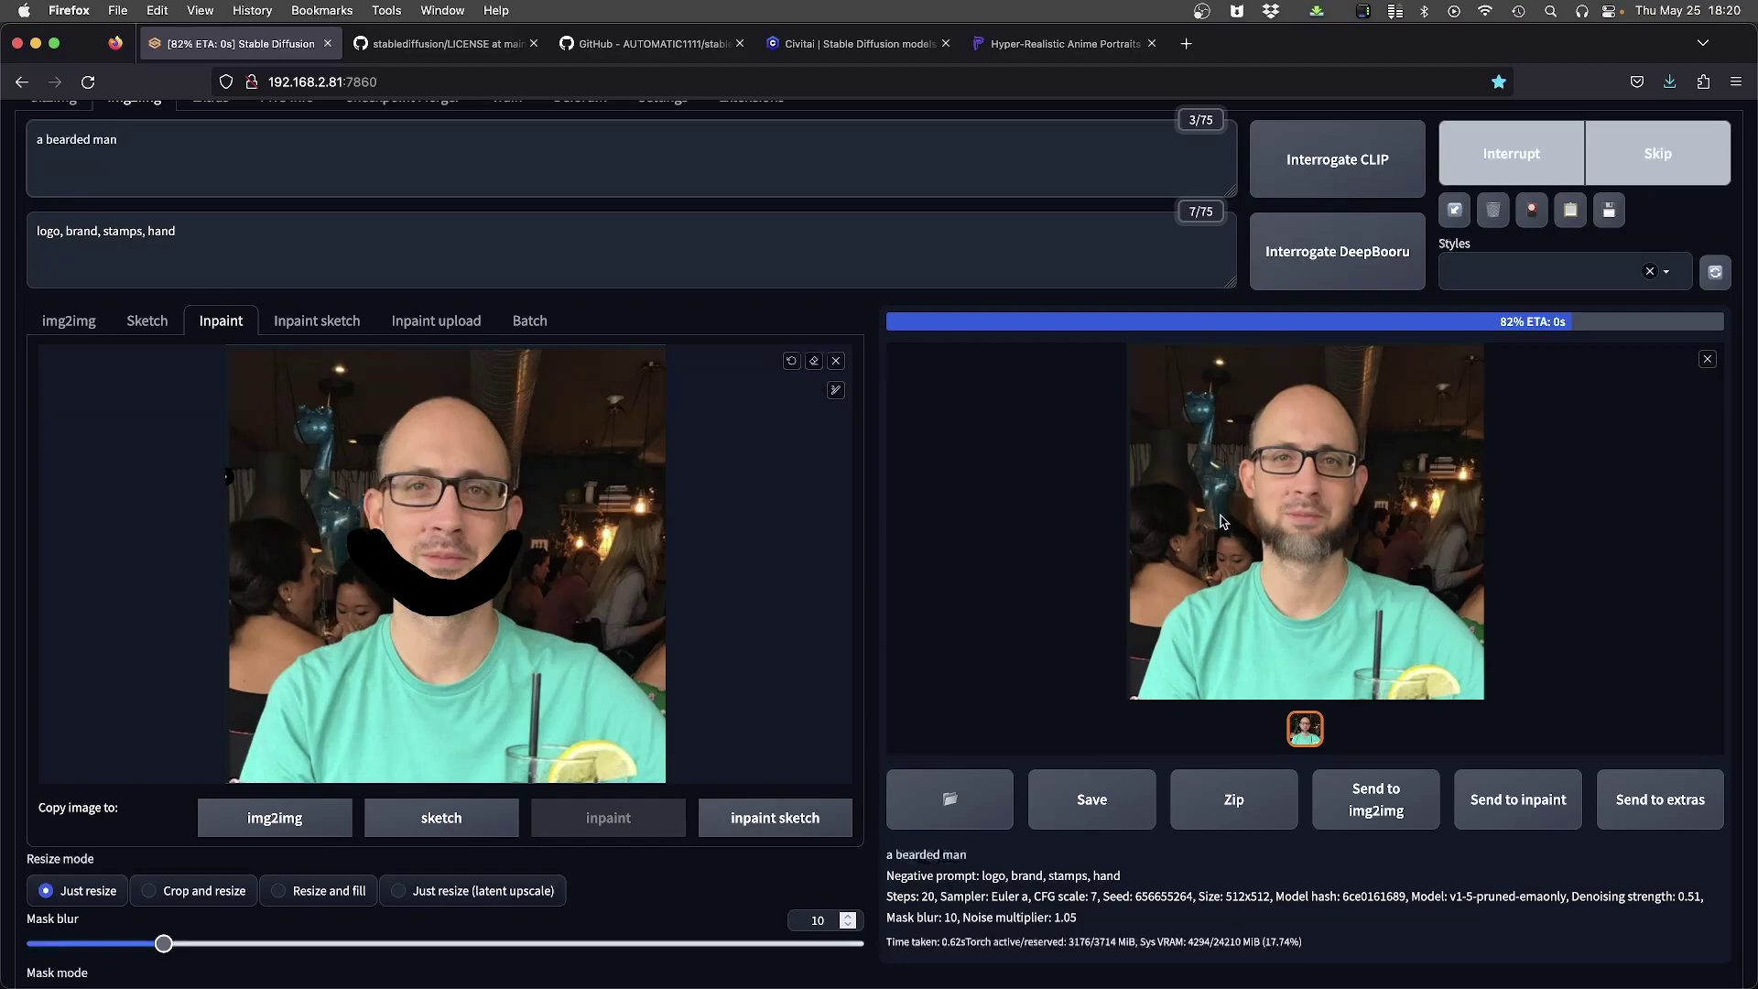
# Step: Extend the mask down over the neck to the shirt collar and generate several variations with the prompt "a long bearded man"
pyautogui.moveTo(393, 605)
pyautogui.mouseDown()
pyautogui.moveTo(462, 641)
pyautogui.moveTo(489, 606)
pyautogui.moveTo(423, 673)
pyautogui.moveTo(395, 631)
pyautogui.moveTo(470, 630)
pyautogui.moveTo(459, 682)
pyautogui.moveTo(483, 618)
pyautogui.mouseUp()
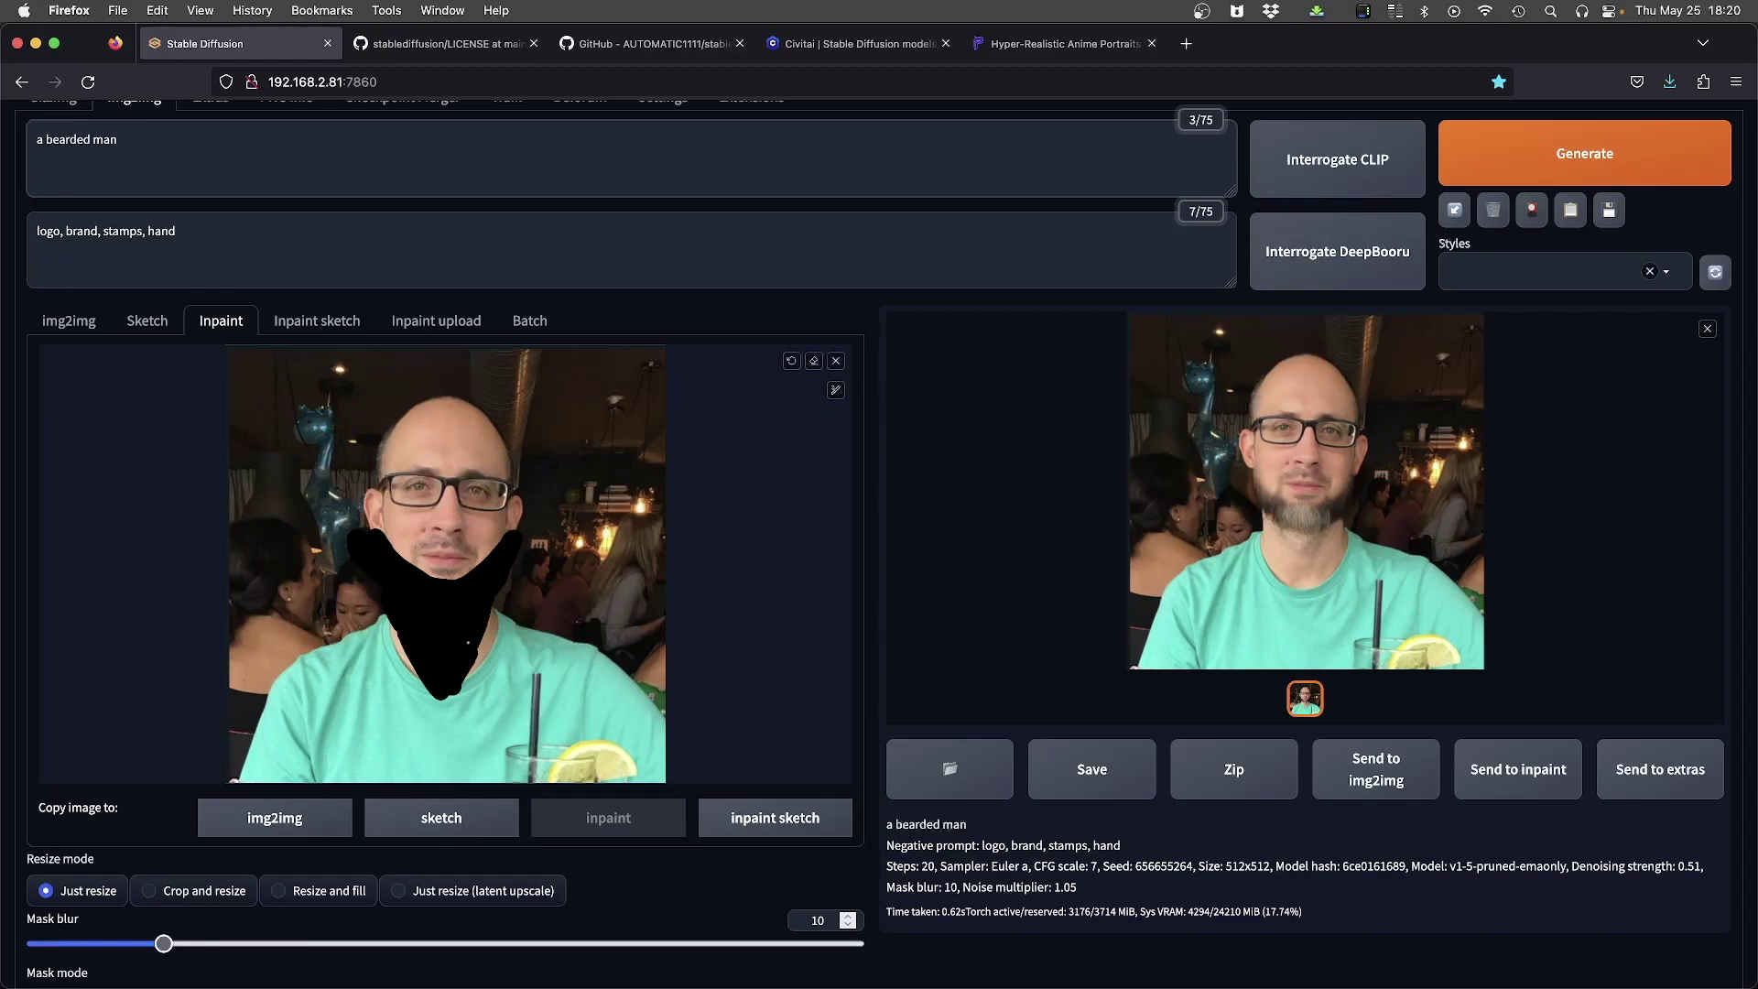
pyautogui.click(43, 142)
pyautogui.write('long')
pyautogui.hotkey('ctrl', 'Return')
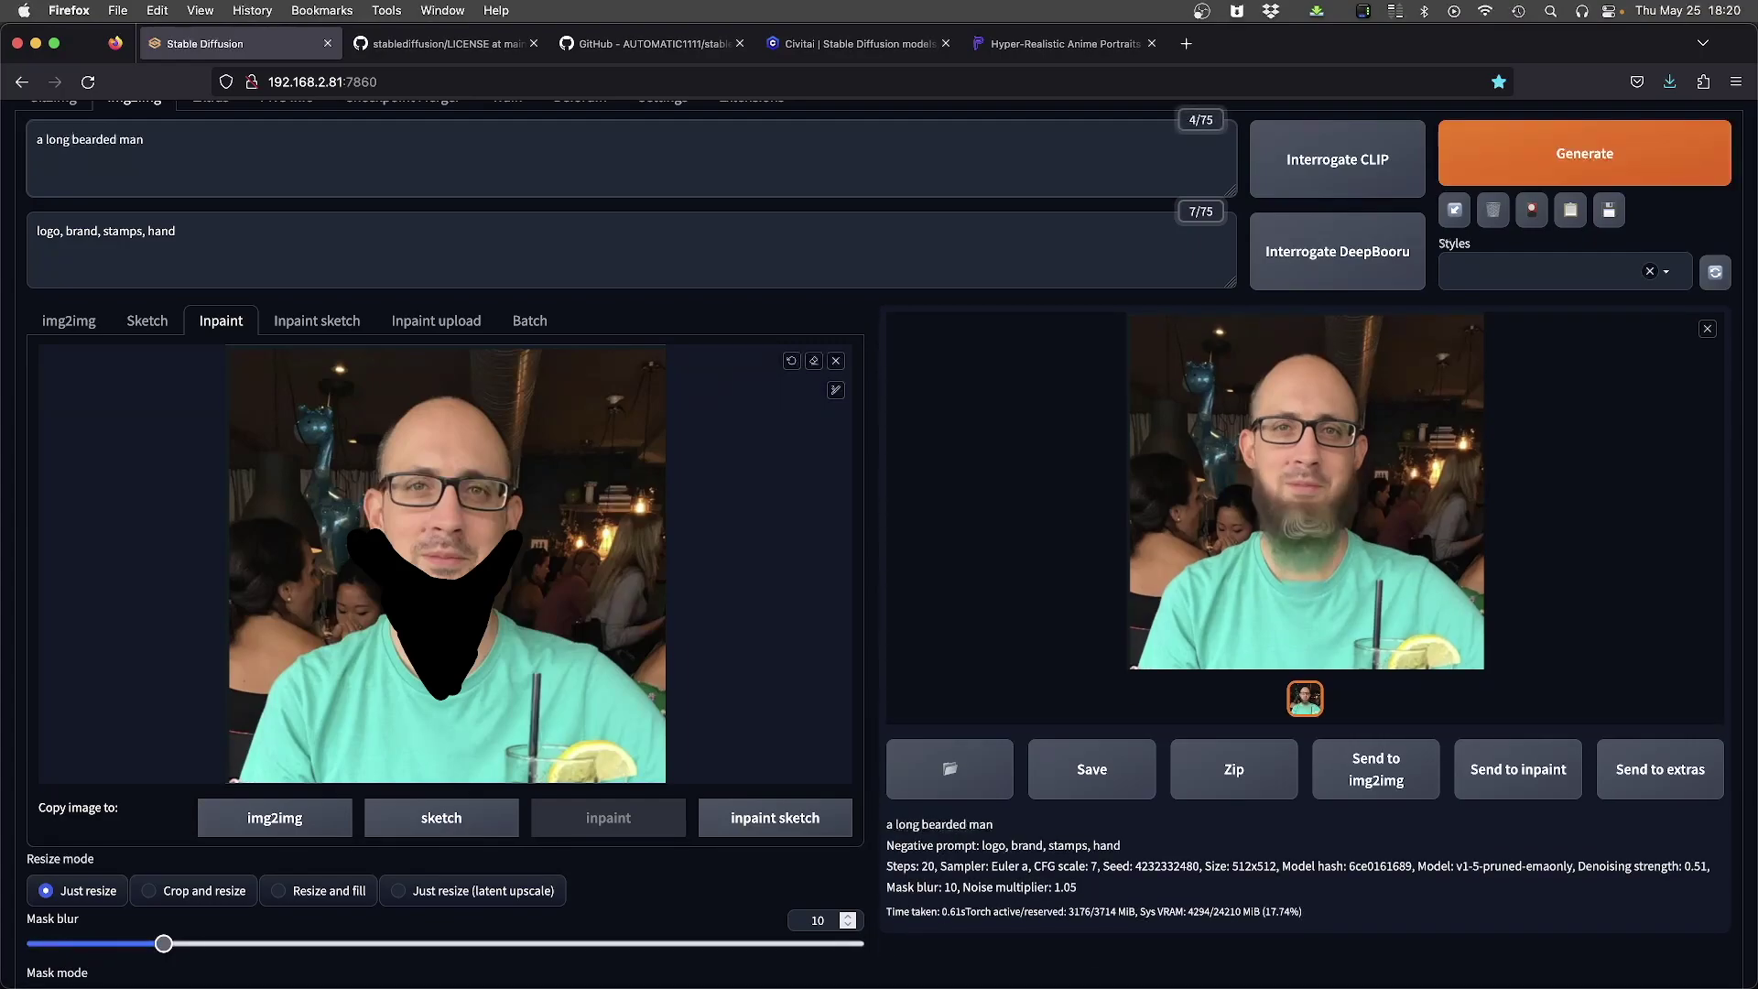
pyautogui.hotkey('ctrl', 'Return')
pyautogui.hotkey('ctrl', 'Return')
# Step: Set the batch count to 20 and generate a batch of long-beard variations
pyautogui.scroll(-3, 1098, 515)
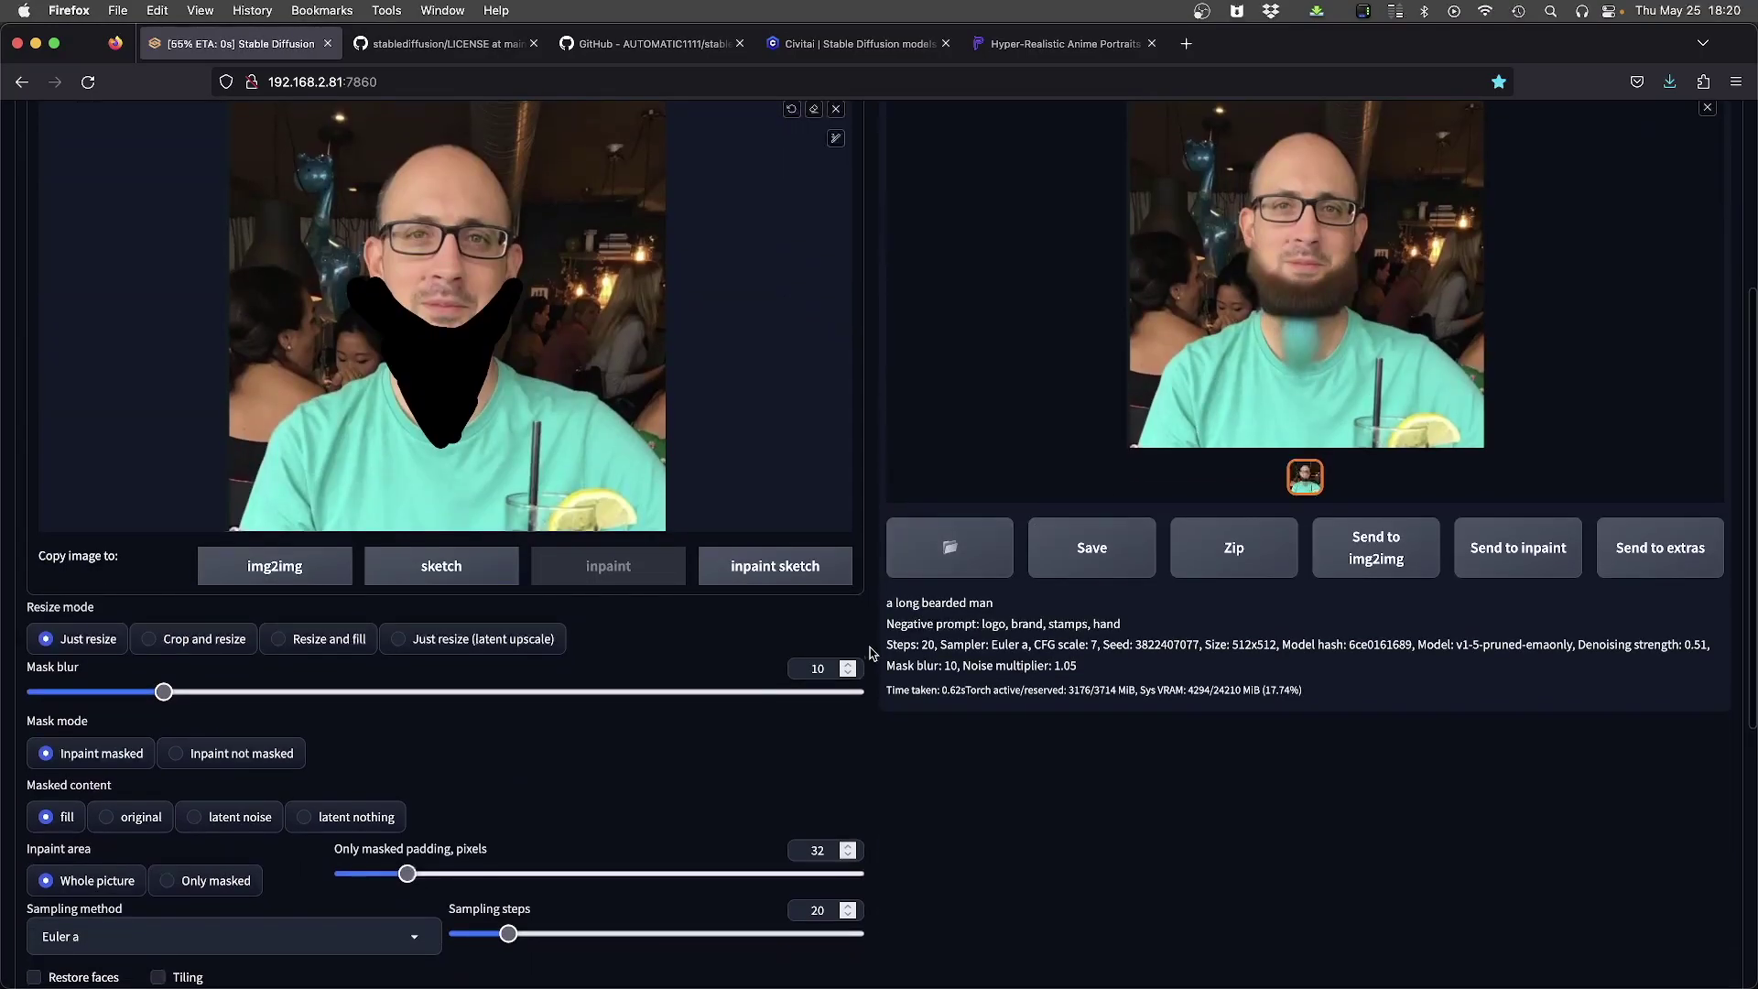
pyautogui.scroll(-2, 833, 677)
pyautogui.doubleClick(787, 934)
pyautogui.write('20')
pyautogui.hotkey('ctrl', 'Return')
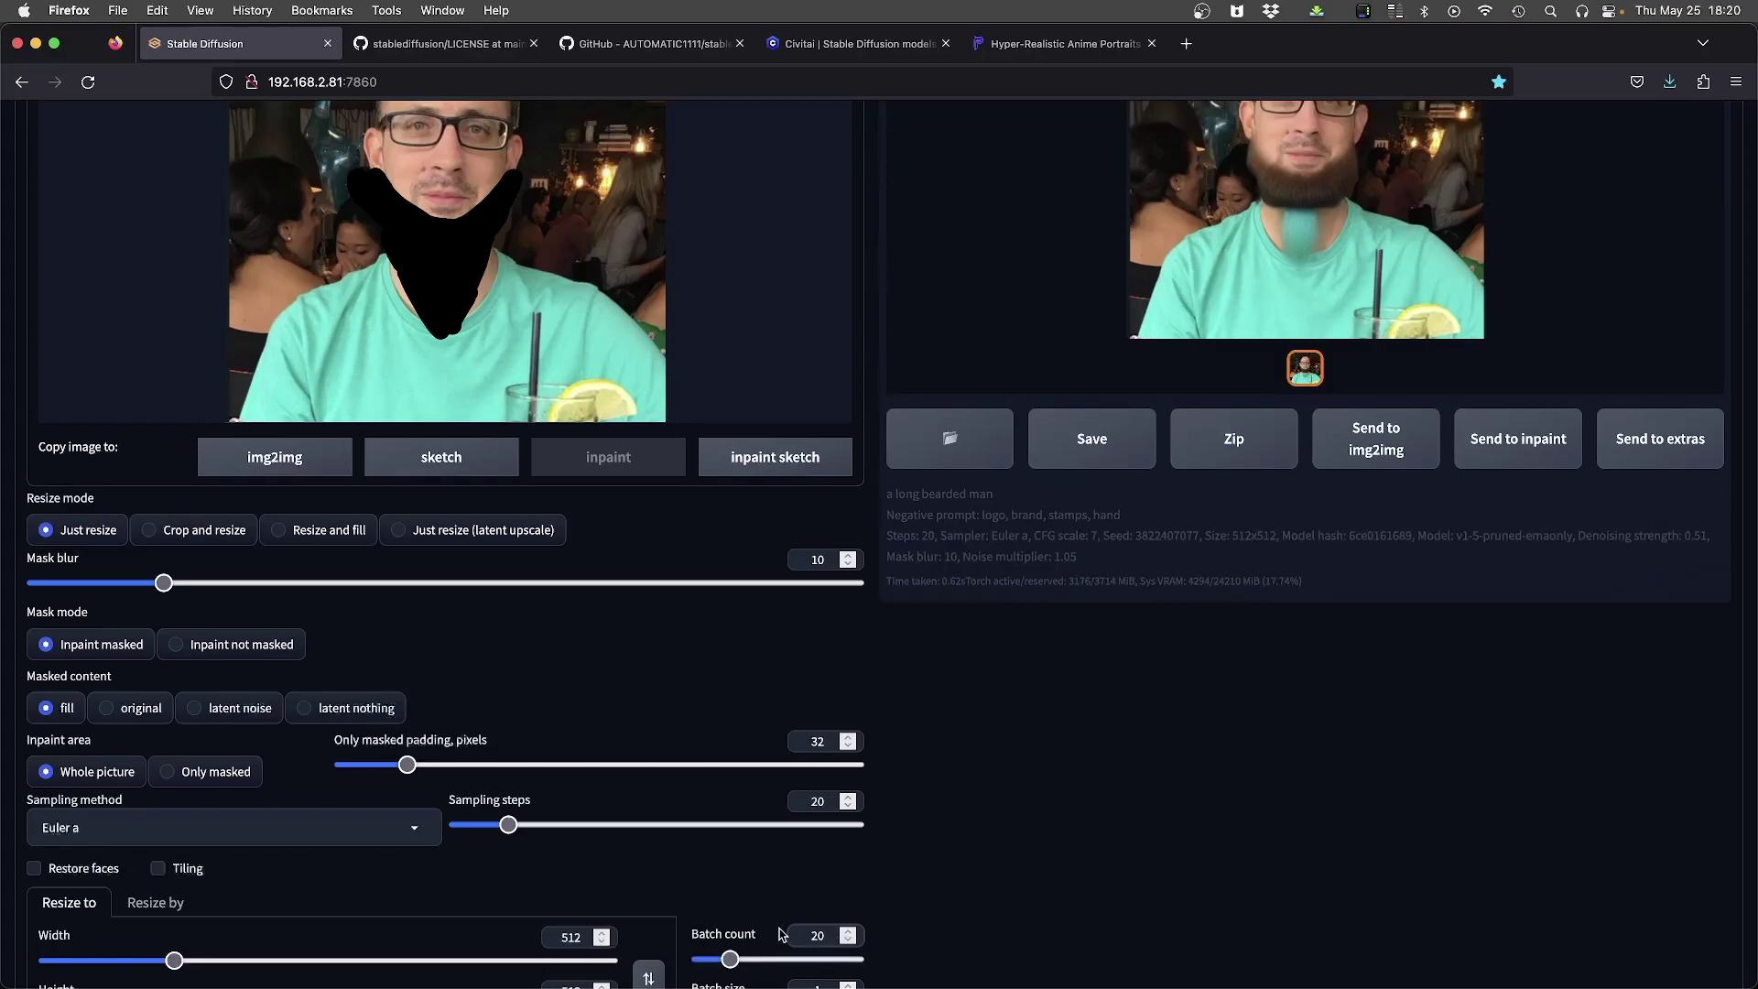
# Step: Browse through the batch of generated beard images one by one to compare how they blend with the photo
pyautogui.scroll(4, 780, 934)
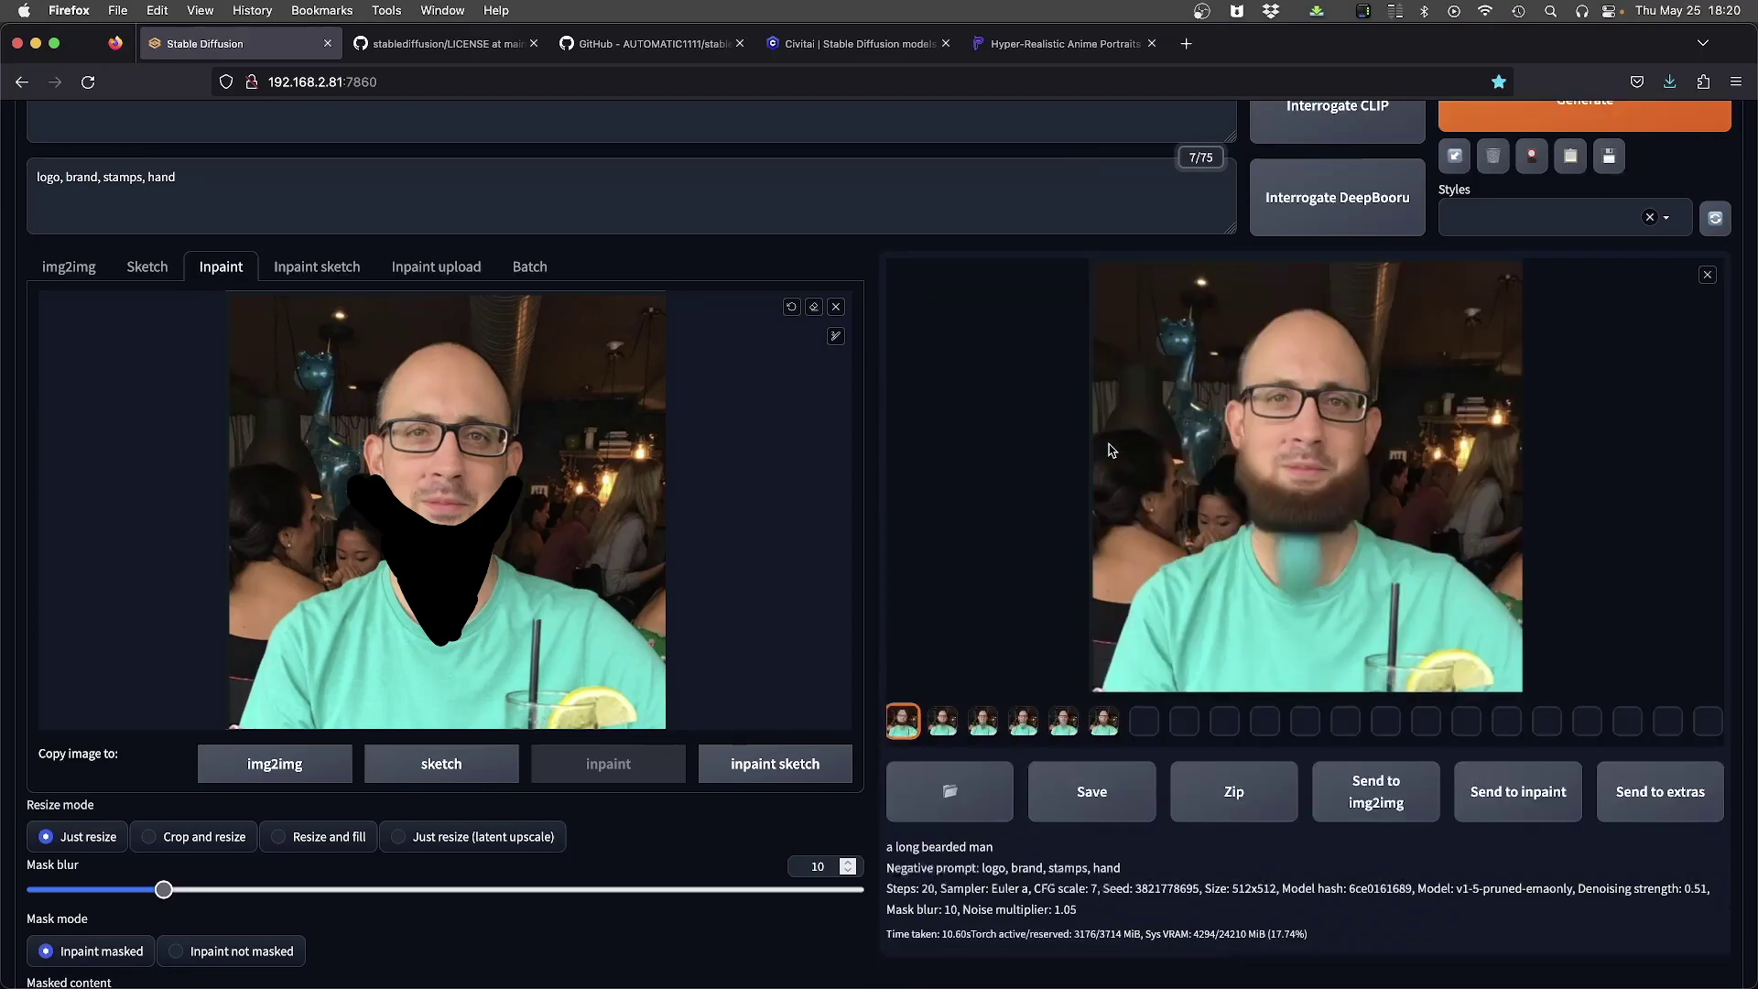
pyautogui.click(944, 723)
pyautogui.click(1124, 589)
pyautogui.click(1125, 588)
pyautogui.click(1124, 589)
pyautogui.click(1124, 589)
pyautogui.click(1124, 589)
pyautogui.click(1125, 588)
pyautogui.click(1125, 589)
pyautogui.click(1124, 589)
pyautogui.click(1125, 589)
pyautogui.click(1125, 589)
pyautogui.click(1124, 588)
pyautogui.press('Right')
pyautogui.press('Right')
pyautogui.press('Right')
pyautogui.press('Right')
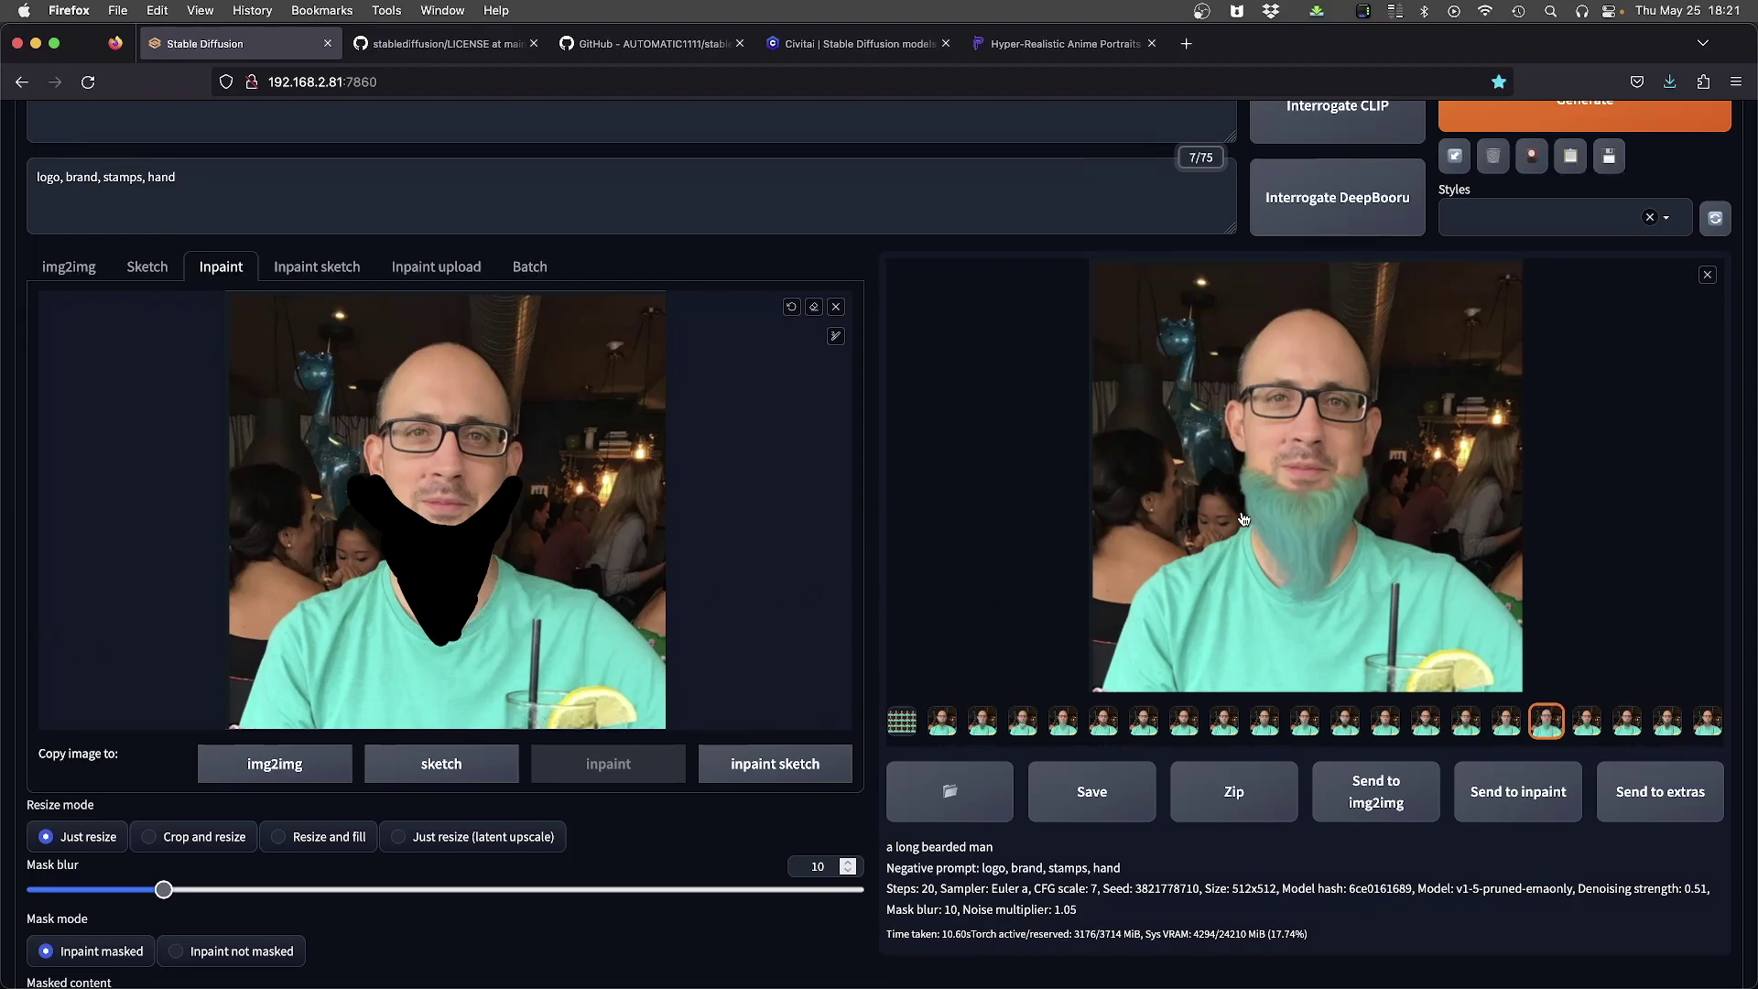
pyautogui.press('Right')
pyautogui.press('Right')
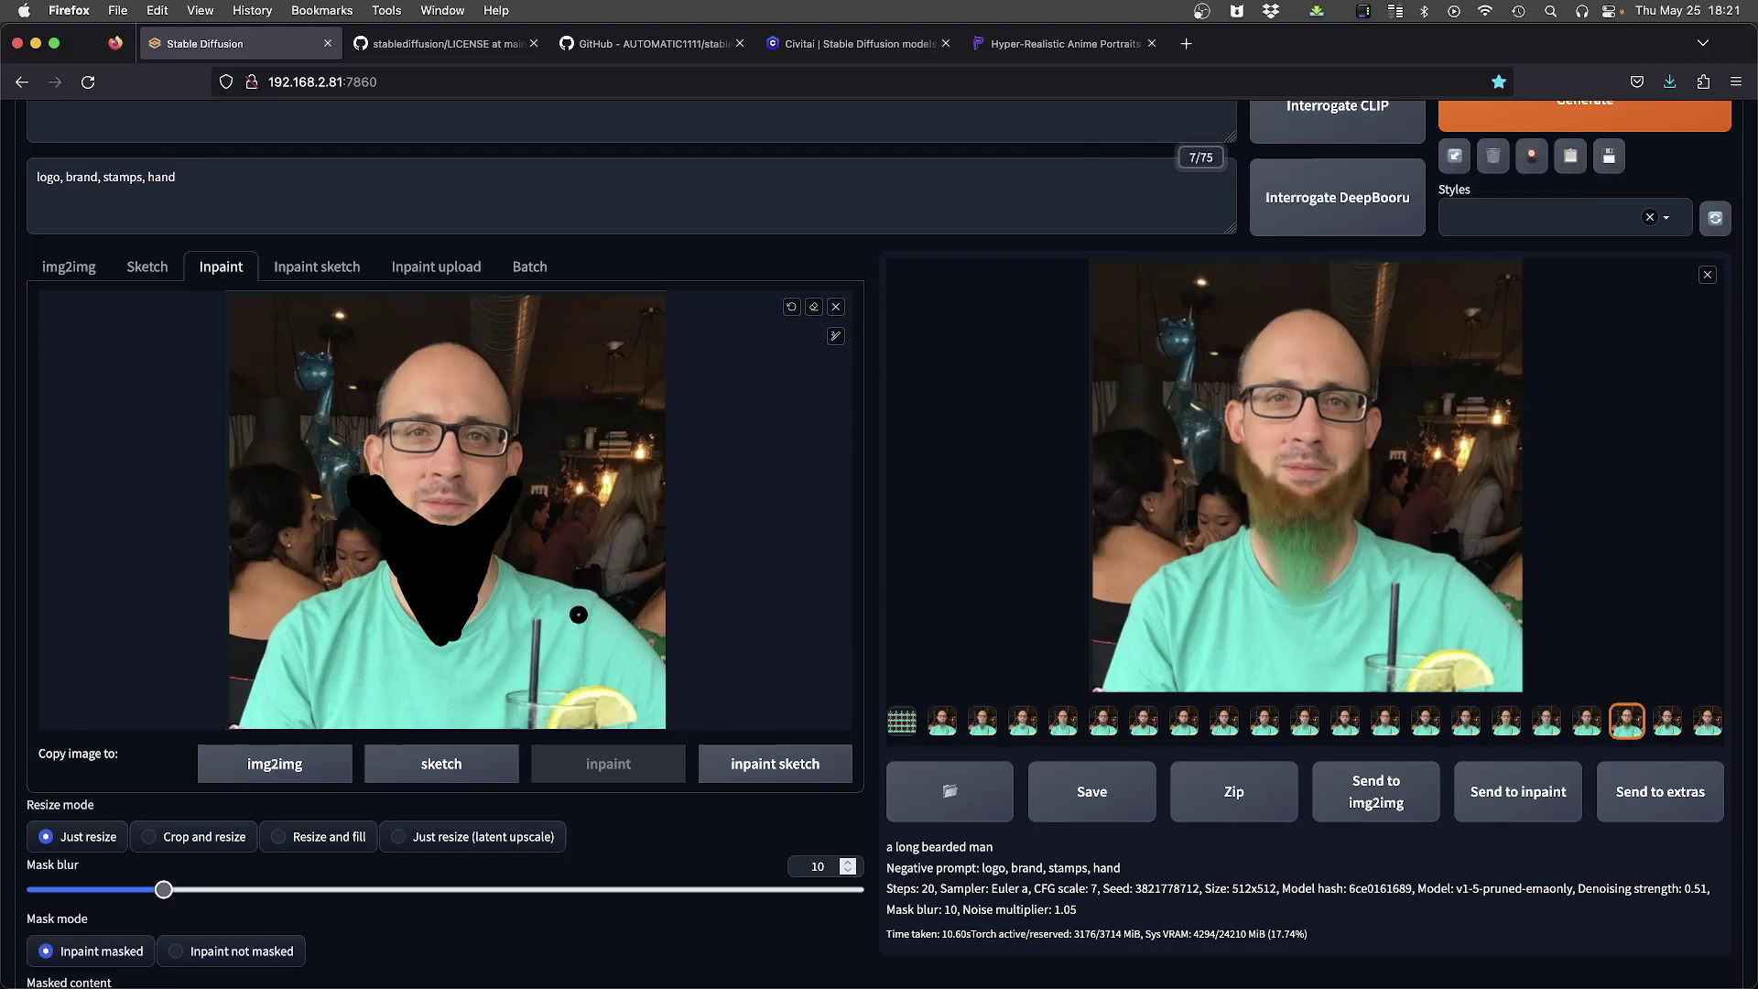
# Step: Set the masked content to latent noise and generate another batch of beard variations
pyautogui.scroll(-5, 117, 700)
pyautogui.press('Left')
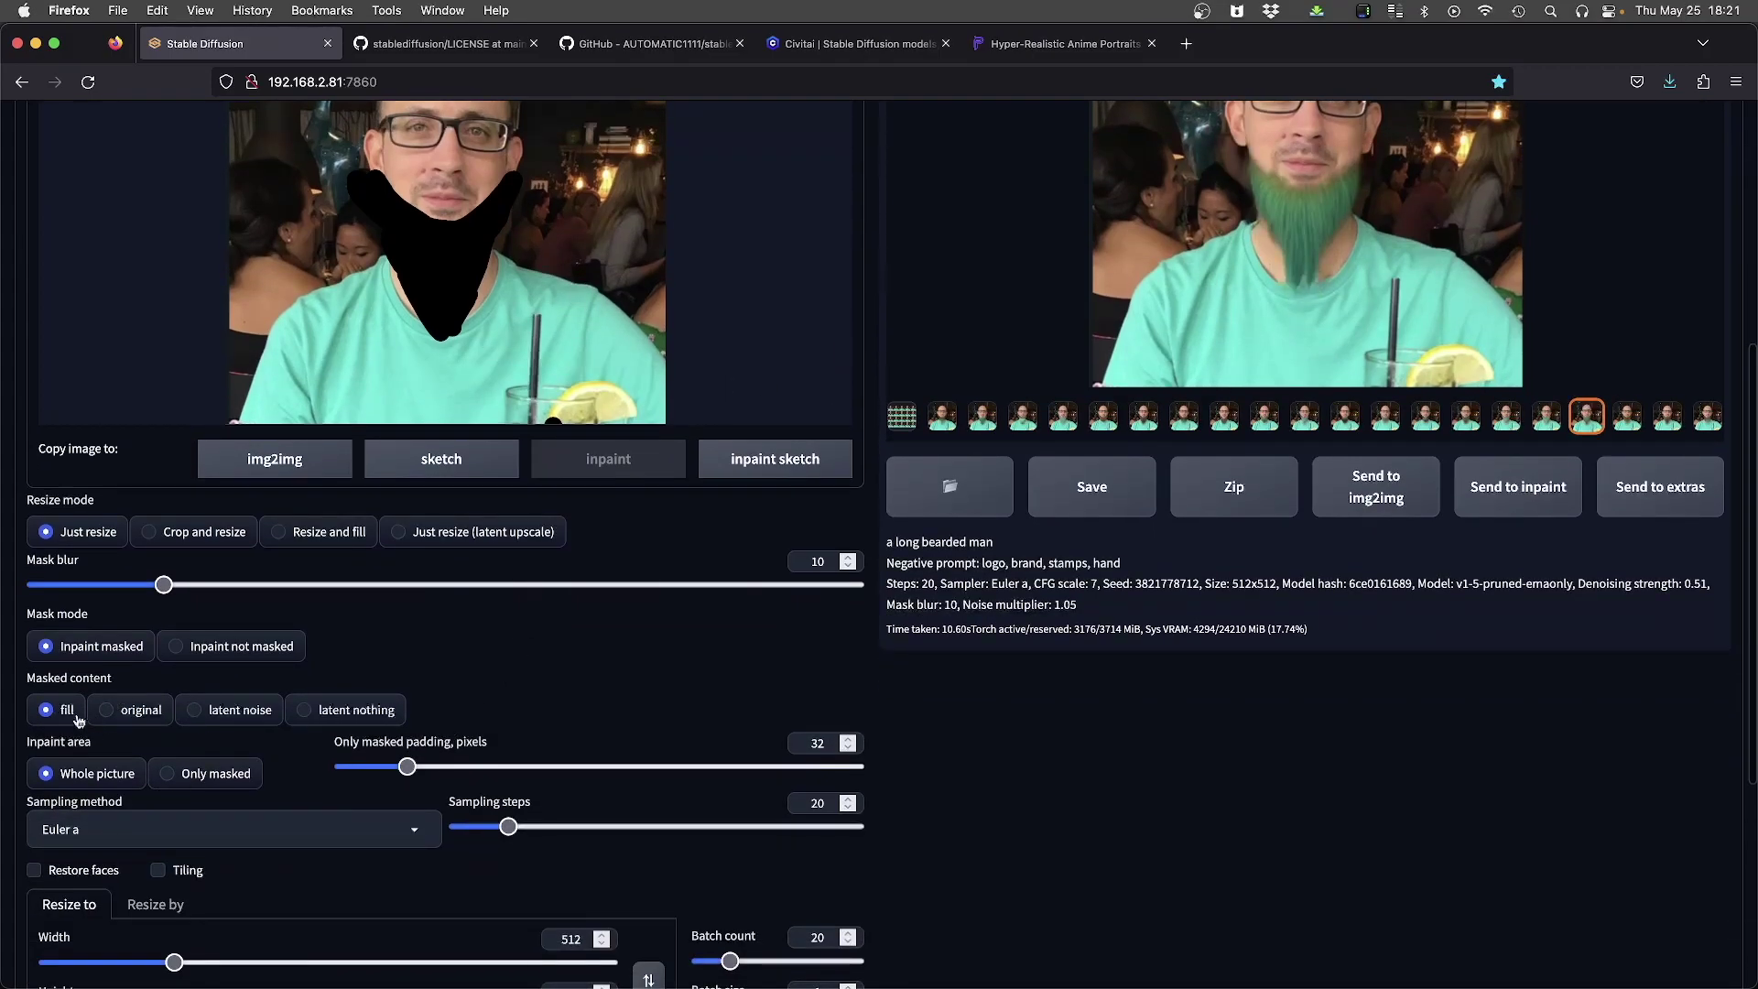
pyautogui.click(197, 712)
pyautogui.scroll(4, 252, 718)
pyautogui.hotkey('ctrl', 'Return')
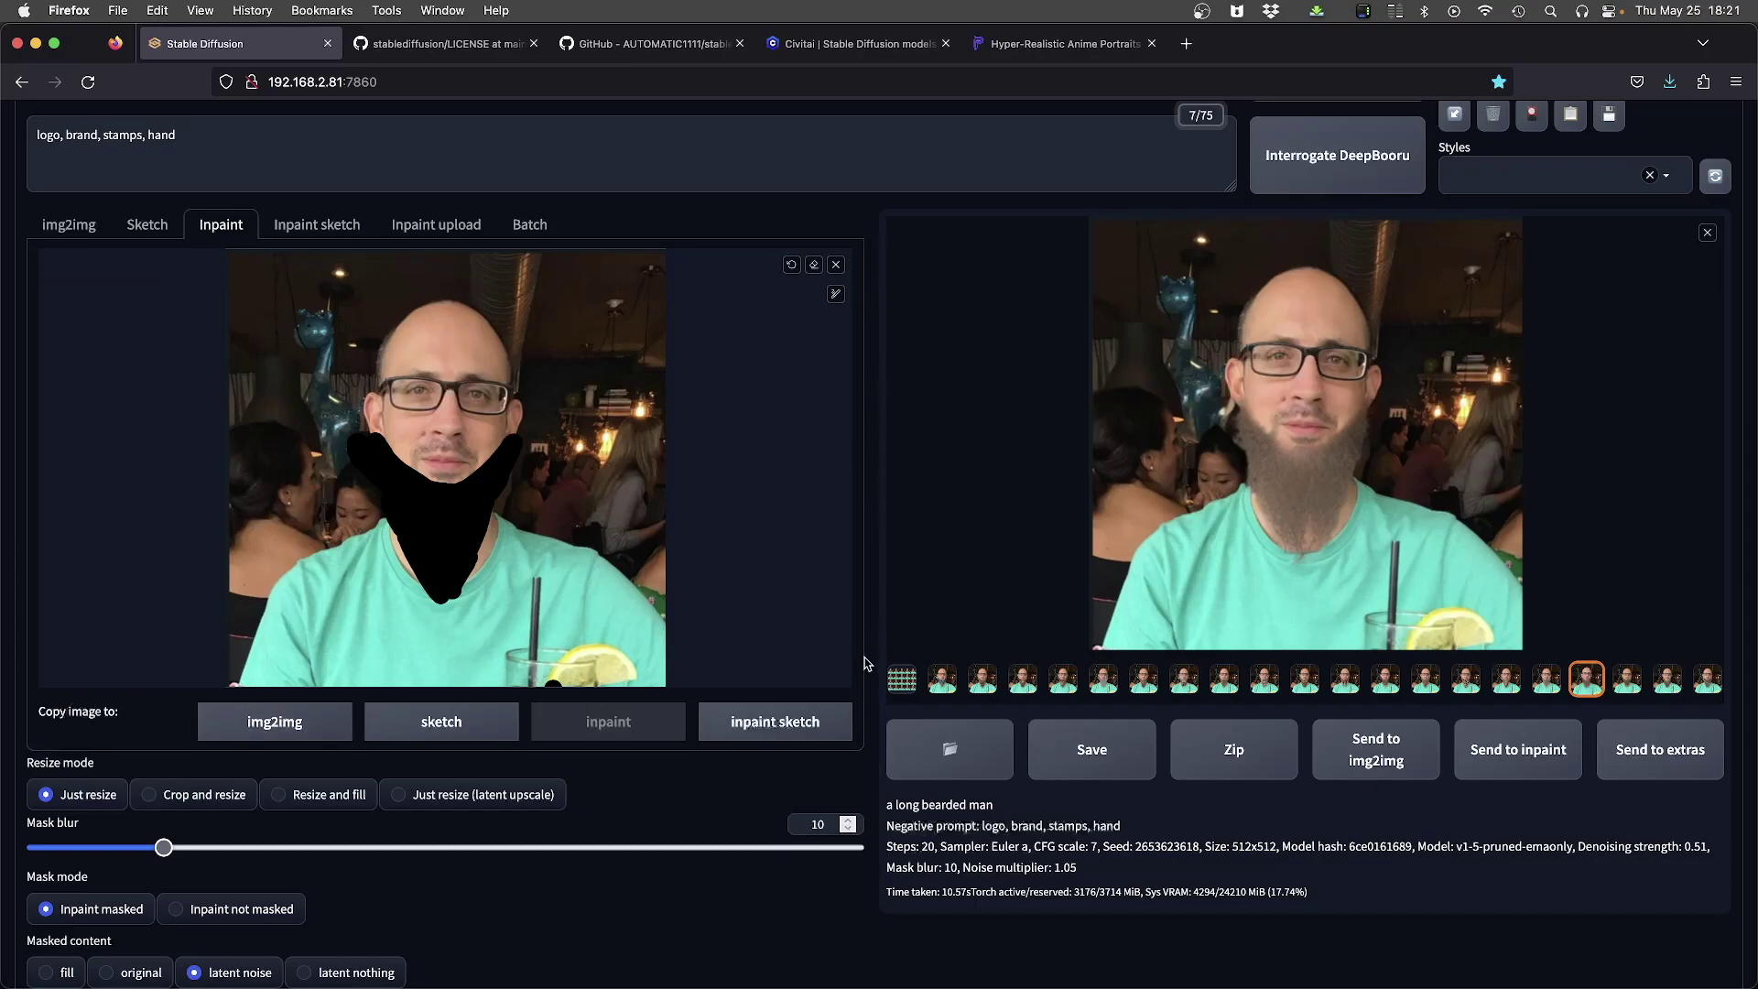
# Step: Open the latent noise batch's grid image at full size, examine the individual beard variations and close the viewer
pyautogui.click(901, 680)
pyautogui.click(1058, 348)
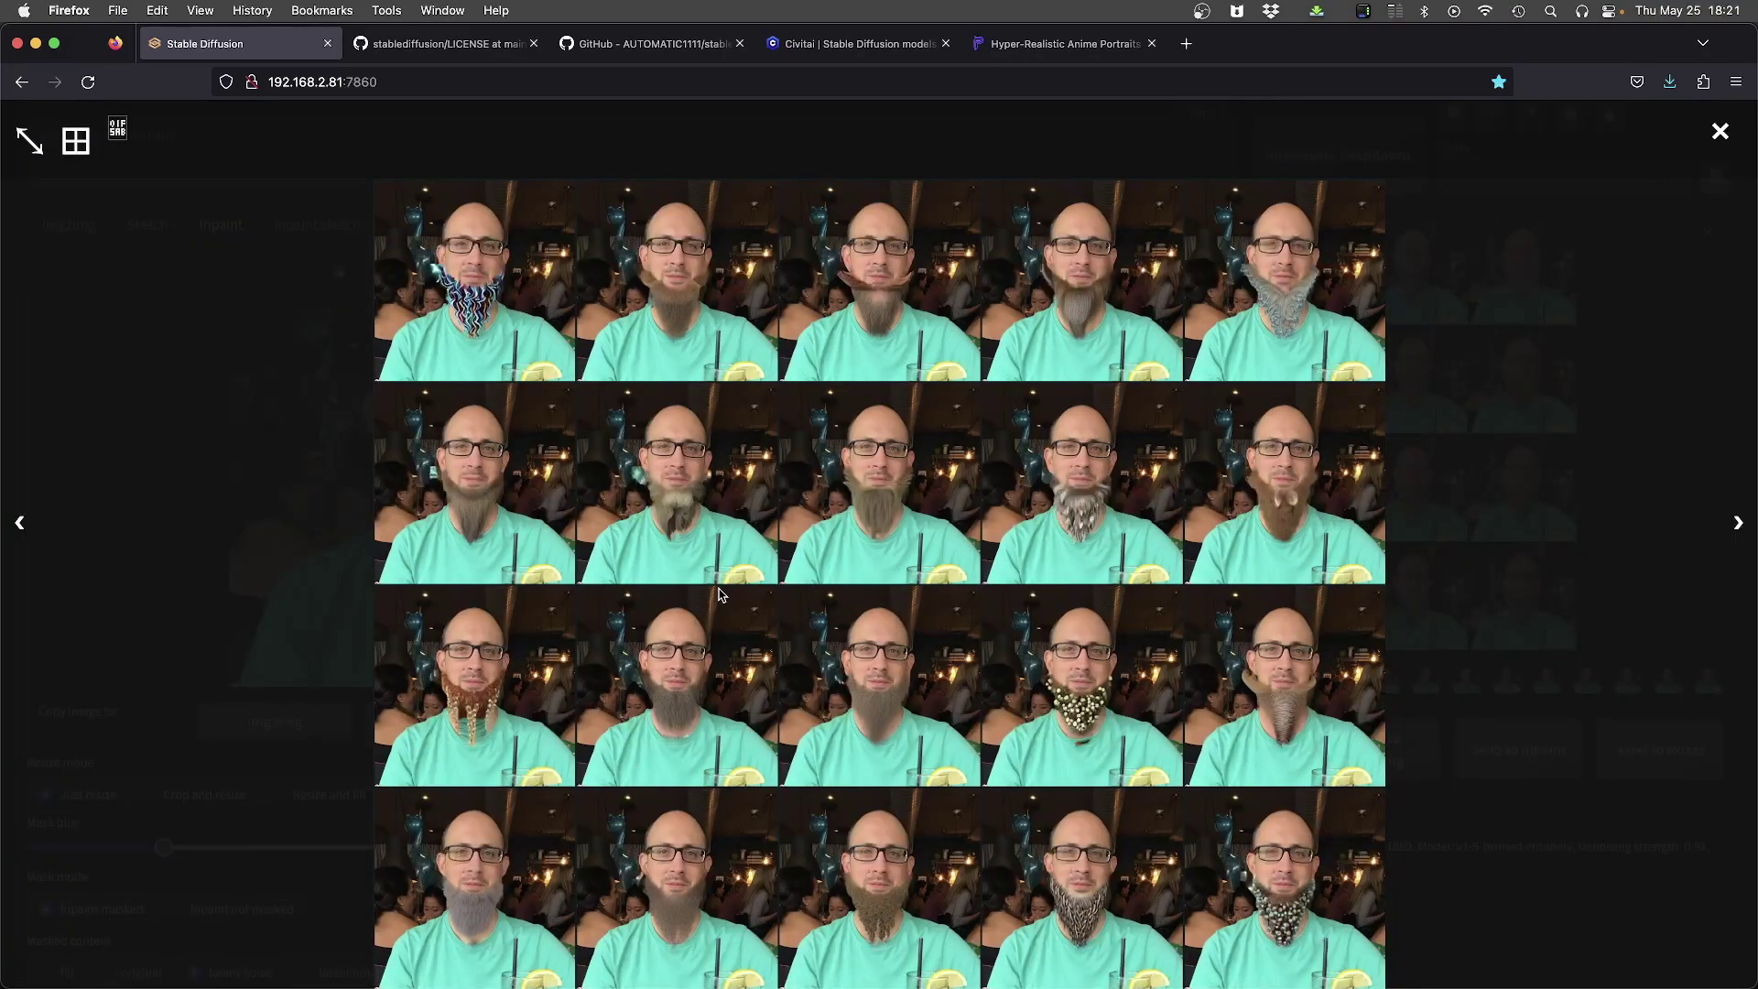
pyautogui.press('Right')
pyautogui.press('Right')
pyautogui.press('Right')
pyautogui.press('Right')
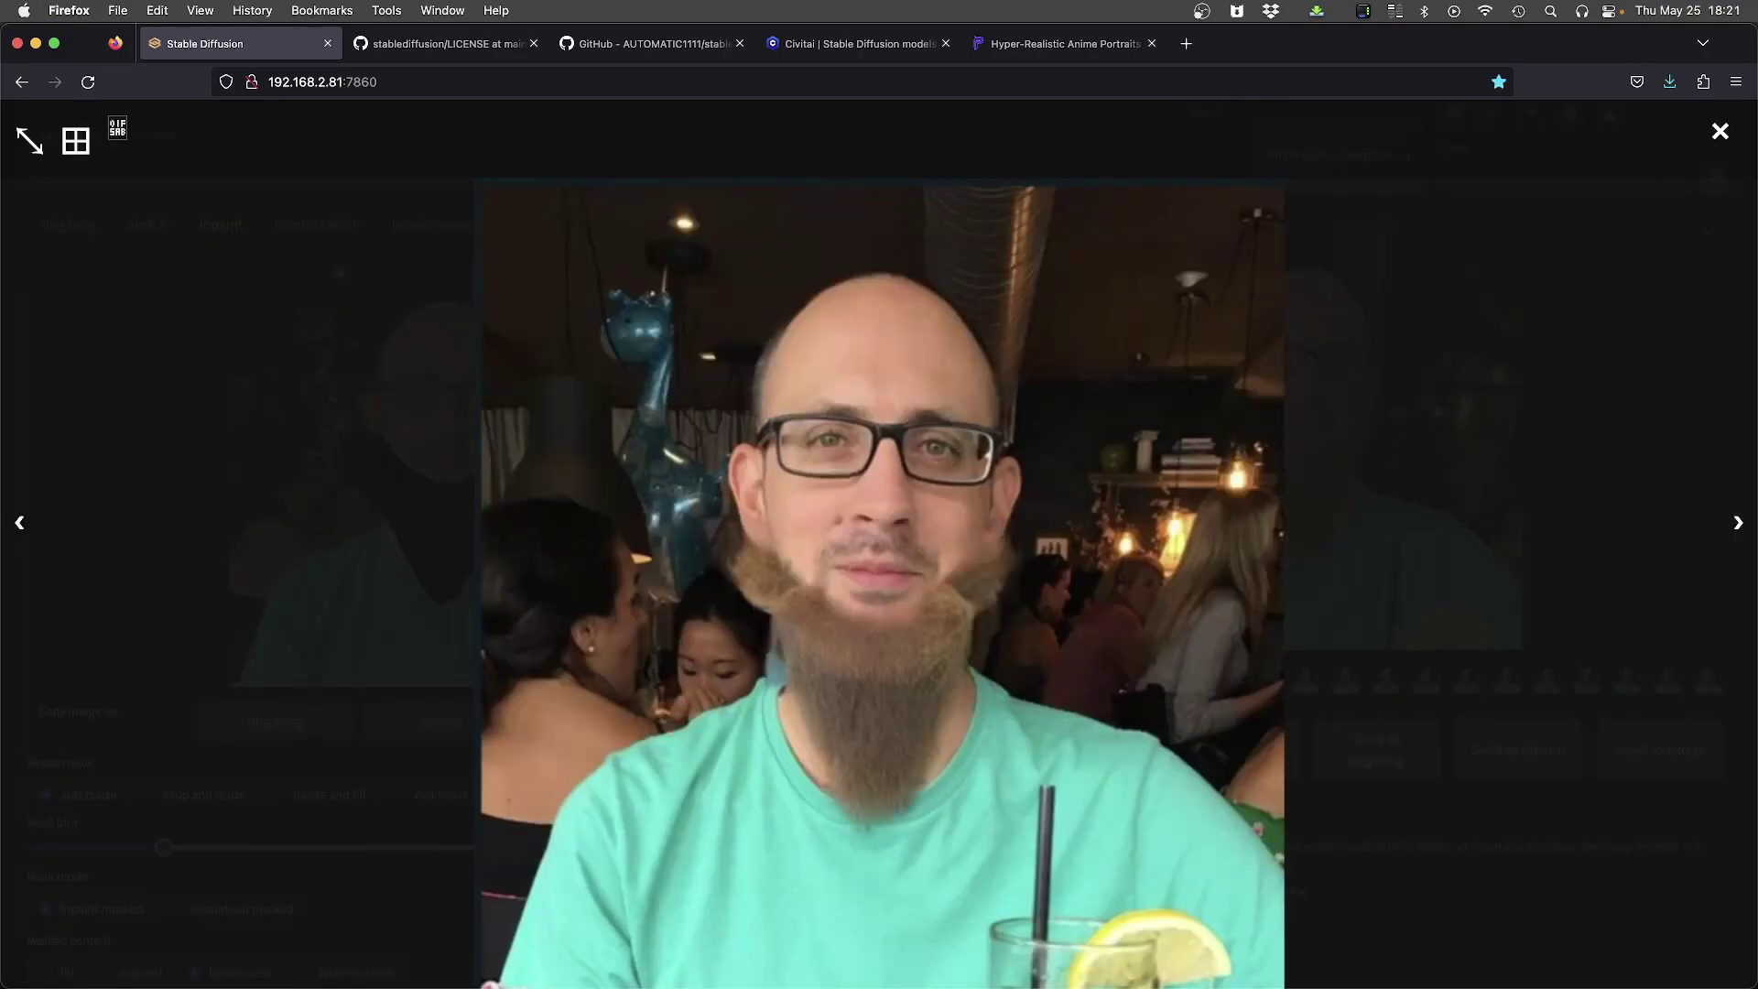
pyautogui.press('Right')
pyautogui.press('Right')
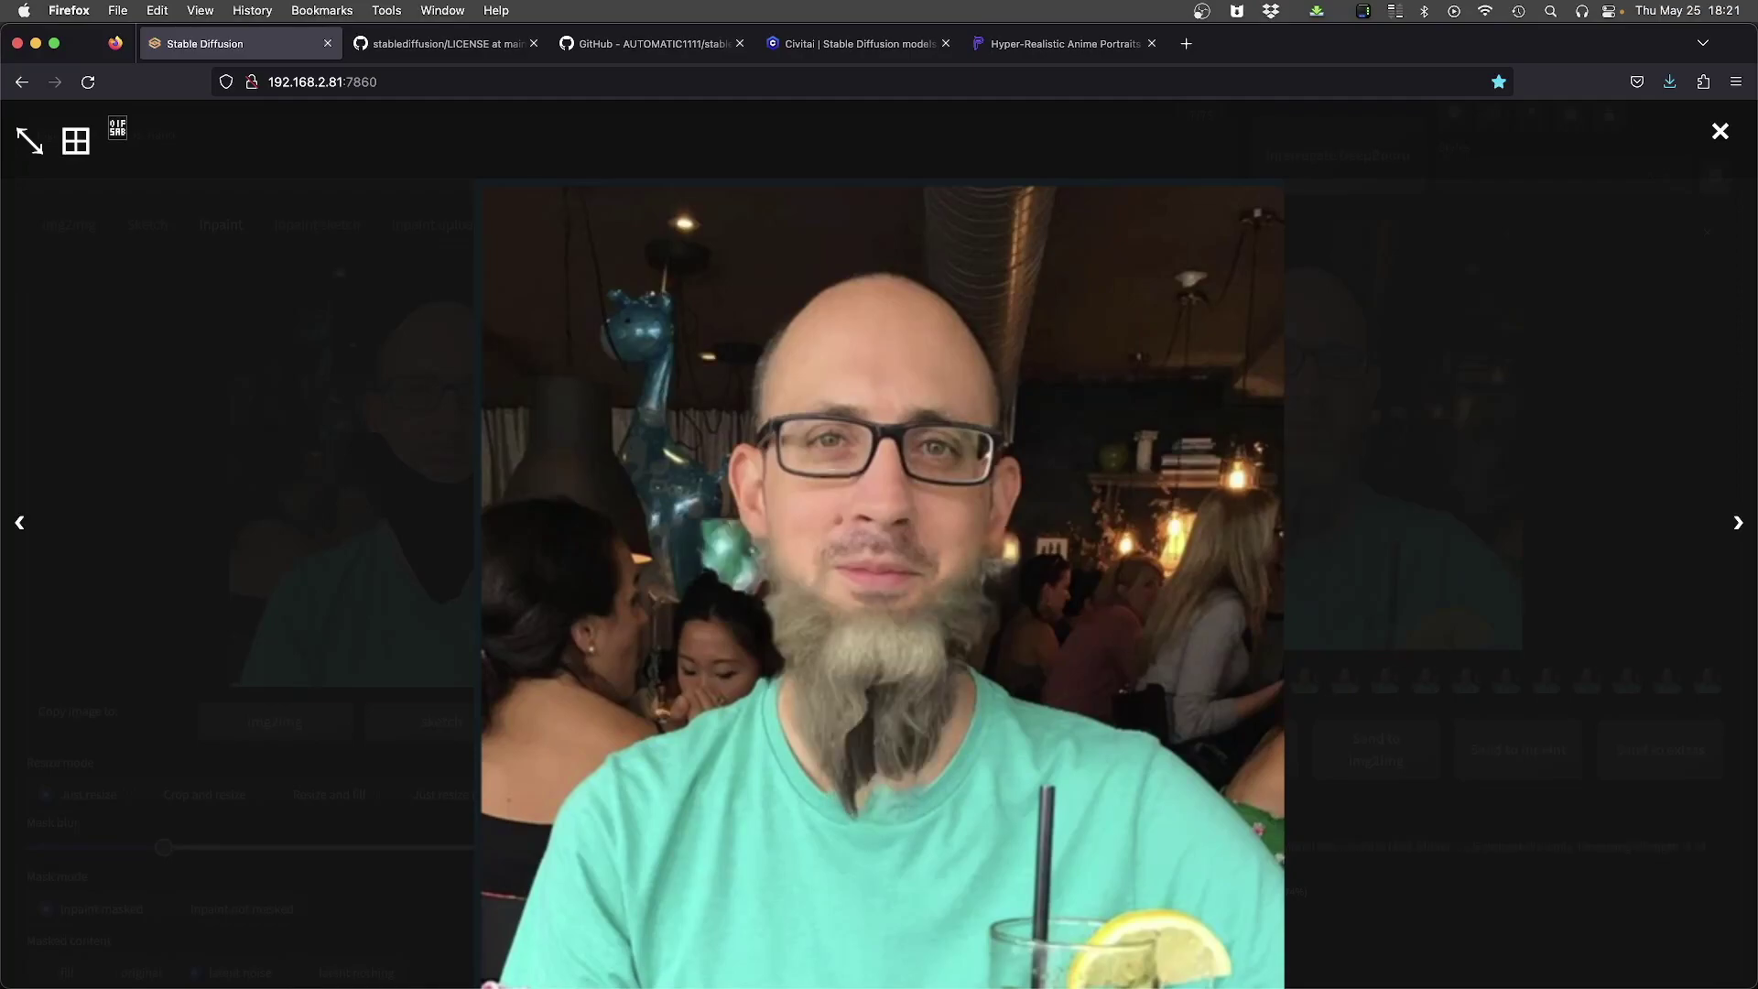
pyautogui.press('Right')
pyautogui.press('Right')
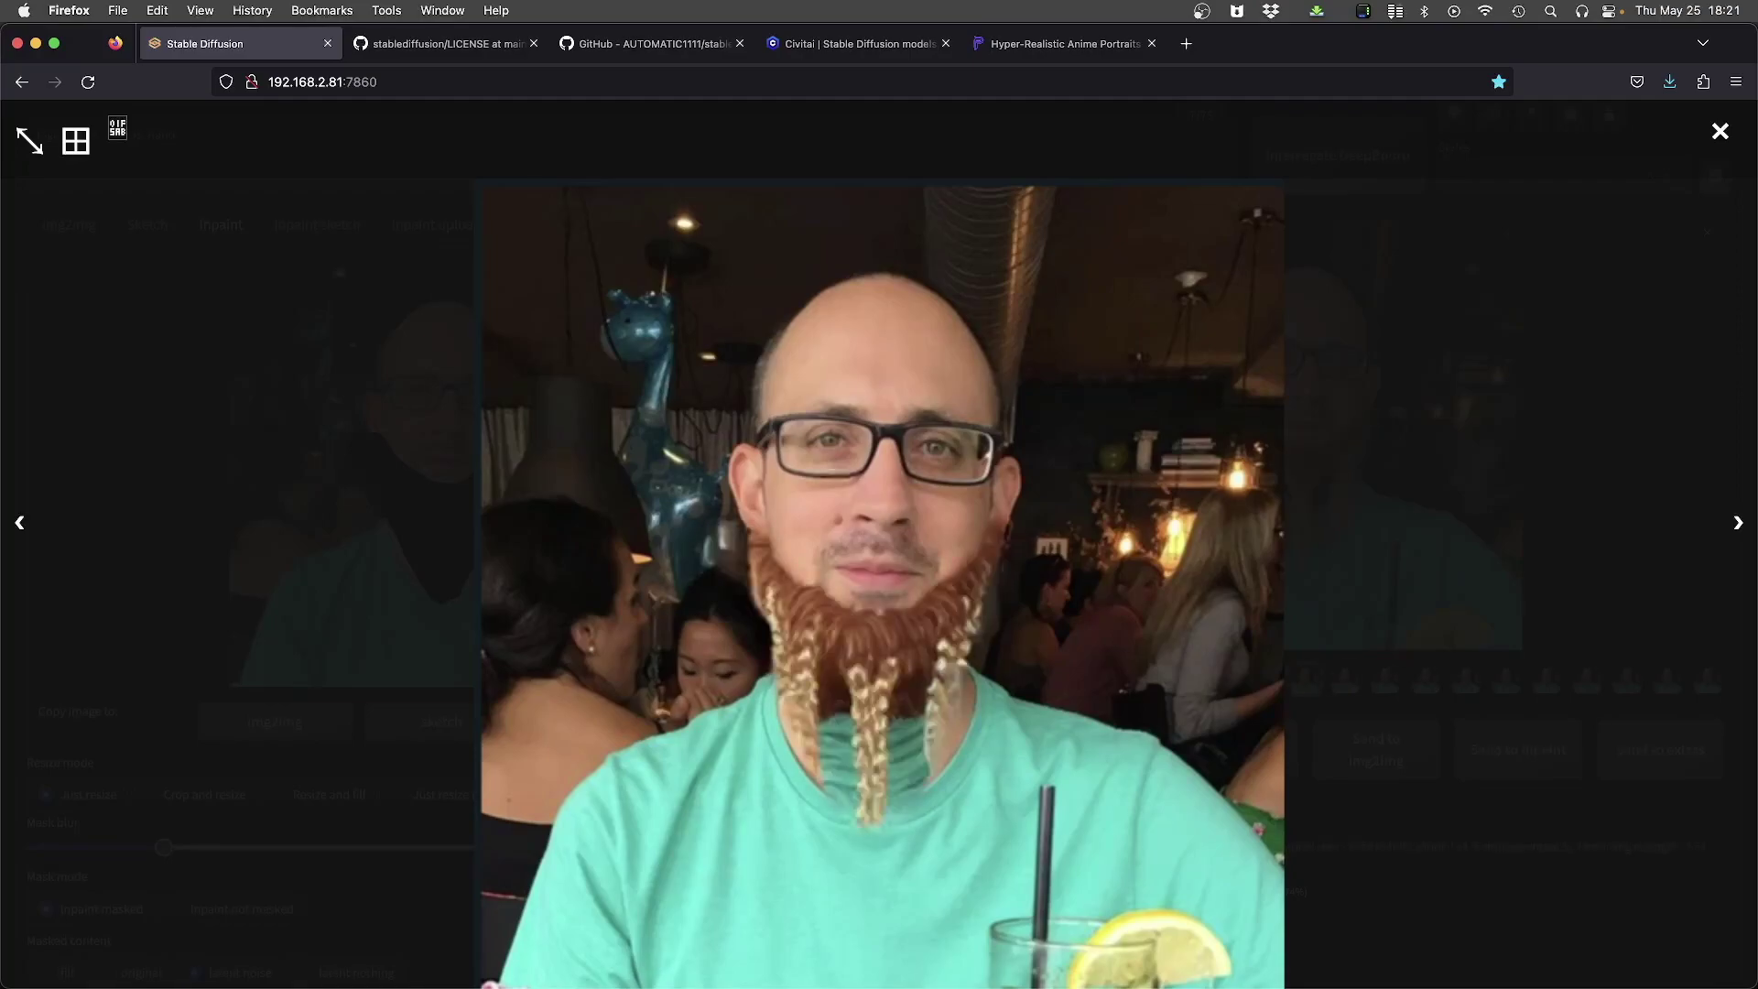
pyautogui.press('Right')
pyautogui.press('Right')
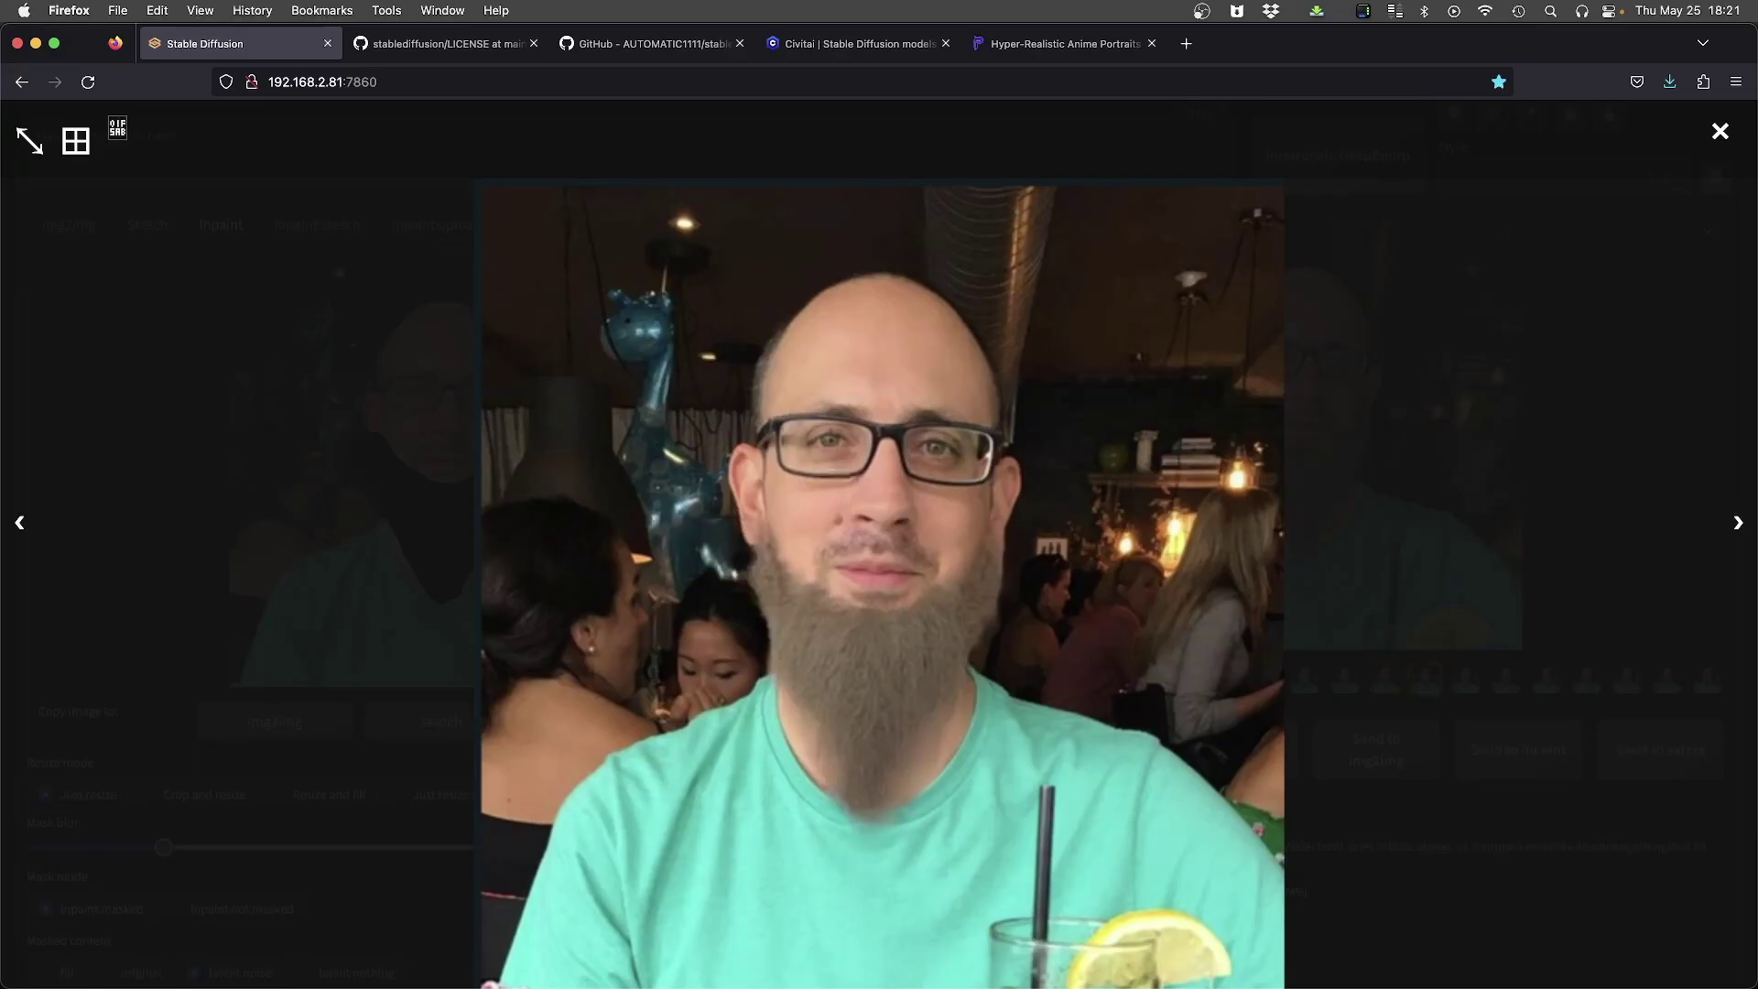
pyautogui.press('Right')
pyautogui.press('Right')
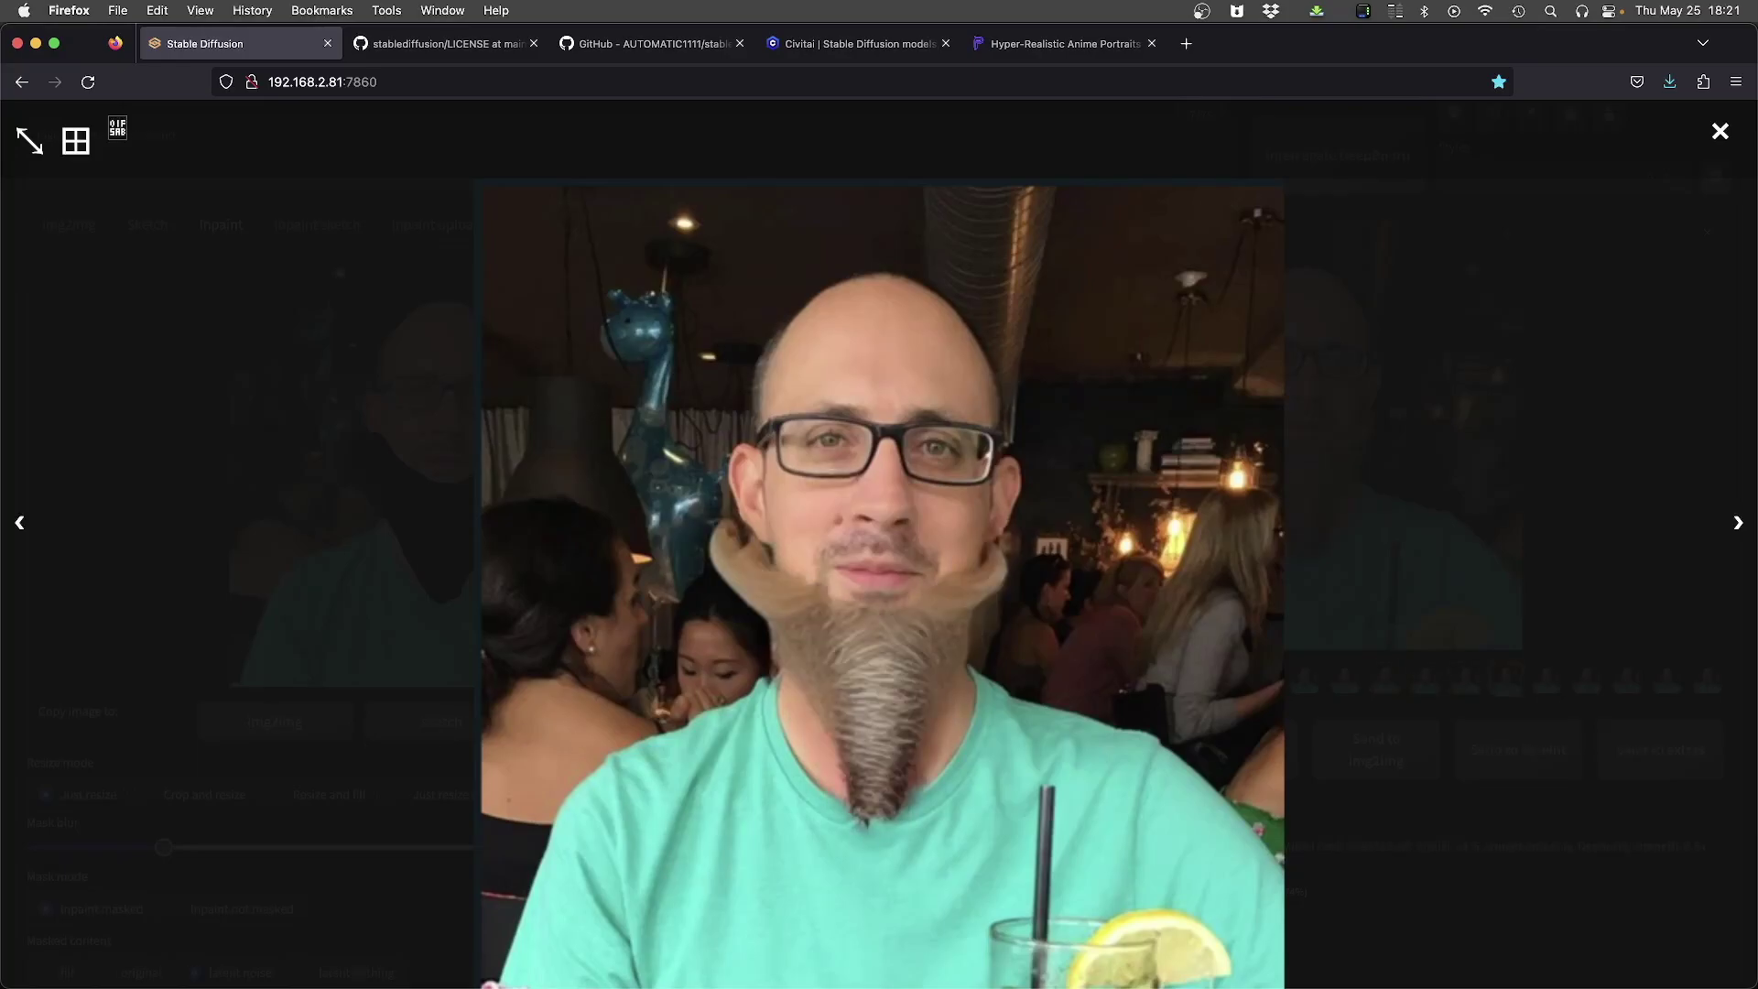
pyautogui.press('Right')
pyautogui.press('Right')
pyautogui.press('Right')
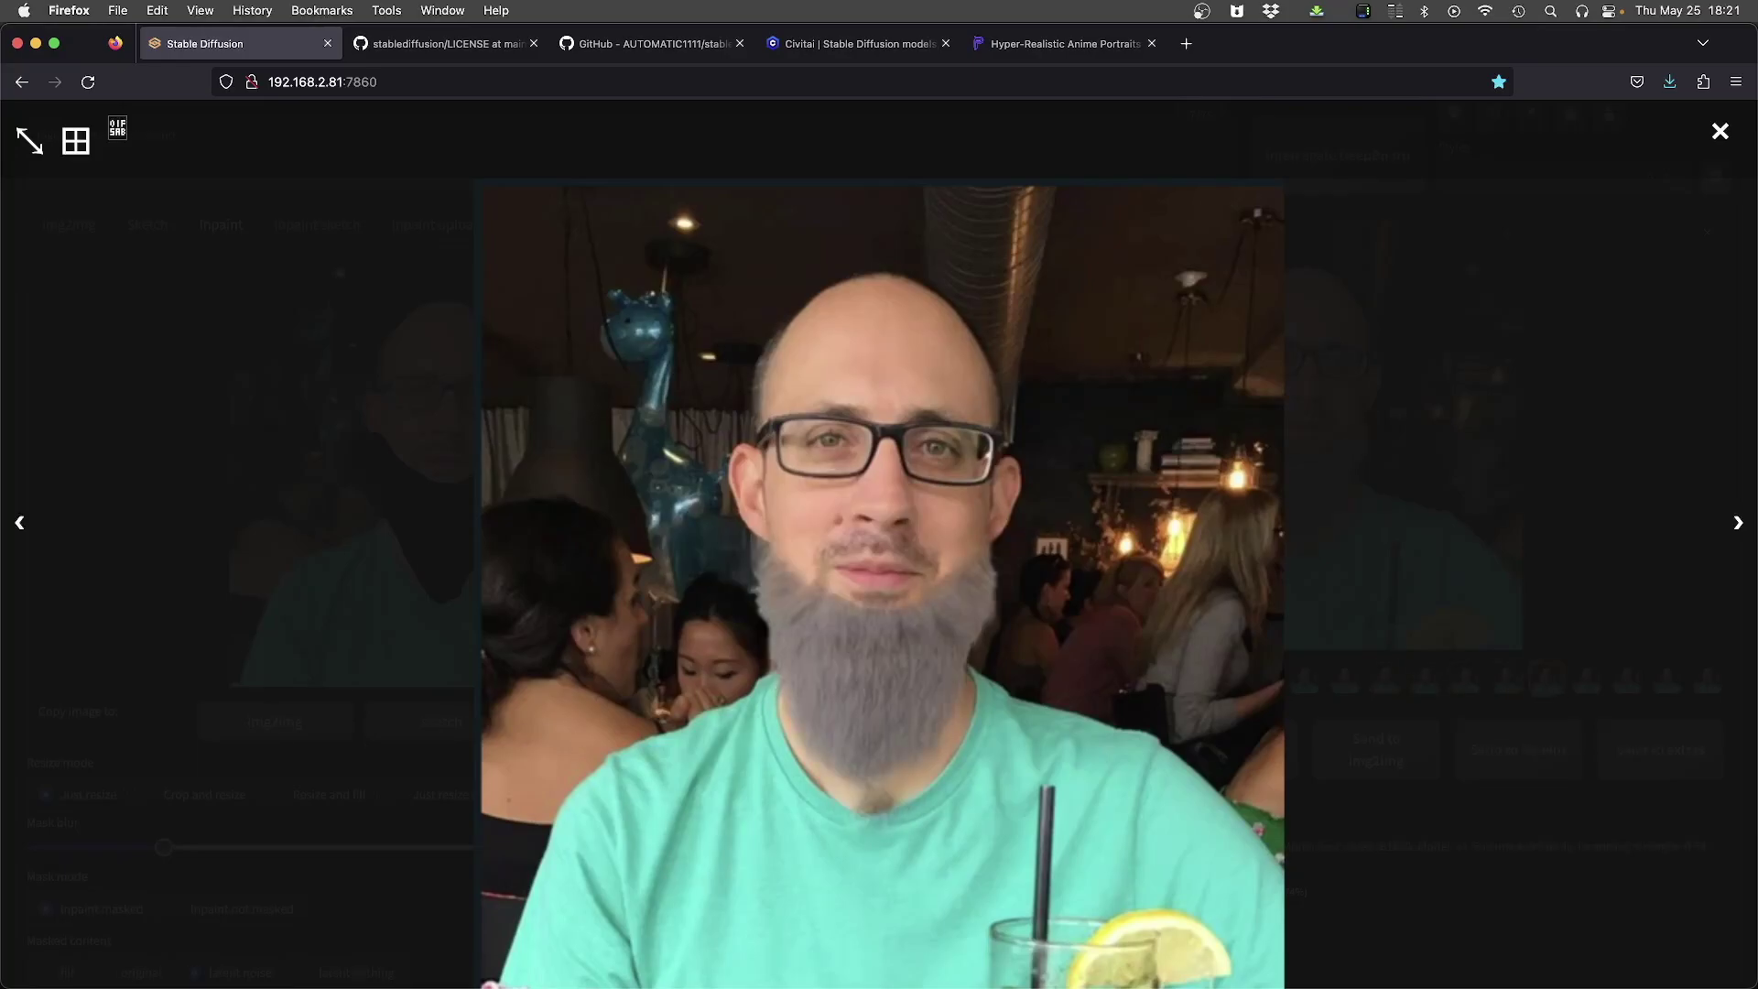
pyautogui.press('Escape')
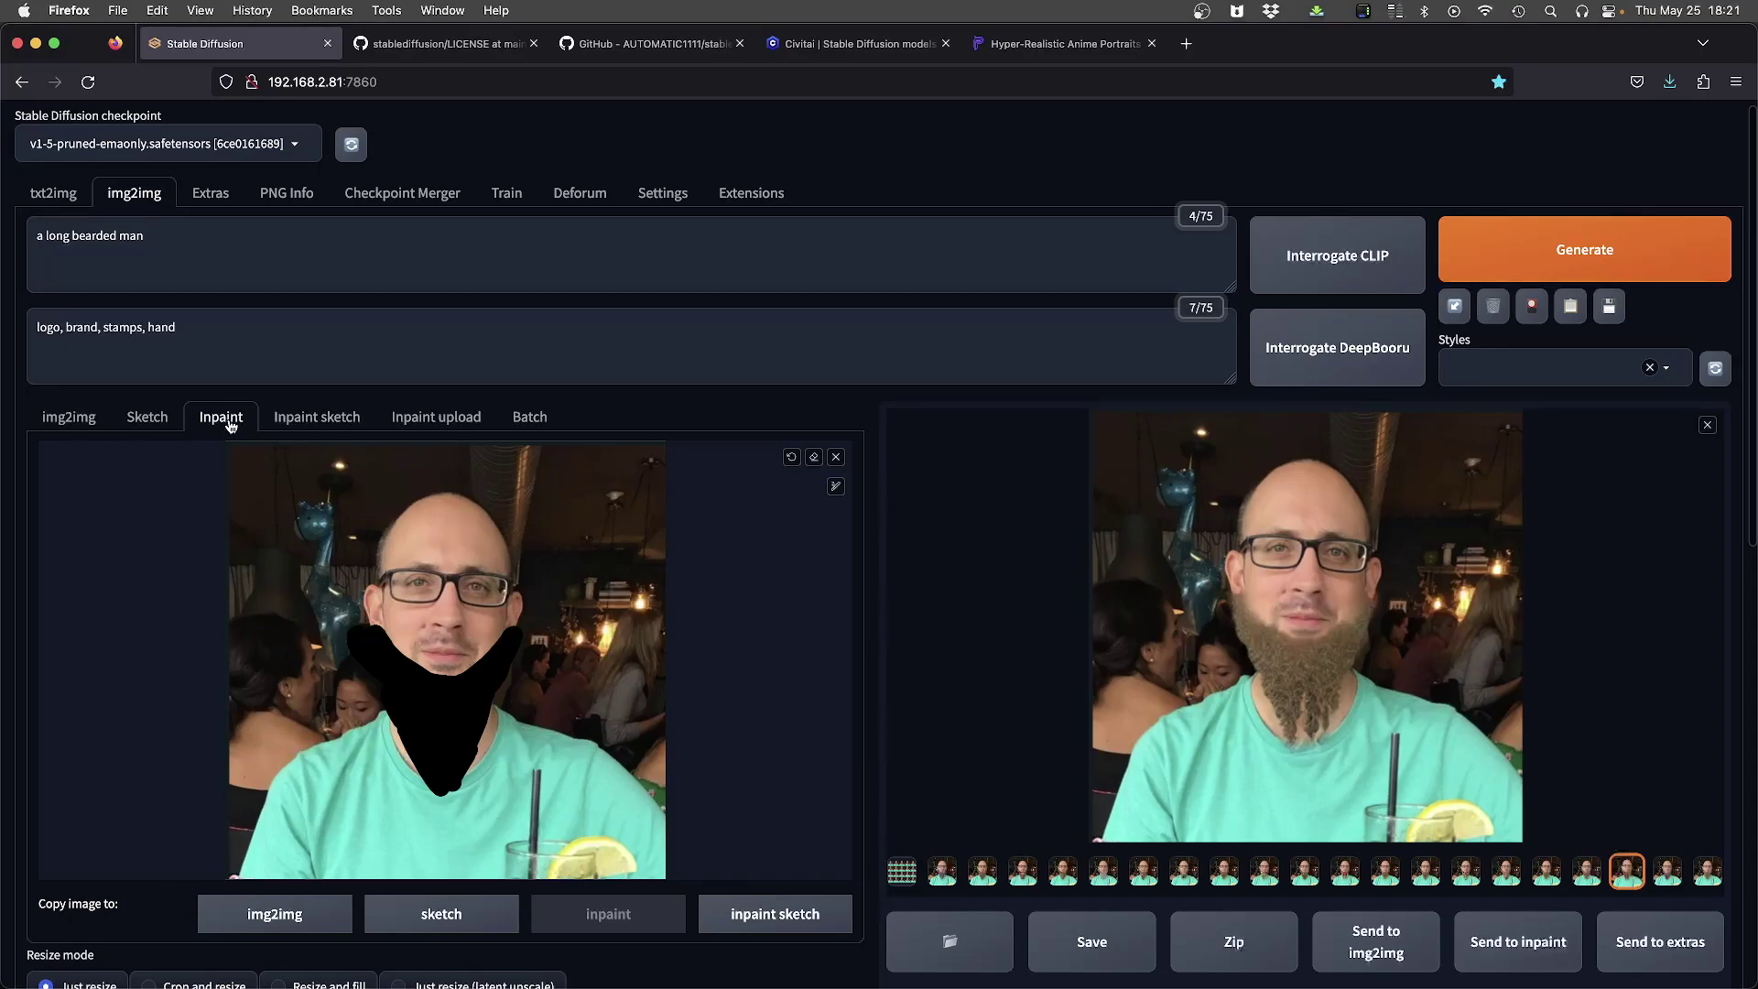
# Step: Examine the inpaint sketch and inpaint upload modes alongside the masked inpaint image, and return to the plain img2img mode
pyautogui.click(313, 420)
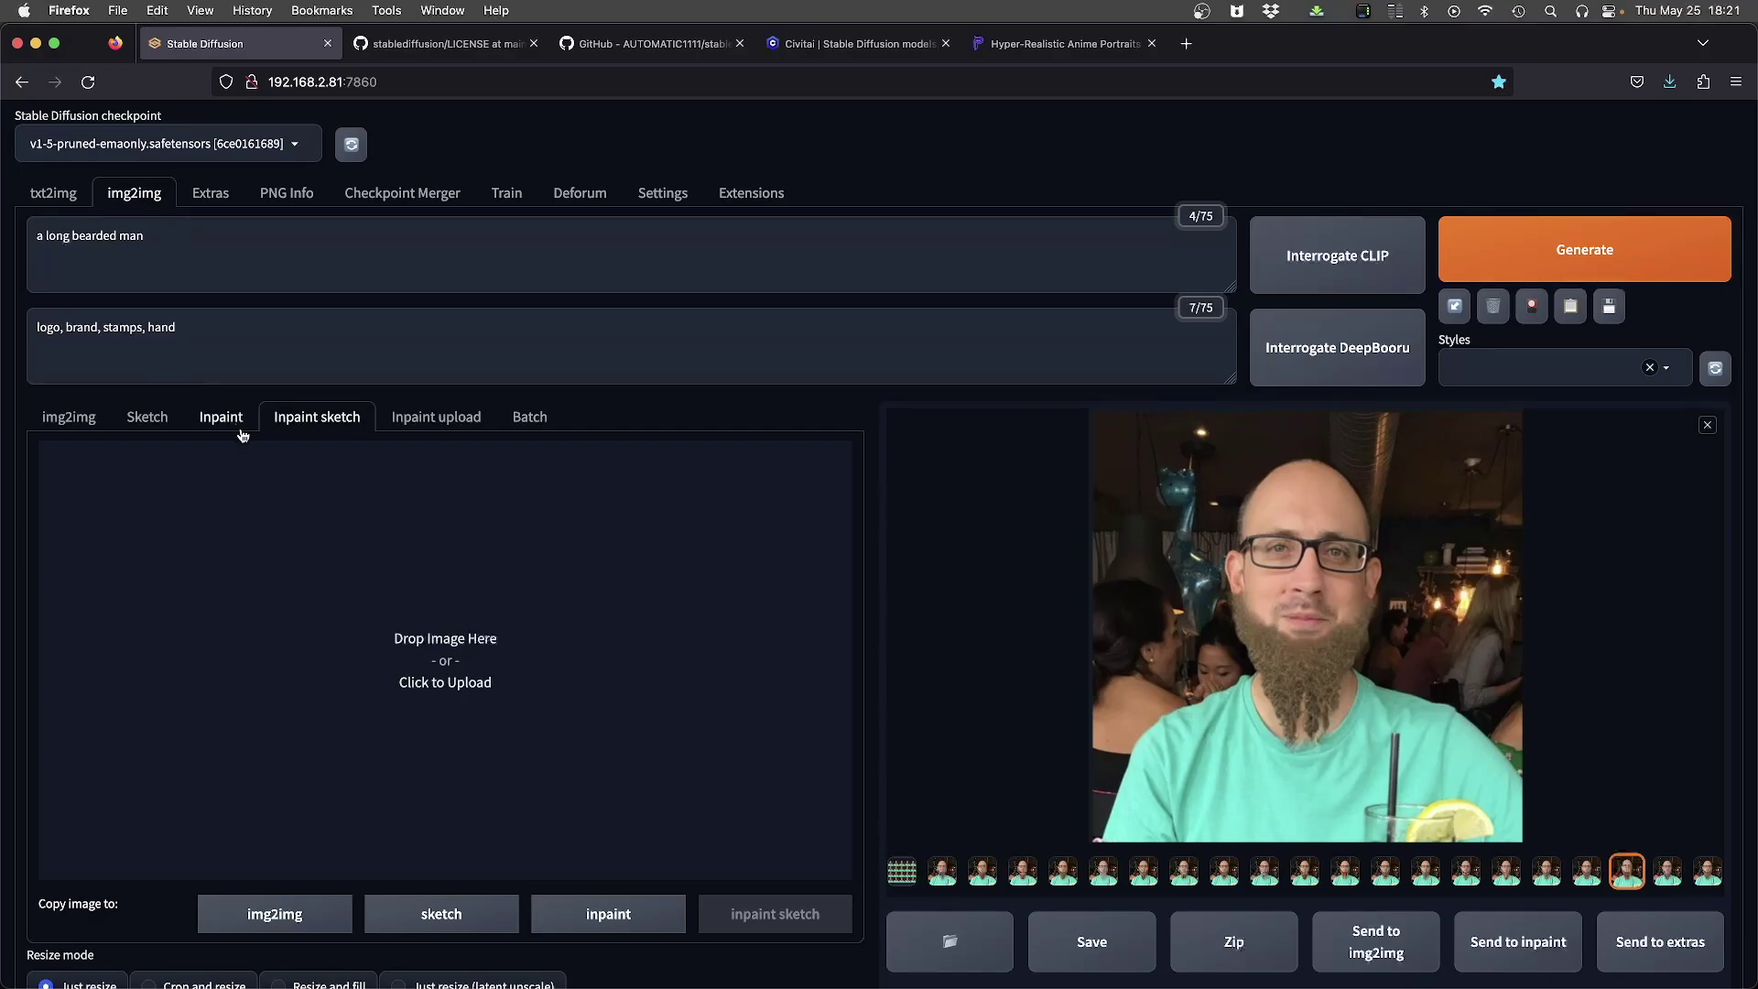
pyautogui.click(399, 418)
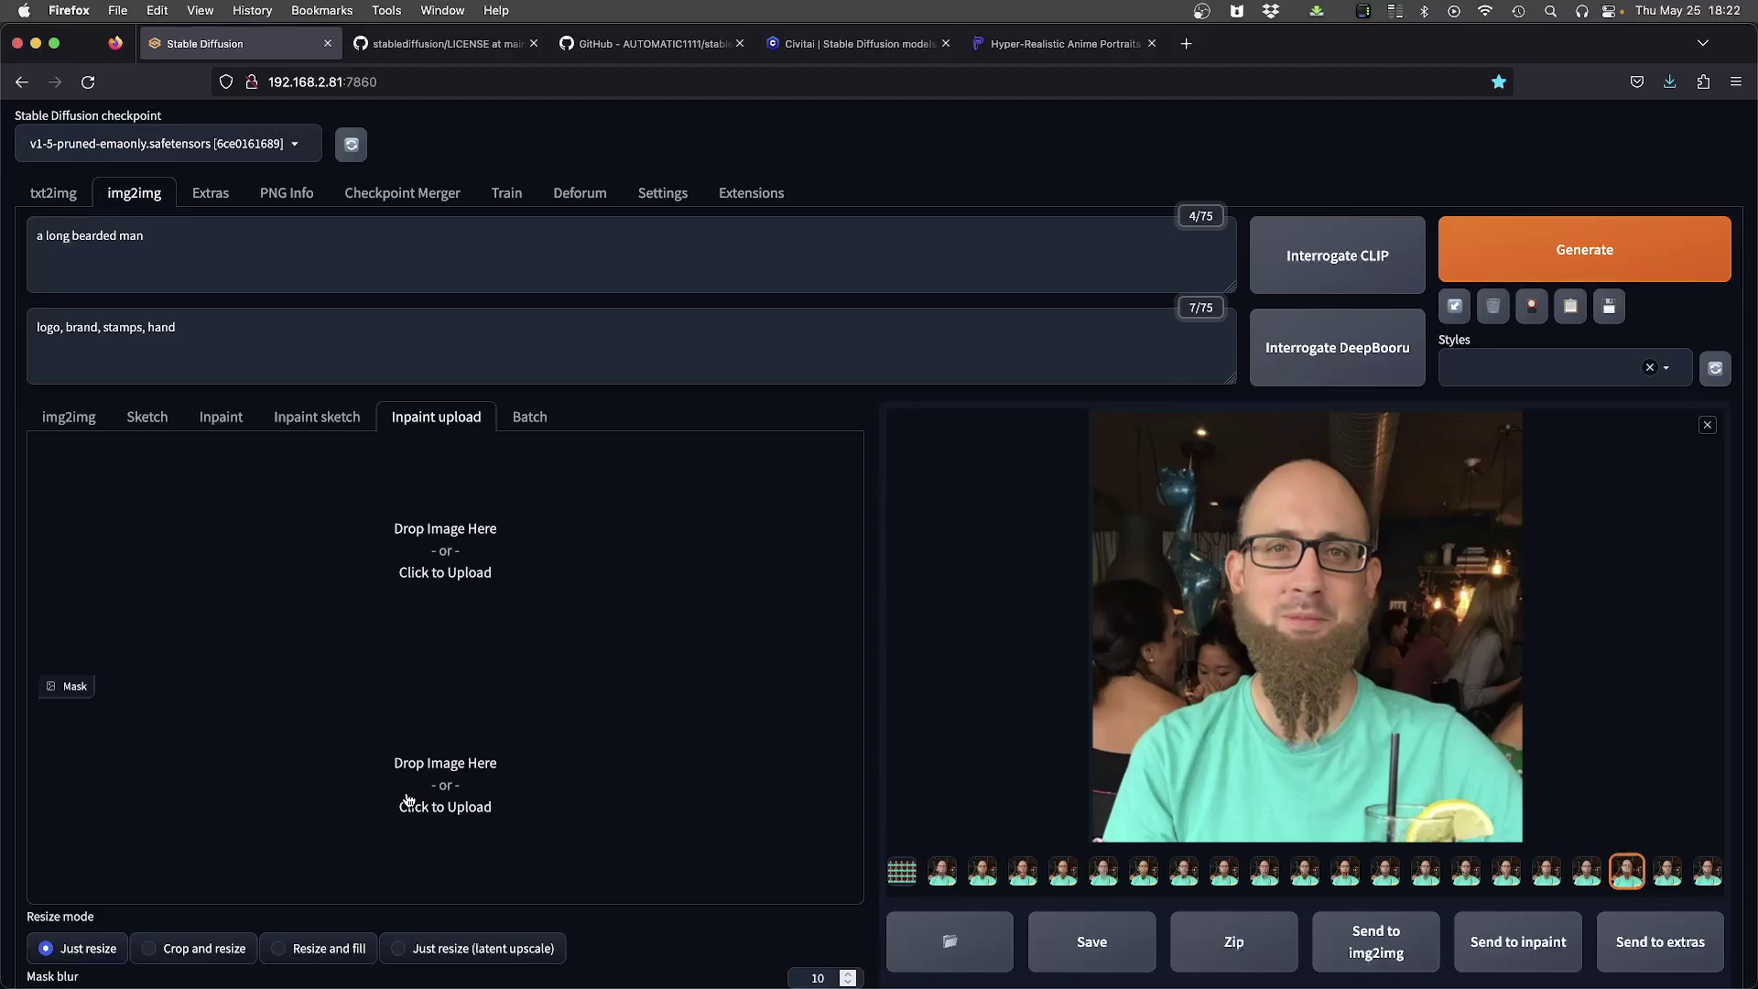
pyautogui.click(212, 423)
pyautogui.click(304, 423)
pyautogui.click(207, 423)
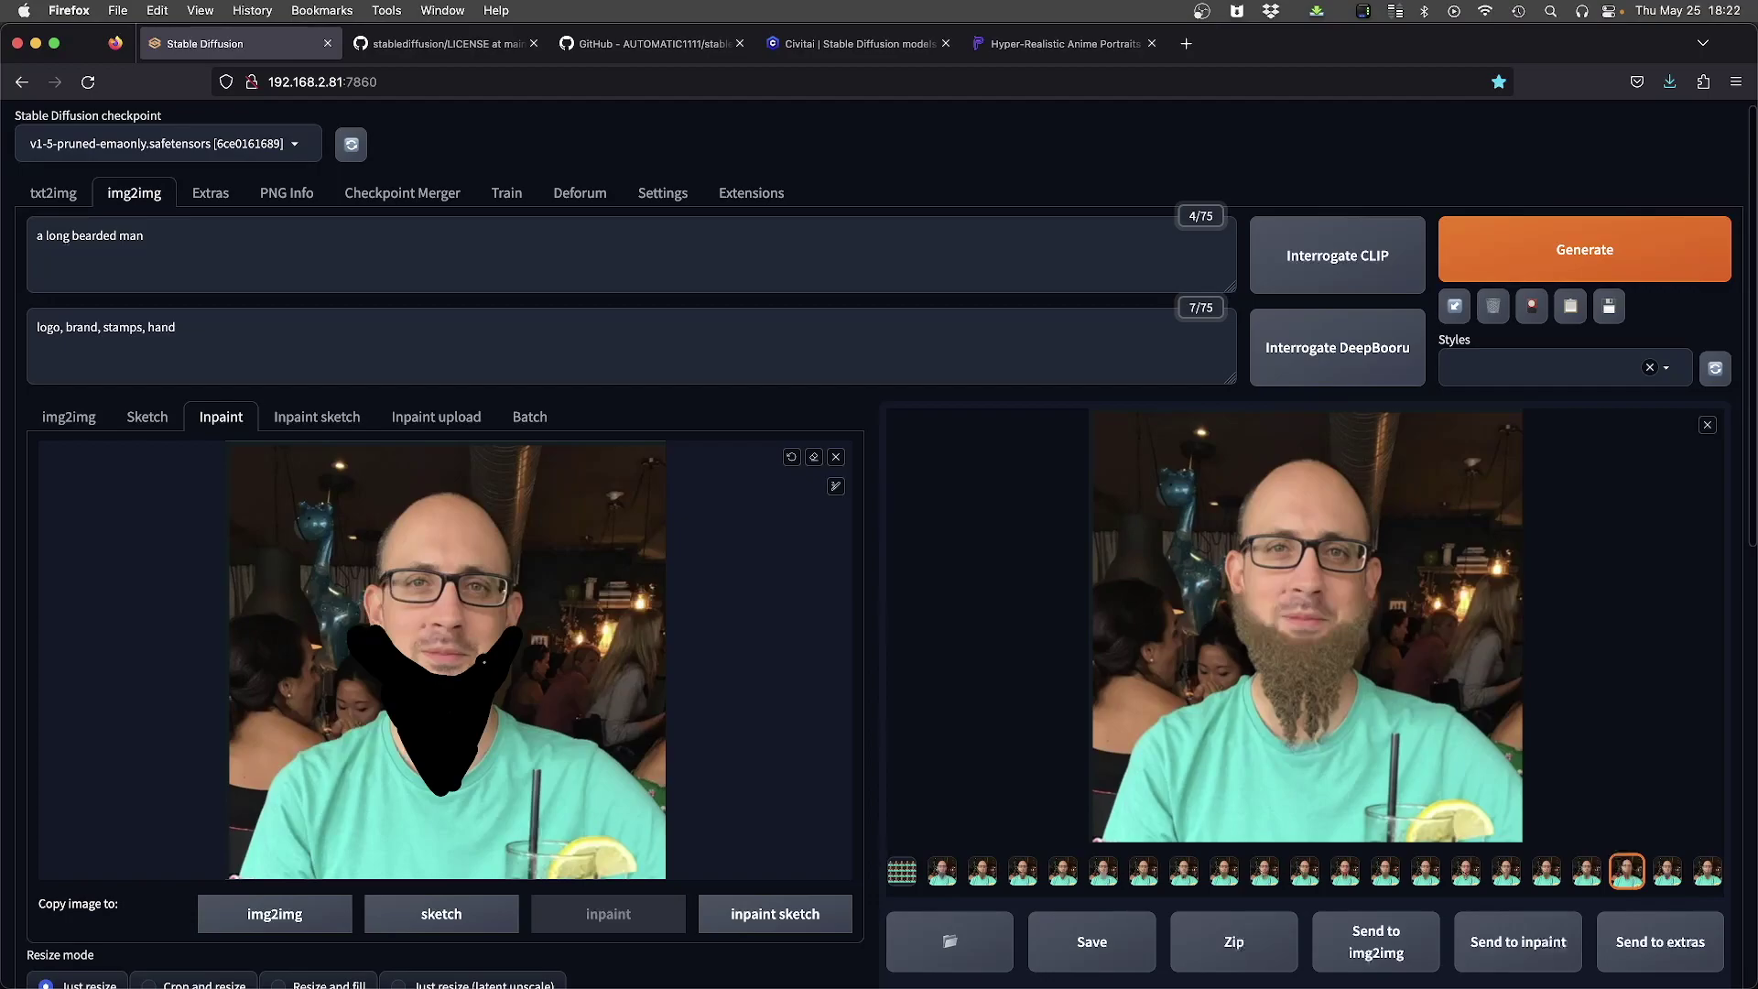
pyautogui.click(416, 417)
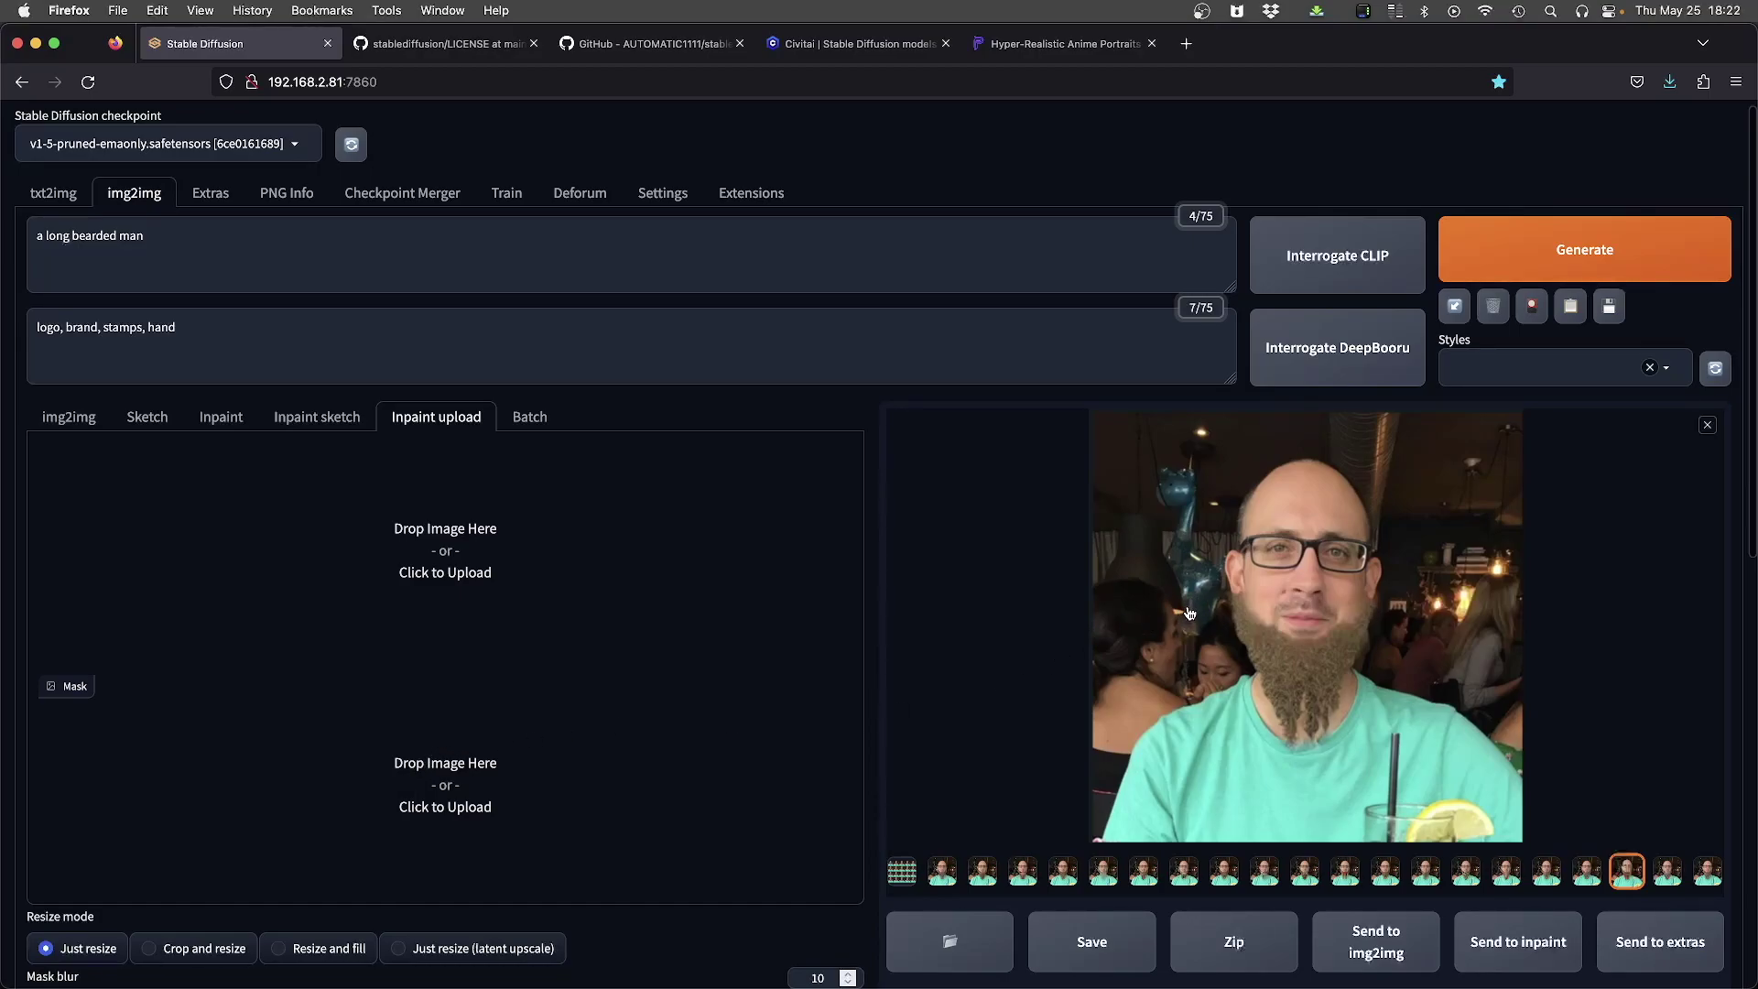
pyautogui.click(68, 416)
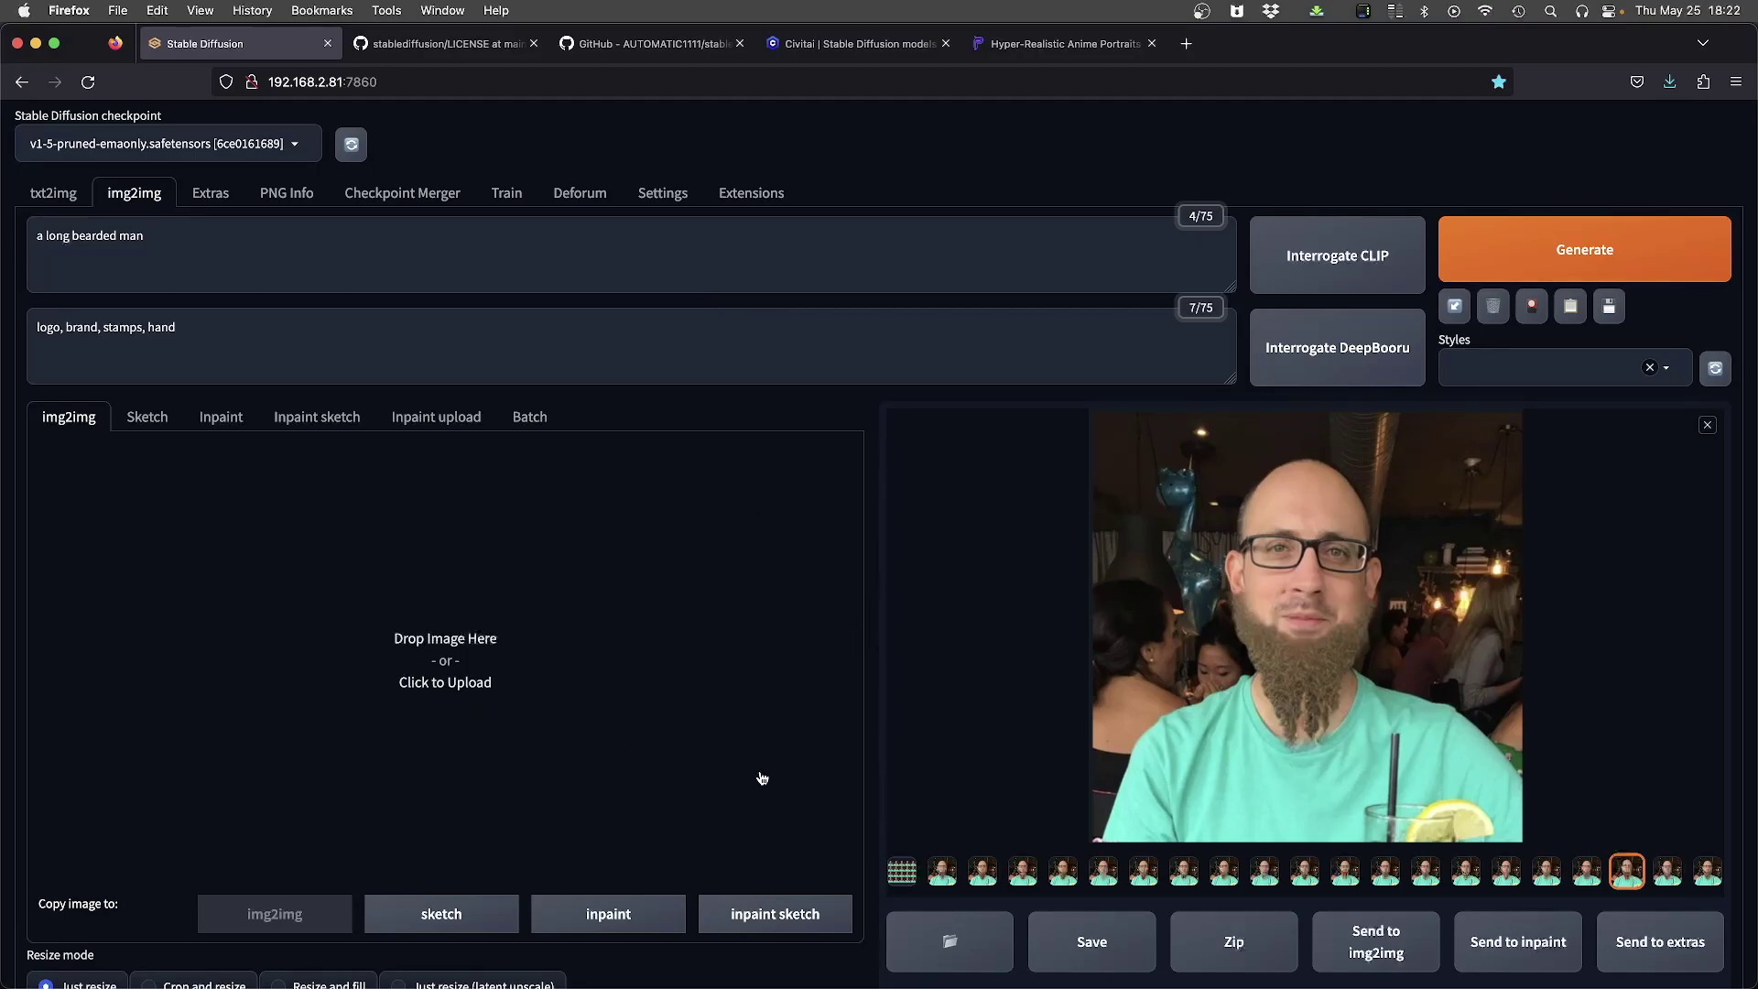
pyautogui.scroll(-5, 746, 779)
pyautogui.scroll(3, 736, 570)
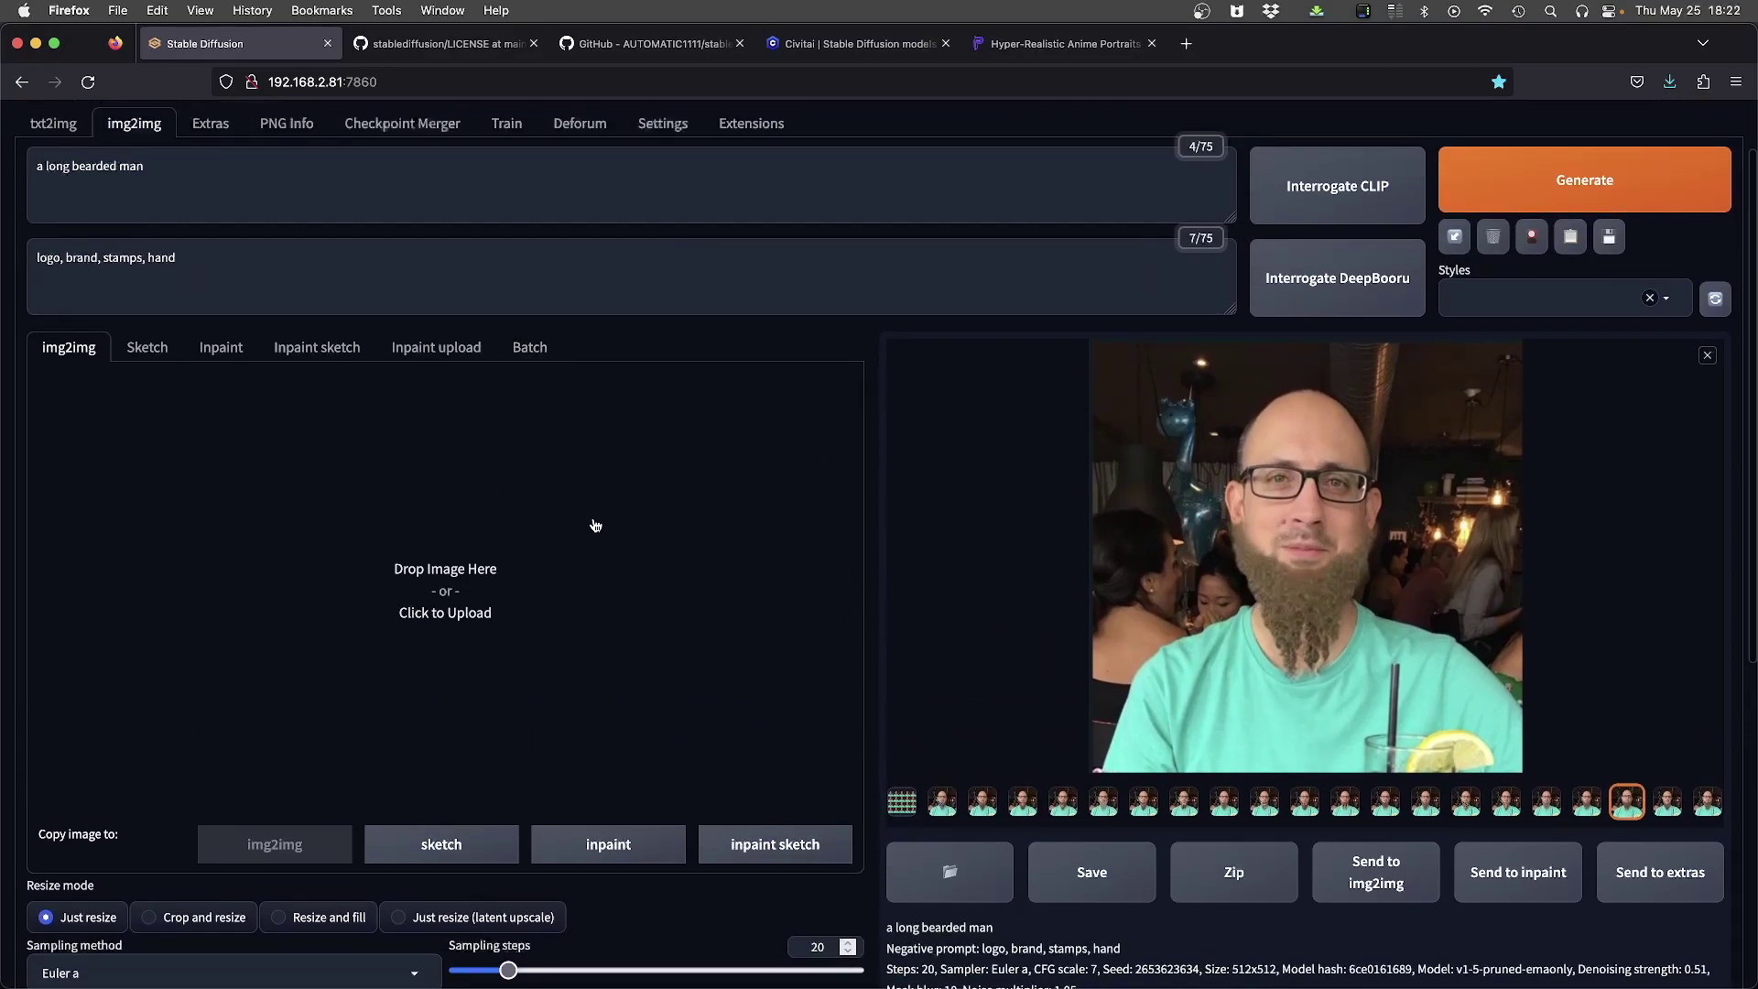